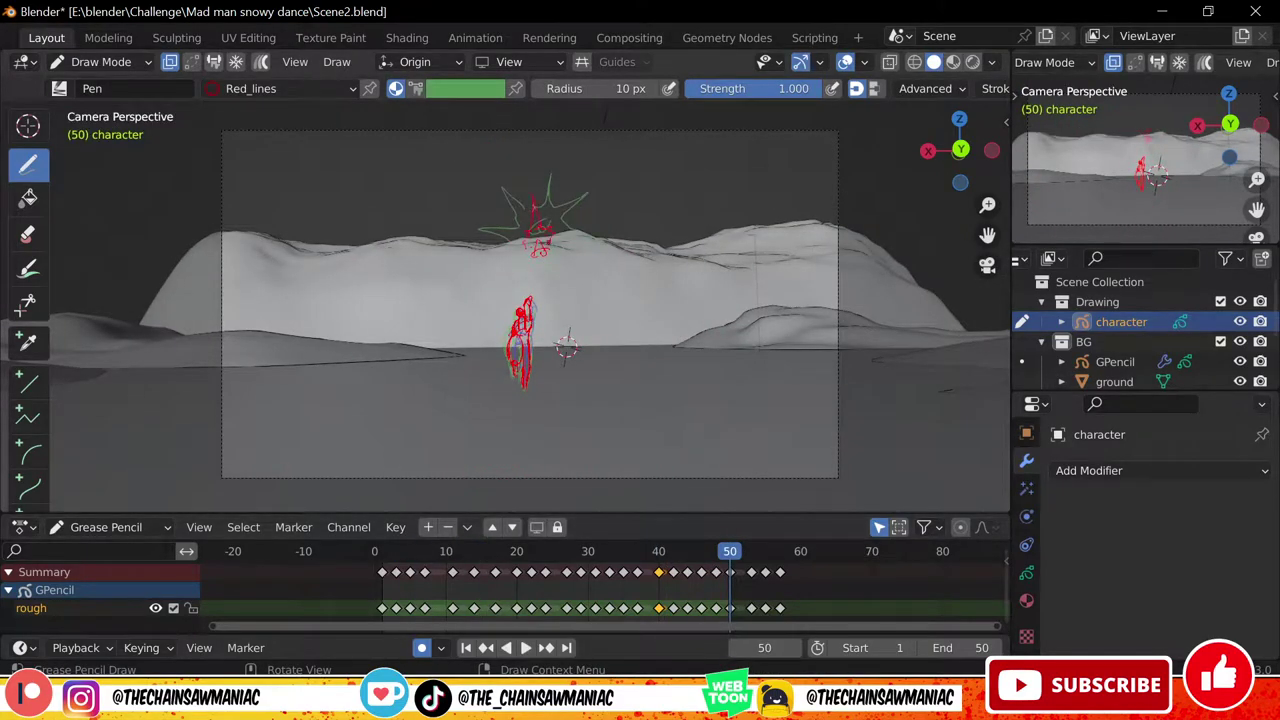
# Play back the rough dance animation to review the poses
pyautogui.click(673, 554)
pyautogui.press('space')
pyautogui.press('space')
pyautogui.click(674, 556)
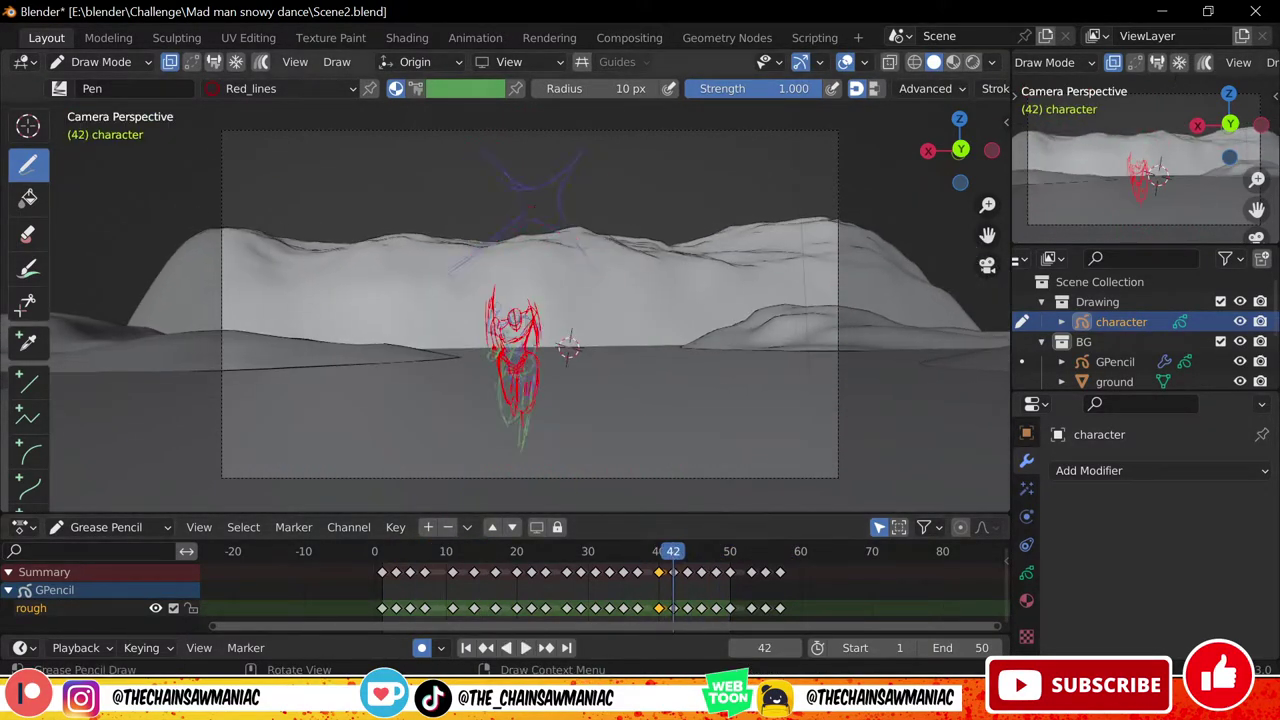
pyautogui.press('space')
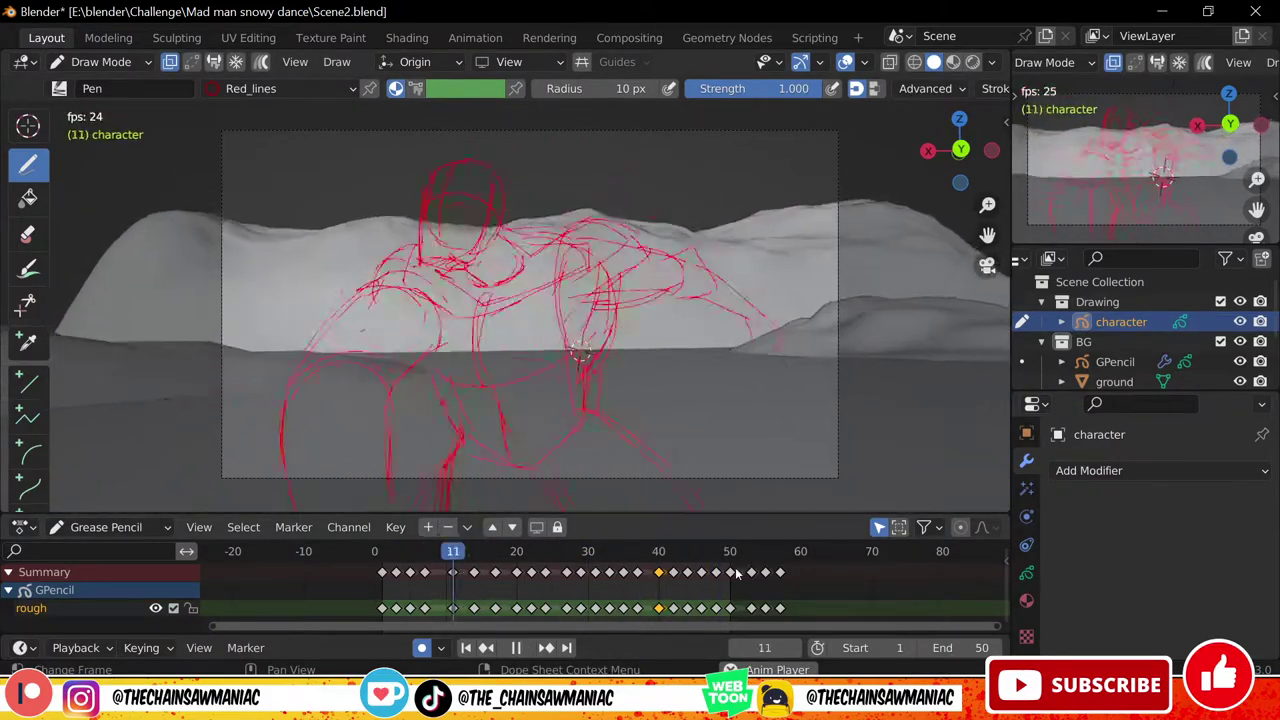
pyautogui.press('space')
# At frame 1, lock the rough layer and add a new layer named "detail" above it
pyautogui.click(371, 556)
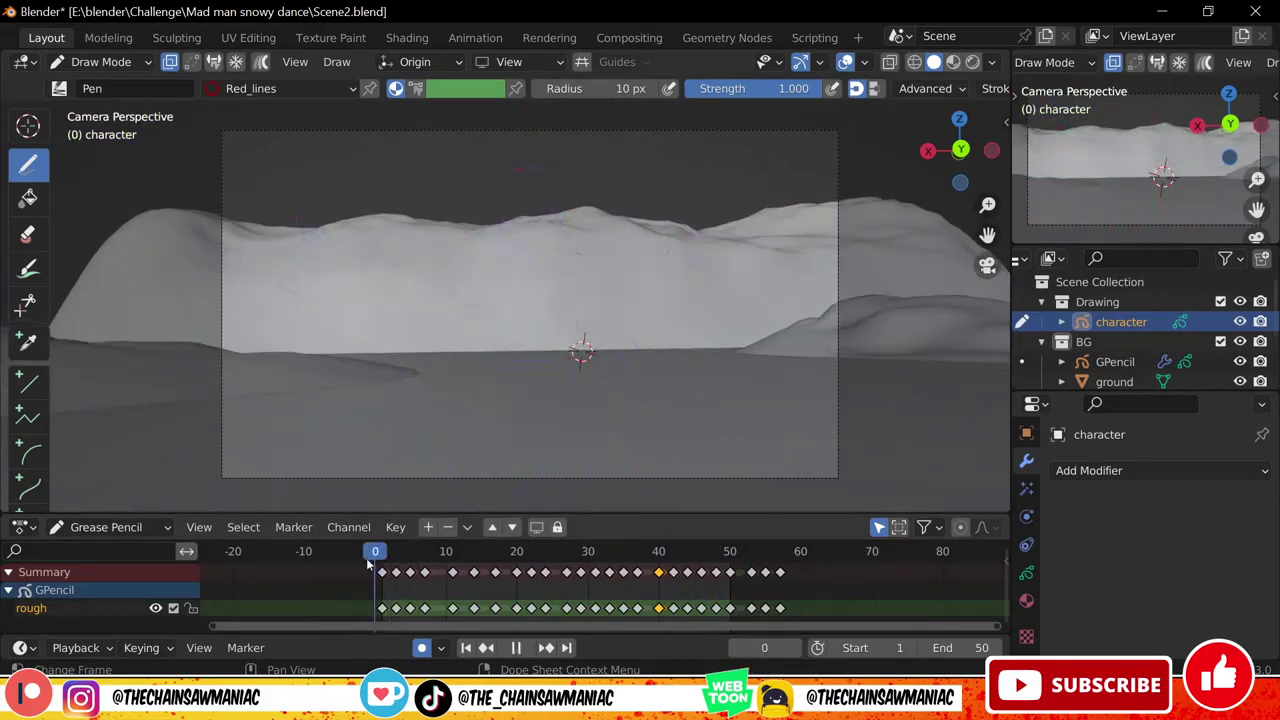
pyautogui.click(382, 556)
pyautogui.click(1027, 573)
pyautogui.click(1221, 538)
pyautogui.click(1254, 534)
pyautogui.doubleClick(1116, 538)
pyautogui.write('lines')
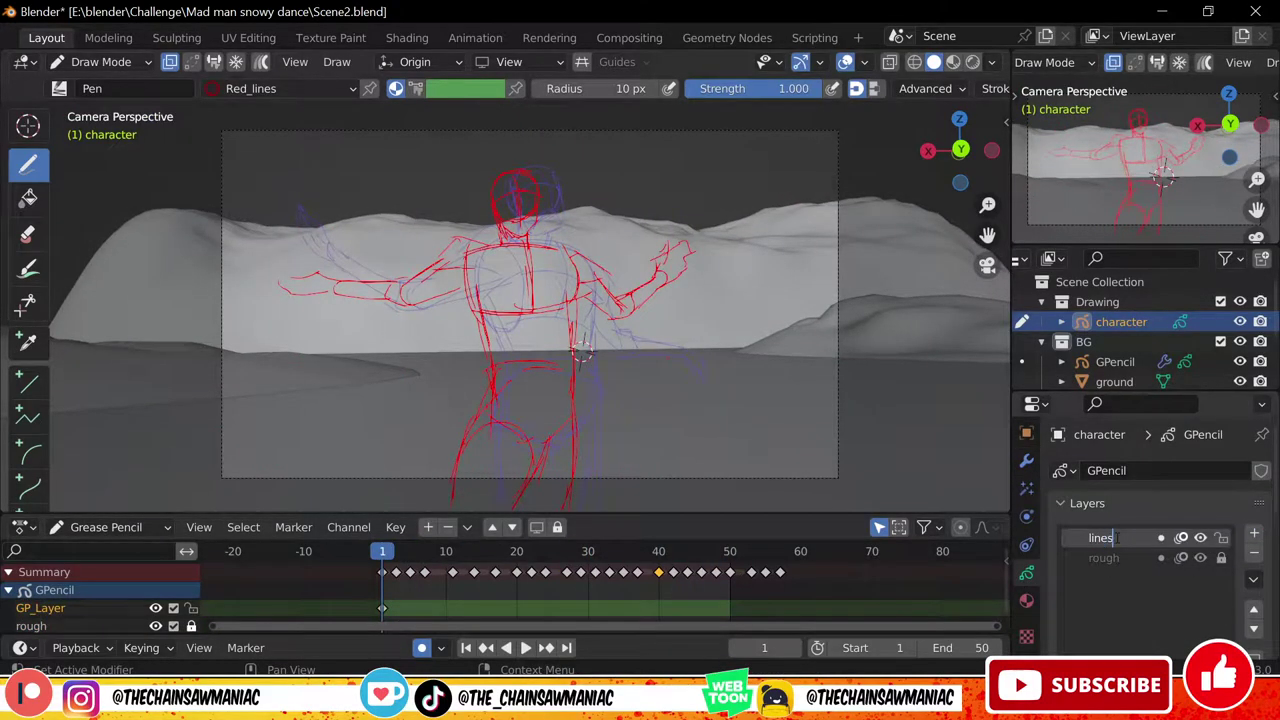
pyautogui.write('detail')
pyautogui.press('Return')
pyautogui.press('space')
pyautogui.press('Escape')
# Add a new material named "blue_lines" to the character object
pyautogui.click(270, 90)
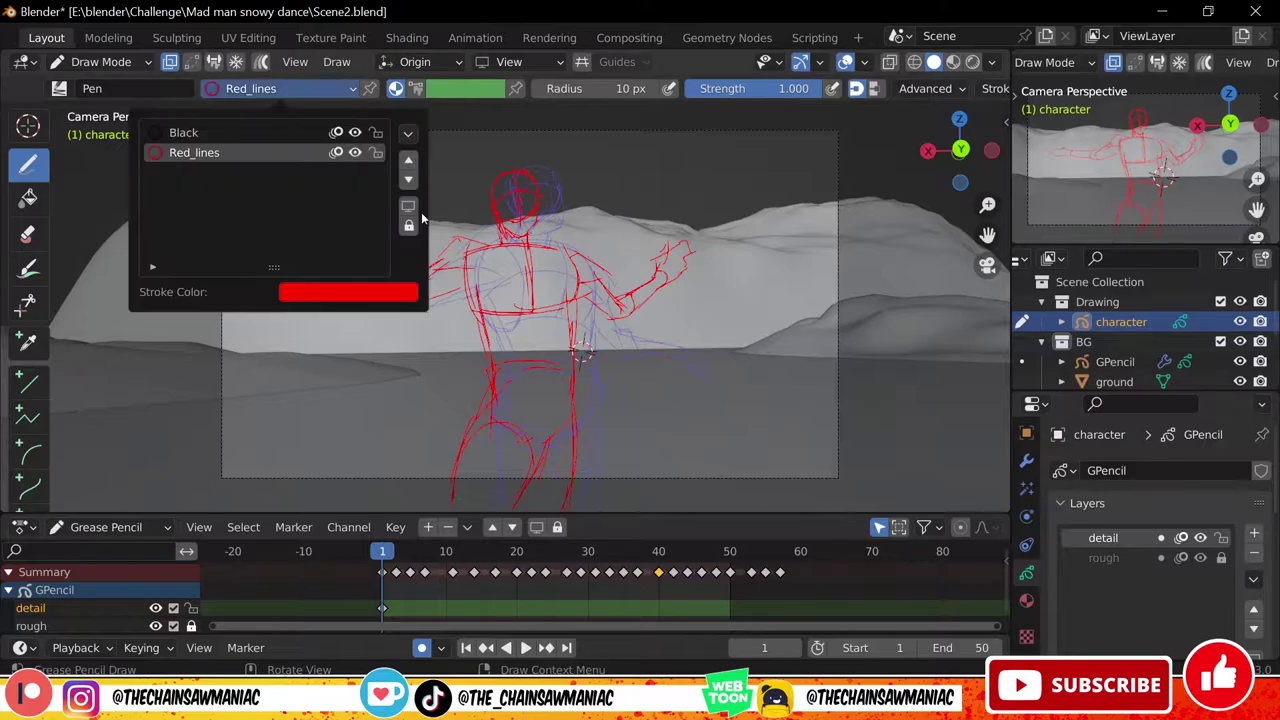
pyautogui.click(1027, 601)
pyautogui.click(1262, 471)
pyautogui.click(1160, 634)
pyautogui.doubleClick(1105, 515)
pyautogui.write('blue_lines')
pyautogui.press('Return')
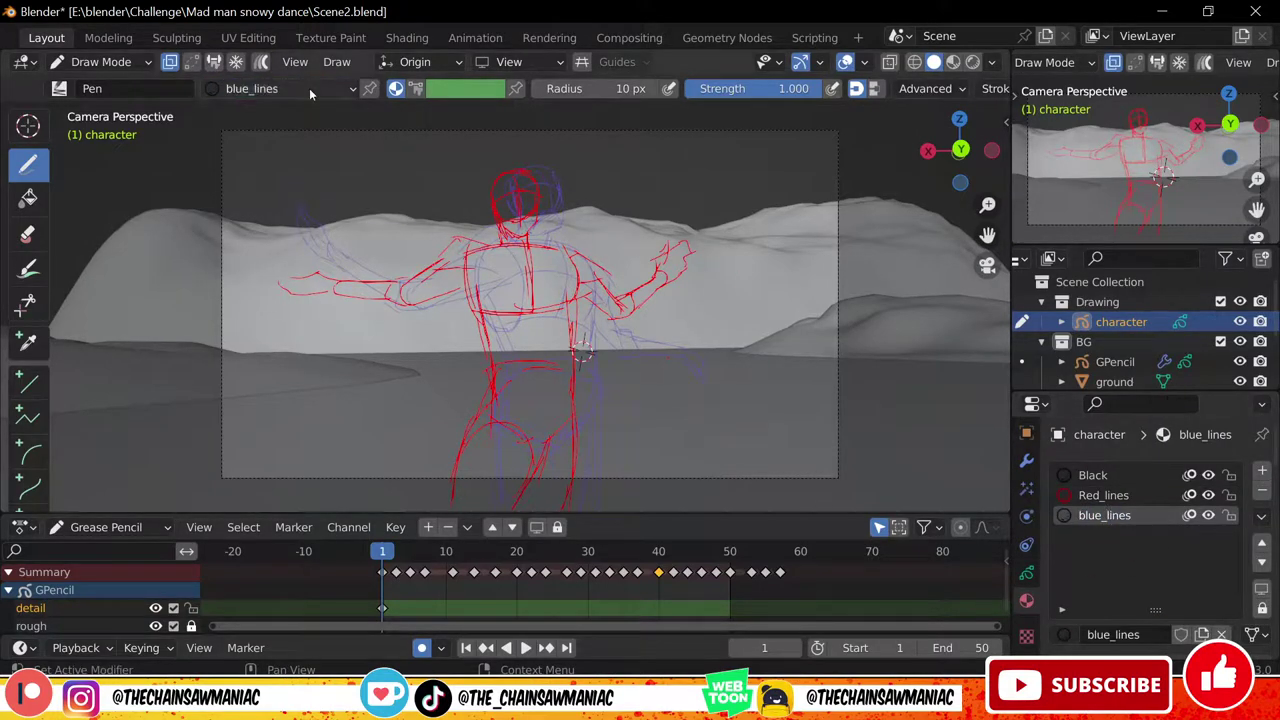
# Set the stroke colour of the blue_lines material to a saturated blue
pyautogui.scroll(-1, 1146, 560)
pyautogui.moveTo(1274, 450); pyautogui.dragTo(1274, 520)
pyautogui.click(1189, 537)
pyautogui.moveTo(1229, 400); pyautogui.dragTo(1229, 252)
pyautogui.click(1204, 287)
pyautogui.moveTo(1274, 520); pyautogui.dragTo(1274, 447)
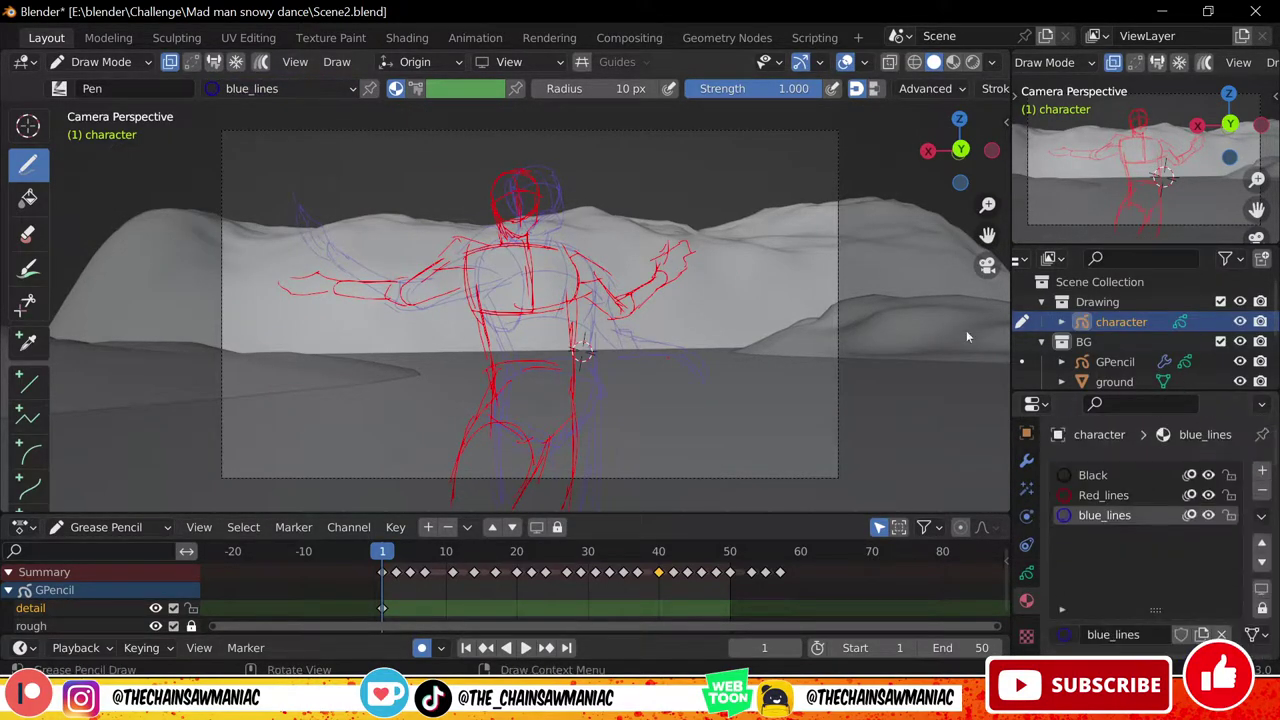
# Lower the rough layer's opacity, and make the detail layer and blue_lines material active again
pyautogui.click(1103, 490)
pyautogui.click(1027, 573)
pyautogui.click(1103, 558)
pyautogui.scroll(-6, 1120, 577)
pyautogui.moveTo(1230, 531); pyautogui.dragTo(1184, 531)
pyautogui.scroll(6, 1130, 560)
pyautogui.click(1103, 521)
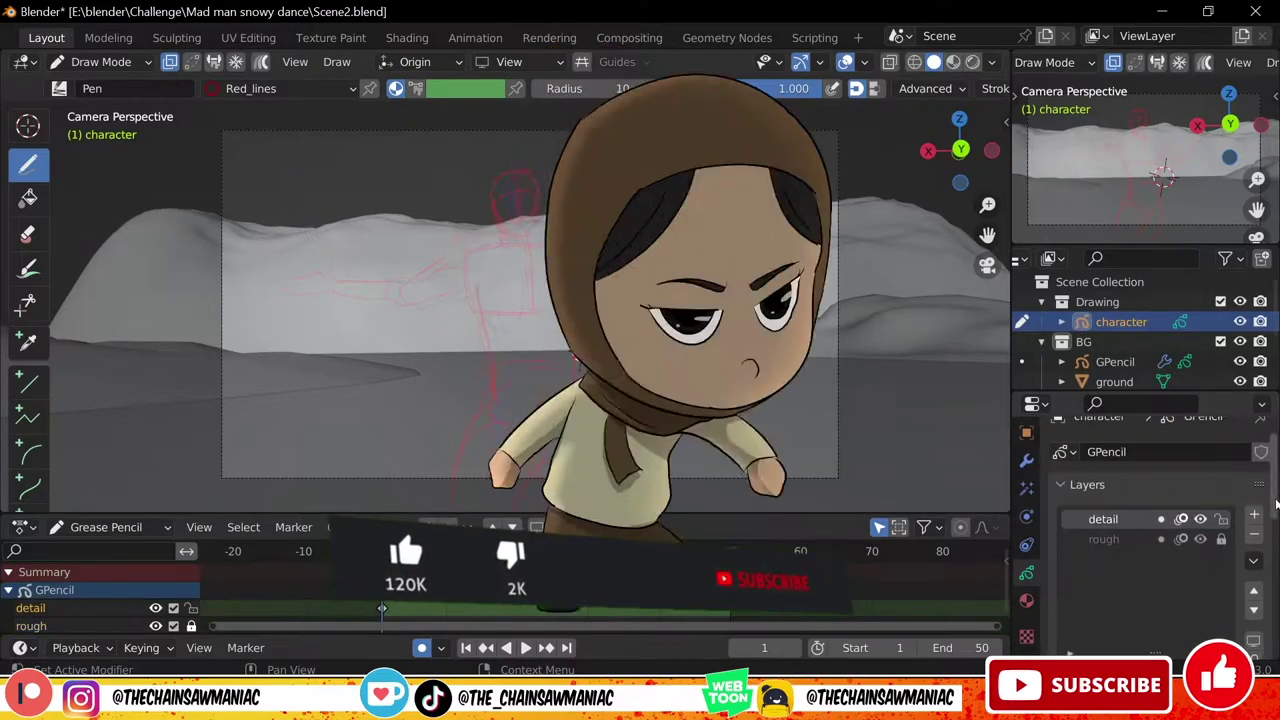
pyautogui.click(1027, 601)
pyautogui.click(1105, 515)
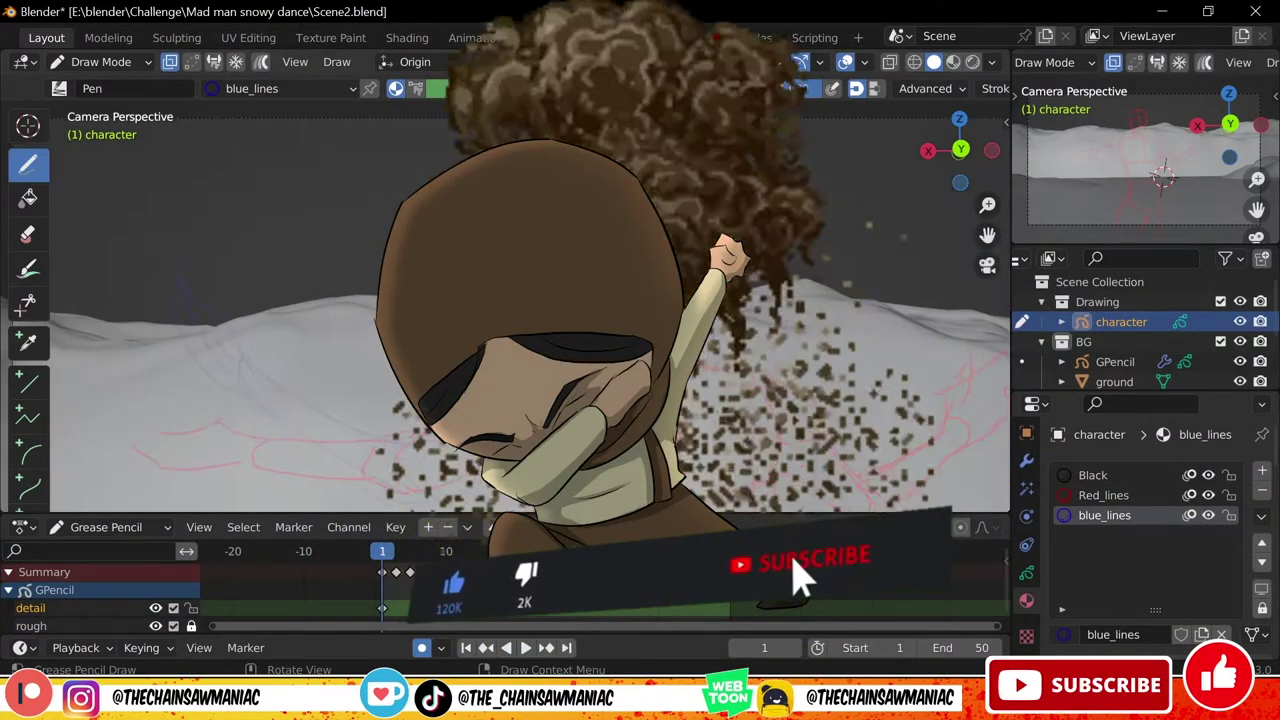
# Fade the rough layer further by lowering its opacity, and return to the detail layer
pyautogui.click(1027, 573)
pyautogui.click(1103, 558)
pyautogui.scroll(-5, 1120, 577)
pyautogui.moveTo(1184, 580); pyautogui.dragTo(1156, 580)
pyautogui.scroll(5, 1130, 570)
pyautogui.click(1103, 521)
pyautogui.click(1027, 601)
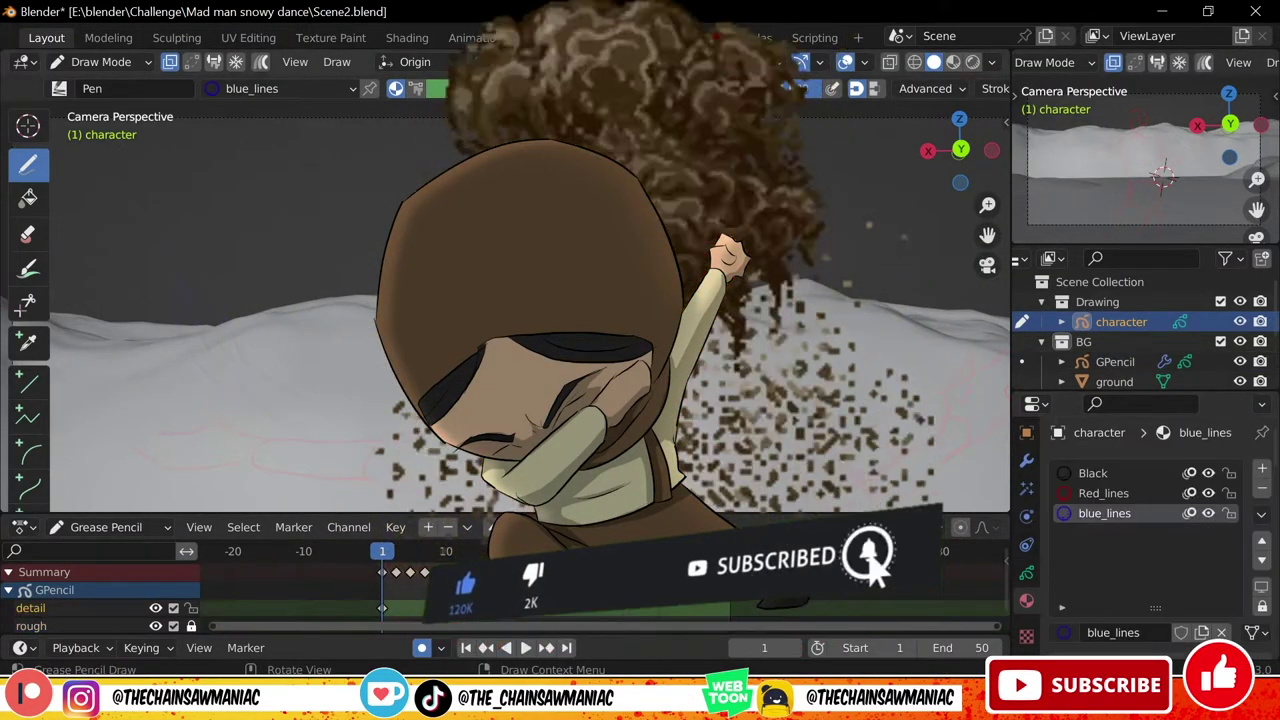
pyautogui.moveTo(698, 250); pyautogui.dragTo(748, 240)
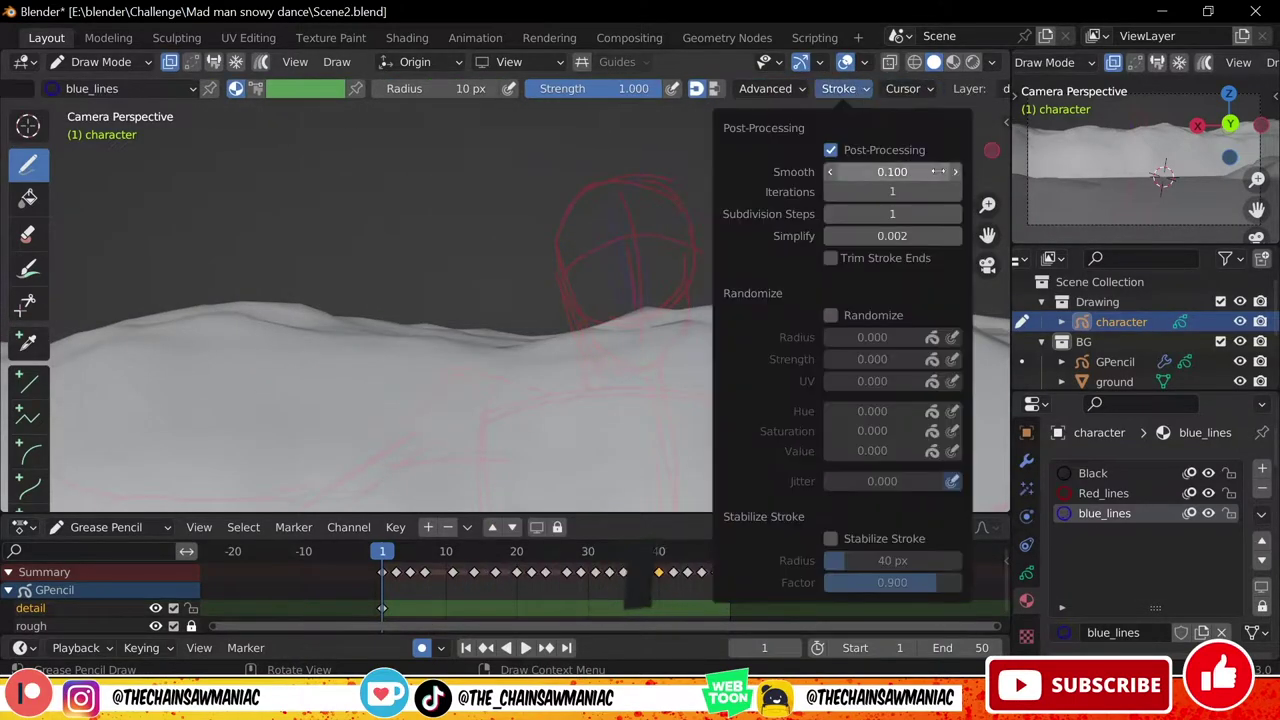
pyautogui.moveTo(556, 246); pyautogui.dragTo(590, 341)
pyautogui.moveTo(683, 326)
pyautogui.mouseDown()
pyautogui.moveTo(702, 184)
pyautogui.moveTo(690, 203)
pyautogui.mouseUp()
pyautogui.hotkey('ctrl', 'z')
pyautogui.hotkey('ctrl', 'z')
pyautogui.hotkey('ctrl', 'z')
pyautogui.hotkey('ctrl', 'z')
# Draw the top of the head, the eyebrows, eyes and first mouth lines over the rough head
pyautogui.moveTo(554, 250); pyautogui.dragTo(697, 268)
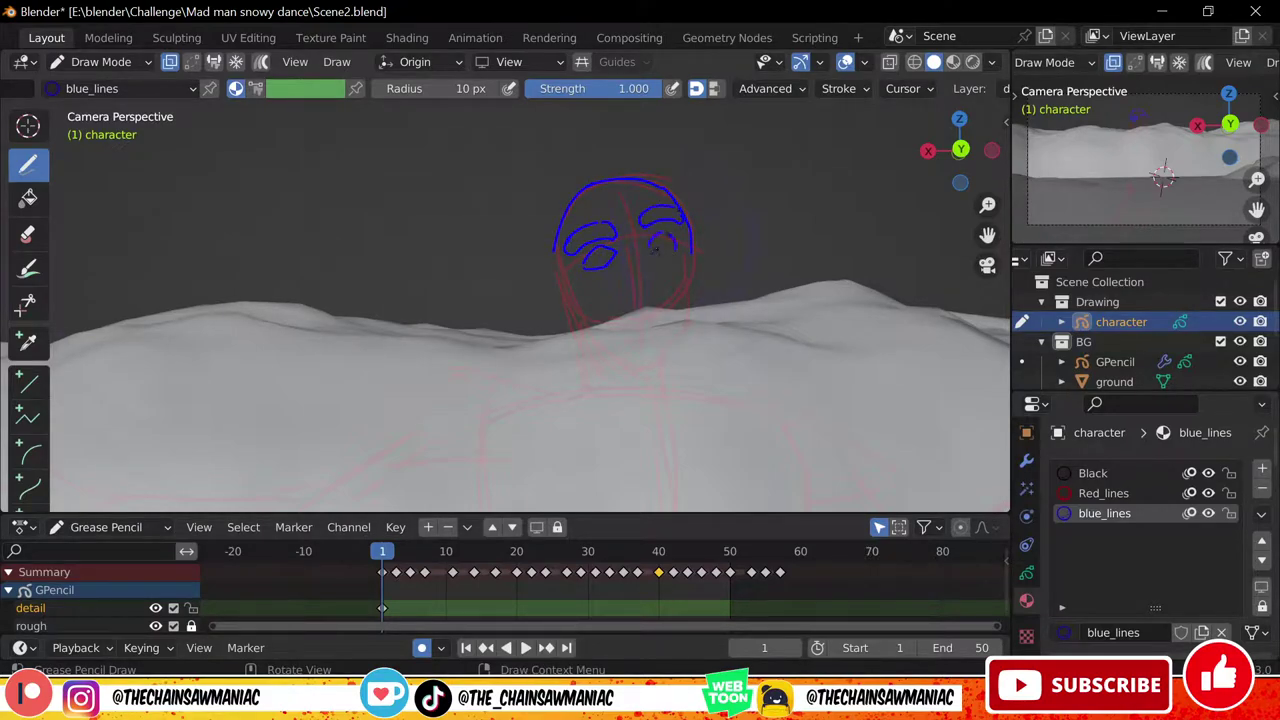
pyautogui.hotkey('ctrl', 'z')
pyautogui.moveTo(636, 351)
pyautogui.mouseDown()
pyautogui.moveTo(668, 298)
pyautogui.moveTo(662, 328)
pyautogui.mouseUp()
pyautogui.moveTo(620, 330); pyautogui.dragTo(662, 322)
# Select all the face strokes and assign the Black material to them
pyautogui.press('Tab')
pyautogui.press('a')
pyautogui.click(1093, 473)
pyautogui.scroll(-2, 1095, 540)
pyautogui.click(1097, 601)
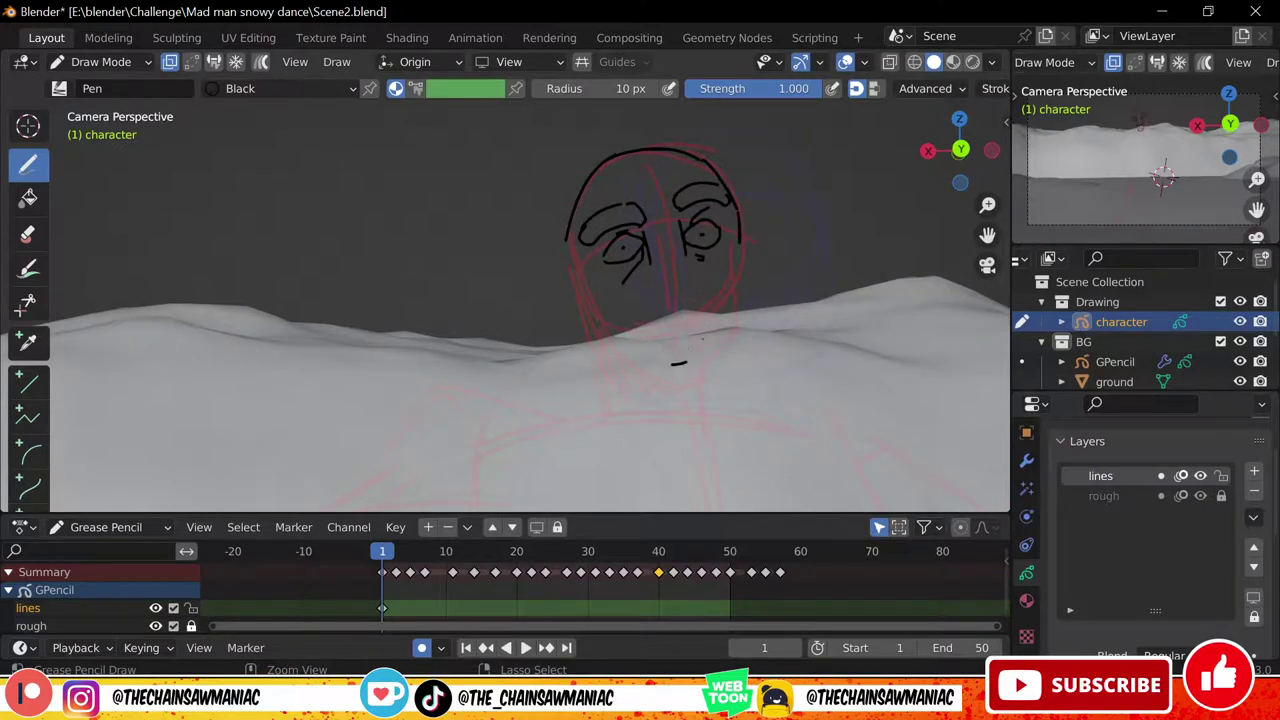
# Draw the wide-open mouth, the jaw and chin, and the side of the face
pyautogui.moveTo(688, 298)
pyautogui.mouseDown()
pyautogui.moveTo(652, 358)
pyautogui.moveTo(712, 342)
pyautogui.mouseUp()
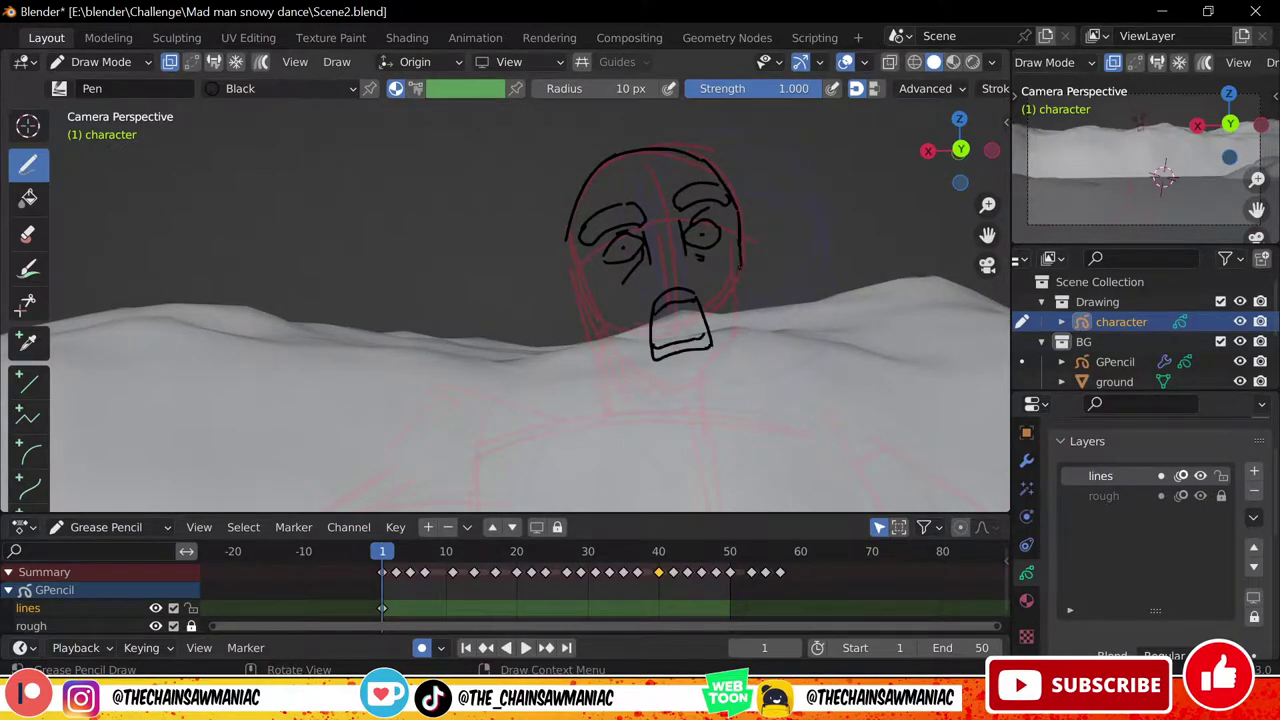
pyautogui.moveTo(745, 290); pyautogui.dragTo(728, 383)
pyautogui.moveTo(651, 390); pyautogui.dragTo(731, 380)
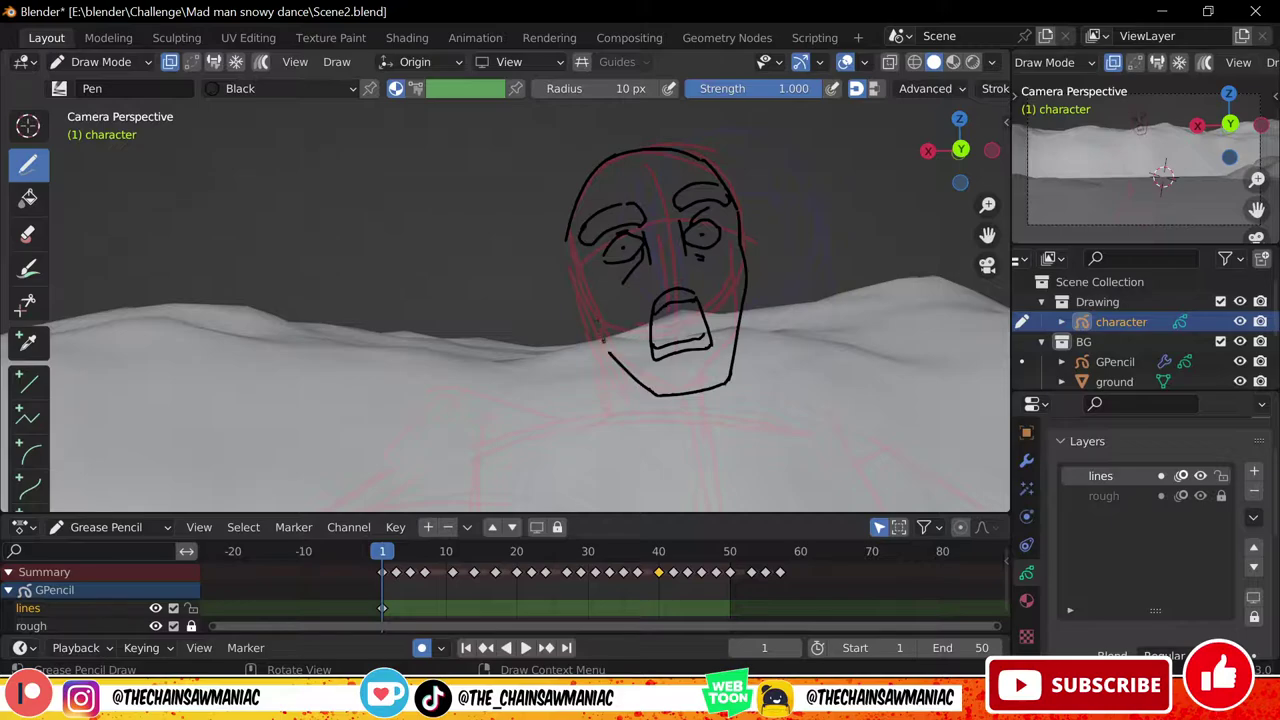
pyautogui.moveTo(581, 256); pyautogui.dragTo(600, 326)
pyautogui.scroll(-4, 652, 108)
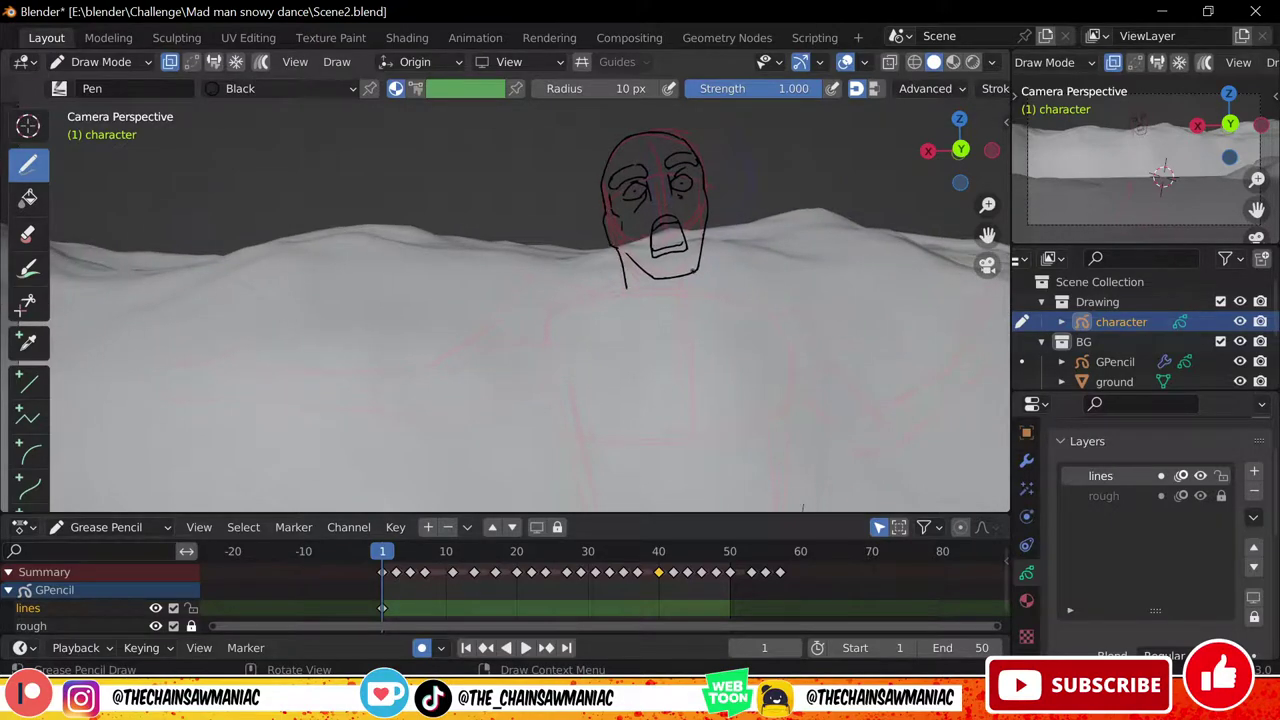
# Draw the neck lines and the sloping shoulder lines on both sides of the neck
pyautogui.moveTo(692, 270); pyautogui.dragTo(694, 290)
pyautogui.moveTo(627, 254); pyautogui.dragTo(646, 281)
pyautogui.keyDown('shift'); pyautogui.moveTo(617, 302); pyautogui.dragTo(649, 258, button='middle'); pyautogui.keyUp('shift')
pyautogui.moveTo(650, 236); pyautogui.dragTo(622, 253)
pyautogui.moveTo(728, 242); pyautogui.dragTo(763, 254)
# Outline the chest and the lower edges of the pectorals over the rough torso
pyautogui.moveTo(598, 268); pyautogui.dragTo(711, 258)
pyautogui.moveTo(717, 260)
pyautogui.mouseDown()
pyautogui.moveTo(799, 260)
pyautogui.moveTo(734, 339)
pyautogui.mouseUp()
pyautogui.moveTo(593, 344); pyautogui.dragTo(617, 381)
pyautogui.keyDown('shift'); pyautogui.moveTo(705, 378); pyautogui.dragTo(703, 326, button='middle'); pyautogui.keyUp('shift')
pyautogui.moveTo(625, 336); pyautogui.dragTo(719, 331)
# Draw the character's right shoulder, upper arm and elbow with their muscle lines
pyautogui.moveTo(628, 198)
pyautogui.mouseDown()
pyautogui.moveTo(517, 222)
pyautogui.moveTo(503, 252)
pyautogui.mouseUp()
pyautogui.moveTo(598, 216); pyautogui.dragTo(584, 238)
pyautogui.moveTo(518, 261); pyautogui.dragTo(540, 254)
pyautogui.moveTo(518, 221); pyautogui.dragTo(507, 240)
pyautogui.moveTo(515, 226)
pyautogui.mouseDown()
pyautogui.moveTo(447, 266)
pyautogui.moveTo(425, 308)
pyautogui.moveTo(565, 306)
pyautogui.mouseUp()
pyautogui.hotkey('ctrl', 'z')
pyautogui.hotkey('ctrl', 'z')
pyautogui.moveTo(466, 336)
pyautogui.mouseDown()
pyautogui.moveTo(588, 291)
pyautogui.moveTo(506, 332)
pyautogui.moveTo(590, 288)
pyautogui.mouseUp()
pyautogui.hotkey('ctrl', 'z')
# Draw both sides of the torso from the armpits down to the waist
pyautogui.moveTo(560, 304); pyautogui.dragTo(612, 388)
pyautogui.hotkey('ctrl', 'z')
pyautogui.moveTo(607, 382); pyautogui.dragTo(617, 430)
pyautogui.keyDown('shift'); pyautogui.moveTo(640, 420); pyautogui.dragTo(568, 412, button='middle'); pyautogui.keyUp('shift')
pyautogui.moveTo(547, 422); pyautogui.dragTo(548, 478)
pyautogui.keyDown('ctrl'); pyautogui.moveTo(609, 454); pyautogui.dragTo(609, 480, button='middle'); pyautogui.keyUp('ctrl')
pyautogui.moveTo(718, 296); pyautogui.dragTo(711, 413)
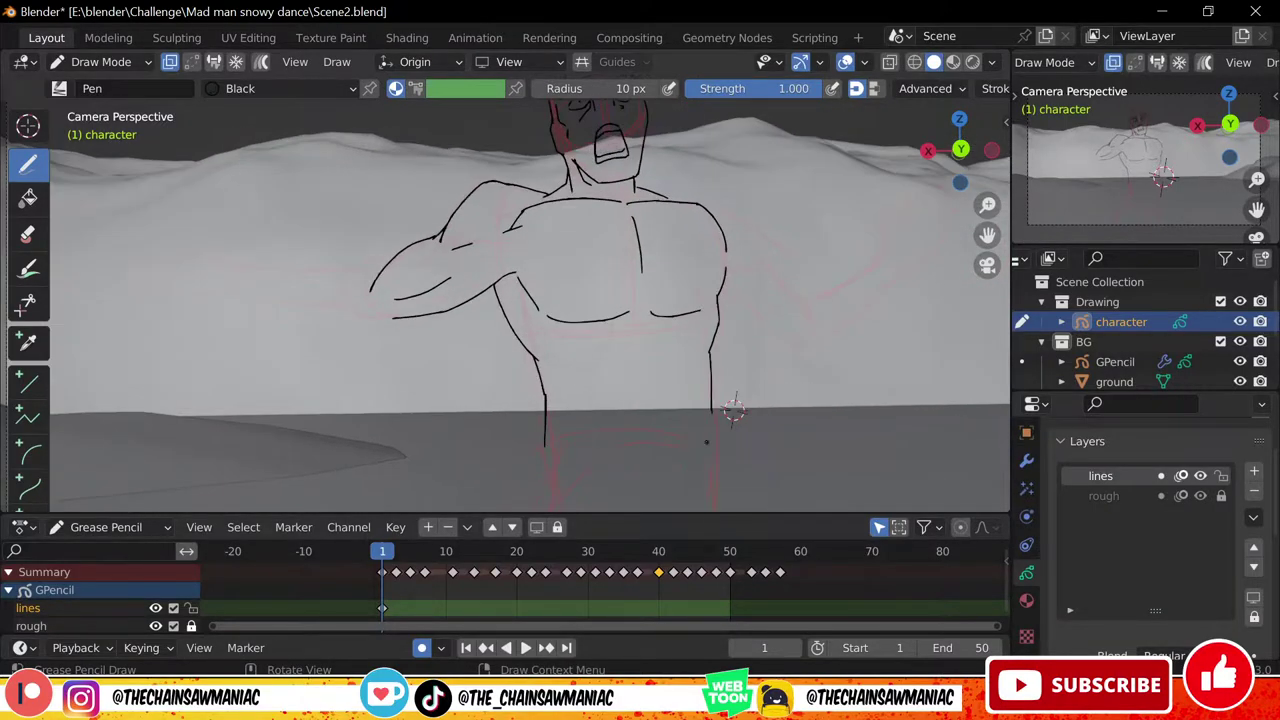
pyautogui.hotkey('ctrl', 'z')
pyautogui.moveTo(727, 247); pyautogui.dragTo(720, 304)
pyautogui.moveTo(721, 304); pyautogui.dragTo(709, 426)
# Draw the curved waistband of the trousers and short abdominal muscle lines on the belly
pyautogui.keyDown('shift'); pyautogui.moveTo(690, 430); pyautogui.dragTo(760, 336, button='middle'); pyautogui.keyUp('shift')
pyautogui.keyDown('ctrl'); pyautogui.moveTo(735, 340); pyautogui.dragTo(735, 358, button='middle'); pyautogui.keyUp('ctrl')
pyautogui.moveTo(592, 352); pyautogui.dragTo(754, 337)
pyautogui.hotkey('ctrl', 'z')
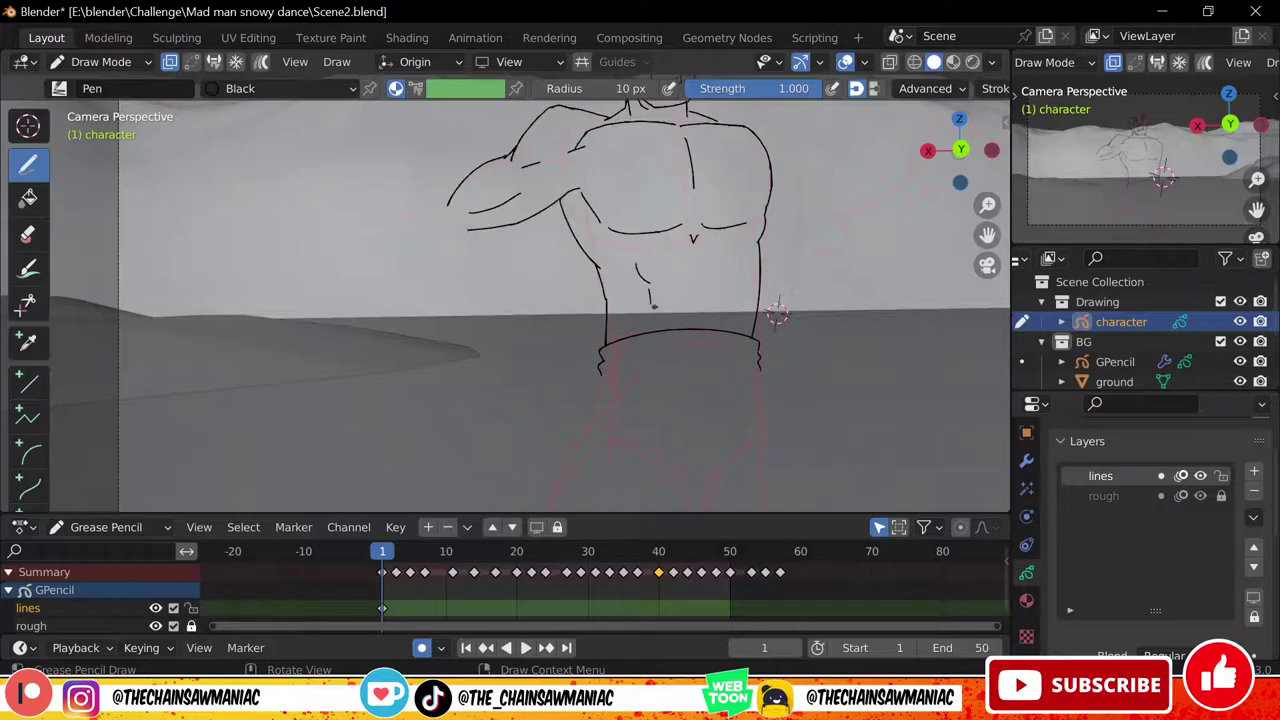
pyautogui.moveTo(733, 266); pyautogui.dragTo(728, 281)
pyautogui.moveTo(728, 290); pyautogui.dragTo(724, 303)
# Draw the trouser outlines over the rough hips and thighs, including the inner leg line
pyautogui.keyDown('shift'); pyautogui.moveTo(690, 370); pyautogui.dragTo(719, 309, button='middle'); pyautogui.keyUp('shift')
pyautogui.keyDown('ctrl'); pyautogui.moveTo(700, 315); pyautogui.dragTo(700, 335, button='middle'); pyautogui.keyUp('ctrl')
pyautogui.moveTo(612, 310); pyautogui.dragTo(578, 388)
pyautogui.keyDown('shift'); pyautogui.moveTo(583, 388); pyautogui.dragTo(628, 342, button='middle'); pyautogui.keyUp('shift')
pyautogui.moveTo(622, 343); pyautogui.dragTo(597, 462)
pyautogui.moveTo(694, 460); pyautogui.dragTo(755, 352)
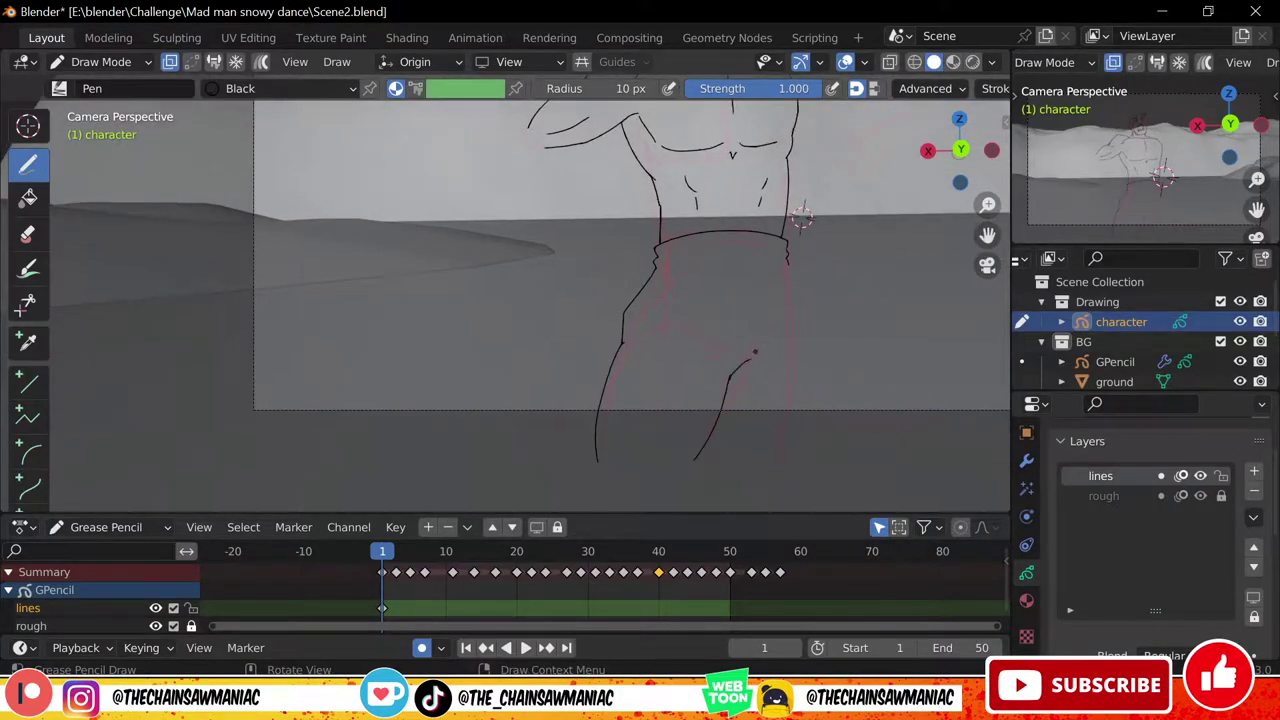
pyautogui.keyDown('shift'); pyautogui.moveTo(755, 352); pyautogui.dragTo(731, 352, button='middle'); pyautogui.keyUp('shift')
pyautogui.moveTo(766, 263); pyautogui.dragTo(760, 450)
# Draw the upper and lower contours of the character's right forearm out to the wrist
pyautogui.keyDown('shift'); pyautogui.moveTo(800, 200); pyautogui.dragTo(814, 383, button='middle'); pyautogui.keyUp('shift')
pyautogui.keyDown('ctrl'); pyautogui.moveTo(814, 383); pyautogui.dragTo(848, 279, button='middle'); pyautogui.keyUp('ctrl')
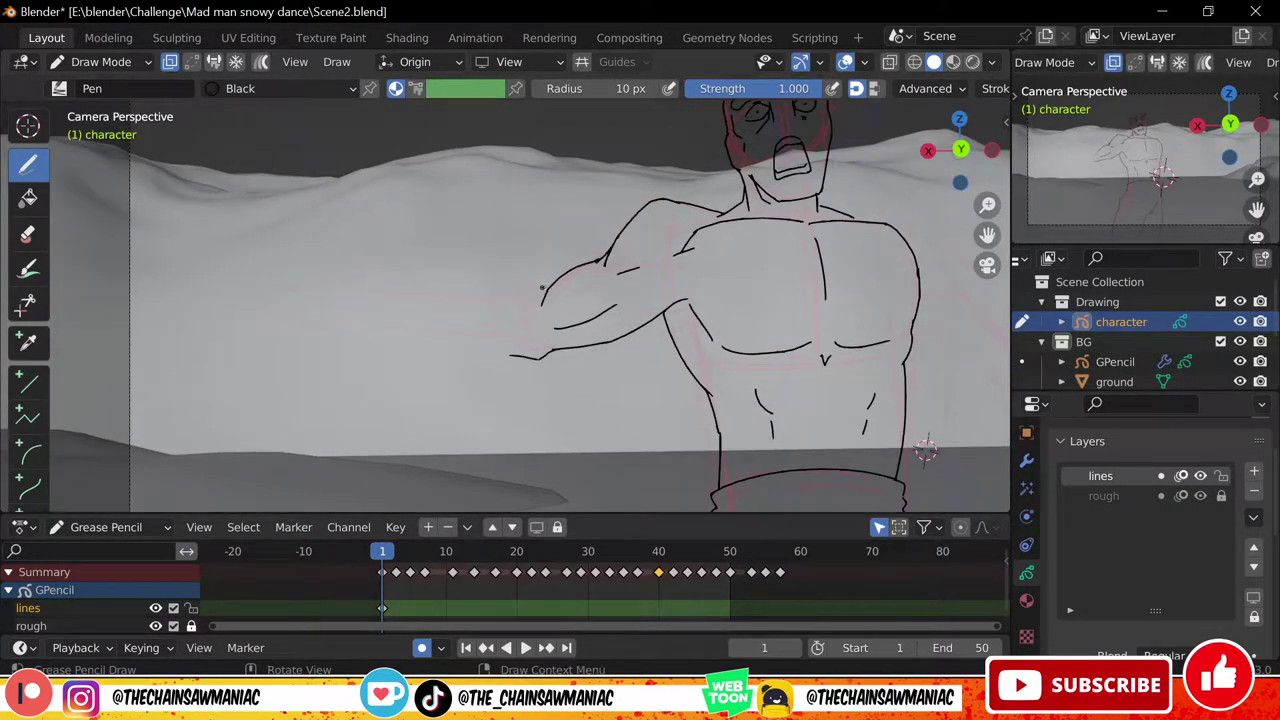
pyautogui.moveTo(502, 293); pyautogui.dragTo(410, 298)
pyautogui.moveTo(514, 355); pyautogui.dragTo(410, 342)
pyautogui.hotkey('ctrl', 'z')
pyautogui.hotkey('ctrl', 'z')
pyautogui.moveTo(556, 350); pyautogui.dragTo(428, 344)
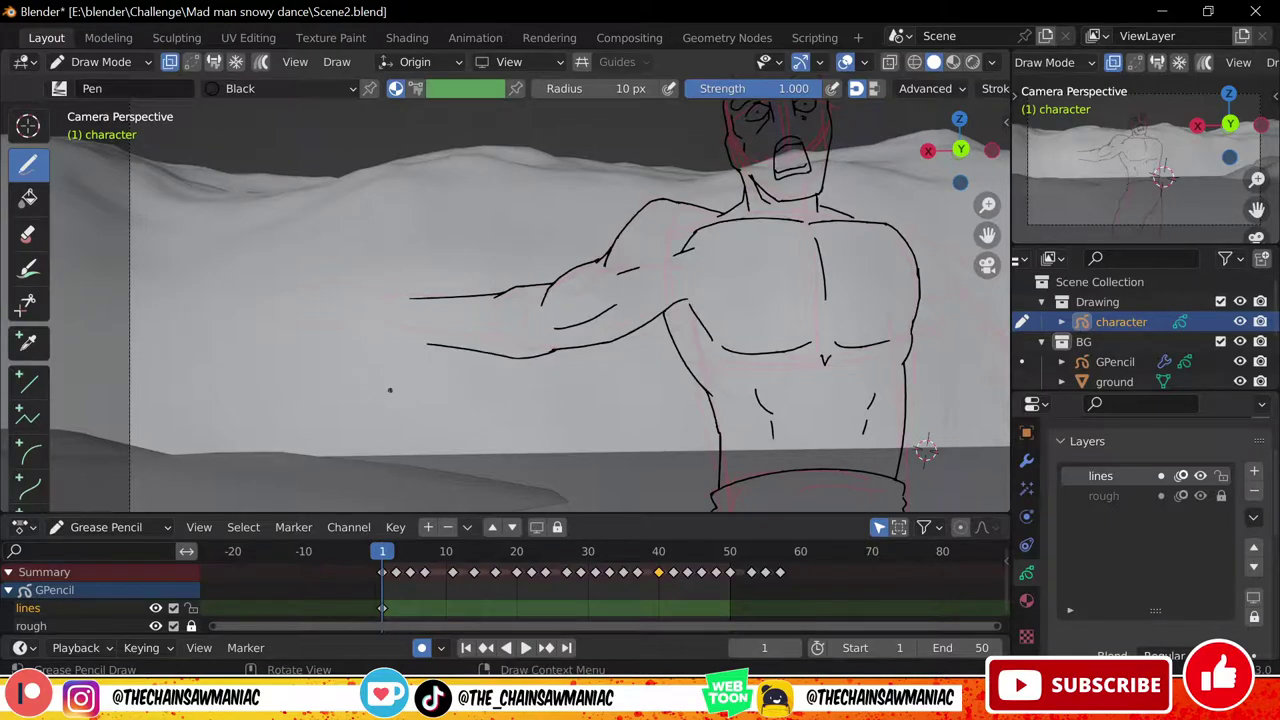
# Draw the back, fingers and thumb of the character's right hand
pyautogui.keyDown('shift'); pyautogui.moveTo(652, 229); pyautogui.dragTo(731, 214, button='middle'); pyautogui.keyUp('shift')
pyautogui.keyDown('ctrl'); pyautogui.moveTo(731, 214); pyautogui.dragTo(731, 190, button='middle'); pyautogui.keyUp('ctrl')
pyautogui.moveTo(489, 279); pyautogui.dragTo(434, 261)
pyautogui.moveTo(434, 261)
pyautogui.mouseDown()
pyautogui.moveTo(362, 298)
pyautogui.moveTo(374, 293)
pyautogui.mouseUp()
pyautogui.keyDown('ctrl'); pyautogui.moveTo(480, 300); pyautogui.dragTo(496, 414, button='middle'); pyautogui.keyUp('ctrl')
pyautogui.scroll(4, 456, 303)
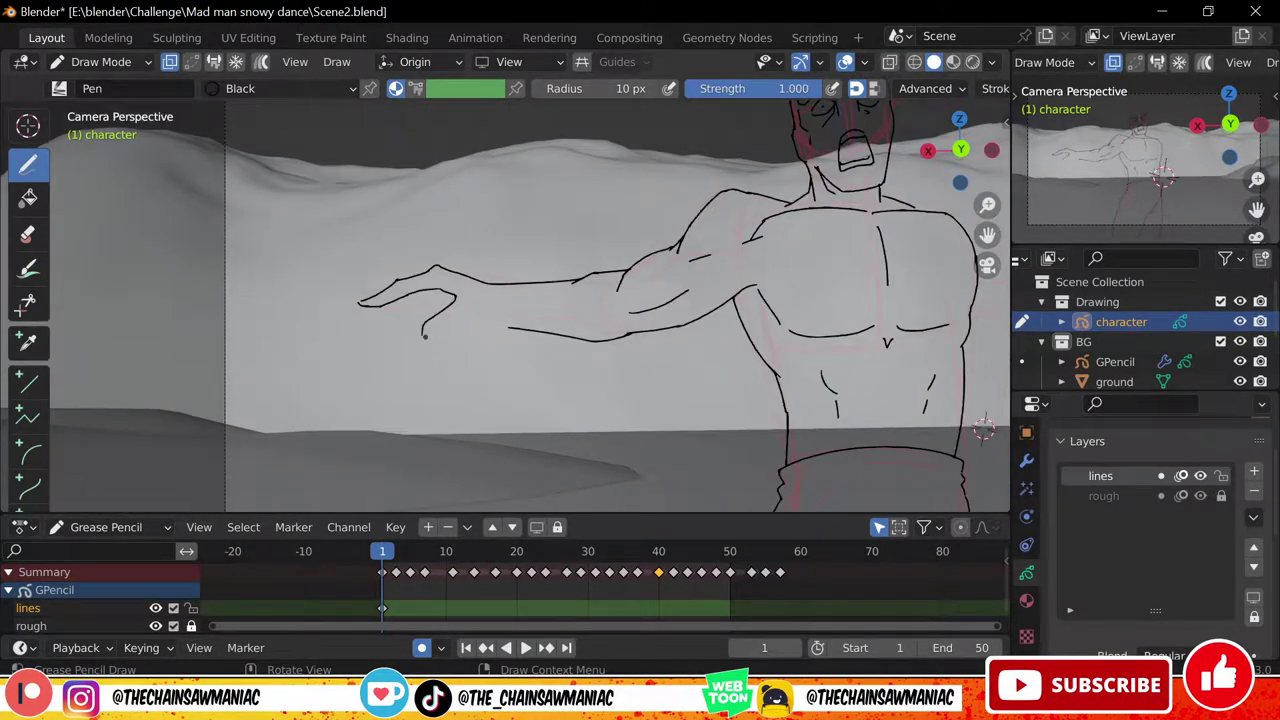
pyautogui.moveTo(425, 337); pyautogui.dragTo(482, 310)
# Extend the underside of the right forearm to the hand and trim the overlapping stroke end with the Cutter tool
pyautogui.moveTo(506, 298)
pyautogui.keyDown('ctrl'); pyautogui.mouseDown(button='middle')
pyautogui.moveTo(554, 420)
pyautogui.moveTo(522, 319)
pyautogui.mouseUp(button='middle'); pyautogui.keyUp('ctrl')
pyautogui.moveTo(484, 312); pyautogui.dragTo(602, 336)
pyautogui.hotkey('shift', 'space')
pyautogui.click(534, 428)
pyautogui.moveTo(510, 338); pyautogui.dragTo(575, 342)
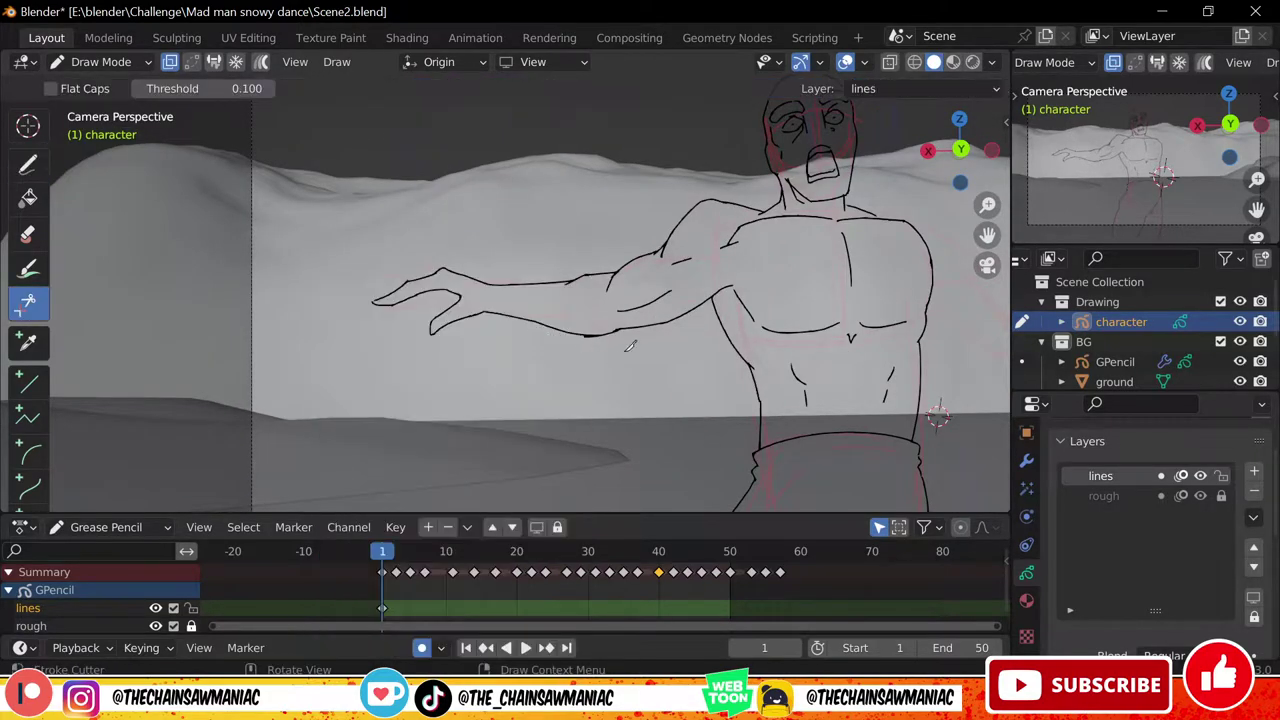
# Return to the Draw tool and add another finger to the character's right hand
pyautogui.hotkey('shift', 'space')
pyautogui.keyDown('shift'); pyautogui.moveTo(800, 308); pyautogui.dragTo(885, 313, button='middle'); pyautogui.keyUp('shift')
pyautogui.moveTo(526, 274); pyautogui.dragTo(441, 306)
pyautogui.hotkey('ctrl', 'z')
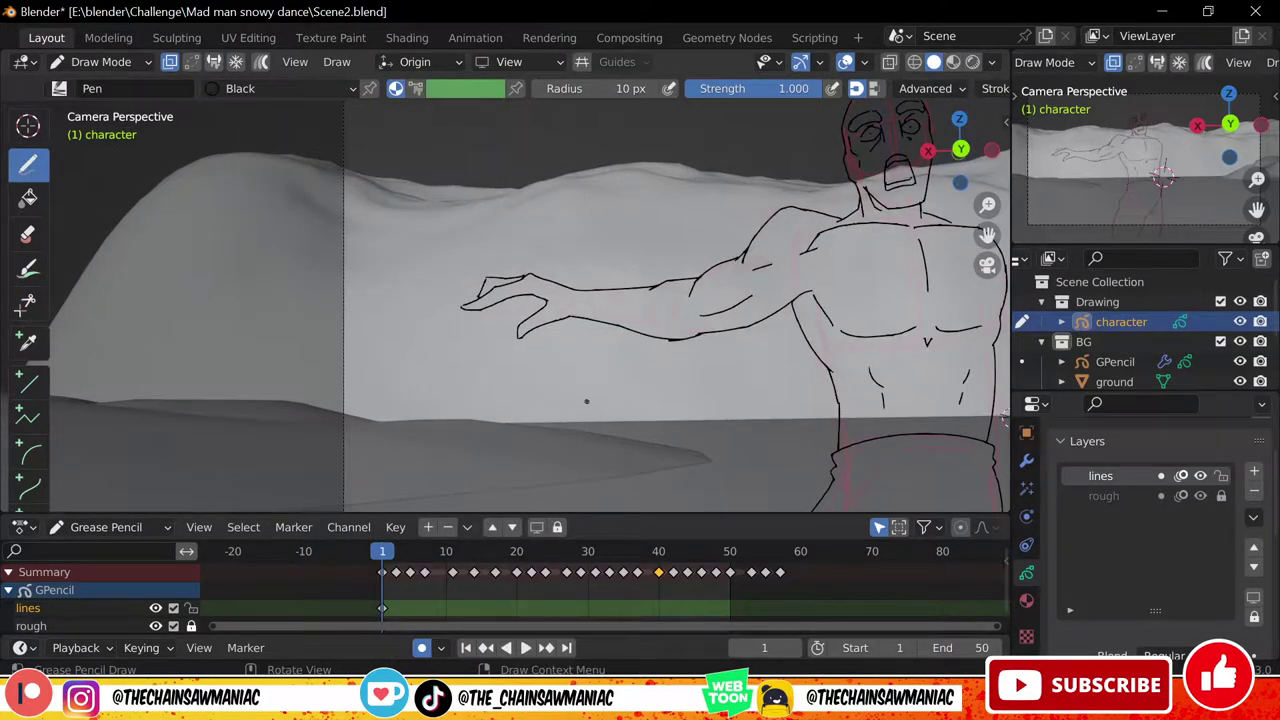
pyautogui.keyDown('ctrl'); pyautogui.moveTo(587, 401); pyautogui.dragTo(592, 478, button='middle'); pyautogui.keyUp('ctrl')
# Erase the character's right hand and wrist back to the forearm
pyautogui.keyDown('ctrl'); pyautogui.moveTo(540, 292); pyautogui.dragTo(514, 306); pyautogui.keyUp('ctrl')
pyautogui.hotkey('ctrl', 'z')
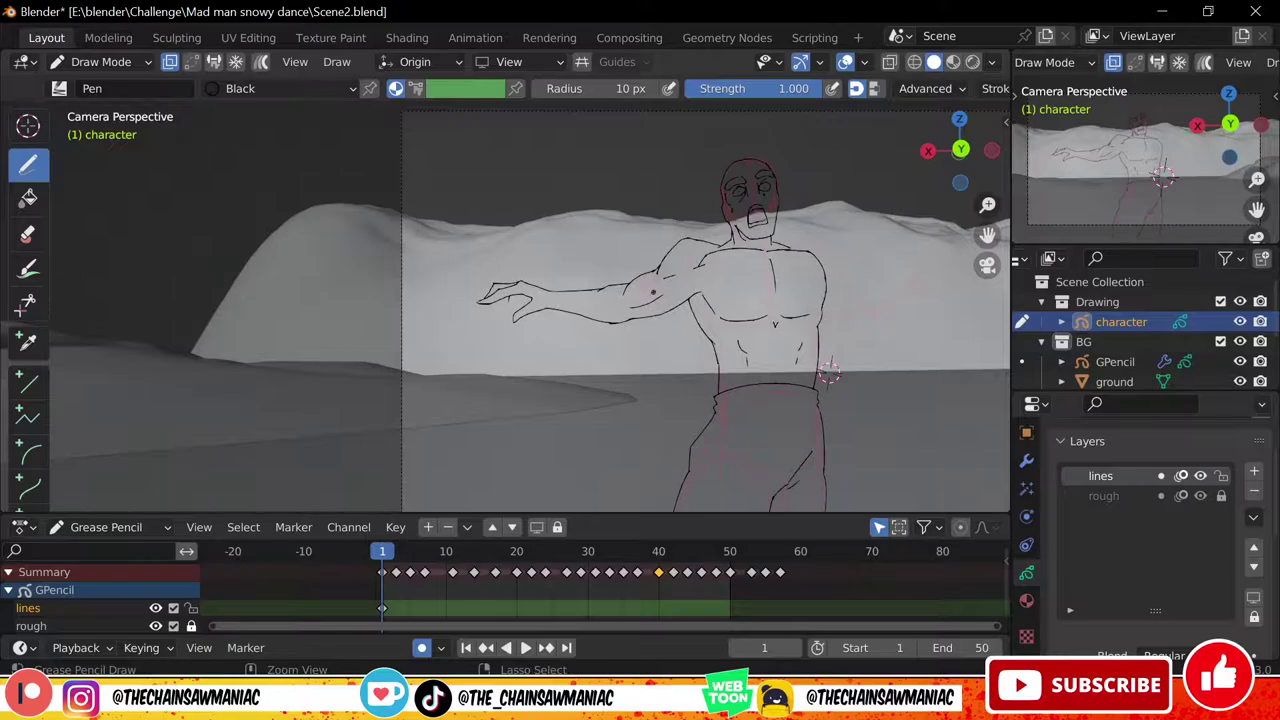
pyautogui.keyDown('ctrl'); pyautogui.moveTo(664, 355); pyautogui.dragTo(683, 303, button='middle'); pyautogui.keyUp('ctrl')
pyautogui.keyDown('ctrl'); pyautogui.moveTo(545, 302); pyautogui.dragTo(482, 296); pyautogui.keyUp('ctrl')
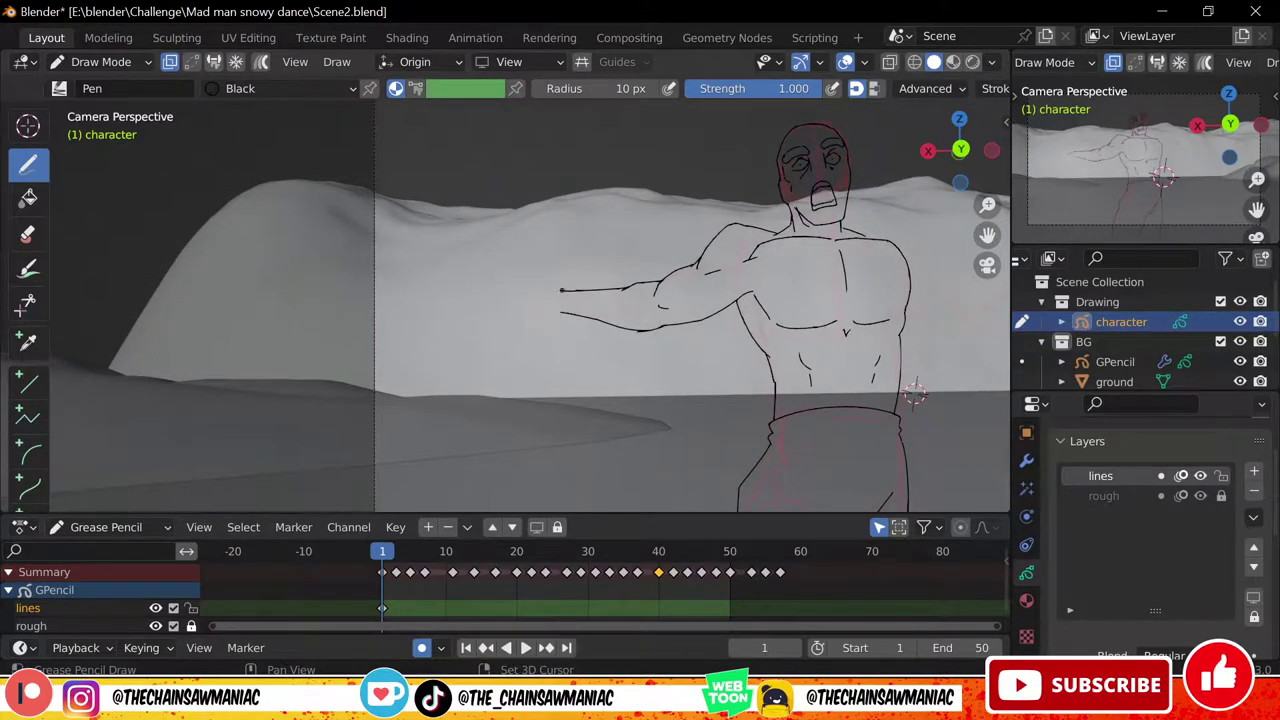
# Draw a drooping right hand with fingers and thumb from the end of the forearm
pyautogui.moveTo(562, 290); pyautogui.dragTo(473, 347)
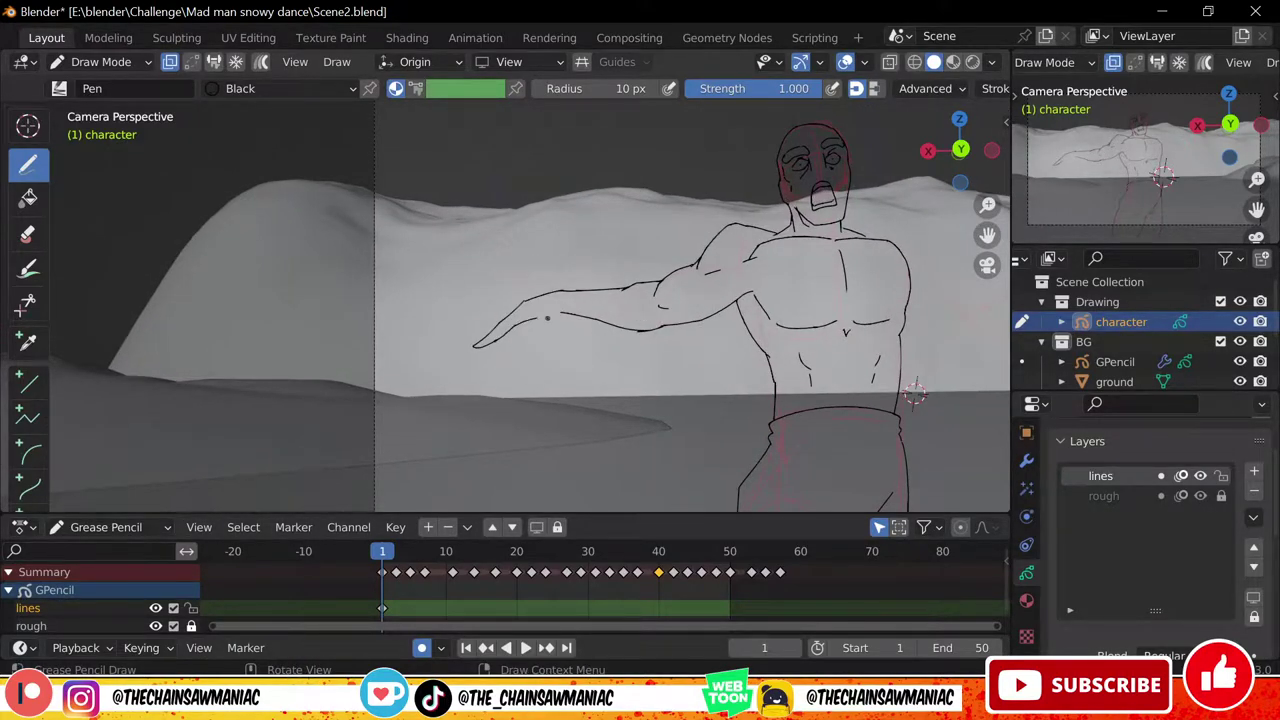
pyautogui.moveTo(534, 317); pyautogui.dragTo(528, 360)
pyautogui.moveTo(511, 313); pyautogui.dragTo(467, 357)
pyautogui.scroll(1, 560, 343)
pyautogui.hotkey('ctrl', 'z')
# Draw the character's left shoulder and upper arm down to the elbow
pyautogui.scroll(-2, 686, 406)
pyautogui.keyDown('shift'); pyautogui.moveTo(883, 433); pyautogui.dragTo(686, 406, button='middle'); pyautogui.keyUp('shift')
pyautogui.keyDown('shift'); pyautogui.moveTo(841, 302); pyautogui.dragTo(686, 331, button='middle'); pyautogui.keyUp('shift')
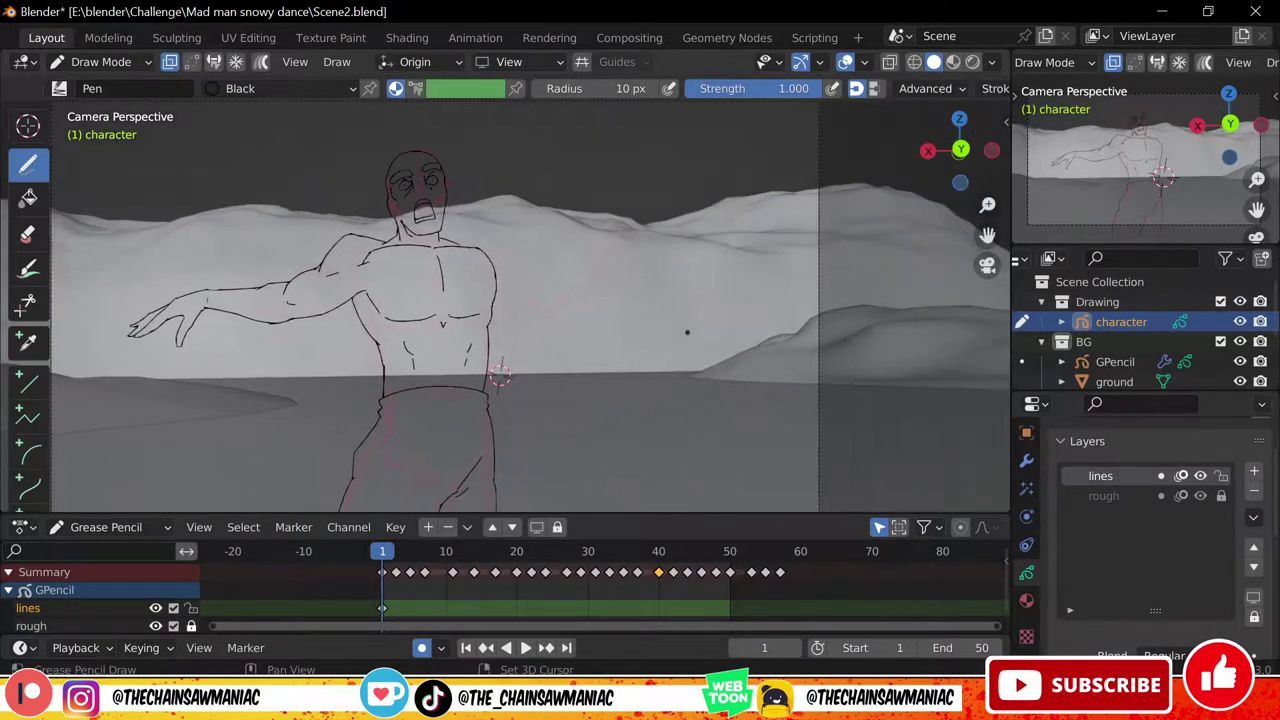
pyautogui.scroll(3, 686, 331)
pyautogui.moveTo(485, 208); pyautogui.dragTo(565, 232)
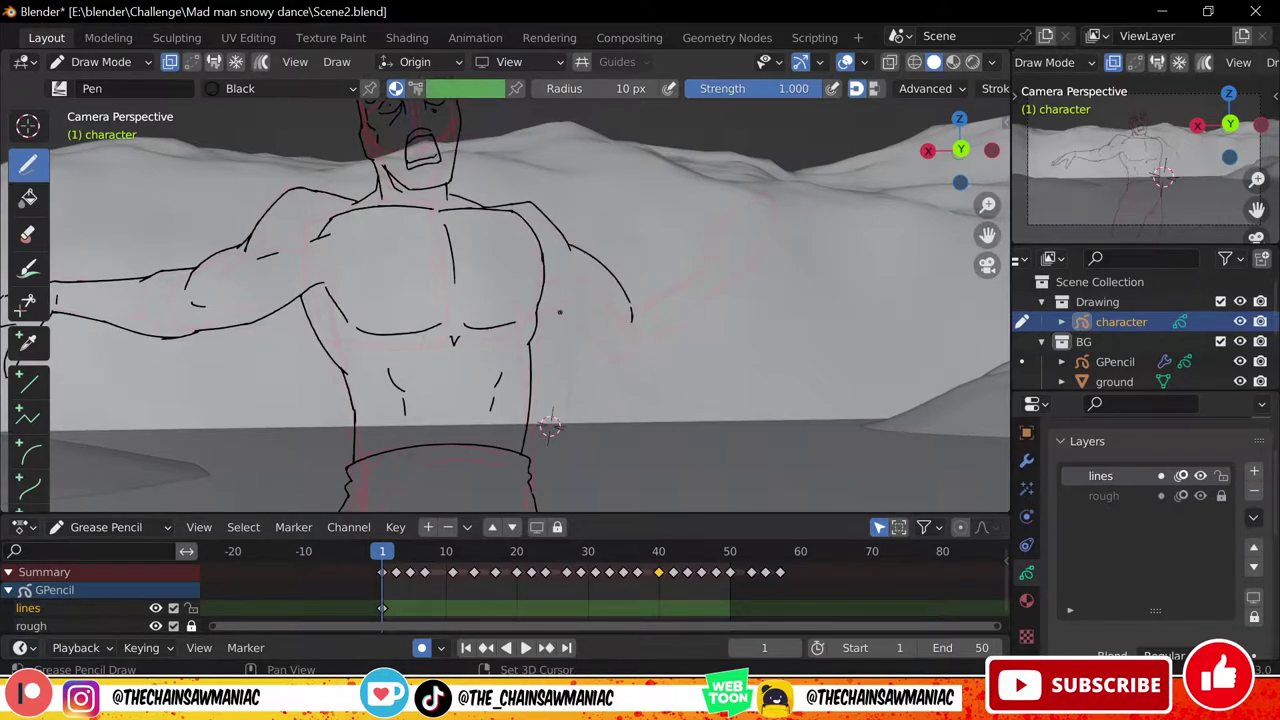
pyautogui.moveTo(538, 312); pyautogui.dragTo(577, 298)
pyautogui.moveTo(541, 309); pyautogui.dragTo(607, 345)
pyautogui.hotkey('ctrl', 'z')
pyautogui.moveTo(541, 309); pyautogui.dragTo(559, 311)
# Draw the contours of the character's raised left forearm from the elbow towards the wrist
pyautogui.keyDown('shift'); pyautogui.moveTo(654, 354); pyautogui.dragTo(723, 271); pyautogui.keyUp('shift')
pyautogui.keyDown('shift'); pyautogui.moveTo(631, 303); pyautogui.dragTo(690, 270); pyautogui.keyUp('shift')
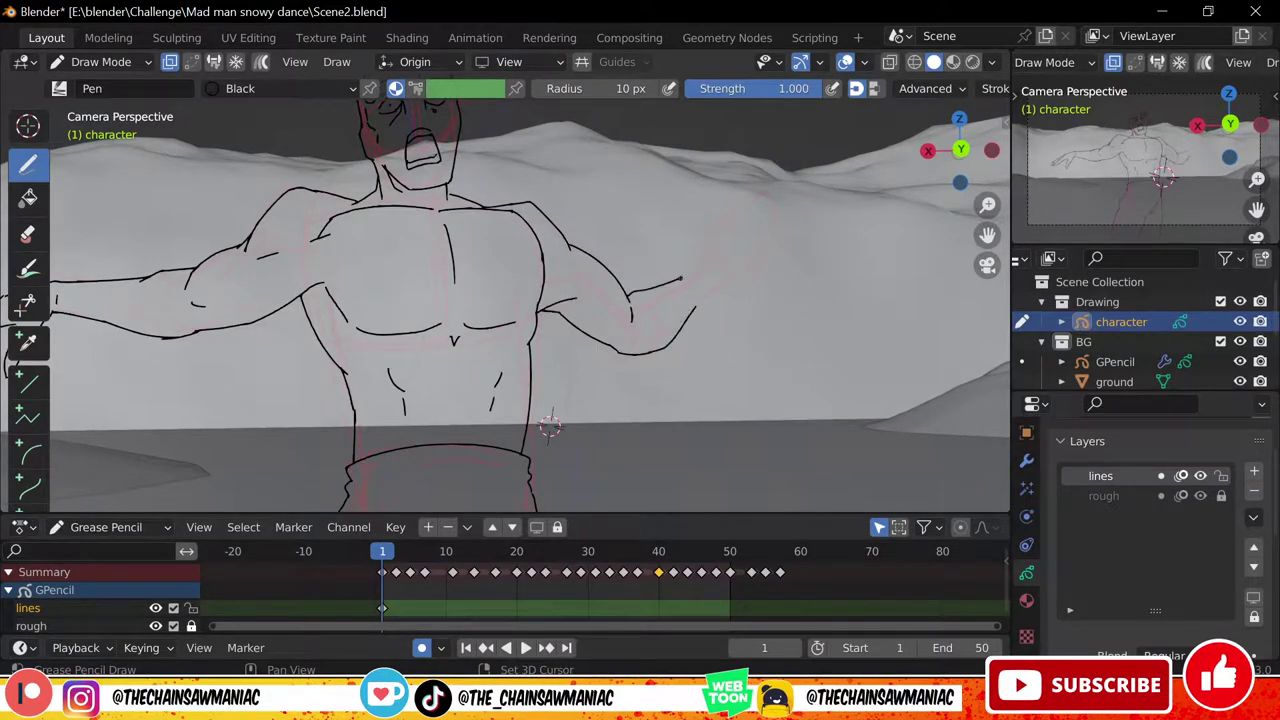
pyautogui.moveTo(715, 290)
pyautogui.keyDown('shift'); pyautogui.mouseDown(button='middle')
pyautogui.moveTo(660, 321)
pyautogui.moveTo(722, 326)
pyautogui.mouseUp(button='middle'); pyautogui.keyUp('shift')
# Draw the character's left hand with thumb and curled fingers at the end of the raised forearm on frame 1
pyautogui.press('KP_0')
pyautogui.scroll(2, 680, 311)
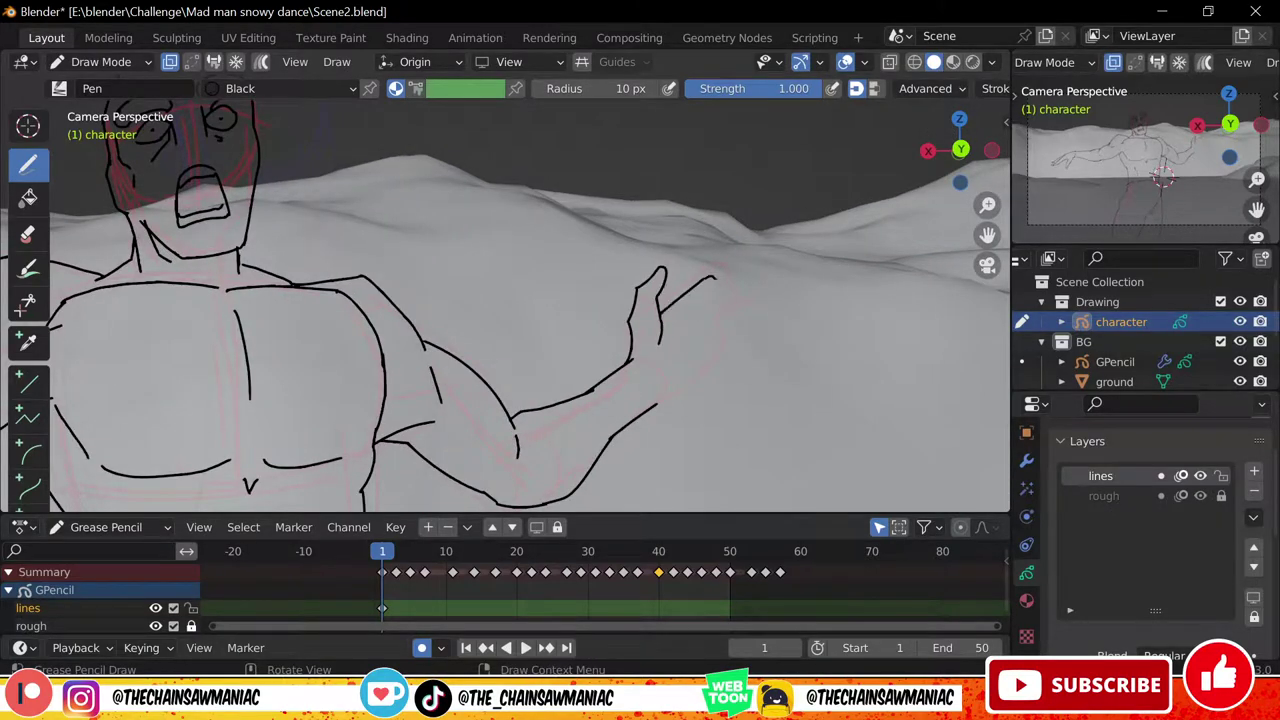
pyautogui.moveTo(684, 333)
pyautogui.mouseDown()
pyautogui.moveTo(690, 345)
pyautogui.moveTo(708, 309)
pyautogui.mouseUp()
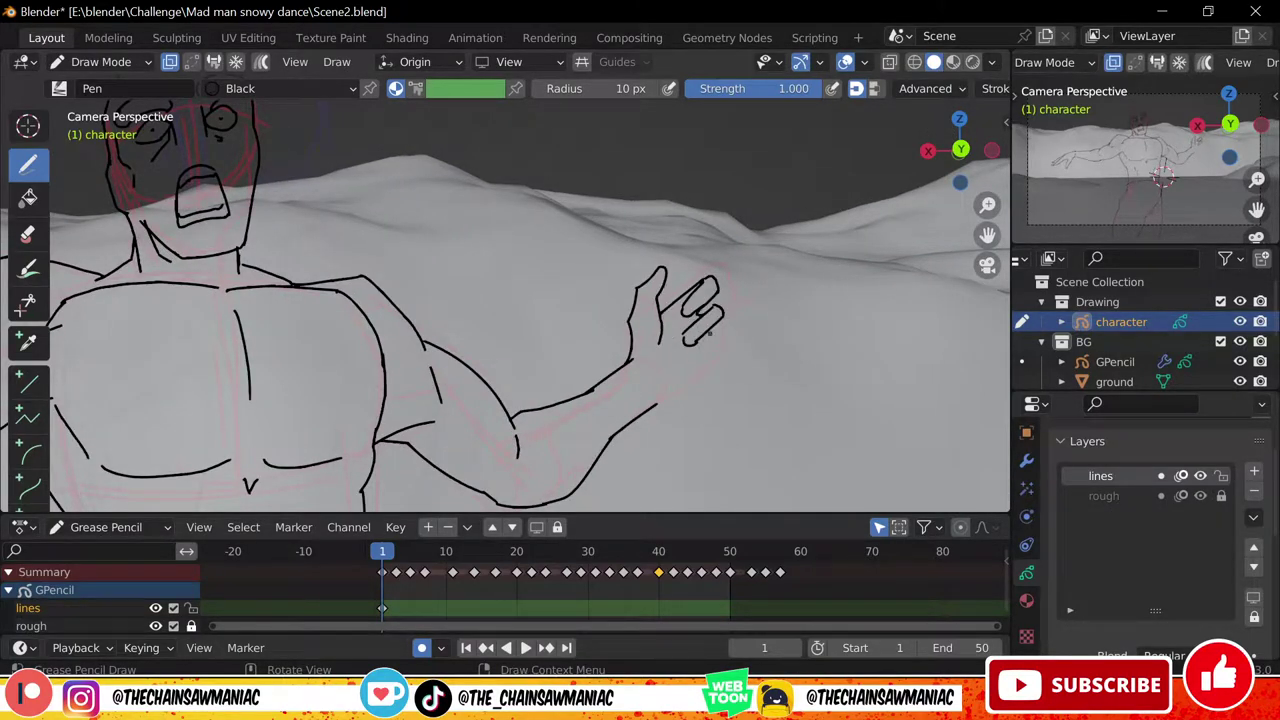
pyautogui.moveTo(676, 393); pyautogui.dragTo(662, 401)
pyautogui.moveTo(683, 322); pyautogui.dragTo(662, 354)
pyautogui.hotkey('ctrl', 'z')
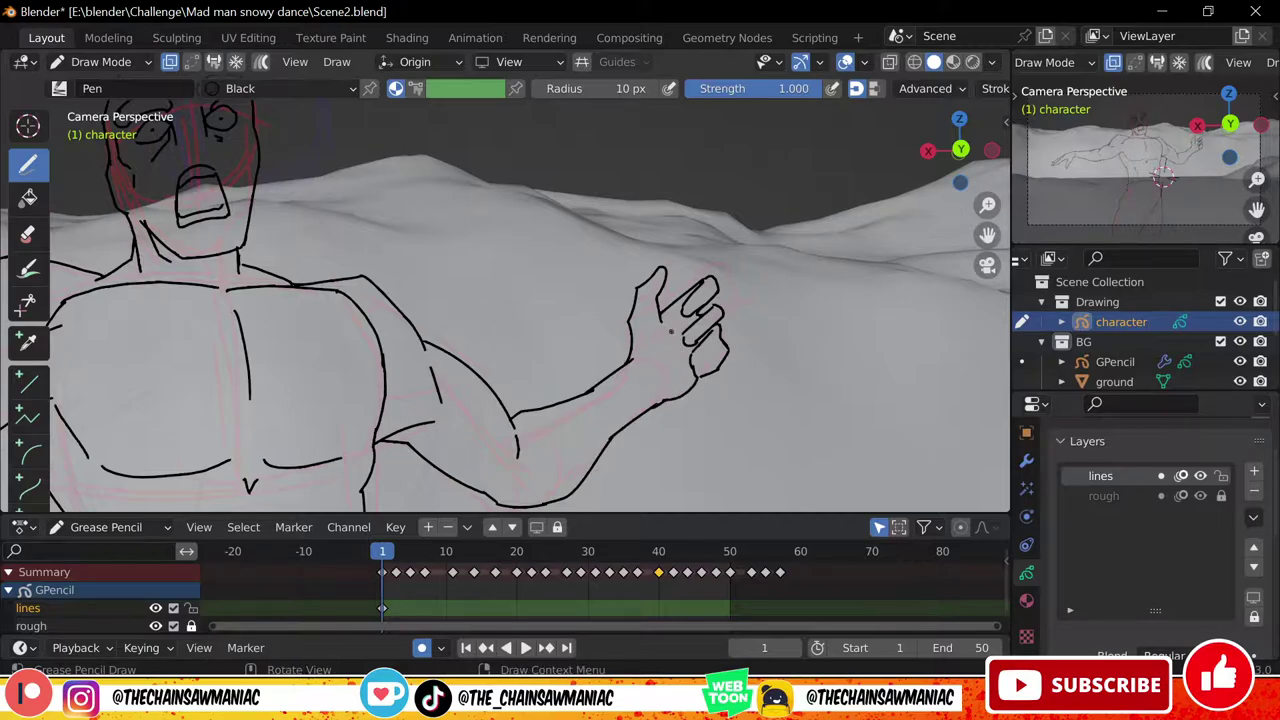
# Add a blank keyframe at frame 3 on the lines layer and draw the face's near eye and far side contour
pyautogui.scroll(-7, 655, 270)
pyautogui.click(396, 553)
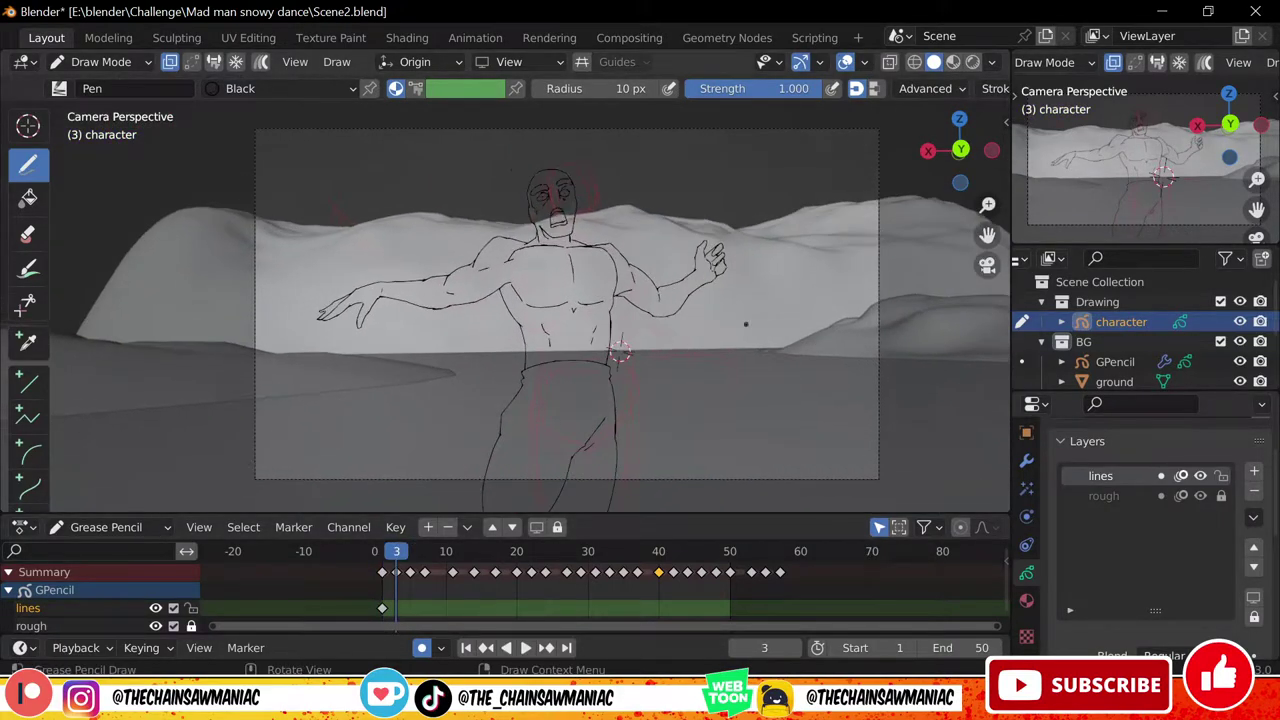
pyautogui.hotkey('shift', 'i')
pyautogui.keyDown('shift'); pyautogui.moveTo(758, 323); pyautogui.dragTo(786, 366, button='middle'); pyautogui.keyUp('shift')
pyautogui.scroll(2, 786, 366)
pyautogui.moveTo(760, 253)
pyautogui.keyDown('shift'); pyautogui.mouseDown(button='middle')
pyautogui.moveTo(694, 277)
pyautogui.moveTo(674, 309)
pyautogui.mouseUp(button='middle'); pyautogui.keyUp('shift')
pyautogui.scroll(4, 674, 309)
pyautogui.moveTo(580, 238); pyautogui.dragTo(583, 244)
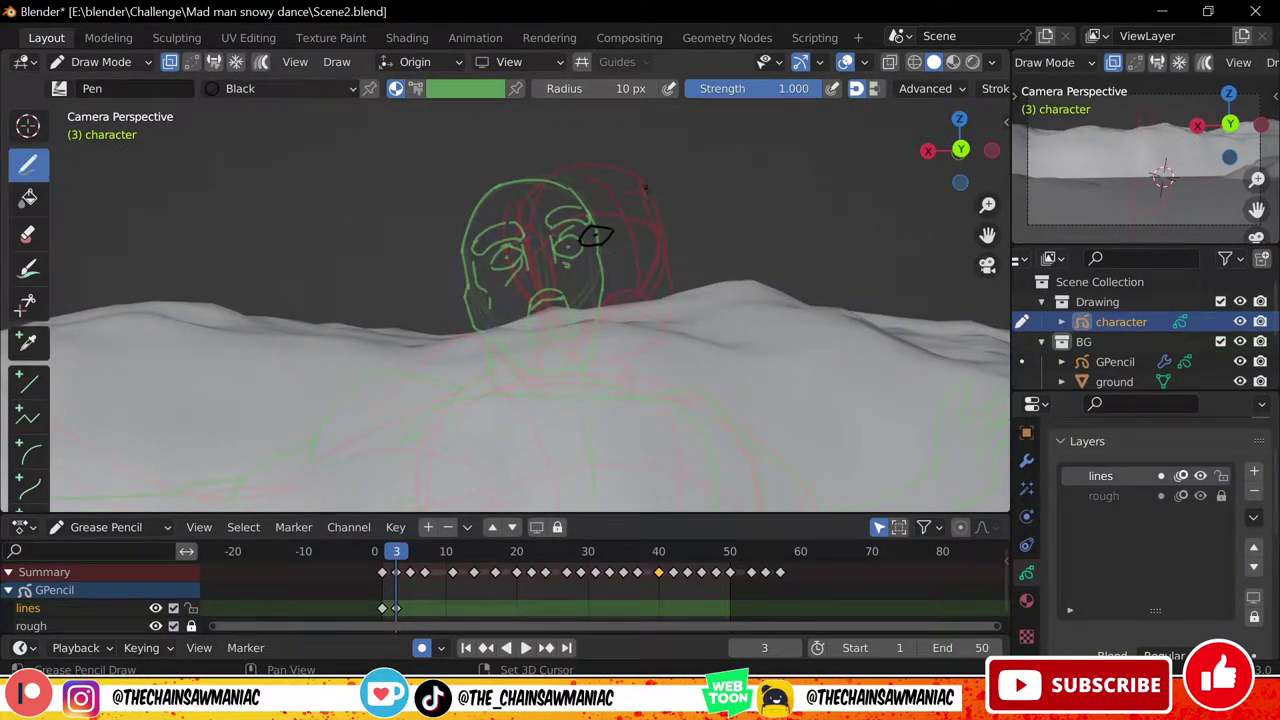
pyautogui.moveTo(646, 183); pyautogui.dragTo(663, 329)
pyautogui.scroll(3, 528, 168)
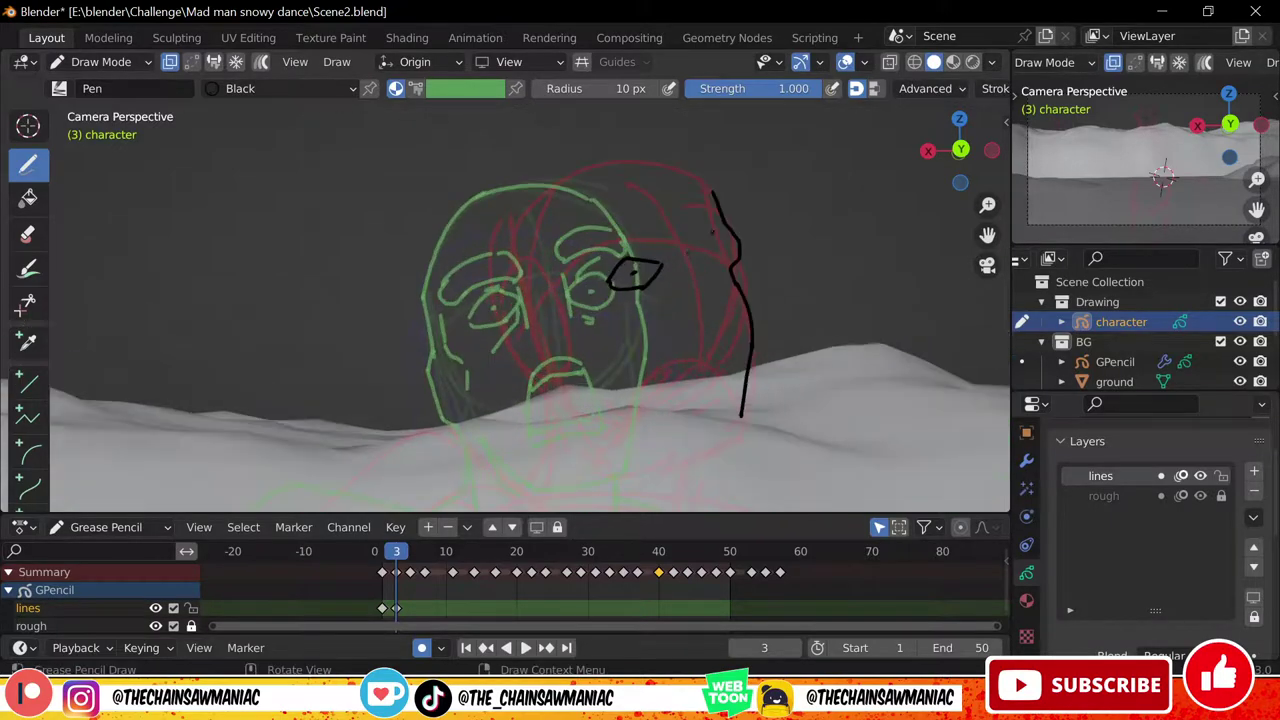
pyautogui.hotkey('ctrl', 'z')
# Draw the eyebrows, nose lines and open mouth outline of the frame 3 face over the rough
pyautogui.moveTo(584, 232)
pyautogui.mouseDown()
pyautogui.moveTo(648, 222)
pyautogui.moveTo(662, 242)
pyautogui.mouseUp()
pyautogui.moveTo(582, 243); pyautogui.dragTo(651, 222)
pyautogui.moveTo(657, 210)
pyautogui.mouseDown()
pyautogui.moveTo(672, 227)
pyautogui.moveTo(675, 308)
pyautogui.mouseUp()
pyautogui.moveTo(708, 272); pyautogui.dragTo(711, 295)
pyautogui.keyDown('shift'); pyautogui.moveTo(712, 324); pyautogui.dragTo(739, 274, button='middle'); pyautogui.keyUp('shift')
pyautogui.moveTo(733, 283); pyautogui.dragTo(711, 367)
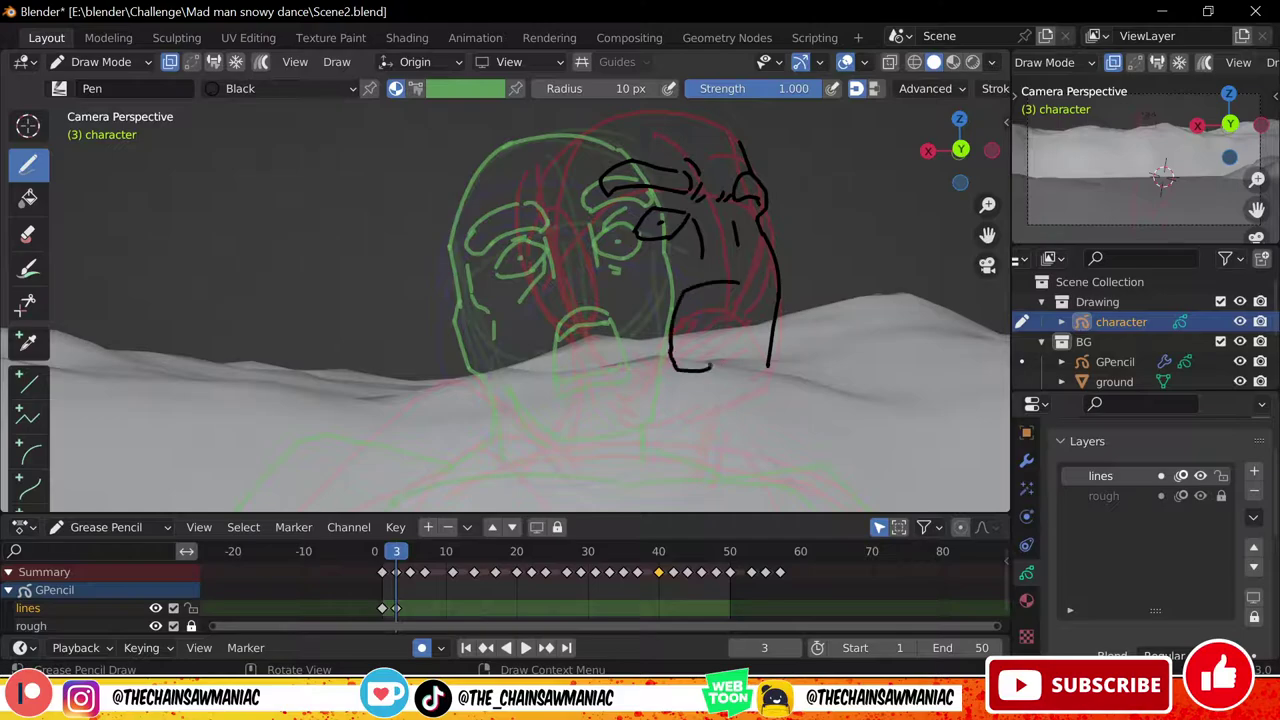
# Redraw the far cheek contour and extend it around the chin into the jawline
pyautogui.hotkey('ctrl', 'z')
pyautogui.hotkey('ctrl', 'z')
pyautogui.moveTo(758, 220)
pyautogui.mouseDown()
pyautogui.moveTo(771, 302)
pyautogui.moveTo(759, 370)
pyautogui.mouseUp()
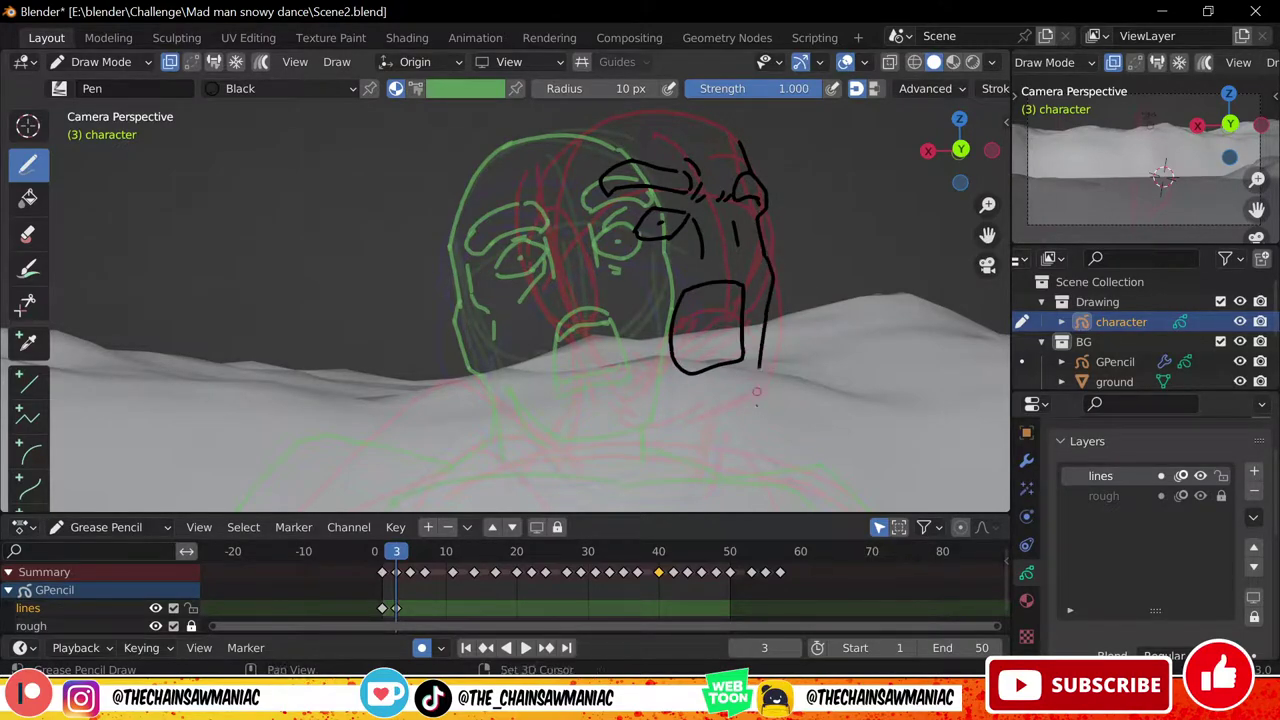
pyautogui.hotkey('ctrl', 'z')
pyautogui.moveTo(771, 290)
pyautogui.mouseDown()
pyautogui.moveTo(760, 370)
pyautogui.moveTo(667, 437)
pyautogui.mouseUp()
pyautogui.hotkey('ctrl', 'z')
pyautogui.moveTo(783, 363)
pyautogui.keyDown('ctrl'); pyautogui.mouseDown(button='middle')
pyautogui.moveTo(854, 329)
pyautogui.moveTo(840, 318)
pyautogui.mouseUp(button='middle'); pyautogui.keyUp('ctrl')
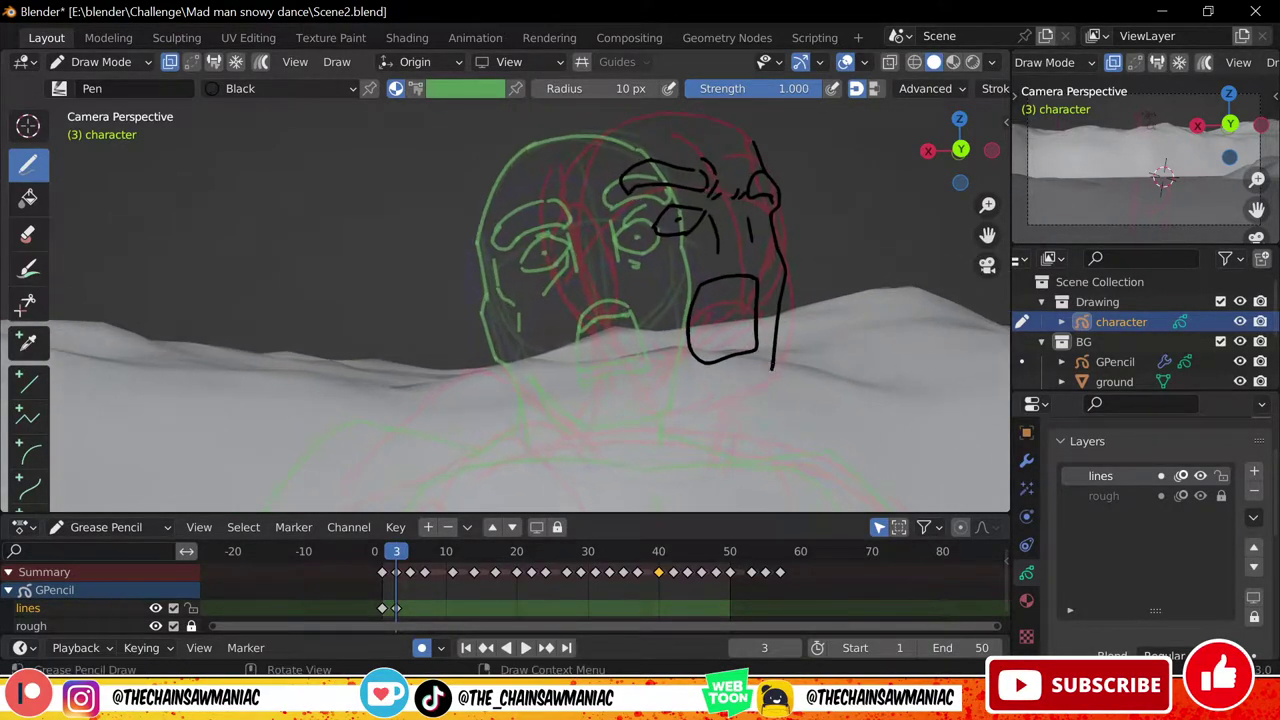
pyautogui.moveTo(775, 354); pyautogui.dragTo(640, 380)
# Draw the teeth and tongue lines inside the open mouth
pyautogui.moveTo(697, 298); pyautogui.dragTo(756, 287)
pyautogui.moveTo(691, 343); pyautogui.dragTo(754, 336)
pyautogui.moveTo(691, 334); pyautogui.dragTo(742, 345)
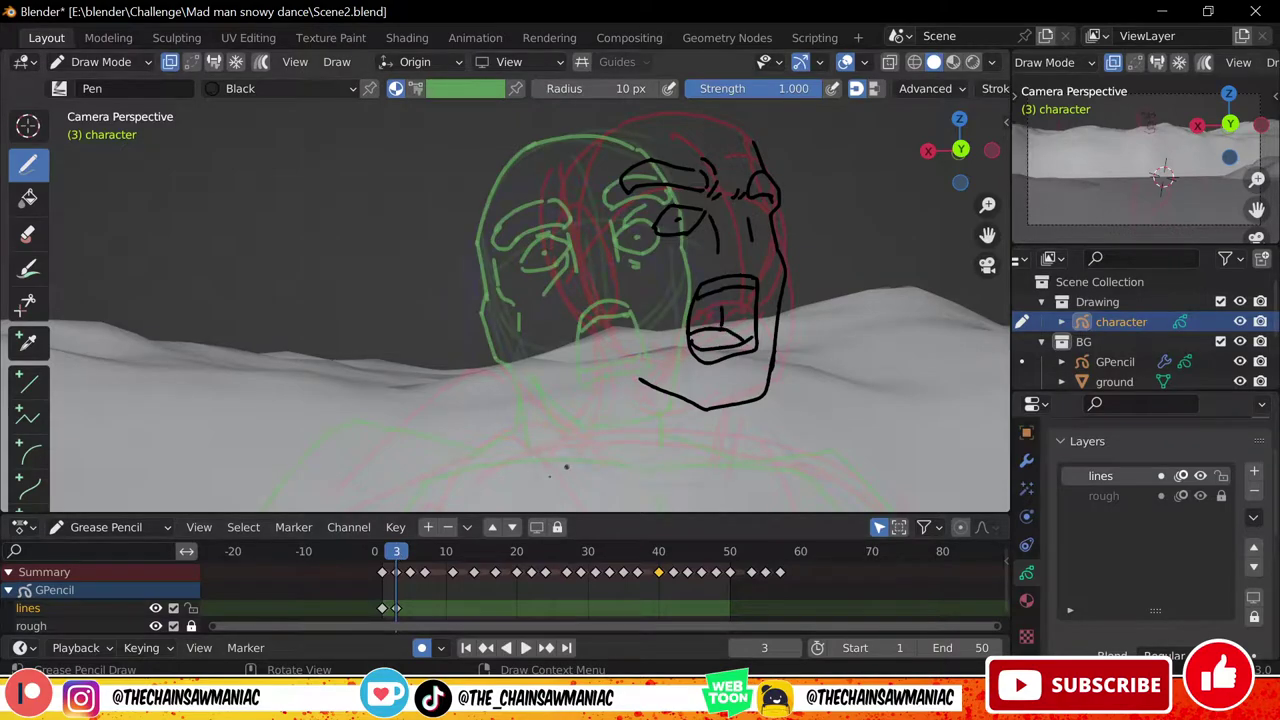
# Check the face against frame 1, return to frame 3 and draw the skull outline and near ear
pyautogui.moveTo(396, 551); pyautogui.dragTo(389, 551)
pyautogui.click(382, 551)
pyautogui.hotkey('ctrl', 'z')
pyautogui.moveTo(582, 364); pyautogui.dragTo(625, 345)
pyautogui.moveTo(382, 551); pyautogui.dragTo(396, 551)
pyautogui.moveTo(752, 144)
pyautogui.mouseDown()
pyautogui.moveTo(543, 226)
pyautogui.moveTo(556, 296)
pyautogui.mouseUp()
pyautogui.moveTo(582, 262); pyautogui.dragTo(602, 311)
pyautogui.moveTo(588, 247); pyautogui.dragTo(574, 268)
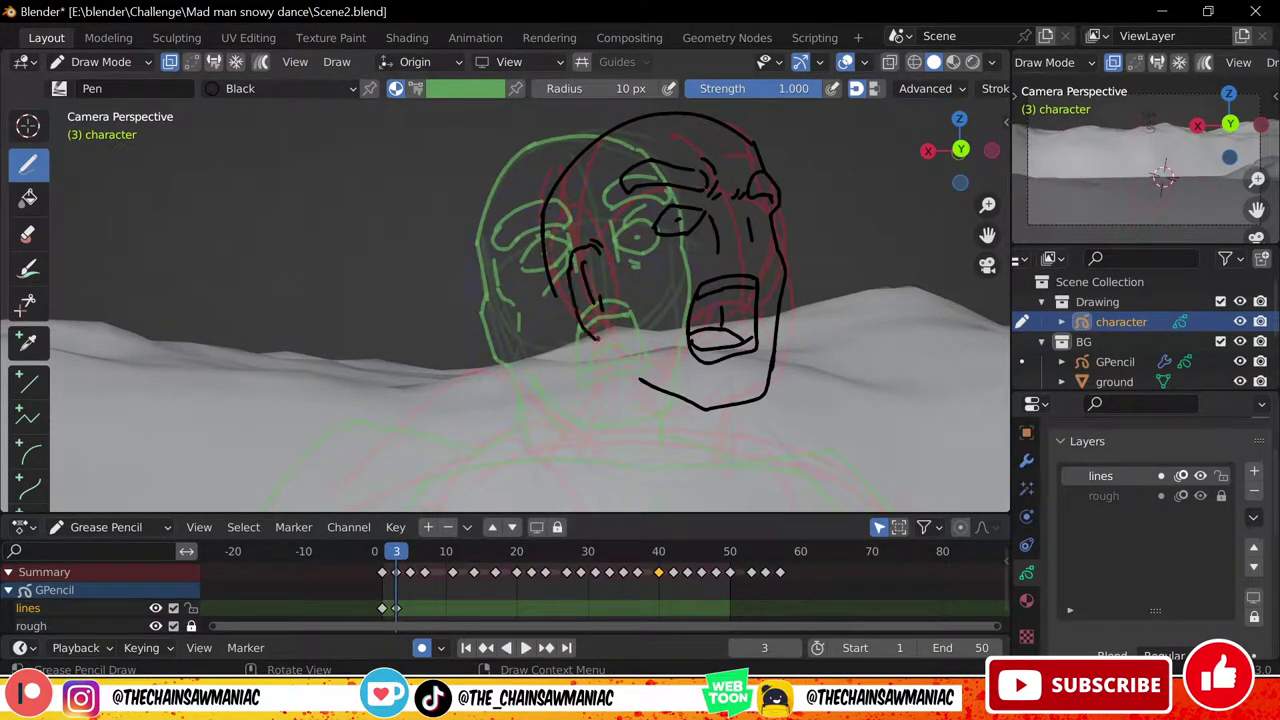
pyautogui.moveTo(598, 339); pyautogui.dragTo(605, 341)
pyautogui.moveTo(556, 296); pyautogui.dragTo(576, 331)
pyautogui.moveTo(612, 340); pyautogui.dragTo(622, 340)
# Draw the neck lines below the jaw and the slope running towards the character's right shoulder
pyautogui.click(396, 551)
pyautogui.scroll(-2, 630, 350)
pyautogui.keyDown('shift'); pyautogui.moveTo(630, 360); pyautogui.dragTo(660, 285, button='middle'); pyautogui.keyUp('shift')
pyautogui.moveTo(659, 269)
pyautogui.mouseDown()
pyautogui.moveTo(662, 291)
pyautogui.moveTo(609, 297)
pyautogui.moveTo(672, 329)
pyautogui.mouseUp()
pyautogui.moveTo(675, 337); pyautogui.dragTo(690, 356)
pyautogui.scroll(-3, 640, 350)
pyautogui.moveTo(389, 551); pyautogui.dragTo(396, 551)
pyautogui.keyDown('shift'); pyautogui.moveTo(586, 371); pyautogui.dragTo(734, 317, button='middle'); pyautogui.keyUp('shift')
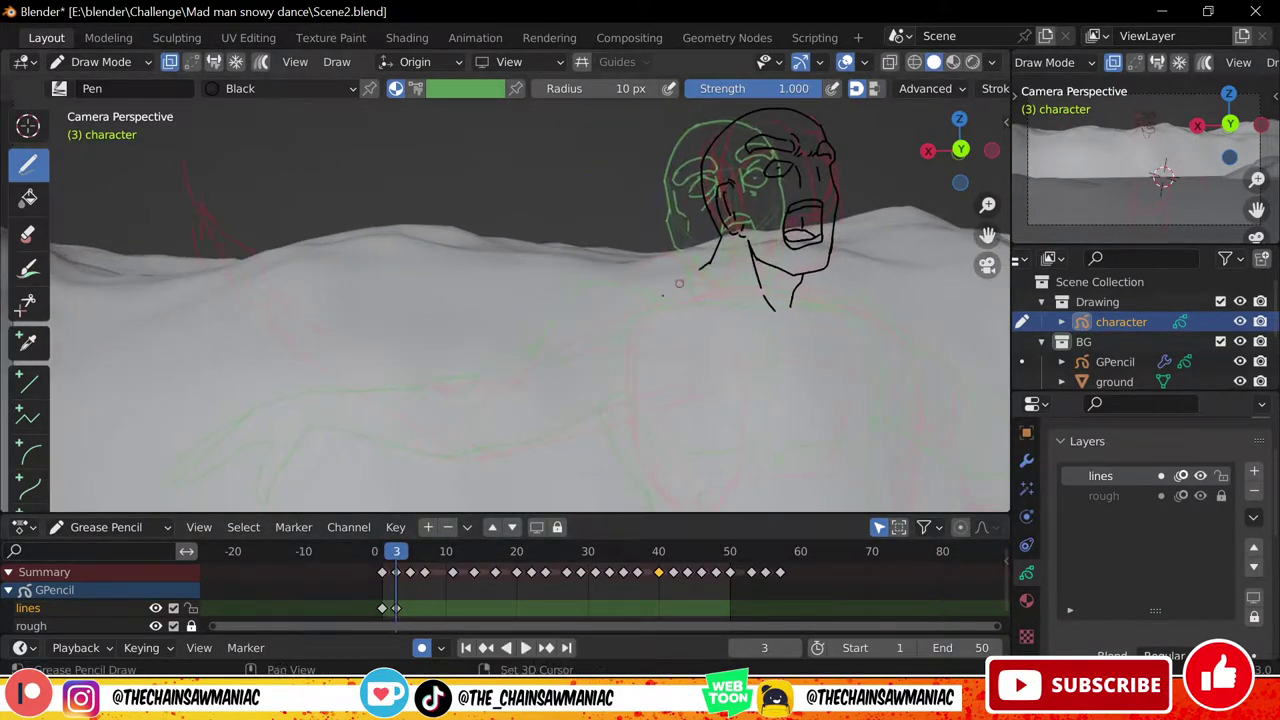
pyautogui.moveTo(718, 264); pyautogui.dragTo(663, 303)
# Draw the collar line, the rounded left shoulder and the centre line of the chest
pyautogui.scroll(-2, 740, 350)
pyautogui.keyDown('shift'); pyautogui.moveTo(833, 388); pyautogui.dragTo(744, 353, button='middle'); pyautogui.keyUp('shift')
pyautogui.scroll(2, 694, 240)
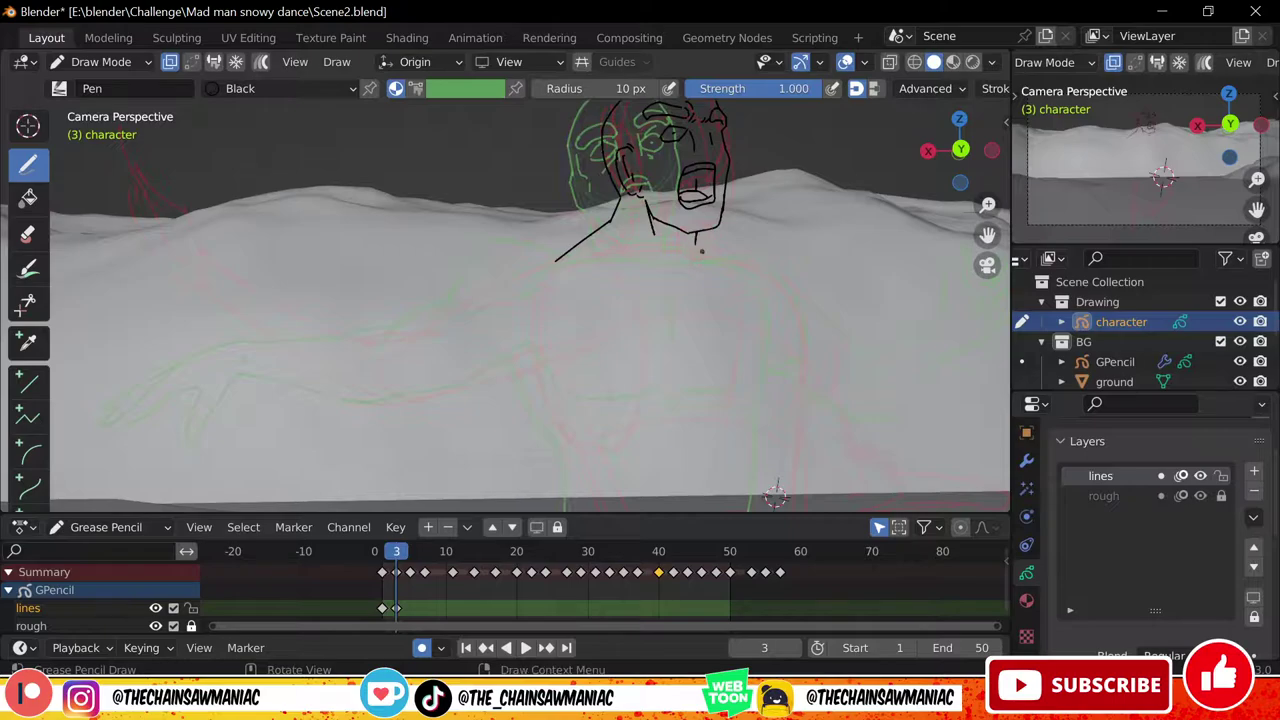
pyautogui.moveTo(604, 252)
pyautogui.mouseDown()
pyautogui.moveTo(761, 270)
pyautogui.moveTo(810, 376)
pyautogui.mouseUp()
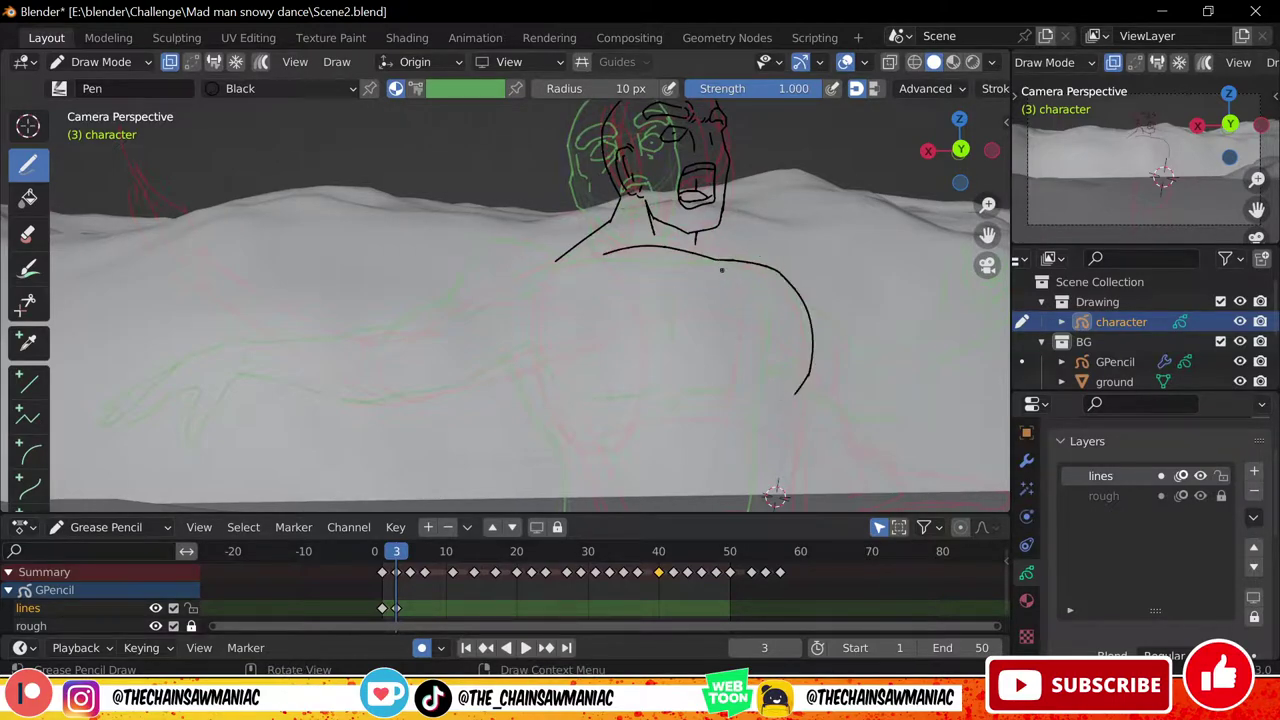
pyautogui.keyDown('ctrl'); pyautogui.moveTo(788, 283); pyautogui.dragTo(786, 325, button='middle'); pyautogui.keyUp('ctrl')
pyautogui.keyDown('shift'); pyautogui.moveTo(786, 325); pyautogui.dragTo(773, 256, button='middle'); pyautogui.keyUp('shift')
pyautogui.keyDown('ctrl'); pyautogui.moveTo(600, 260); pyautogui.dragTo(600, 200, button='middle'); pyautogui.keyUp('ctrl')
pyautogui.keyDown('shift'); pyautogui.moveTo(560, 190); pyautogui.dragTo(661, 248, button='middle'); pyautogui.keyUp('shift')
pyautogui.keyDown('ctrl'); pyautogui.moveTo(648, 220); pyautogui.dragTo(671, 230); pyautogui.keyUp('ctrl')
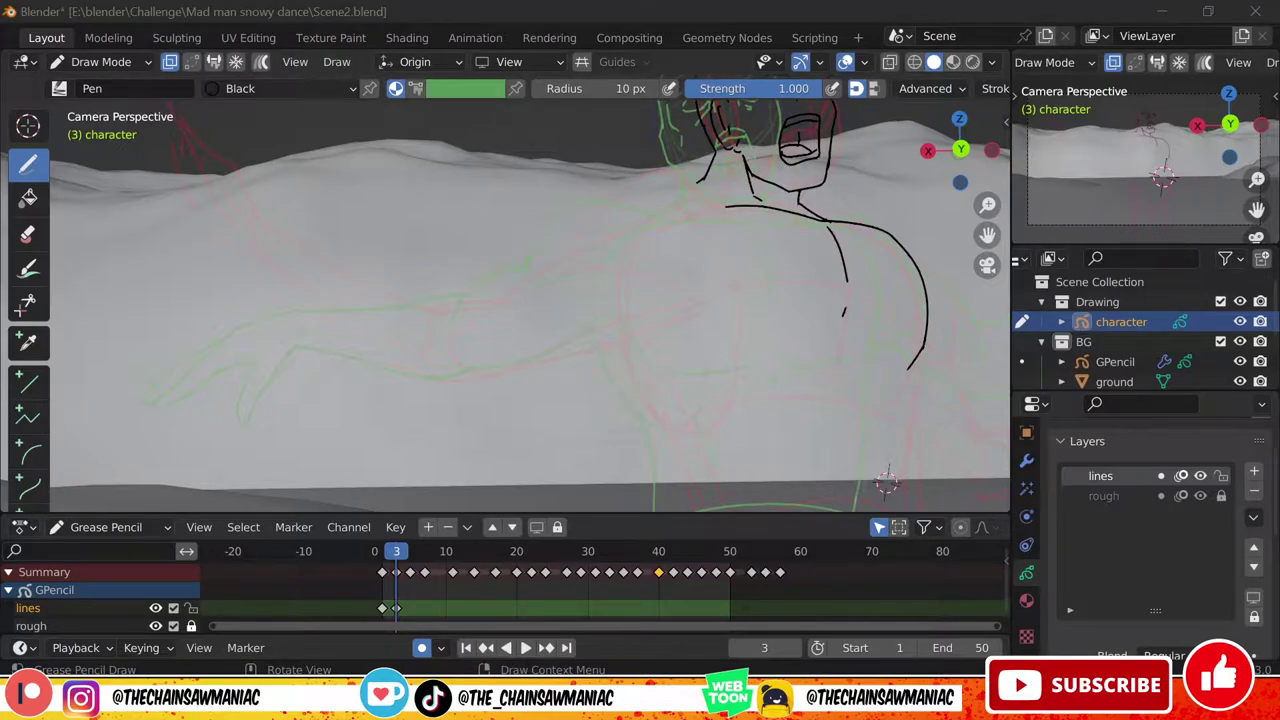
# Draw the rounded right shoulder and the short muscle crease beneath it
pyautogui.keyDown('ctrl'); pyautogui.moveTo(800, 250); pyautogui.dragTo(800, 290, button='middle'); pyautogui.keyUp('ctrl')
pyautogui.moveTo(800, 290)
pyautogui.keyDown('shift'); pyautogui.mouseDown(button='middle')
pyautogui.moveTo(746, 343)
pyautogui.moveTo(746, 314)
pyautogui.moveTo(800, 319)
pyautogui.mouseUp(button='middle'); pyautogui.keyUp('shift')
pyautogui.press('KP_0')
pyautogui.moveTo(495, 311)
pyautogui.mouseDown()
pyautogui.moveTo(618, 259)
pyautogui.moveTo(614, 297)
pyautogui.mouseUp()
pyautogui.keyDown('shift'); pyautogui.moveTo(689, 312); pyautogui.dragTo(650, 307, button='middle'); pyautogui.keyUp('shift')
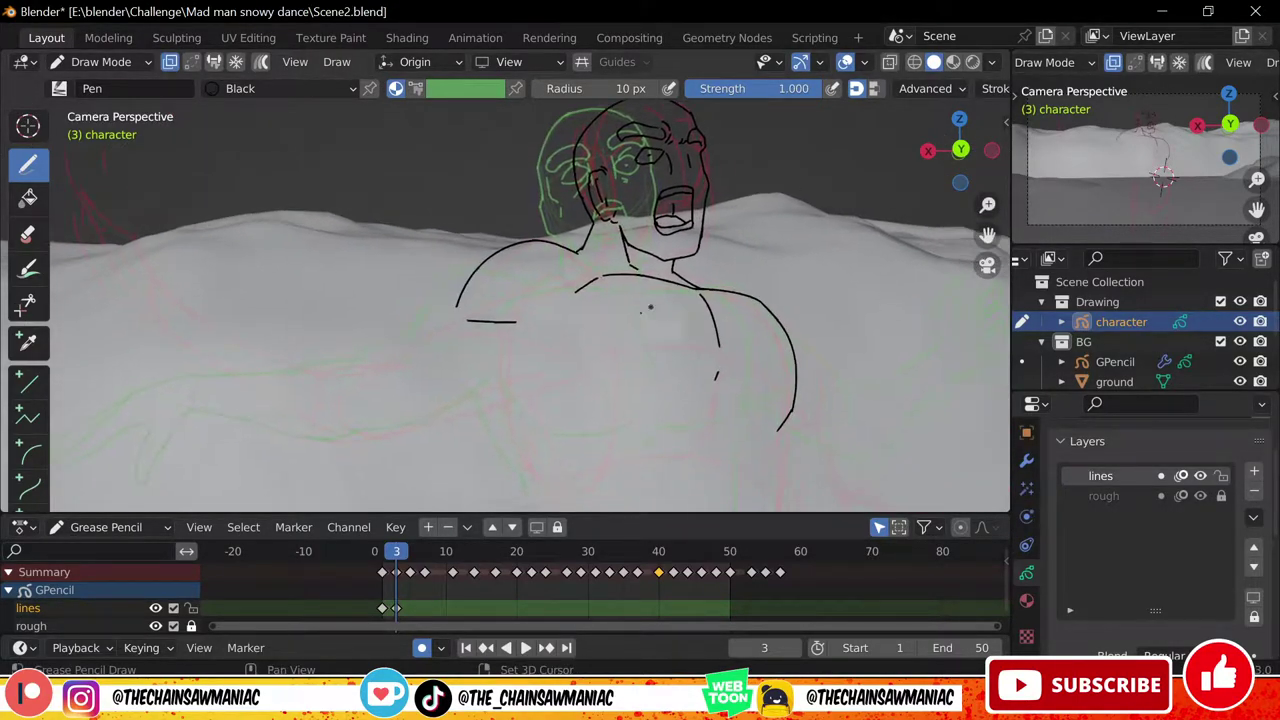
pyautogui.hotkey('ctrl', 'z')
# Draw the lower contours of both chest muscles
pyautogui.moveTo(568, 357); pyautogui.dragTo(592, 404)
pyautogui.moveTo(597, 407); pyautogui.dragTo(672, 417)
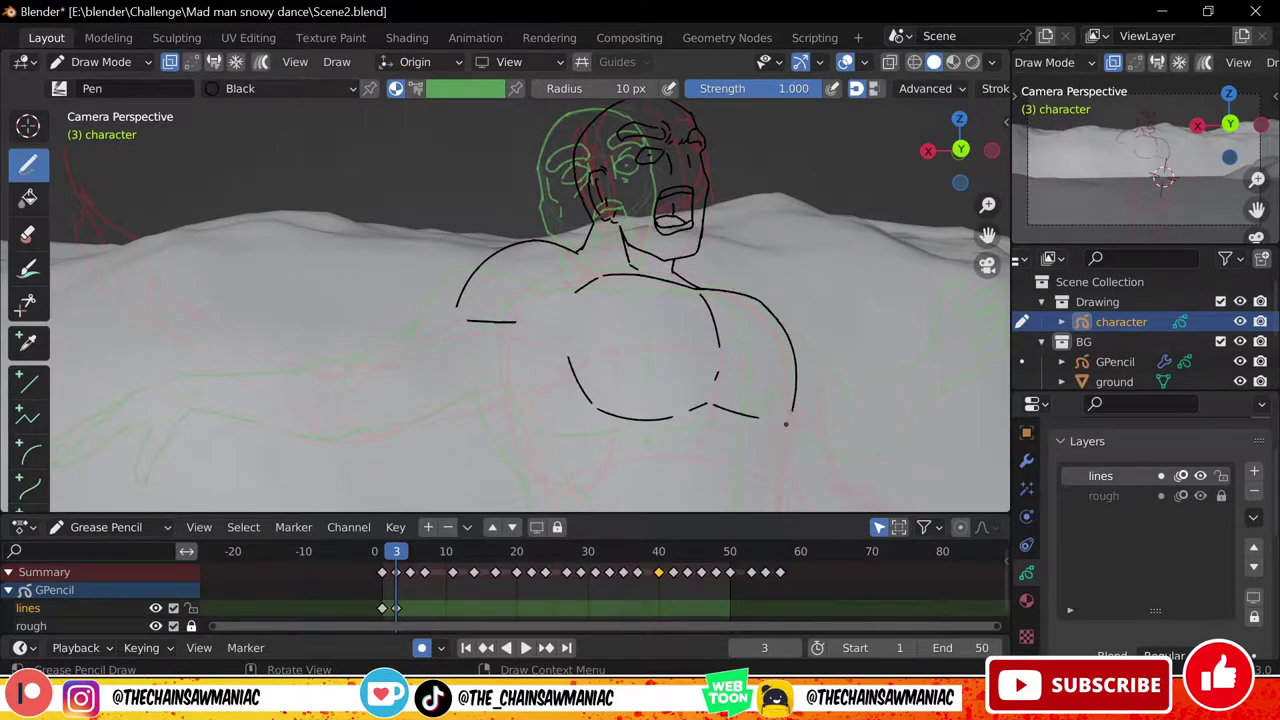
pyautogui.keyDown('ctrl'); pyautogui.moveTo(540, 340); pyautogui.dragTo(536, 367, button='middle'); pyautogui.keyUp('ctrl')
pyautogui.moveTo(536, 367)
pyautogui.keyDown('shift'); pyautogui.mouseDown(button='middle')
pyautogui.moveTo(588, 314)
pyautogui.moveTo(536, 312)
pyautogui.mouseUp(button='middle'); pyautogui.keyUp('shift')
pyautogui.moveTo(499, 333); pyautogui.dragTo(530, 395)
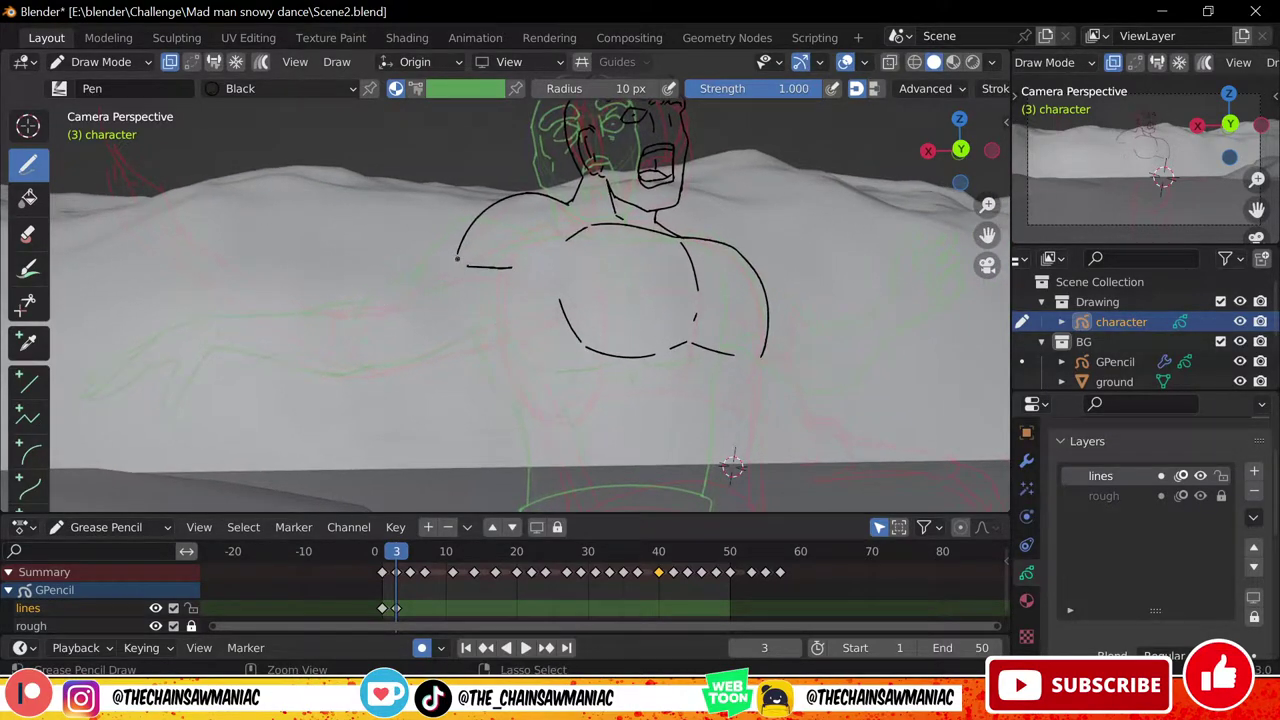
# Draw the upper and lower contours of the character's right upper arm from shoulder and armpit to elbow
pyautogui.moveTo(457, 258); pyautogui.dragTo(371, 315)
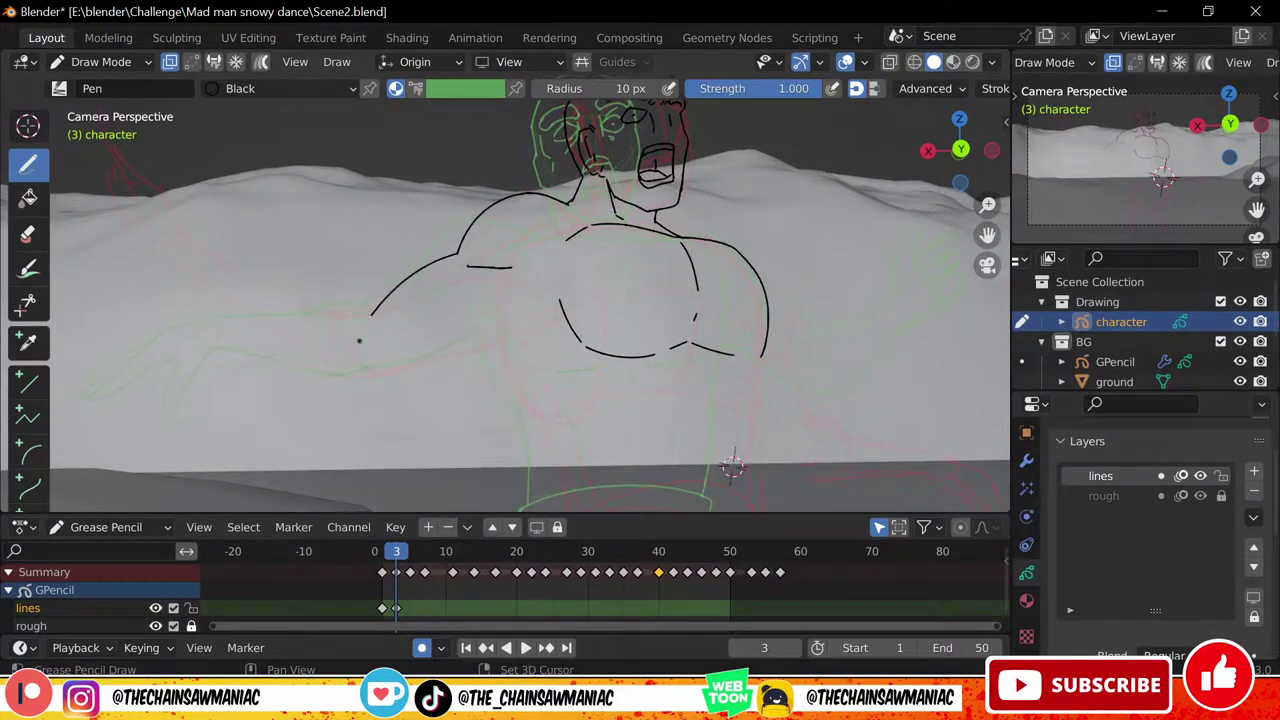
pyautogui.moveTo(371, 383); pyautogui.dragTo(390, 374)
pyautogui.hotkey('ctrl', 'z')
pyautogui.moveTo(390, 374)
pyautogui.mouseDown()
pyautogui.moveTo(508, 340)
pyautogui.moveTo(525, 311)
pyautogui.mouseUp()
pyautogui.hotkey('ctrl', 'z')
pyautogui.moveTo(530, 308); pyautogui.dragTo(548, 305)
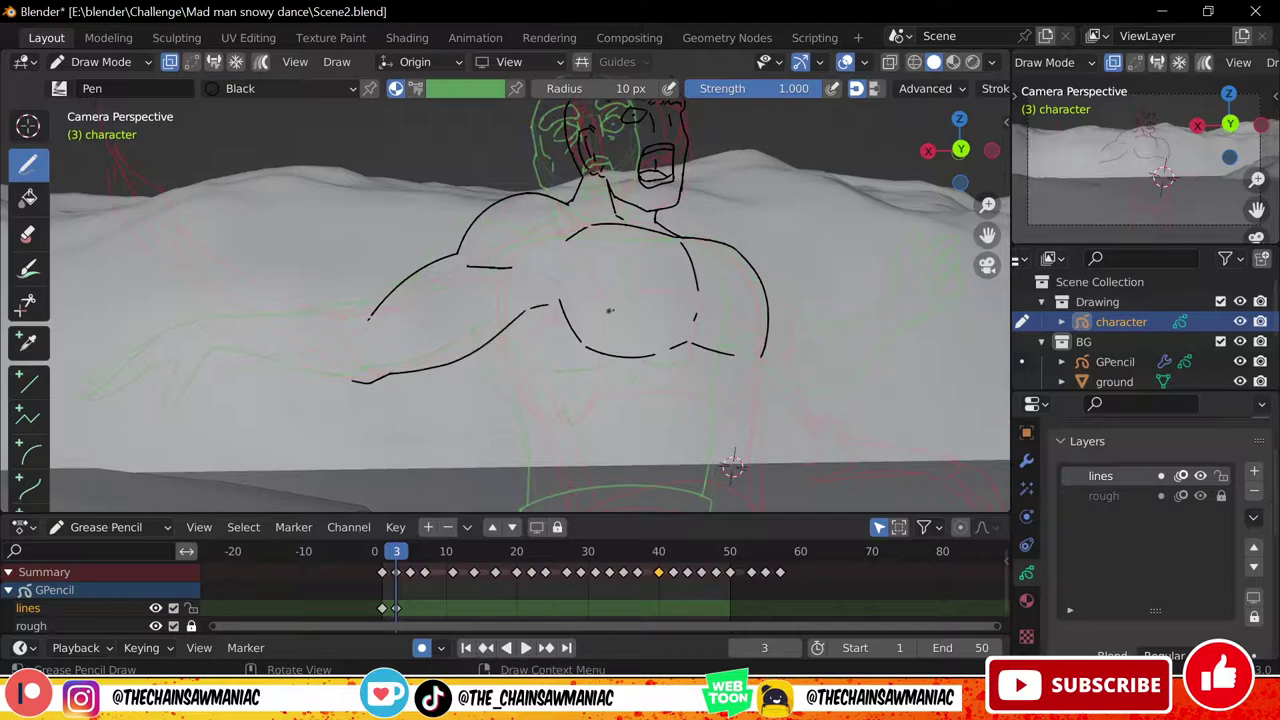
# Draw both sides of the torso from the armpits down to the waist
pyautogui.keyDown('shift'); pyautogui.moveTo(490, 342); pyautogui.dragTo(532, 406); pyautogui.keyUp('shift')
pyautogui.keyDown('shift'); pyautogui.moveTo(534, 409); pyautogui.dragTo(473, 333, button='middle'); pyautogui.keyUp('shift')
pyautogui.hotkey('ctrl', 'z')
pyautogui.moveTo(432, 262); pyautogui.dragTo(473, 342)
pyautogui.keyDown('shift'); pyautogui.moveTo(473, 342); pyautogui.dragTo(407, 330, button='middle'); pyautogui.keyUp('shift')
pyautogui.moveTo(406, 328); pyautogui.dragTo(427, 415)
pyautogui.hotkey('ctrl', 'z')
pyautogui.moveTo(635, 266); pyautogui.dragTo(621, 291)
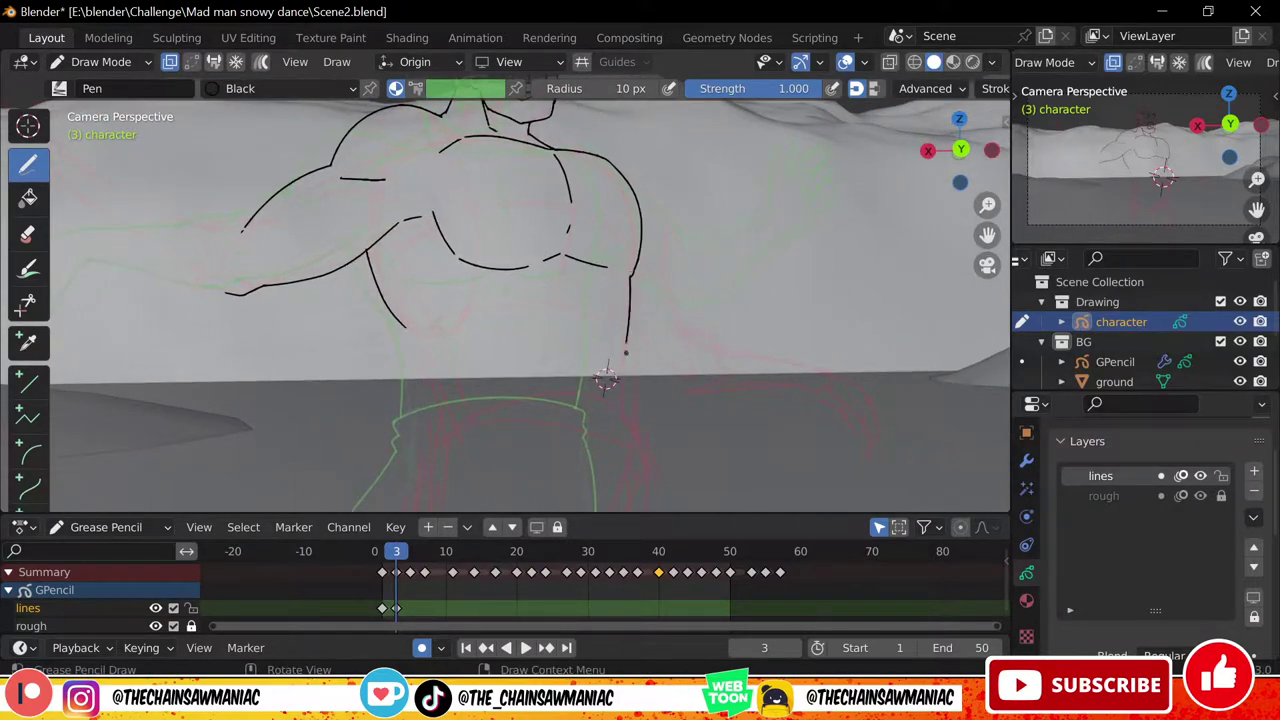
pyautogui.moveTo(626, 353); pyautogui.dragTo(628, 418)
pyautogui.moveTo(405, 328); pyautogui.dragTo(427, 413)
# Draw the curved waistband line across the bottom of the torso
pyautogui.scroll(-2, 657, 297)
pyautogui.keyDown('shift'); pyautogui.moveTo(657, 297); pyautogui.dragTo(636, 233, button='middle'); pyautogui.keyUp('shift')
pyautogui.moveTo(618, 315); pyautogui.dragTo(474, 311)
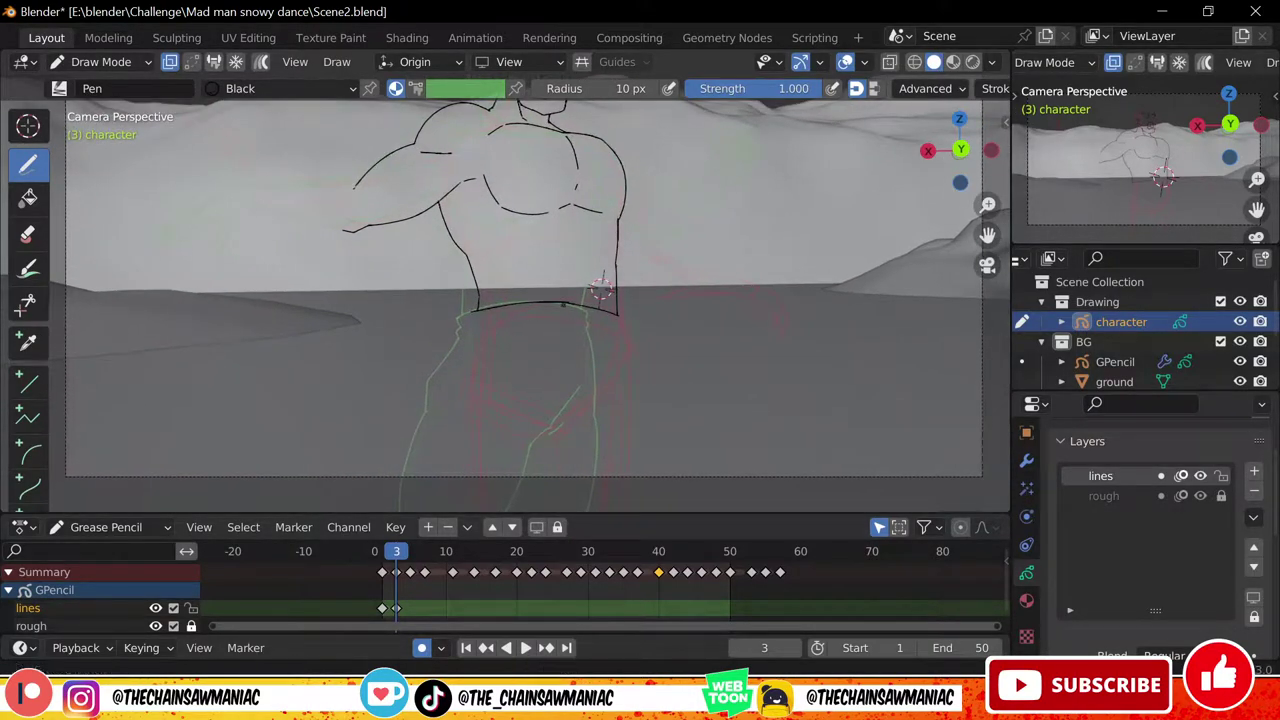
# Draw the outer contours of the trouser legs, the crotch crease and a fold below the waistband
pyautogui.keyDown('shift'); pyautogui.moveTo(600, 287); pyautogui.dragTo(583, 272, button='middle'); pyautogui.keyUp('shift')
pyautogui.keyDown('shift'); pyautogui.moveTo(452, 328); pyautogui.dragTo(405, 280, button='middle'); pyautogui.keyUp('shift')
pyautogui.moveTo(402, 281); pyautogui.dragTo(392, 437)
pyautogui.moveTo(555, 272); pyautogui.dragTo(557, 302)
pyautogui.keyDown('shift'); pyautogui.moveTo(557, 302); pyautogui.dragTo(561, 242, button='middle'); pyautogui.keyUp('shift')
pyautogui.moveTo(561, 242); pyautogui.dragTo(547, 416)
pyautogui.scroll(-1, 510, 405)
pyautogui.keyDown('shift'); pyautogui.moveTo(505, 405); pyautogui.dragTo(505, 470, button='middle'); pyautogui.keyUp('shift')
pyautogui.moveTo(517, 377); pyautogui.dragTo(536, 350)
pyautogui.moveTo(485, 282); pyautogui.dragTo(532, 288)
# Draw short muscle lines on the abdomen, along the ribs and on the right upper arm
pyautogui.moveTo(587, 334)
pyautogui.keyDown('shift'); pyautogui.mouseDown(button='middle')
pyautogui.moveTo(594, 363)
pyautogui.moveTo(750, 505)
pyautogui.mouseUp(button='middle'); pyautogui.keyUp('shift')
pyautogui.keyDown('ctrl'); pyautogui.moveTo(590, 390); pyautogui.dragTo(585, 345, button='middle'); pyautogui.keyUp('ctrl')
pyautogui.moveTo(524, 356); pyautogui.dragTo(504, 367)
pyautogui.keyDown('shift'); pyautogui.moveTo(739, 388); pyautogui.dragTo(643, 360, button='middle'); pyautogui.keyUp('shift')
pyautogui.moveTo(646, 361); pyautogui.dragTo(643, 371)
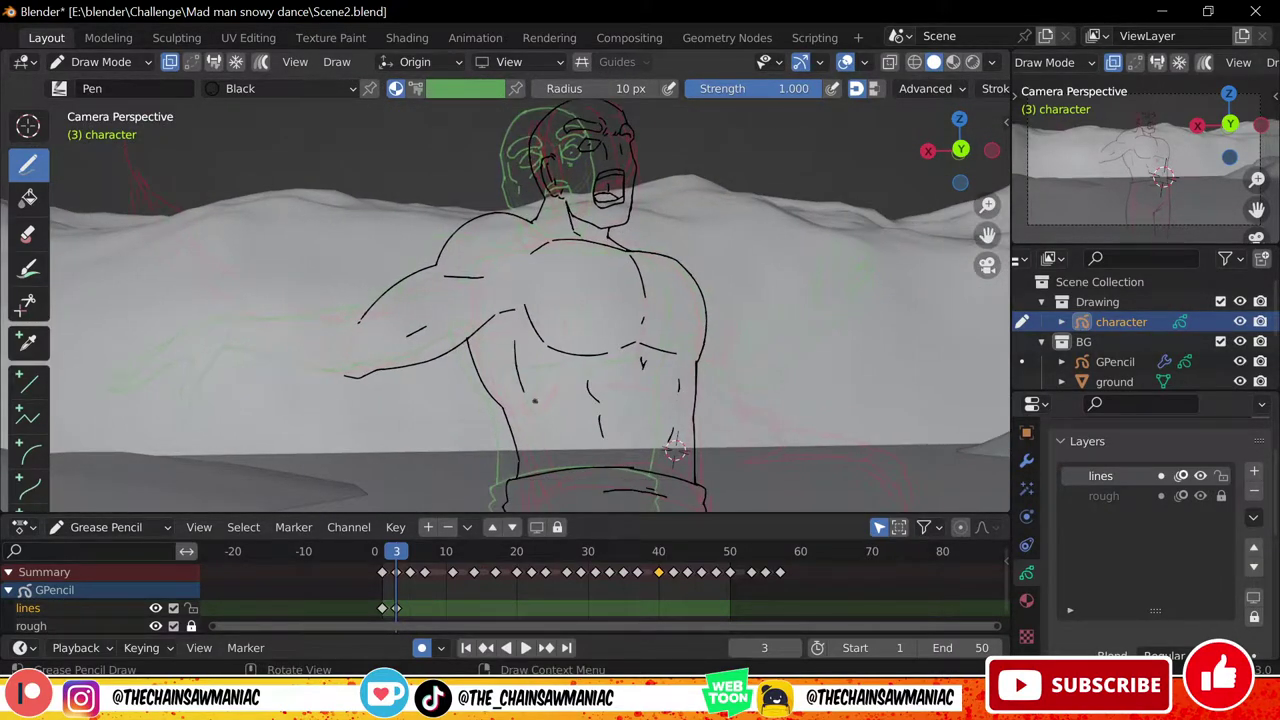
pyautogui.hotkey('ctrl', 'z')
pyautogui.moveTo(516, 353); pyautogui.dragTo(540, 389)
pyautogui.moveTo(545, 395); pyautogui.dragTo(548, 417)
# Draw the character's lowered left upper arm, elbow and outstretched forearm
pyautogui.moveTo(680, 310)
pyautogui.keyDown('ctrl'); pyautogui.mouseDown(button='middle')
pyautogui.moveTo(689, 394)
pyautogui.moveTo(731, 311)
pyautogui.moveTo(653, 283)
pyautogui.mouseUp(button='middle'); pyautogui.keyUp('ctrl')
pyautogui.moveTo(572, 278); pyautogui.dragTo(617, 404)
pyautogui.moveTo(563, 400); pyautogui.dragTo(620, 447)
pyautogui.hotkey('ctrl', 'z')
pyautogui.moveTo(616, 386); pyautogui.dragTo(720, 418)
pyautogui.keyDown('shift'); pyautogui.moveTo(642, 454); pyautogui.dragTo(568, 408, button='middle'); pyautogui.keyUp('shift')
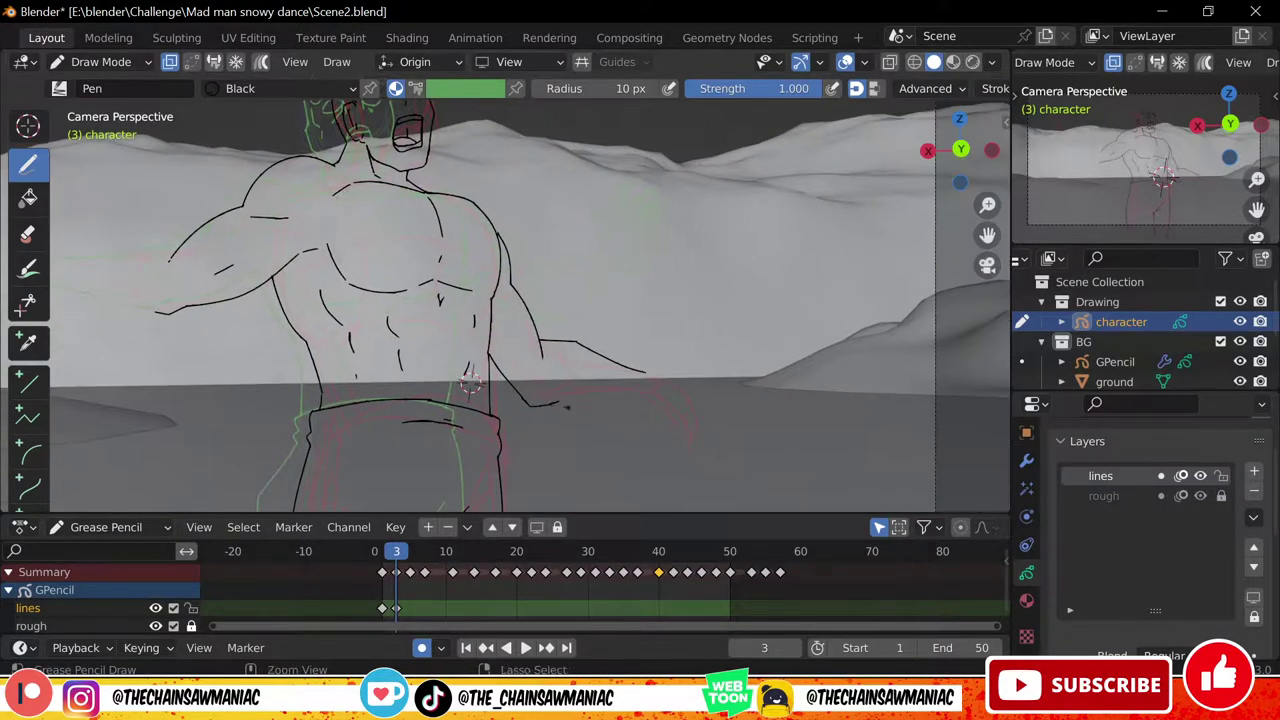
pyautogui.hotkey('ctrl', 'z')
pyautogui.keyDown('ctrl'); pyautogui.moveTo(697, 335); pyautogui.dragTo(694, 408, button='middle'); pyautogui.keyUp('ctrl')
pyautogui.press('Left')
pyautogui.press('Right')
pyautogui.keyDown('shift'); pyautogui.moveTo(490, 374); pyautogui.dragTo(562, 397, button='middle'); pyautogui.keyUp('shift')
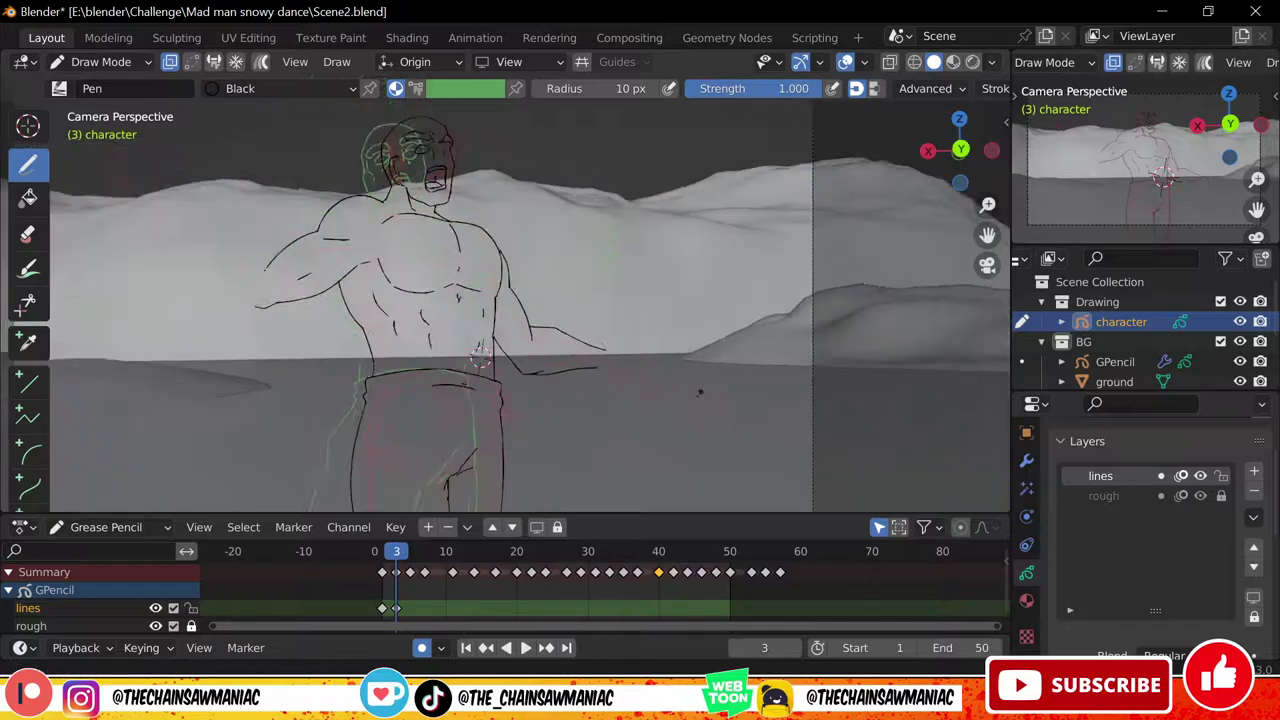
# Draw the upper and lower contours of the raised right forearm from the elbow to the wrist
pyautogui.keyDown('shift'); pyautogui.moveTo(323, 319); pyautogui.dragTo(369, 327, button='middle'); pyautogui.keyUp('shift')
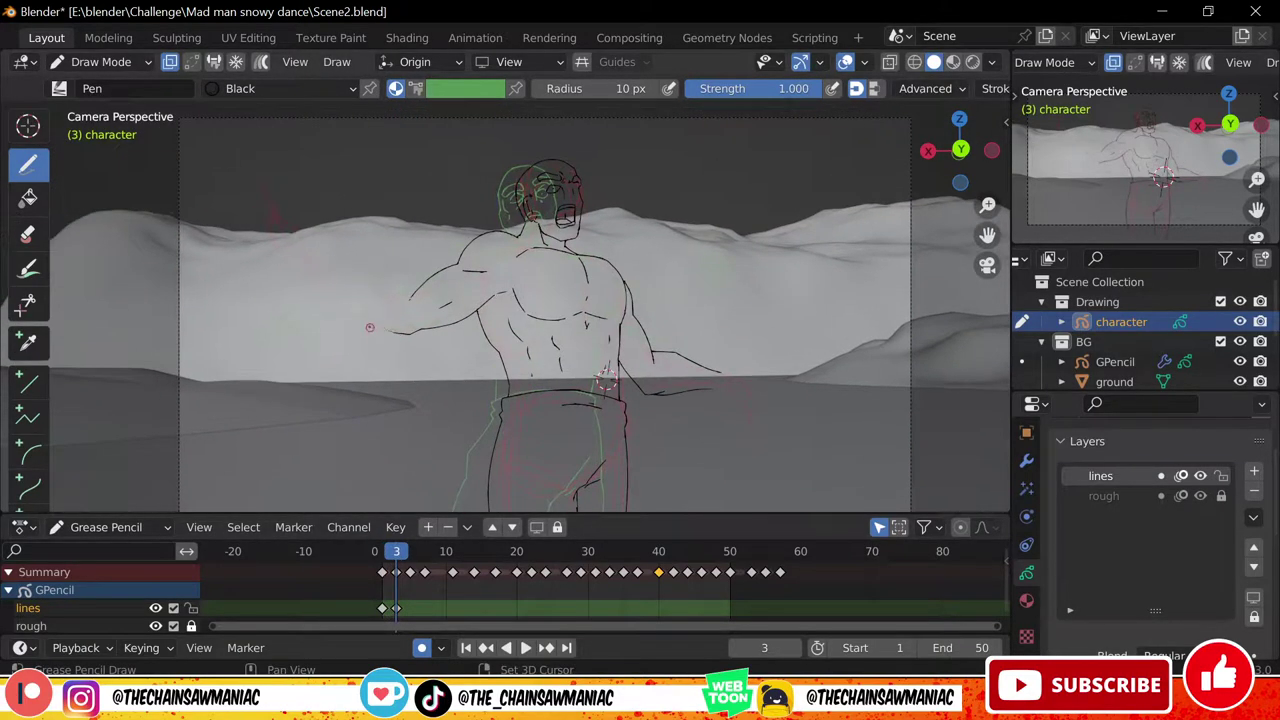
pyautogui.moveTo(338, 297); pyautogui.dragTo(406, 338)
pyautogui.keyDown('ctrl'); pyautogui.moveTo(420, 345); pyautogui.dragTo(420, 300, button='middle'); pyautogui.keyUp('ctrl')
pyautogui.keyDown('shift'); pyautogui.moveTo(420, 300); pyautogui.dragTo(480, 377, button='middle'); pyautogui.keyUp('shift')
pyautogui.moveTo(312, 316); pyautogui.dragTo(436, 373)
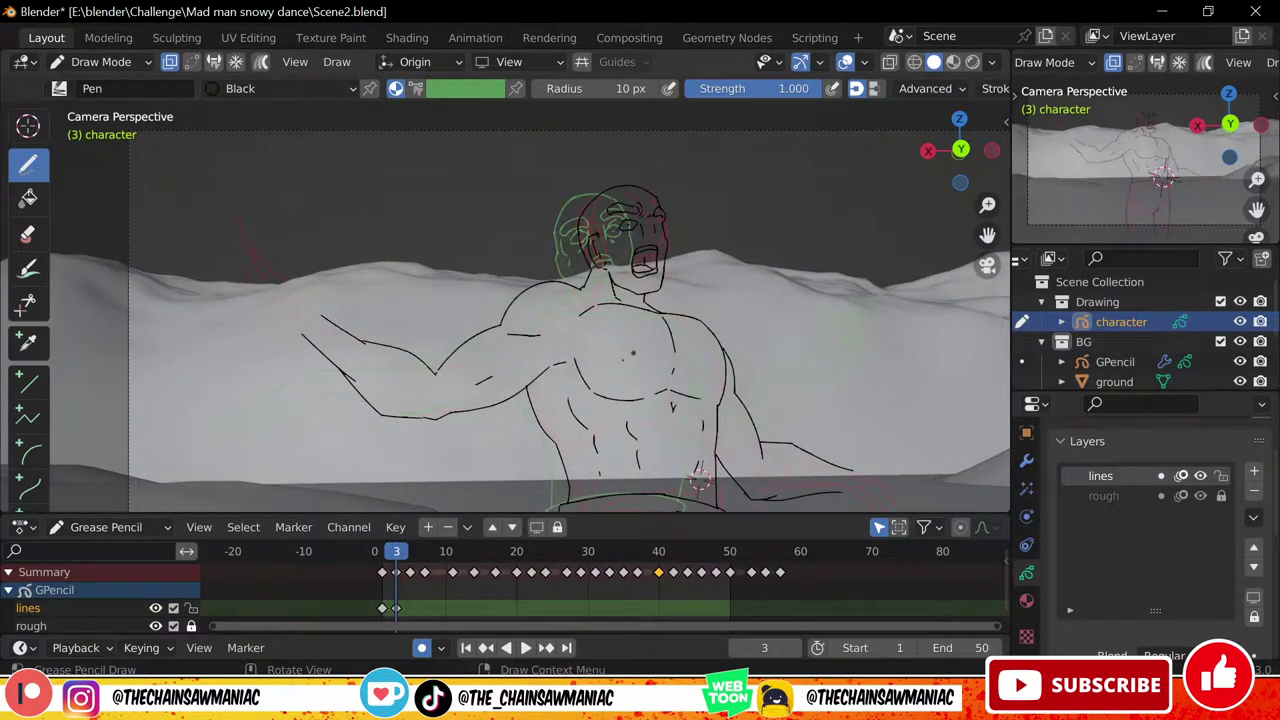
pyautogui.hotkey('ctrl', 'z')
pyautogui.hotkey('ctrl', 'z')
pyautogui.keyDown('shift'); pyautogui.moveTo(311, 315); pyautogui.dragTo(439, 367); pyautogui.keyUp('shift')
pyautogui.hotkey('ctrl', 'z')
pyautogui.moveTo(298, 337)
pyautogui.keyDown('shift'); pyautogui.mouseDown()
pyautogui.moveTo(411, 433)
pyautogui.moveTo(435, 419)
pyautogui.mouseUp(); pyautogui.keyUp('shift')
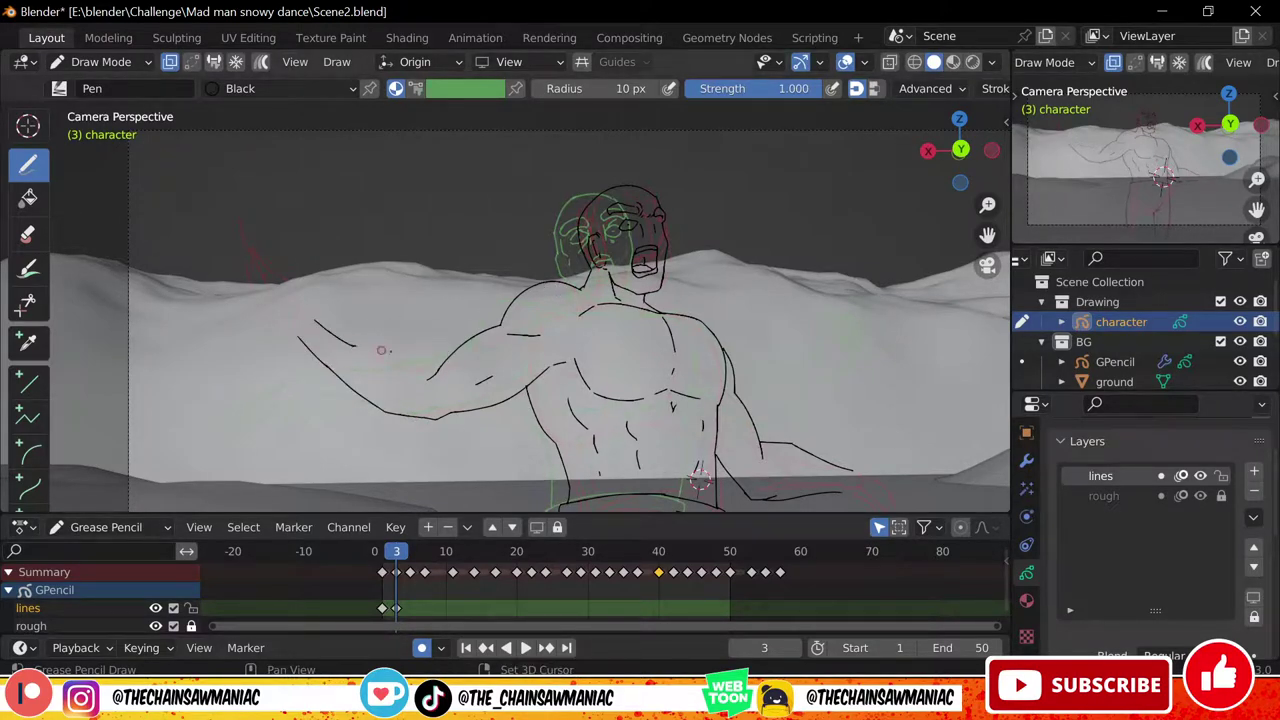
pyautogui.keyDown('shift'); pyautogui.moveTo(381, 350); pyautogui.dragTo(432, 374); pyautogui.keyUp('shift')
# Draw the raised right hand with its fingers at the end of the forearm
pyautogui.keyDown('shift'); pyautogui.moveTo(299, 337); pyautogui.dragTo(249, 264); pyautogui.keyUp('shift')
pyautogui.hotkey('ctrl', 'z')
pyautogui.hotkey('ctrl', 'z')
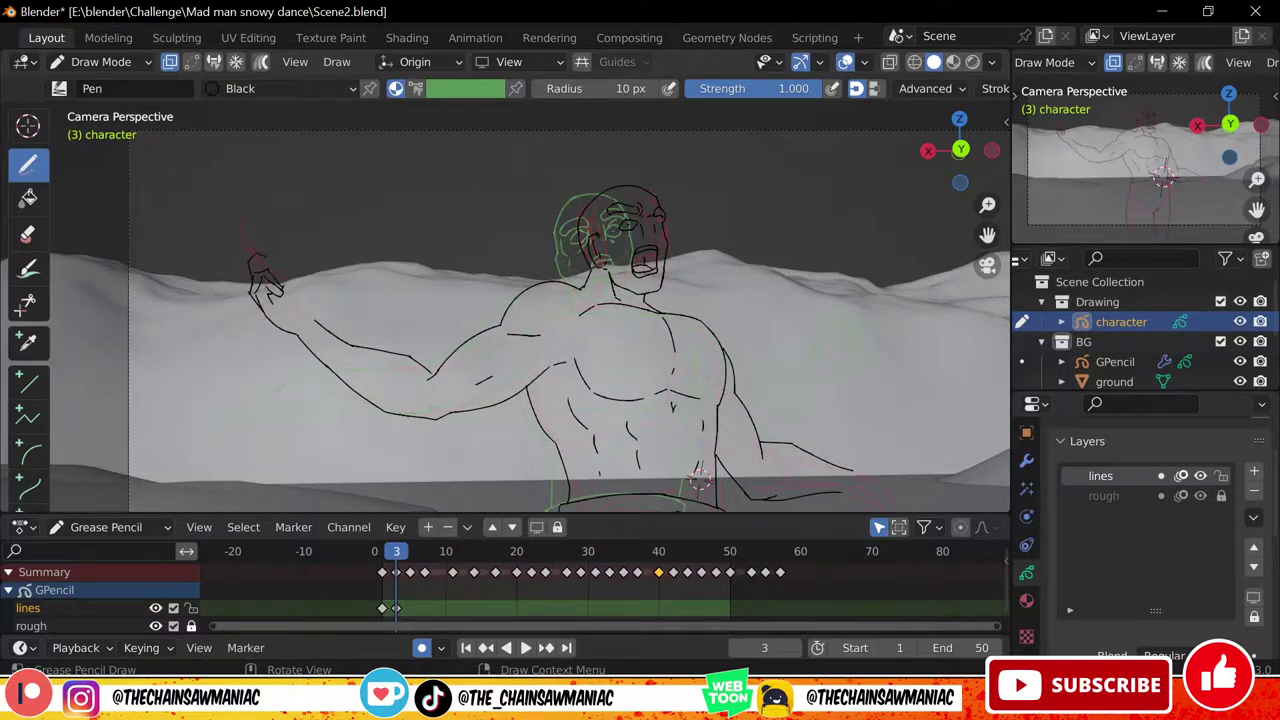
pyautogui.hotkey('ctrl', 'z')
pyautogui.moveTo(308, 298); pyautogui.dragTo(287, 261)
pyautogui.keyDown('shift'); pyautogui.moveTo(335, 349); pyautogui.dragTo(223, 286, button='middle'); pyautogui.keyUp('shift')
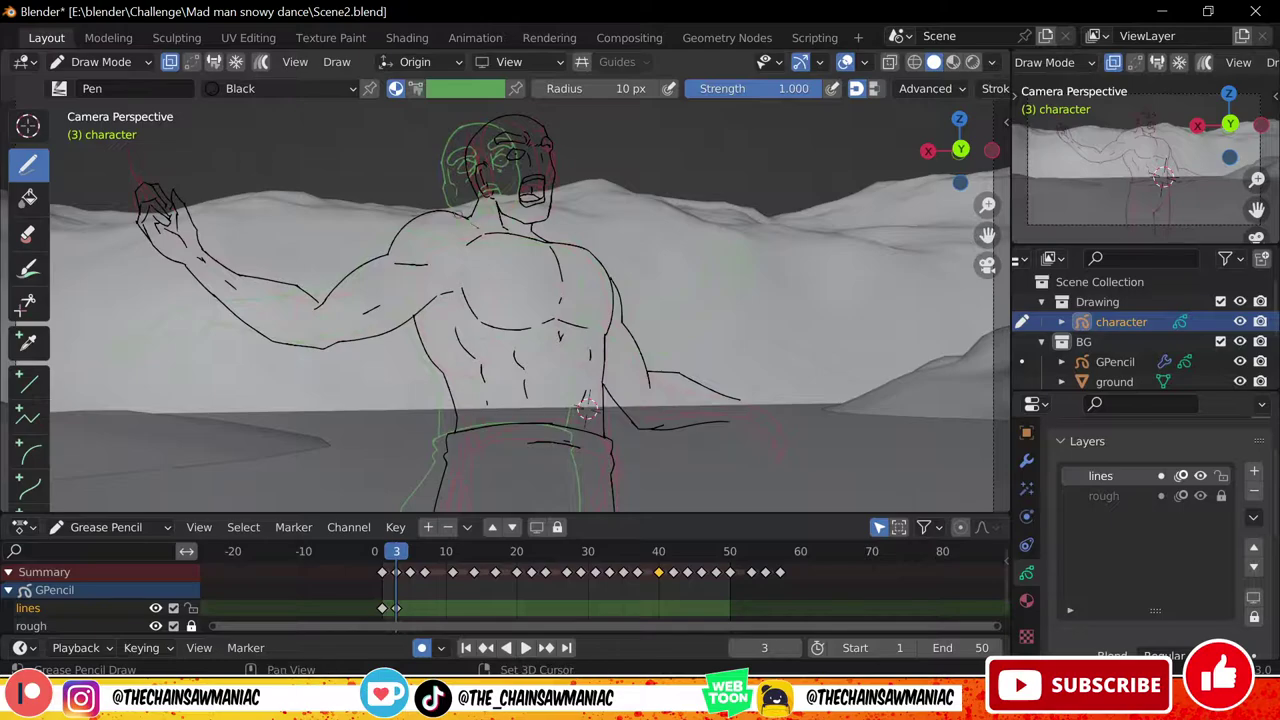
# Draw the drooping left hand with bent fingers at the wrist, and step back a frame to compare poses
pyautogui.keyDown('shift'); pyautogui.moveTo(740, 406); pyautogui.dragTo(622, 375, button='middle'); pyautogui.keyUp('shift')
pyautogui.scroll(1, 622, 375)
pyautogui.moveTo(622, 376); pyautogui.dragTo(673, 393)
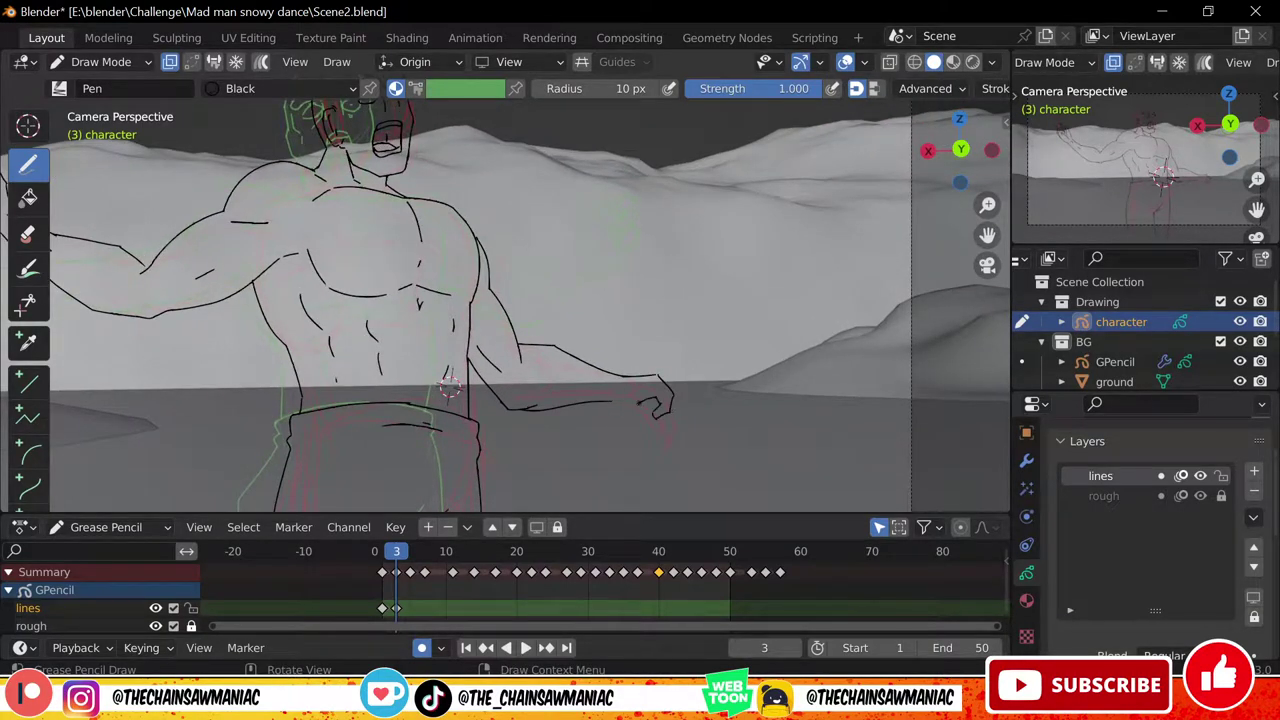
pyautogui.hotkey('ctrl', 'z')
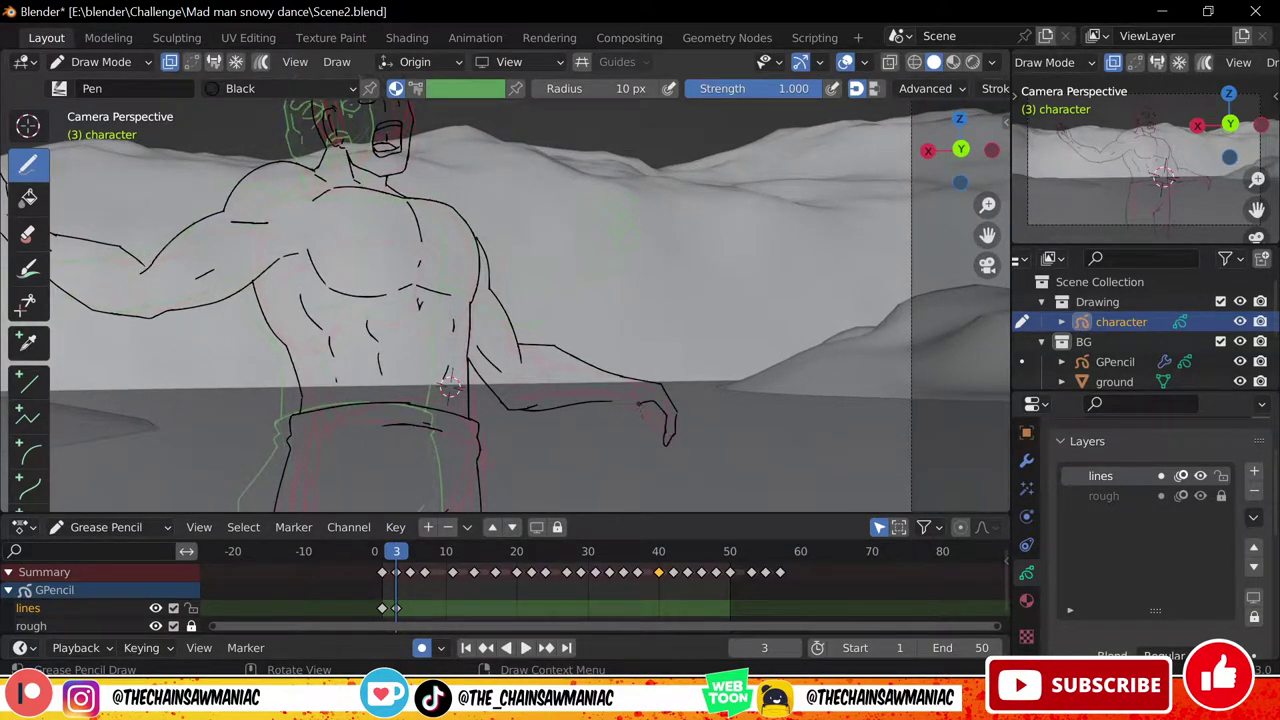
pyautogui.press('Left')
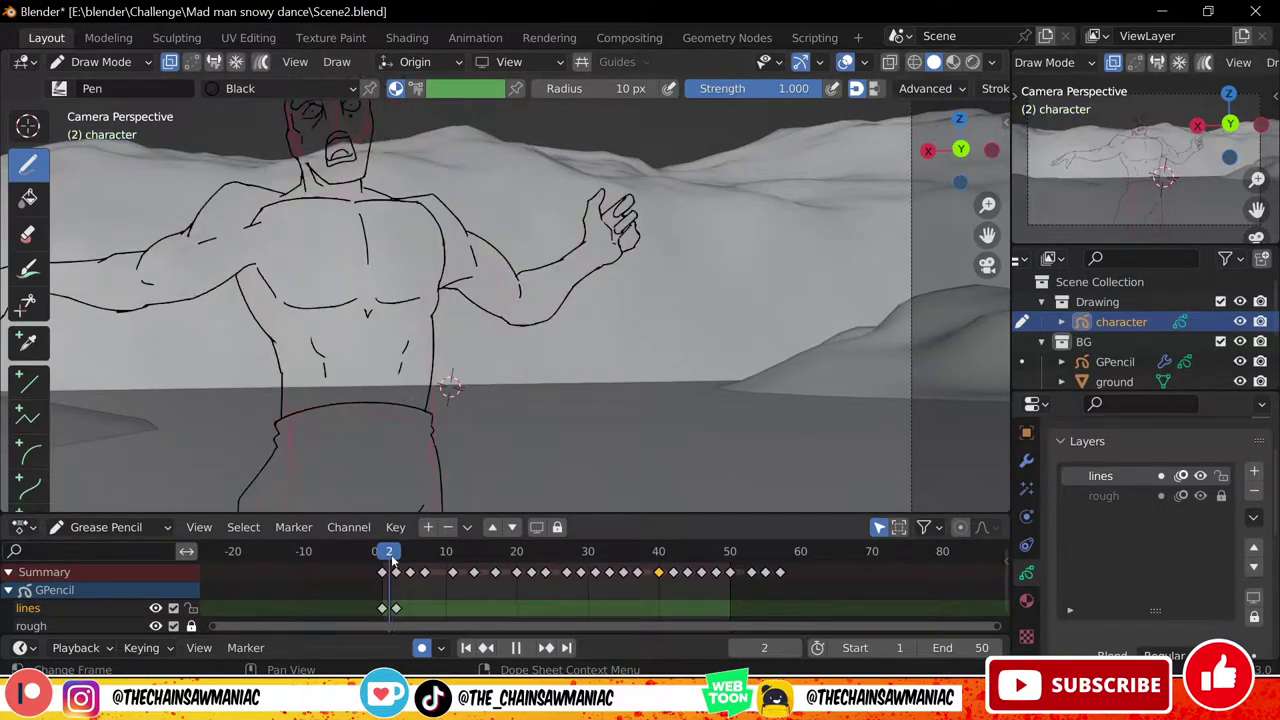
# Step back and forth through the opening frames to compare the inked poses
pyautogui.press('Right')
pyautogui.scroll(-3, 700, 421)
pyautogui.press('Left')
pyautogui.press('Left')
pyautogui.press('Left')
pyautogui.press('Right')
pyautogui.press('Right')
pyautogui.press('Right')
pyautogui.press('Right')
pyautogui.press('Right')
pyautogui.keyDown('shift'); pyautogui.moveTo(700, 421); pyautogui.dragTo(773, 397, button='middle'); pyautogui.keyUp('shift')
# Insert a blank keyframe at frame 5 on the lines layer for the next pose
pyautogui.moveTo(402, 556); pyautogui.dragTo(396, 557)
pyautogui.hotkey('shift', 'i')
pyautogui.moveTo(445, 437); pyautogui.dragTo(595, 444)
pyautogui.moveTo(396, 558); pyautogui.dragTo(412, 558)
pyautogui.keyDown('shift'); pyautogui.moveTo(619, 405); pyautogui.dragTo(651, 403, button='middle'); pyautogui.keyUp('shift')
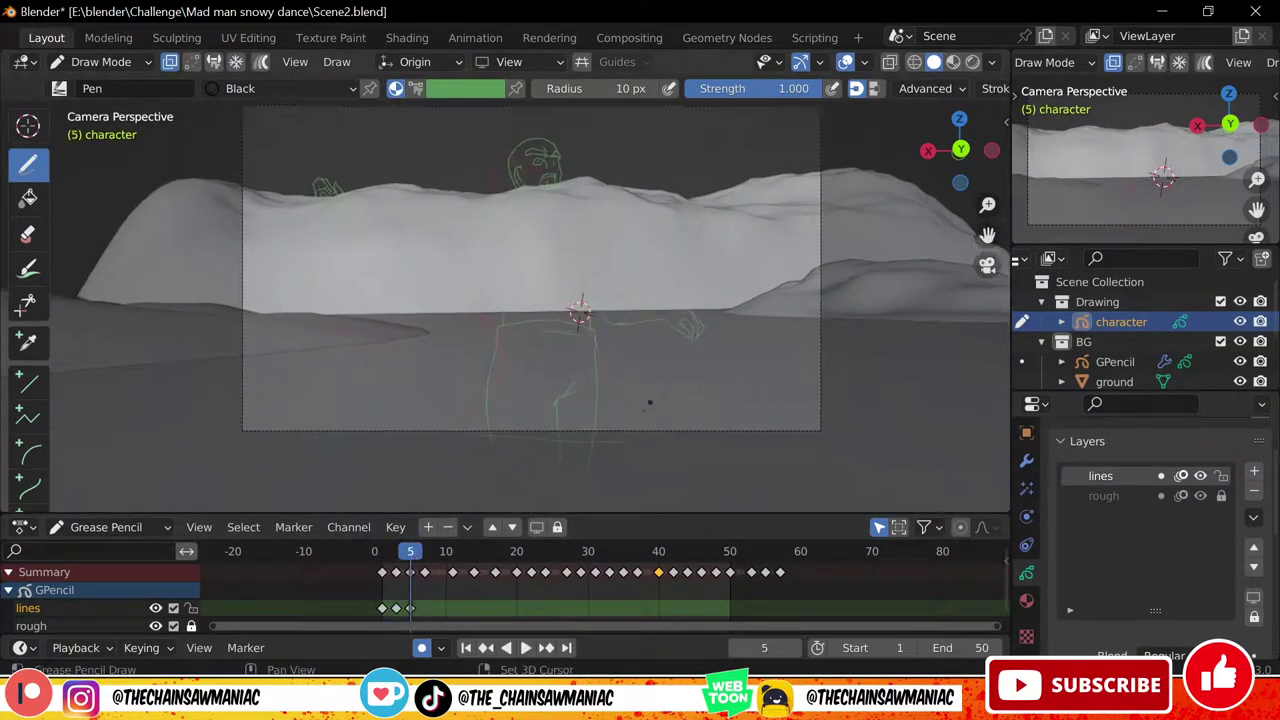
pyautogui.scroll(3, 651, 403)
pyautogui.keyDown('shift'); pyautogui.moveTo(660, 200); pyautogui.dragTo(640, 345, button='middle'); pyautogui.keyUp('shift')
pyautogui.scroll(-2, 620, 463)
pyautogui.scroll(-2, 600, 368)
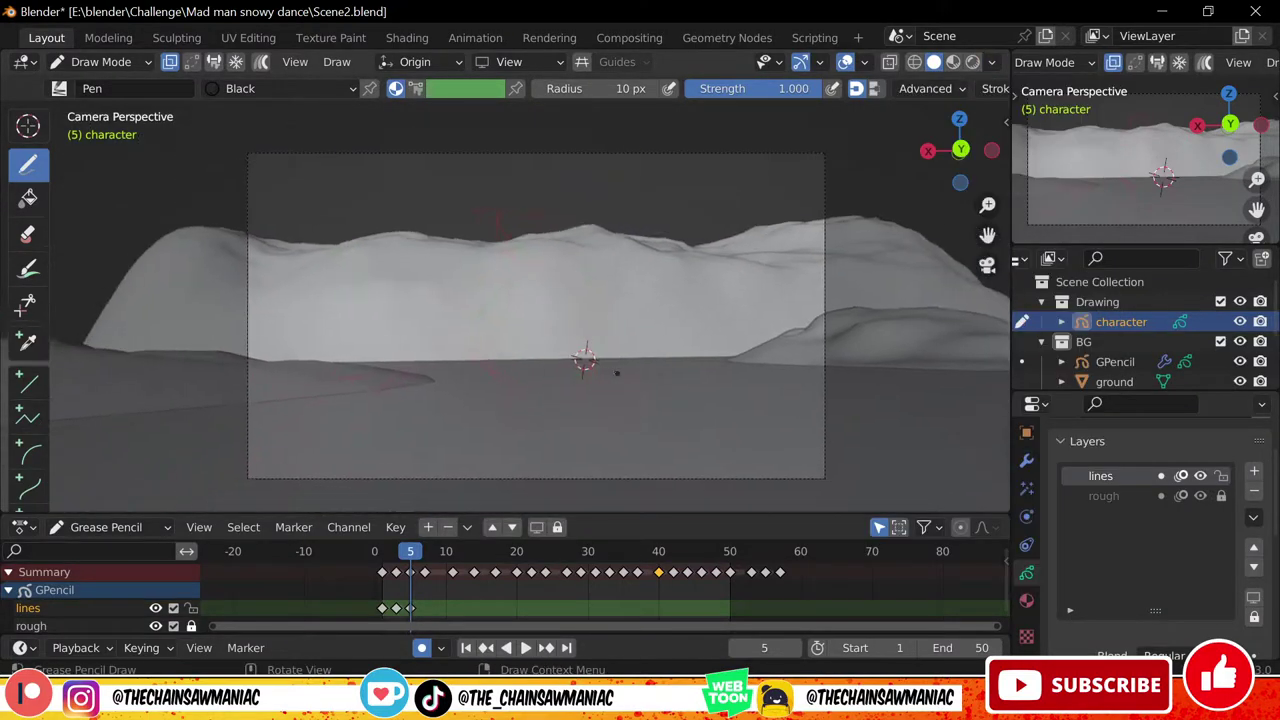
pyautogui.rightClick(614, 371)
# Draw the character's right shoulder and upper arm contours down to the elbow, with short muscle lines
pyautogui.scroll(1, 680, 310)
pyautogui.scroll(1, 680, 295)
pyautogui.moveTo(568, 247)
pyautogui.mouseDown()
pyautogui.moveTo(500, 256)
pyautogui.moveTo(468, 293)
pyautogui.mouseUp()
pyautogui.keyDown('shift'); pyautogui.moveTo(468, 293); pyautogui.dragTo(585, 250, button='middle'); pyautogui.keyUp('shift')
pyautogui.moveTo(594, 234); pyautogui.dragTo(527, 263)
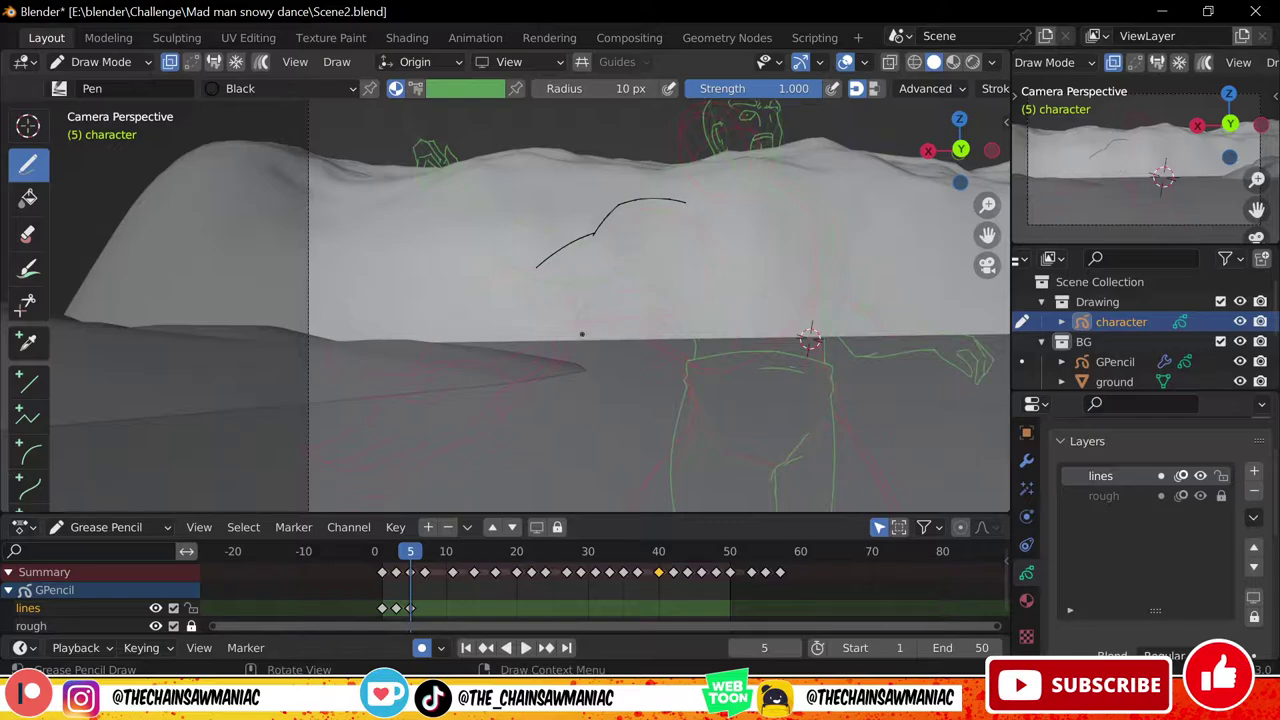
pyautogui.hotkey('ctrl', 'z')
pyautogui.moveTo(604, 248); pyautogui.dragTo(637, 262)
pyautogui.moveTo(673, 287); pyautogui.dragTo(689, 299)
pyautogui.moveTo(860, 326)
pyautogui.keyDown('shift'); pyautogui.mouseDown(button='middle')
pyautogui.moveTo(829, 329)
pyautogui.moveTo(925, 306)
pyautogui.mouseUp(button='middle'); pyautogui.keyUp('shift')
pyautogui.moveTo(646, 301)
pyautogui.mouseDown()
pyautogui.moveTo(618, 357)
pyautogui.moveTo(633, 345)
pyautogui.mouseUp()
pyautogui.hotkey('ctrl', 'z')
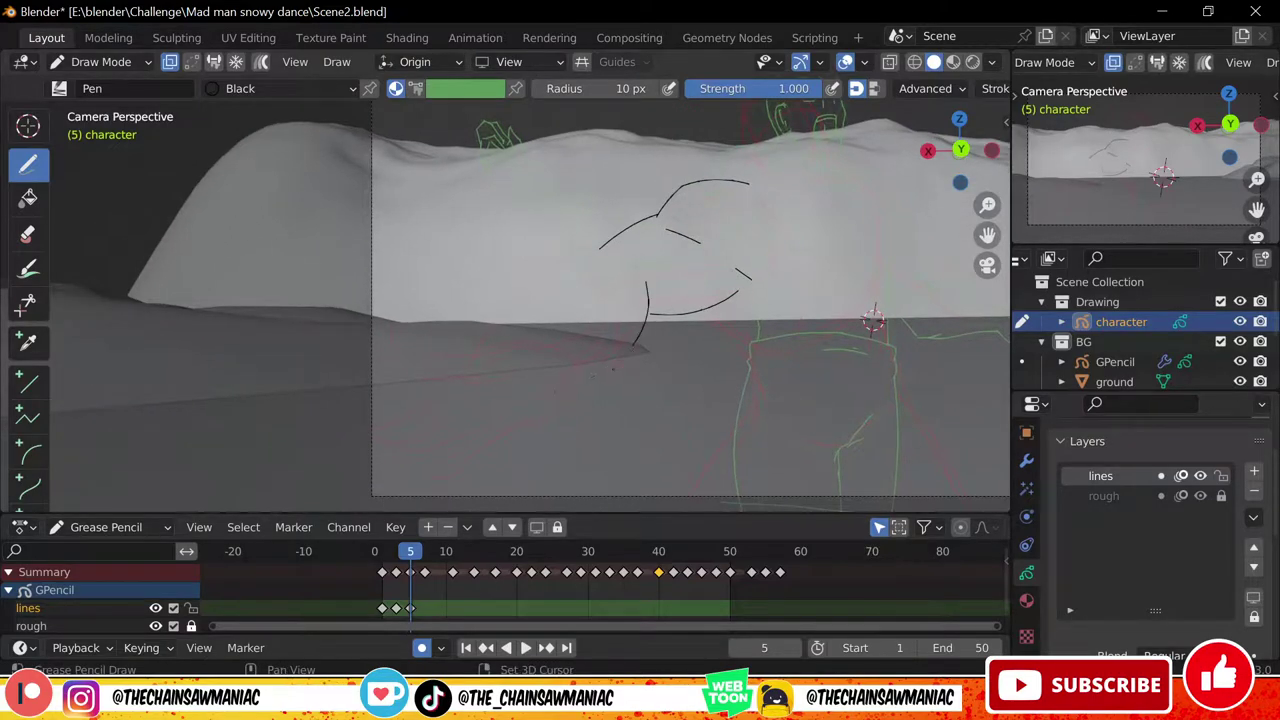
# Draw the foreshortened right forearm with the thumb and the heel of the hand reaching toward the viewer
pyautogui.moveTo(556, 262); pyautogui.dragTo(480, 352)
pyautogui.keyDown('shift'); pyautogui.moveTo(480, 353); pyautogui.dragTo(524, 329, button='middle'); pyautogui.keyUp('shift')
pyautogui.keyDown('ctrl'); pyautogui.moveTo(524, 329); pyautogui.dragTo(524, 305, button='middle'); pyautogui.keyUp('ctrl')
pyautogui.keyDown('ctrl'); pyautogui.moveTo(724, 336); pyautogui.dragTo(726, 314, button='middle'); pyautogui.keyUp('ctrl')
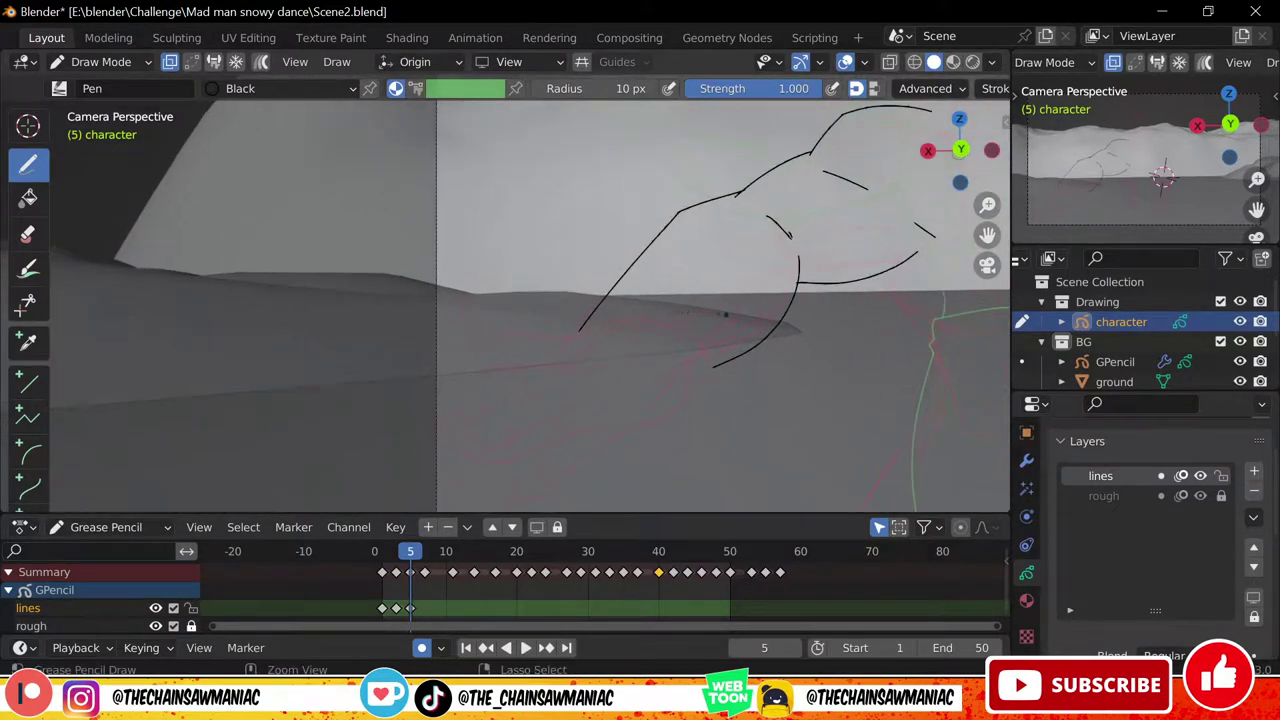
pyautogui.hotkey('ctrl', 'z')
pyautogui.moveTo(652, 241)
pyautogui.mouseDown()
pyautogui.moveTo(619, 311)
pyautogui.moveTo(583, 330)
pyautogui.mouseUp()
pyautogui.hotkey('ctrl', 'z')
pyautogui.hotkey('ctrl', 'z')
pyautogui.moveTo(641, 323); pyautogui.dragTo(757, 278)
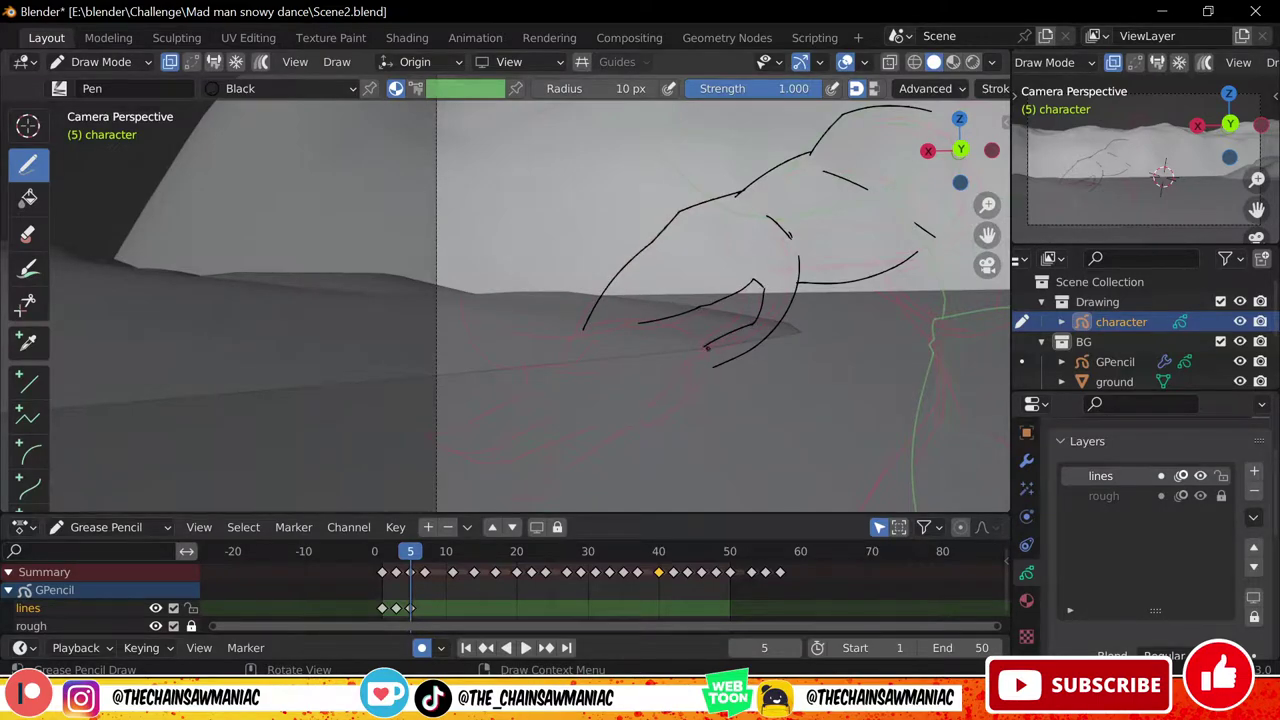
pyautogui.moveTo(639, 444); pyautogui.dragTo(601, 450)
pyautogui.keyDown('shift'); pyautogui.moveTo(642, 324); pyautogui.dragTo(699, 321, button='middle'); pyautogui.keyUp('shift')
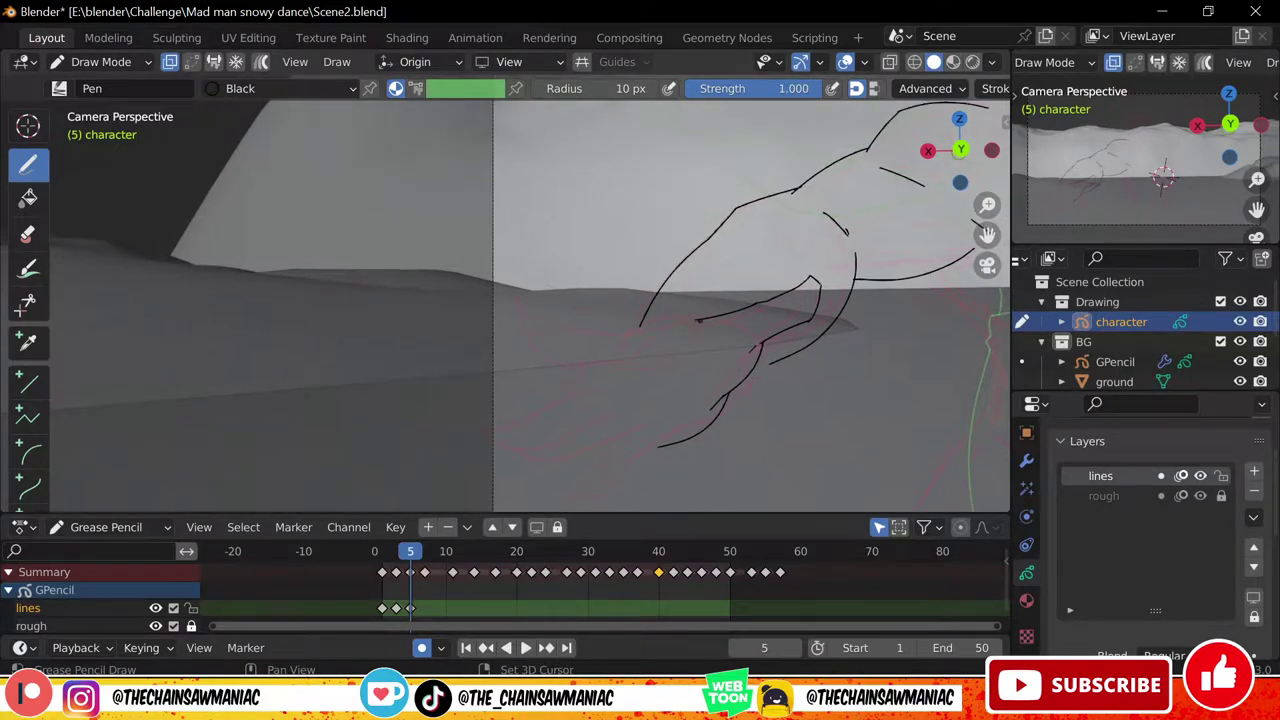
# Draw the spread fingers and palm creases of the open right hand
pyautogui.moveTo(512, 327)
pyautogui.mouseDown()
pyautogui.moveTo(621, 379)
pyautogui.moveTo(515, 449)
pyautogui.moveTo(598, 422)
pyautogui.mouseUp()
pyautogui.hotkey('ctrl', 'z')
pyautogui.hotkey('ctrl', 'z')
pyautogui.moveTo(519, 447); pyautogui.dragTo(603, 421)
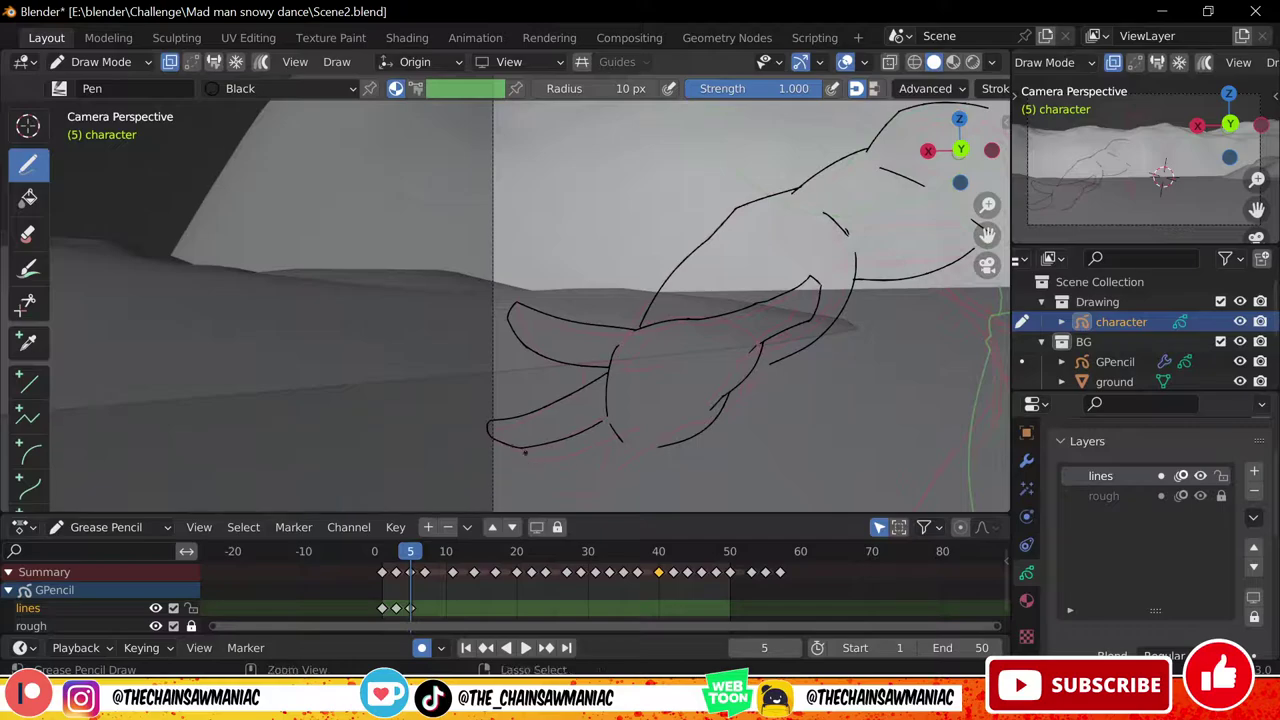
pyautogui.moveTo(513, 448)
pyautogui.mouseDown()
pyautogui.moveTo(617, 441)
pyautogui.moveTo(729, 388)
pyautogui.mouseUp()
pyautogui.hotkey('ctrl', 'z')
pyautogui.keyDown('shift'); pyautogui.moveTo(729, 417); pyautogui.dragTo(725, 314, button='middle'); pyautogui.keyUp('shift')
pyautogui.moveTo(615, 338)
pyautogui.mouseDown()
pyautogui.moveTo(573, 387)
pyautogui.moveTo(654, 343)
pyautogui.mouseUp()
pyautogui.keyDown('shift'); pyautogui.moveTo(654, 343); pyautogui.dragTo(630, 372, button='middle'); pyautogui.keyUp('shift')
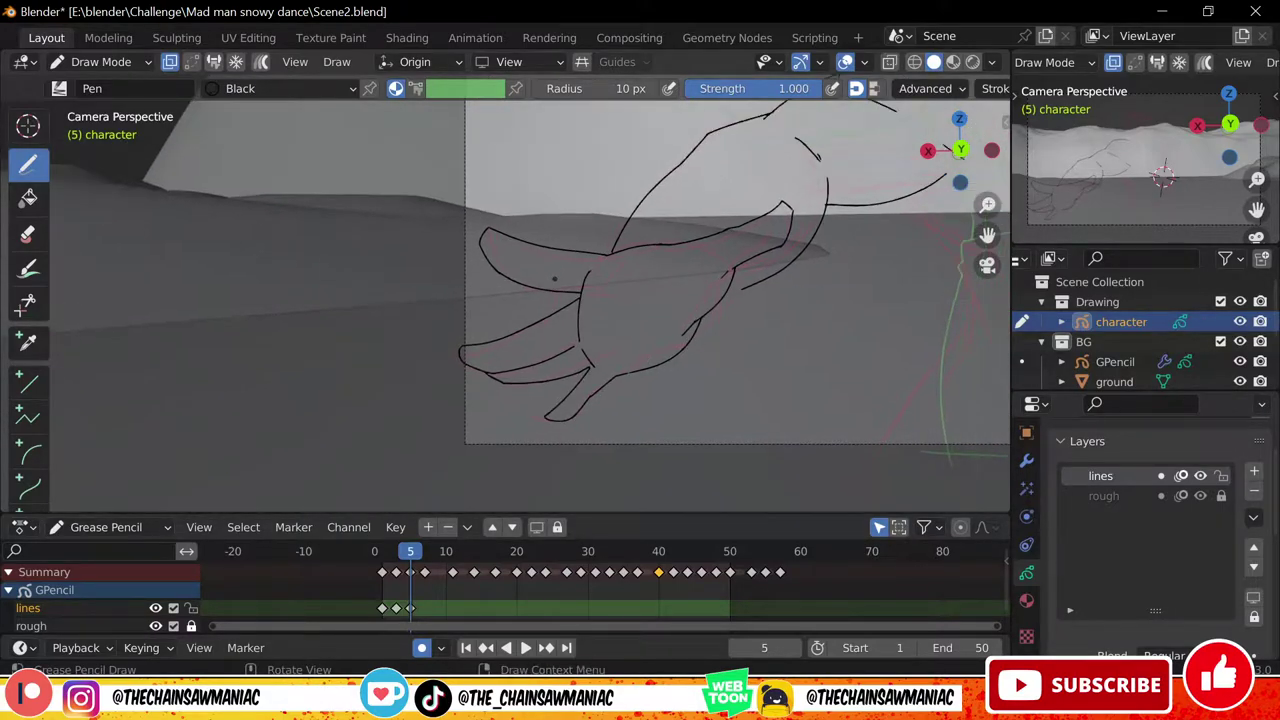
pyautogui.moveTo(590, 270)
pyautogui.keyDown('ctrl'); pyautogui.mouseDown()
pyautogui.moveTo(582, 292)
pyautogui.moveTo(634, 312)
pyautogui.mouseUp(); pyautogui.keyUp('ctrl')
pyautogui.moveTo(655, 299); pyautogui.dragTo(635, 351)
# Draw the right side contour of the torso down to the waist and the trousers' waistband
pyautogui.scroll(-3, 430, 325)
pyautogui.scroll(3, 598, 290)
pyautogui.keyDown('shift'); pyautogui.moveTo(906, 250); pyautogui.dragTo(629, 331, button='middle'); pyautogui.keyUp('shift')
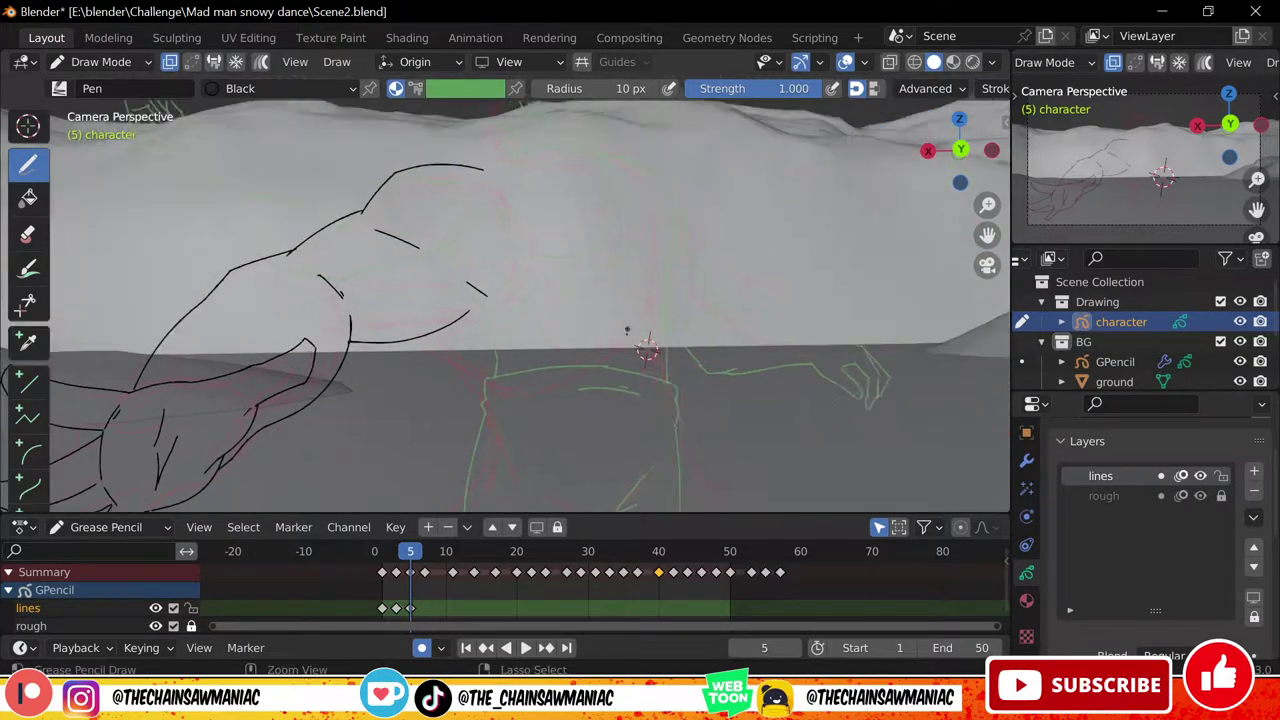
pyautogui.keyDown('ctrl'); pyautogui.moveTo(410, 301); pyautogui.dragTo(415, 340, button='middle'); pyautogui.keyUp('ctrl')
pyautogui.moveTo(422, 325); pyautogui.dragTo(457, 371)
pyautogui.keyDown('shift'); pyautogui.moveTo(458, 372); pyautogui.dragTo(482, 300, button='middle'); pyautogui.keyUp('shift')
pyautogui.moveTo(481, 299)
pyautogui.mouseDown()
pyautogui.moveTo(481, 356)
pyautogui.moveTo(580, 356)
pyautogui.mouseUp()
pyautogui.hotkey('ctrl', 'z')
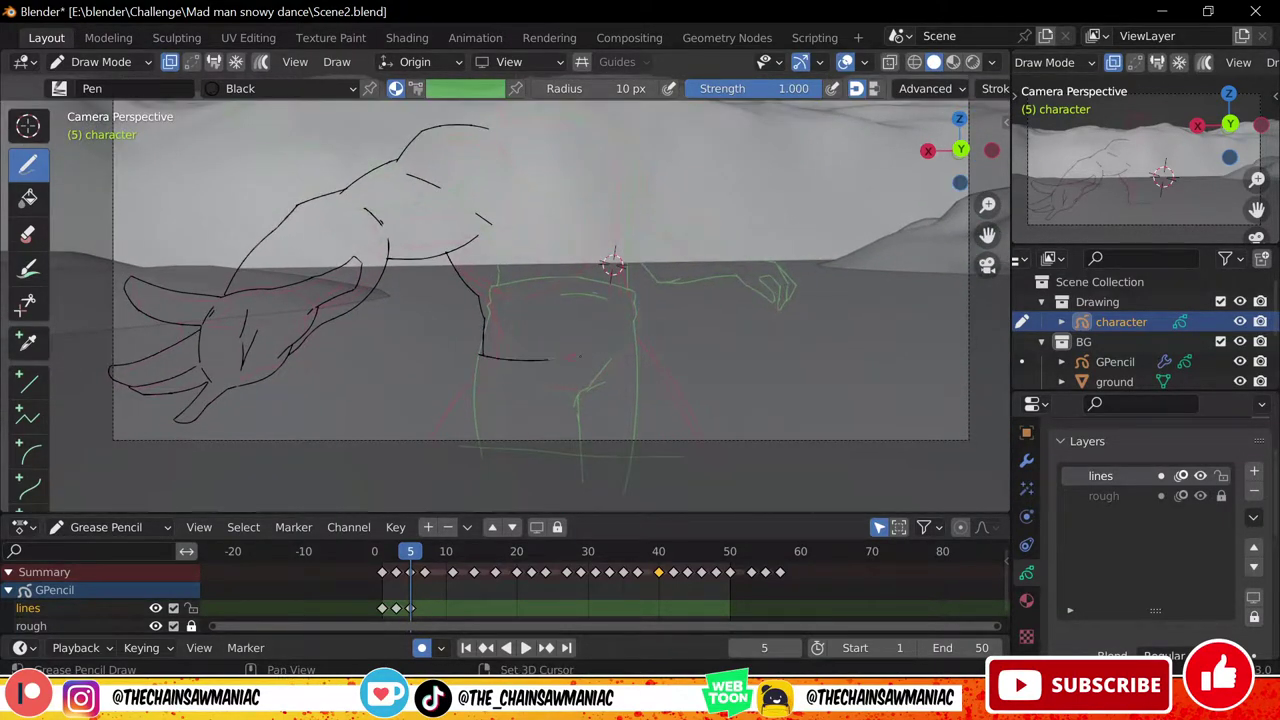
pyautogui.moveTo(479, 355); pyautogui.dragTo(474, 375)
pyautogui.keyDown('shift'); pyautogui.moveTo(474, 375); pyautogui.dragTo(494, 298, button='middle'); pyautogui.keyUp('shift')
# Draw the outer contours of both trouser legs and the fold lines at the crotch
pyautogui.moveTo(494, 298); pyautogui.dragTo(425, 427)
pyautogui.keyDown('shift'); pyautogui.moveTo(666, 272); pyautogui.dragTo(592, 286, button='middle'); pyautogui.keyUp('shift')
pyautogui.moveTo(592, 286); pyautogui.dragTo(655, 418)
pyautogui.moveTo(486, 398); pyautogui.dragTo(558, 382)
pyautogui.moveTo(529, 391); pyautogui.dragTo(566, 394)
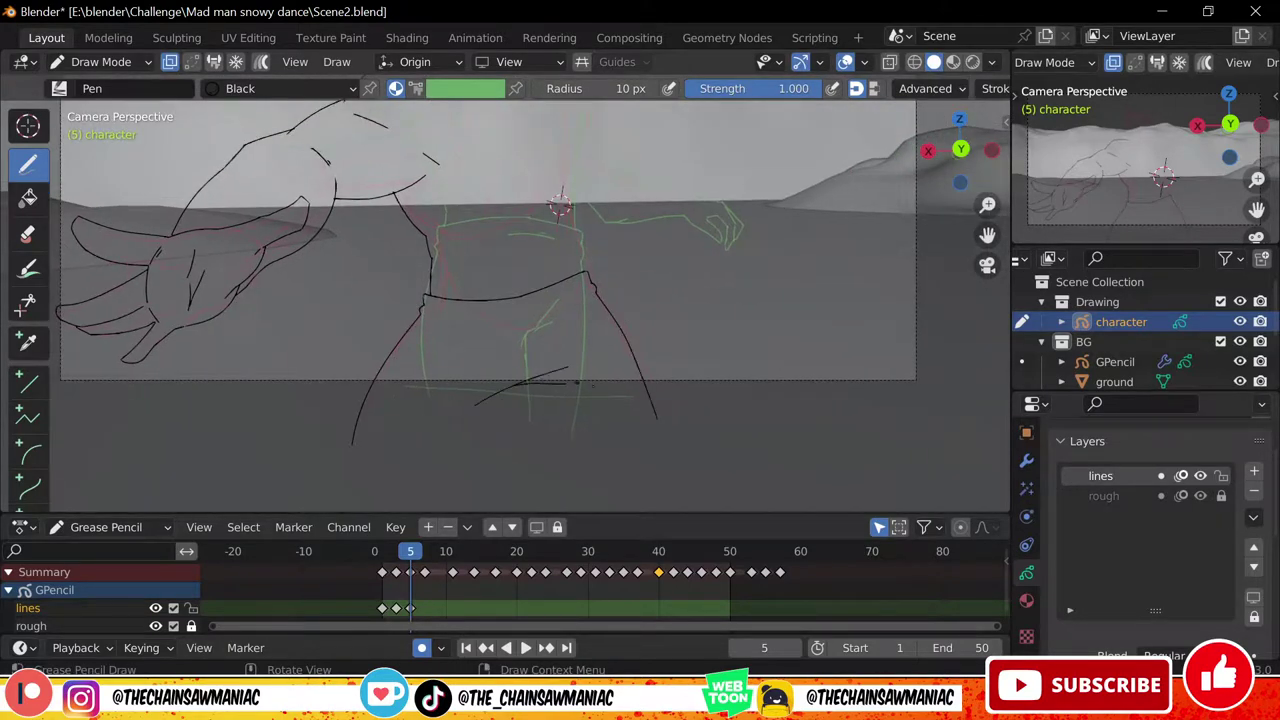
pyautogui.keyDown('shift'); pyautogui.moveTo(559, 359); pyautogui.dragTo(533, 391, button='middle'); pyautogui.keyUp('shift')
pyautogui.moveTo(538, 408); pyautogui.dragTo(553, 395)
# Draw the left side contour of the torso and the curved lower edges of the chest muscles
pyautogui.keyDown('shift'); pyautogui.moveTo(551, 304); pyautogui.dragTo(516, 480, button='middle'); pyautogui.keyUp('shift')
pyautogui.keyDown('ctrl'); pyautogui.moveTo(516, 480); pyautogui.dragTo(516, 430, button='middle'); pyautogui.keyUp('ctrl')
pyautogui.moveTo(519, 504); pyautogui.dragTo(510, 356)
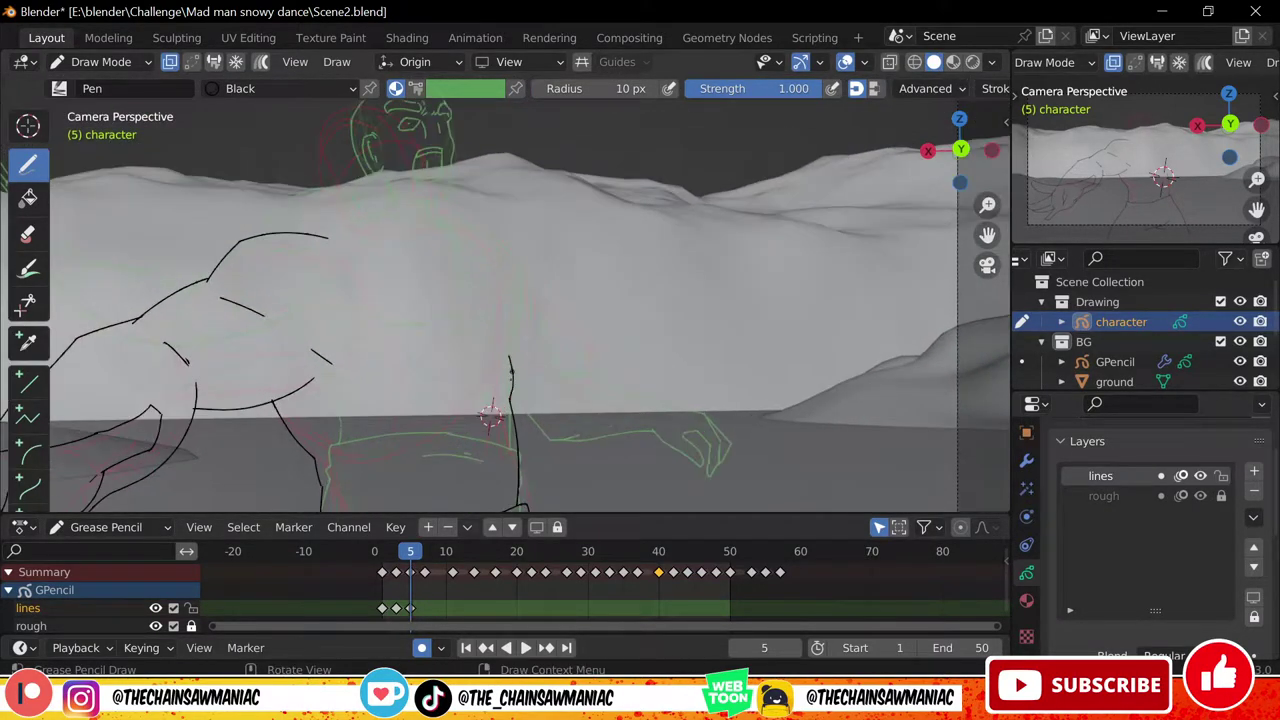
pyautogui.hotkey('ctrl', 'z')
pyautogui.moveTo(517, 287)
pyautogui.keyDown('shift'); pyautogui.mouseDown()
pyautogui.moveTo(478, 236)
pyautogui.moveTo(511, 369)
pyautogui.mouseUp(); pyautogui.keyUp('shift')
pyautogui.keyDown('shift'); pyautogui.moveTo(336, 378); pyautogui.dragTo(406, 406); pyautogui.keyUp('shift')
pyautogui.keyDown('shift'); pyautogui.moveTo(414, 405); pyautogui.dragTo(513, 358); pyautogui.keyUp('shift')
pyautogui.keyDown('ctrl'); pyautogui.click(514, 360); pyautogui.keyUp('ctrl')
pyautogui.keyDown('shift'); pyautogui.moveTo(465, 222); pyautogui.dragTo(513, 356); pyautogui.keyUp('shift')
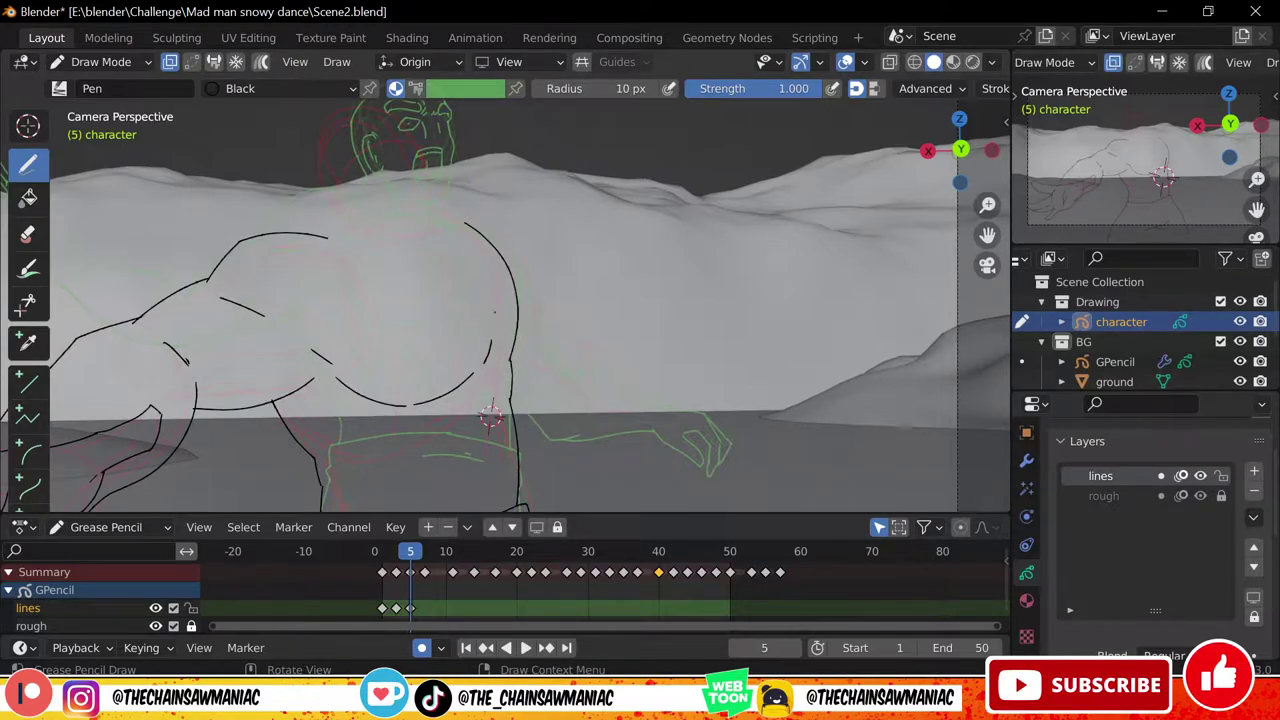
# Draw the collarbone line and the short muscle detail lines on the chest and abdomen
pyautogui.keyDown('shift'); pyautogui.moveTo(345, 289); pyautogui.dragTo(451, 253); pyautogui.keyUp('shift')
pyautogui.hotkey('ctrl', 'z')
pyautogui.keyDown('shift'); pyautogui.moveTo(347, 275); pyautogui.dragTo(465, 234); pyautogui.keyUp('shift')
pyautogui.moveTo(468, 273); pyautogui.dragTo(487, 306)
pyautogui.moveTo(565, 250)
pyautogui.keyDown('ctrl'); pyautogui.mouseDown(button='middle')
pyautogui.moveTo(571, 331)
pyautogui.moveTo(563, 270)
pyautogui.mouseUp(button='middle'); pyautogui.keyUp('ctrl')
pyautogui.moveTo(493, 362); pyautogui.dragTo(517, 388)
pyautogui.keyDown('shift'); pyautogui.moveTo(413, 372); pyautogui.dragTo(447, 399); pyautogui.keyUp('shift')
pyautogui.moveTo(467, 412); pyautogui.dragTo(475, 419)
# Draw the head outline over the rough sketch with the skull, ear, jaw and forehead
pyautogui.keyDown('ctrl'); pyautogui.moveTo(485, 280); pyautogui.dragTo(490, 190, button='middle'); pyautogui.keyUp('ctrl')
pyautogui.moveTo(505, 130)
pyautogui.keyDown('shift'); pyautogui.mouseDown(button='middle')
pyautogui.moveTo(557, 277)
pyautogui.moveTo(594, 337)
pyautogui.mouseUp(button='middle'); pyautogui.keyUp('shift')
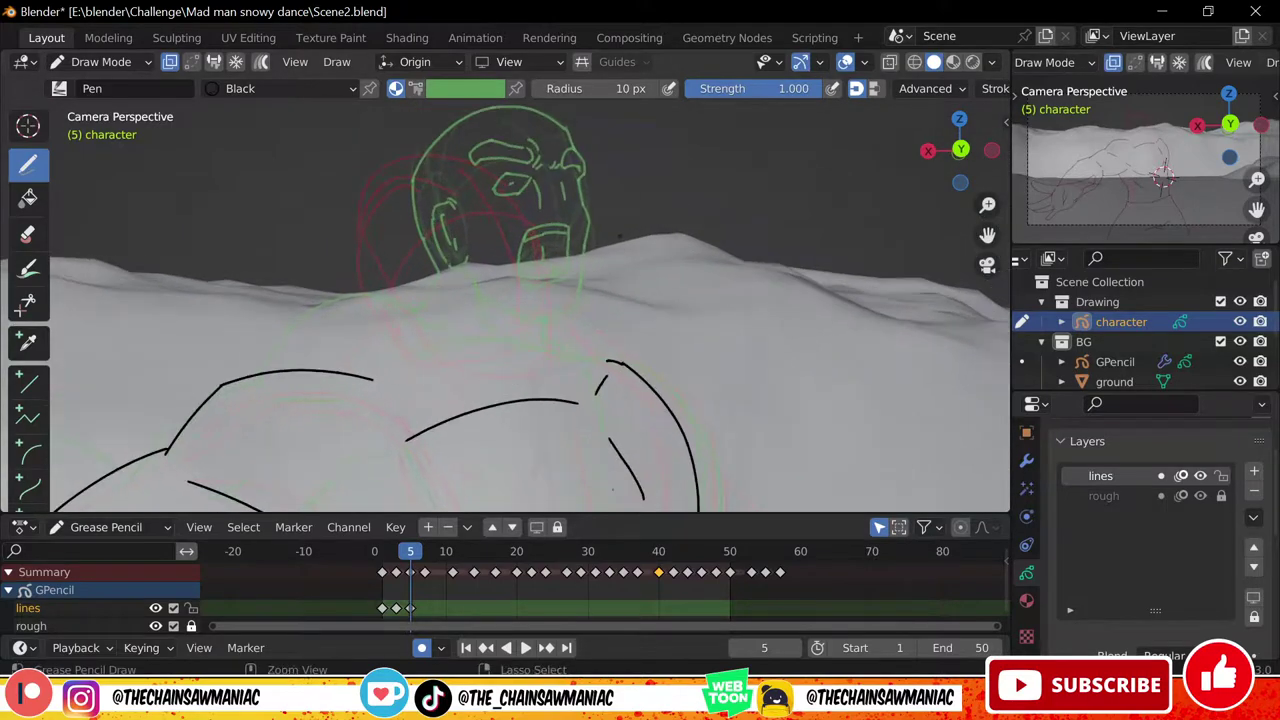
pyautogui.keyDown('ctrl'); pyautogui.moveTo(510, 280); pyautogui.dragTo(514, 437, button='middle'); pyautogui.keyUp('ctrl')
pyautogui.moveTo(410, 552); pyautogui.dragTo(411, 554)
pyautogui.keyDown('ctrl'); pyautogui.moveTo(446, 350); pyautogui.dragTo(443, 212, button='middle'); pyautogui.keyUp('ctrl')
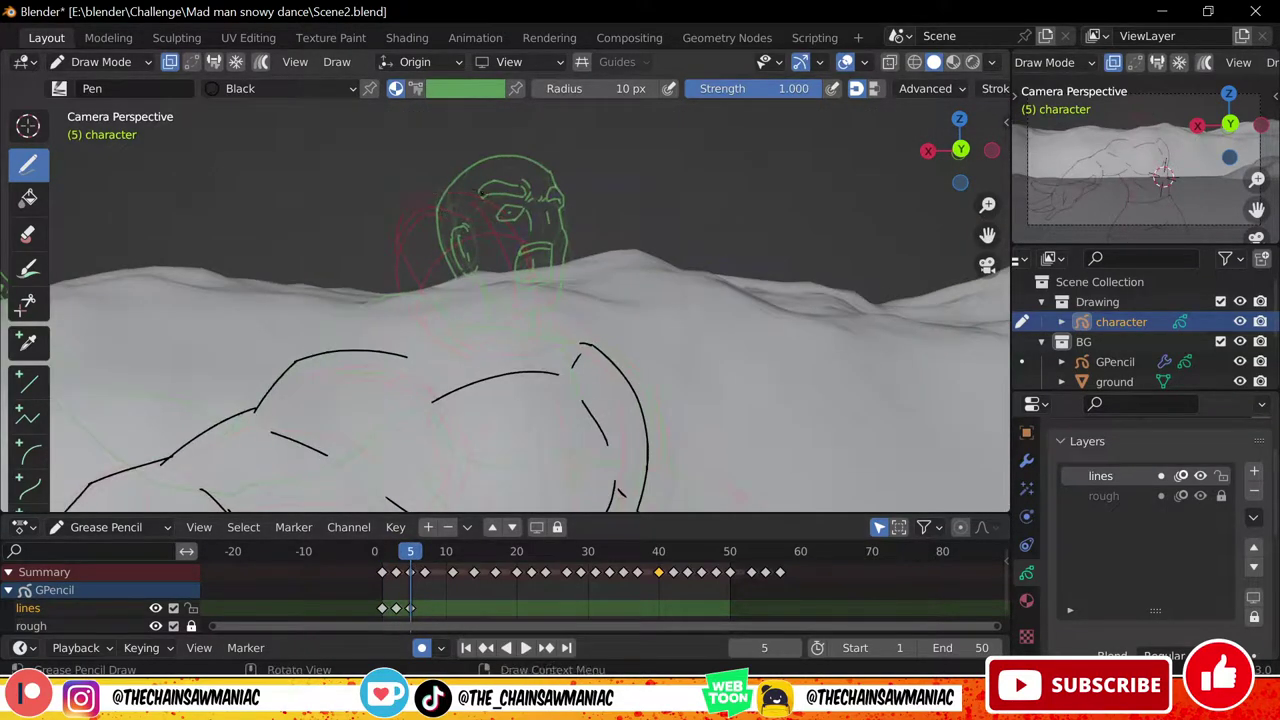
pyautogui.moveTo(482, 192); pyautogui.dragTo(408, 306)
pyautogui.moveTo(414, 291)
pyautogui.mouseDown()
pyautogui.moveTo(417, 320)
pyautogui.moveTo(450, 335)
pyautogui.mouseUp()
pyautogui.moveTo(421, 301)
pyautogui.mouseDown()
pyautogui.moveTo(441, 330)
pyautogui.moveTo(543, 316)
pyautogui.moveTo(527, 238)
pyautogui.mouseUp()
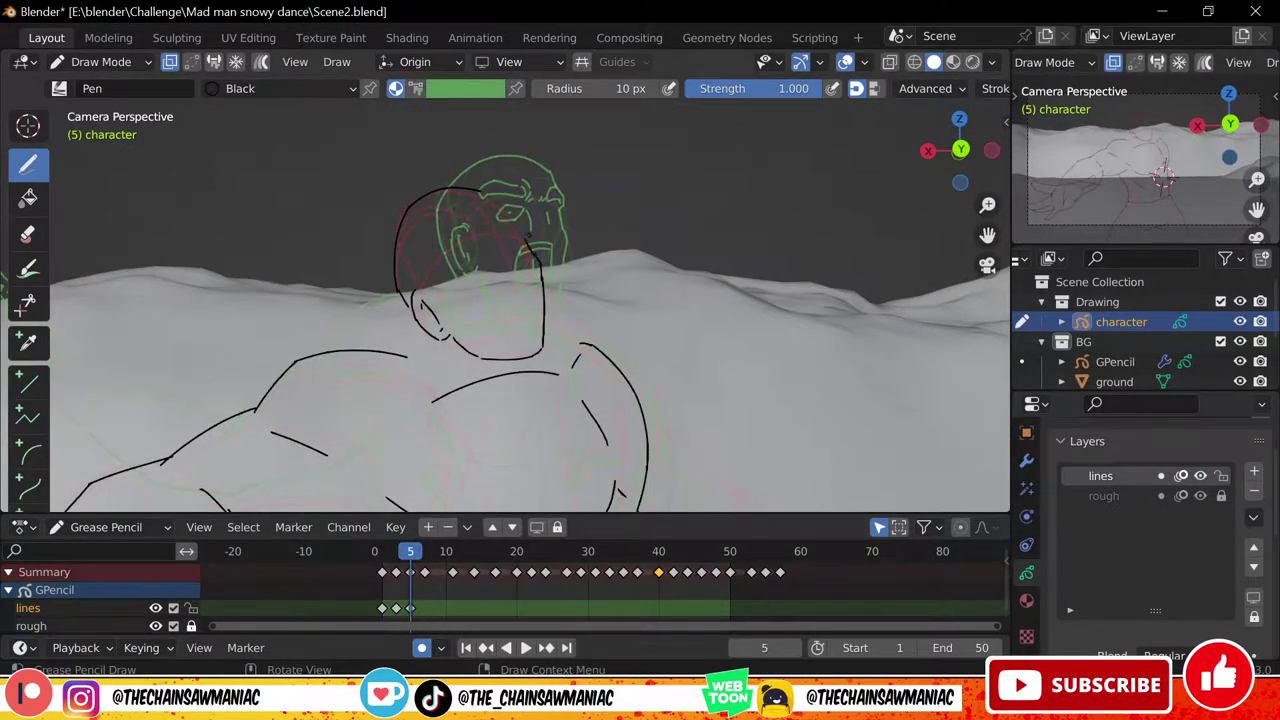
pyautogui.moveTo(482, 192); pyautogui.dragTo(517, 214)
# Draw the eyebrows, the creases between them and the eyes on the tilted face
pyautogui.keyDown('ctrl'); pyautogui.moveTo(580, 160); pyautogui.dragTo(580, 100, button='middle'); pyautogui.keyUp('ctrl')
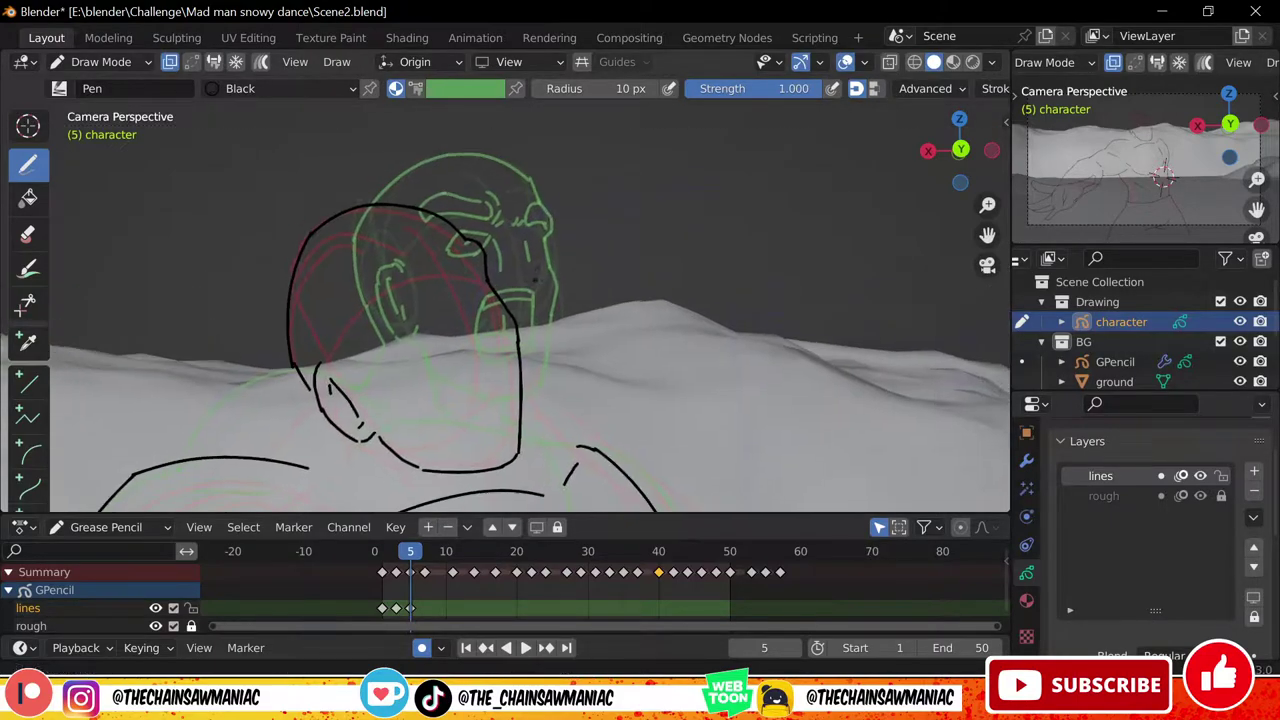
pyautogui.keyDown('shift'); pyautogui.moveTo(480, 250); pyautogui.dragTo(509, 241, button='middle'); pyautogui.keyUp('shift')
pyautogui.moveTo(447, 240); pyautogui.dragTo(448, 254)
pyautogui.moveTo(369, 271); pyautogui.dragTo(387, 279)
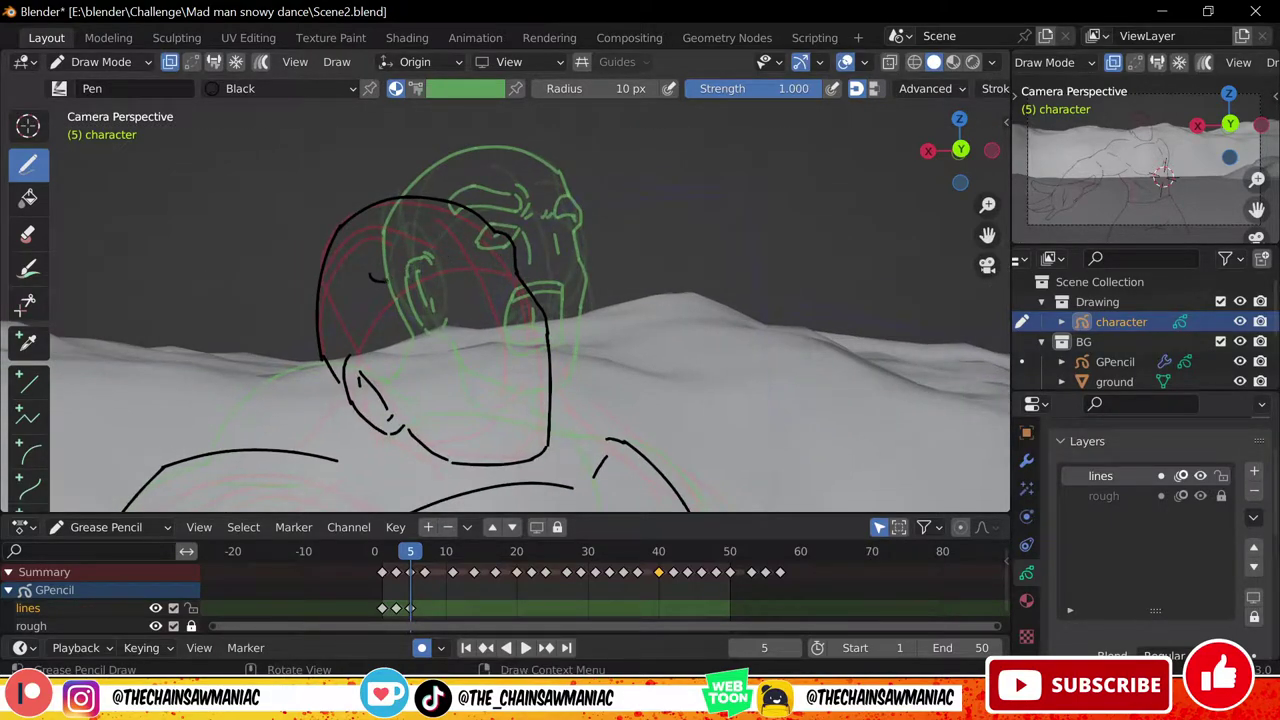
pyautogui.moveTo(494, 234); pyautogui.dragTo(502, 285)
pyautogui.keyDown('shift'); pyautogui.moveTo(433, 258); pyautogui.dragTo(441, 264, button='middle'); pyautogui.keyUp('shift')
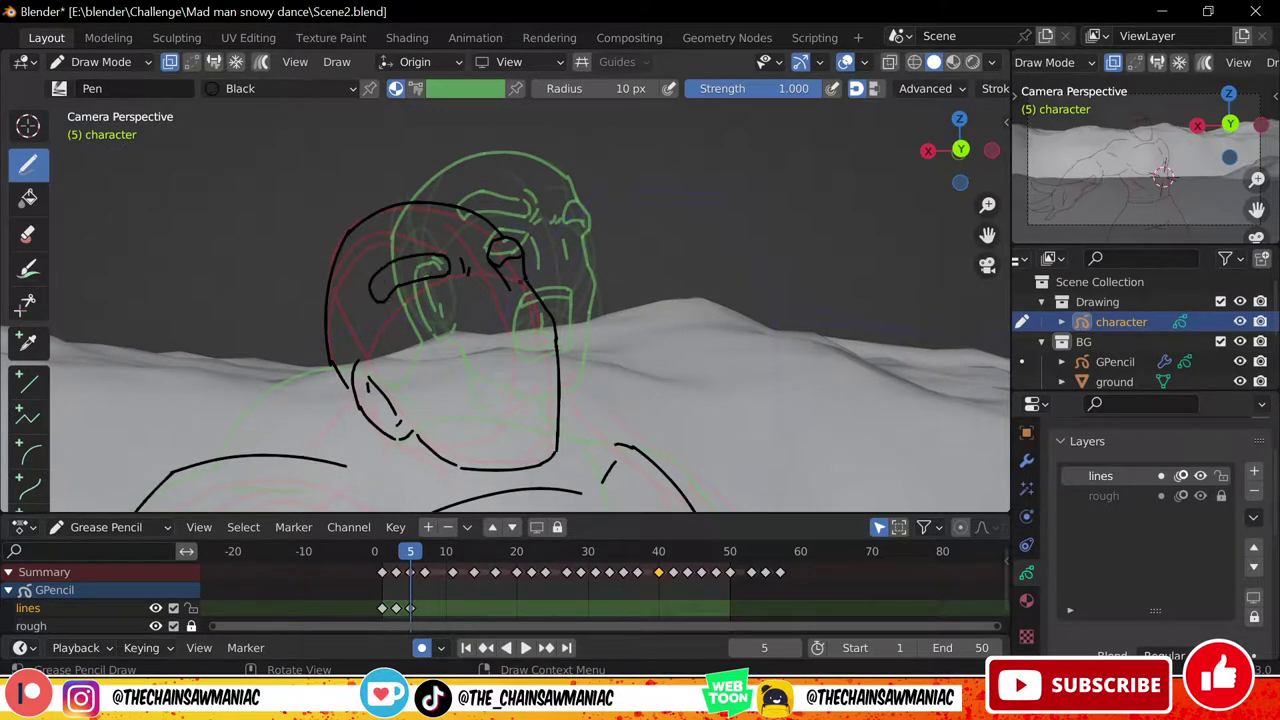
pyautogui.moveTo(466, 297); pyautogui.dragTo(421, 324)
pyautogui.scroll(-2, 490, 300)
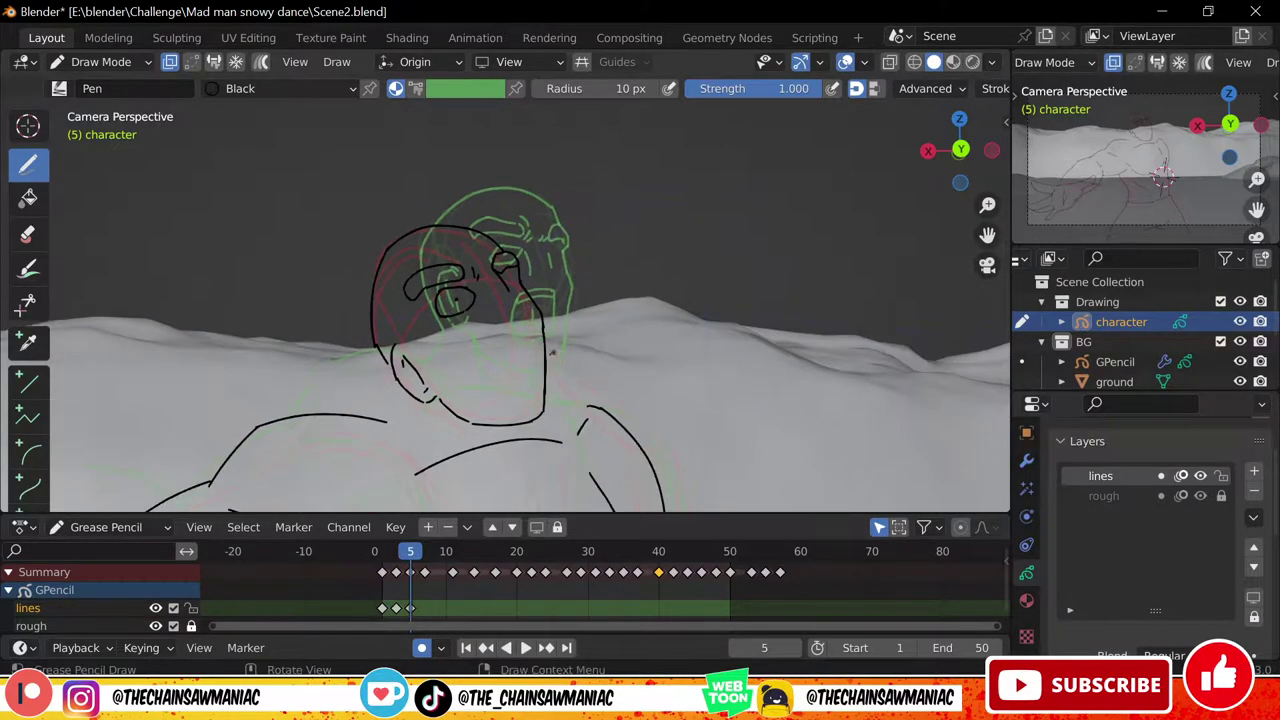
# Draw the wide-open mouth beside the jaw edge
pyautogui.scroll(3, 456, 340)
pyautogui.moveTo(541, 316)
pyautogui.mouseDown()
pyautogui.moveTo(494, 353)
pyautogui.moveTo(577, 385)
pyautogui.moveTo(516, 411)
pyautogui.mouseUp()
pyautogui.hotkey('ctrl', 'z')
pyautogui.scroll(-6, 545, 300)
pyautogui.moveTo(410, 551)
pyautogui.mouseDown()
pyautogui.moveTo(397, 551)
pyautogui.moveTo(410, 551)
pyautogui.mouseUp()
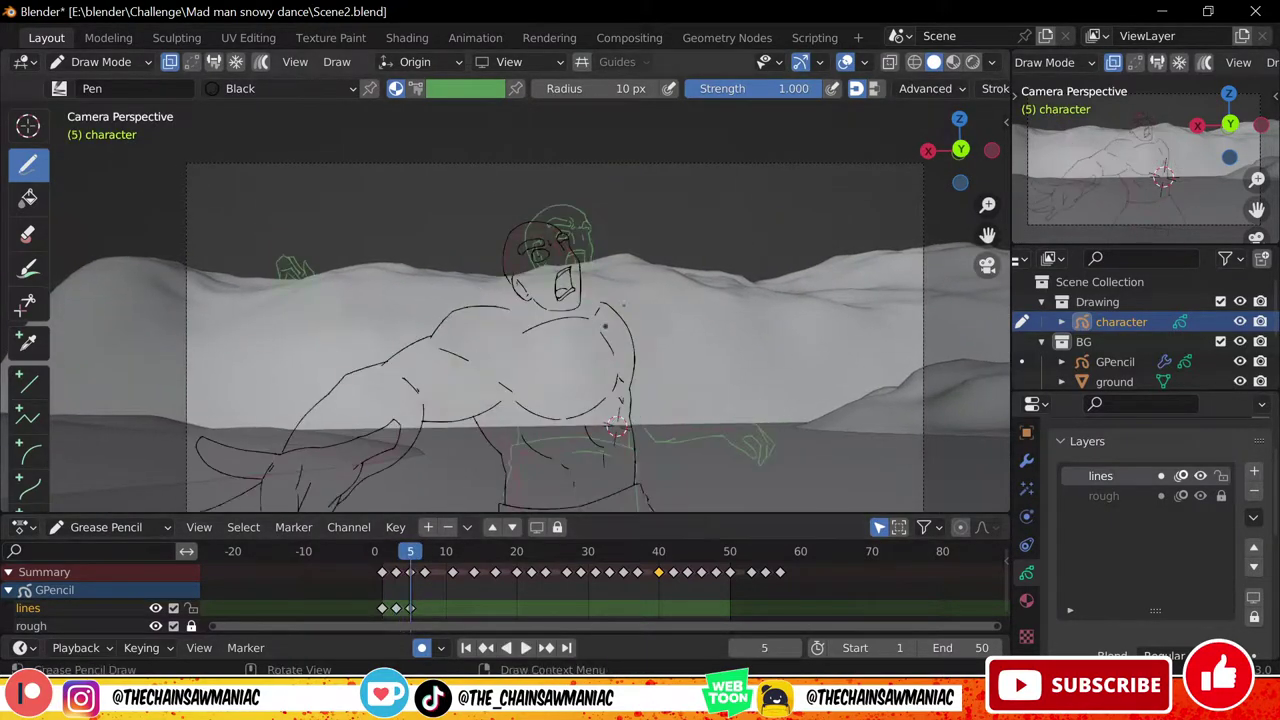
# Draw the neck lines connecting the jaw and ear to the collarbone and shoulder
pyautogui.scroll(3, 550, 260)
pyautogui.moveTo(484, 308)
pyautogui.keyDown('ctrl'); pyautogui.mouseDown()
pyautogui.moveTo(428, 392)
pyautogui.moveTo(487, 311)
pyautogui.mouseUp(); pyautogui.keyUp('ctrl')
pyautogui.scroll(1, 526, 308)
pyautogui.moveTo(424, 440)
pyautogui.mouseDown()
pyautogui.moveTo(397, 391)
pyautogui.moveTo(479, 307)
pyautogui.moveTo(505, 319)
pyautogui.mouseUp()
pyautogui.scroll(-1, 520, 330)
pyautogui.keyDown('shift'); pyautogui.moveTo(590, 509); pyautogui.dragTo(646, 375, button='middle'); pyautogui.keyUp('shift')
pyautogui.scroll(1, 645, 375)
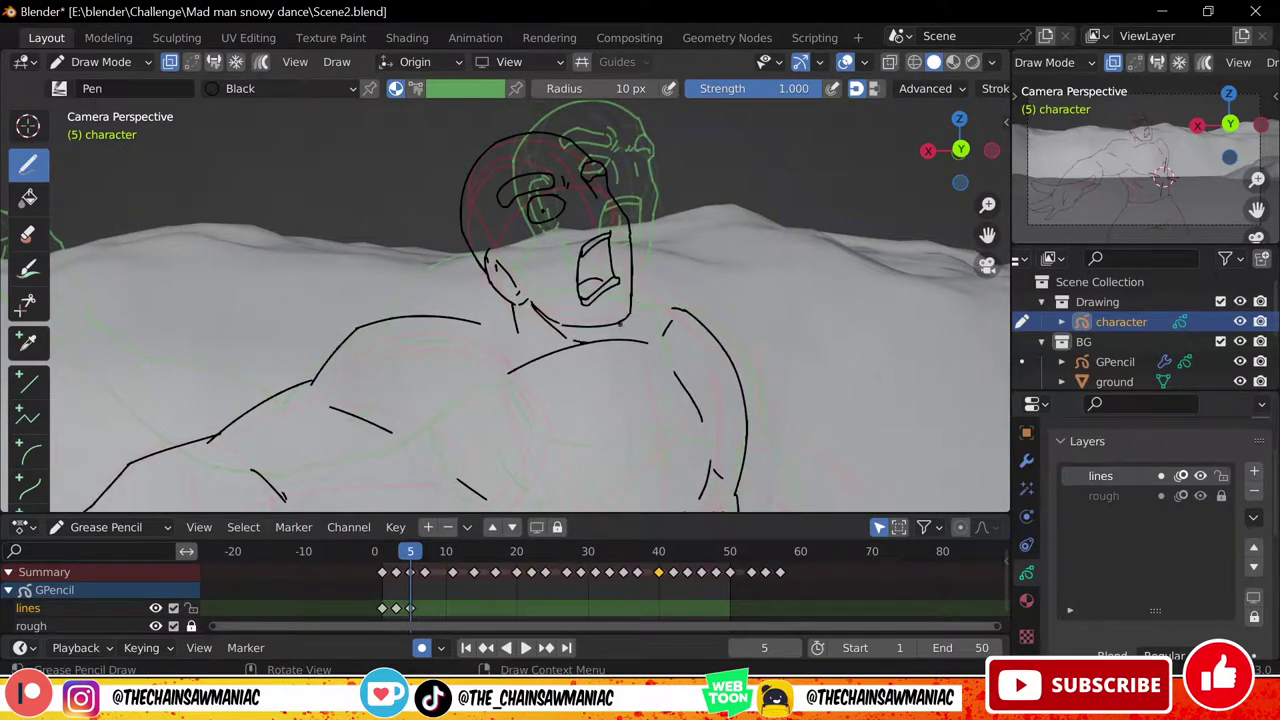
pyautogui.keyDown('shift'); pyautogui.moveTo(690, 313); pyautogui.dragTo(548, 313, button='middle'); pyautogui.keyUp('shift')
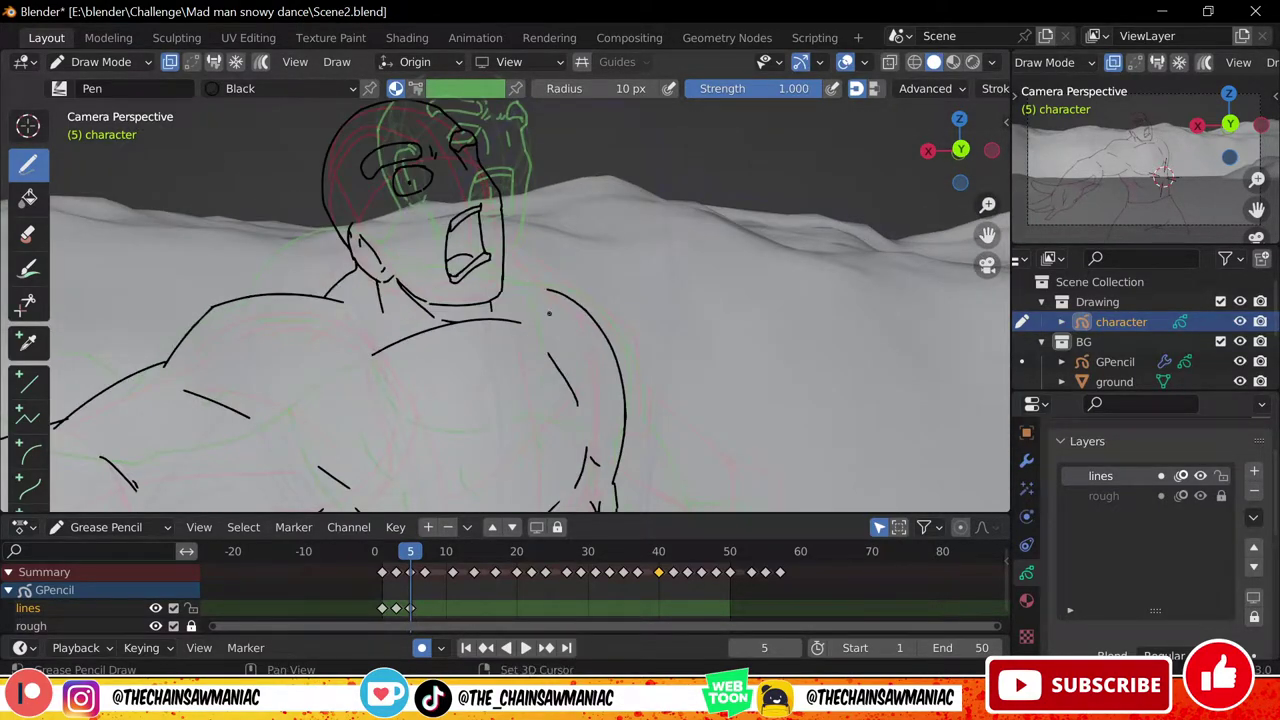
# Draw the left shoulder, upper arm and forearm contours extending away from the torso
pyautogui.moveTo(541, 294)
pyautogui.mouseDown()
pyautogui.moveTo(529, 315)
pyautogui.moveTo(568, 291)
pyautogui.mouseUp()
pyautogui.moveTo(575, 300); pyautogui.dragTo(640, 250, button='middle')
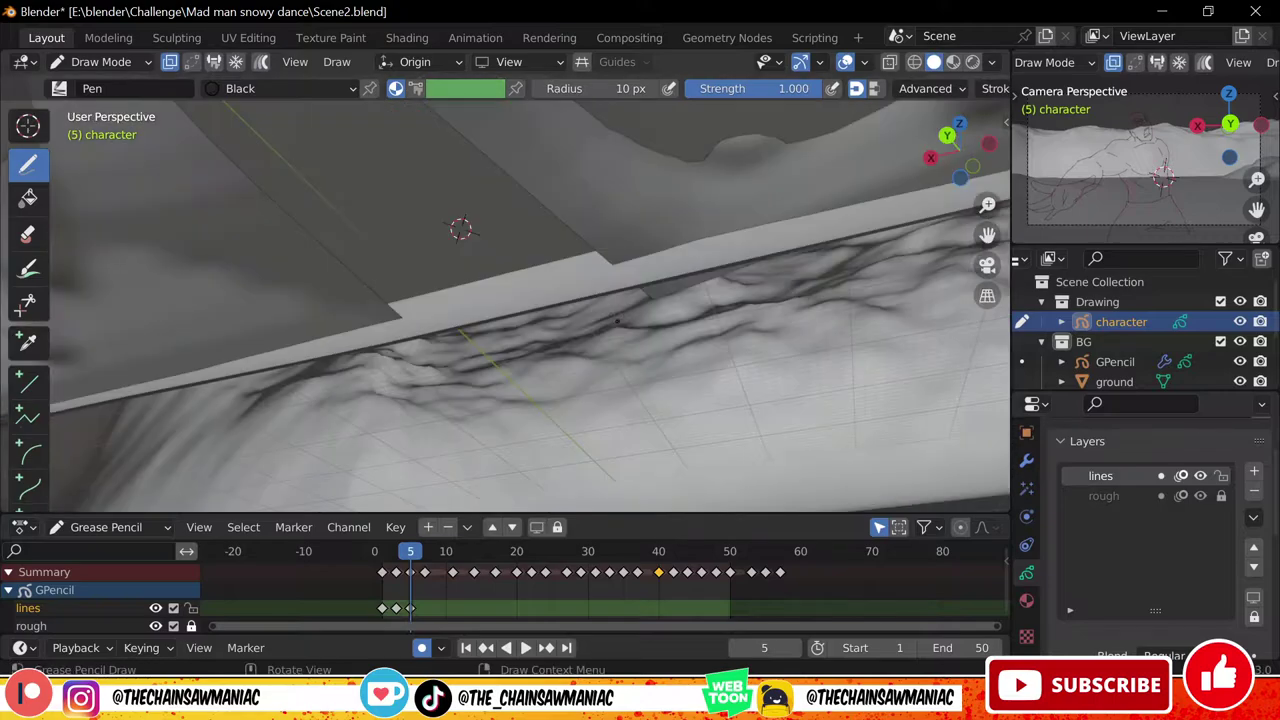
pyautogui.press('KP_0')
pyautogui.scroll(-1, 651, 286)
pyautogui.scroll(1, 651, 286)
pyautogui.keyDown('shift'); pyautogui.moveTo(560, 240); pyautogui.dragTo(460, 210, button='middle'); pyautogui.keyUp('shift')
pyautogui.moveTo(444, 198); pyautogui.dragTo(490, 275)
pyautogui.keyDown('shift'); pyautogui.moveTo(490, 275); pyautogui.dragTo(424, 251, button='middle'); pyautogui.keyUp('shift')
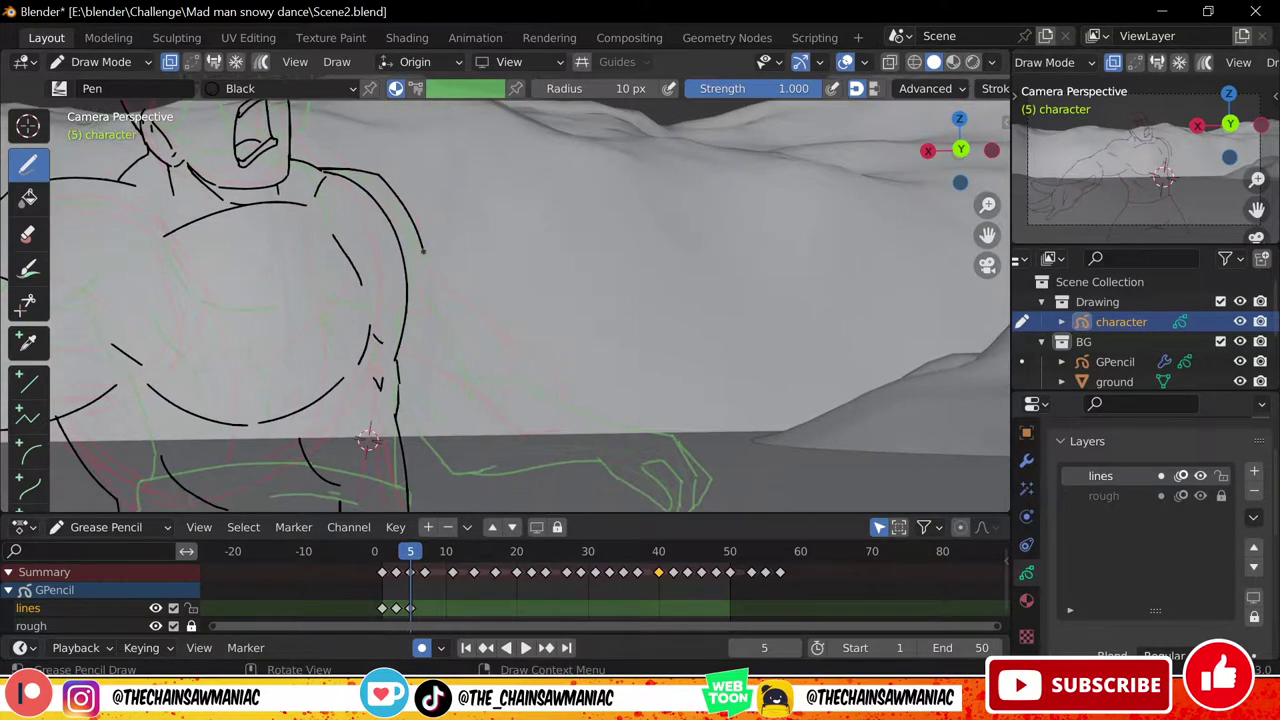
pyautogui.moveTo(427, 260); pyautogui.dragTo(519, 373)
pyautogui.moveTo(399, 363); pyautogui.dragTo(477, 401)
pyautogui.scroll(-2, 477, 390)
pyautogui.moveTo(489, 305); pyautogui.dragTo(563, 375)
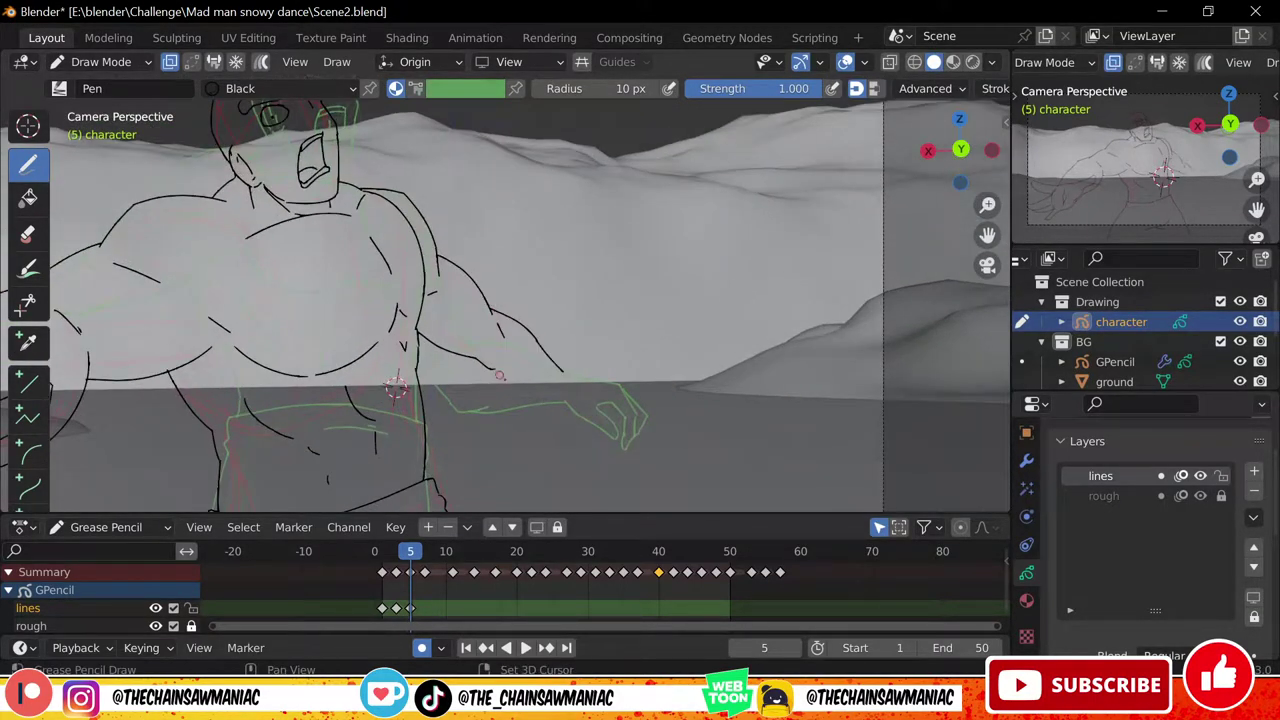
# Refine the left forearm lines and draw the wrist and small closed hand at its end
pyautogui.scroll(-3, 500, 376)
pyautogui.moveTo(389, 555); pyautogui.dragTo(410, 558)
pyautogui.scroll(4, 625, 291)
pyautogui.hotkey('ctrl', 'z')
pyautogui.hotkey('ctrl', 'z')
pyautogui.moveTo(352, 317); pyautogui.dragTo(393, 327)
pyautogui.moveTo(393, 327)
pyautogui.mouseDown()
pyautogui.moveTo(437, 400)
pyautogui.moveTo(433, 372)
pyautogui.mouseUp()
pyautogui.hotkey('ctrl', 'z')
pyautogui.moveTo(350, 388); pyautogui.dragTo(469, 405)
pyautogui.moveTo(433, 372); pyautogui.dragTo(469, 403)
pyautogui.scroll(-3, 466, 392)
pyautogui.keyDown('shift'); pyautogui.moveTo(460, 364); pyautogui.dragTo(548, 299, button='middle'); pyautogui.keyUp('shift')
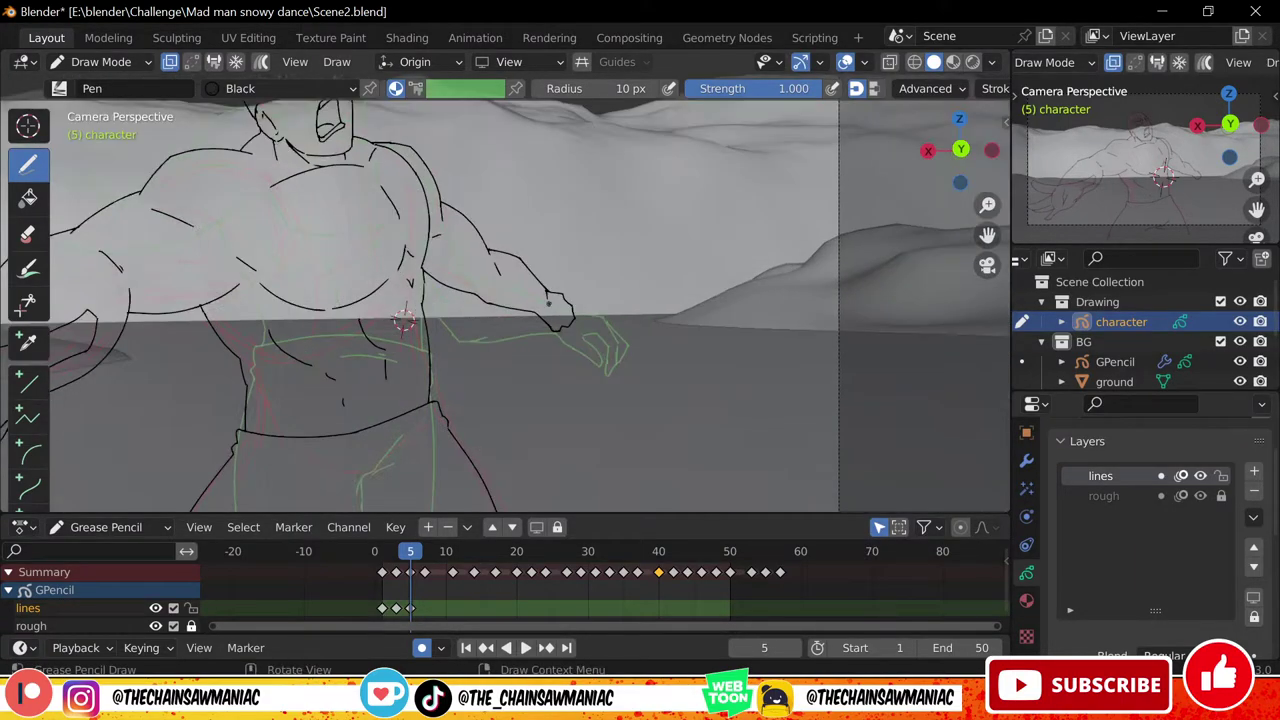
# Add a short muscle crease to the right upper arm while checking the pose against neighbouring frames
pyautogui.scroll(-1, 530, 292)
pyautogui.scroll(-1, 510, 288)
pyautogui.moveTo(403, 556); pyautogui.dragTo(410, 557)
pyautogui.keyDown('shift'); pyautogui.moveTo(257, 294); pyautogui.dragTo(351, 308, button='middle'); pyautogui.keyUp('shift')
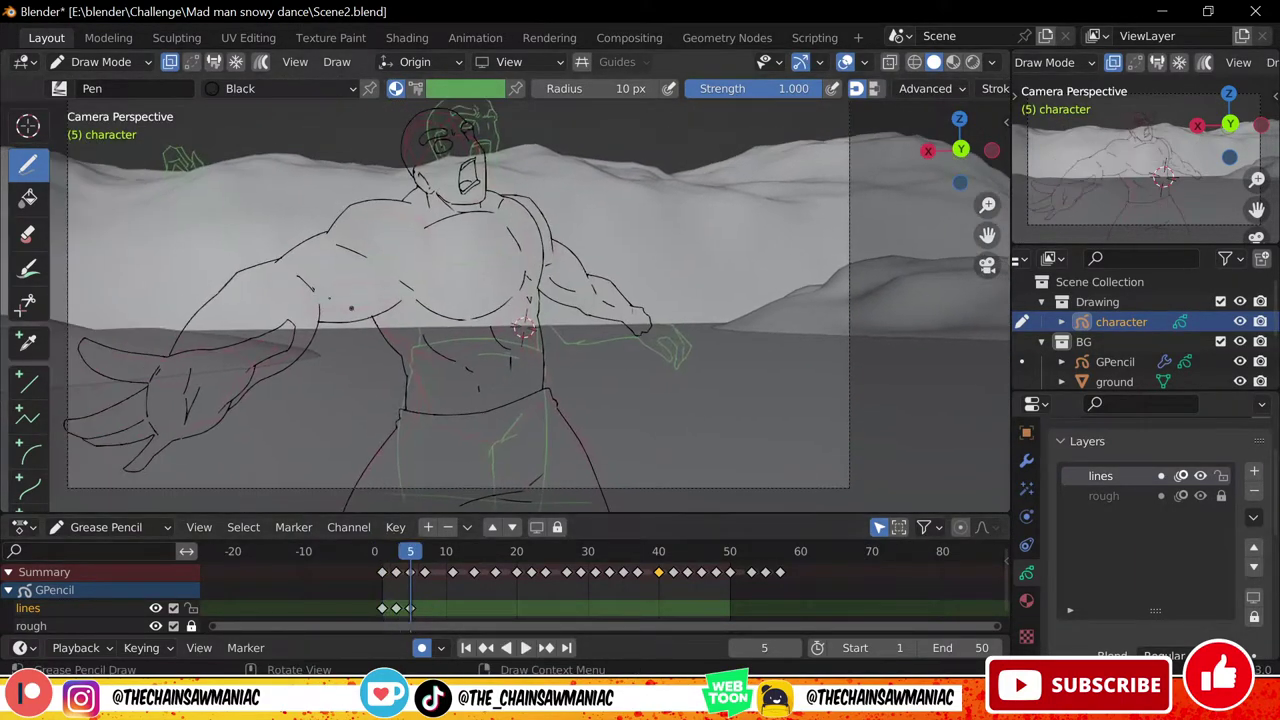
pyautogui.moveTo(367, 263); pyautogui.dragTo(339, 255)
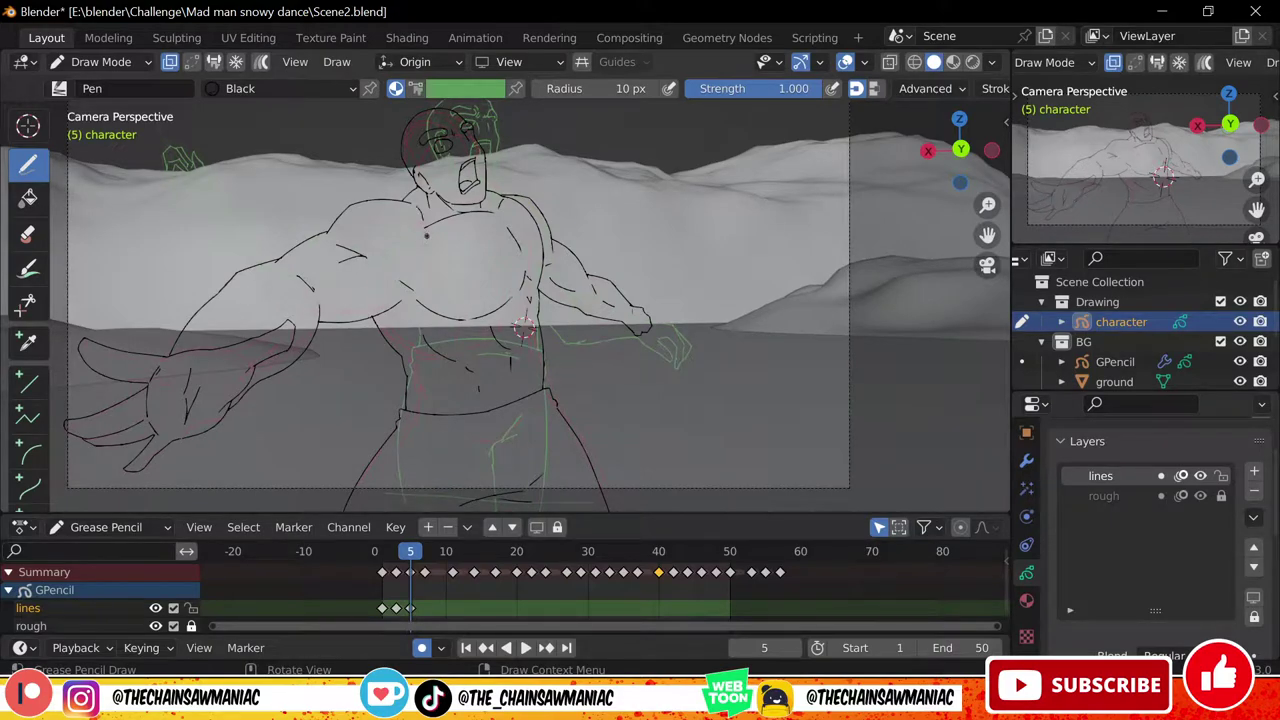
pyautogui.scroll(-1, 505, 300)
pyautogui.keyDown('shift'); pyautogui.moveTo(505, 300); pyautogui.dragTo(530, 264, button='middle'); pyautogui.keyUp('shift')
pyautogui.moveTo(410, 553)
pyautogui.mouseDown()
pyautogui.moveTo(381, 553)
pyautogui.moveTo(410, 553)
pyautogui.mouseUp()
pyautogui.moveTo(382, 462); pyautogui.dragTo(631, 440)
pyautogui.hotkey('ctrl', 'z')
# Insert a blank keyframe at frame 7 on the lines layer and frame the character's chest
pyautogui.scroll(-1, 615, 425)
pyautogui.keyDown('shift'); pyautogui.moveTo(615, 425); pyautogui.dragTo(626, 463, button='middle'); pyautogui.keyUp('shift')
pyautogui.moveTo(410, 553)
pyautogui.mouseDown()
pyautogui.moveTo(375, 553)
pyautogui.moveTo(425, 553)
pyautogui.mouseUp()
pyautogui.hotkey('shift', 'i')
pyautogui.scroll(3, 651, 345)
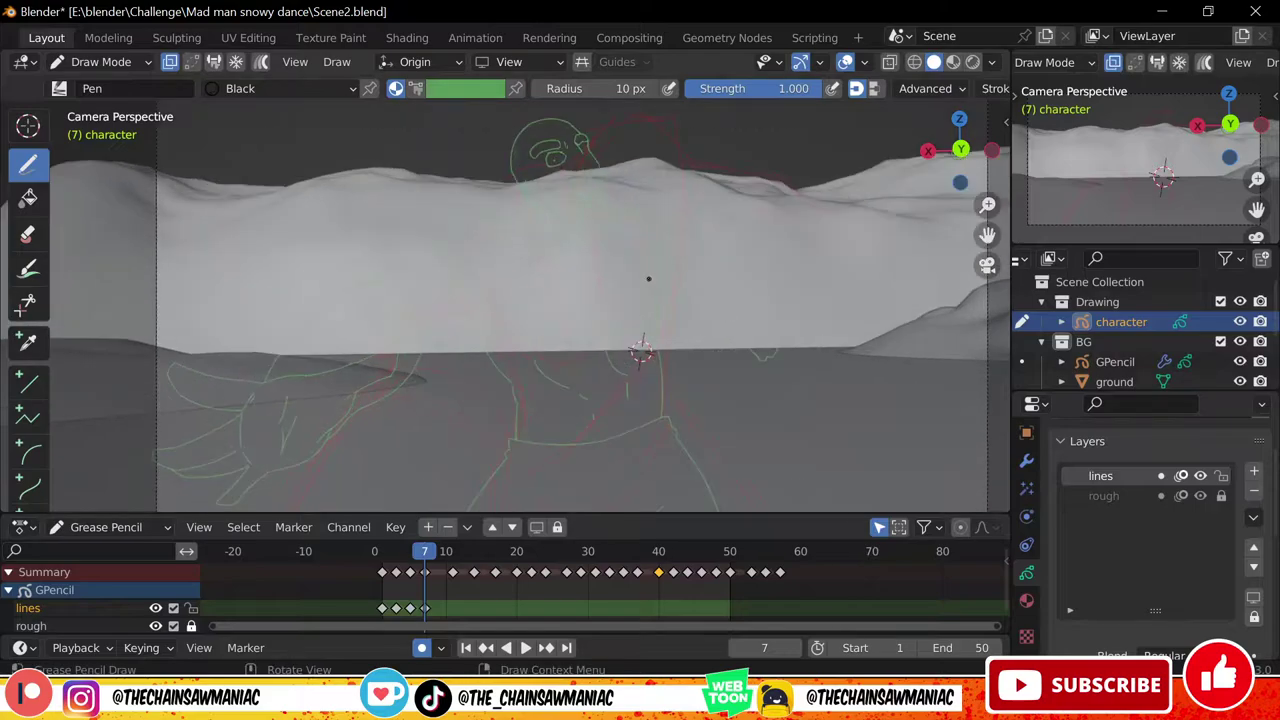
pyautogui.keyDown('shift'); pyautogui.moveTo(473, 277); pyautogui.dragTo(494, 291, button='middle'); pyautogui.keyUp('shift')
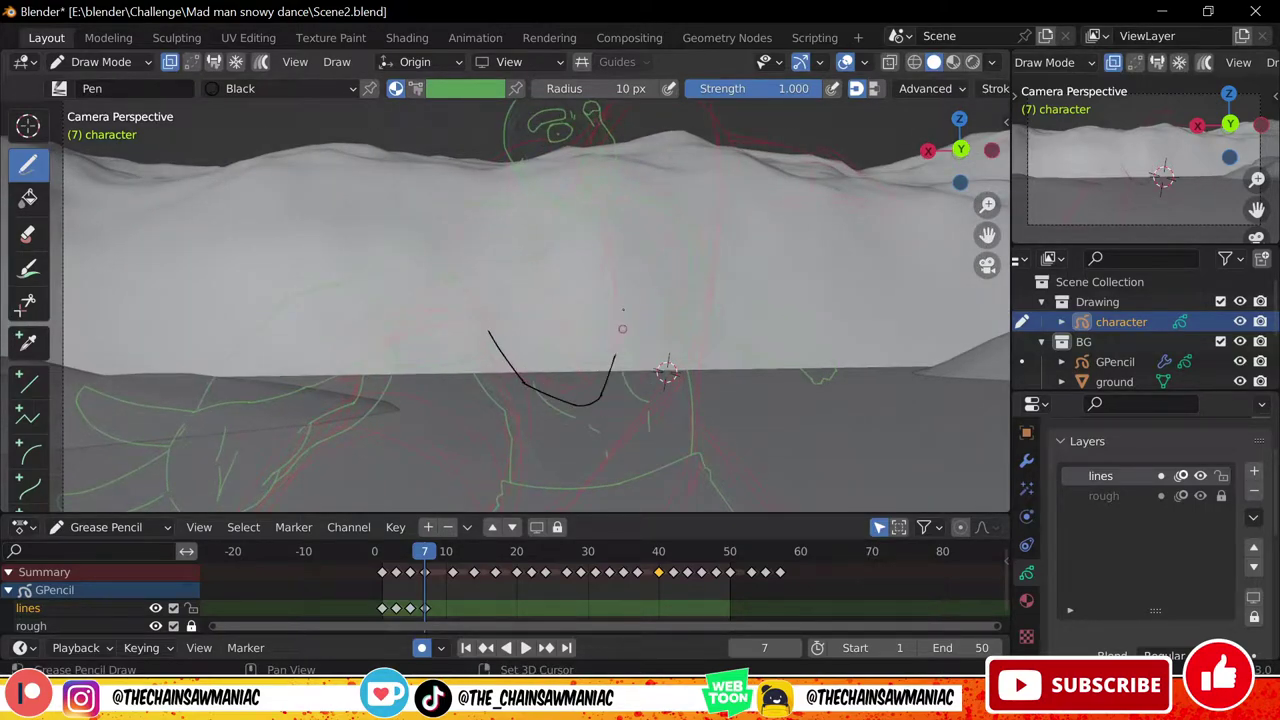
# Draw the jaw, cheek and small near-side ear contours of the character's head on frame 7
pyautogui.hotkey('ctrl', 'z')
pyautogui.moveTo(602, 397); pyautogui.dragTo(617, 278)
pyautogui.hotkey('ctrl', 'z')
pyautogui.moveTo(621, 353); pyautogui.dragTo(616, 282)
pyautogui.keyDown('shift'); pyautogui.moveTo(492, 349); pyautogui.dragTo(484, 379, button='middle'); pyautogui.keyUp('shift')
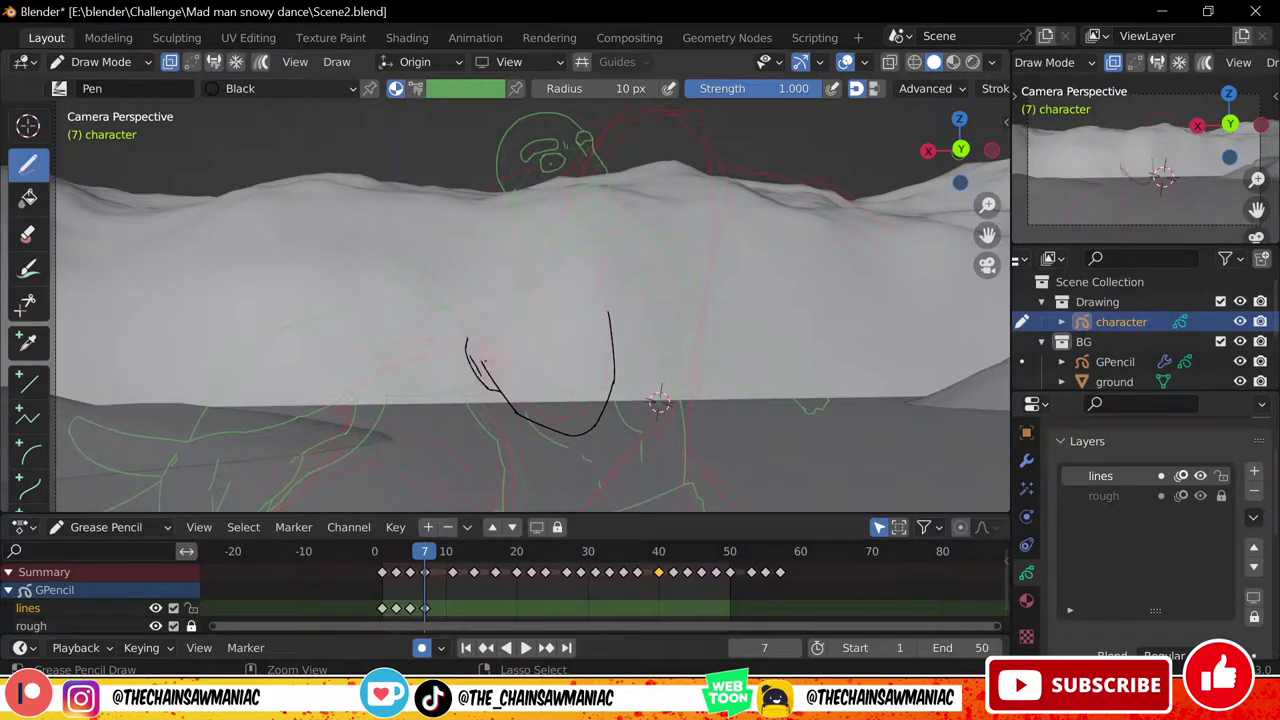
# Draw the rounded skull outline and the second ear to close the frame 7 head shape
pyautogui.moveTo(621, 330)
pyautogui.mouseDown()
pyautogui.moveTo(590, 231)
pyautogui.moveTo(544, 199)
pyautogui.mouseUp()
pyautogui.hotkey('ctrl', 'z')
pyautogui.moveTo(548, 199)
pyautogui.mouseDown()
pyautogui.moveTo(499, 207)
pyautogui.moveTo(442, 291)
pyautogui.moveTo(466, 342)
pyautogui.mouseUp()
pyautogui.hotkey('ctrl', 'z')
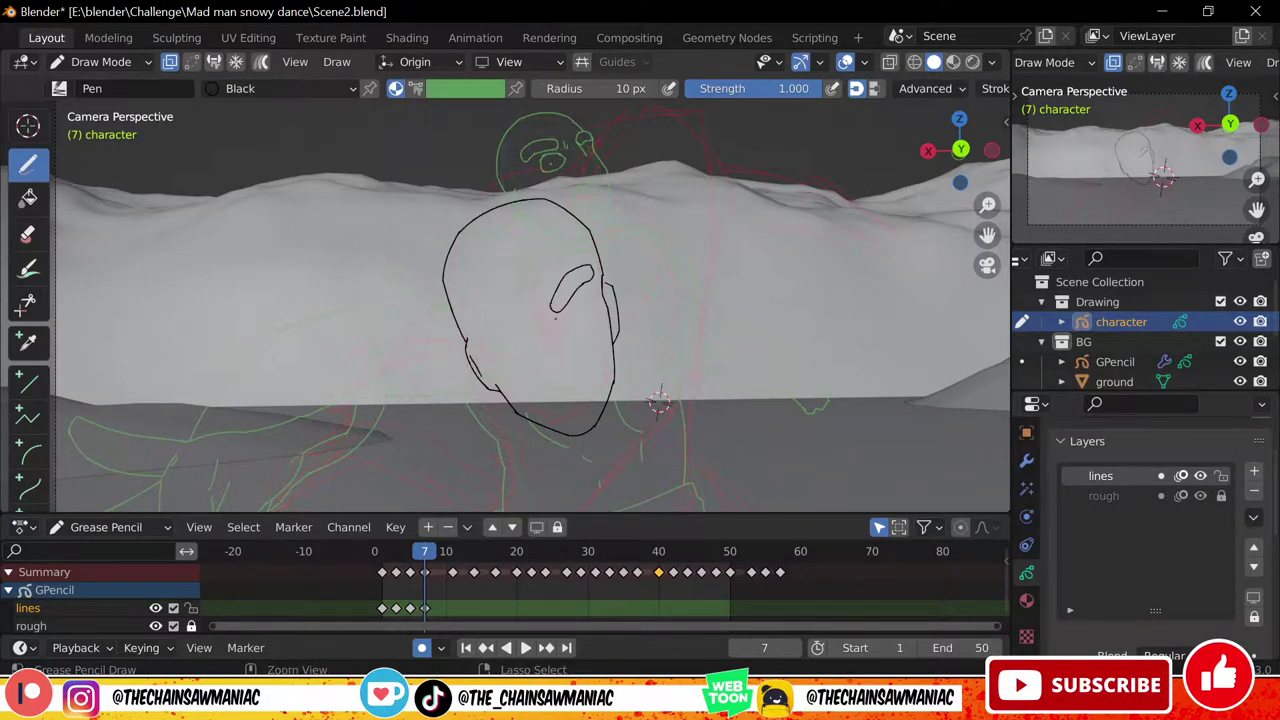
pyautogui.hotkey('ctrl', 'z')
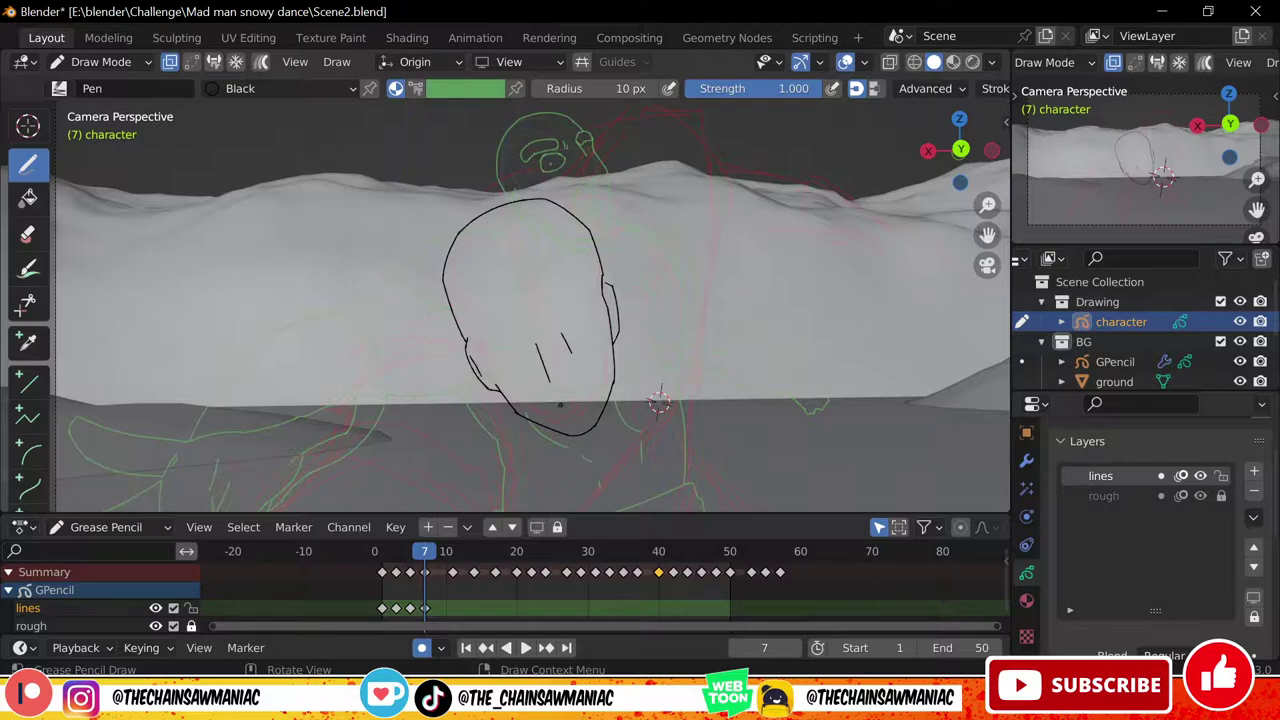
# Draw the nose, open mouth, narrowed eyes and angled eyebrows with frown creases on the face
pyautogui.moveTo(554, 401); pyautogui.dragTo(592, 383)
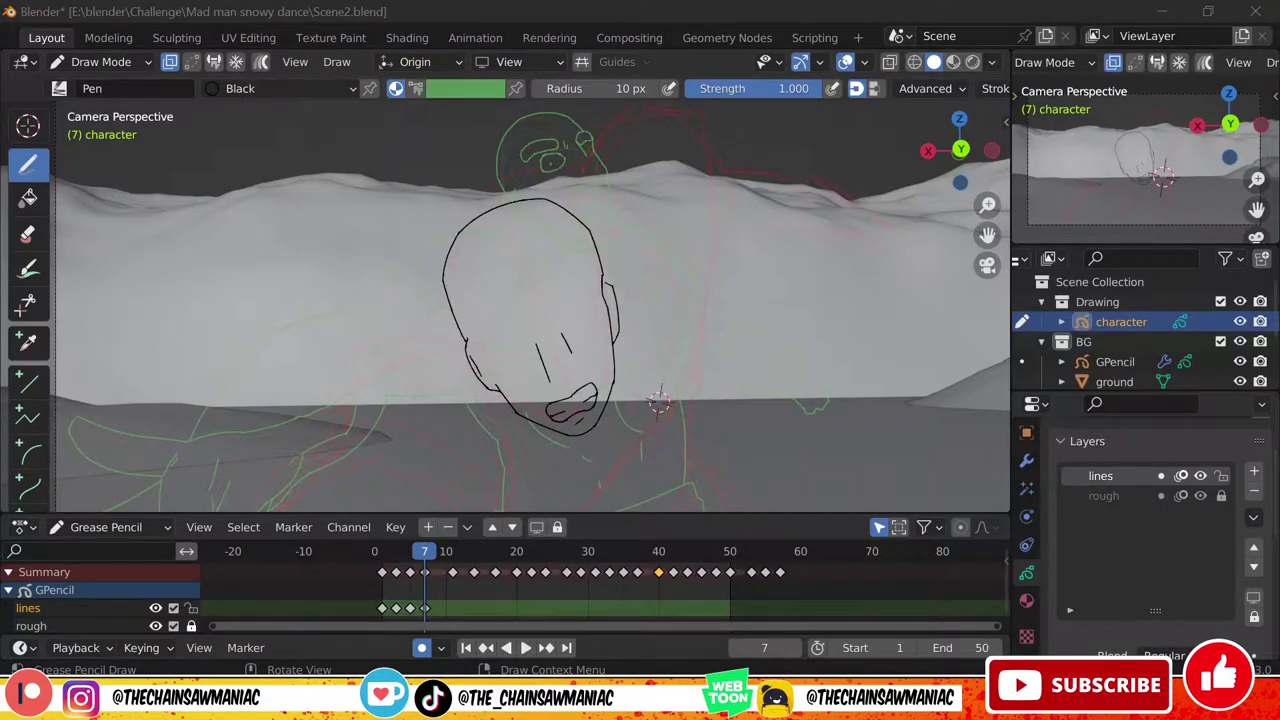
pyautogui.click(553, 312)
pyautogui.moveTo(552, 322); pyautogui.dragTo(598, 275)
pyautogui.hotkey('ctrl', 'z')
pyautogui.moveTo(551, 319)
pyautogui.mouseDown()
pyautogui.moveTo(557, 332)
pyautogui.moveTo(590, 308)
pyautogui.moveTo(563, 331)
pyautogui.moveTo(507, 338)
pyautogui.mouseUp()
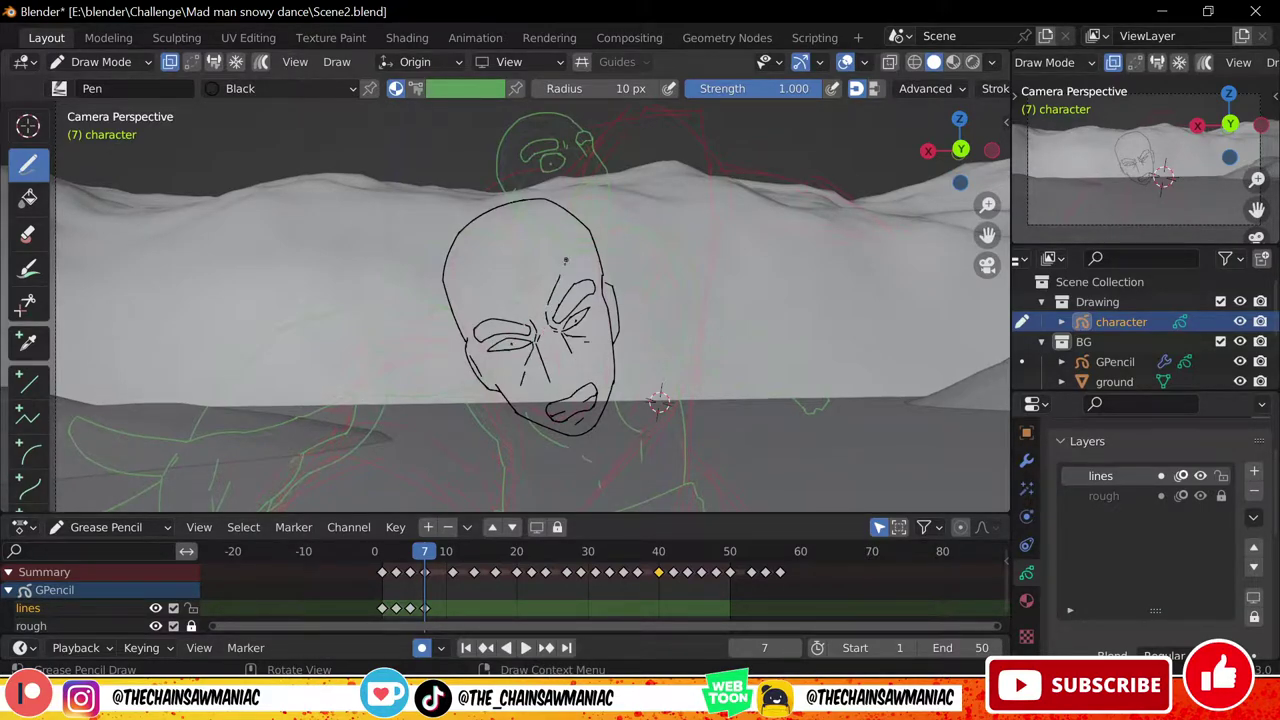
pyautogui.moveTo(551, 286); pyautogui.dragTo(548, 301)
# Draw the rounded shoulder beside the chin, its line up to the neck and the muscle curve below it
pyautogui.scroll(-2, 659, 398)
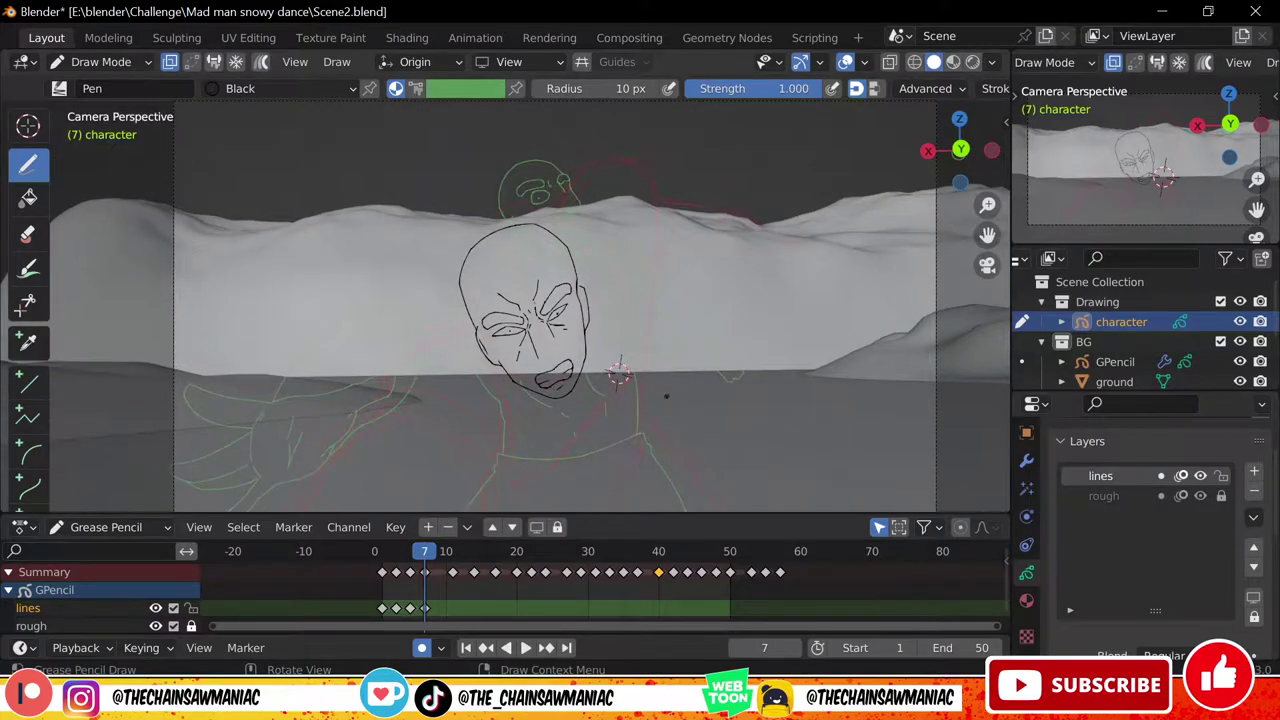
pyautogui.keyDown('shift'); pyautogui.moveTo(666, 396); pyautogui.dragTo(755, 334, button='middle'); pyautogui.keyUp('shift')
pyautogui.moveTo(554, 232)
pyautogui.mouseDown()
pyautogui.moveTo(458, 310)
pyautogui.moveTo(604, 324)
pyautogui.mouseUp()
pyautogui.hotkey('ctrl', 'z')
pyautogui.scroll(1, 477, 271)
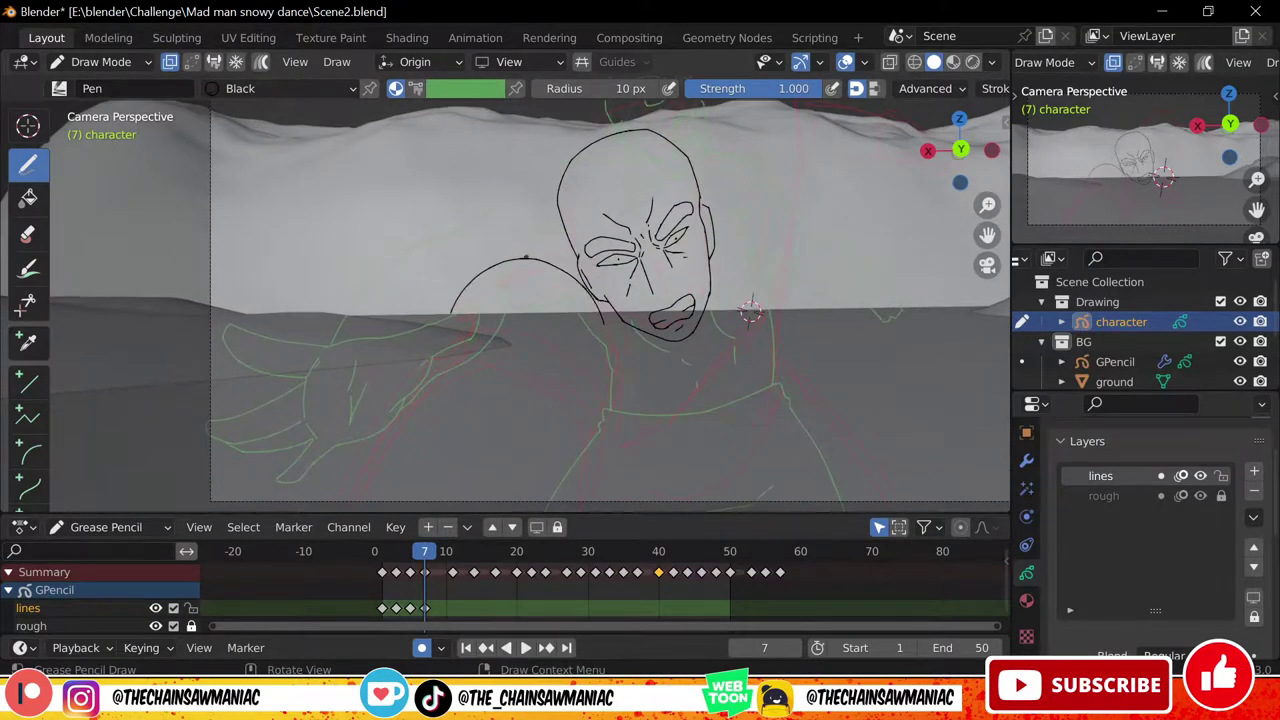
pyautogui.keyDown('shift'); pyautogui.moveTo(569, 222); pyautogui.dragTo(650, 144, button='middle'); pyautogui.keyUp('shift')
pyautogui.moveTo(503, 260); pyautogui.dragTo(618, 243)
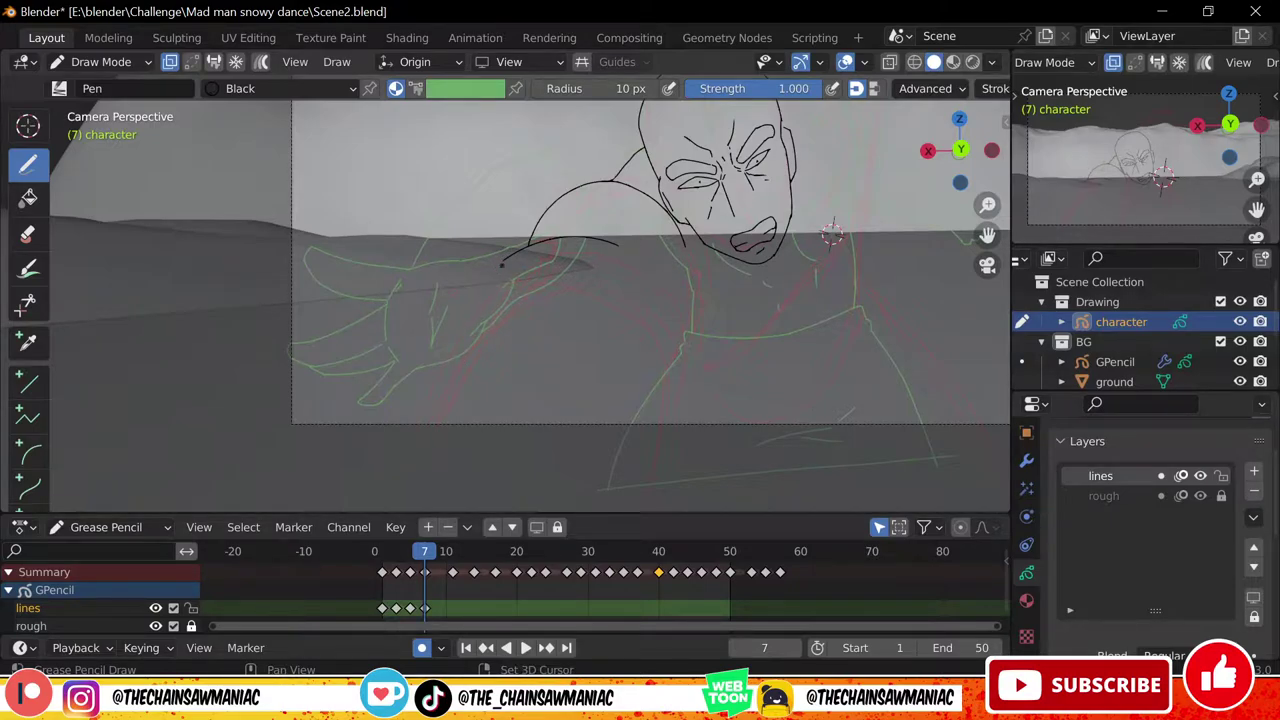
# Draw the outer and inner contours of the foreshortened arm reaching toward the camera
pyautogui.moveTo(505, 259); pyautogui.dragTo(393, 464)
pyautogui.hotkey('ctrl', 'z')
pyautogui.moveTo(484, 302); pyautogui.dragTo(362, 452)
pyautogui.keyDown('shift'); pyautogui.moveTo(640, 477); pyautogui.dragTo(529, 451, button='middle'); pyautogui.keyUp('shift')
pyautogui.moveTo(522, 484); pyautogui.dragTo(551, 336)
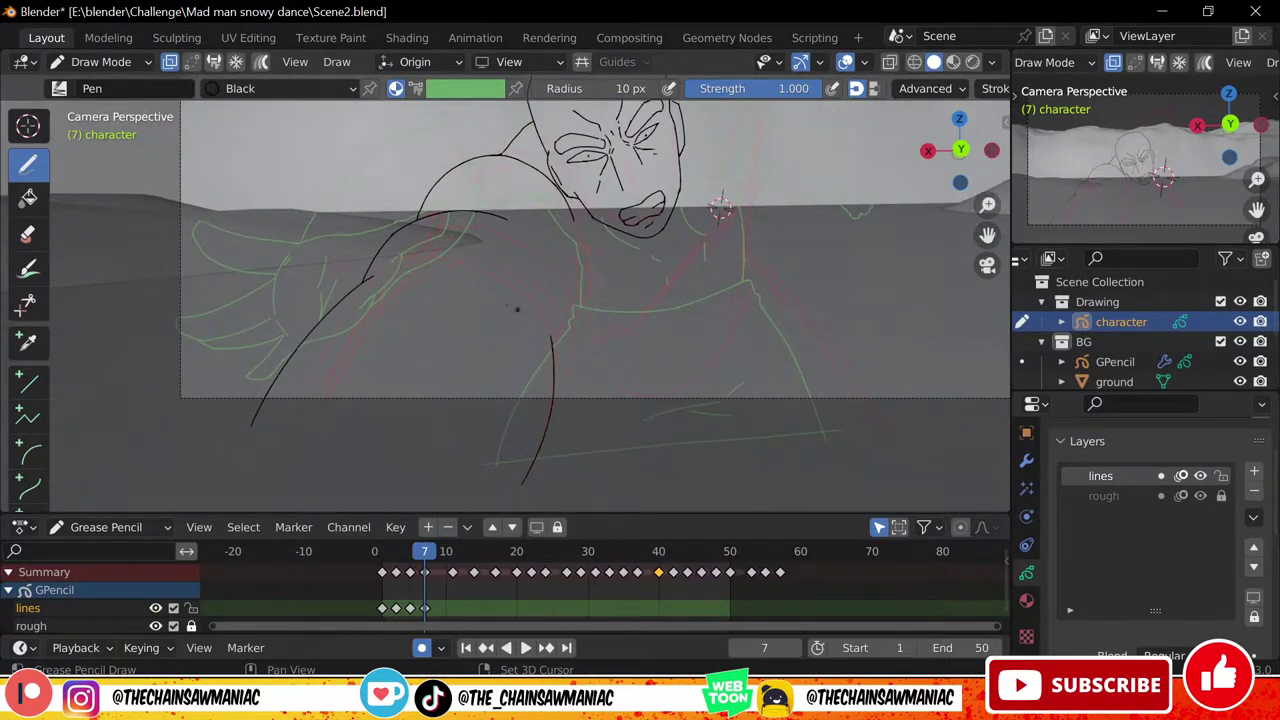
# Add the broken muscle lines across the reaching arm and the curve where it meets the chest
pyautogui.moveTo(385, 273); pyautogui.dragTo(487, 274)
pyautogui.moveTo(501, 281); pyautogui.dragTo(505, 288)
pyautogui.moveTo(520, 306); pyautogui.dragTo(542, 328)
pyautogui.moveTo(555, 384)
pyautogui.mouseDown()
pyautogui.moveTo(580, 275)
pyautogui.moveTo(572, 336)
pyautogui.moveTo(570, 268)
pyautogui.mouseUp()
pyautogui.hotkey('ctrl', 'z')
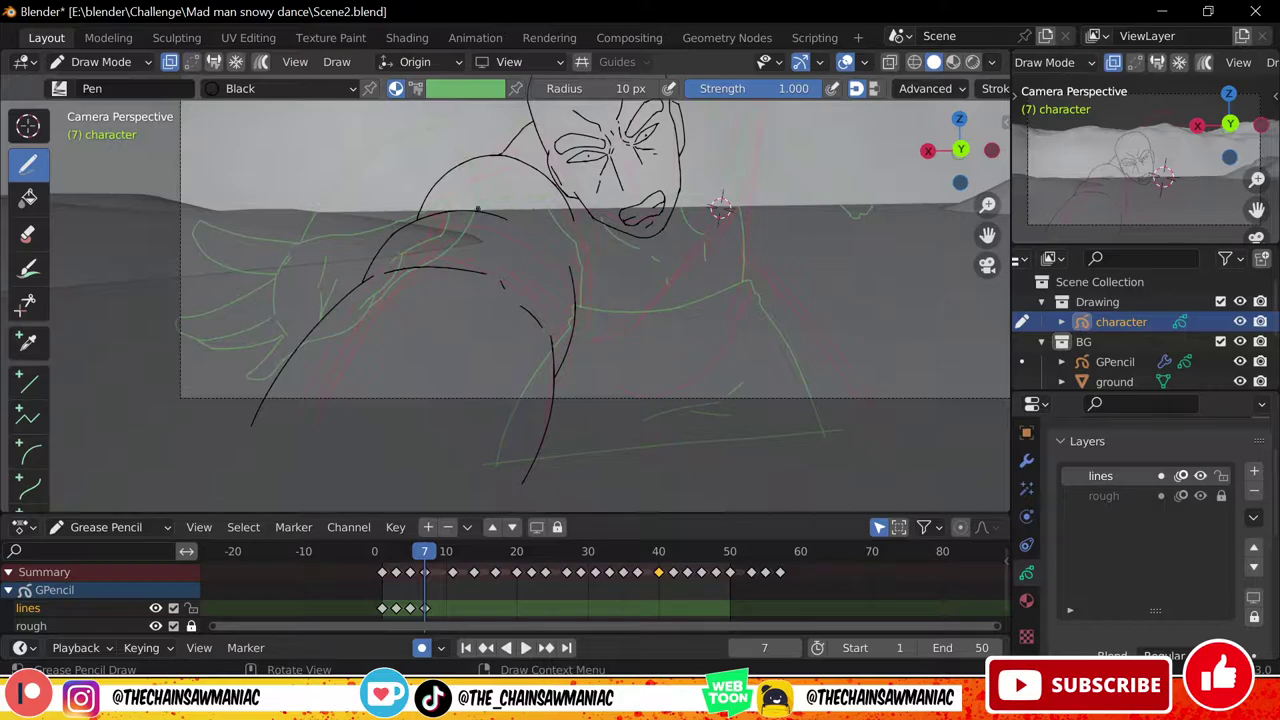
pyautogui.moveTo(475, 211); pyautogui.dragTo(529, 199)
# Draw the chest's lower curve and the torso side contour rising into the raised arm
pyautogui.keyDown('ctrl'); pyautogui.moveTo(777, 269); pyautogui.dragTo(772, 300, button='middle'); pyautogui.keyUp('ctrl')
pyautogui.keyDown('shift'); pyautogui.moveTo(772, 300); pyautogui.dragTo(705, 350, button='middle'); pyautogui.keyUp('shift')
pyautogui.moveTo(424, 555)
pyautogui.mouseDown()
pyautogui.moveTo(434, 567)
pyautogui.moveTo(425, 562)
pyautogui.mouseUp()
pyautogui.moveTo(510, 340)
pyautogui.keyDown('shift'); pyautogui.mouseDown(button='middle')
pyautogui.moveTo(461, 442)
pyautogui.moveTo(445, 378)
pyautogui.mouseUp(button='middle'); pyautogui.keyUp('shift')
pyautogui.moveTo(439, 451)
pyautogui.mouseDown()
pyautogui.moveTo(489, 445)
pyautogui.moveTo(535, 398)
pyautogui.mouseUp()
pyautogui.keyDown('shift'); pyautogui.moveTo(548, 377); pyautogui.dragTo(503, 442, button='middle'); pyautogui.keyUp('shift')
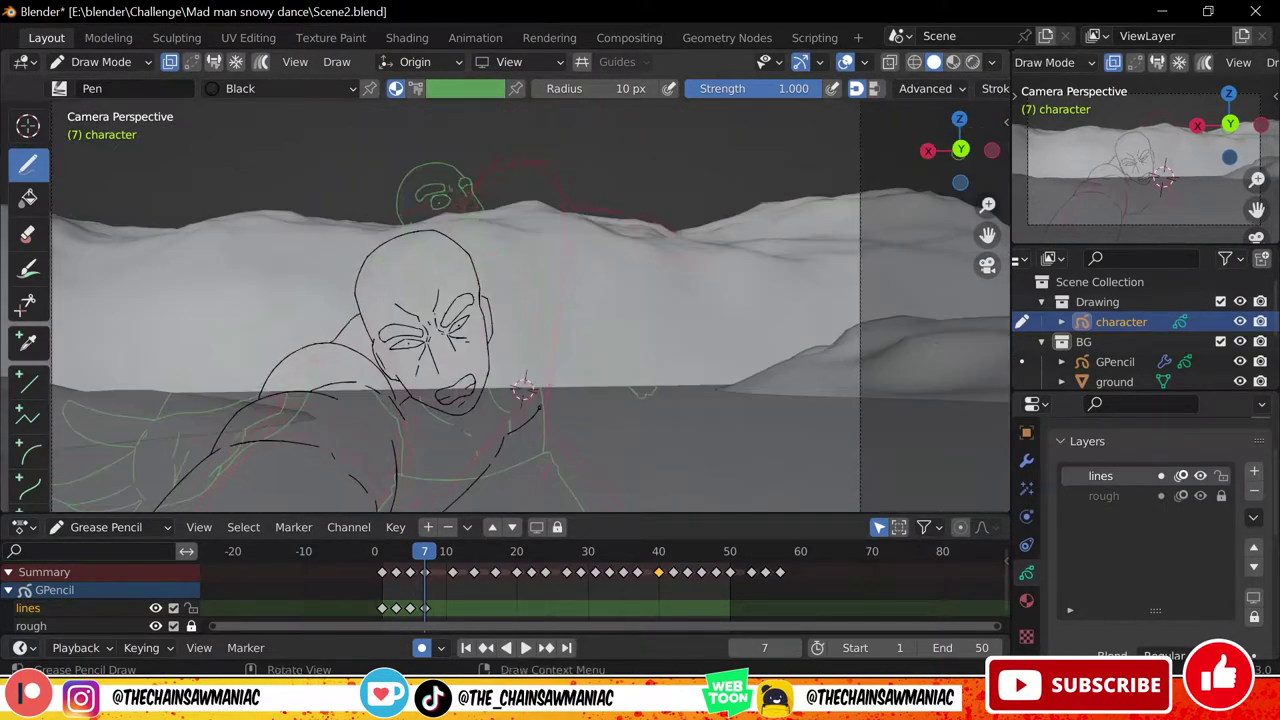
pyautogui.moveTo(510, 430)
pyautogui.mouseDown()
pyautogui.moveTo(552, 250)
pyautogui.moveTo(418, 208)
pyautogui.mouseUp()
# Draw the top contour of the raised shoulder and upper arm behind the head
pyautogui.keyDown('ctrl'); pyautogui.moveTo(420, 215); pyautogui.dragTo(424, 275, button='middle'); pyautogui.keyUp('ctrl')
pyautogui.moveTo(427, 557); pyautogui.dragTo(429, 558)
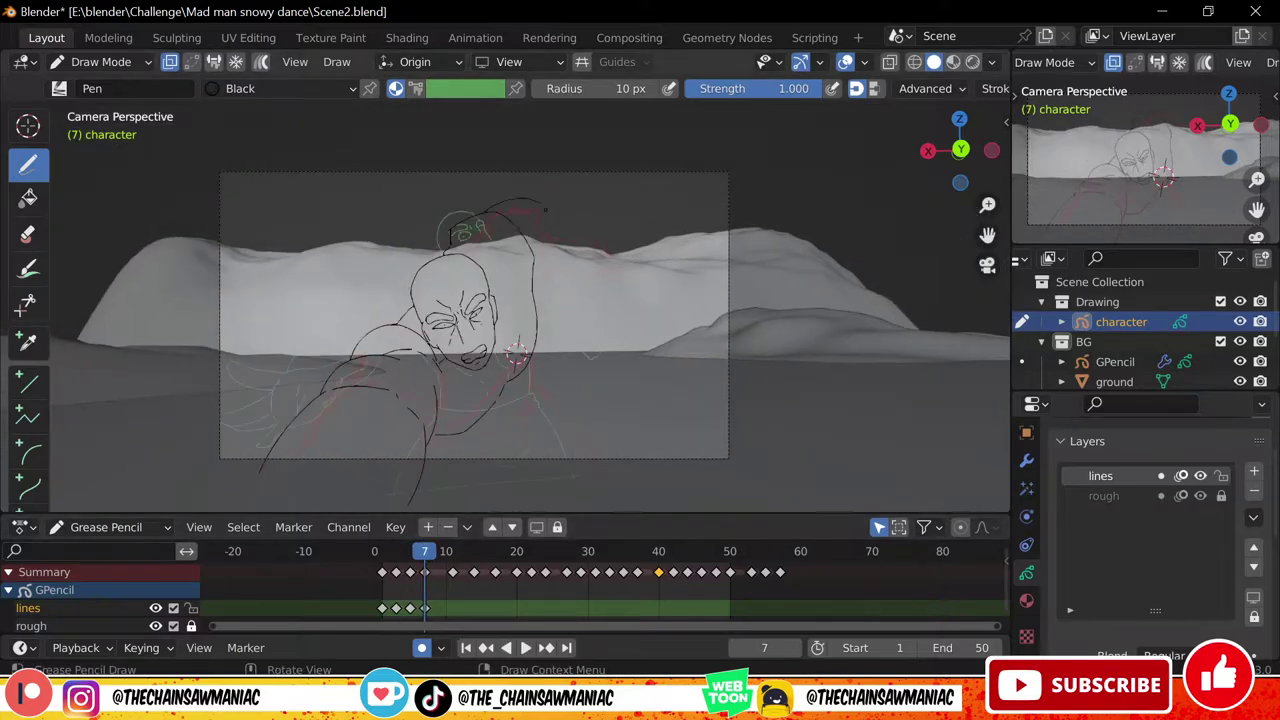
pyautogui.keyDown('ctrl'); pyautogui.moveTo(510, 225); pyautogui.dragTo(505, 180, button='middle'); pyautogui.keyUp('ctrl')
pyautogui.keyDown('shift'); pyautogui.moveTo(505, 180); pyautogui.dragTo(453, 220, button='middle'); pyautogui.keyUp('shift')
pyautogui.moveTo(369, 272); pyautogui.dragTo(460, 220)
pyautogui.keyDown('ctrl'); pyautogui.moveTo(492, 272); pyautogui.dragTo(491, 298); pyautogui.keyUp('ctrl')
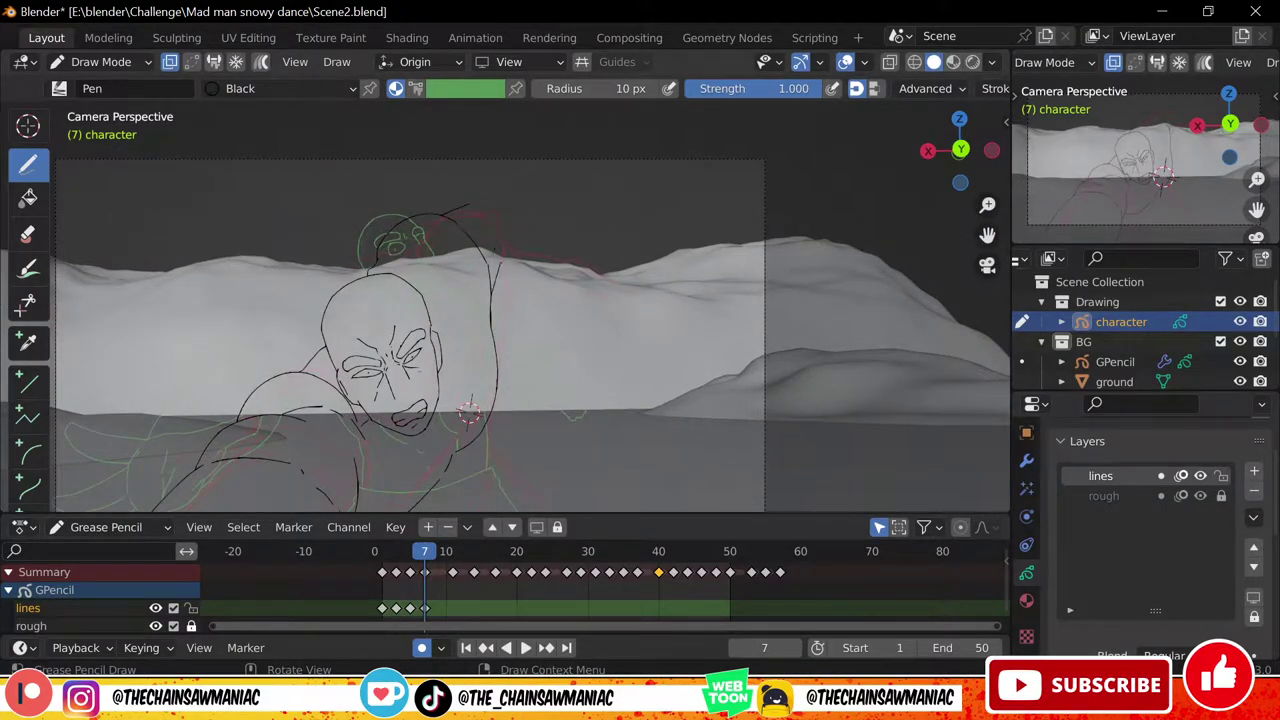
pyautogui.hotkey('ctrl', 'z')
# Draw the raised forearm and hand, and add the inner arm and armpit crease lines
pyautogui.moveTo(499, 240)
pyautogui.mouseDown()
pyautogui.moveTo(527, 191)
pyautogui.moveTo(545, 188)
pyautogui.mouseUp()
pyautogui.keyDown('shift'); pyautogui.moveTo(513, 246); pyautogui.dragTo(529, 238, button='middle'); pyautogui.keyUp('shift')
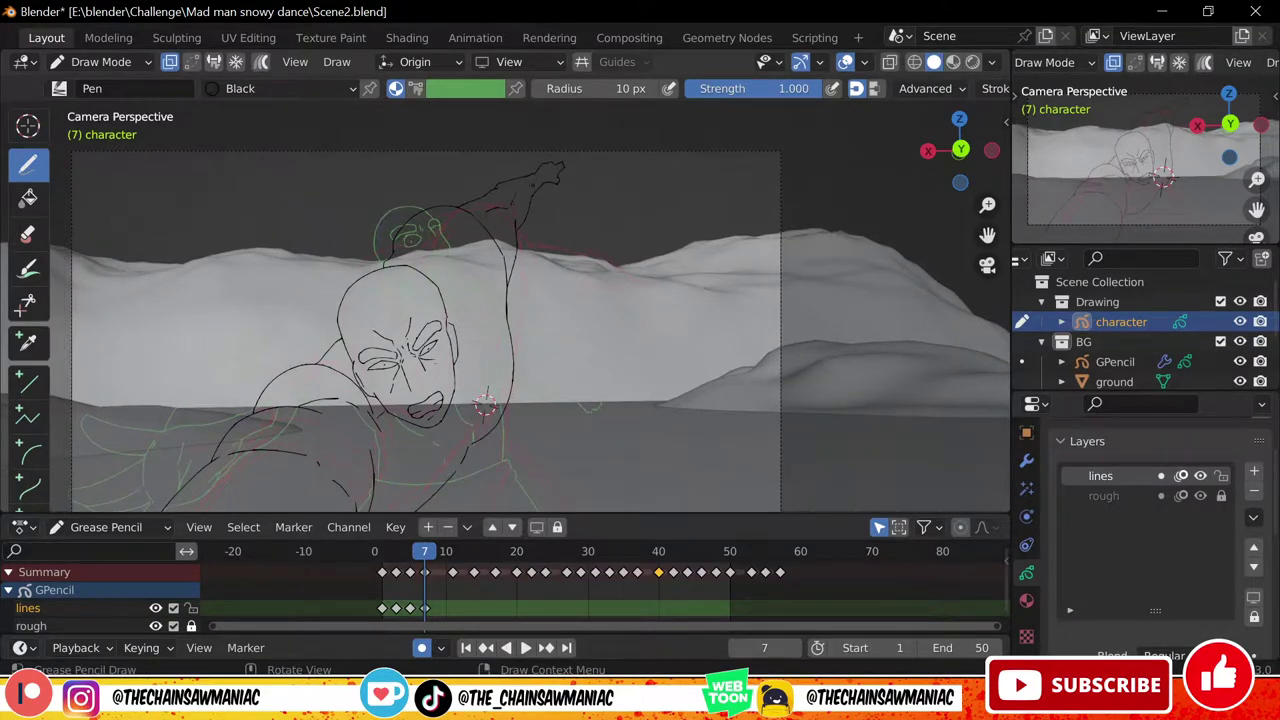
pyautogui.keyDown('shift'); pyautogui.moveTo(484, 404); pyautogui.dragTo(513, 390, button='middle'); pyautogui.keyUp('shift')
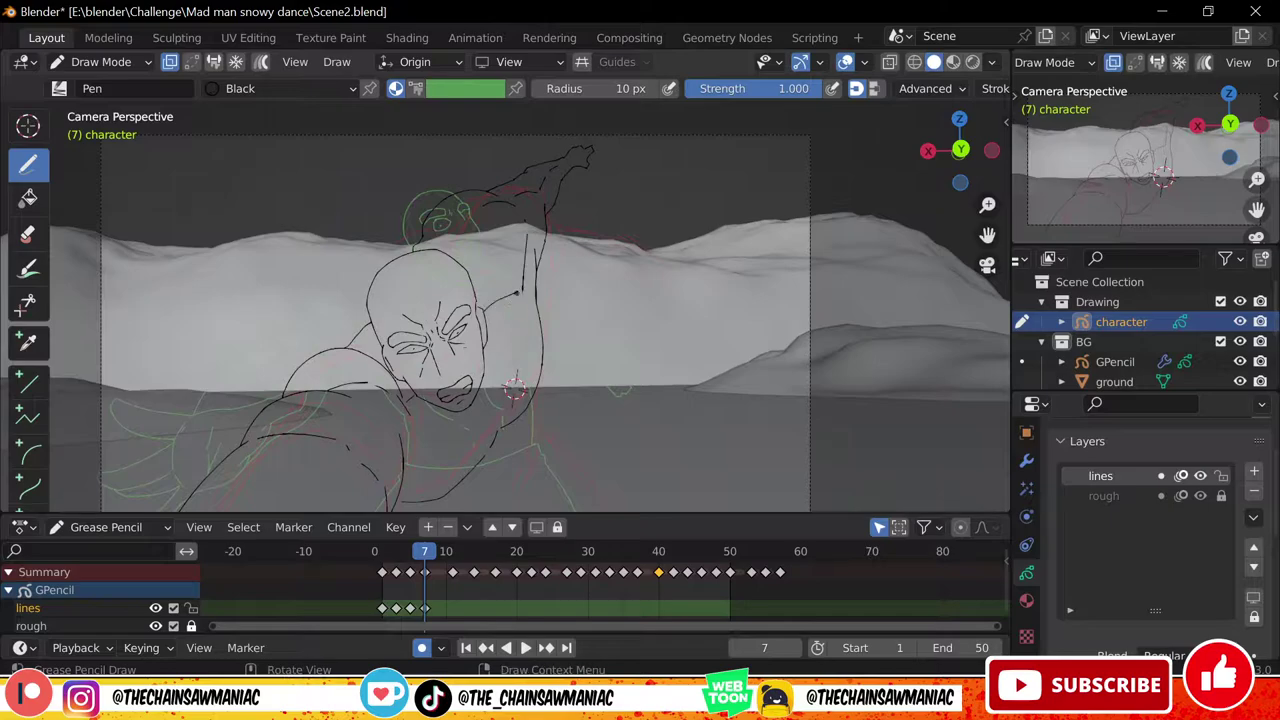
pyautogui.moveTo(501, 288); pyautogui.dragTo(462, 240)
# Check the motion in playback and draw the lower torso curve and flaring side contour on frame 7
pyautogui.keyDown('shift'); pyautogui.moveTo(470, 330); pyautogui.dragTo(464, 260, button='middle'); pyautogui.keyUp('shift')
pyautogui.keyDown('ctrl'); pyautogui.moveTo(464, 260); pyautogui.dragTo(460, 340, button='middle'); pyautogui.keyUp('ctrl')
pyautogui.press('space')
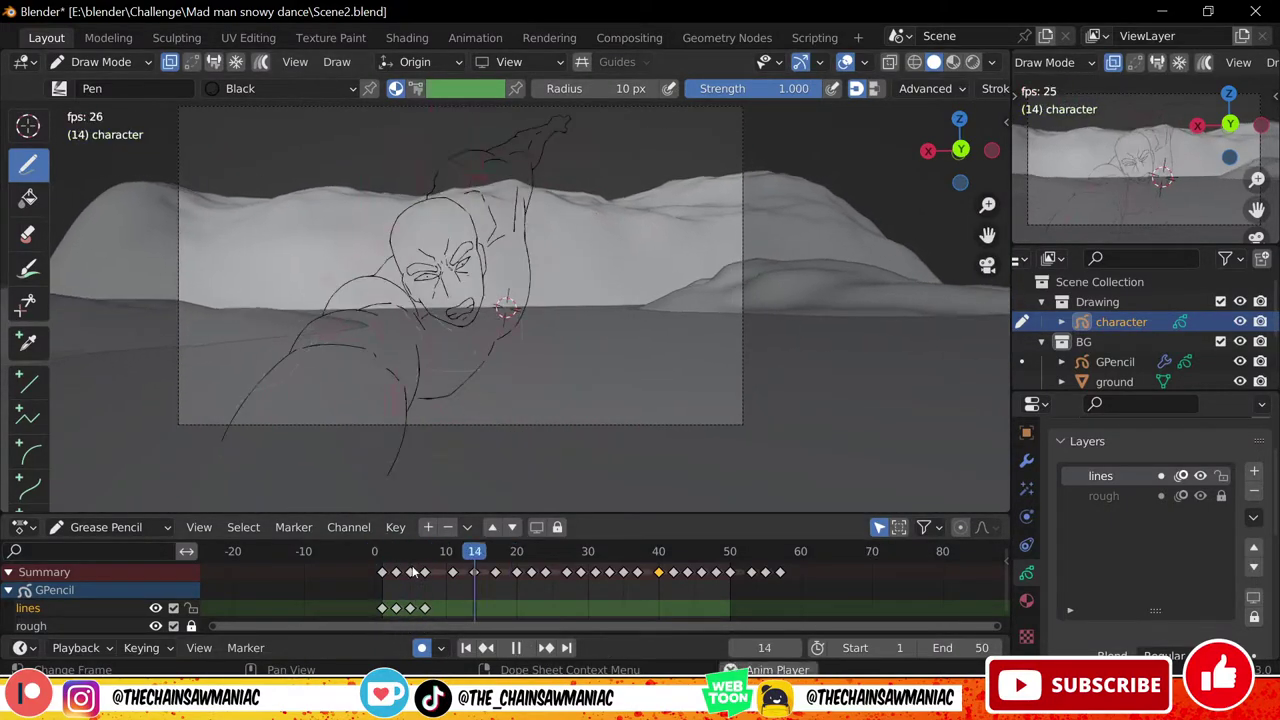
pyautogui.press('Escape')
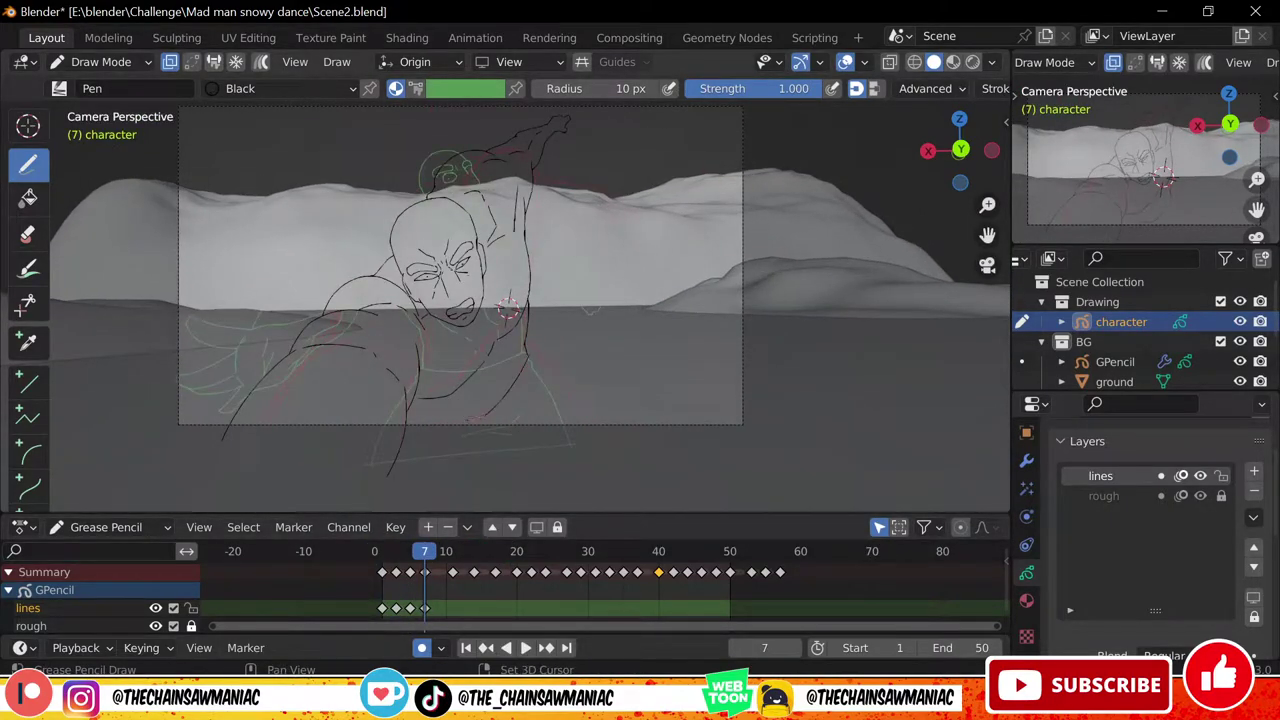
pyautogui.moveTo(476, 418); pyautogui.dragTo(415, 398)
pyautogui.moveTo(527, 348); pyautogui.dragTo(613, 445)
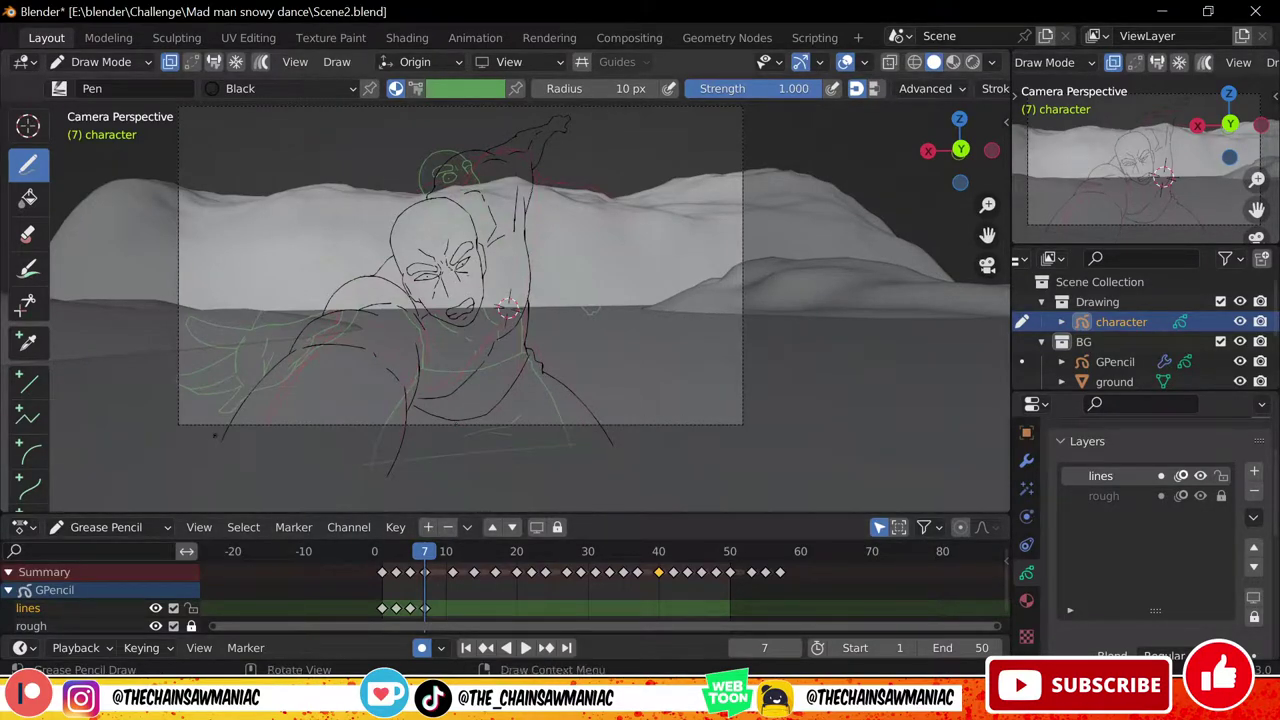
# Insert a blank keyframe at frame 11 on the lines layer for the next pose
pyautogui.moveTo(418, 555); pyautogui.dragTo(452, 591)
pyautogui.hotkey('shift', 'i')
pyautogui.keyDown('shift'); pyautogui.moveTo(613, 287); pyautogui.dragTo(767, 356, button='middle'); pyautogui.keyUp('shift')
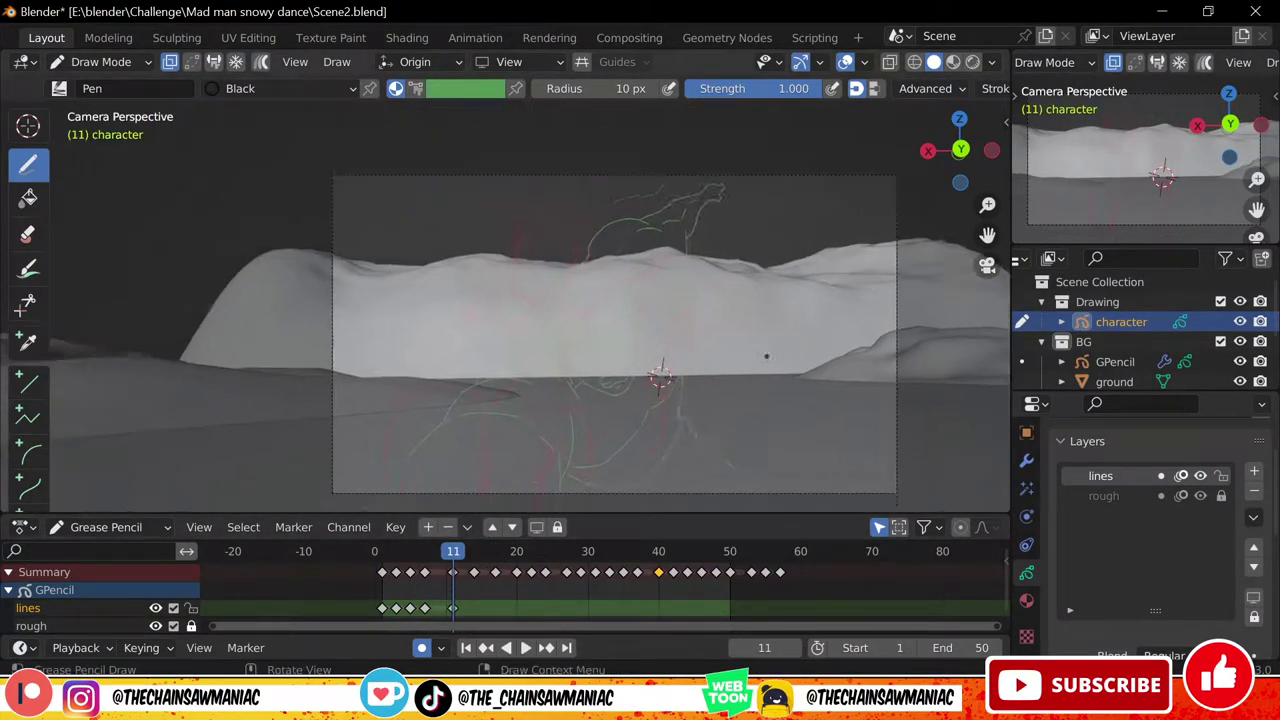
pyautogui.scroll(5, 607, 262)
pyautogui.keyDown('shift'); pyautogui.moveTo(607, 262); pyautogui.dragTo(764, 303, button='middle'); pyautogui.keyUp('shift')
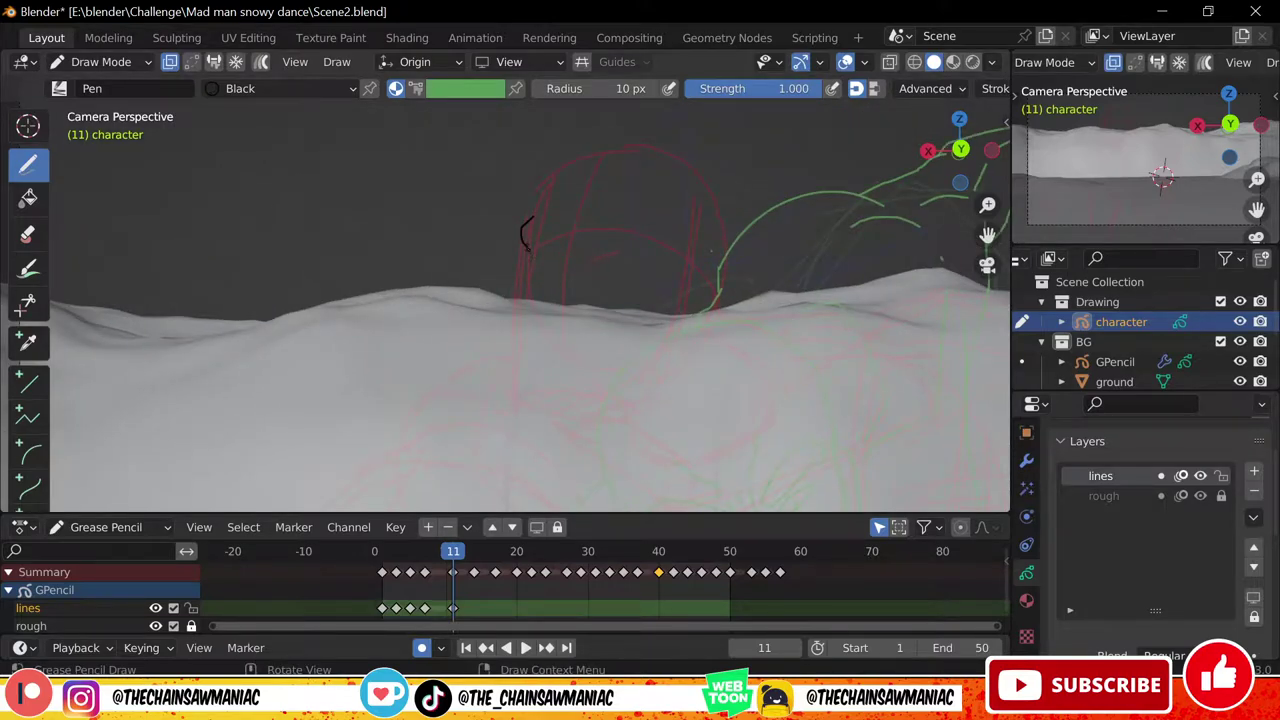
# Draw the front contour of the frame 11 face from the brow down to the chin
pyautogui.hotkey('ctrl', 'z')
pyautogui.moveTo(528, 263)
pyautogui.mouseDown()
pyautogui.moveTo(522, 379)
pyautogui.moveTo(540, 400)
pyautogui.mouseUp()
pyautogui.hotkey('ctrl', 'z')
pyautogui.keyDown('shift'); pyautogui.moveTo(577, 394); pyautogui.dragTo(506, 398, button='middle'); pyautogui.keyUp('shift')
pyautogui.moveTo(449, 290)
pyautogui.keyDown('shift'); pyautogui.mouseDown()
pyautogui.moveTo(471, 443)
pyautogui.moveTo(457, 367)
pyautogui.moveTo(446, 398)
pyautogui.mouseUp(); pyautogui.keyUp('shift')
pyautogui.hotkey('ctrl', 'z')
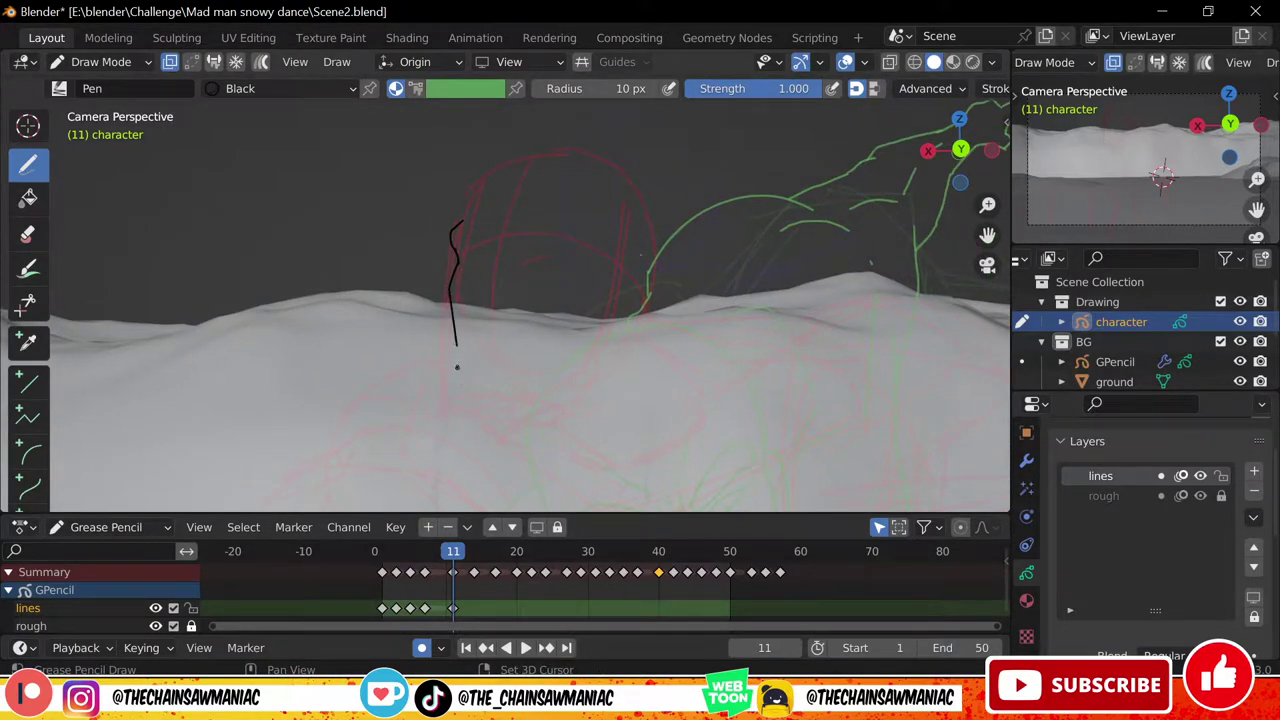
pyautogui.hotkey('ctrl', 'z')
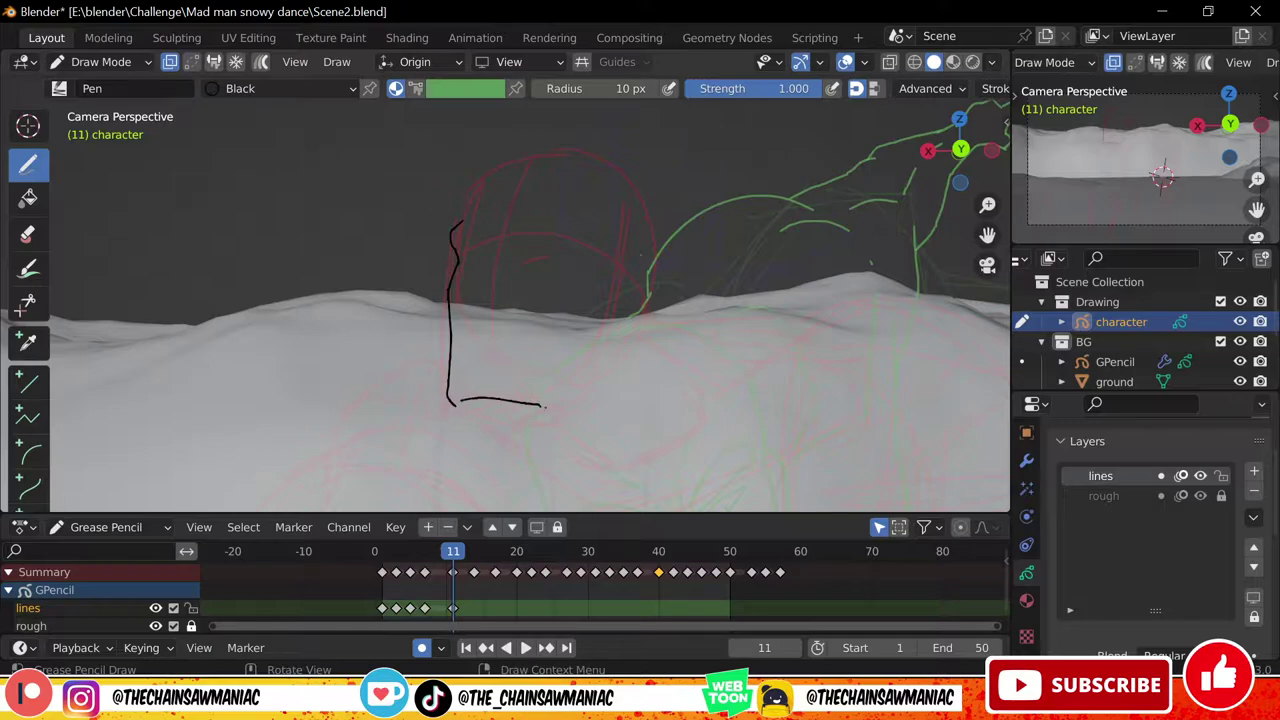
# Draw the angled jawline up from the chin and the narrow ear at its end
pyautogui.keyDown('shift'); pyautogui.moveTo(544, 405); pyautogui.dragTo(590, 375); pyautogui.keyUp('shift')
pyautogui.keyDown('shift'); pyautogui.moveTo(594, 372); pyautogui.dragTo(609, 350); pyautogui.keyUp('shift')
pyautogui.moveTo(613, 350)
pyautogui.keyDown('shift'); pyautogui.mouseDown()
pyautogui.moveTo(626, 335)
pyautogui.moveTo(610, 327)
pyautogui.mouseUp(); pyautogui.keyUp('shift')
pyautogui.hotkey('ctrl', 'z')
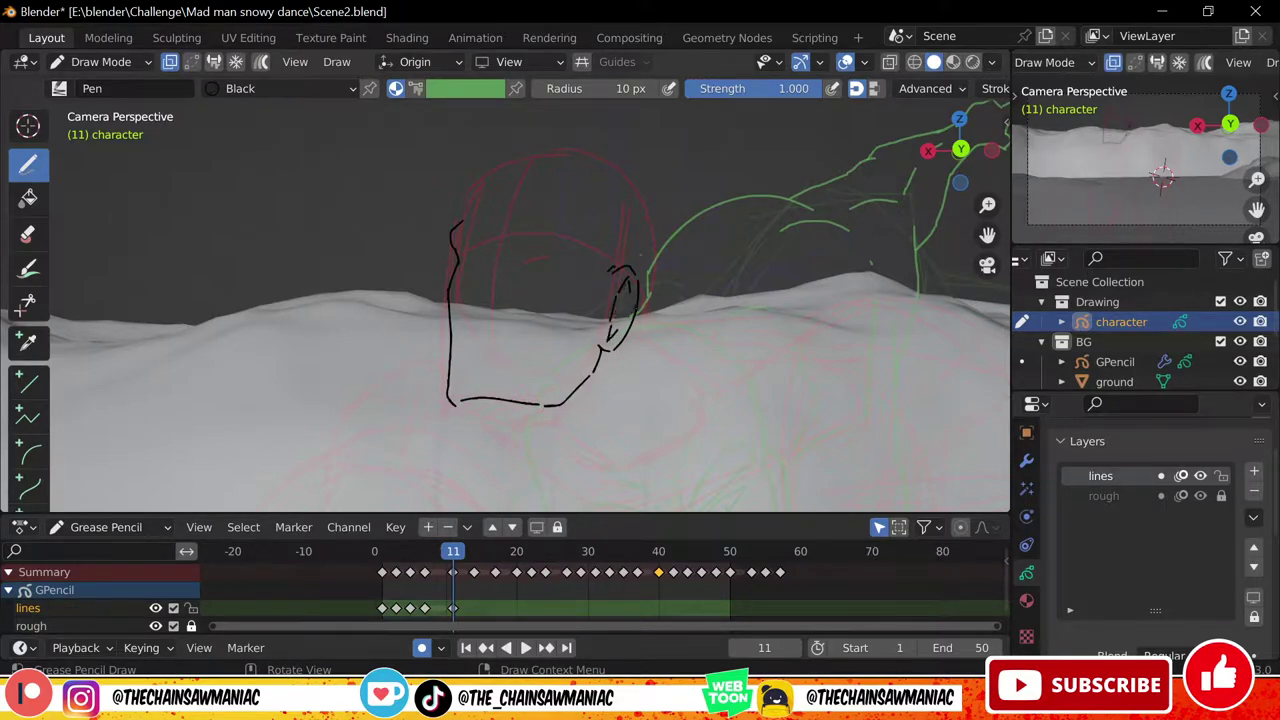
# Draw the brow ridge at the face's front edge, the arched eyebrow, the eye and the nose line
pyautogui.keyDown('shift'); pyautogui.moveTo(580, 207); pyautogui.dragTo(498, 210, button='middle'); pyautogui.keyUp('shift')
pyautogui.moveTo(498, 210)
pyautogui.keyDown('ctrl'); pyautogui.mouseDown(button='middle')
pyautogui.moveTo(498, 235)
pyautogui.moveTo(498, 185)
pyautogui.mouseUp(button='middle'); pyautogui.keyUp('ctrl')
pyautogui.moveTo(356, 254); pyautogui.dragTo(378, 252)
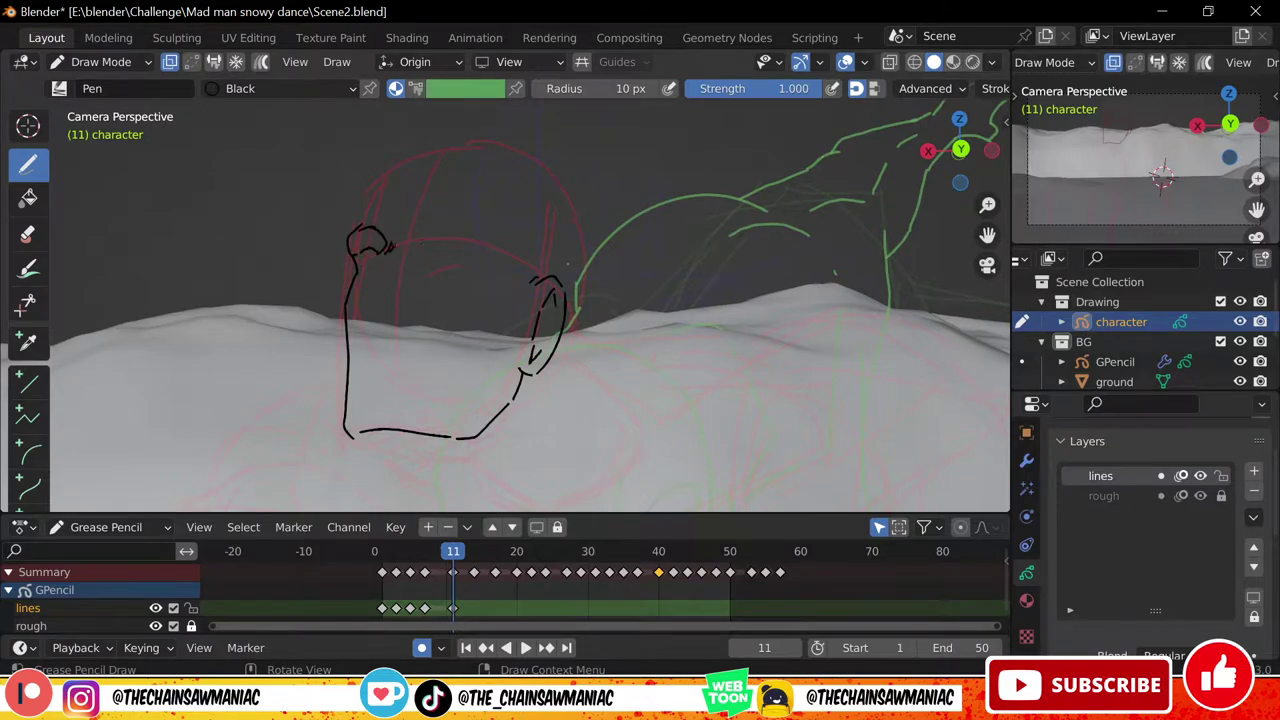
pyautogui.hotkey('ctrl', 'z')
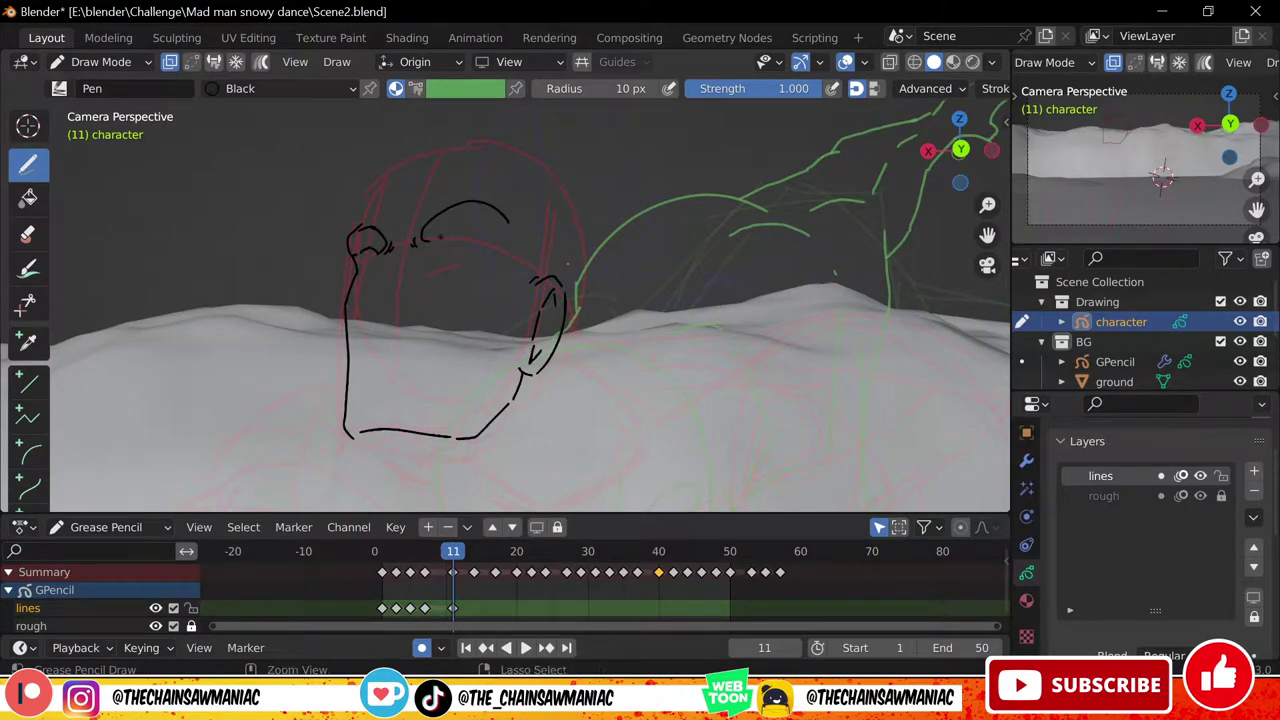
pyautogui.scroll(-2, 505, 235)
pyautogui.moveTo(426, 241)
pyautogui.mouseDown()
pyautogui.moveTo(508, 224)
pyautogui.moveTo(481, 250)
pyautogui.mouseUp()
pyautogui.scroll(3, 422, 253)
pyautogui.click(453, 255)
pyautogui.scroll(-3, 556, 280)
pyautogui.moveTo(416, 255)
pyautogui.mouseDown()
pyautogui.moveTo(480, 254)
pyautogui.moveTo(401, 304)
pyautogui.moveTo(412, 344)
pyautogui.moveTo(460, 369)
pyautogui.mouseUp()
# Draw the rounded skull outline and small open mouth of the frame 11 head, comparing with the preceding frames
pyautogui.press('Left')
pyautogui.press('Left')
pyautogui.press('Right')
pyautogui.press('Right')
pyautogui.scroll(3, 505, 269)
pyautogui.scroll(-3, 533, 338)
pyautogui.scroll(2, 533, 338)
pyautogui.keyDown('shift'); pyautogui.moveTo(533, 338); pyautogui.dragTo(554, 380, button='middle'); pyautogui.keyUp('shift')
pyautogui.moveTo(428, 261); pyautogui.dragTo(454, 211)
pyautogui.moveTo(456, 208); pyautogui.dragTo(524, 182)
pyautogui.hotkey('ctrl', 'z')
pyautogui.hotkey('ctrl', 'z')
pyautogui.hotkey('ctrl', 'z')
pyautogui.scroll(-4, 631, 366)
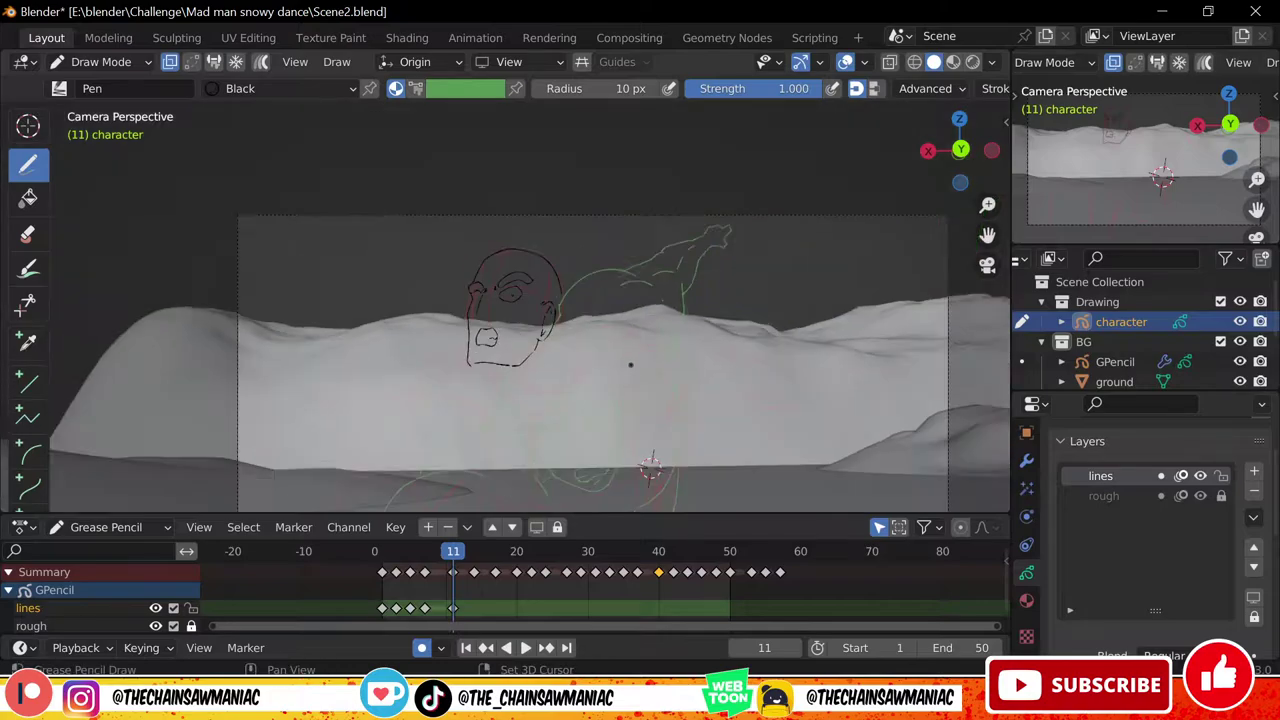
pyautogui.keyDown('shift'); pyautogui.moveTo(631, 366); pyautogui.dragTo(662, 298, button='middle'); pyautogui.keyUp('shift')
pyautogui.scroll(1, 677, 246)
pyautogui.scroll(1, 677, 246)
pyautogui.moveTo(564, 102); pyautogui.dragTo(686, 274)
pyautogui.scroll(-1, 746, 280)
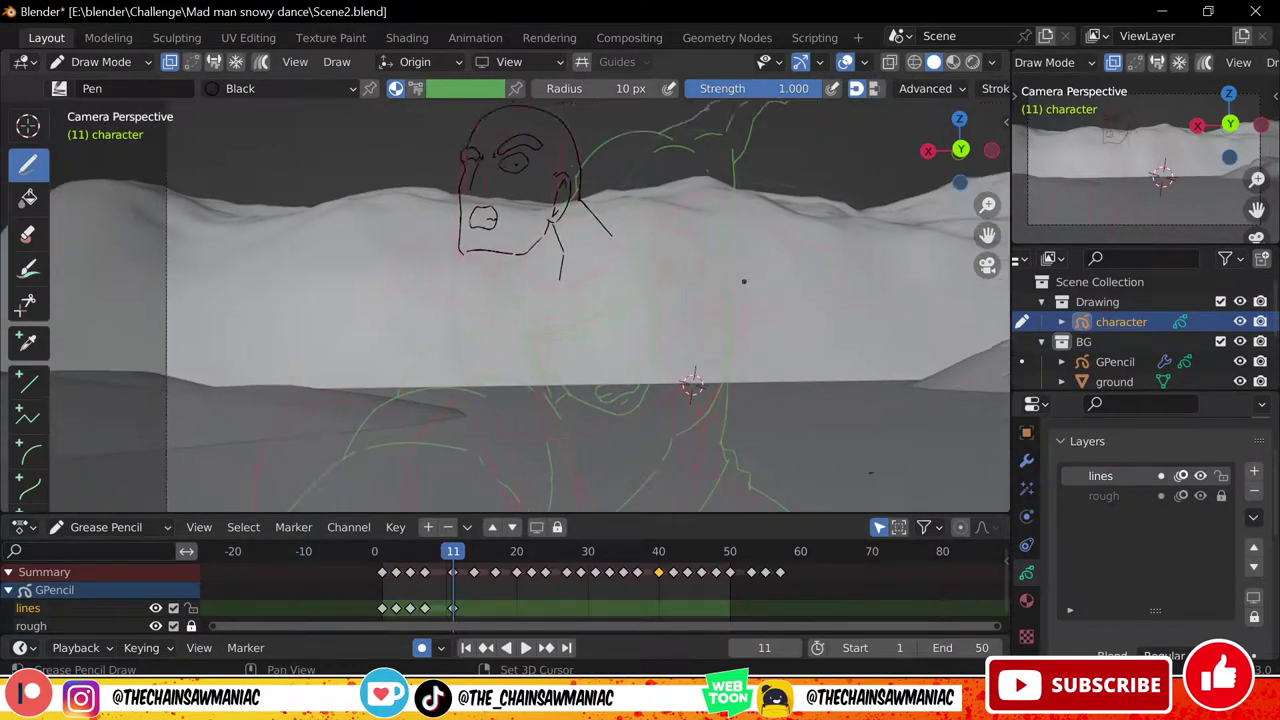
pyautogui.scroll(2, 654, 311)
pyautogui.keyDown('shift'); pyautogui.moveTo(654, 311); pyautogui.dragTo(654, 403, button='middle'); pyautogui.keyUp('shift')
pyautogui.hotkey('ctrl', 'z')
pyautogui.hotkey('ctrl', 'z')
# Draw the back of the neck, the neck muscle line and the long line from the chin to the collarbone
pyautogui.moveTo(563, 173); pyautogui.dragTo(549, 249)
pyautogui.moveTo(359, 327); pyautogui.dragTo(439, 356)
pyautogui.keyDown('shift'); pyautogui.moveTo(724, 293); pyautogui.dragTo(766, 213, button='middle'); pyautogui.keyUp('shift')
pyautogui.moveTo(480, 273); pyautogui.dragTo(589, 322)
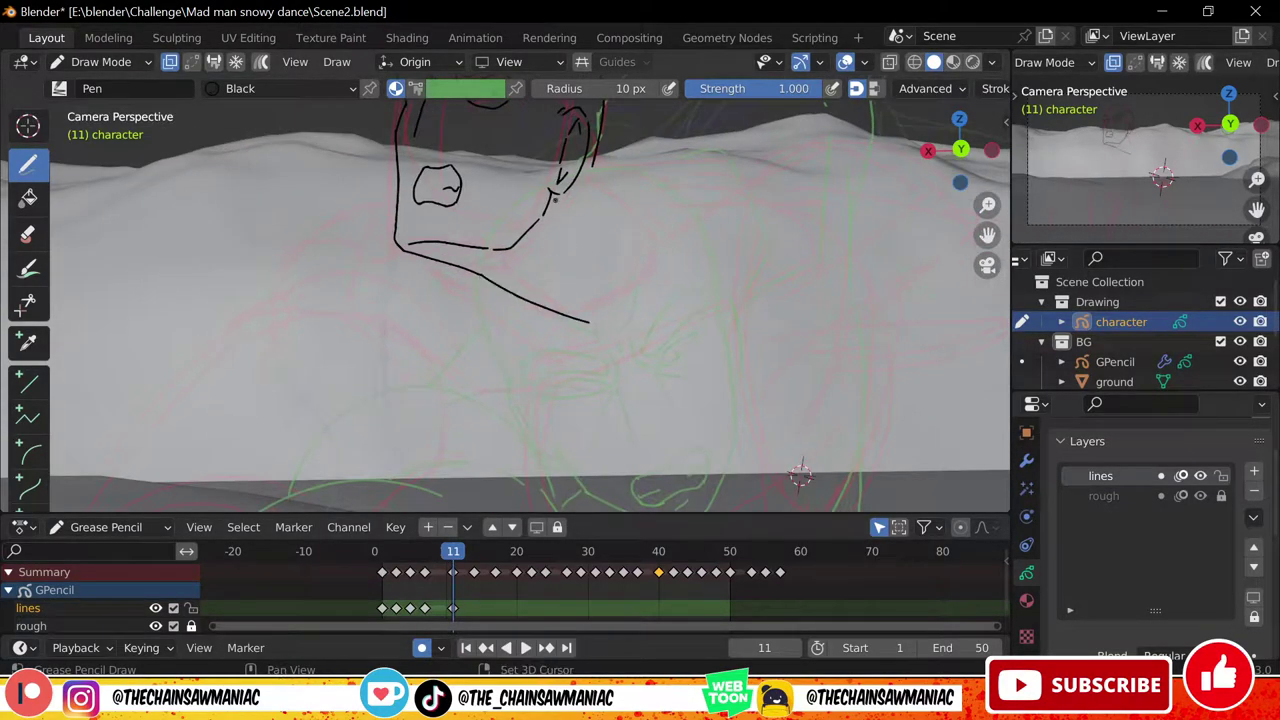
pyautogui.moveTo(555, 199); pyautogui.dragTo(592, 262)
pyautogui.moveTo(605, 289); pyautogui.dragTo(609, 315)
pyautogui.moveTo(597, 156)
pyautogui.mouseDown()
pyautogui.moveTo(643, 190)
pyautogui.moveTo(662, 240)
pyautogui.mouseUp()
pyautogui.scroll(-3, 664, 245)
pyautogui.keyDown('shift'); pyautogui.moveTo(600, 290); pyautogui.dragTo(725, 213, button='middle'); pyautogui.keyUp('shift')
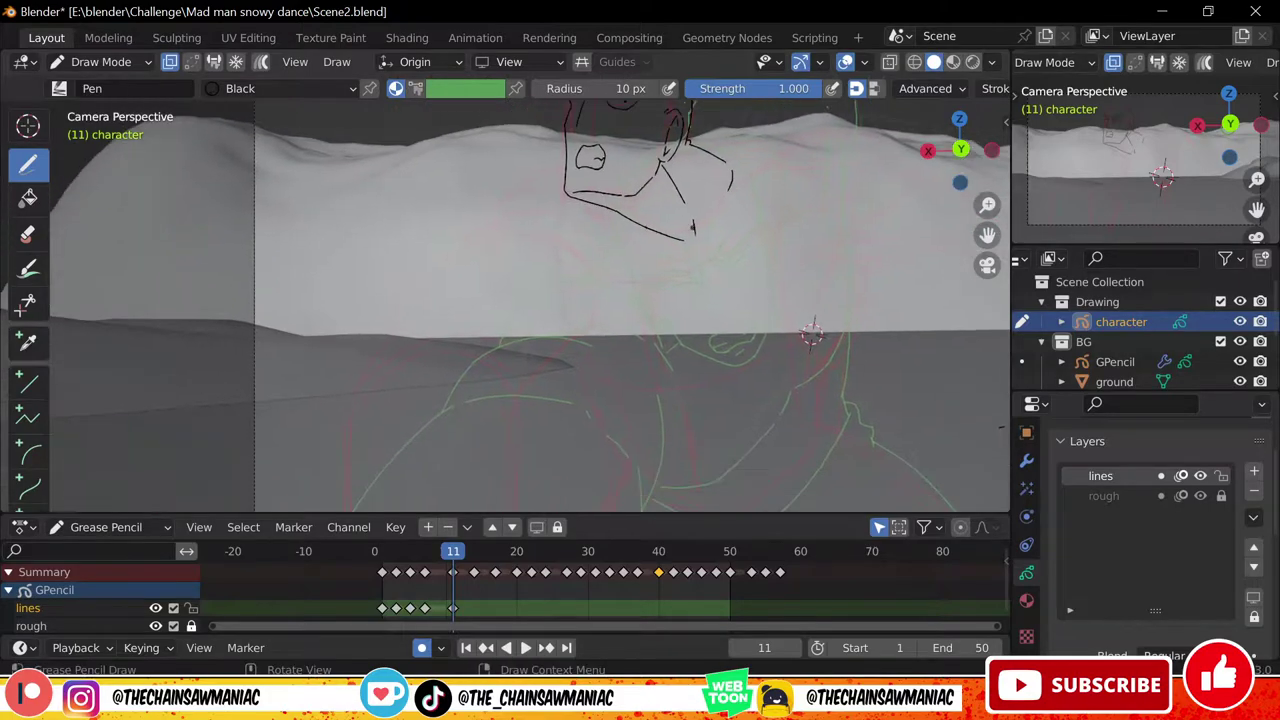
# Draw the near shoulder's top curve and the collarbone line, checking the pose against frame 10
pyautogui.moveTo(630, 218); pyautogui.dragTo(500, 221)
pyautogui.hotkey('ctrl', 'z')
pyautogui.moveTo(562, 170)
pyautogui.mouseDown()
pyautogui.moveTo(484, 262)
pyautogui.moveTo(495, 253)
pyautogui.moveTo(486, 231)
pyautogui.mouseUp()
pyautogui.hotkey('ctrl', 'z')
pyautogui.hotkey('ctrl', 'z')
pyautogui.moveTo(628, 218)
pyautogui.mouseDown()
pyautogui.moveTo(654, 262)
pyautogui.moveTo(647, 248)
pyautogui.moveTo(768, 236)
pyautogui.mouseUp()
pyautogui.hotkey('ctrl', 'z')
pyautogui.press('KP_0')
pyautogui.press('KP_0')
pyautogui.press('Left')
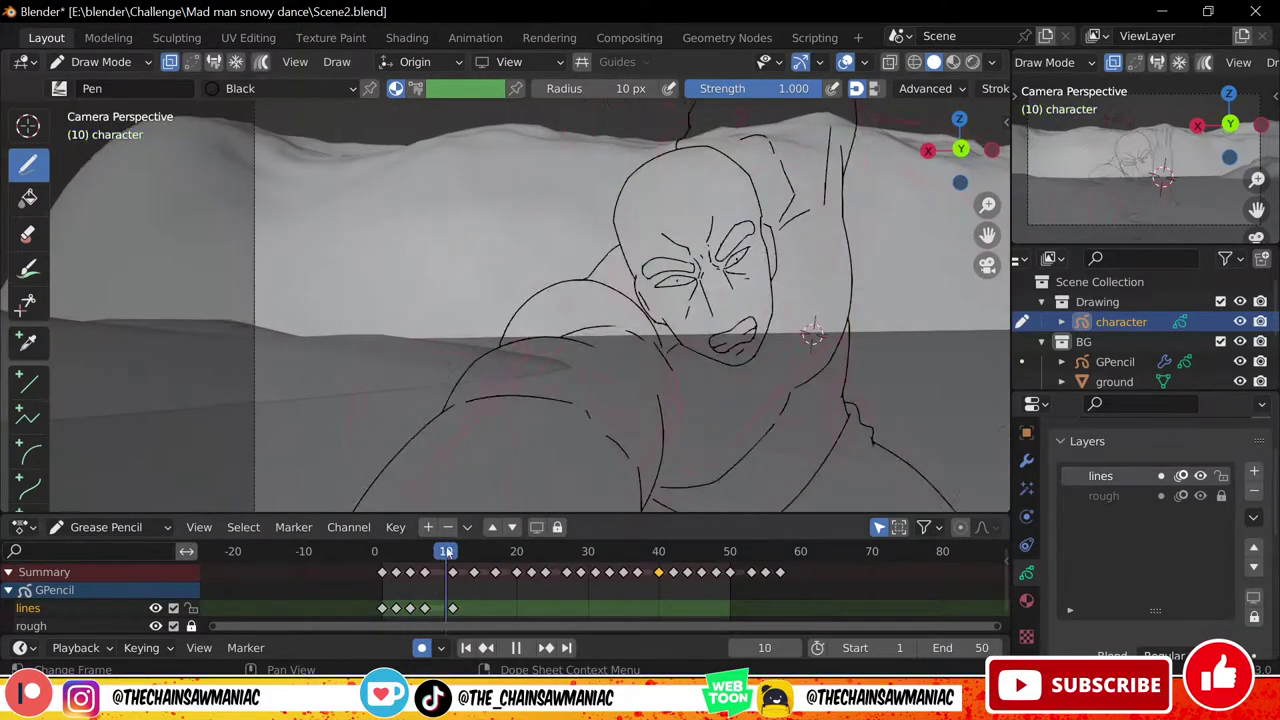
pyautogui.press('Right')
# Draw the outer contour of the near arm from the shoulder down past the camera frame's lower edge
pyautogui.moveTo(486, 231)
pyautogui.mouseDown()
pyautogui.moveTo(416, 299)
pyautogui.moveTo(379, 360)
pyautogui.mouseUp()
pyautogui.hotkey('ctrl', 'z')
pyautogui.scroll(-2, 538, 313)
pyautogui.scroll(1, 538, 313)
pyautogui.keyDown('shift'); pyautogui.moveTo(538, 313); pyautogui.dragTo(557, 285, button='middle'); pyautogui.keyUp('shift')
pyautogui.moveTo(429, 311)
pyautogui.mouseDown()
pyautogui.moveTo(406, 368)
pyautogui.moveTo(408, 459)
pyautogui.mouseUp()
pyautogui.keyDown('shift'); pyautogui.moveTo(580, 398); pyautogui.dragTo(571, 360, button='middle'); pyautogui.keyUp('shift')
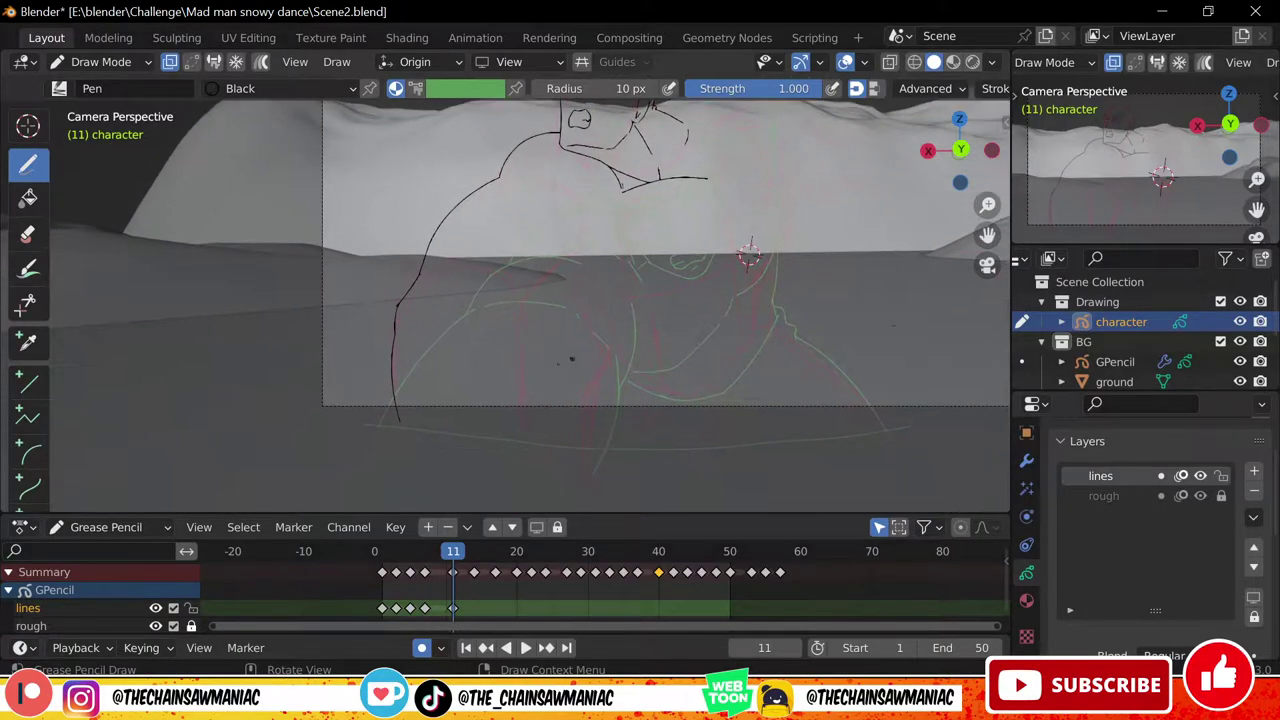
# Draw the near arm's inner contour, the armpit creases, the lower chest curve and the torso side
pyautogui.moveTo(531, 433)
pyautogui.mouseDown()
pyautogui.moveTo(534, 357)
pyautogui.moveTo(496, 295)
pyautogui.mouseUp()
pyautogui.moveTo(519, 312); pyautogui.dragTo(572, 254)
pyautogui.moveTo(551, 202)
pyautogui.mouseDown()
pyautogui.moveTo(608, 209)
pyautogui.moveTo(570, 255)
pyautogui.moveTo(627, 292)
pyautogui.moveTo(737, 260)
pyautogui.mouseUp()
pyautogui.keyDown('shift'); pyautogui.moveTo(768, 227); pyautogui.dragTo(708, 262, button='middle'); pyautogui.keyUp('shift')
pyautogui.moveTo(495, 313); pyautogui.dragTo(557, 404)
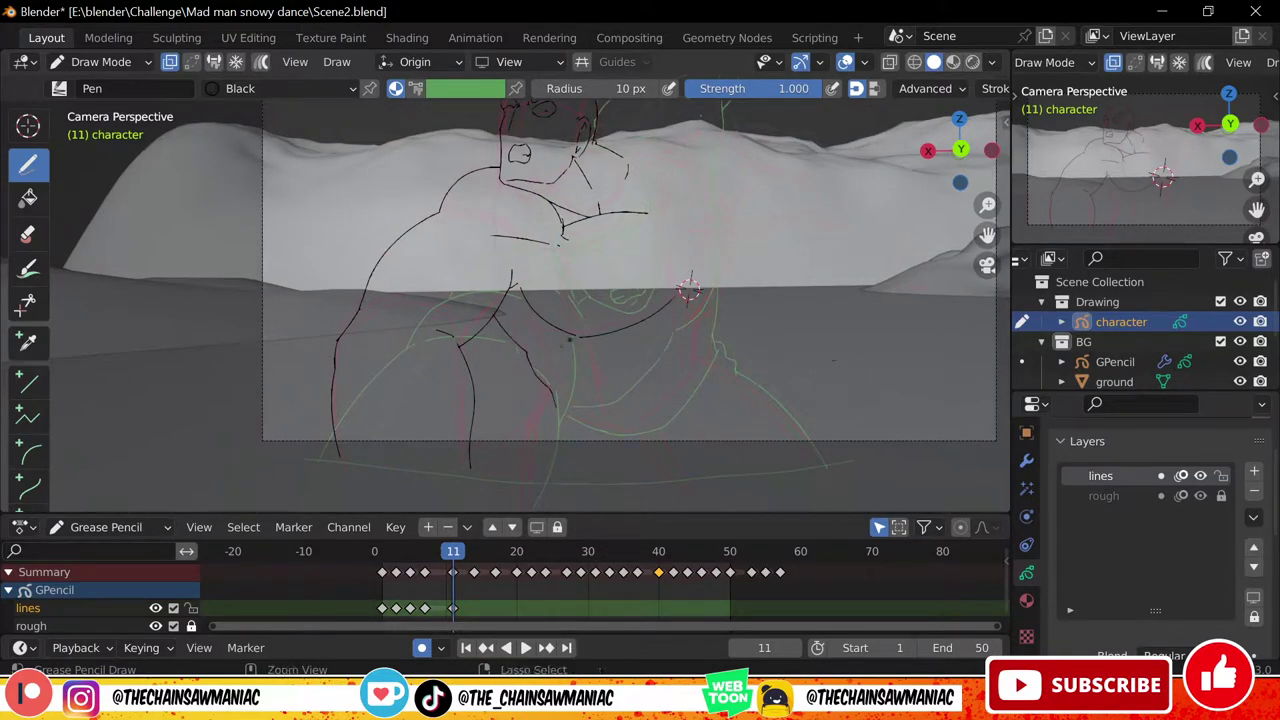
# Draw the lower torso curve sweeping up from the waist to the far side of the chest
pyautogui.keyDown('shift'); pyautogui.moveTo(571, 390); pyautogui.dragTo(503, 448, button='middle'); pyautogui.keyUp('shift')
pyautogui.moveTo(488, 461)
pyautogui.mouseDown()
pyautogui.moveTo(600, 469)
pyautogui.moveTo(648, 347)
pyautogui.mouseUp()
pyautogui.keyDown('shift'); pyautogui.moveTo(651, 359); pyautogui.dragTo(627, 381, button='middle'); pyautogui.keyUp('shift')
pyautogui.keyDown('shift'); pyautogui.moveTo(637, 336); pyautogui.dragTo(877, 242, button='right'); pyautogui.keyUp('shift')
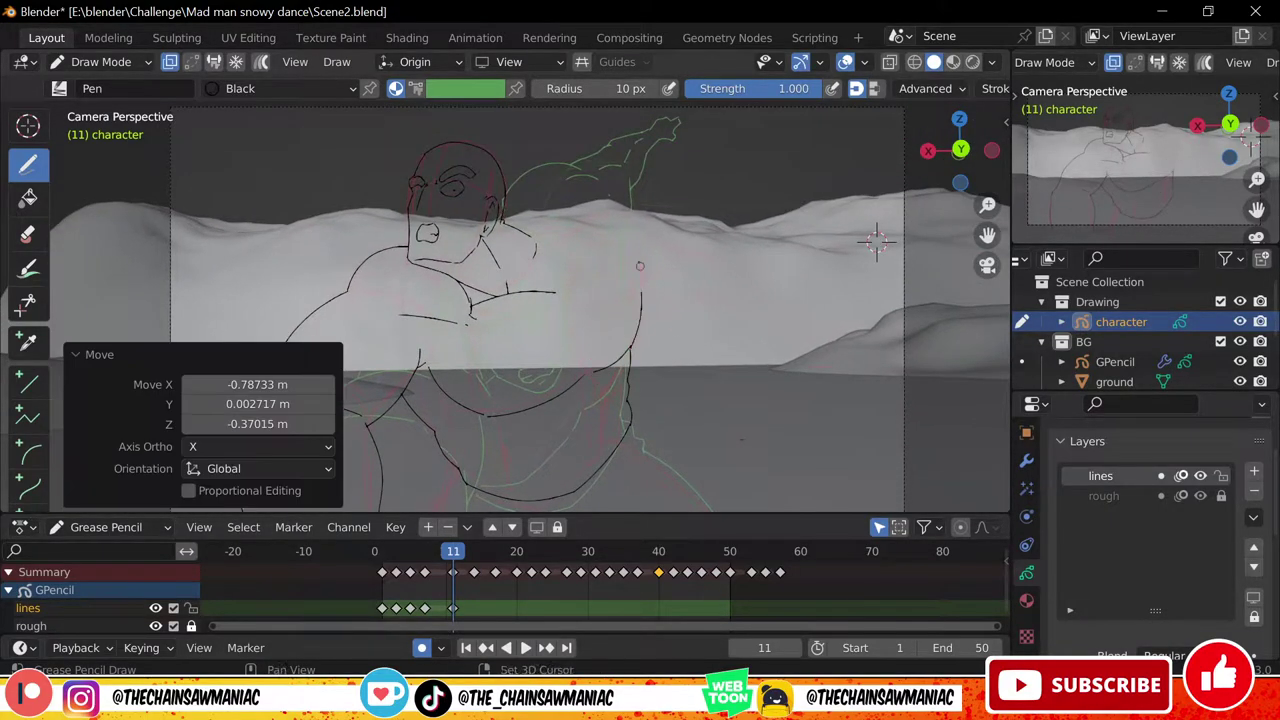
# Draw the far chest's rounded outer curve, the neck-to-far-shoulder line and the crease strokes inside the chest on frame 11
pyautogui.moveTo(630, 348); pyautogui.dragTo(614, 247)
pyautogui.moveTo(503, 223)
pyautogui.mouseDown()
pyautogui.moveTo(626, 211)
pyautogui.moveTo(664, 238)
pyautogui.moveTo(597, 239)
pyautogui.mouseUp()
pyautogui.moveTo(590, 240)
pyautogui.mouseDown()
pyautogui.moveTo(562, 276)
pyautogui.moveTo(623, 258)
pyautogui.mouseUp()
pyautogui.moveTo(561, 290); pyautogui.dragTo(577, 322)
pyautogui.moveTo(583, 341); pyautogui.dragTo(585, 364)
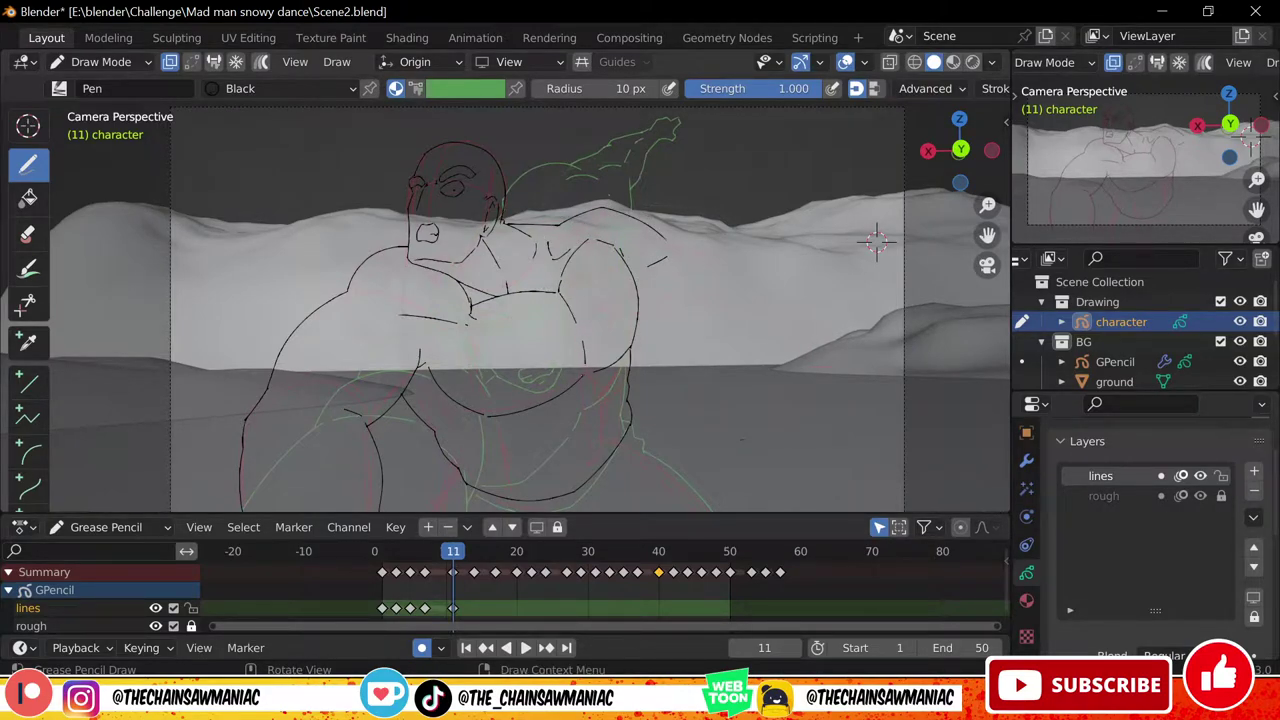
# Redraw the far arm's upper and lower contours and extend the forearm down to the hand
pyautogui.keyDown('shift'); pyautogui.moveTo(876, 241); pyautogui.dragTo(815, 275, button='middle'); pyautogui.keyUp('shift')
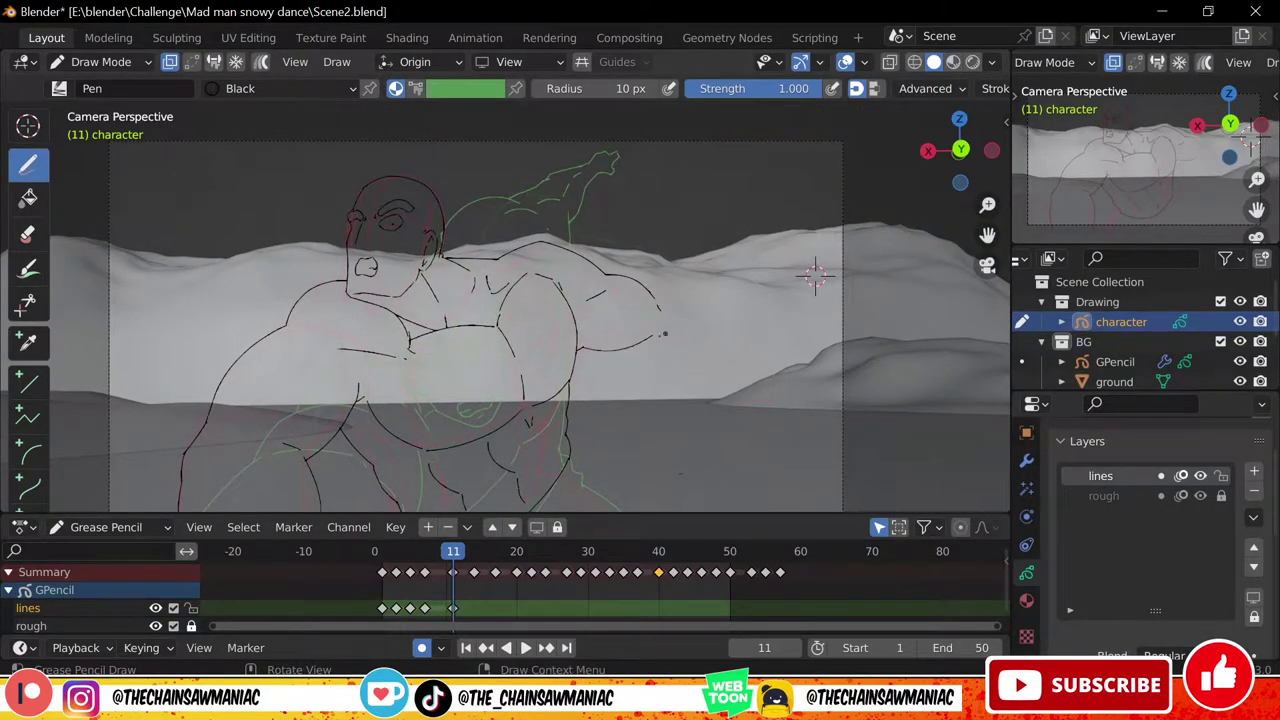
pyautogui.hotkey('ctrl', 'z')
pyautogui.hotkey('ctrl', 'z')
pyautogui.moveTo(605, 272); pyautogui.dragTo(672, 295)
pyautogui.moveTo(578, 348)
pyautogui.mouseDown()
pyautogui.moveTo(675, 335)
pyautogui.moveTo(702, 358)
pyautogui.mouseUp()
pyautogui.keyDown('shift'); pyautogui.moveTo(657, 288); pyautogui.dragTo(747, 346); pyautogui.keyUp('shift')
pyautogui.moveTo(700, 358)
pyautogui.mouseDown()
pyautogui.moveTo(739, 376)
pyautogui.moveTo(746, 404)
pyautogui.mouseUp()
pyautogui.moveTo(746, 403); pyautogui.dragTo(773, 376)
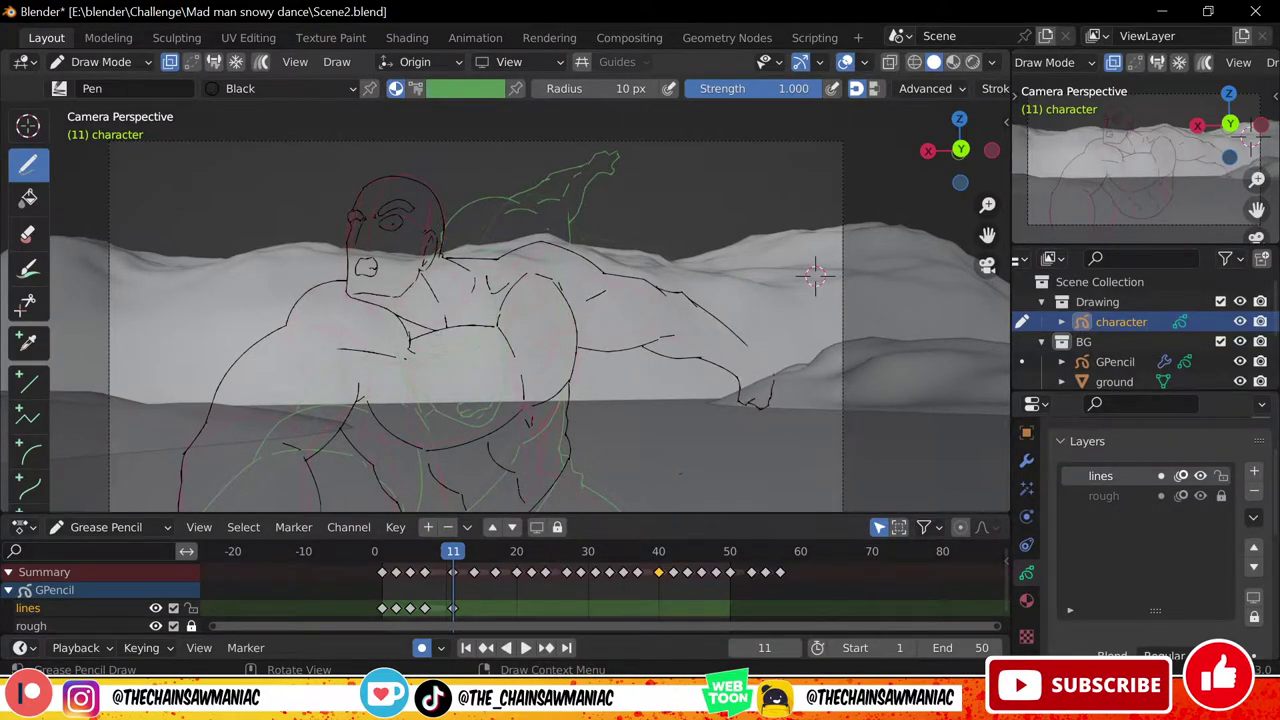
# On frame 14, draw the curve over the shoulders and the torso's back contour down to the waist
pyautogui.scroll(-2, 795, 361)
pyautogui.press('space')
pyautogui.keyDown('ctrl'); pyautogui.moveTo(592, 450); pyautogui.dragTo(575, 325, button='middle'); pyautogui.keyUp('ctrl')
pyautogui.moveTo(444, 277)
pyautogui.mouseDown()
pyautogui.moveTo(360, 345)
pyautogui.moveTo(550, 277)
pyautogui.mouseUp()
pyautogui.keyDown('shift'); pyautogui.moveTo(550, 300); pyautogui.dragTo(607, 257, button='middle'); pyautogui.keyUp('shift')
pyautogui.hotkey('ctrl', 'z')
pyautogui.hotkey('ctrl', 'z')
pyautogui.moveTo(494, 236)
pyautogui.mouseDown()
pyautogui.moveTo(397, 355)
pyautogui.moveTo(442, 475)
pyautogui.mouseUp()
pyautogui.keyDown('shift'); pyautogui.moveTo(561, 292); pyautogui.dragTo(557, 286, button='middle'); pyautogui.keyUp('shift')
# Draw the armpit crease and the chest line sweeping across the torso toward the outstretched arm
pyautogui.moveTo(481, 246); pyautogui.dragTo(472, 278)
pyautogui.moveTo(468, 299); pyautogui.dragTo(403, 351)
pyautogui.moveTo(472, 300)
pyautogui.mouseDown()
pyautogui.moveTo(596, 307)
pyautogui.moveTo(576, 305)
pyautogui.mouseUp()
pyautogui.hotkey('ctrl', 'z')
pyautogui.moveTo(576, 305); pyautogui.dragTo(616, 261)
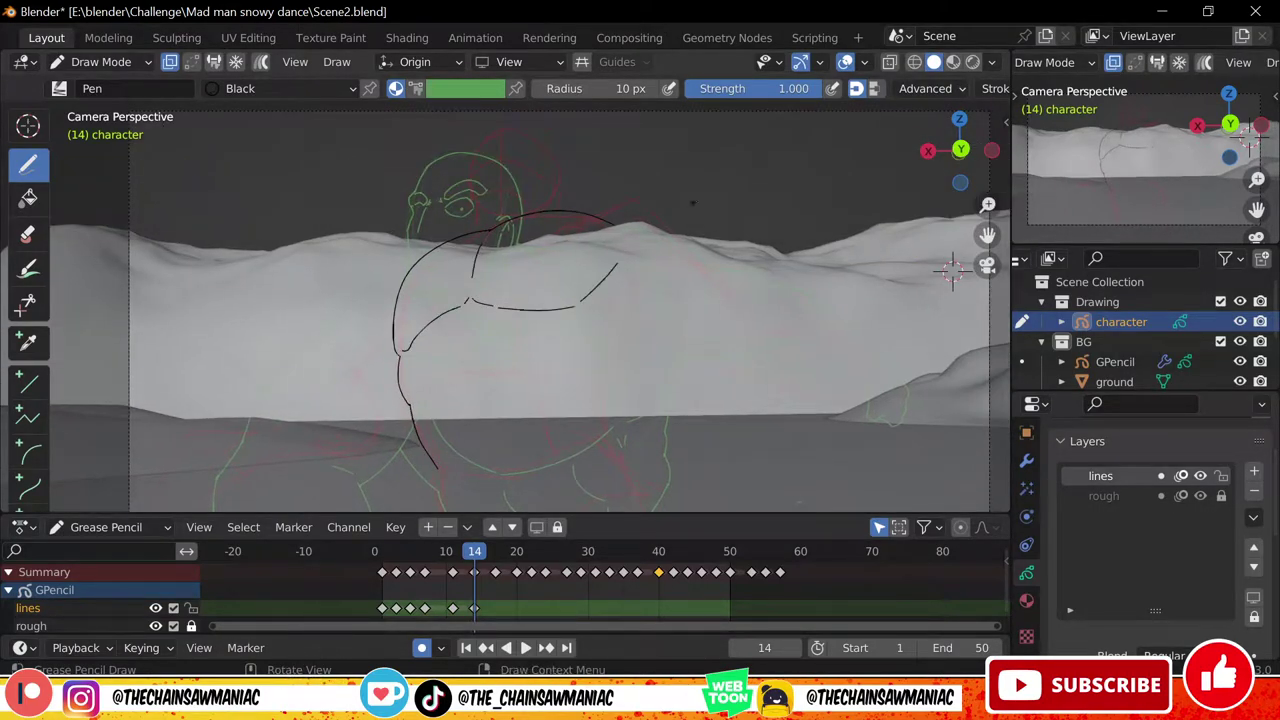
# Draw the outstretched arm's shoulder, armpit crease and upper and lower contours, plus a pointing hand beyond the forearm
pyautogui.moveTo(599, 217)
pyautogui.mouseDown()
pyautogui.moveTo(685, 251)
pyautogui.moveTo(645, 268)
pyautogui.mouseUp()
pyautogui.moveTo(712, 264)
pyautogui.keyDown('shift'); pyautogui.mouseDown(button='middle')
pyautogui.moveTo(636, 243)
pyautogui.moveTo(605, 253)
pyautogui.mouseUp(button='middle'); pyautogui.keyUp('shift')
pyautogui.moveTo(624, 276)
pyautogui.mouseDown()
pyautogui.moveTo(573, 247)
pyautogui.moveTo(642, 308)
pyautogui.mouseUp()
pyautogui.moveTo(503, 291); pyautogui.dragTo(568, 276)
pyautogui.moveTo(514, 288)
pyautogui.mouseDown()
pyautogui.moveTo(558, 325)
pyautogui.moveTo(634, 340)
pyautogui.mouseUp()
pyautogui.hotkey('ctrl', 'z')
pyautogui.moveTo(558, 325); pyautogui.dragTo(622, 344)
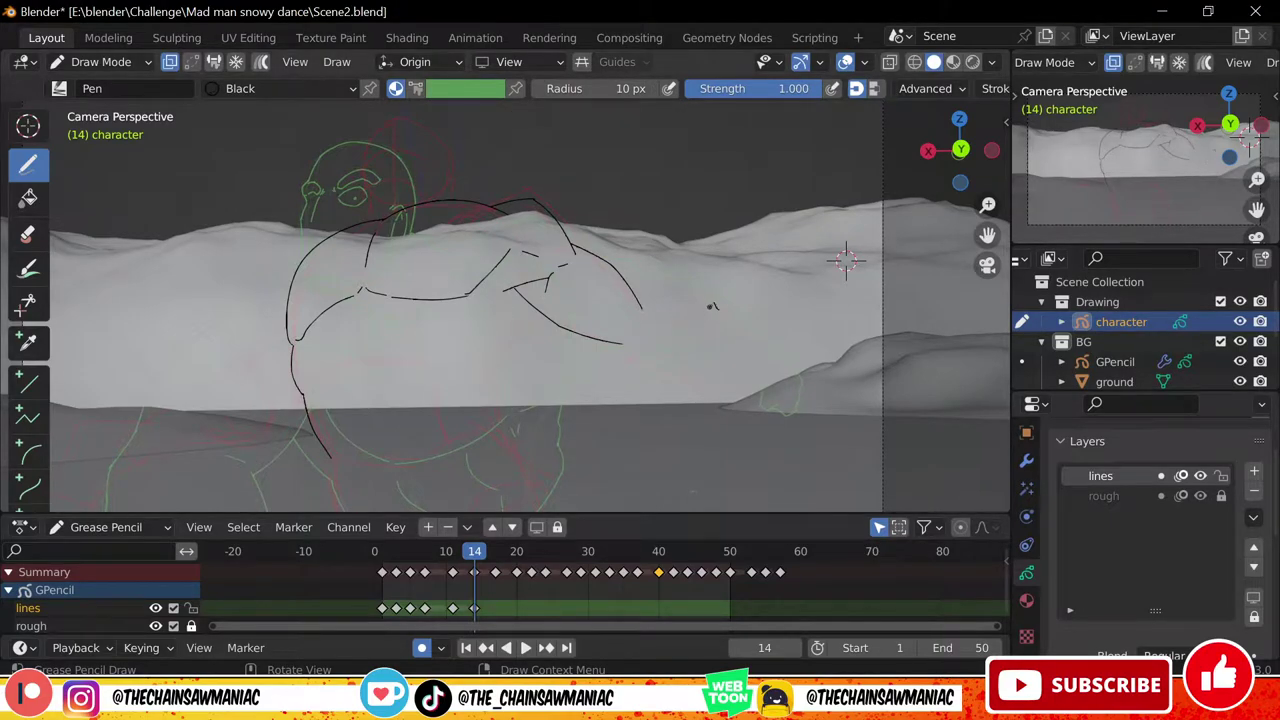
pyautogui.moveTo(707, 332); pyautogui.dragTo(718, 338)
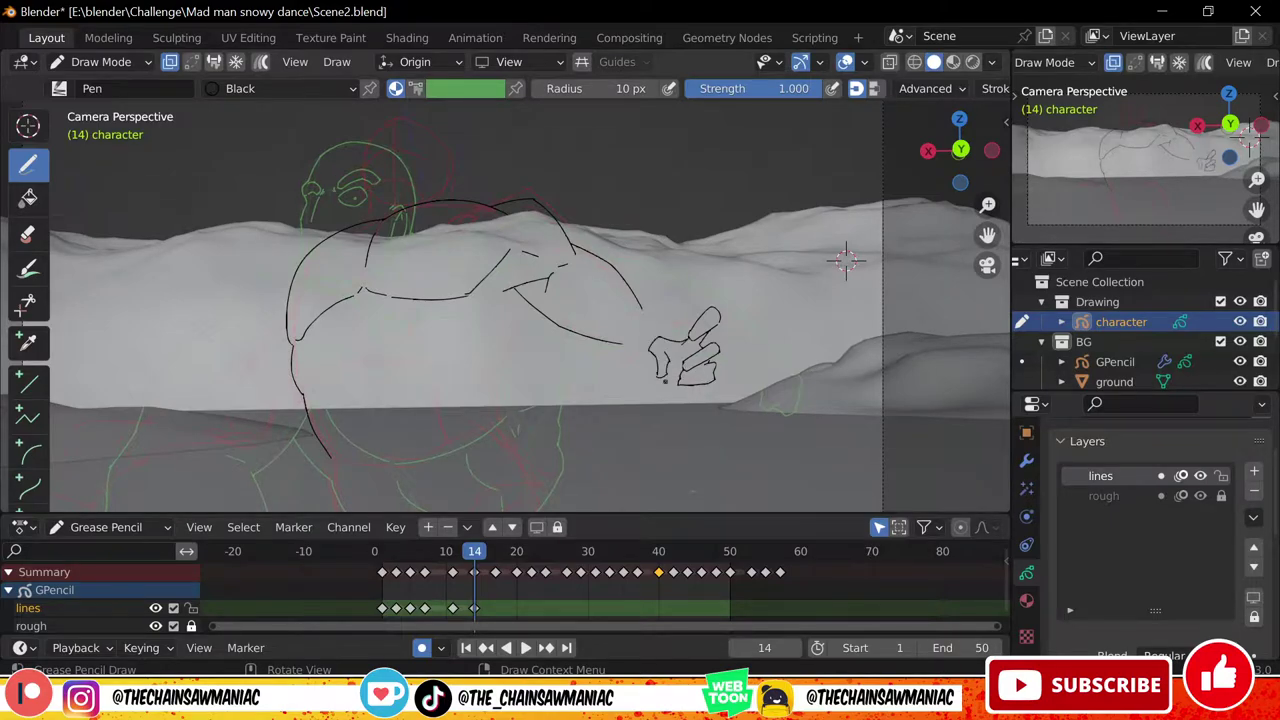
# Select the pointing hand's strokes, turn off proportional editing, then enlarge and reposition the hand
pyautogui.press('Tab')
pyautogui.press('c')
pyautogui.moveTo(733, 320); pyautogui.dragTo(730, 390)
pyautogui.press('s')
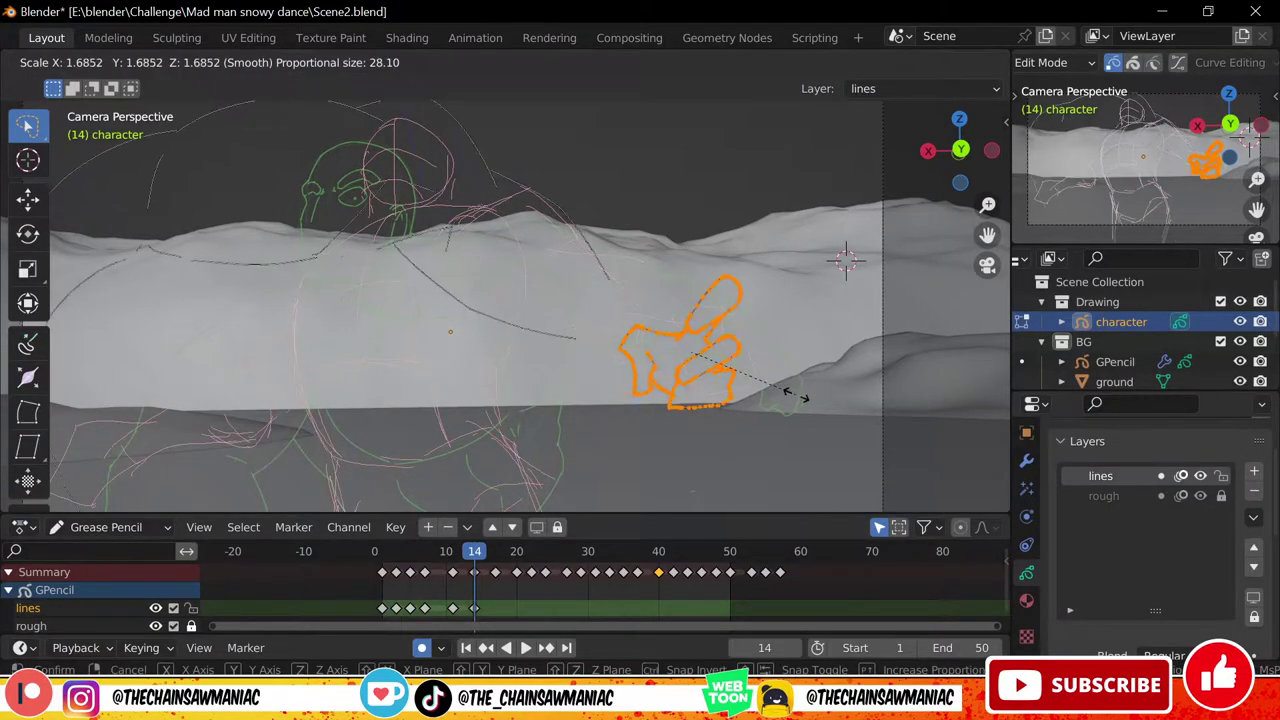
pyautogui.press('o')
pyautogui.press('g')
pyautogui.click(754, 400)
pyautogui.press('s')
pyautogui.click(778, 428)
pyautogui.press('Tab')
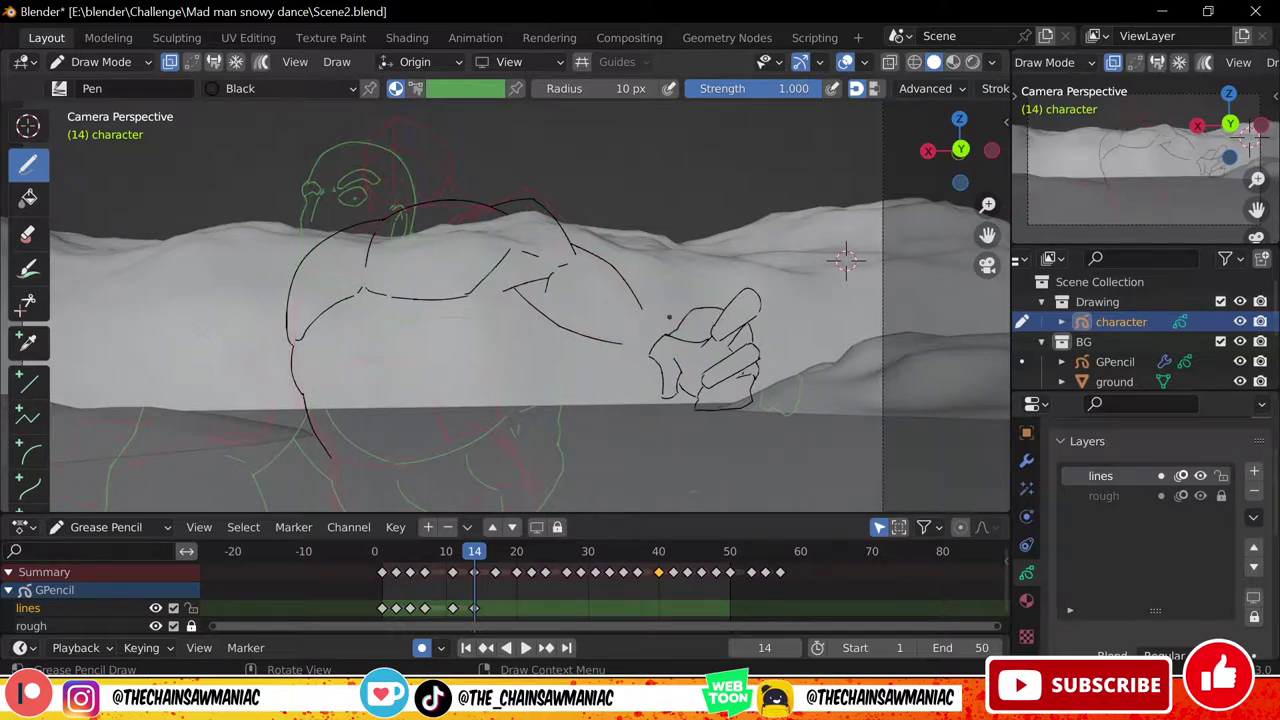
# Move the enlarged hand onto the forearm's end, draw the joining wrist line and compare with the previous frame
pyautogui.press('Tab')
pyautogui.press('g')
pyautogui.click(725, 354)
pyautogui.press('Tab')
pyautogui.moveTo(630, 288); pyautogui.dragTo(678, 313)
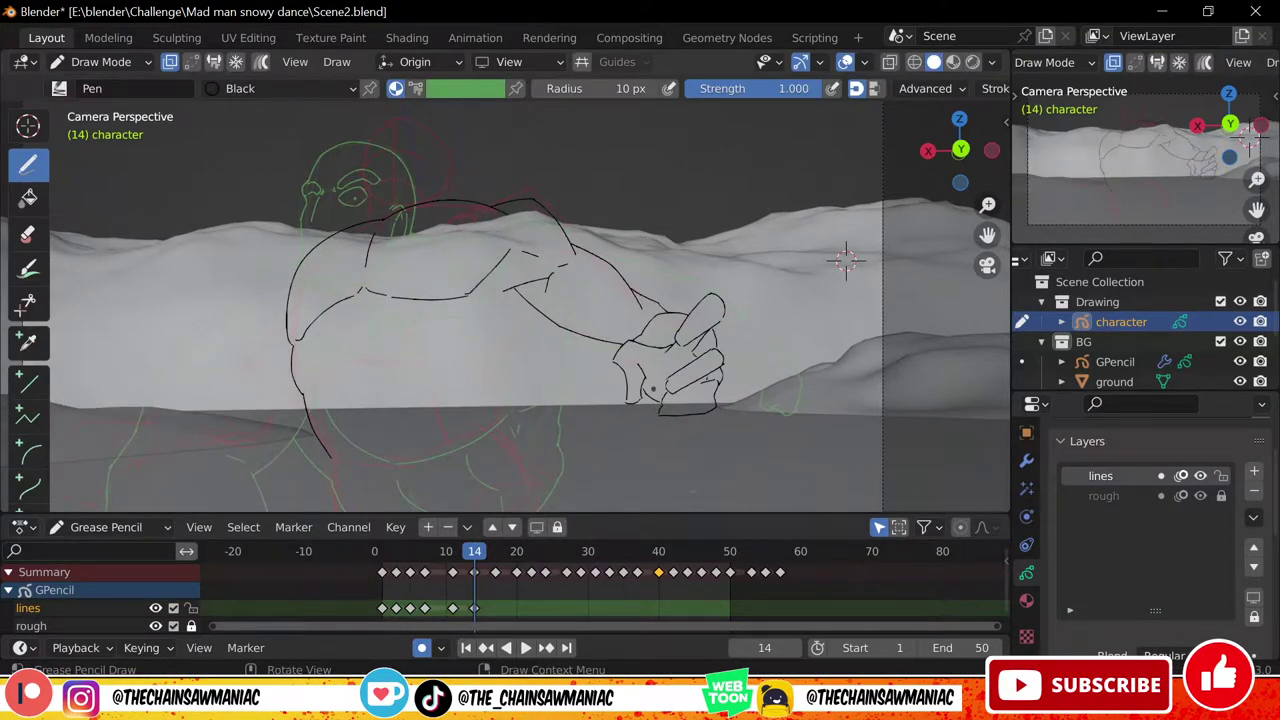
pyautogui.press('Left')
pyautogui.press('Right')
# Draw the torso side below the outstretched arm, the curved waistline and the trouser fold at the hip
pyautogui.scroll(-1, 640, 370)
pyautogui.keyDown('shift'); pyautogui.moveTo(635, 365); pyautogui.dragTo(759, 317, button='middle'); pyautogui.keyUp('shift')
pyautogui.moveTo(671, 267); pyautogui.dragTo(656, 291)
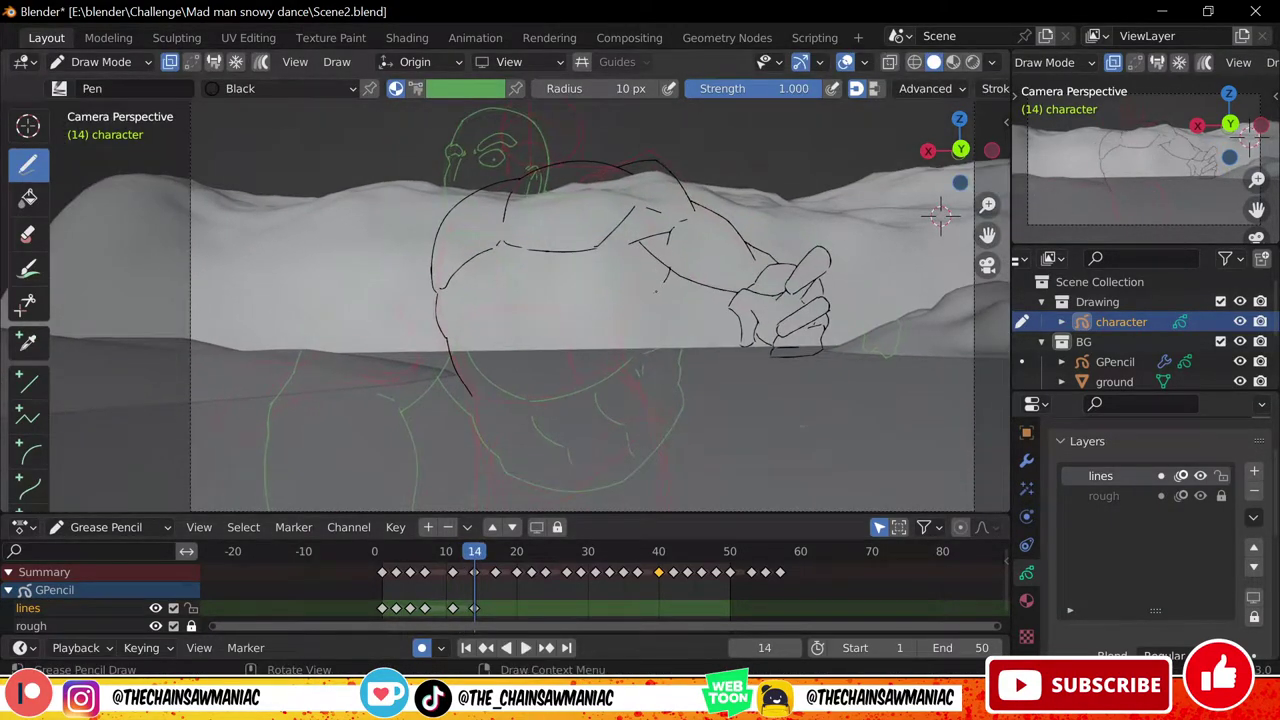
pyautogui.moveTo(471, 397)
pyautogui.mouseDown()
pyautogui.moveTo(504, 404)
pyautogui.moveTo(638, 375)
pyautogui.moveTo(650, 391)
pyautogui.mouseUp()
pyautogui.moveTo(471, 396); pyautogui.dragTo(474, 424)
# Draw the outer contours of both thighs and the crotch crease below the waistline
pyautogui.keyDown('shift'); pyautogui.moveTo(560, 420); pyautogui.dragTo(651, 332, button='middle'); pyautogui.keyUp('shift')
pyautogui.moveTo(741, 303); pyautogui.dragTo(753, 460)
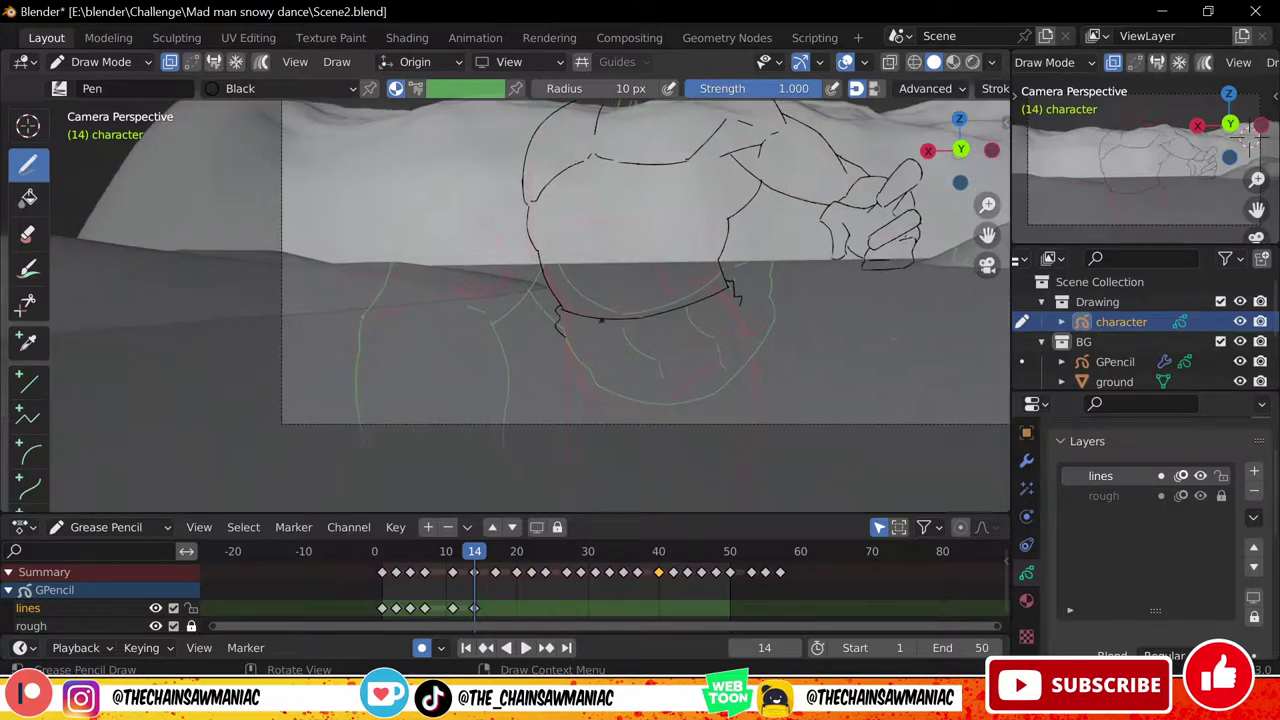
pyautogui.moveTo(565, 337); pyautogui.dragTo(566, 487)
pyautogui.moveTo(606, 394); pyautogui.dragTo(664, 434)
# On frame 11, draw the far thigh's contour and the curve closing the figure below the camera frame
pyautogui.scroll(-1, 664, 452)
pyautogui.press('Left')
pyautogui.press('Left')
pyautogui.press('Left')
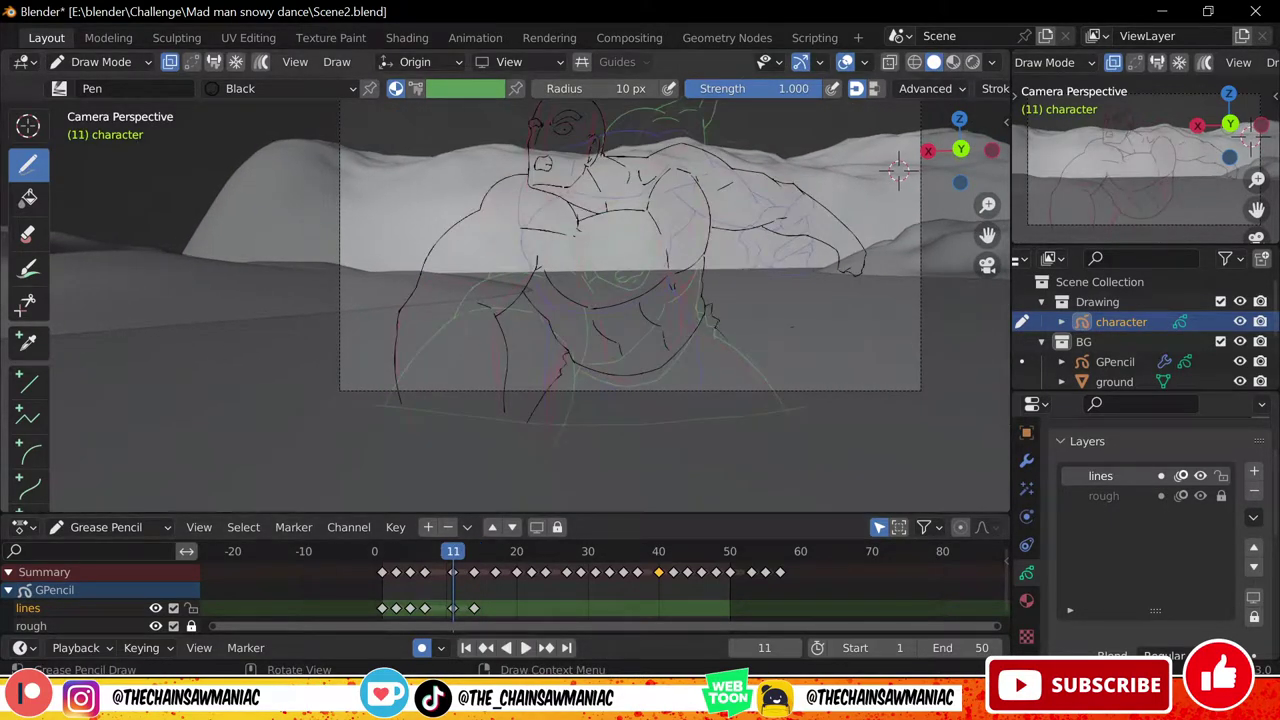
pyautogui.moveTo(715, 325); pyautogui.dragTo(795, 429)
pyautogui.press('Left')
pyautogui.press('Right')
pyautogui.keyDown('shift'); pyautogui.moveTo(527, 413); pyautogui.dragTo(840, 400); pyautogui.keyUp('shift')
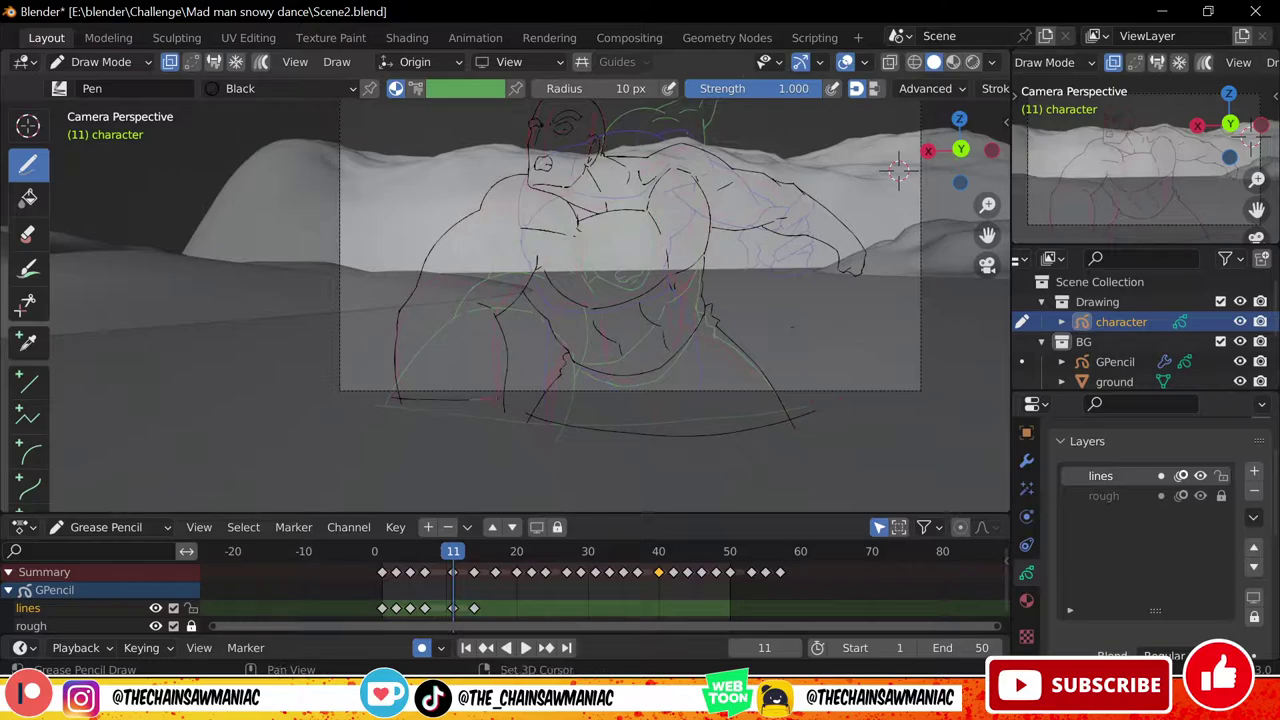
# Play the animation from frame 0 to review the line art, ending on frame 14
pyautogui.moveTo(453, 553); pyautogui.dragTo(375, 560)
pyautogui.keyDown('shift'); pyautogui.moveTo(600, 250); pyautogui.dragTo(545, 372, button='middle'); pyautogui.keyUp('shift')
pyautogui.press('space')
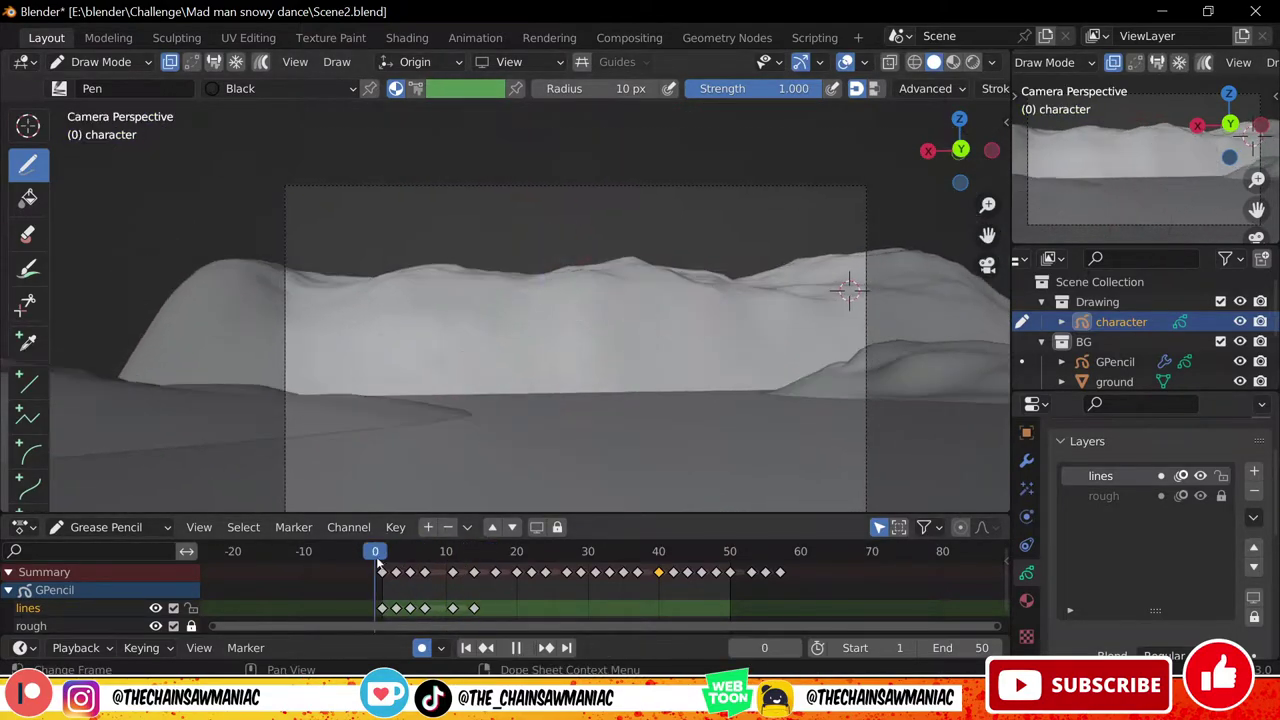
pyautogui.moveTo(378, 563); pyautogui.dragTo(474, 557)
pyautogui.keyDown('shift'); pyautogui.moveTo(515, 314); pyautogui.dragTo(574, 267, button='middle'); pyautogui.keyUp('shift')
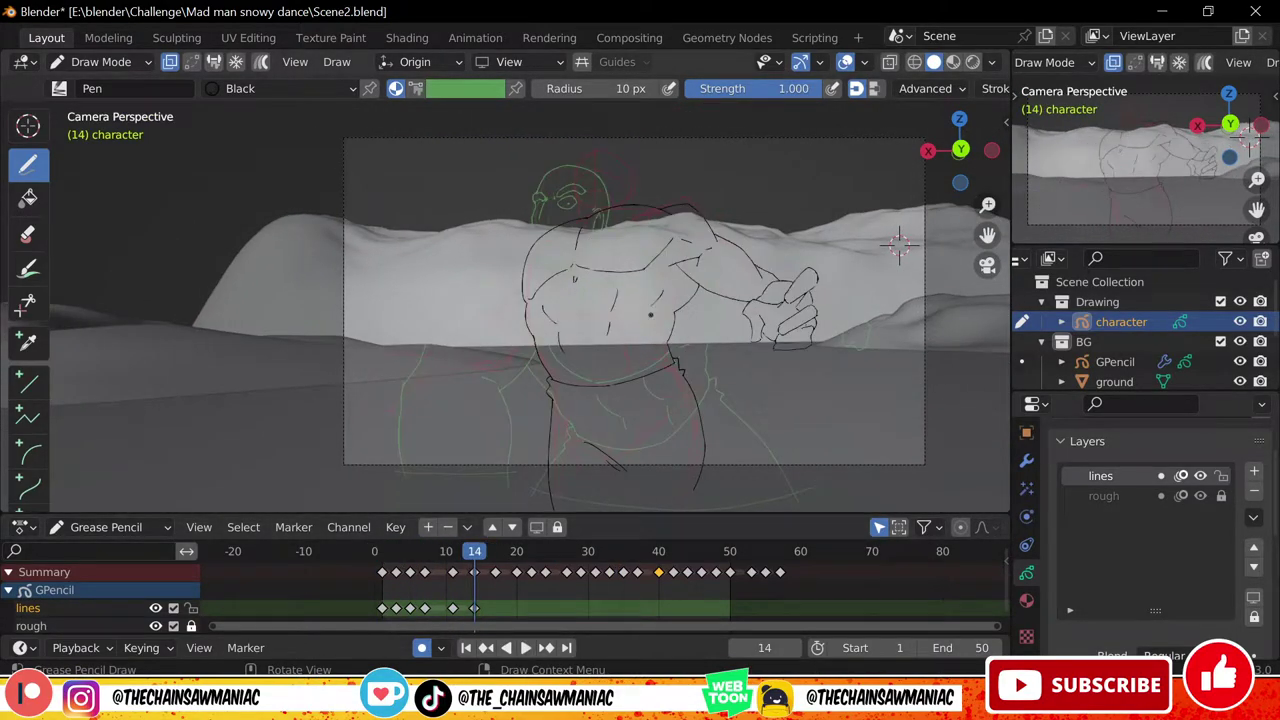
# Draw the lowered arm's upper and lower contours from the shoulder through the forearm to the hand
pyautogui.keyDown('shift'); pyautogui.moveTo(650, 315); pyautogui.dragTo(700, 320, button='middle'); pyautogui.keyUp('shift')
pyautogui.keyDown('ctrl'); pyautogui.moveTo(700, 320); pyautogui.dragTo(700, 275, button='middle'); pyautogui.keyUp('ctrl')
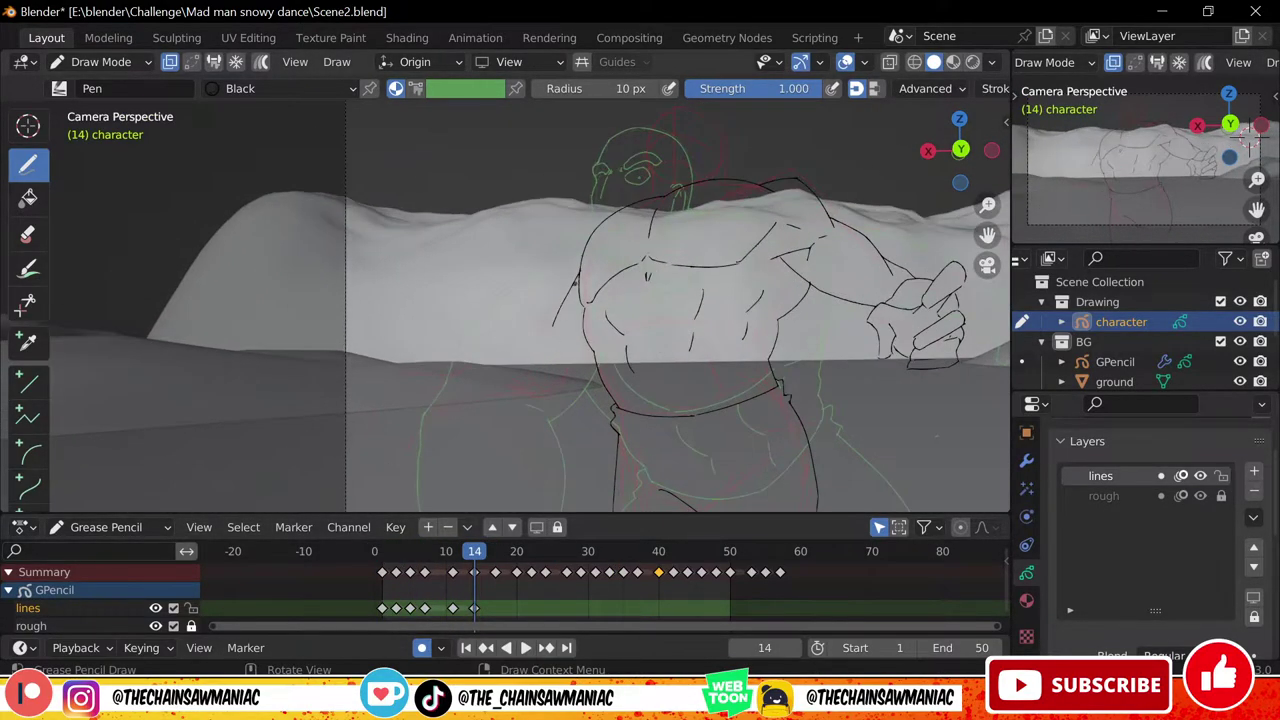
pyautogui.moveTo(579, 275); pyautogui.dragTo(542, 337)
pyautogui.moveTo(595, 357); pyautogui.dragTo(563, 391)
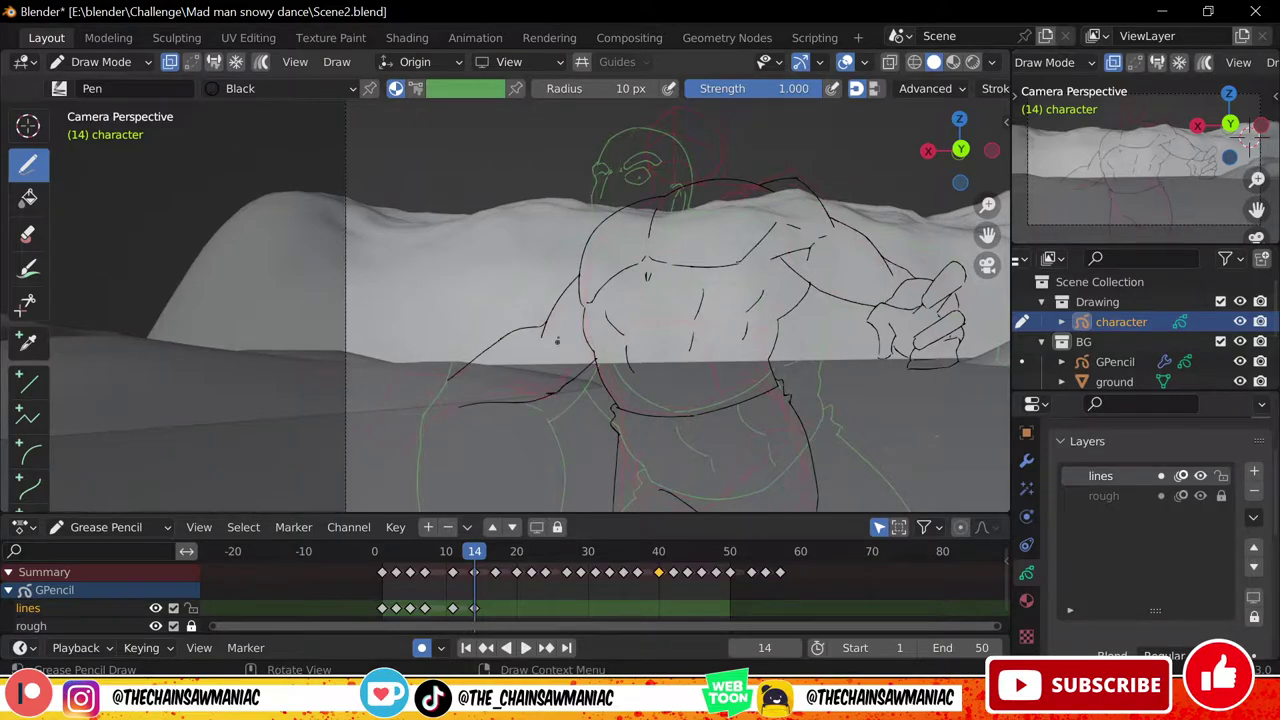
pyautogui.moveTo(450, 379)
pyautogui.mouseDown()
pyautogui.moveTo(412, 387)
pyautogui.moveTo(411, 446)
pyautogui.mouseUp()
# Draw the frame 14 head outline, from the front of the face around the skull to the neck
pyautogui.scroll(-3, 617, 274)
pyautogui.moveTo(474, 552)
pyautogui.mouseDown()
pyautogui.moveTo(389, 552)
pyautogui.moveTo(474, 552)
pyautogui.mouseUp()
pyautogui.scroll(6, 622, 170)
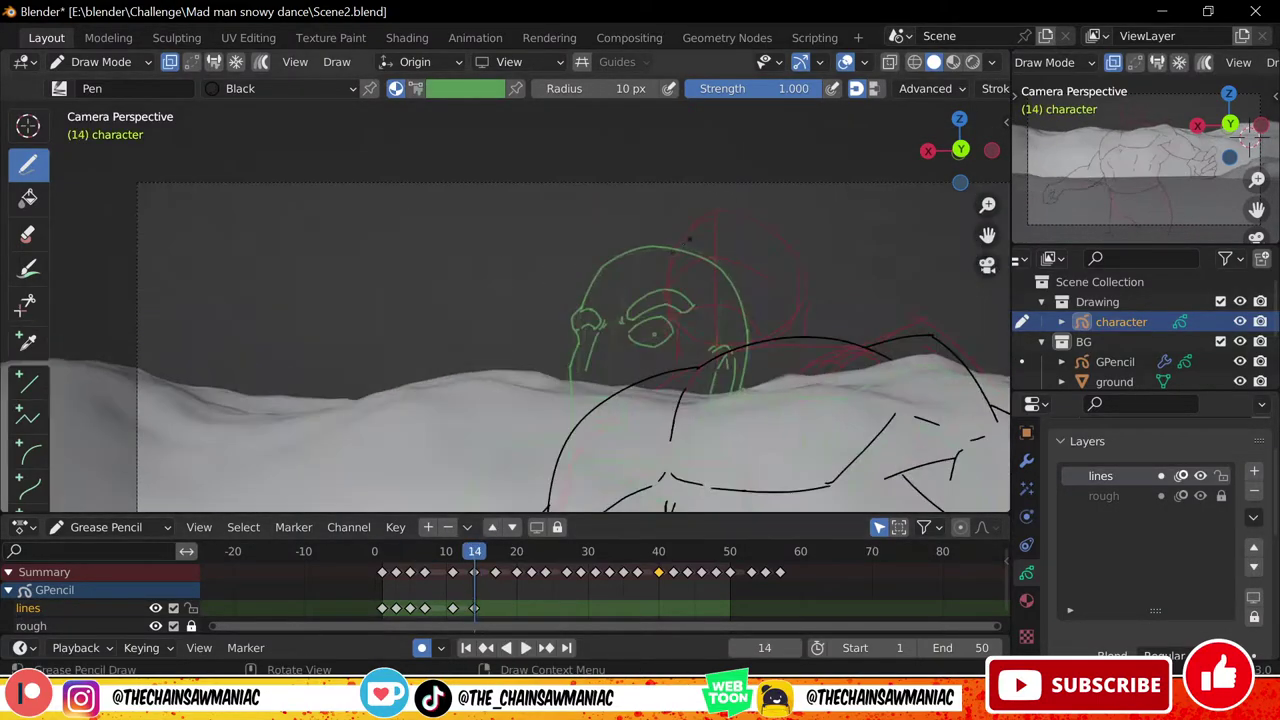
pyautogui.moveTo(667, 288); pyautogui.dragTo(679, 368)
pyautogui.moveTo(677, 244)
pyautogui.mouseDown()
pyautogui.moveTo(724, 209)
pyautogui.moveTo(787, 234)
pyautogui.moveTo(809, 336)
pyautogui.mouseUp()
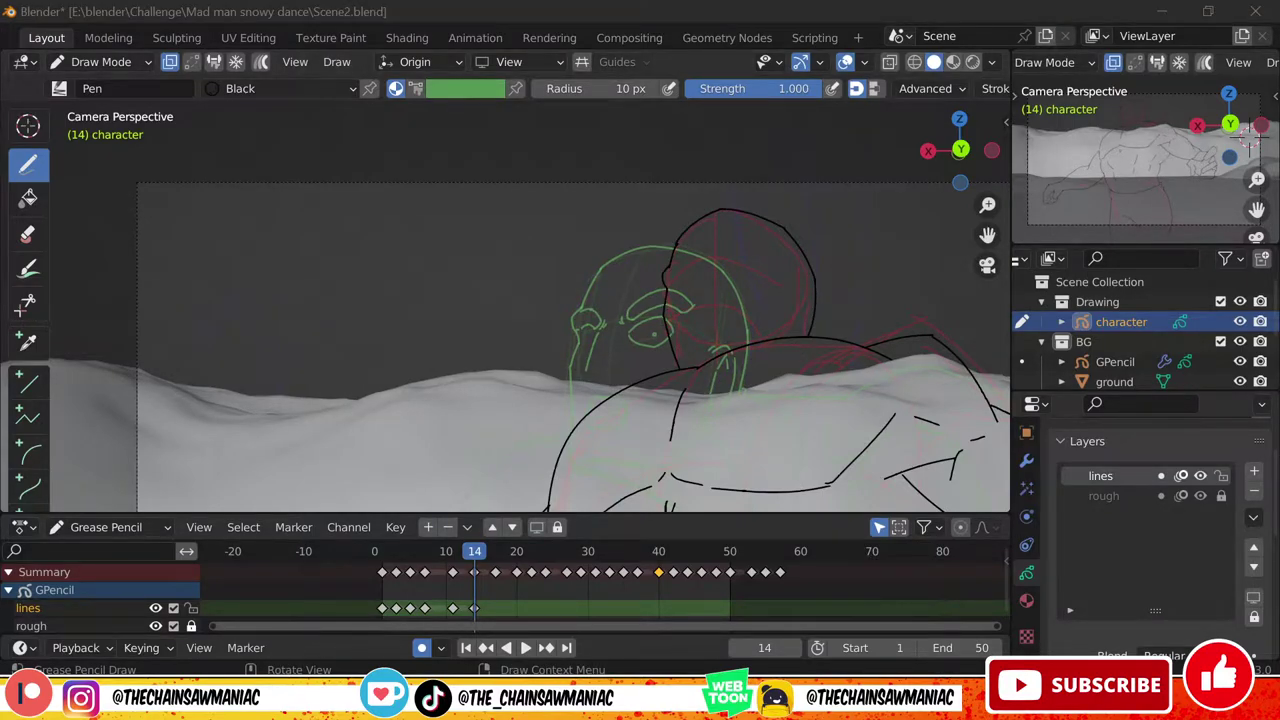
pyautogui.scroll(-6, 433, 158)
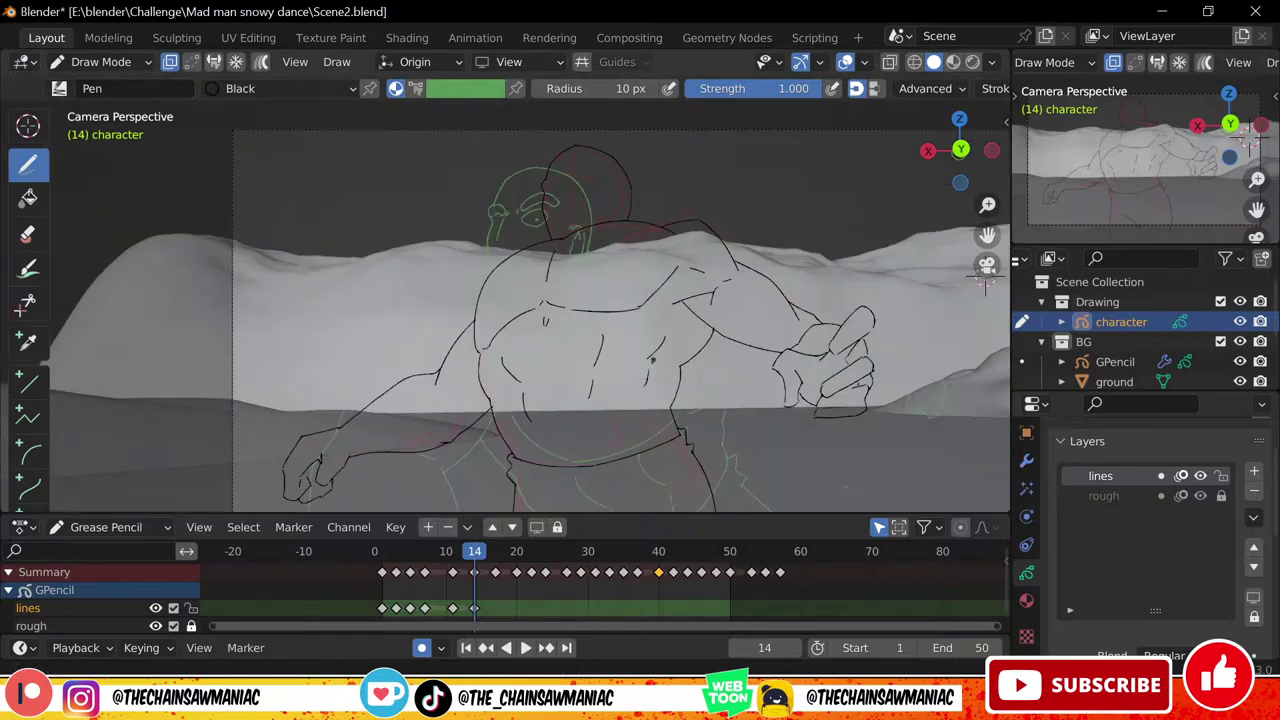
# Draw the eyebrows, eyes, nose and mouth on the frame 14 head
pyautogui.scroll(7, 564, 182)
pyautogui.moveTo(510, 264); pyautogui.dragTo(573, 230)
pyautogui.hotkey('ctrl', 'z')
pyautogui.moveTo(577, 220); pyautogui.dragTo(634, 229)
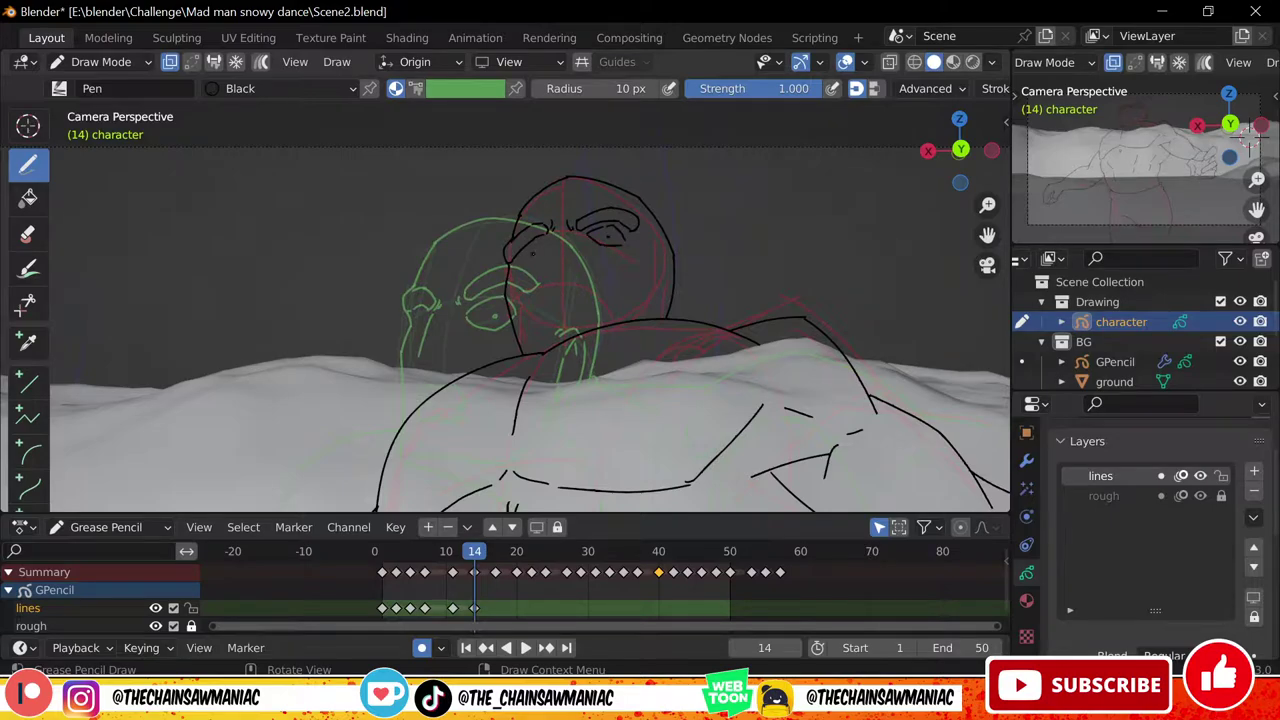
pyautogui.moveTo(528, 305); pyautogui.dragTo(586, 318)
pyautogui.scroll(-7, 560, 310)
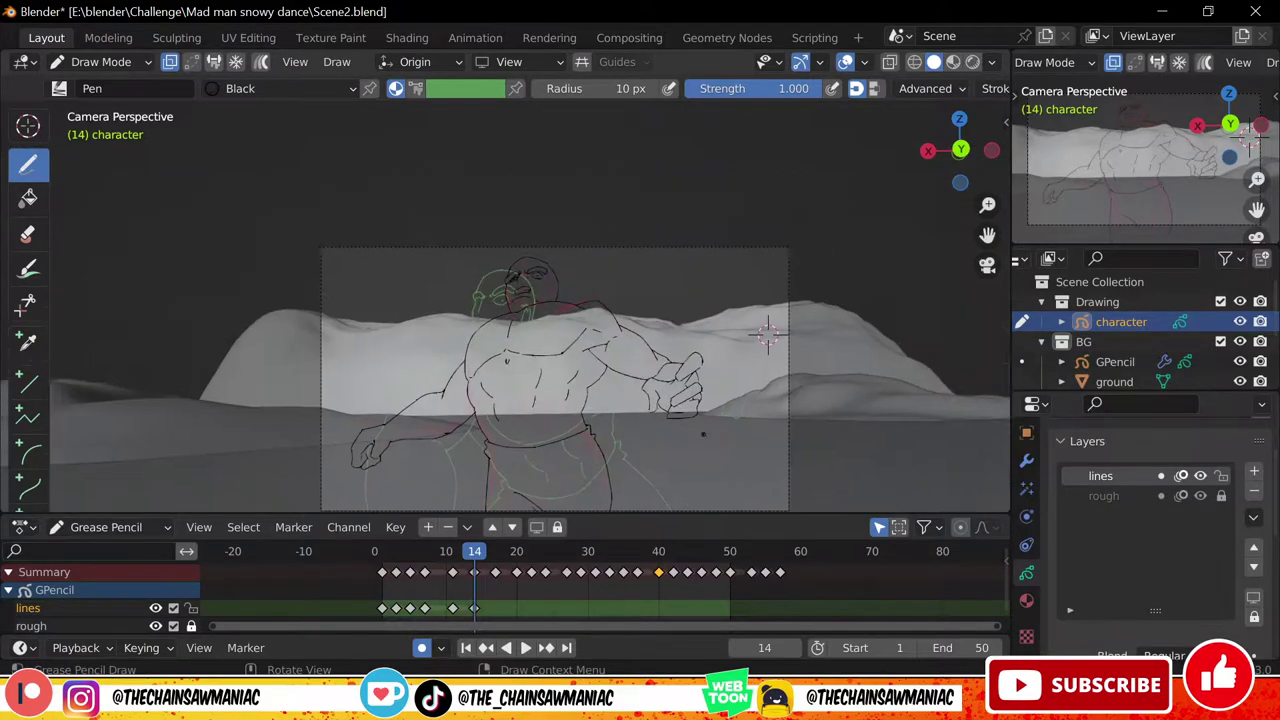
# Play and scrub between frames 14 and 17 to check the motion, ending on frame 17
pyautogui.keyDown('shift'); pyautogui.moveTo(690, 430); pyautogui.dragTo(739, 381, button='middle'); pyautogui.keyUp('shift')
pyautogui.press('space')
pyautogui.click(495, 582)
pyautogui.moveTo(545, 370); pyautogui.dragTo(385, 388)
pyautogui.click(474, 582)
pyautogui.press('space')
pyautogui.moveTo(474, 587); pyautogui.dragTo(495, 582)
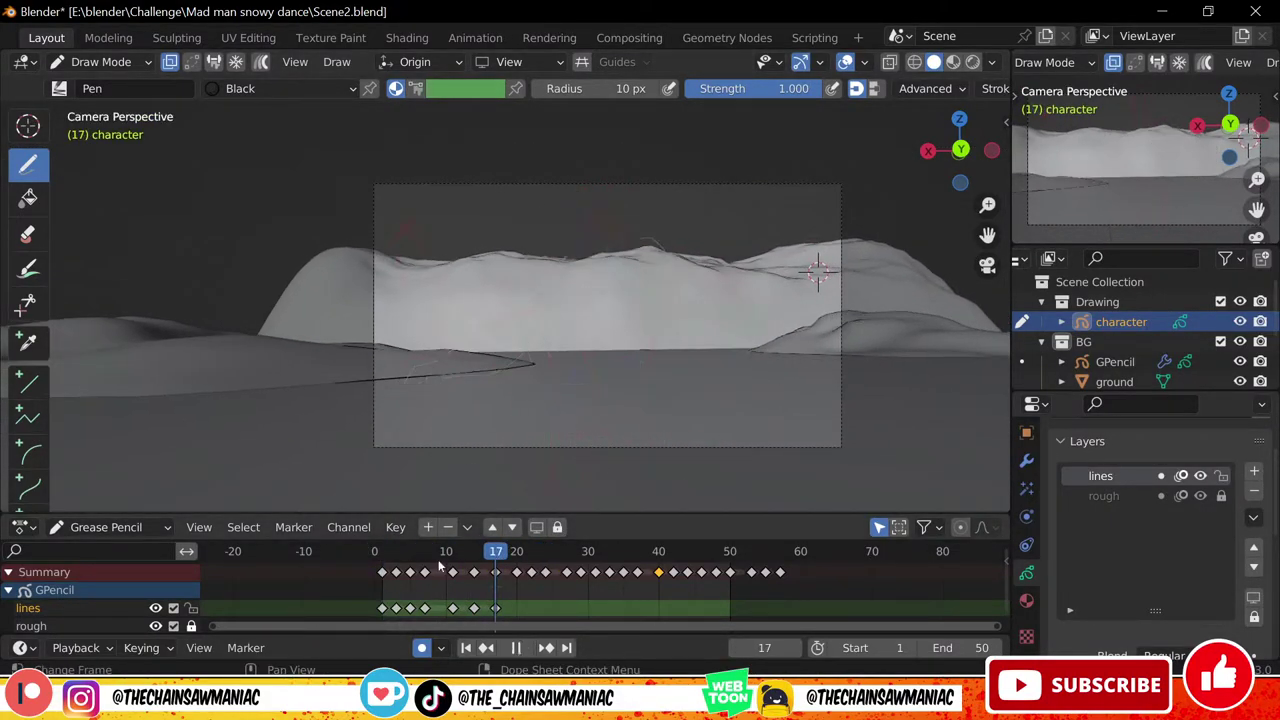
pyautogui.scroll(2, 540, 190)
pyautogui.scroll(2, 610, 261)
pyautogui.moveTo(598, 156); pyautogui.dragTo(620, 256)
pyautogui.hotkey('ctrl', 'z')
pyautogui.moveTo(643, 235); pyautogui.dragTo(709, 228)
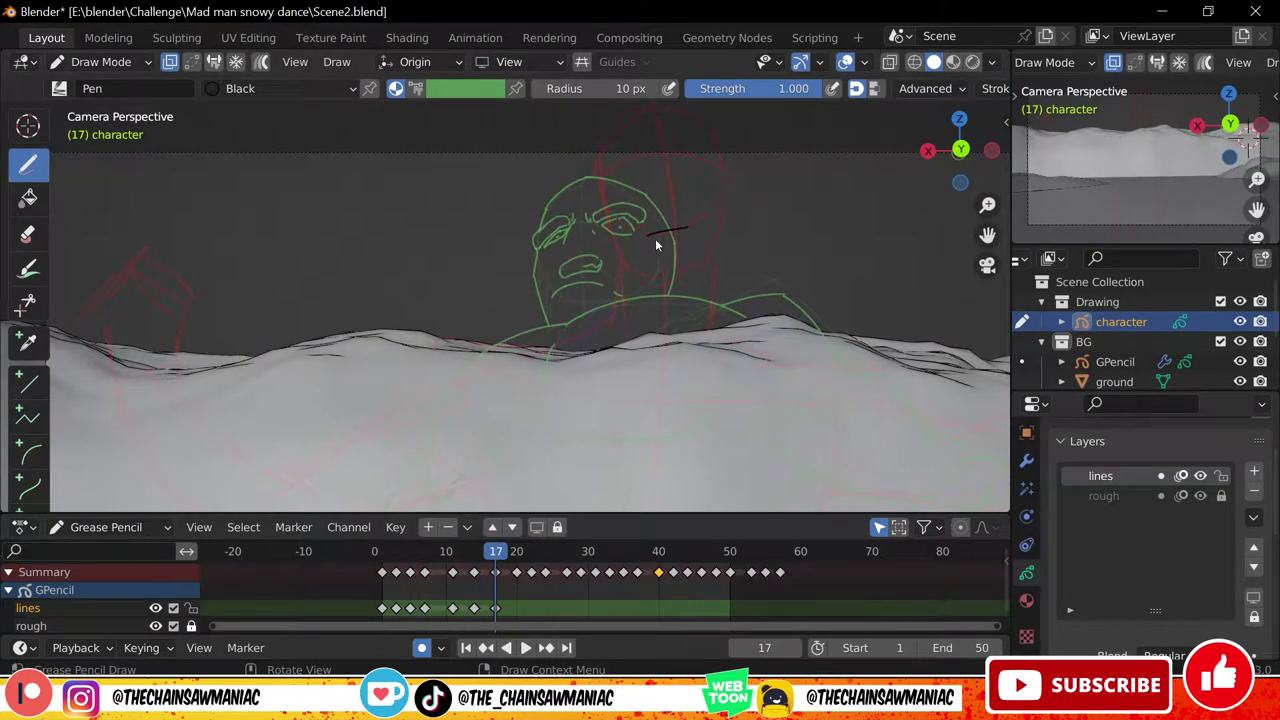
pyautogui.hotkey('ctrl', 'z')
# Set the Pen brush's stroke post-processing Smooth value to 3
pyautogui.scroll(-4, 935, 89)
pyautogui.click(910, 89)
pyautogui.doubleClick(957, 171)
pyautogui.write('1')
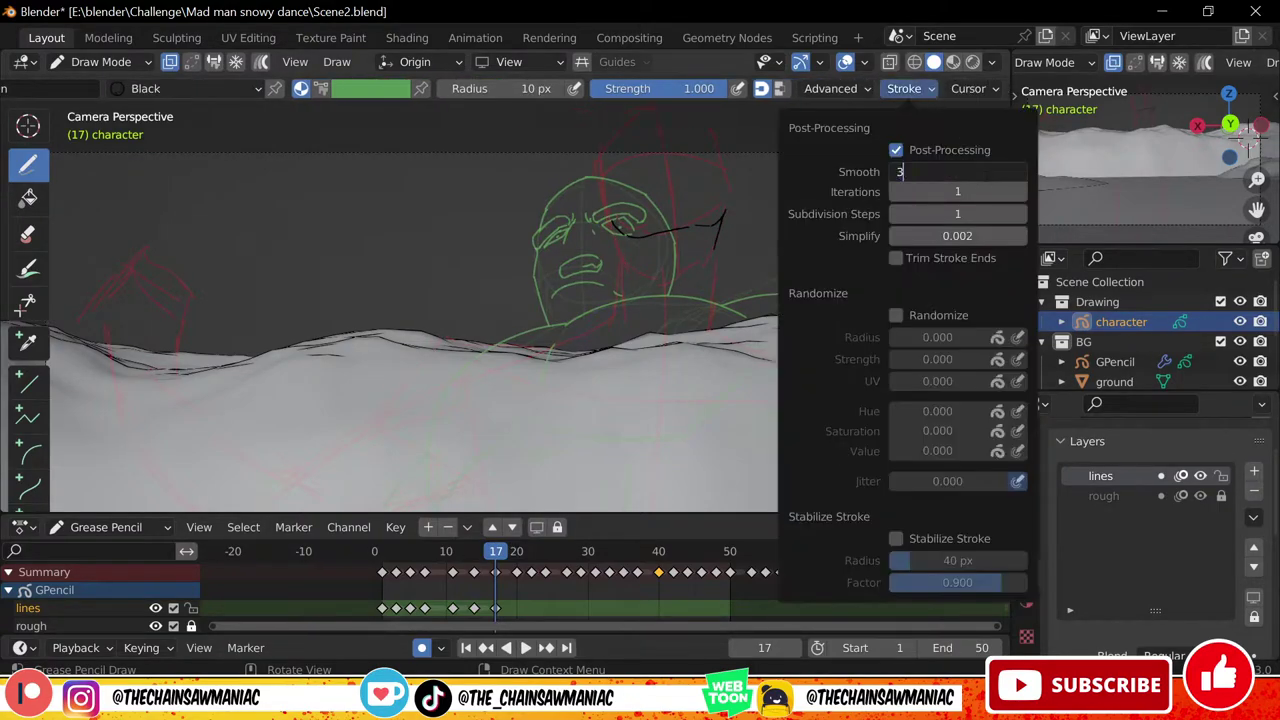
pyautogui.press('Return')
# Draw the frame 17 head outline with both sides of the face, the jaw and the ear
pyautogui.moveTo(613, 225)
pyautogui.mouseDown()
pyautogui.moveTo(625, 266)
pyautogui.moveTo(575, 315)
pyautogui.mouseUp()
pyautogui.scroll(3, 766, 273)
pyautogui.moveTo(753, 146); pyautogui.dragTo(773, 291)
pyautogui.moveTo(549, 236); pyautogui.dragTo(579, 325)
pyautogui.moveTo(783, 226); pyautogui.dragTo(772, 304)
# Draw the eyebrows, both eyes with pupils, and the brow creases on the frame 17 face
pyautogui.moveTo(580, 192); pyautogui.dragTo(652, 170)
pyautogui.hotkey('ctrl', 'z')
pyautogui.hotkey('ctrl', 'z')
pyautogui.moveTo(567, 188); pyautogui.dragTo(642, 177)
pyautogui.moveTo(678, 164); pyautogui.dragTo(748, 180)
pyautogui.hotkey('ctrl', 'z')
pyautogui.moveTo(588, 208)
pyautogui.mouseDown()
pyautogui.moveTo(636, 186)
pyautogui.moveTo(746, 196)
pyautogui.mouseUp()
pyautogui.moveTo(685, 196); pyautogui.dragTo(745, 203)
pyautogui.click(716, 193)
pyautogui.moveTo(651, 164); pyautogui.dragTo(649, 178)
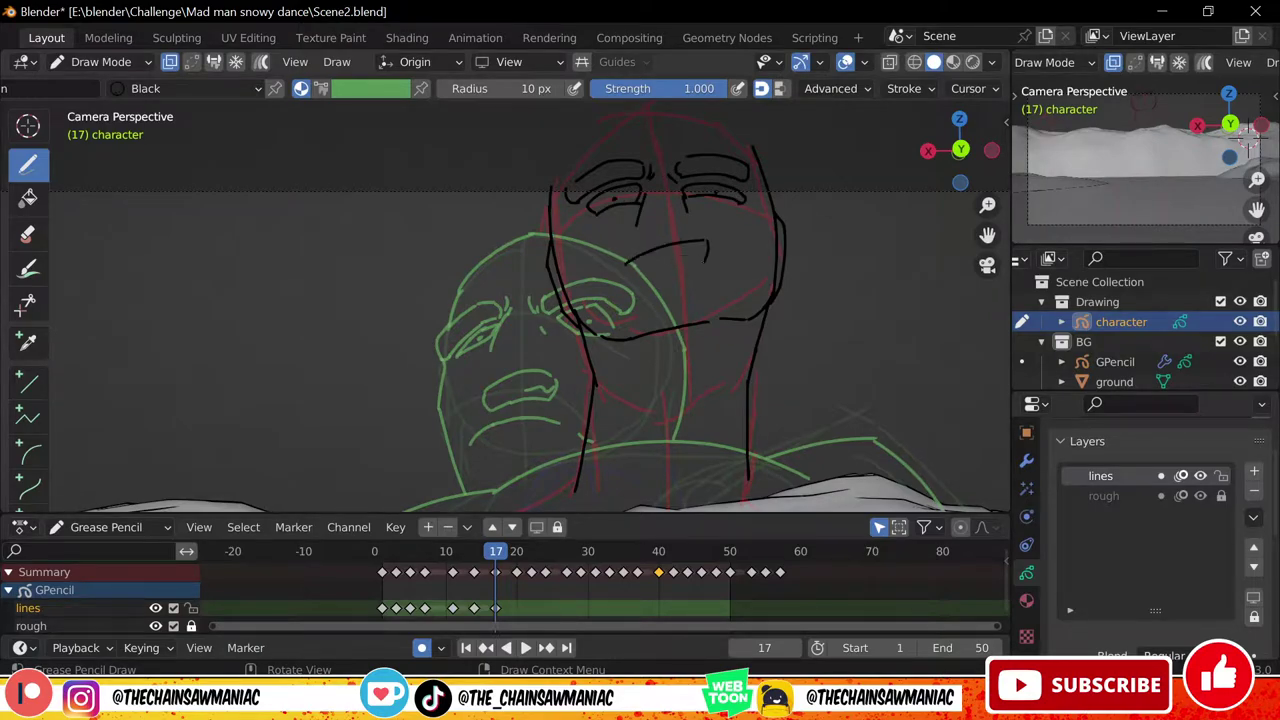
# Draw the neck creases and the trapezius lines sloping from the neck to both shoulders
pyautogui.scroll(-4, 636, 257)
pyautogui.keyDown('shift'); pyautogui.moveTo(719, 351); pyautogui.dragTo(746, 289, button='middle'); pyautogui.keyUp('shift')
pyautogui.moveTo(661, 200); pyautogui.dragTo(666, 211)
pyautogui.moveTo(678, 200); pyautogui.dragTo(672, 211)
pyautogui.moveTo(637, 178)
pyautogui.mouseDown()
pyautogui.moveTo(650, 241)
pyautogui.moveTo(499, 277)
pyautogui.mouseUp()
pyautogui.keyDown('shift'); pyautogui.moveTo(705, 235); pyautogui.dragTo(597, 256, button='middle'); pyautogui.keyUp('shift')
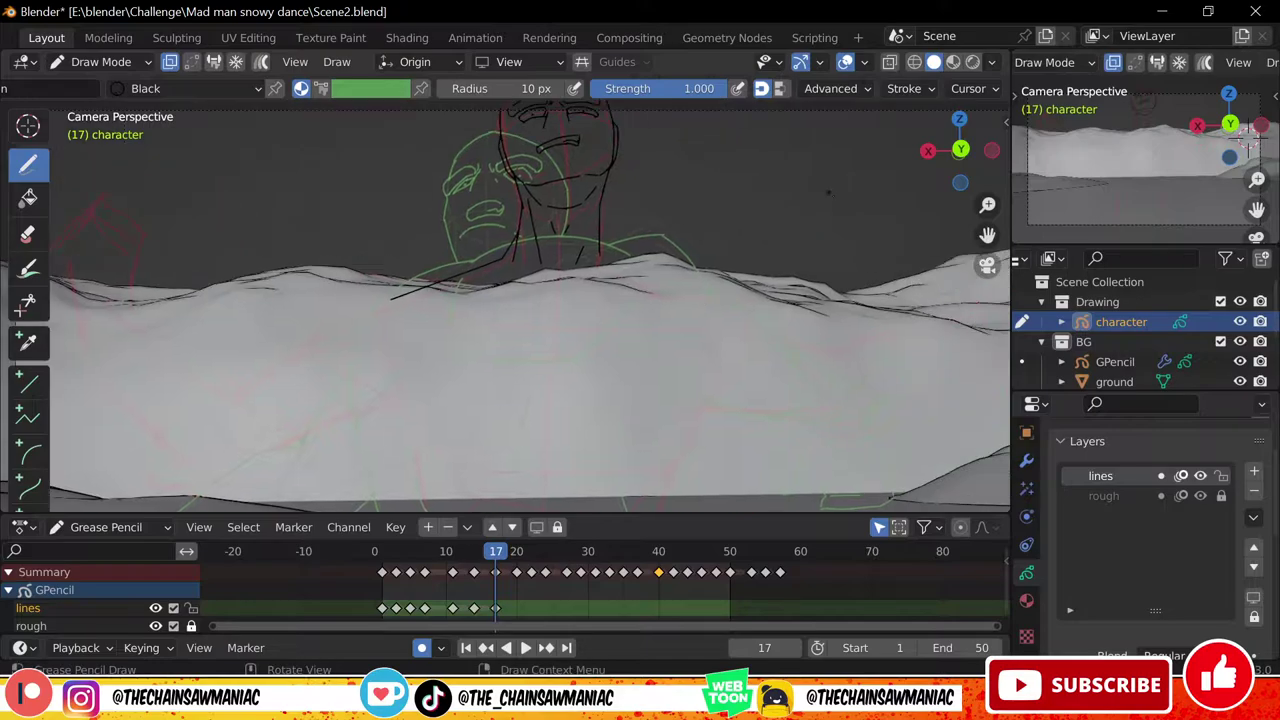
pyautogui.moveTo(602, 242); pyautogui.dragTo(708, 305)
# Draw the rounded outer contours of both shoulders on frame 17
pyautogui.keyDown('shift'); pyautogui.moveTo(731, 346); pyautogui.dragTo(844, 277, button='middle'); pyautogui.keyUp('shift')
pyautogui.moveTo(567, 212)
pyautogui.mouseDown()
pyautogui.moveTo(458, 222)
pyautogui.moveTo(425, 286)
pyautogui.mouseUp()
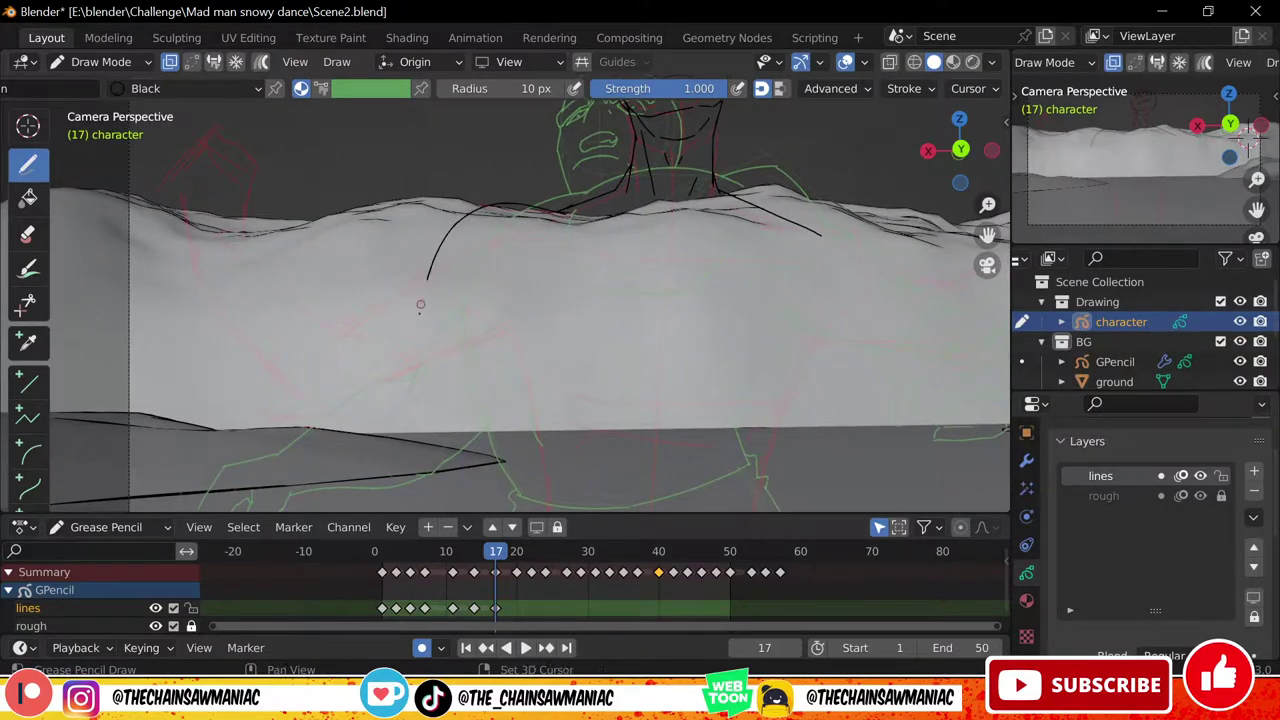
pyautogui.keyDown('shift'); pyautogui.moveTo(832, 233); pyautogui.dragTo(757, 240, button='middle'); pyautogui.keyUp('shift')
pyautogui.moveTo(712, 228); pyautogui.dragTo(808, 281)
pyautogui.moveTo(811, 288); pyautogui.dragTo(818, 302)
# Draw the collarbone lines, the chest's sides and lower curves, and the central chest line
pyautogui.moveTo(446, 247); pyautogui.dragTo(725, 260)
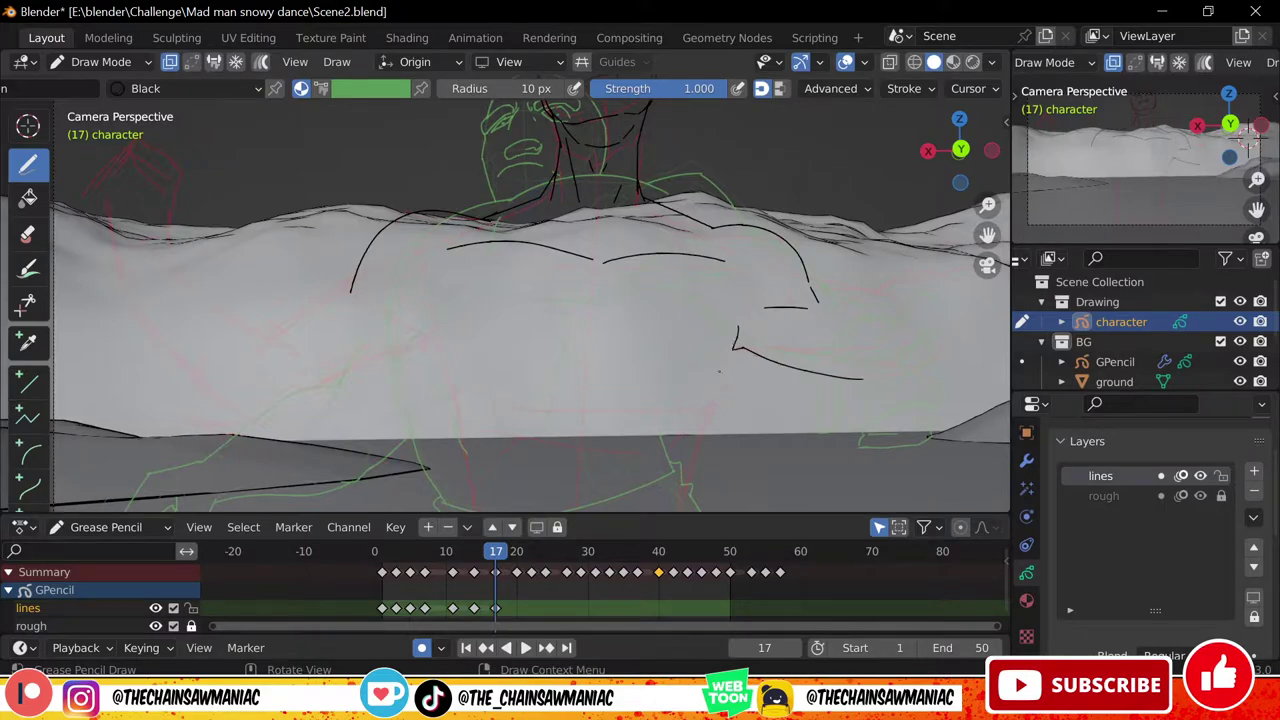
pyautogui.moveTo(719, 372); pyautogui.dragTo(709, 387)
pyautogui.moveTo(709, 387)
pyautogui.mouseDown()
pyautogui.moveTo(604, 400)
pyautogui.moveTo(467, 389)
pyautogui.mouseUp()
pyautogui.moveTo(467, 389); pyautogui.dragTo(428, 298)
pyautogui.moveTo(597, 277); pyautogui.dragTo(599, 297)
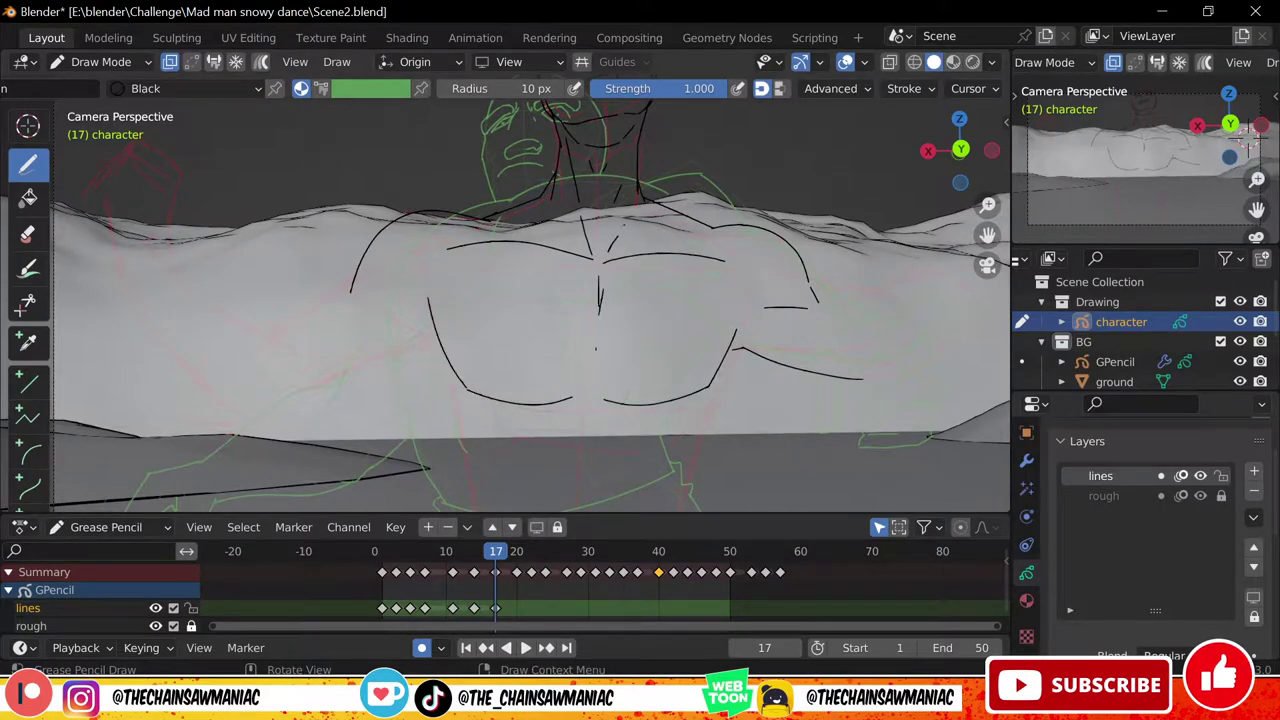
# Erase both collarbone lines and redraw them as curves along the top of the chest
pyautogui.keyDown('ctrl'); pyautogui.moveTo(446, 247); pyautogui.dragTo(725, 260); pyautogui.keyUp('ctrl')
pyautogui.moveTo(448, 244); pyautogui.dragTo(596, 255)
pyautogui.moveTo(609, 263)
pyautogui.mouseDown()
pyautogui.moveTo(634, 244)
pyautogui.moveTo(700, 243)
pyautogui.mouseUp()
# Draw the upper and lower contours of the character's right upper arm from the shoulder toward the elbow
pyautogui.keyDown('ctrl'); pyautogui.moveTo(560, 230); pyautogui.dragTo(540, 300, button='middle'); pyautogui.keyUp('ctrl')
pyautogui.keyDown('shift'); pyautogui.moveTo(435, 302); pyautogui.dragTo(502, 208, button='middle'); pyautogui.keyUp('shift')
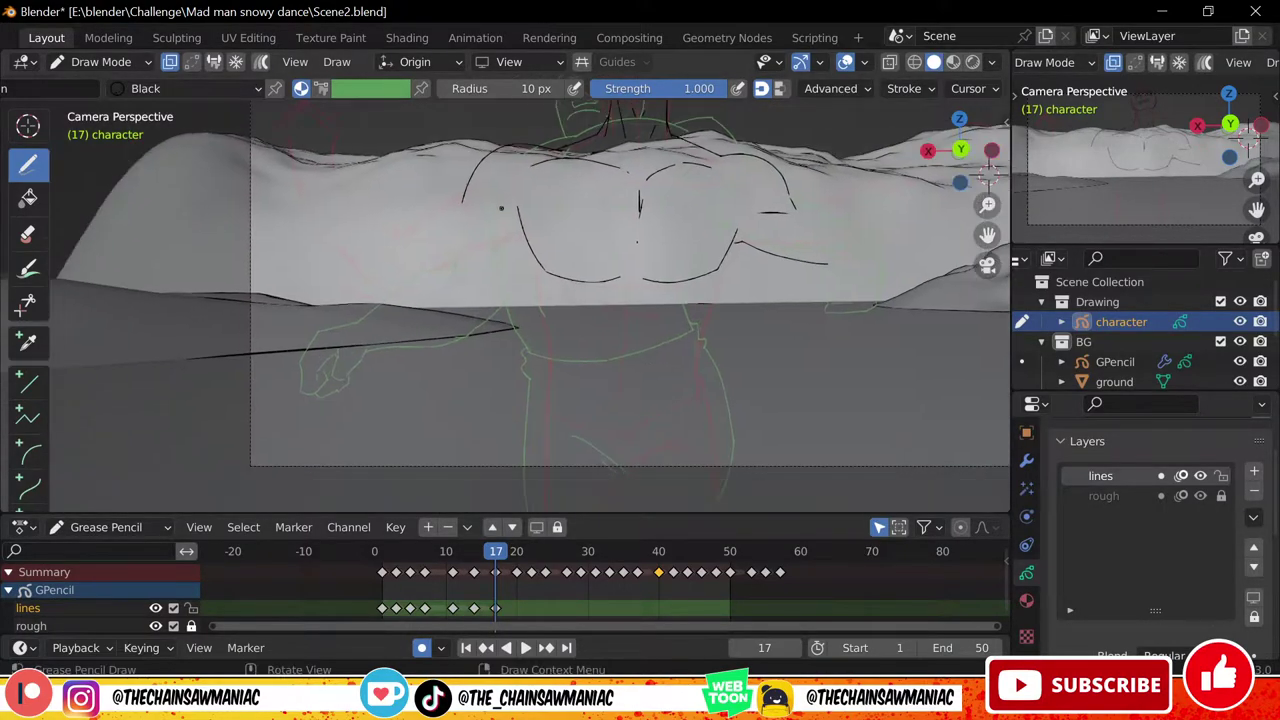
pyautogui.moveTo(497, 208); pyautogui.dragTo(519, 294)
pyautogui.hotkey('ctrl', 'z')
pyautogui.moveTo(523, 236); pyautogui.dragTo(429, 270)
pyautogui.hotkey('ctrl', 'z')
pyautogui.moveTo(522, 260); pyautogui.dragTo(420, 277)
pyautogui.moveTo(465, 193); pyautogui.dragTo(397, 240)
# Draw both contours of the raised right forearm from the elbow up toward the hand
pyautogui.keyDown('shift'); pyautogui.moveTo(441, 222); pyautogui.dragTo(591, 312, button='middle'); pyautogui.keyUp('shift')
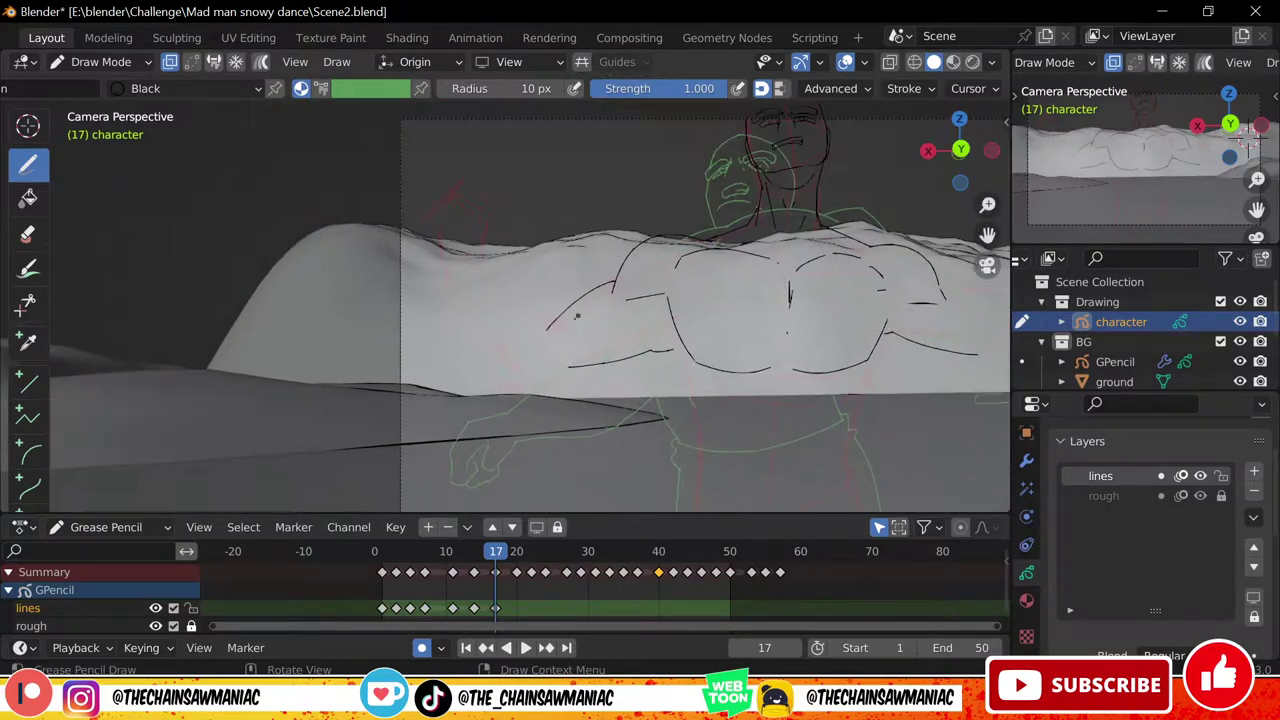
pyautogui.moveTo(578, 367); pyautogui.dragTo(475, 327)
pyautogui.hotkey('ctrl', 'z')
pyautogui.moveTo(448, 278)
pyautogui.mouseDown()
pyautogui.moveTo(485, 346)
pyautogui.moveTo(537, 383)
pyautogui.mouseUp()
pyautogui.moveTo(553, 321); pyautogui.dragTo(474, 252)
pyautogui.keyDown('shift'); pyautogui.moveTo(560, 340); pyautogui.dragTo(449, 299, button='middle'); pyautogui.keyUp('shift')
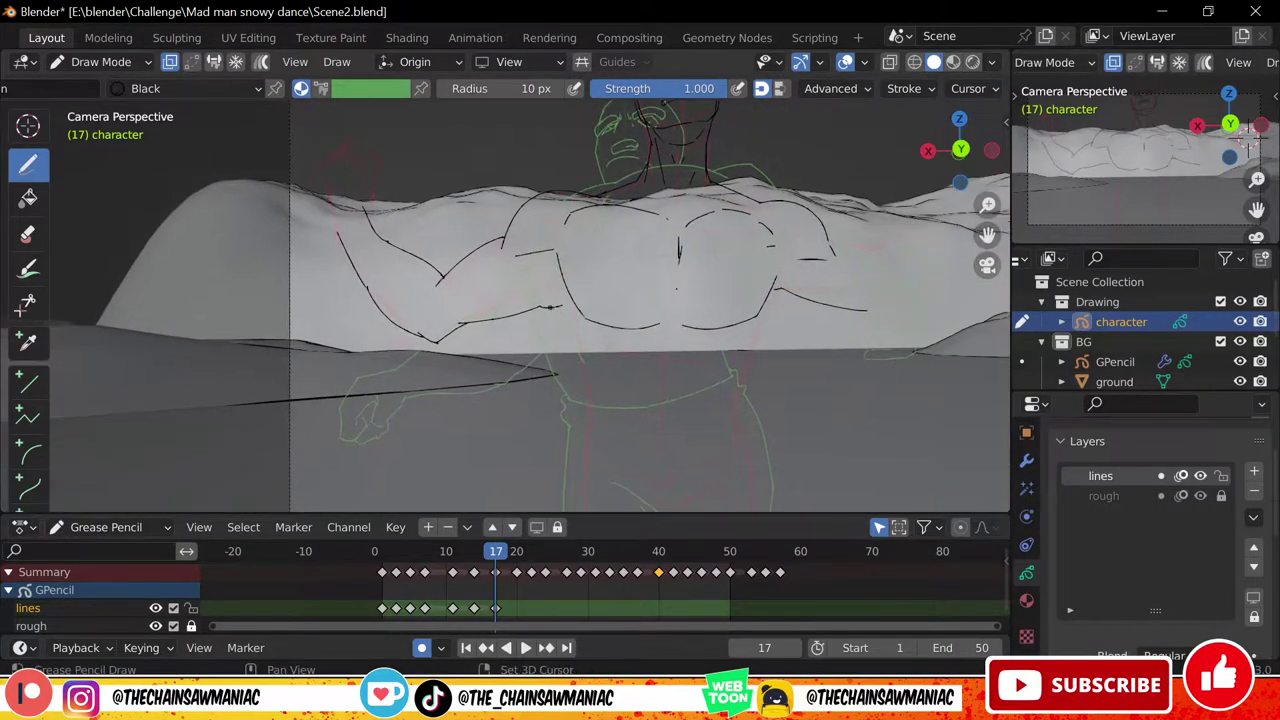
# Draw the torso's sides, the curved waistline, both outer thigh contours and the inner leg line on frame 17
pyautogui.keyDown('shift'); pyautogui.moveTo(555, 310); pyautogui.dragTo(549, 213, button='middle'); pyautogui.keyUp('shift')
pyautogui.moveTo(543, 215)
pyautogui.mouseDown()
pyautogui.moveTo(581, 374)
pyautogui.moveTo(661, 322)
pyautogui.mouseUp()
pyautogui.scroll(-2, 726, 440)
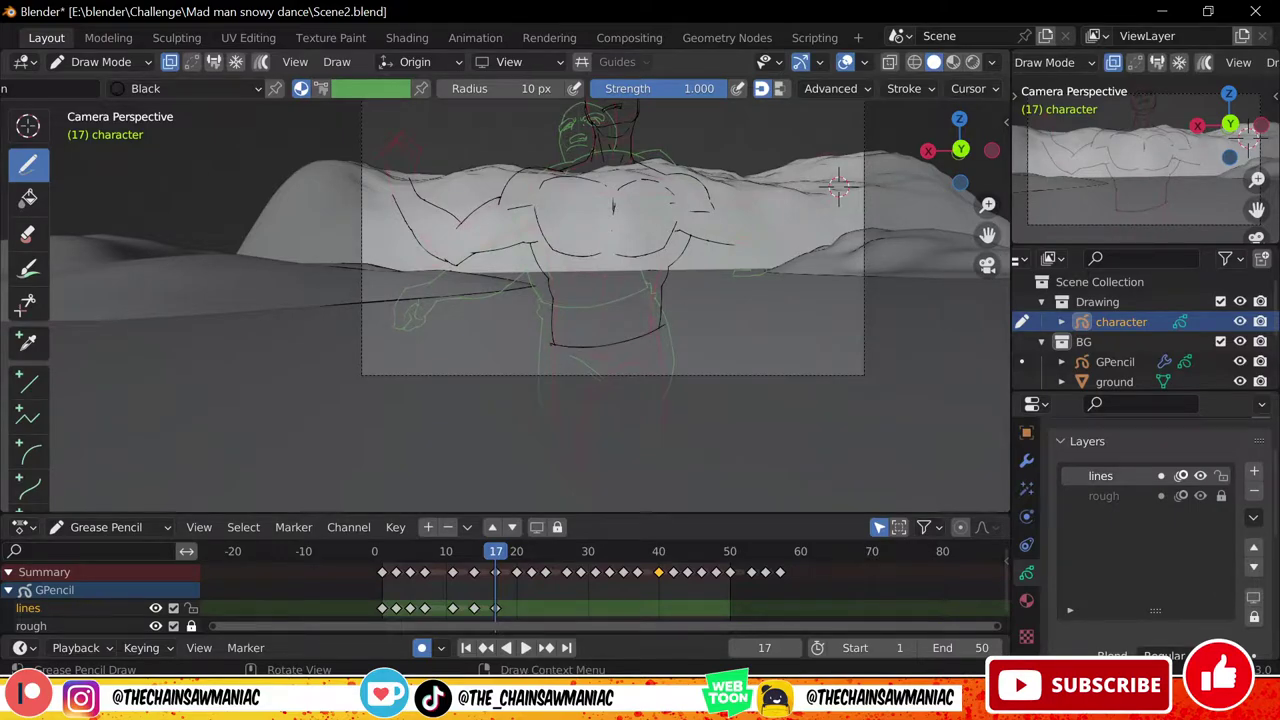
pyautogui.moveTo(552, 345); pyautogui.dragTo(580, 480)
pyautogui.moveTo(666, 326); pyautogui.dragTo(671, 466)
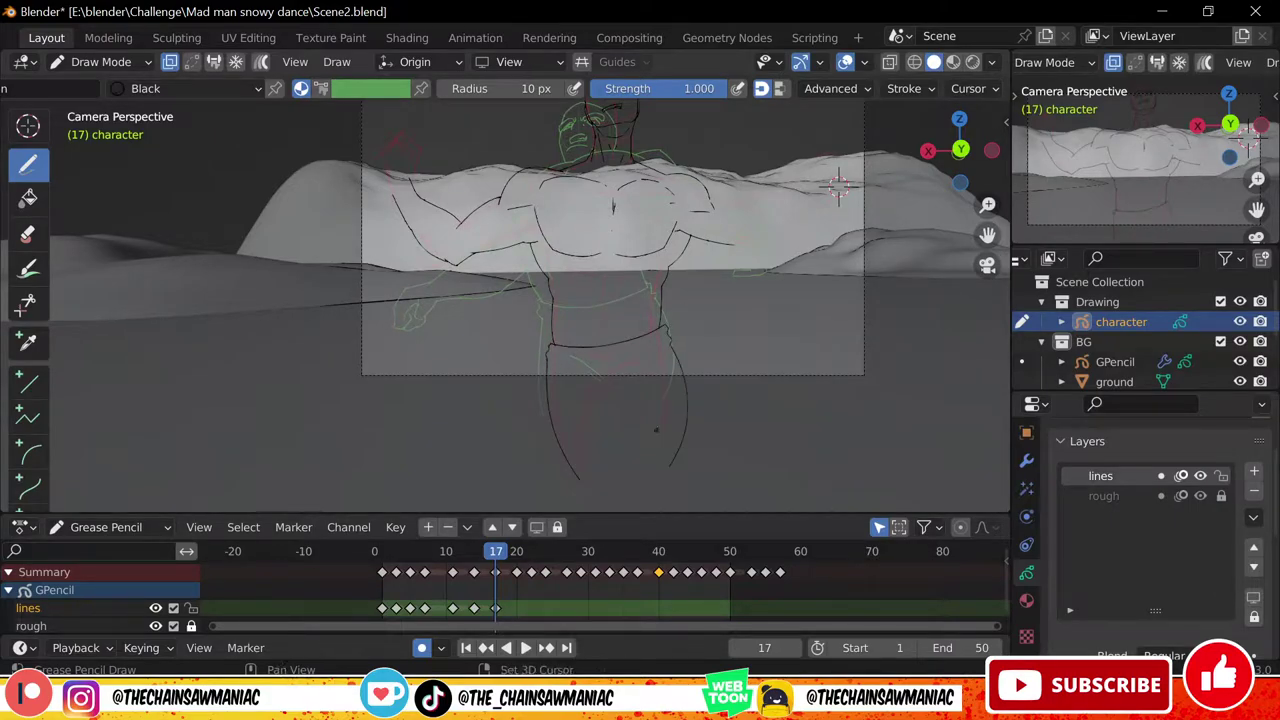
pyautogui.moveTo(602, 362); pyautogui.dragTo(588, 436)
# Draw the abdominal muscle lines and small chest details, and play back the animation to check the frame
pyautogui.scroll(2, 734, 349)
pyautogui.keyDown('shift'); pyautogui.moveTo(734, 349); pyautogui.dragTo(609, 456, button='middle'); pyautogui.keyUp('shift')
pyautogui.moveTo(526, 342); pyautogui.dragTo(496, 393)
pyautogui.moveTo(496, 402); pyautogui.dragTo(494, 427)
pyautogui.keyDown('shift'); pyautogui.moveTo(520, 410); pyautogui.dragTo(476, 441, button='middle'); pyautogui.keyUp('shift')
pyautogui.moveTo(451, 466); pyautogui.dragTo(458, 493)
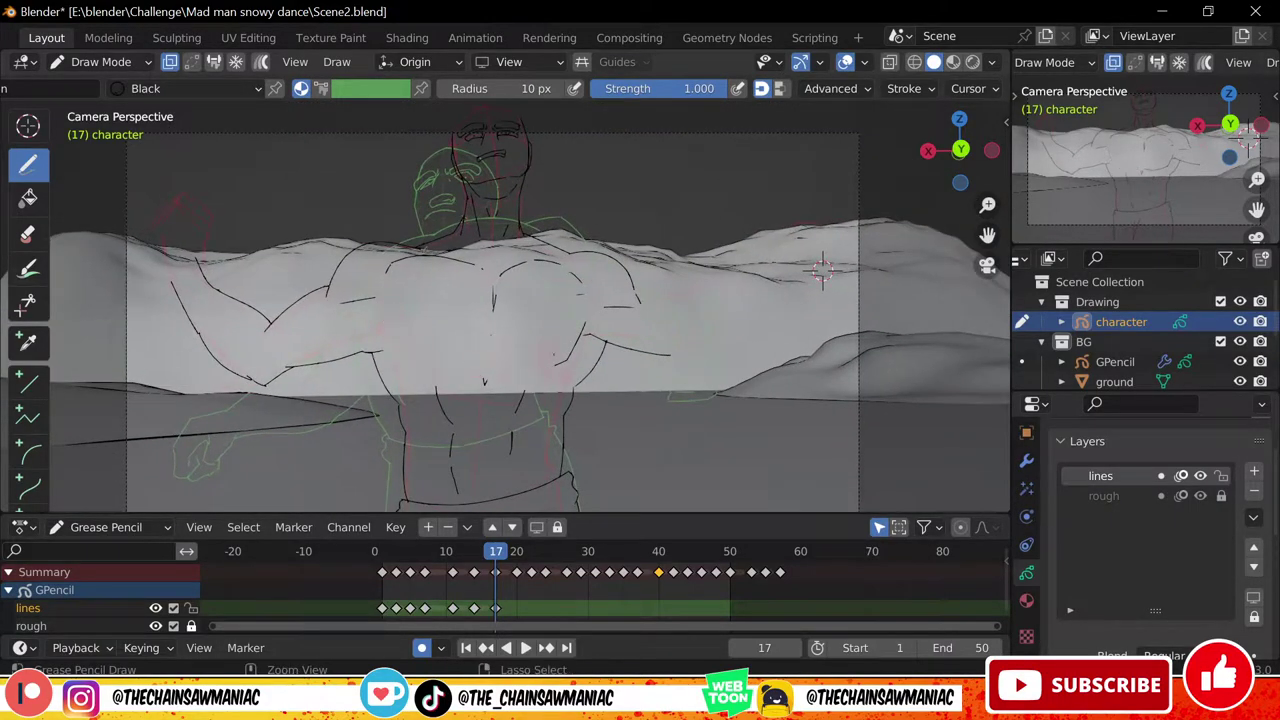
pyautogui.moveTo(525, 391); pyautogui.dragTo(516, 412)
pyautogui.moveTo(512, 432); pyautogui.dragTo(511, 454)
pyautogui.moveTo(506, 307); pyautogui.dragTo(515, 304)
pyautogui.press('space')
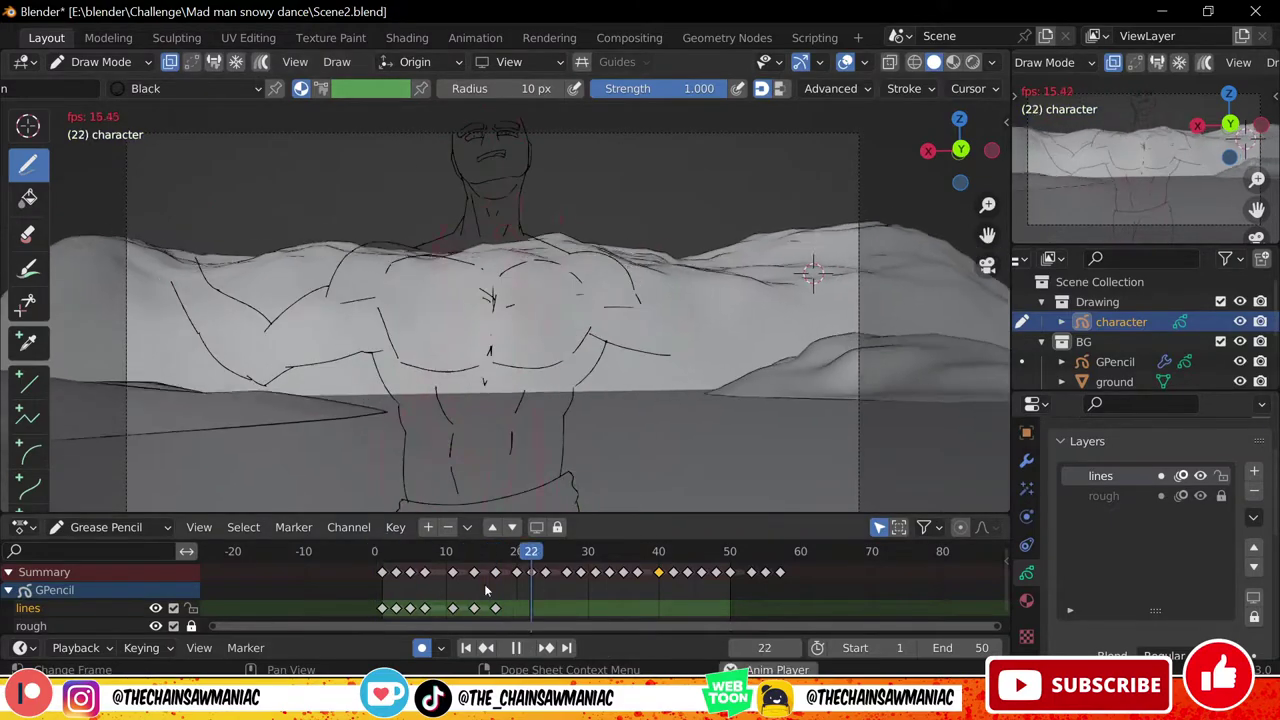
pyautogui.press('Escape')
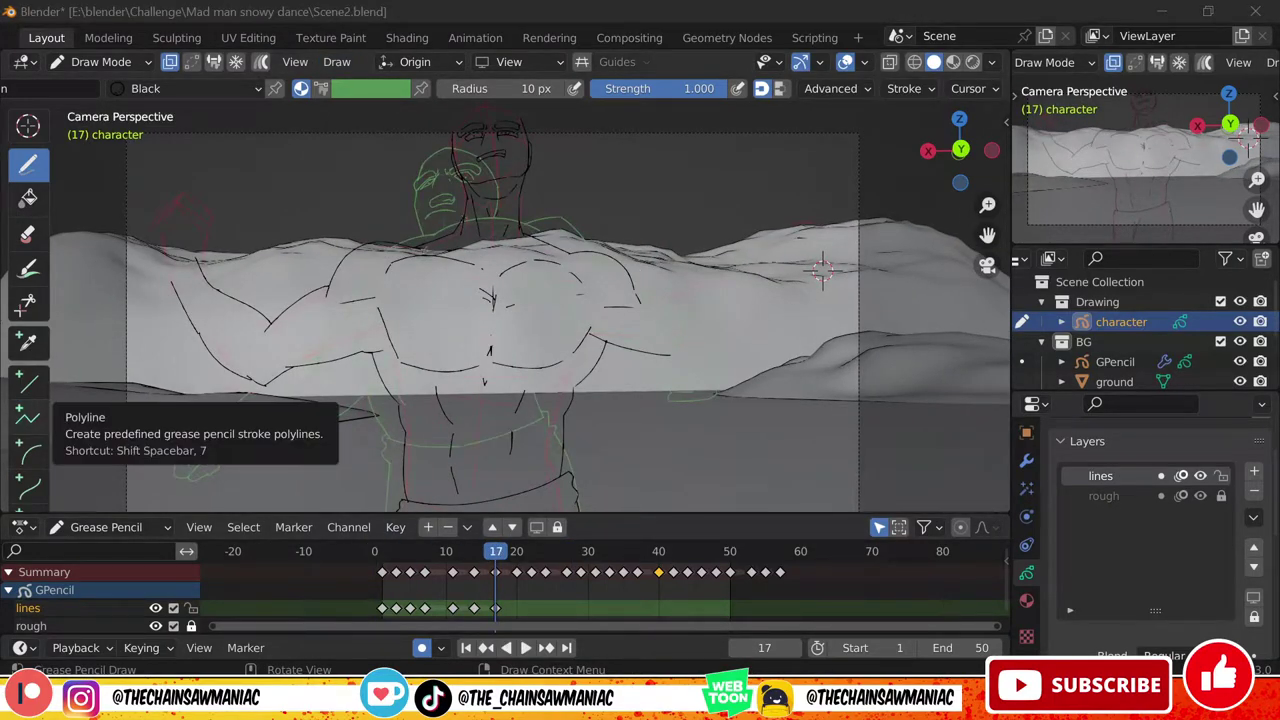
pyautogui.moveTo(660, 290)
pyautogui.keyDown('ctrl'); pyautogui.mouseDown(button='middle')
pyautogui.moveTo(660, 351)
pyautogui.moveTo(661, 327)
pyautogui.mouseUp(button='middle'); pyautogui.keyUp('ctrl')
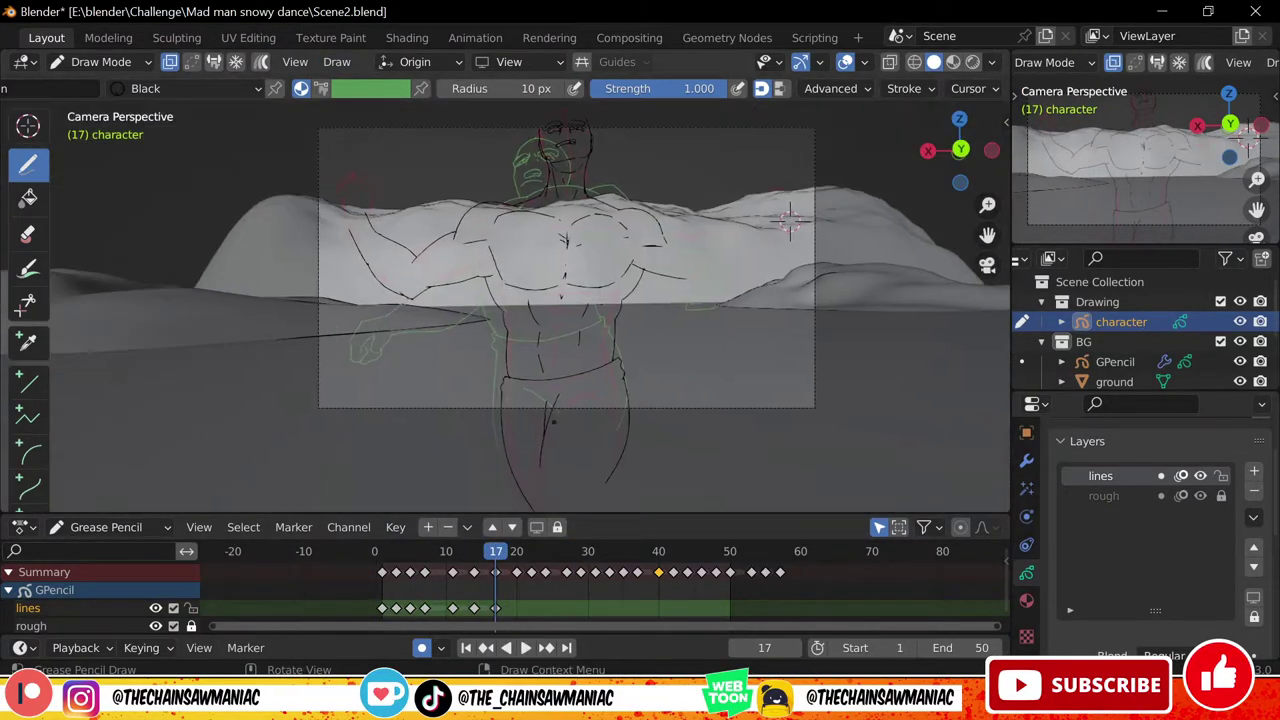
# Draw the clenched fist at the end of the raised right forearm on frame 17
pyautogui.keyDown('ctrl'); pyautogui.moveTo(500, 330); pyautogui.dragTo(500, 270, button='middle'); pyautogui.keyUp('ctrl')
pyautogui.keyDown('shift'); pyautogui.moveTo(300, 230); pyautogui.dragTo(400, 310, button='middle'); pyautogui.keyUp('shift')
pyautogui.moveTo(342, 293)
pyautogui.mouseDown()
pyautogui.moveTo(335, 218)
pyautogui.moveTo(370, 247)
pyautogui.moveTo(390, 238)
pyautogui.moveTo(371, 274)
pyautogui.moveTo(379, 267)
pyautogui.mouseUp()
pyautogui.moveTo(395, 270)
pyautogui.keyDown('ctrl'); pyautogui.mouseDown(button='middle')
pyautogui.moveTo(395, 340)
pyautogui.moveTo(333, 344)
pyautogui.mouseUp(button='middle'); pyautogui.keyUp('ctrl')
pyautogui.click(497, 556)
# Scale the raised right hand's strokes in edit mode, toggling proportional editing, and return to drawing
pyautogui.press('Tab')
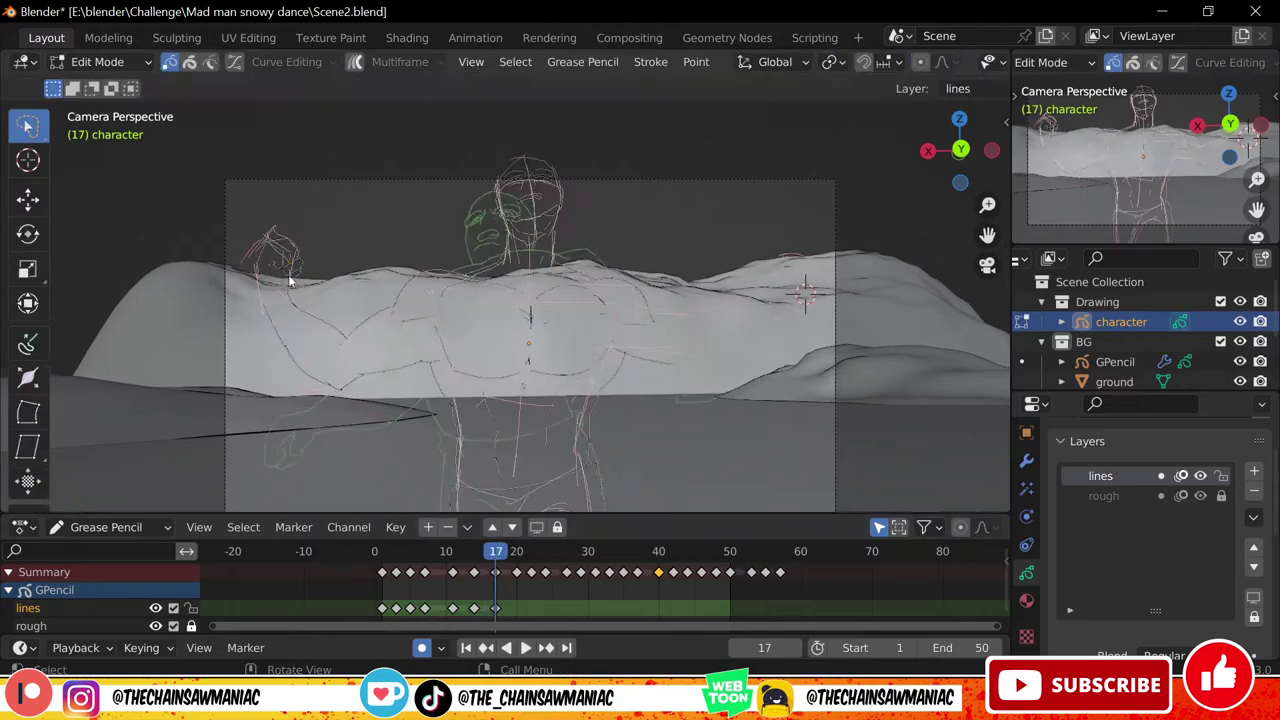
pyautogui.press('o')
pyautogui.press('s')
pyautogui.scroll(20, 420, 322)
pyautogui.click(402, 302)
pyautogui.press('Tab')
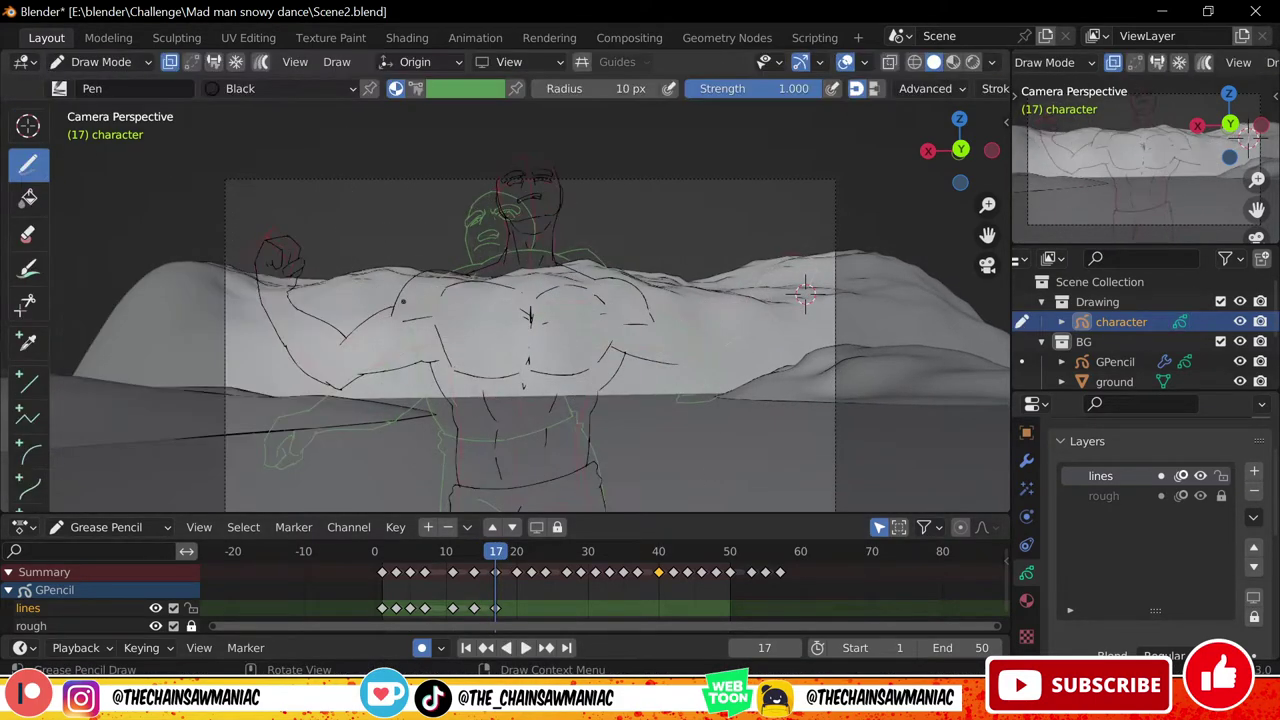
# Draw the upper and lower contours of the outstretched left arm, ending in a clenched fist
pyautogui.moveTo(649, 303); pyautogui.dragTo(703, 332)
pyautogui.keyDown('shift'); pyautogui.moveTo(703, 332); pyautogui.dragTo(592, 364, button='middle'); pyautogui.keyUp('shift')
pyautogui.keyDown('ctrl'); pyautogui.moveTo(592, 364); pyautogui.dragTo(592, 325, button='middle'); pyautogui.keyUp('ctrl')
pyautogui.moveTo(577, 415); pyautogui.dragTo(618, 421)
pyautogui.moveTo(600, 359); pyautogui.dragTo(686, 332)
pyautogui.keyDown('shift'); pyautogui.moveTo(719, 338); pyautogui.dragTo(701, 335, button='middle'); pyautogui.keyUp('shift')
pyautogui.keyDown('ctrl'); pyautogui.moveTo(701, 335); pyautogui.dragTo(701, 263, button='middle'); pyautogui.keyUp('ctrl')
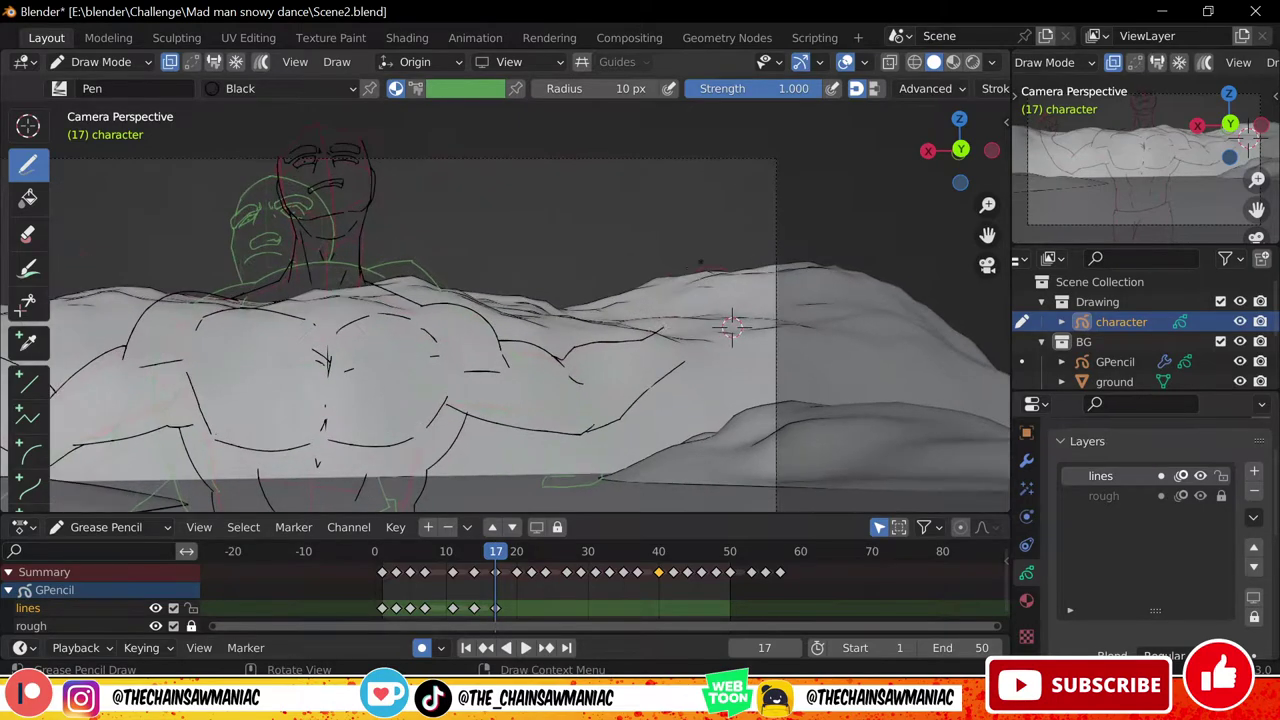
pyautogui.moveTo(706, 273)
pyautogui.mouseDown()
pyautogui.moveTo(725, 314)
pyautogui.moveTo(688, 353)
pyautogui.mouseUp()
pyautogui.keyDown('shift'); pyautogui.rightClick(848, 266); pyautogui.keyUp('shift')
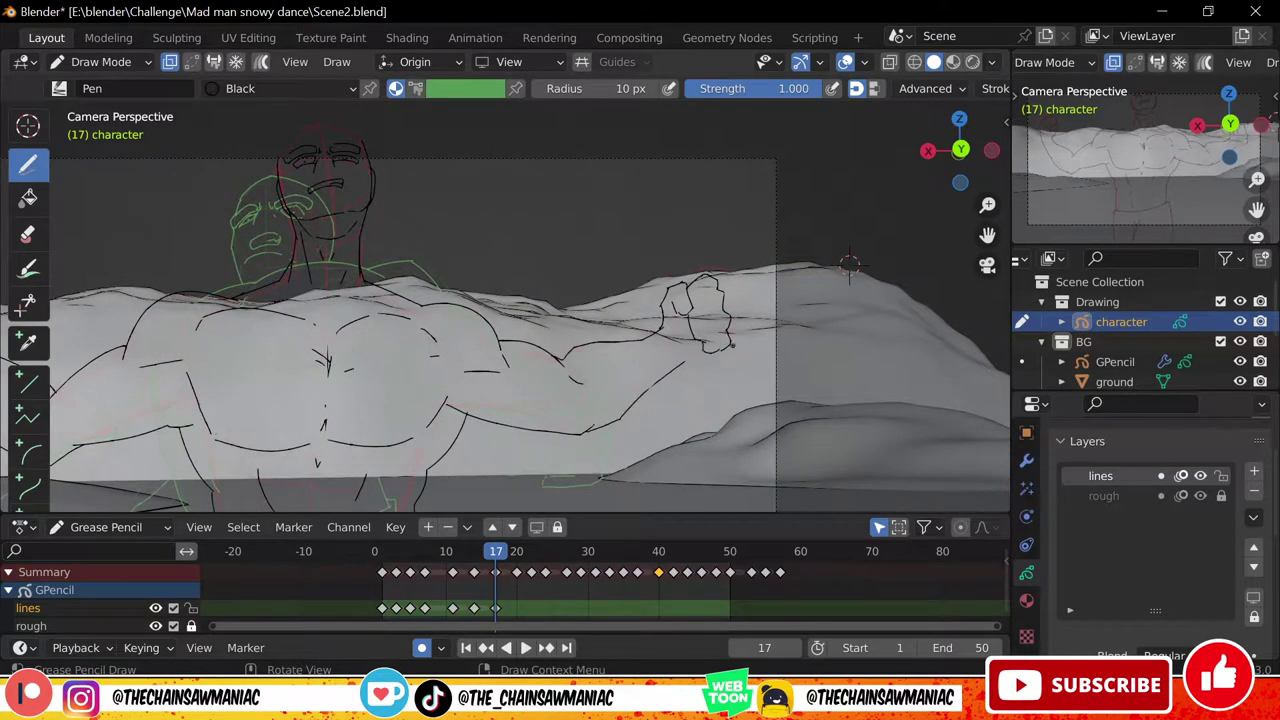
# Insert a blank keyframe at frame 20 and draw the character's eyes, brows, jaw, ears and skull outline
pyautogui.keyDown('ctrl'); pyautogui.moveTo(632, 205); pyautogui.dragTo(620, 400, button='middle'); pyautogui.keyUp('ctrl')
pyautogui.moveTo(497, 553)
pyautogui.mouseDown()
pyautogui.moveTo(484, 560)
pyautogui.moveTo(517, 556)
pyautogui.mouseUp()
pyautogui.hotkey('shift', 'i')
pyautogui.keyDown('shift'); pyautogui.moveTo(603, 369); pyautogui.dragTo(640, 369, button='middle'); pyautogui.keyUp('shift')
pyautogui.keyDown('ctrl'); pyautogui.moveTo(657, 430); pyautogui.dragTo(640, 280, button='middle'); pyautogui.keyUp('ctrl')
pyautogui.keyDown('shift'); pyautogui.moveTo(478, 253); pyautogui.dragTo(528, 307, button='middle'); pyautogui.keyUp('shift')
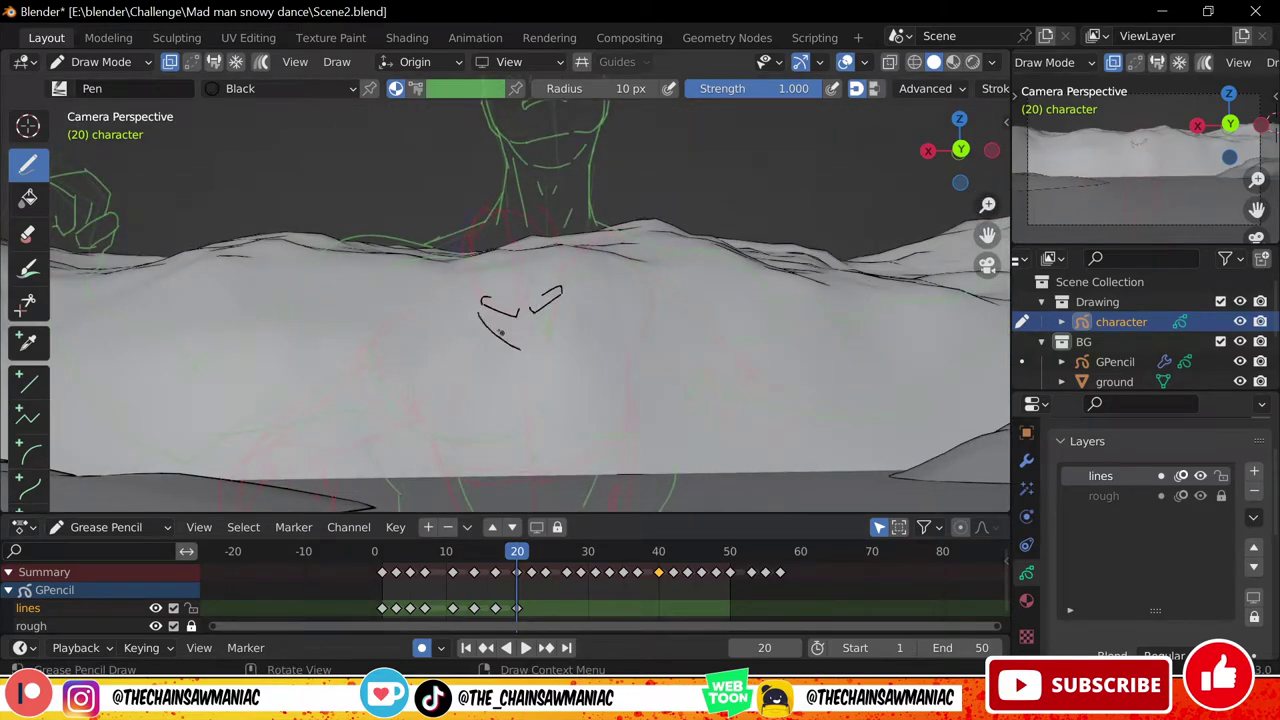
pyautogui.moveTo(465, 272)
pyautogui.mouseDown()
pyautogui.moveTo(538, 205)
pyautogui.moveTo(563, 280)
pyautogui.mouseUp()
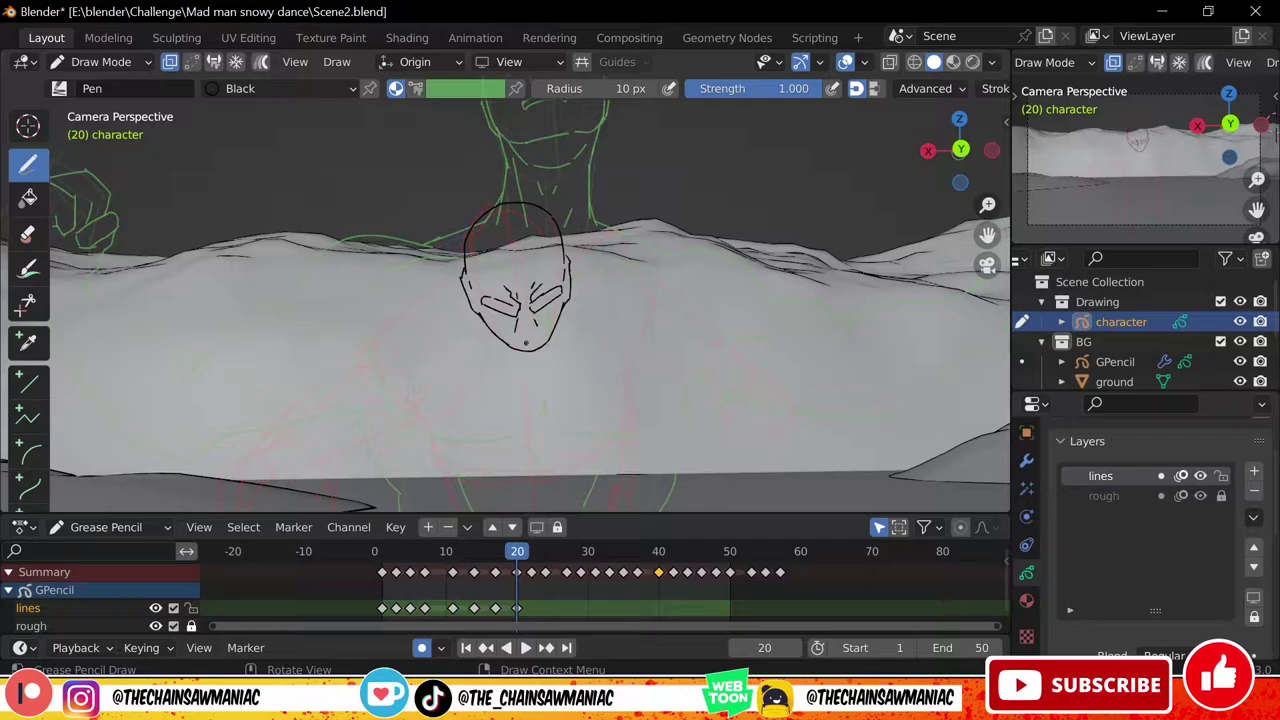
# Draw the mouth, the upper contour of the right shoulder and forward-reaching arm, and its fist on frame 20
pyautogui.keyDown('ctrl'); pyautogui.moveTo(530, 300); pyautogui.dragTo(530, 360, button='middle'); pyautogui.keyUp('ctrl')
pyautogui.keyDown('shift'); pyautogui.moveTo(520, 300); pyautogui.dragTo(595, 258, button='middle'); pyautogui.keyUp('shift')
pyautogui.moveTo(553, 227); pyautogui.dragTo(410, 354)
pyautogui.keyDown('ctrl'); pyautogui.moveTo(412, 354); pyautogui.dragTo(412, 325, button='middle'); pyautogui.keyUp('ctrl')
pyautogui.keyDown('shift'); pyautogui.moveTo(415, 345); pyautogui.dragTo(453, 324, button='middle'); pyautogui.keyUp('shift')
pyautogui.moveTo(434, 340); pyautogui.dragTo(405, 368)
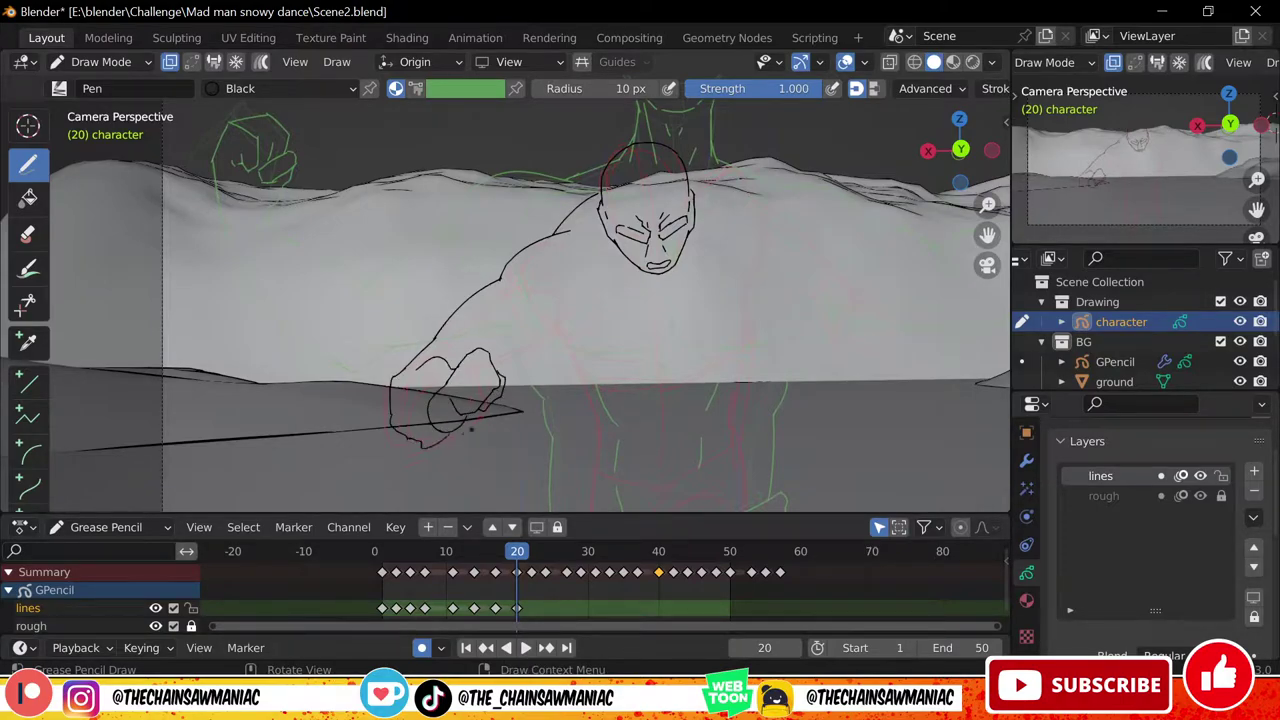
# Draw the right arm's lower contour, the chest's lower curves and side, and the neck and shoulder lines
pyautogui.keyDown('shift'); pyautogui.moveTo(709, 283); pyautogui.dragTo(663, 285, button='middle'); pyautogui.keyUp('shift')
pyautogui.moveTo(504, 336); pyautogui.dragTo(602, 351)
pyautogui.moveTo(610, 346); pyautogui.dragTo(711, 238)
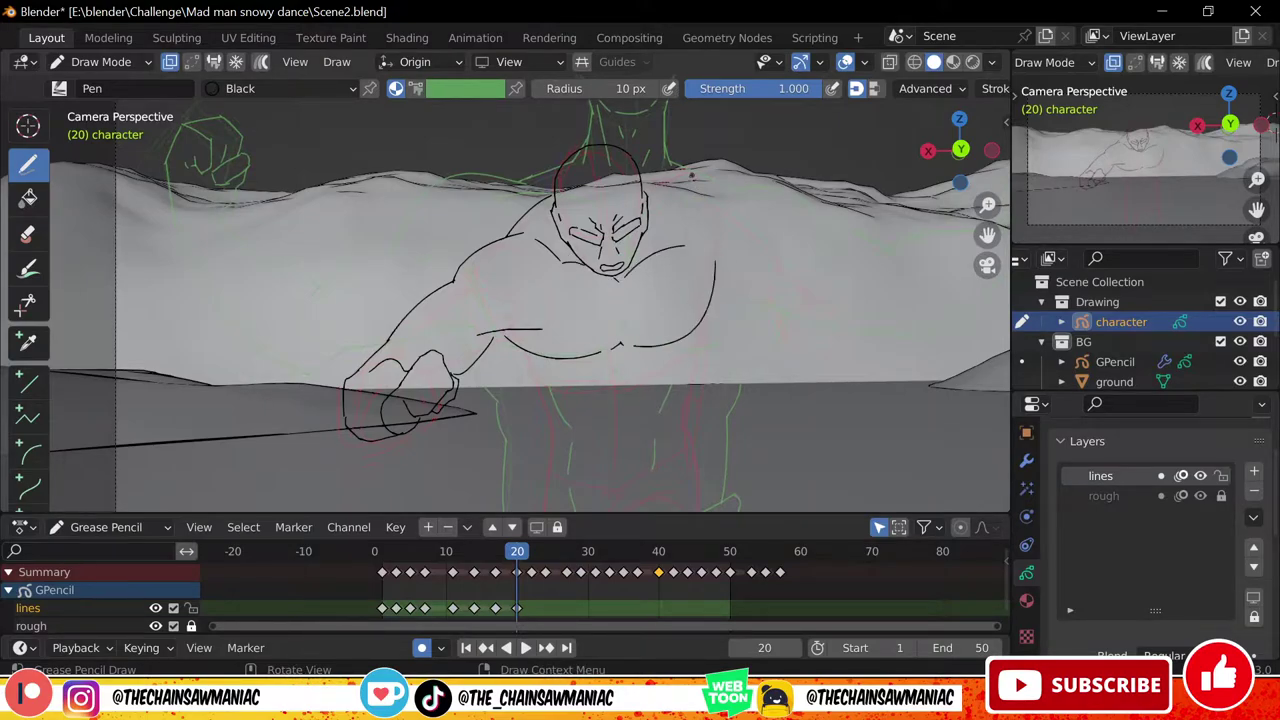
pyautogui.moveTo(647, 180)
pyautogui.mouseDown()
pyautogui.moveTo(721, 206)
pyautogui.moveTo(712, 242)
pyautogui.moveTo(648, 254)
pyautogui.mouseUp()
pyautogui.moveTo(542, 222); pyautogui.dragTo(558, 247)
# Draw both sides of the torso below the chest and the angled waistline joining them
pyautogui.keyDown('shift'); pyautogui.moveTo(528, 345); pyautogui.dragTo(552, 275, button='middle'); pyautogui.keyUp('shift')
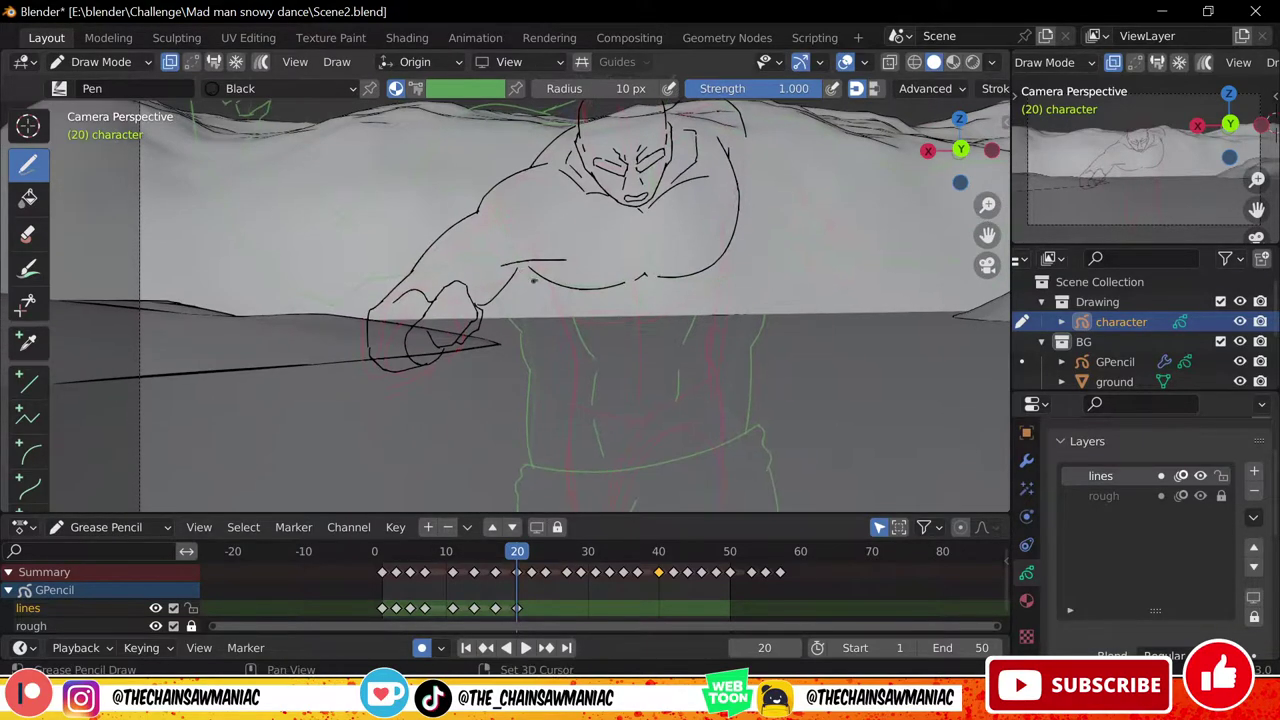
pyautogui.moveTo(518, 269); pyautogui.dragTo(574, 398)
pyautogui.moveTo(568, 396)
pyautogui.mouseDown()
pyautogui.moveTo(638, 411)
pyautogui.moveTo(724, 362)
pyautogui.mouseUp()
pyautogui.moveTo(717, 366); pyautogui.dragTo(735, 234)
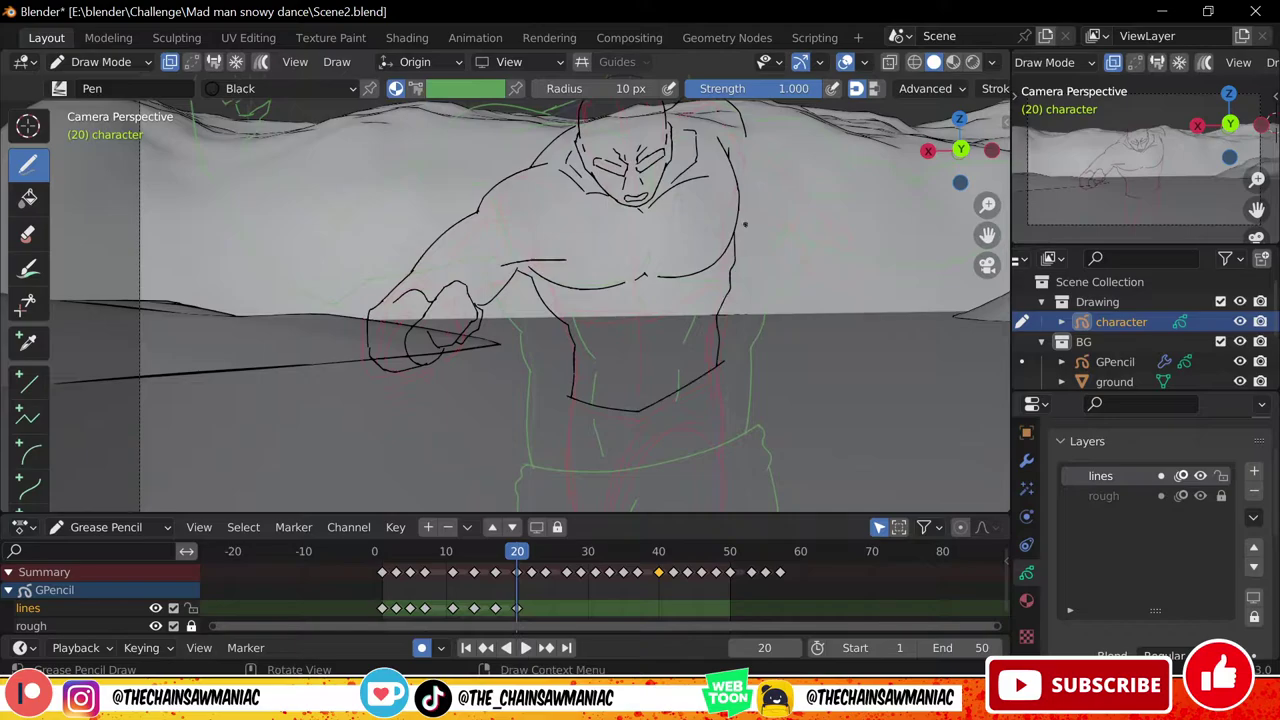
# Draw the trouser legs with crotch folds and abdominal lines, and the left arm extending behind the body
pyautogui.scroll(-3, 709, 356)
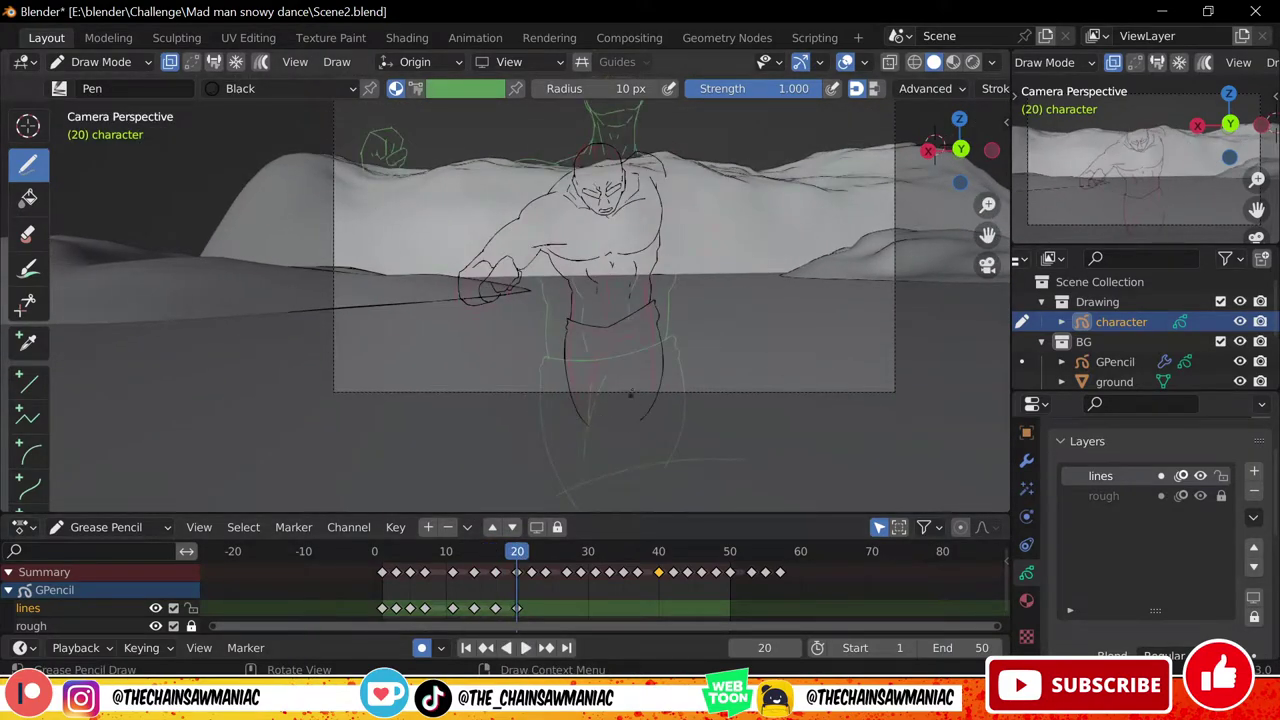
pyautogui.scroll(2, 602, 360)
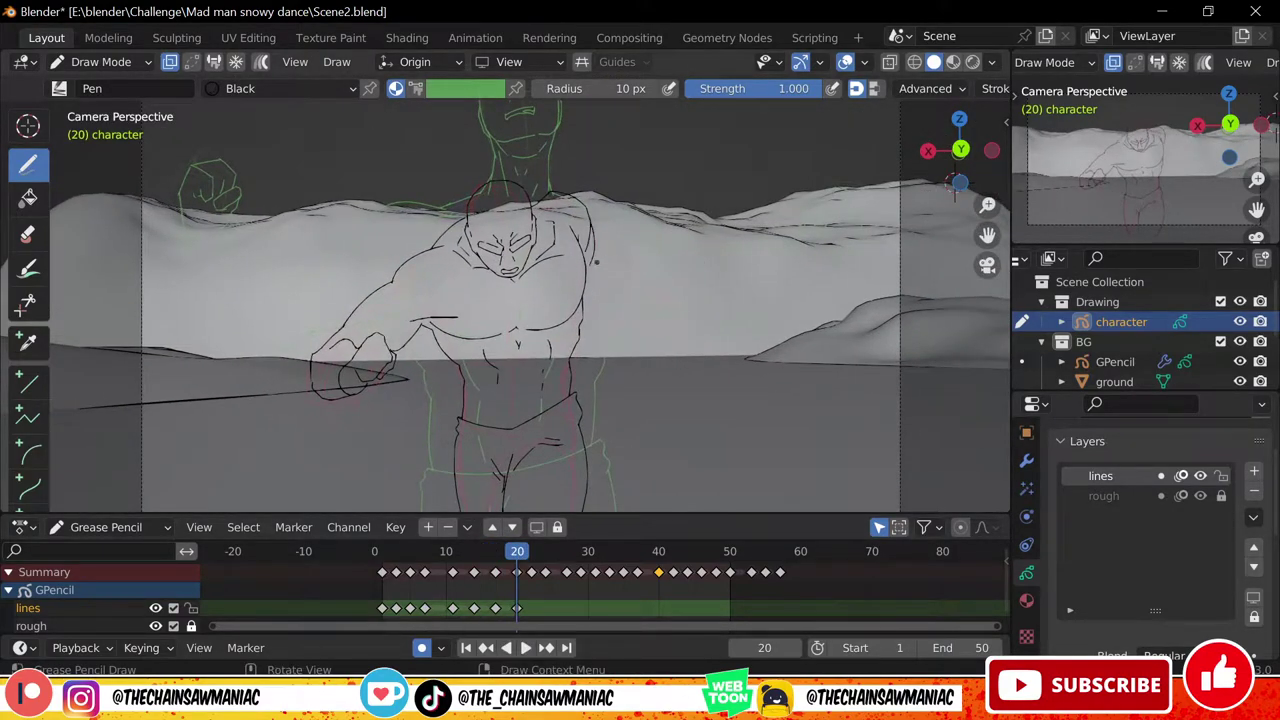
pyautogui.moveTo(597, 230); pyautogui.dragTo(643, 280)
# Play the animation from frame 1 to check the motion of the finished line-art frames
pyautogui.scroll(-1, 655, 269)
pyautogui.press('space')
pyautogui.scroll(-1, 655, 269)
pyautogui.press('space')
pyautogui.click(517, 553)
pyautogui.press('space')
pyautogui.click(381, 564)
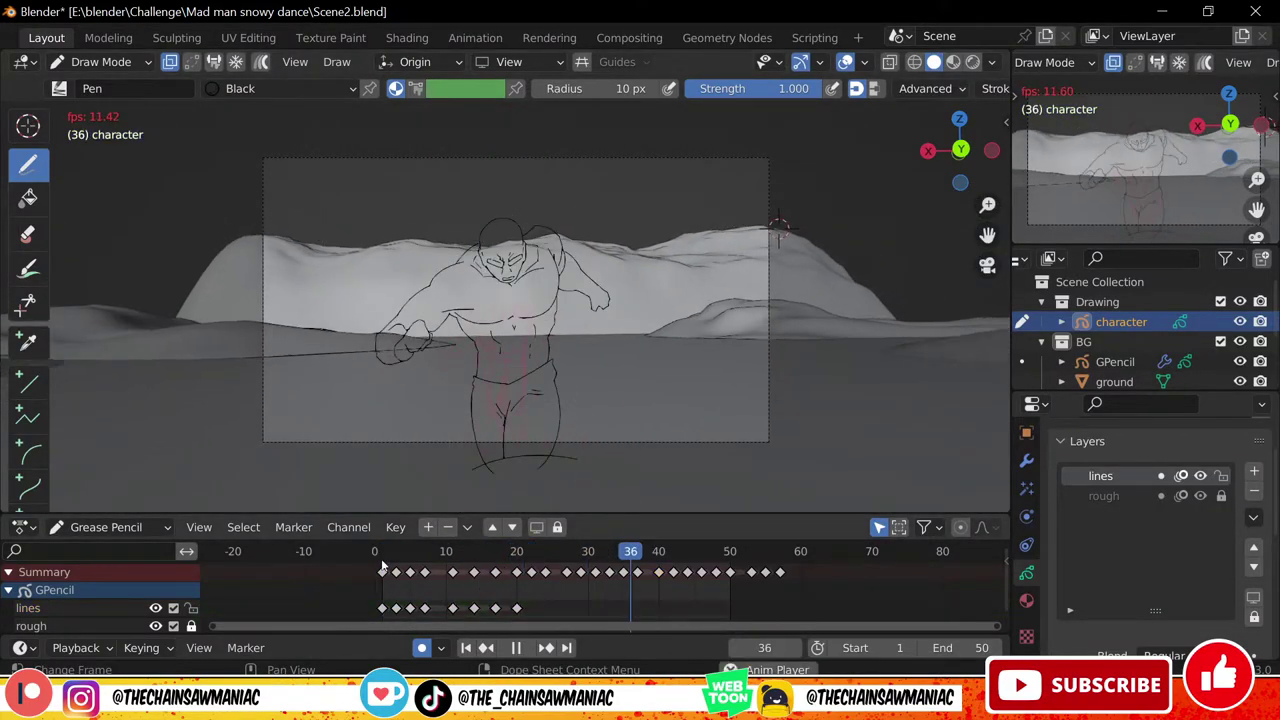
pyautogui.press('space')
# Go to frame 22 and draw the character's tilted jaw, skull outline, ear and eyes, undoing a stray stroke
pyautogui.moveTo(543, 556); pyautogui.dragTo(531, 582)
pyautogui.scroll(5, 514, 298)
pyautogui.moveTo(483, 260)
pyautogui.mouseDown()
pyautogui.moveTo(486, 355)
pyautogui.moveTo(476, 303)
pyautogui.mouseUp()
pyautogui.hotkey('ctrl', 'z')
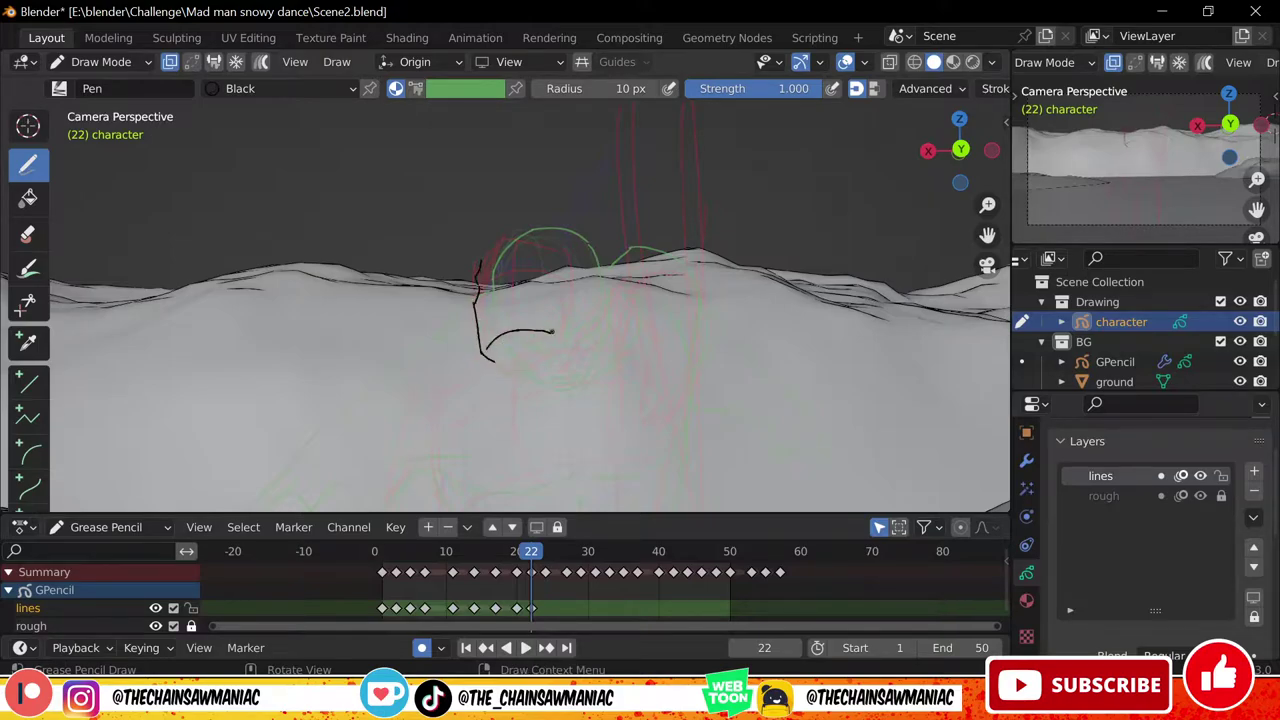
pyautogui.moveTo(578, 270); pyautogui.dragTo(576, 306)
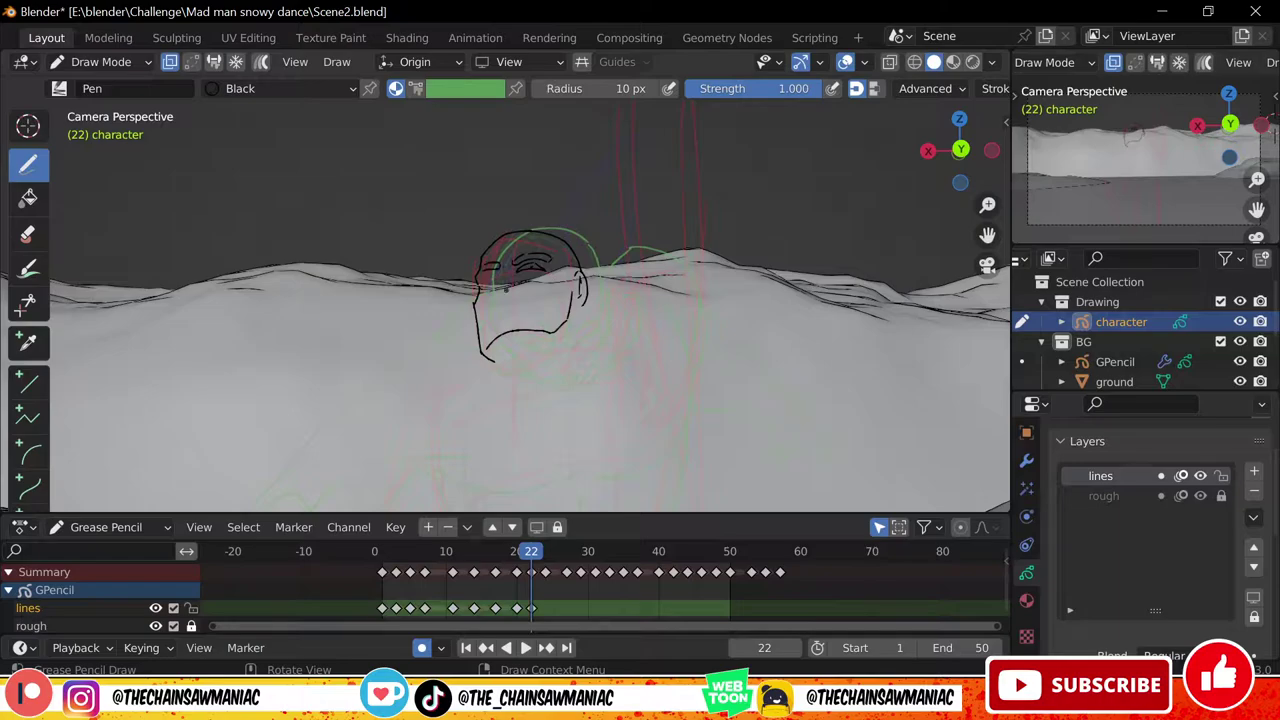
# Undo the last two face strokes, draw the mouth and the line behind the ear, and trim the face outline
pyautogui.hotkey('ctrl', 'z')
pyautogui.hotkey('ctrl', 'z')
pyautogui.moveTo(499, 308); pyautogui.dragTo(524, 309)
pyautogui.keyDown('shift'); pyautogui.moveTo(645, 370); pyautogui.dragTo(623, 286, button='middle'); pyautogui.keyUp('shift')
pyautogui.moveTo(560, 222); pyautogui.dragTo(561, 244)
pyautogui.moveTo(474, 260)
pyautogui.keyDown('ctrl'); pyautogui.mouseDown()
pyautogui.moveTo(455, 281)
pyautogui.moveTo(459, 265)
pyautogui.mouseUp(); pyautogui.keyUp('ctrl')
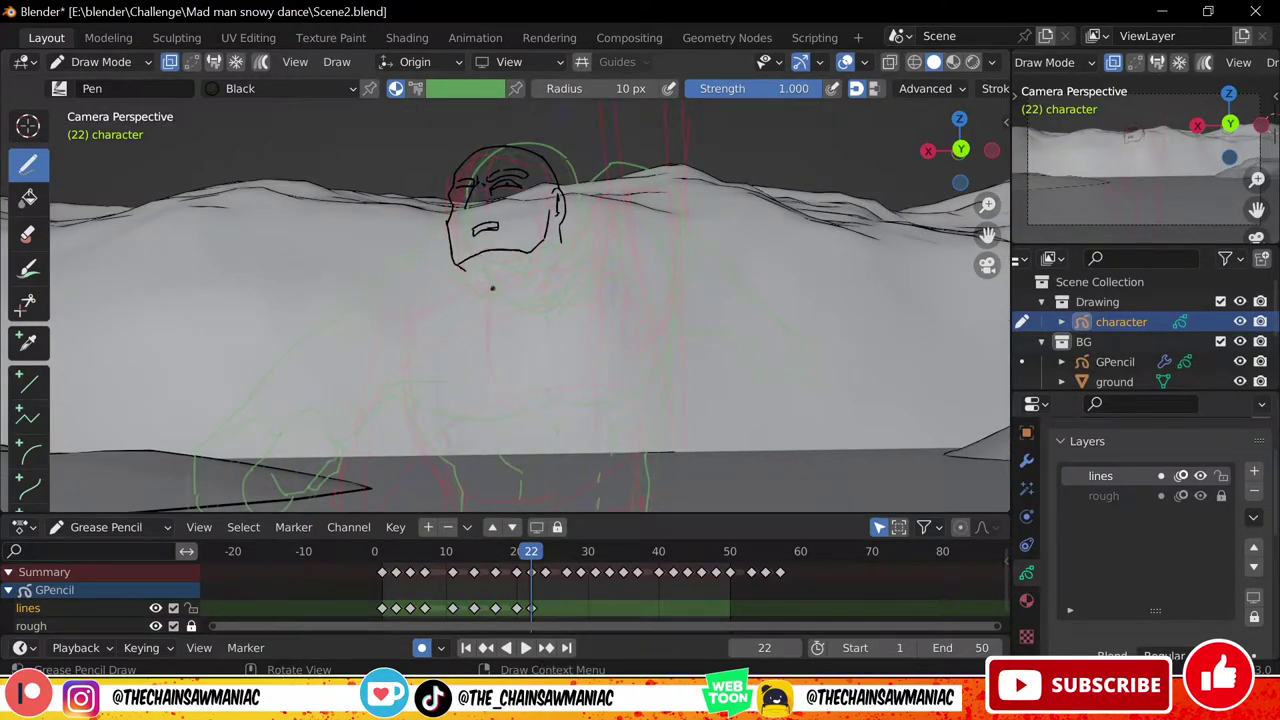
# Draw the shoulder line, the central chest line and the contours of the raised left arm on frame 22
pyautogui.moveTo(413, 316); pyautogui.dragTo(497, 279)
pyautogui.keyDown('shift'); pyautogui.moveTo(495, 364); pyautogui.dragTo(434, 421, button='middle'); pyautogui.keyUp('shift')
pyautogui.moveTo(525, 318)
pyautogui.keyDown('ctrl'); pyautogui.mouseDown()
pyautogui.moveTo(470, 319)
pyautogui.moveTo(496, 315)
pyautogui.mouseUp(); pyautogui.keyUp('ctrl')
pyautogui.keyDown('ctrl'); pyautogui.moveTo(500, 325); pyautogui.dragTo(500, 420, button='middle'); pyautogui.keyUp('ctrl')
pyautogui.moveTo(500, 304); pyautogui.dragTo(519, 267)
pyautogui.moveTo(553, 205); pyautogui.dragTo(562, 310)
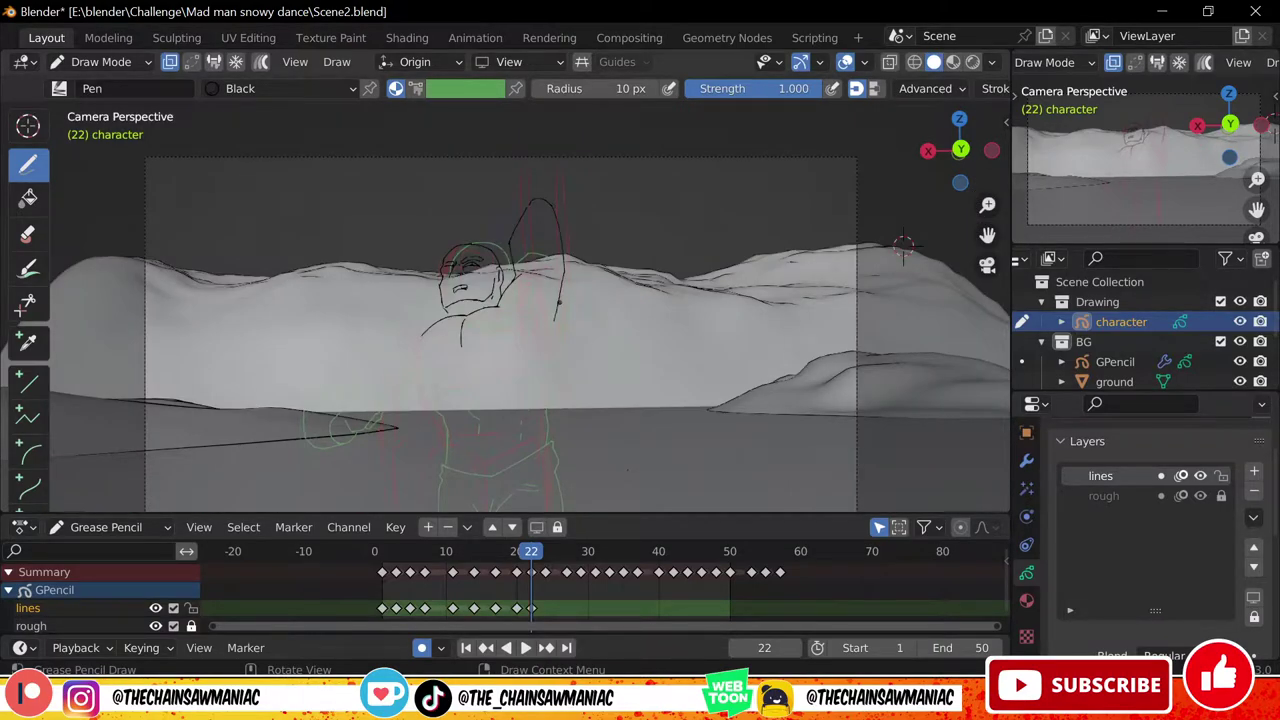
# Undo the last two arm strokes and redraw the raised left arm down to the shoulder, with its armpit lines
pyautogui.hotkey('ctrl', 'z')
pyautogui.hotkey('ctrl', 'z')
pyautogui.keyDown('ctrl'); pyautogui.moveTo(543, 306); pyautogui.dragTo(543, 230, button='middle'); pyautogui.keyUp('ctrl')
pyautogui.moveTo(500, 316); pyautogui.dragTo(531, 277)
pyautogui.keyDown('ctrl'); pyautogui.moveTo(541, 261); pyautogui.dragTo(535, 300, button='middle'); pyautogui.keyUp('ctrl')
pyautogui.moveTo(521, 268)
pyautogui.mouseDown()
pyautogui.moveTo(522, 230)
pyautogui.moveTo(550, 192)
pyautogui.moveTo(584, 275)
pyautogui.moveTo(567, 365)
pyautogui.mouseUp()
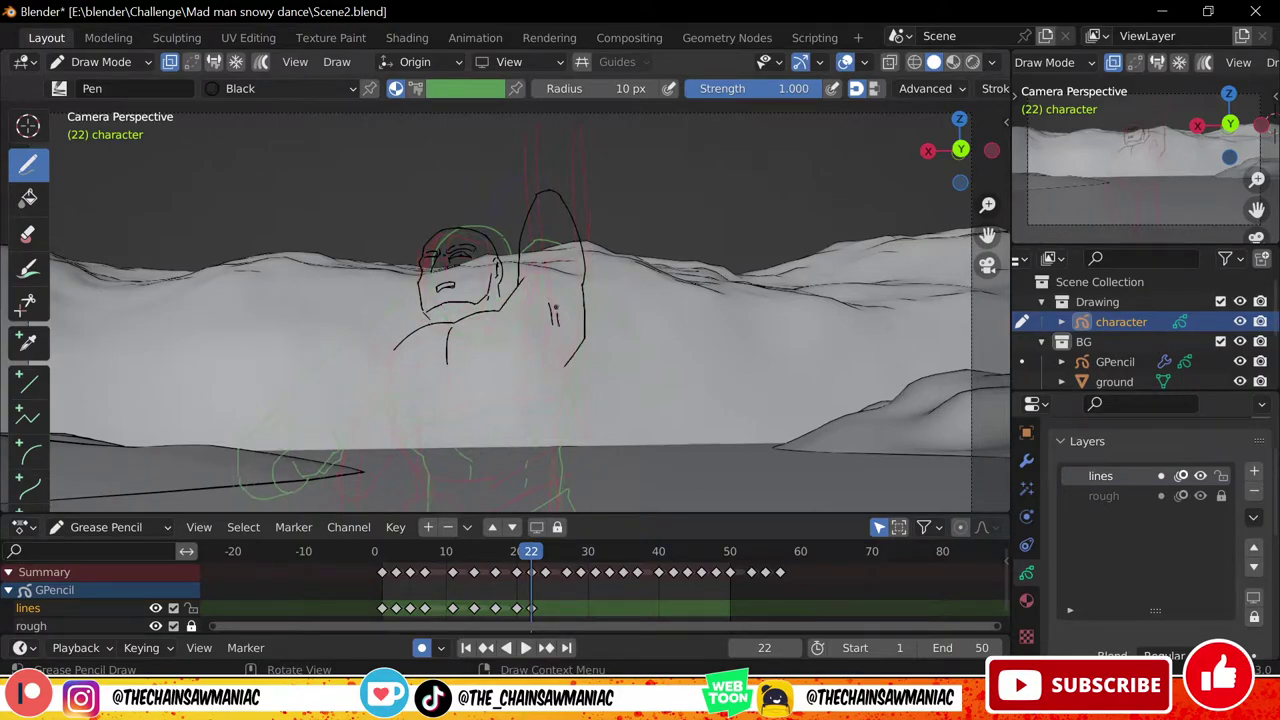
pyautogui.moveTo(549, 302); pyautogui.dragTo(515, 374)
# Select the head's strokes, scale them to about 0.77 and reposition the head on the neck
pyautogui.scroll(-2, 603, 363)
pyautogui.scroll(2, 603, 363)
pyautogui.keyDown('shift'); pyautogui.moveTo(603, 363); pyautogui.dragTo(643, 293, button='middle'); pyautogui.keyUp('shift')
pyautogui.press('Tab')
pyautogui.press('c')
pyautogui.moveTo(511, 212); pyautogui.dragTo(535, 206)
pyautogui.press('s')
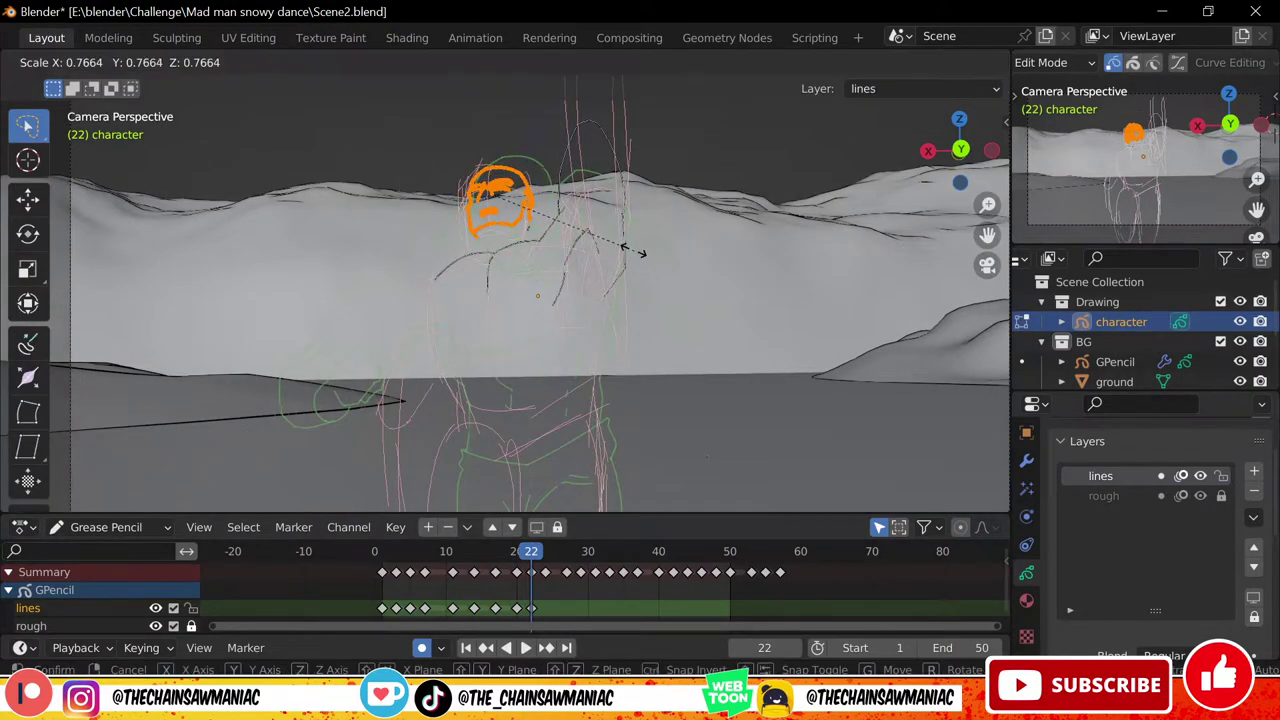
pyautogui.click(633, 250)
pyautogui.press('g')
pyautogui.click(553, 266)
pyautogui.press('Tab')
# Draw the right shoulder, the chest's lower curves and both sides of the torso on frame 22
pyautogui.scroll(-2, 548, 264)
pyautogui.scroll(1, 563, 236)
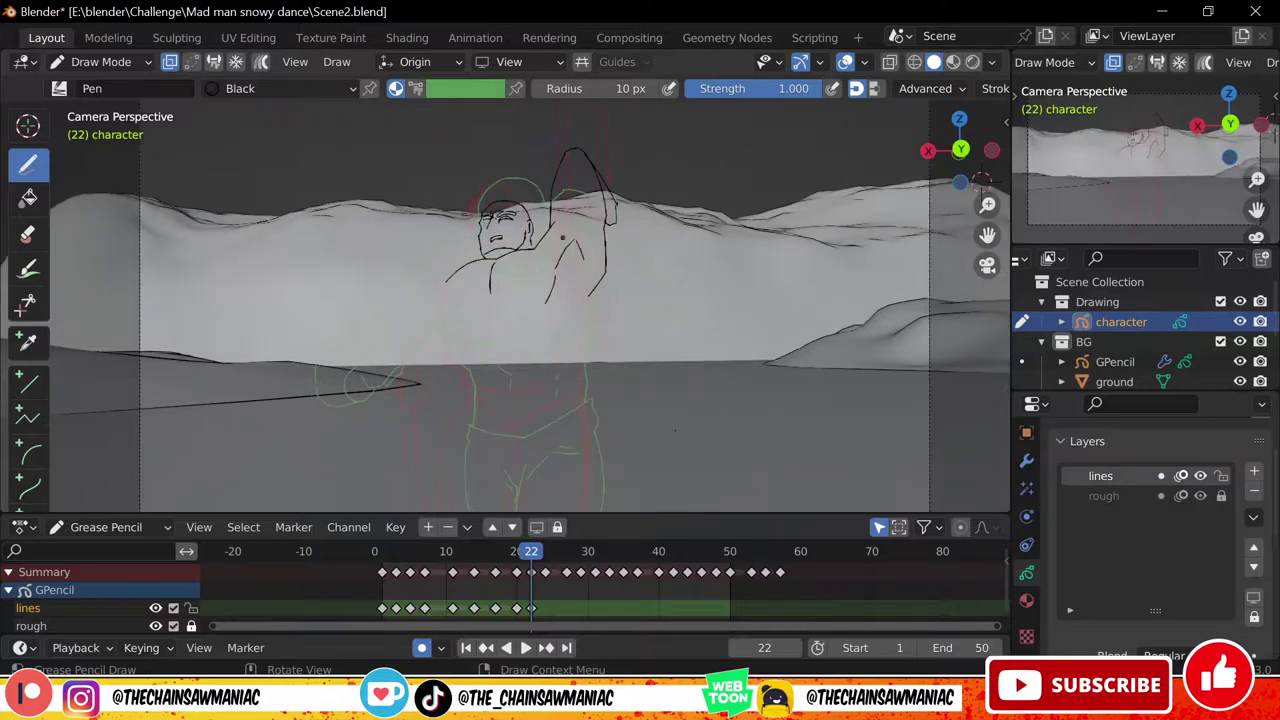
pyautogui.moveTo(448, 285)
pyautogui.mouseDown()
pyautogui.moveTo(487, 312)
pyautogui.moveTo(463, 367)
pyautogui.mouseUp()
pyautogui.keyDown('shift'); pyautogui.moveTo(463, 365); pyautogui.dragTo(504, 351, button='middle'); pyautogui.keyUp('shift')
pyautogui.scroll(1, 504, 351)
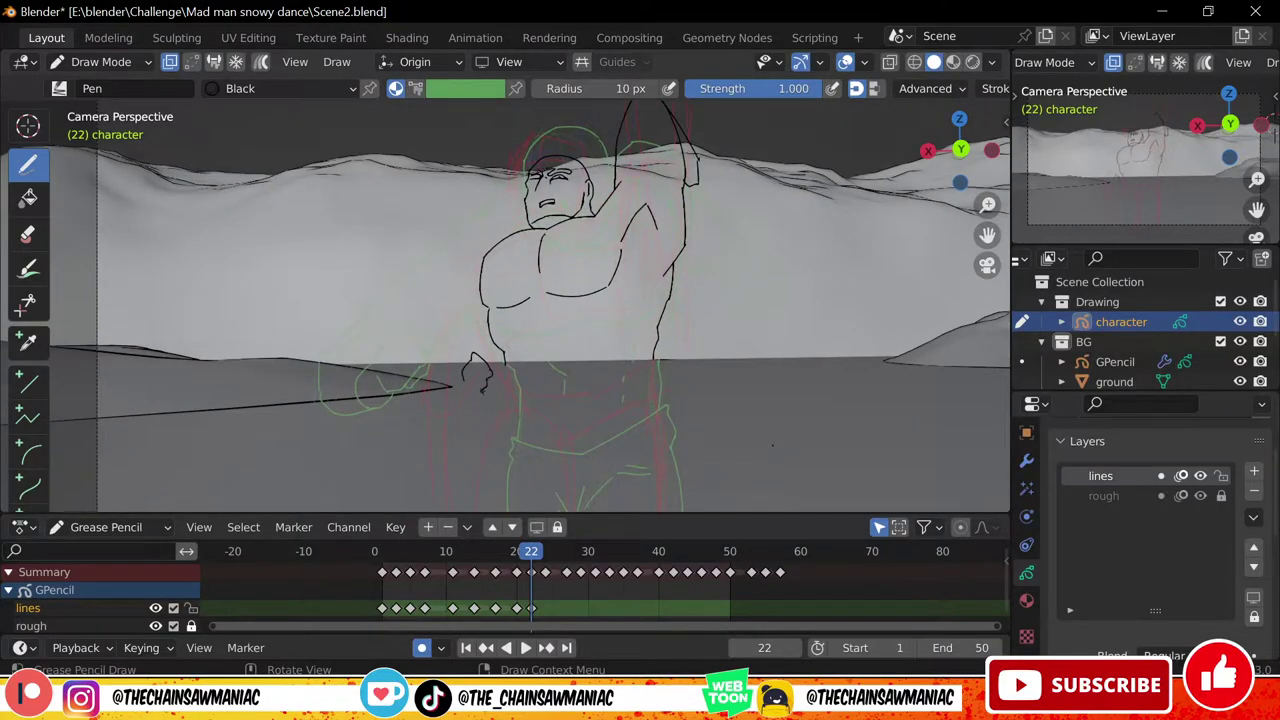
# Draw the right forearm and hand hanging beside the torso, and a curved waistline
pyautogui.scroll(1, 772, 446)
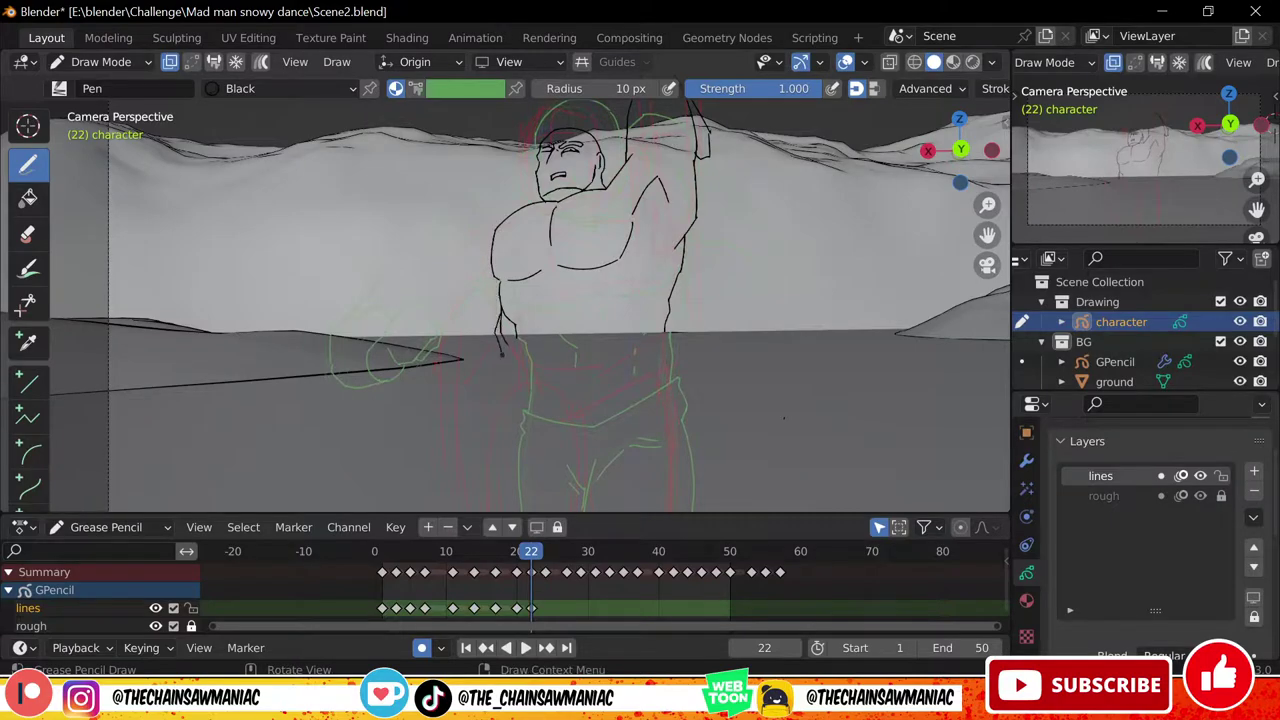
pyautogui.moveTo(502, 354); pyautogui.dragTo(517, 349)
pyautogui.keyDown('shift'); pyautogui.moveTo(540, 352); pyautogui.dragTo(542, 322, button='middle'); pyautogui.keyUp('shift')
pyautogui.moveTo(522, 331)
pyautogui.mouseDown()
pyautogui.moveTo(582, 344)
pyautogui.moveTo(668, 316)
pyautogui.mouseUp()
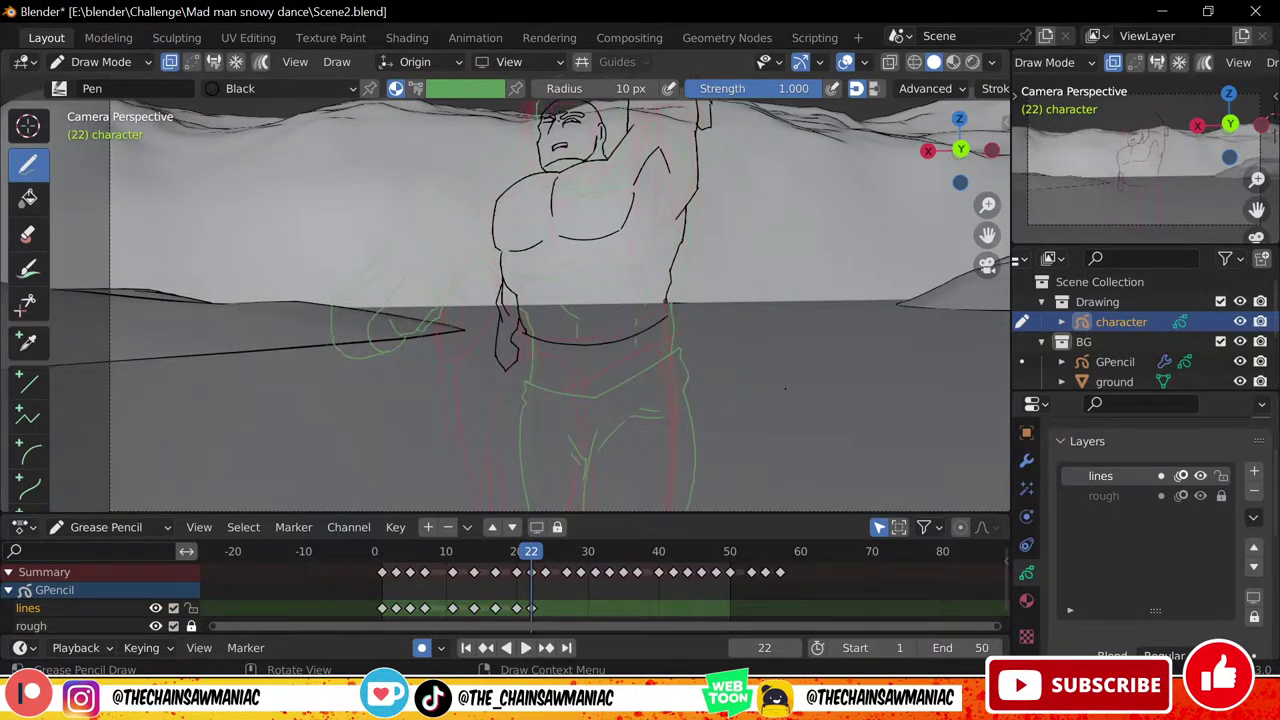
# Replace the curved waistline with a V-shaped one and draw the outer hip and leg contours
pyautogui.keyDown('shift'); pyautogui.moveTo(659, 354); pyautogui.dragTo(693, 273, button='middle'); pyautogui.keyUp('shift')
pyautogui.scroll(-1, 693, 273)
pyautogui.scroll(1, 606, 319)
pyautogui.scroll(-3, 593, 335)
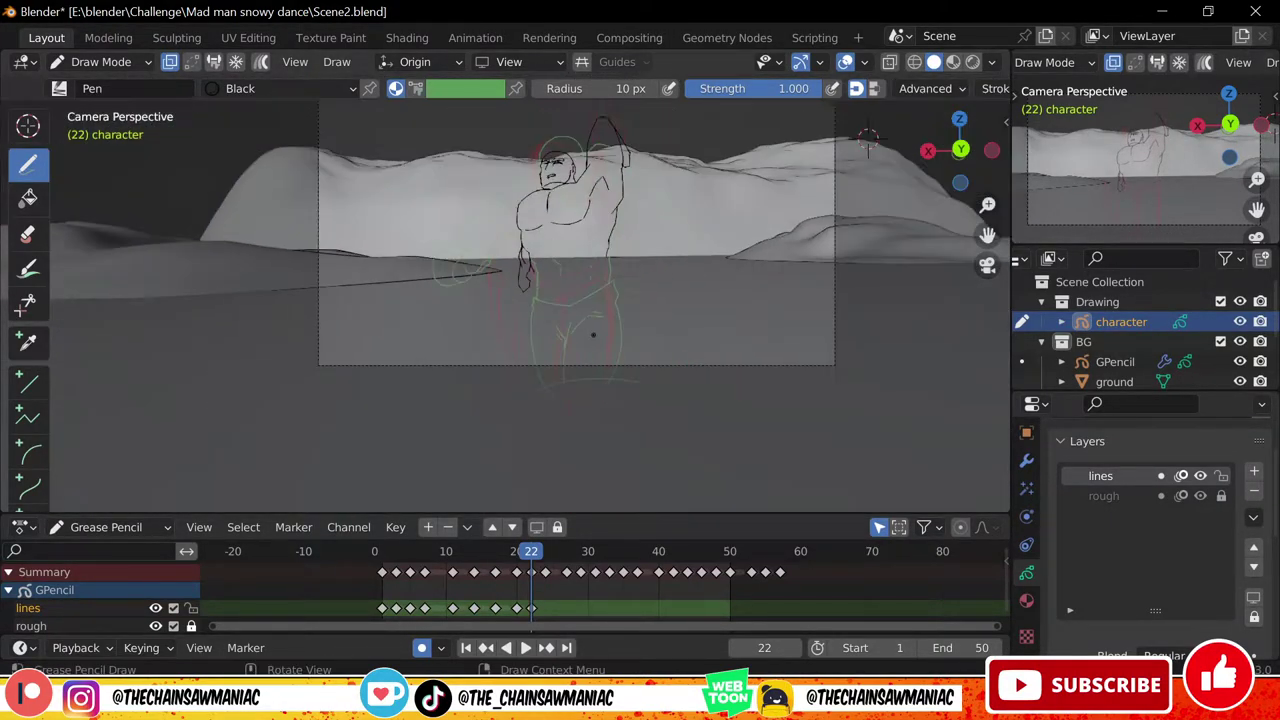
pyautogui.scroll(3, 593, 335)
pyautogui.moveTo(531, 277)
pyautogui.mouseDown()
pyautogui.moveTo(482, 436)
pyautogui.moveTo(575, 321)
pyautogui.mouseUp()
pyautogui.moveTo(557, 295)
pyautogui.mouseDown()
pyautogui.moveTo(585, 298)
pyautogui.moveTo(653, 266)
pyautogui.mouseUp()
pyautogui.moveTo(653, 266)
pyautogui.mouseDown()
pyautogui.moveTo(663, 320)
pyautogui.moveTo(646, 481)
pyautogui.mouseUp()
pyautogui.keyDown('shift'); pyautogui.moveTo(638, 455); pyautogui.dragTo(650, 438, button='middle'); pyautogui.keyUp('shift')
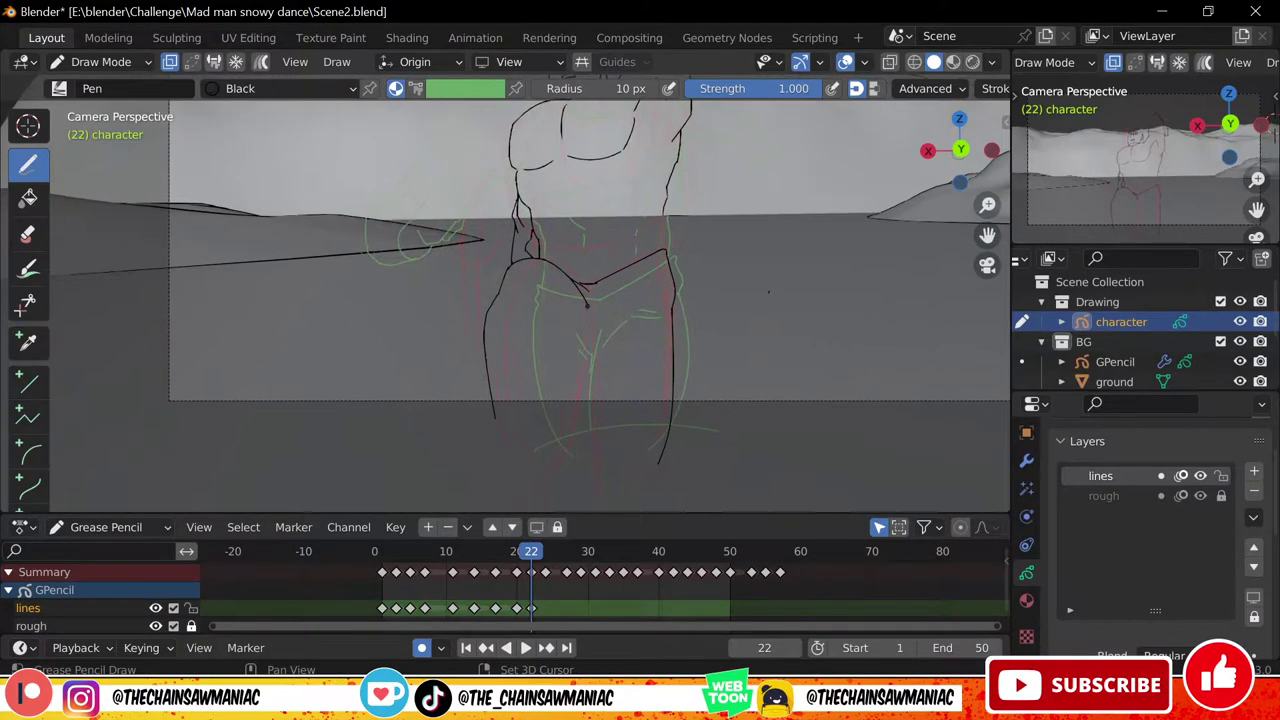
# Draw the inner leg line and the fold lines on the trousers' thighs
pyautogui.moveTo(588, 302); pyautogui.dragTo(574, 442)
pyautogui.moveTo(505, 309); pyautogui.dragTo(511, 342)
pyautogui.moveTo(563, 303); pyautogui.dragTo(543, 357)
pyautogui.moveTo(563, 331); pyautogui.dragTo(554, 348)
# Draw the small chest mark and the broken abdominal lines on the torso, and play back the animation
pyautogui.keyDown('shift'); pyautogui.moveTo(622, 320); pyautogui.dragTo(577, 371, button='middle'); pyautogui.keyUp('shift')
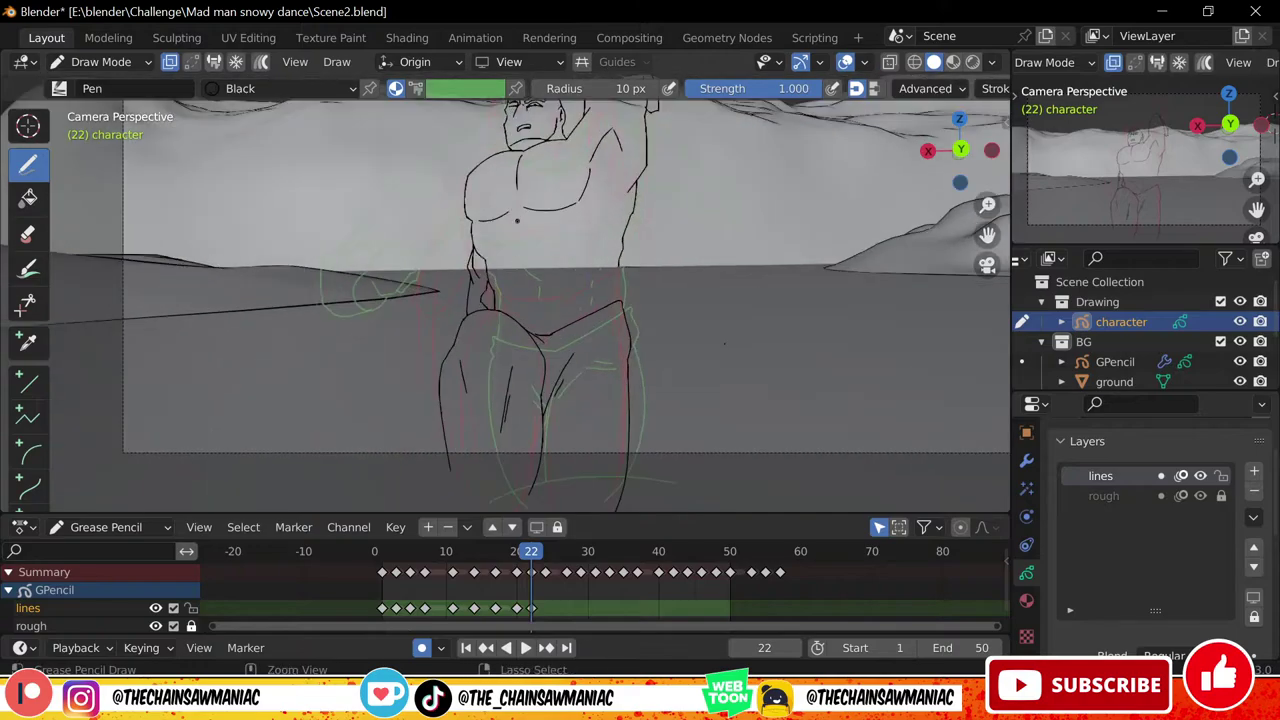
pyautogui.moveTo(516, 217); pyautogui.dragTo(524, 219)
pyautogui.moveTo(566, 221); pyautogui.dragTo(562, 251)
pyautogui.moveTo(563, 265); pyautogui.dragTo(560, 283)
pyautogui.moveTo(558, 298); pyautogui.dragTo(558, 308)
pyautogui.press('space')
pyautogui.keyDown('ctrl'); pyautogui.moveTo(605, 283); pyautogui.dragTo(618, 408, button='middle'); pyautogui.keyUp('ctrl')
pyautogui.press('space')
# Go to frame 24, undo the accidental keyframe move and enlarge the timeline area
pyautogui.moveTo(546, 551)
pyautogui.mouseDown()
pyautogui.moveTo(516, 551)
pyautogui.moveTo(545, 551)
pyautogui.mouseUp()
pyautogui.moveTo(531, 572); pyautogui.dragTo(545, 572)
pyautogui.hotkey('ctrl', 'z')
pyautogui.moveTo(567, 513); pyautogui.dragTo(567, 456)
pyautogui.moveTo(545, 494)
pyautogui.mouseDown()
pyautogui.moveTo(441, 545)
pyautogui.moveTo(545, 500)
pyautogui.mouseUp()
# Draw the character's jaw, skull outline and ear on frame 24
pyautogui.click(643, 386)
pyautogui.keyDown('ctrl'); pyautogui.moveTo(643, 384); pyautogui.dragTo(628, 186, button='middle'); pyautogui.keyUp('ctrl')
pyautogui.keyDown('shift'); pyautogui.moveTo(628, 186); pyautogui.dragTo(681, 247, button='middle'); pyautogui.keyUp('shift')
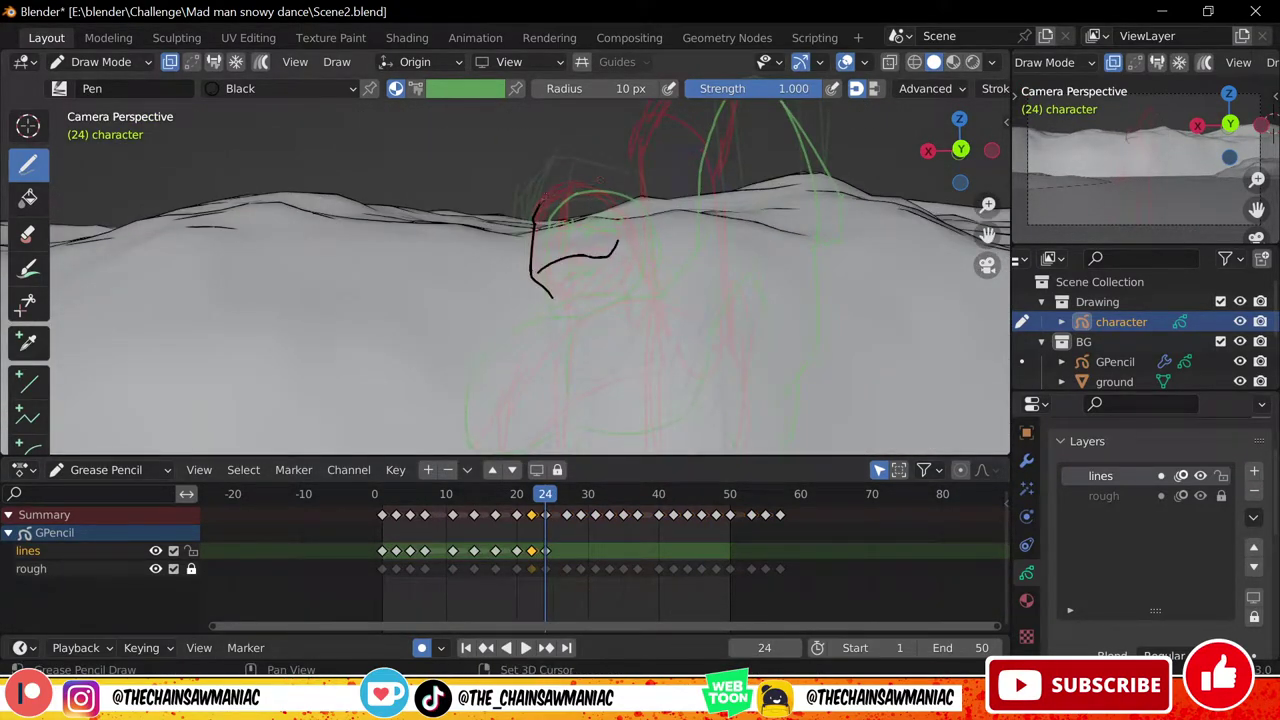
pyautogui.moveTo(534, 222); pyautogui.dragTo(628, 201)
pyautogui.keyDown('shift'); pyautogui.moveTo(746, 284); pyautogui.dragTo(645, 317, button='middle'); pyautogui.keyUp('shift')
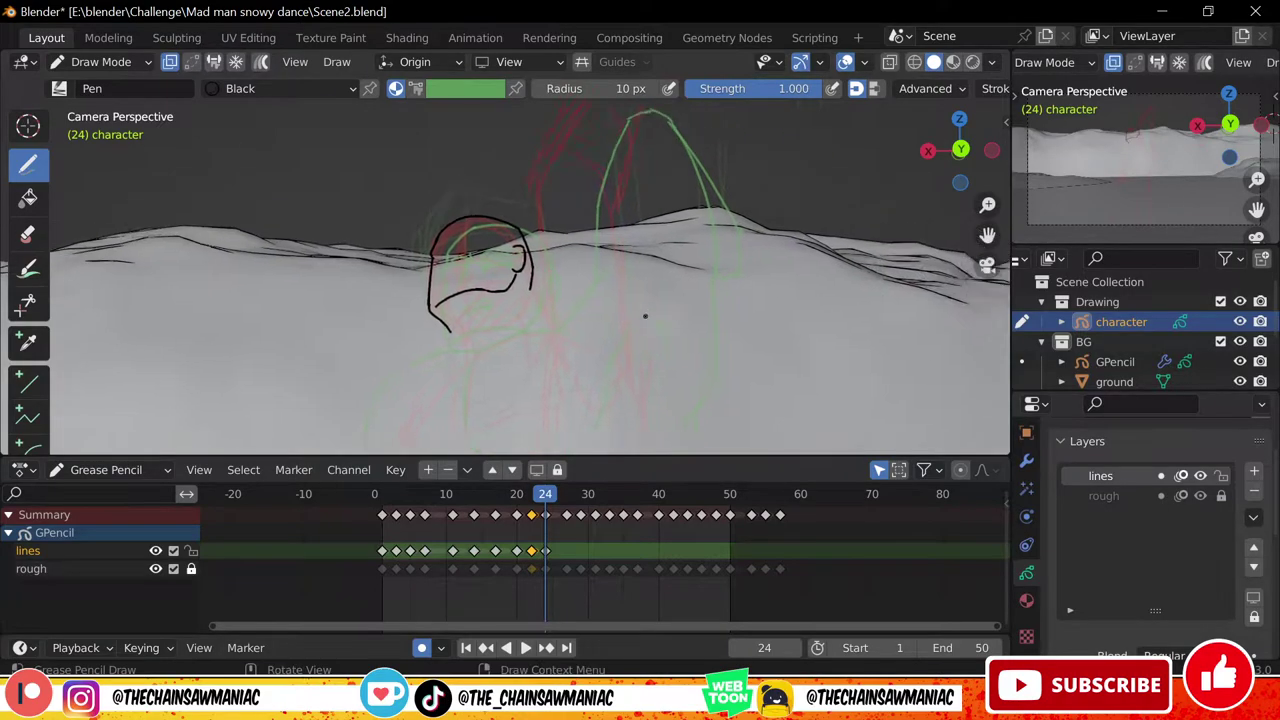
# Draw both sides of the raised arm and the shoulder curve below the head on frame 24
pyautogui.scroll(-2, 640, 300)
pyautogui.moveTo(617, 241); pyautogui.dragTo(624, 342)
pyautogui.keyDown('shift'); pyautogui.moveTo(620, 354); pyautogui.dragTo(613, 394, button='middle'); pyautogui.keyUp('shift')
pyautogui.moveTo(612, 304); pyautogui.dragTo(598, 238)
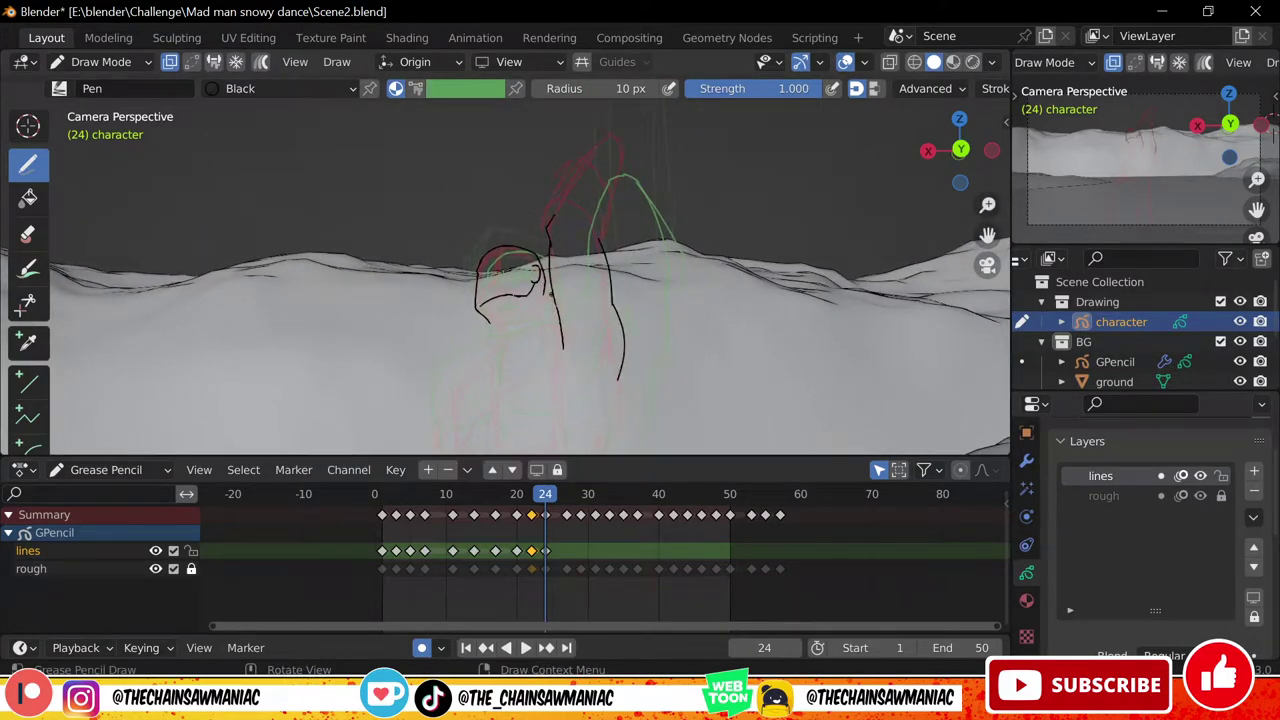
pyautogui.hotkey('ctrl', 'z')
pyautogui.keyDown('shift'); pyautogui.moveTo(520, 334); pyautogui.dragTo(620, 211, button='middle'); pyautogui.keyUp('shift')
pyautogui.moveTo(638, 198); pyautogui.dragTo(547, 290)
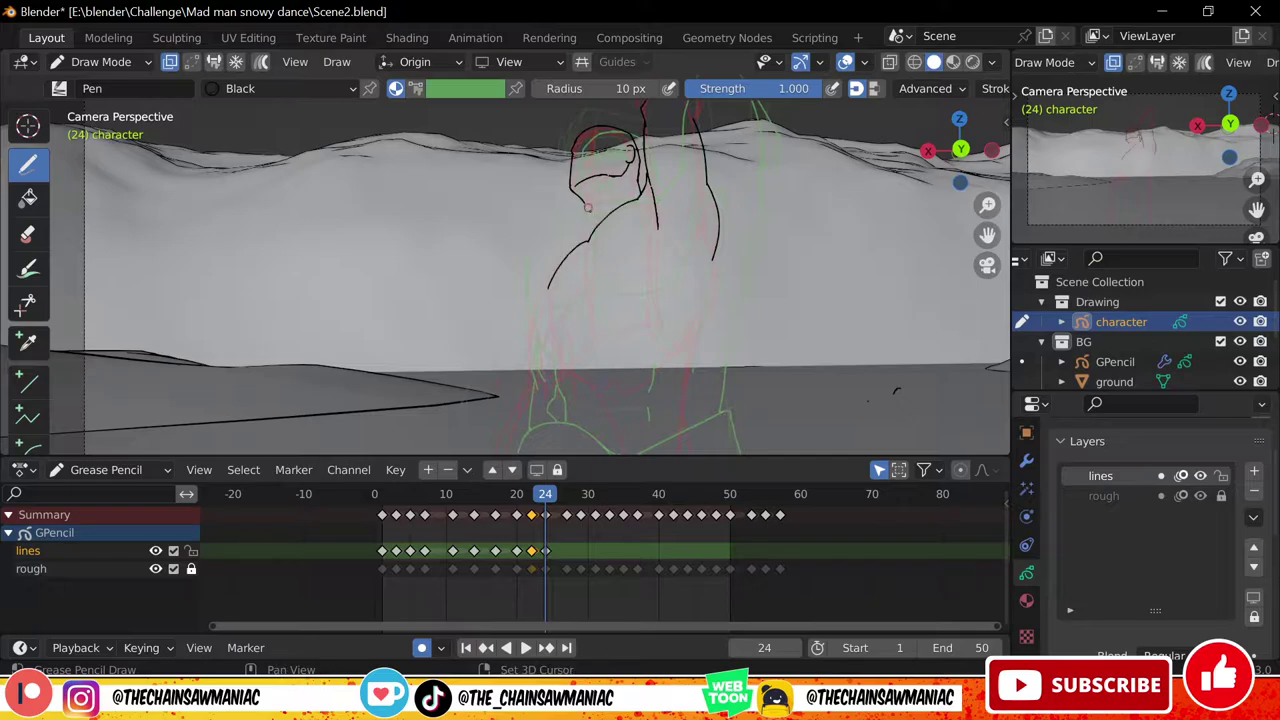
# Draw the side of the torso, the neck line and the curved chest lines
pyautogui.scroll(-1, 546, 291)
pyautogui.keyDown('shift'); pyautogui.moveTo(546, 291); pyautogui.dragTo(528, 265, button='middle'); pyautogui.keyUp('shift')
pyautogui.moveTo(562, 185); pyautogui.dragTo(567, 211)
pyautogui.moveTo(602, 150); pyautogui.dragTo(576, 198)
pyautogui.keyDown('shift'); pyautogui.moveTo(603, 267); pyautogui.dragTo(617, 215, button='middle'); pyautogui.keyUp('shift')
pyautogui.moveTo(578, 228); pyautogui.dragTo(549, 252)
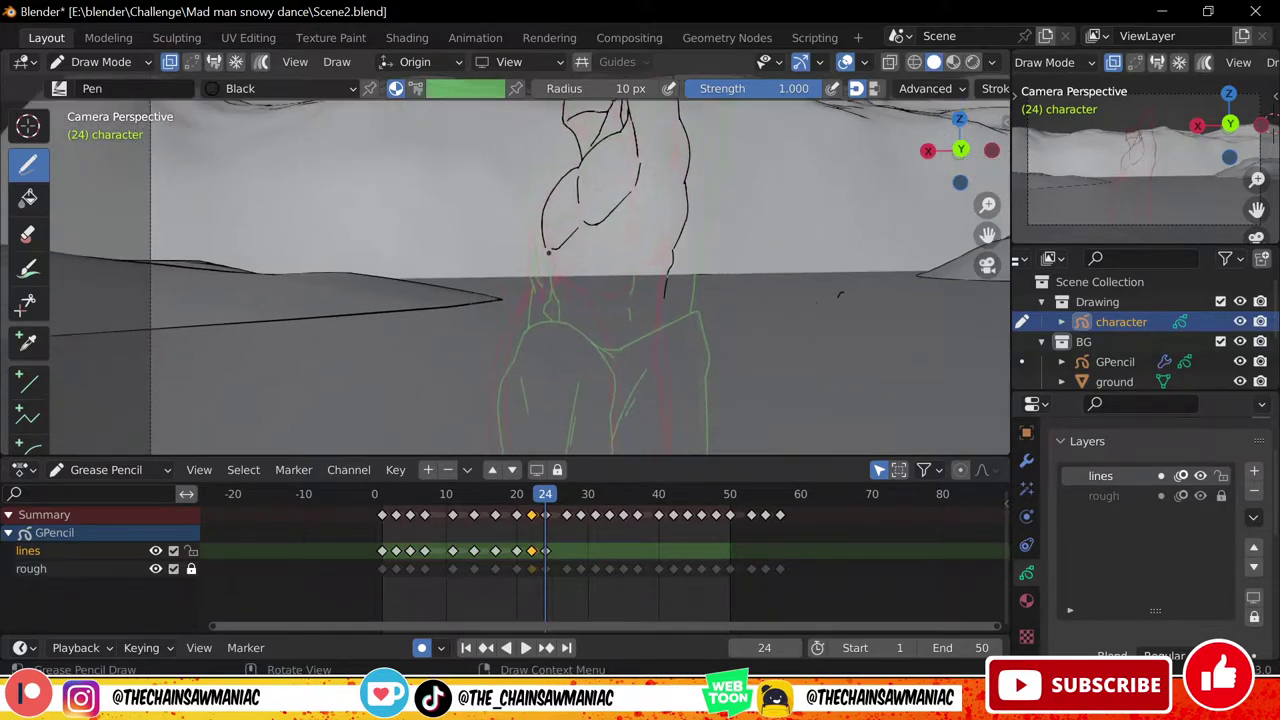
# Add the small chest mark and the broken abdominal lines down the torso
pyautogui.keyDown('shift'); pyautogui.moveTo(562, 314); pyautogui.dragTo(570, 280, button='middle'); pyautogui.keyUp('shift')
pyautogui.moveTo(588, 201); pyautogui.dragTo(596, 204)
pyautogui.moveTo(634, 186)
pyautogui.mouseDown()
pyautogui.moveTo(625, 263)
pyautogui.moveTo(670, 288)
pyautogui.mouseUp()
pyautogui.keyDown('shift'); pyautogui.moveTo(598, 278); pyautogui.dragTo(621, 248, button='middle'); pyautogui.keyUp('shift')
pyautogui.keyDown('ctrl'); pyautogui.moveTo(592, 252); pyautogui.dragTo(607, 219); pyautogui.keyUp('ctrl')
# Outline the raised front thigh and draw short fold lines on its trouser leg
pyautogui.moveTo(541, 272); pyautogui.dragTo(534, 455)
pyautogui.keyDown('shift'); pyautogui.moveTo(654, 351); pyautogui.dragTo(644, 347, button='middle'); pyautogui.keyUp('shift')
pyautogui.moveTo(597, 225); pyautogui.dragTo(628, 430)
pyautogui.moveTo(557, 272); pyautogui.dragTo(568, 343)
pyautogui.moveTo(560, 313); pyautogui.dragTo(564, 343)
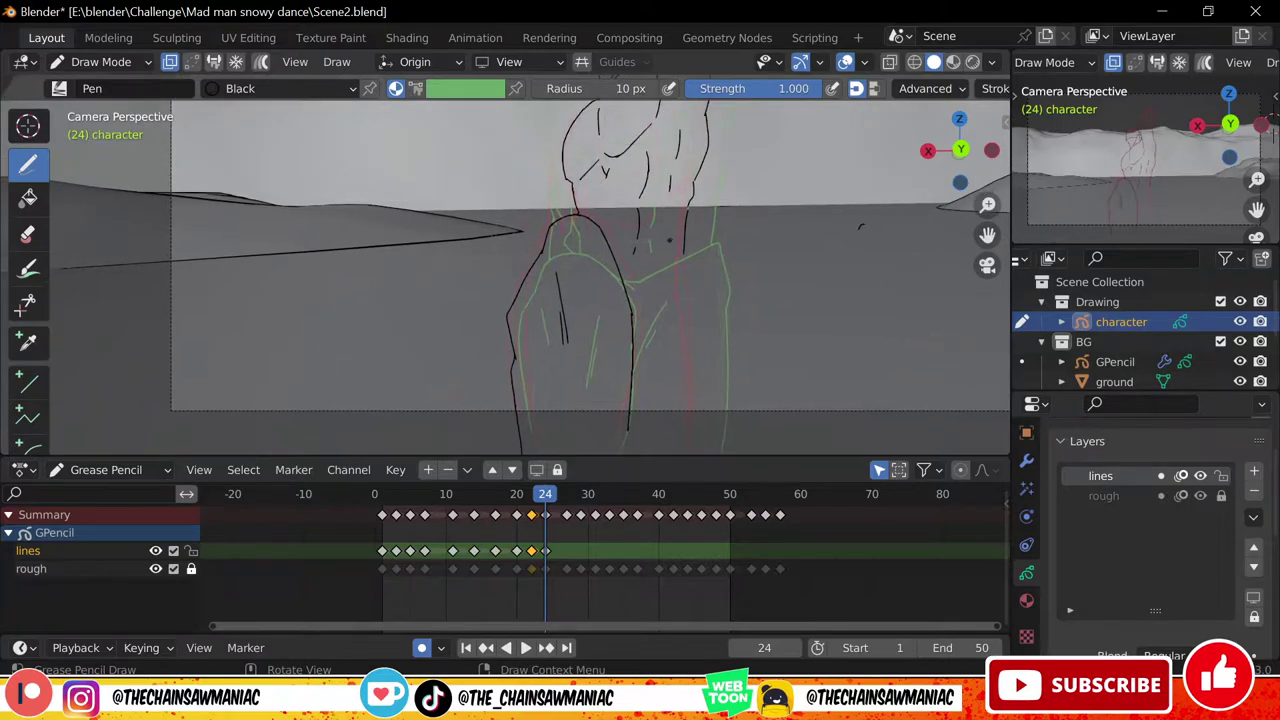
# Draw the waistline, the outline of the other leg and its trouser folds
pyautogui.moveTo(685, 250); pyautogui.dragTo(698, 437)
pyautogui.moveTo(627, 284); pyautogui.dragTo(686, 253)
pyautogui.moveTo(640, 313); pyautogui.dragTo(634, 350)
pyautogui.moveTo(664, 385); pyautogui.dragTo(650, 433)
# Draw the brow and face lines on the tilted head of frame 24, and play back the animation
pyautogui.moveTo(742, 295)
pyautogui.keyDown('shift'); pyautogui.mouseDown(button='middle')
pyautogui.moveTo(742, 391)
pyautogui.moveTo(763, 255)
pyautogui.moveTo(799, 332)
pyautogui.mouseUp(button='middle'); pyautogui.keyUp('shift')
pyautogui.keyDown('ctrl'); pyautogui.moveTo(799, 332); pyautogui.dragTo(805, 270, button='middle'); pyautogui.keyUp('ctrl')
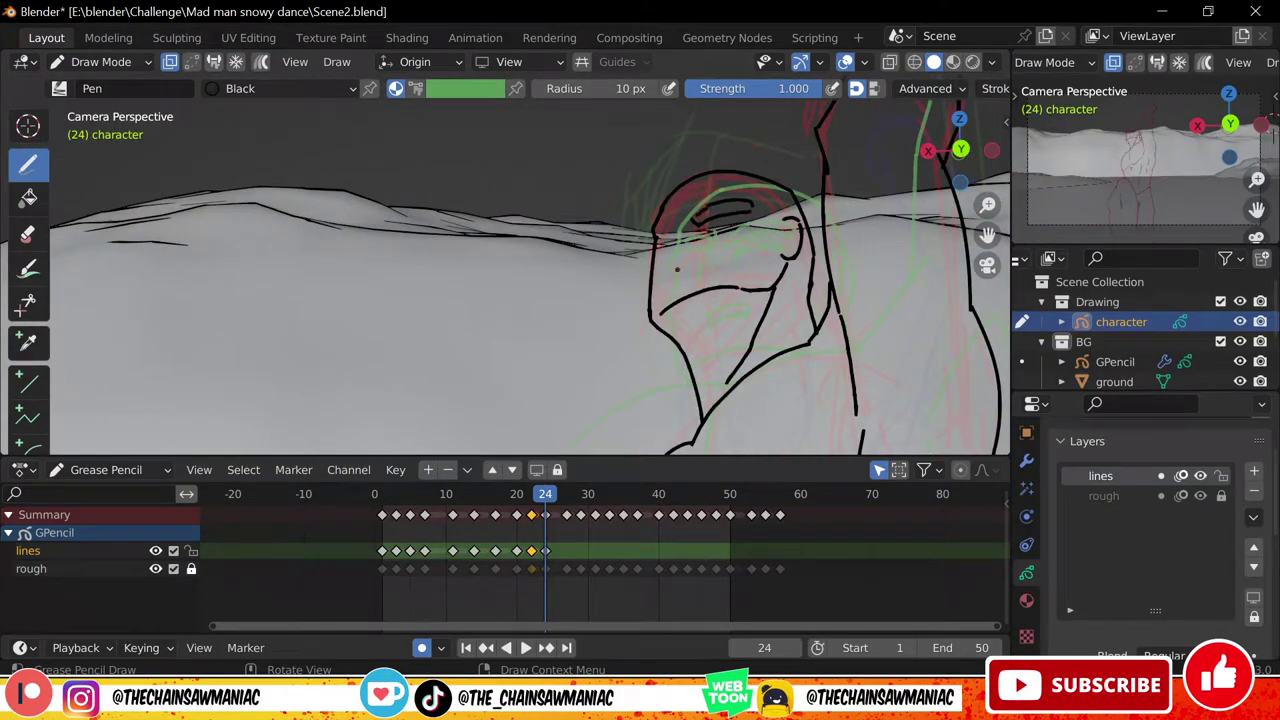
pyautogui.hotkey('ctrl', 'z')
pyautogui.moveTo(677, 269)
pyautogui.mouseDown()
pyautogui.moveTo(705, 262)
pyautogui.moveTo(700, 273)
pyautogui.mouseUp()
pyautogui.moveTo(707, 226); pyautogui.dragTo(741, 224)
pyautogui.scroll(-10, 700, 290)
pyautogui.keyDown('shift'); pyautogui.moveTo(605, 346); pyautogui.dragTo(593, 231, button='middle'); pyautogui.keyUp('shift')
pyautogui.click(560, 530)
pyautogui.press('space')
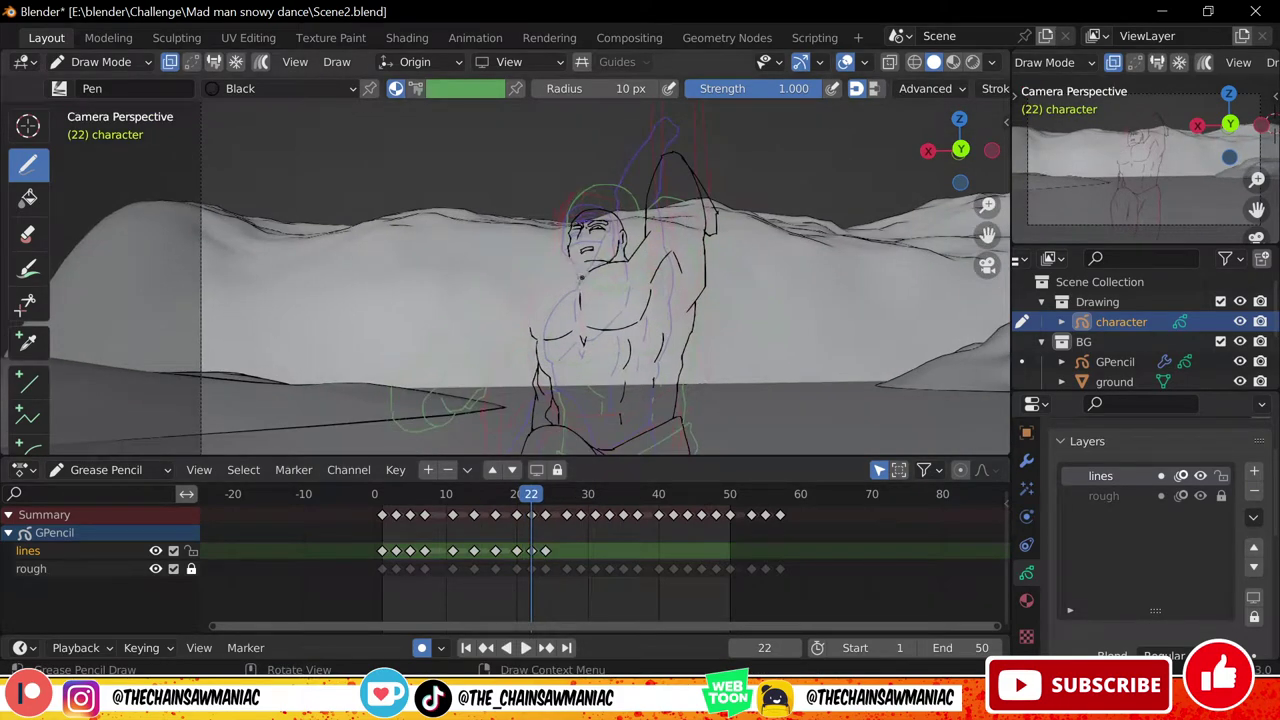
# Draw the missing shoulder outline on frame 22, play back the animation and return to frame 22
pyautogui.moveTo(580, 278)
pyautogui.mouseDown()
pyautogui.moveTo(543, 339)
pyautogui.moveTo(552, 372)
pyautogui.moveTo(536, 378)
pyautogui.mouseUp()
pyautogui.hotkey('ctrl', 'z')
pyautogui.scroll(-1, 697, 388)
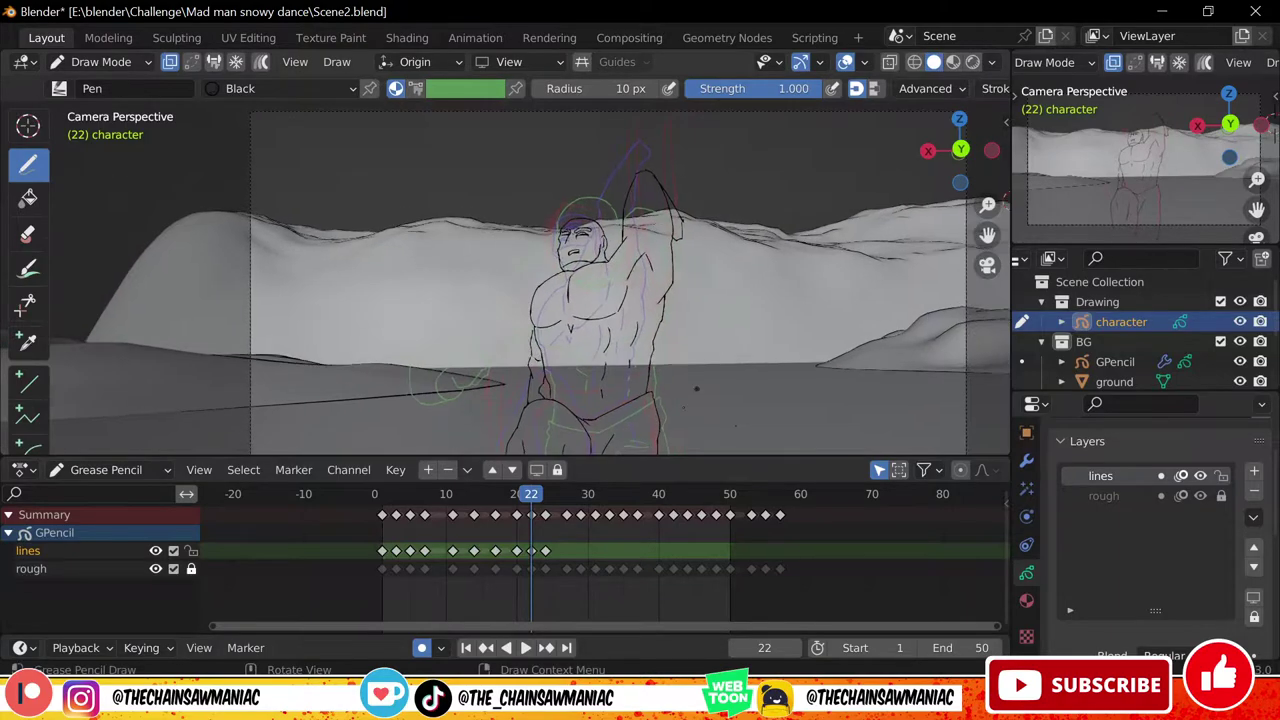
pyautogui.press('space')
pyautogui.press('space')
pyautogui.click(534, 494)
# Add short motion lines beside the arms and thighs on frame 22
pyautogui.keyDown('shift'); pyautogui.moveTo(514, 340); pyautogui.dragTo(544, 282, button='middle'); pyautogui.keyUp('shift')
pyautogui.moveTo(542, 263); pyautogui.dragTo(561, 337)
pyautogui.keyDown('shift'); pyautogui.moveTo(561, 337); pyautogui.dragTo(549, 420, button='middle'); pyautogui.keyUp('shift')
pyautogui.keyDown('shift'); pyautogui.moveTo(658, 278); pyautogui.dragTo(686, 224, button='middle'); pyautogui.keyUp('shift')
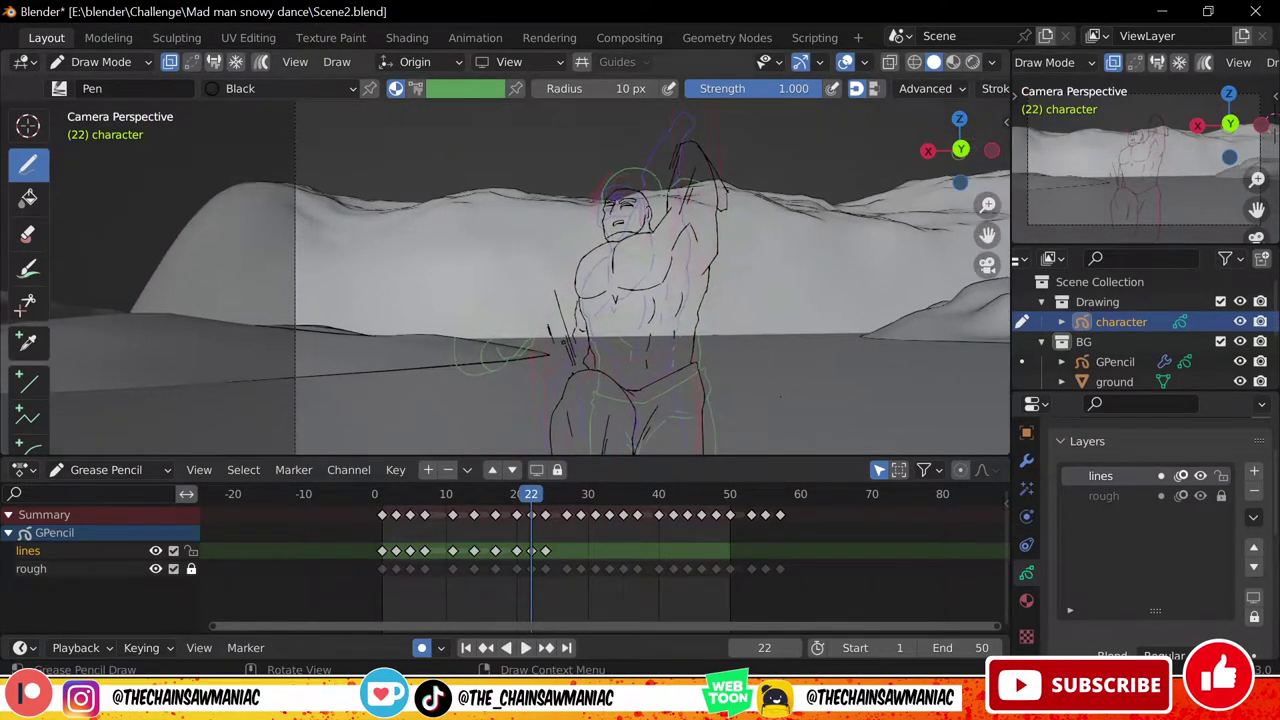
pyautogui.keyDown('ctrl'); pyautogui.moveTo(630, 345); pyautogui.dragTo(642, 376, button='middle'); pyautogui.keyUp('ctrl')
pyautogui.keyDown('shift'); pyautogui.moveTo(642, 376); pyautogui.dragTo(651, 252, button='middle'); pyautogui.keyUp('shift')
pyautogui.click(540, 494)
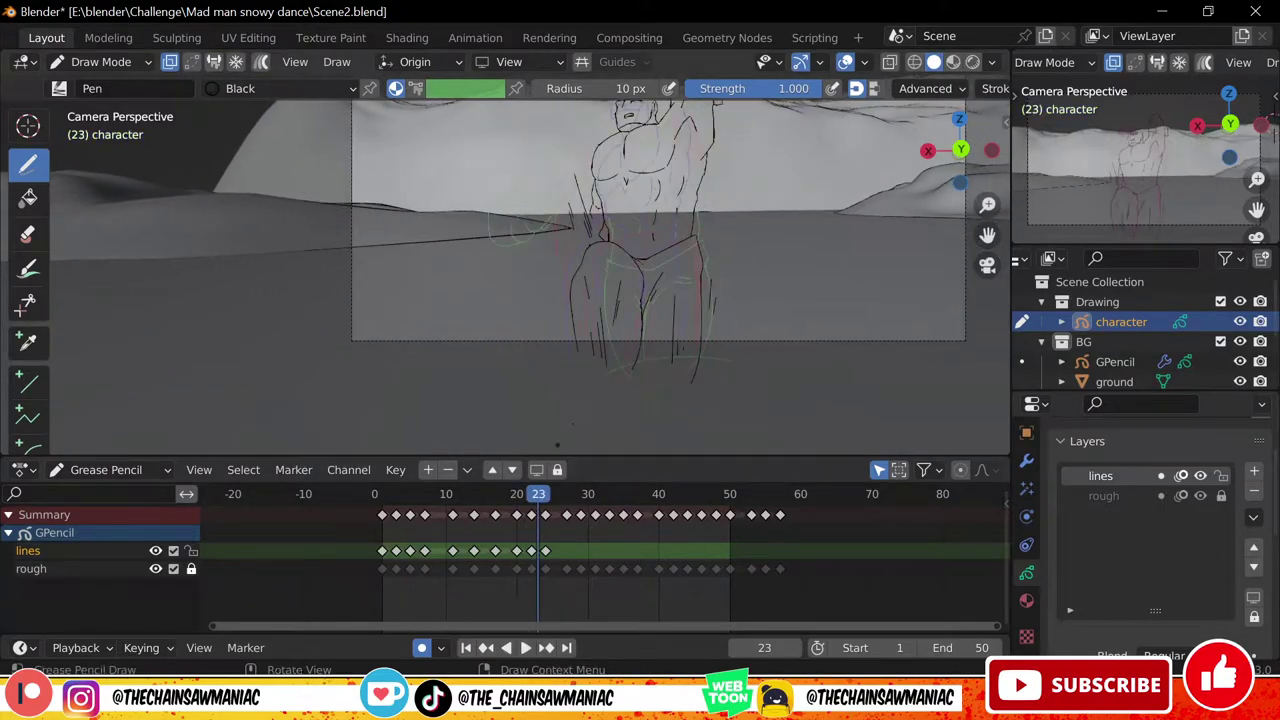
# Go to frame 27 and insert a blank keyframe on the lines layer
pyautogui.keyDown('shift'); pyautogui.moveTo(600, 310); pyautogui.dragTo(575, 402, button='middle'); pyautogui.keyUp('shift')
pyautogui.moveTo(546, 495); pyautogui.dragTo(567, 495)
pyautogui.press('space')
pyautogui.press('Escape')
pyautogui.hotkey('shift', 'i')
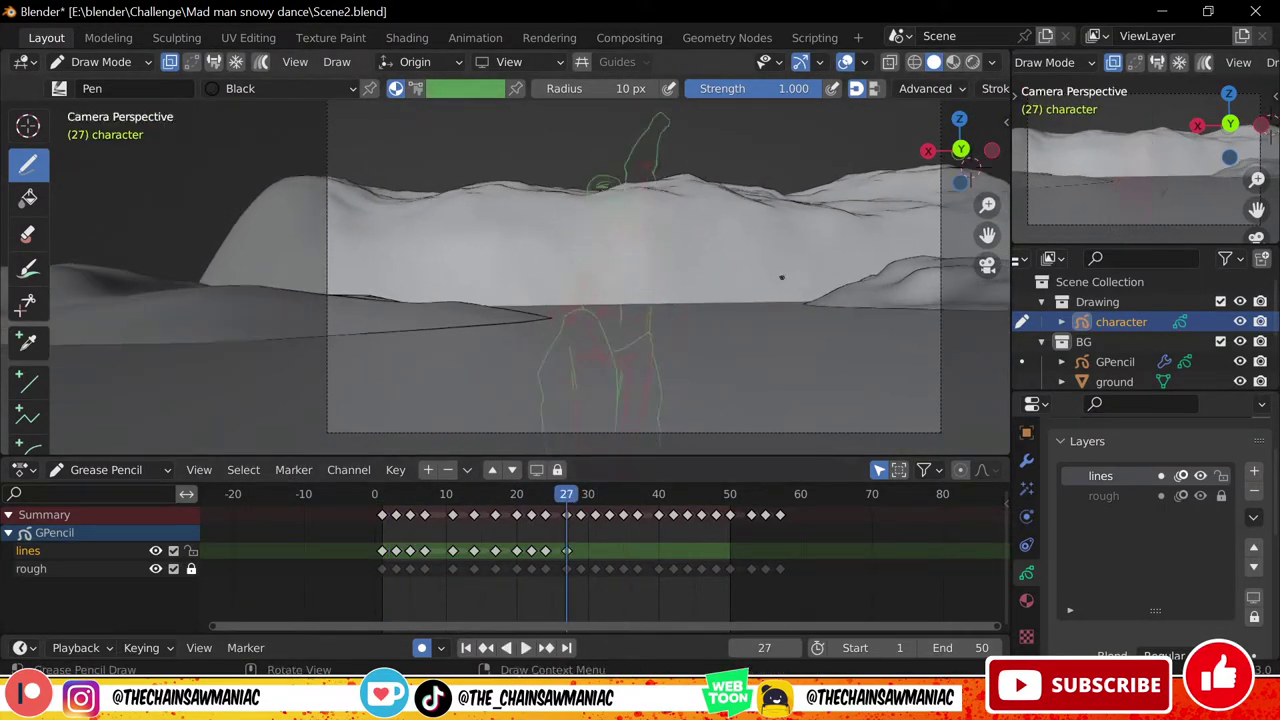
# Unlock the rough layer and try to shift all keyframes from frame 27 onward to an earlier time
pyautogui.keyDown('shift'); pyautogui.moveTo(666, 256); pyautogui.dragTo(640, 254, button='middle'); pyautogui.keyUp('shift')
pyautogui.click(191, 569)
pyautogui.moveTo(557, 507); pyautogui.dragTo(795, 583)
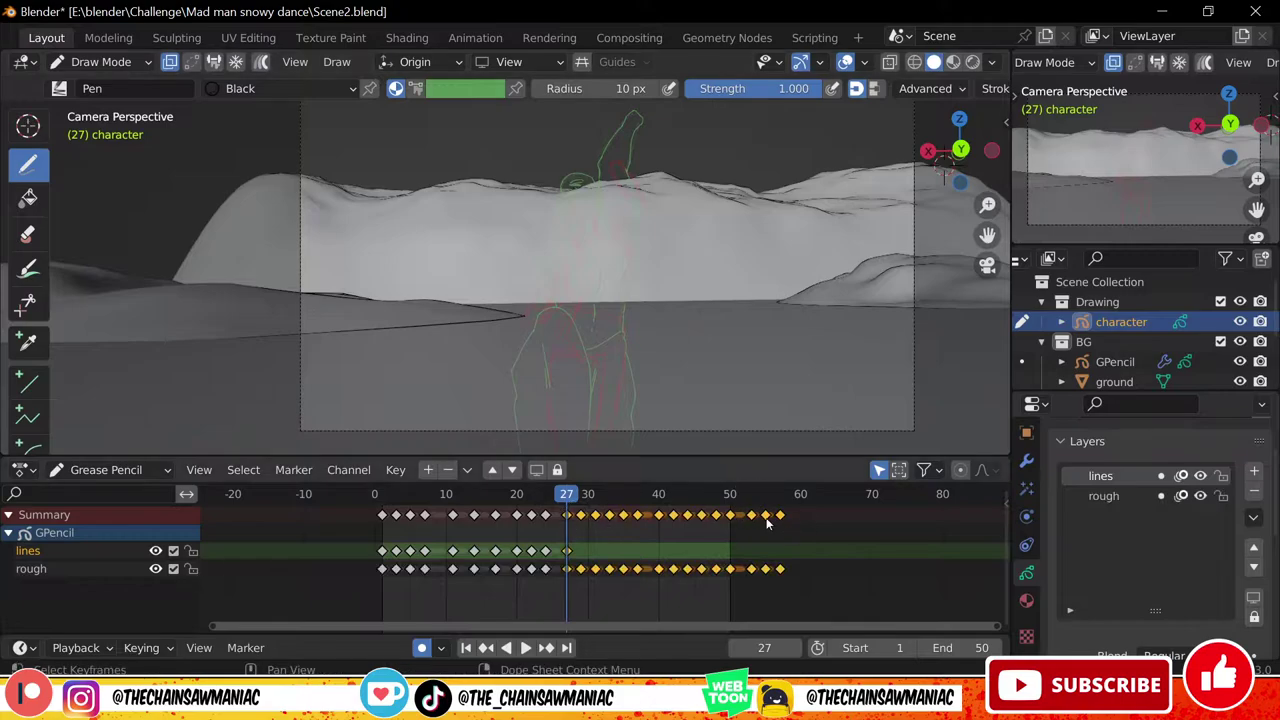
pyautogui.moveTo(766, 517); pyautogui.dragTo(759, 517)
pyautogui.click(538, 495)
pyautogui.moveTo(538, 495); pyautogui.dragTo(575, 497)
pyautogui.hotkey('ctrl', 'z')
pyautogui.hotkey('ctrl', 'z')
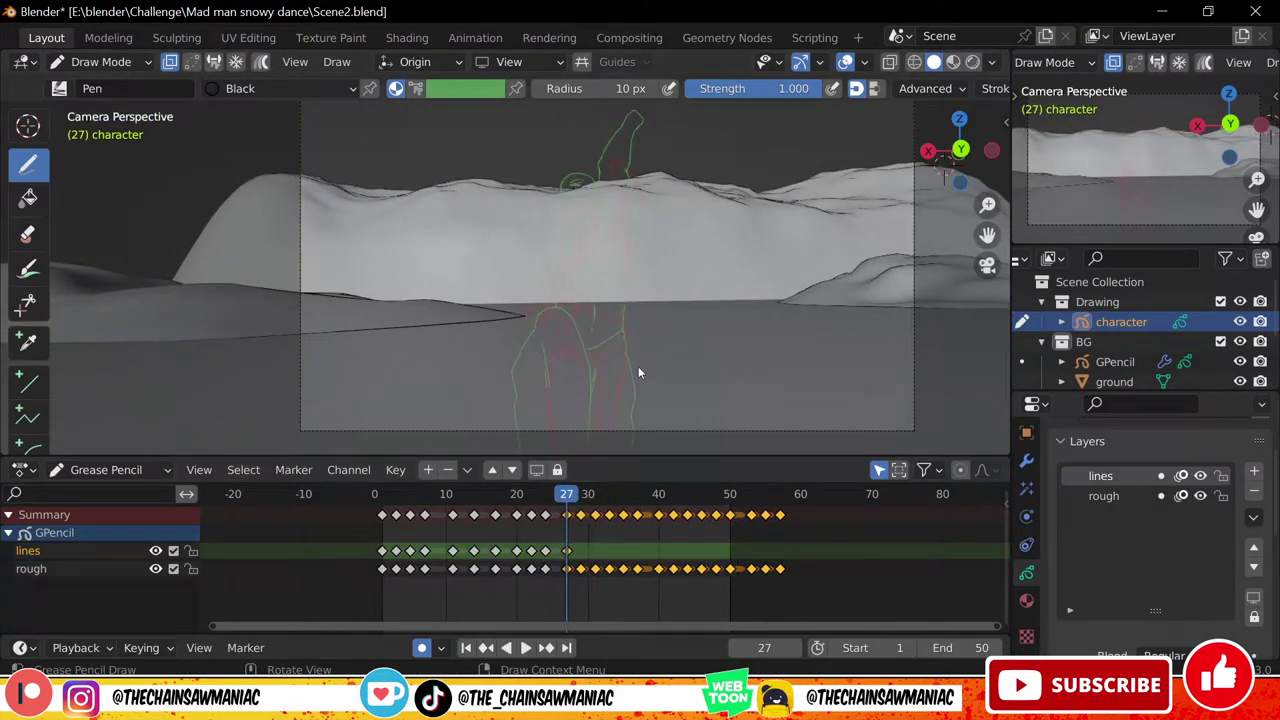
# Shrink the timeline area and draw the head outline with jaw, skull and ear on frame 27
pyautogui.moveTo(680, 455); pyautogui.dragTo(710, 498)
pyautogui.keyDown('shift'); pyautogui.moveTo(751, 361); pyautogui.dragTo(791, 383, button='middle'); pyautogui.keyUp('shift')
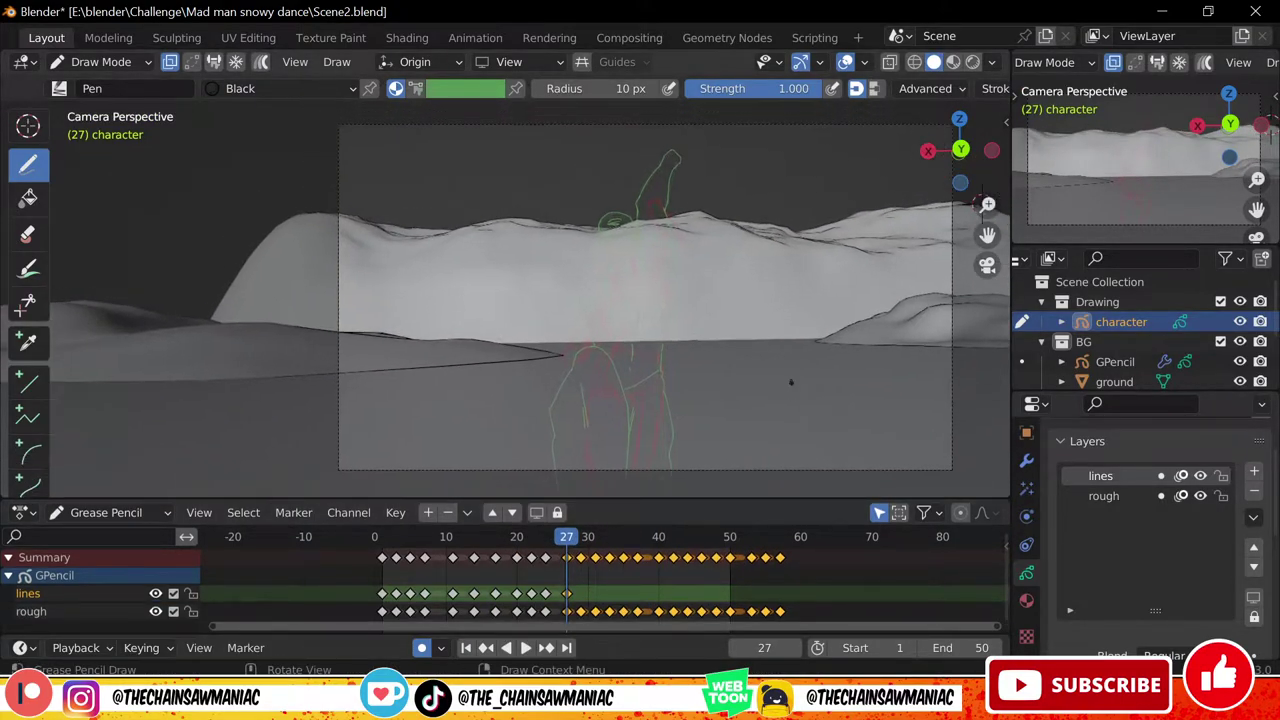
pyautogui.scroll(7, 640, 245)
pyautogui.moveTo(640, 245)
pyautogui.keyDown('shift'); pyautogui.mouseDown(button='middle')
pyautogui.moveTo(734, 294)
pyautogui.moveTo(791, 265)
pyautogui.mouseUp(button='middle'); pyautogui.keyUp('shift')
pyautogui.moveTo(562, 265); pyautogui.dragTo(568, 302)
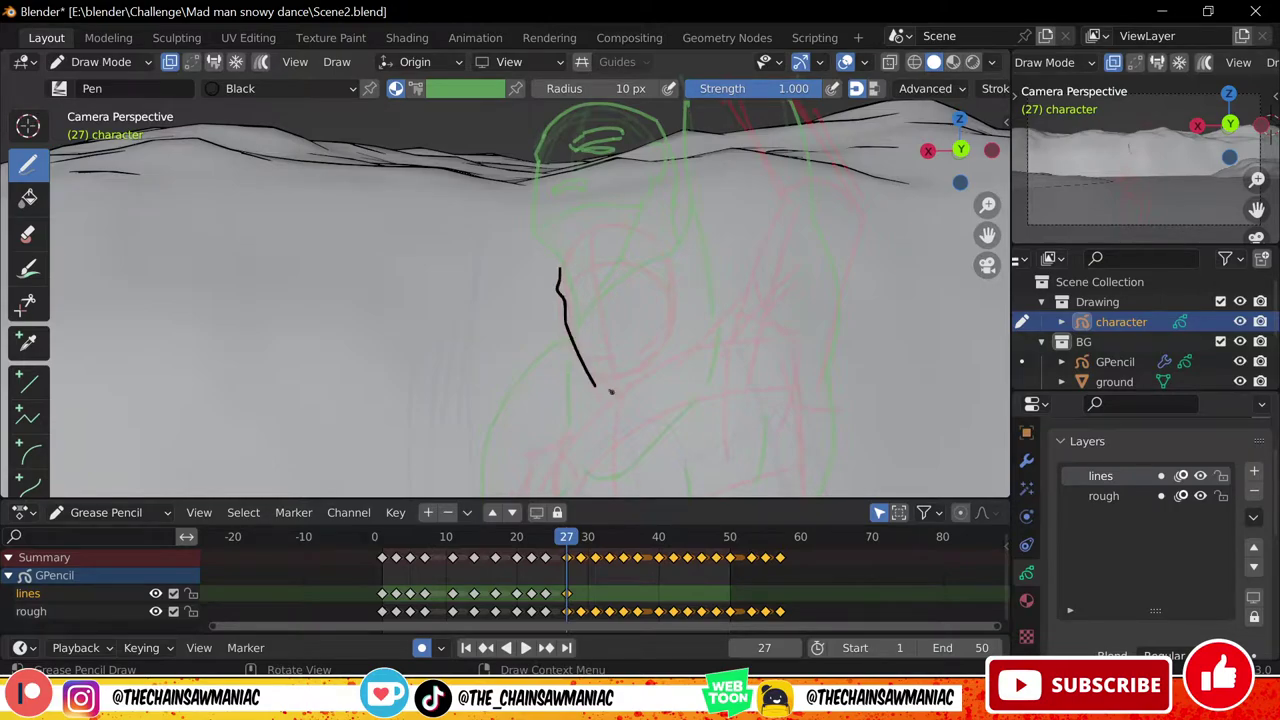
pyautogui.moveTo(594, 386); pyautogui.dragTo(650, 367)
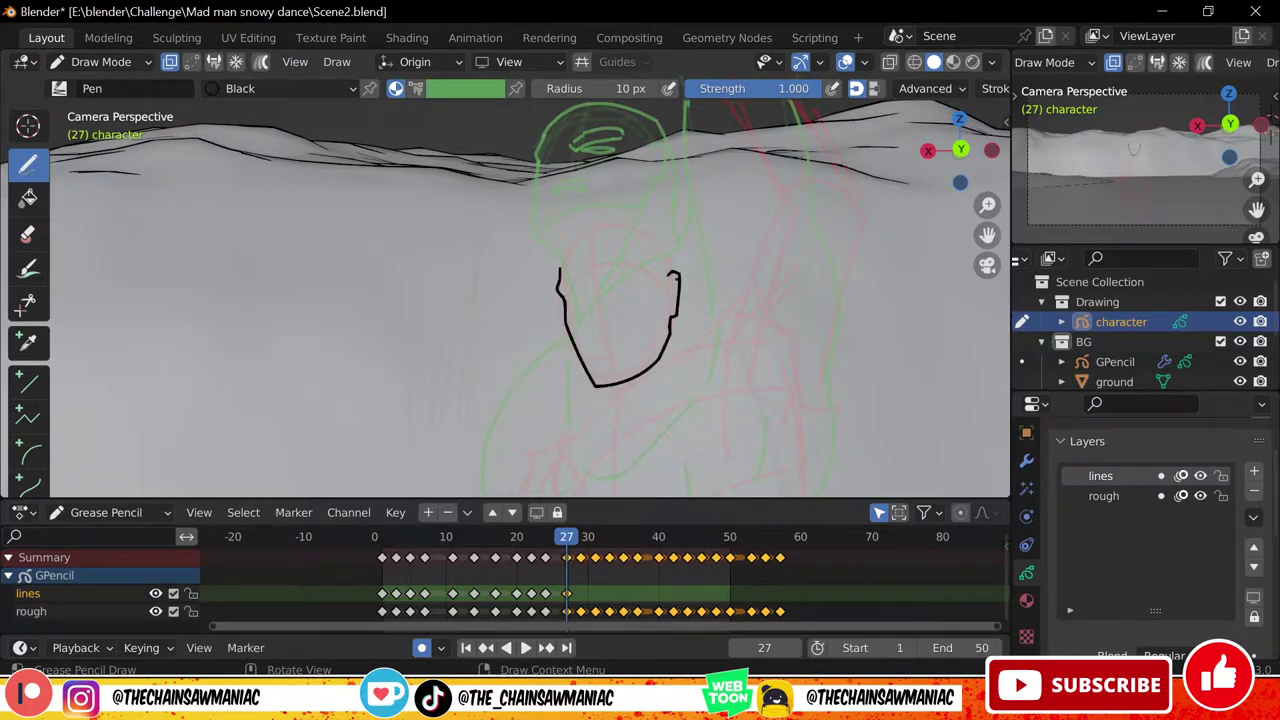
pyautogui.moveTo(562, 266)
pyautogui.mouseDown()
pyautogui.moveTo(640, 222)
pyautogui.moveTo(680, 292)
pyautogui.mouseUp()
# Add the ear detail and eyebrows to the head, play back the animation and return to frame 27
pyautogui.scroll(-6, 691, 406)
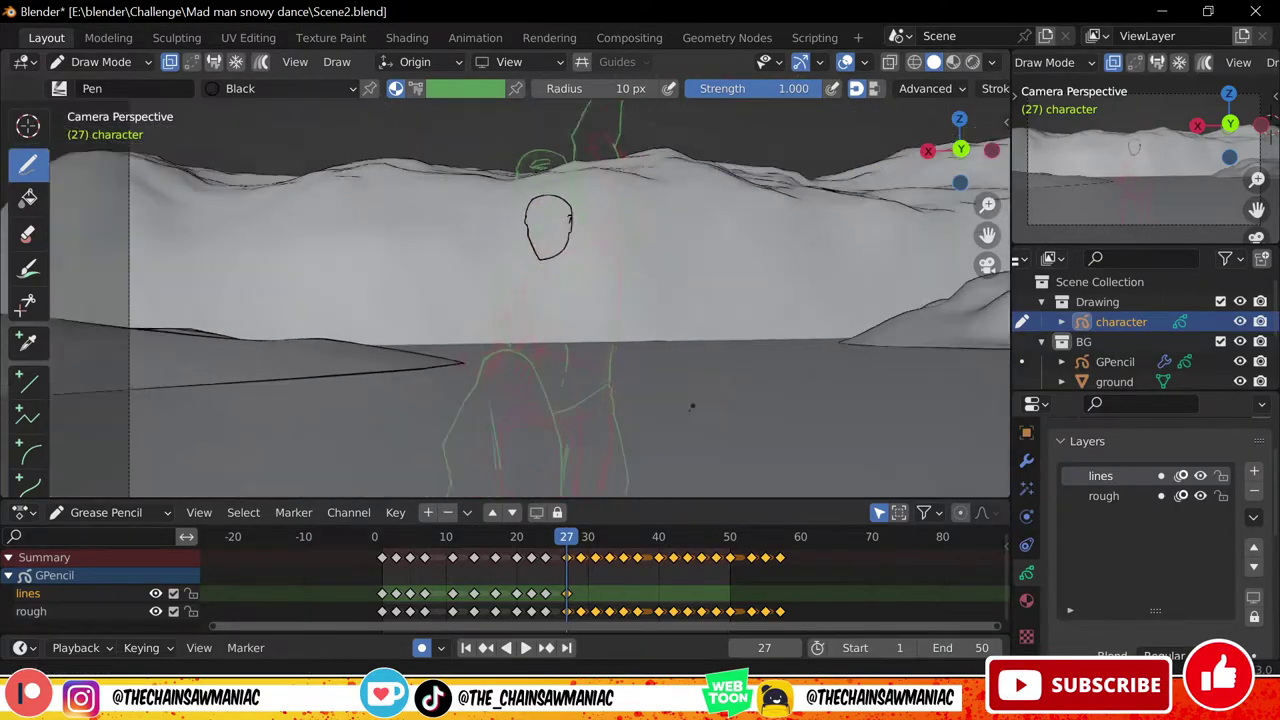
pyautogui.scroll(8, 691, 406)
pyautogui.keyDown('shift'); pyautogui.moveTo(691, 406); pyautogui.dragTo(838, 451, button='middle'); pyautogui.keyUp('shift')
pyautogui.scroll(-7, 640, 300)
pyautogui.press('space')
pyautogui.press('space')
pyautogui.moveTo(518, 540); pyautogui.dragTo(564, 540)
# Undo the eyebrow strokes, redraw frowning eyebrows with crease marks between them and start the eye
pyautogui.scroll(8, 763, 234)
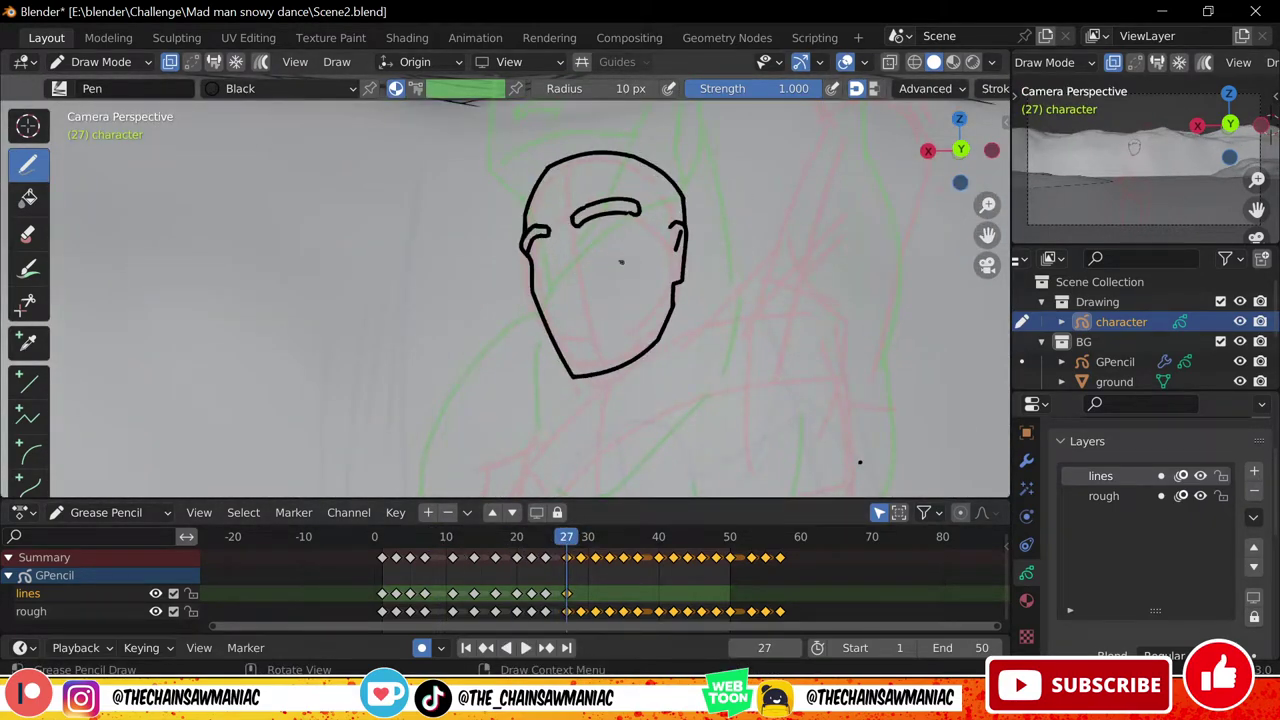
pyautogui.hotkey('ctrl', 'z')
pyautogui.hotkey('ctrl', 'z')
pyautogui.hotkey('ctrl', 'z')
pyautogui.moveTo(573, 216); pyautogui.dragTo(622, 200)
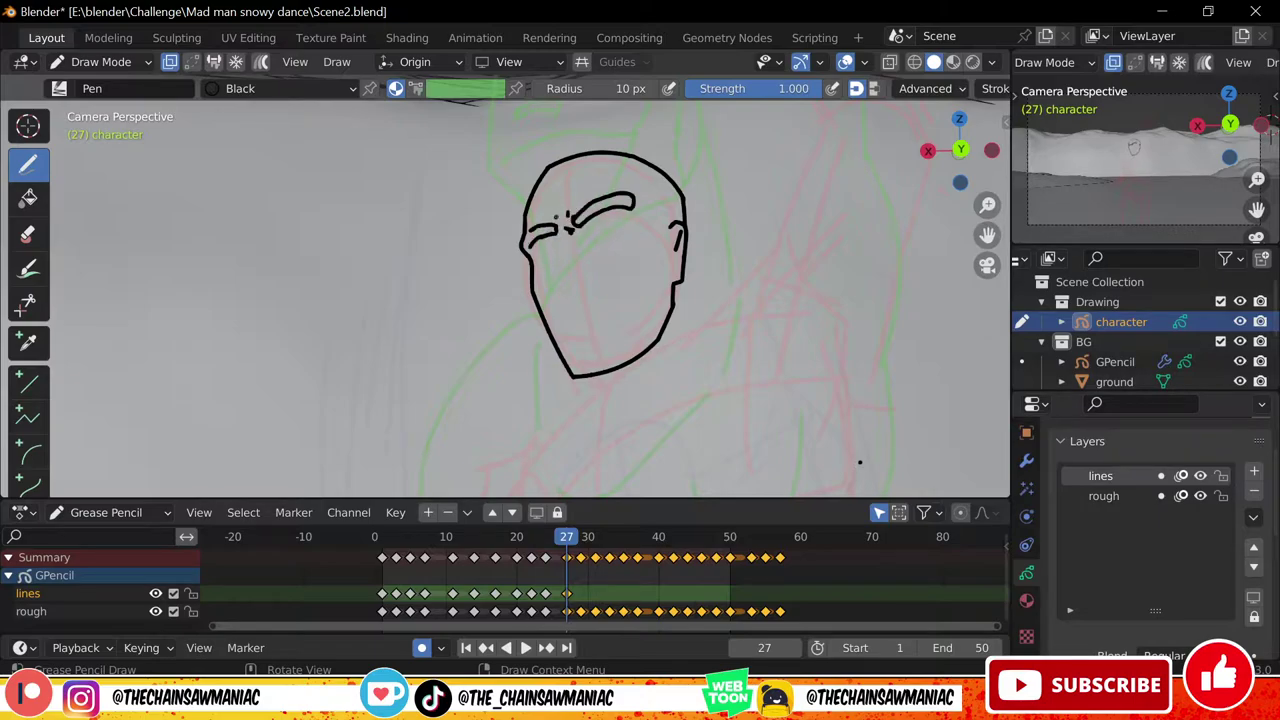
pyautogui.click(607, 232)
# Draw the nose line and the short crease beneath the inner corner of the eye
pyautogui.scroll(-7, 646, 460)
pyautogui.moveTo(586, 236)
pyautogui.mouseDown()
pyautogui.moveTo(627, 222)
pyautogui.moveTo(594, 243)
pyautogui.moveTo(589, 292)
pyautogui.mouseUp()
pyautogui.scroll(10, 631, 346)
pyautogui.hotkey('ctrl', 'z')
pyautogui.moveTo(642, 207); pyautogui.dragTo(652, 234)
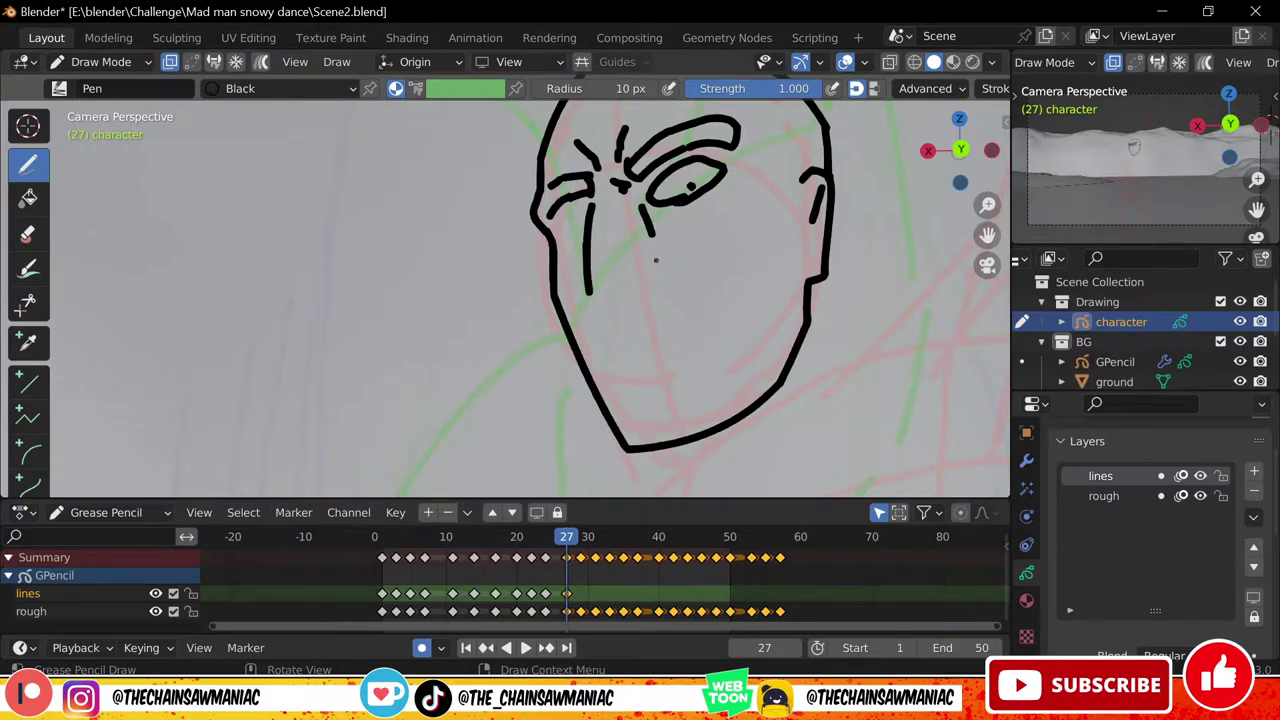
# Draw the open mouth on frame 27 and play back the animation
pyautogui.moveTo(615, 329)
pyautogui.mouseDown()
pyautogui.moveTo(711, 287)
pyautogui.moveTo(617, 372)
pyautogui.mouseUp()
pyautogui.hotkey('ctrl', 'z')
pyautogui.moveTo(724, 314); pyautogui.dragTo(680, 328)
pyautogui.scroll(-9, 622, 450)
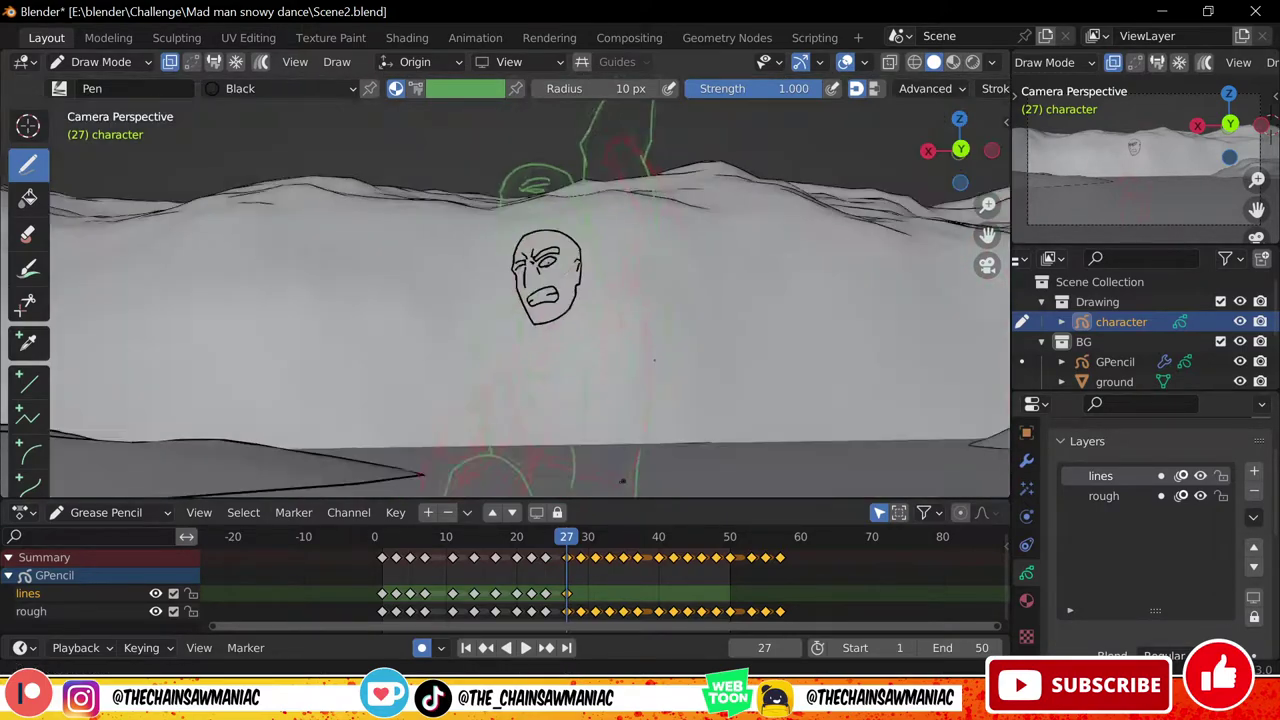
pyautogui.press('space')
pyautogui.press('Escape')
# Lock the rough layer, select the mouth strokes in Edit Mode and scale them to about 0.76
pyautogui.scroll(6, 614, 318)
pyautogui.press('Tab')
pyautogui.click(191, 611)
pyautogui.press('c')
pyautogui.moveTo(565, 312); pyautogui.dragTo(604, 304)
pyautogui.press('s')
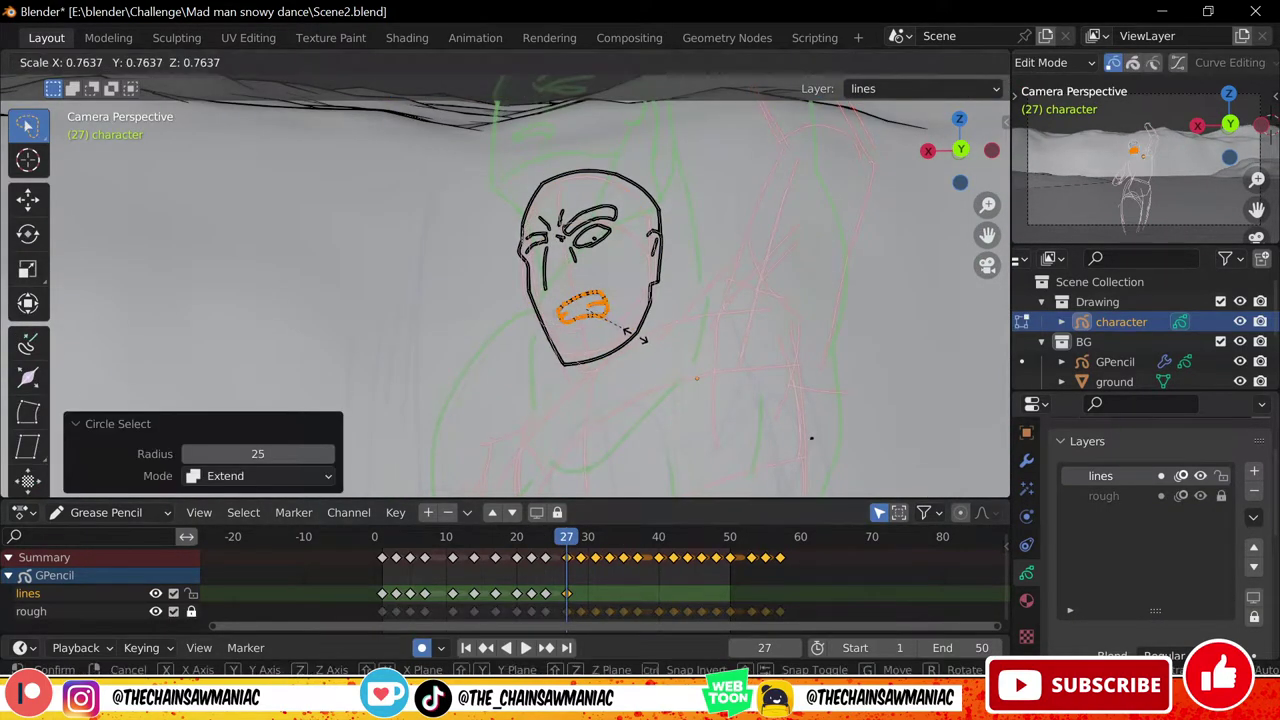
pyautogui.click(634, 335)
pyautogui.press('Tab')
# Play back the animation from the opening frames and from around frame 16 to check the timing
pyautogui.scroll(-7, 620, 340)
pyautogui.press('space')
pyautogui.press('space')
pyautogui.click(394, 540)
pyautogui.press('space')
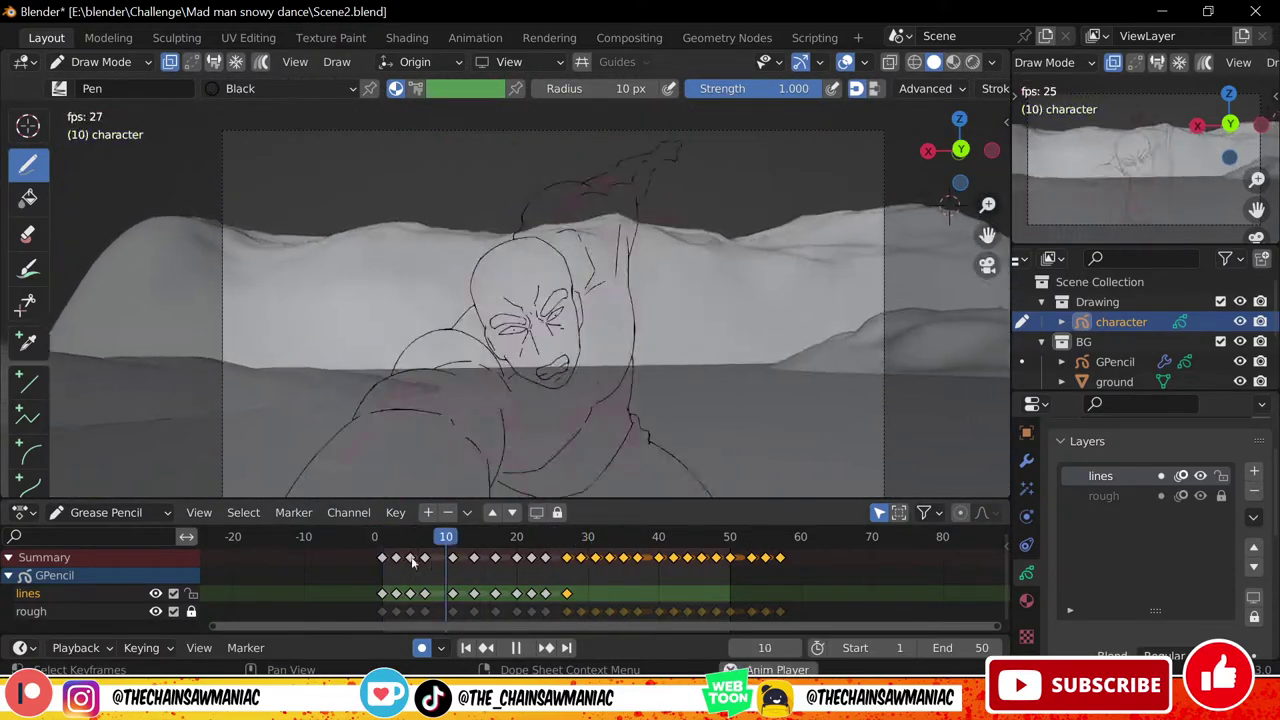
pyautogui.press('space')
pyautogui.click(483, 541)
pyautogui.press('space')
pyautogui.click(498, 541)
pyautogui.press('space')
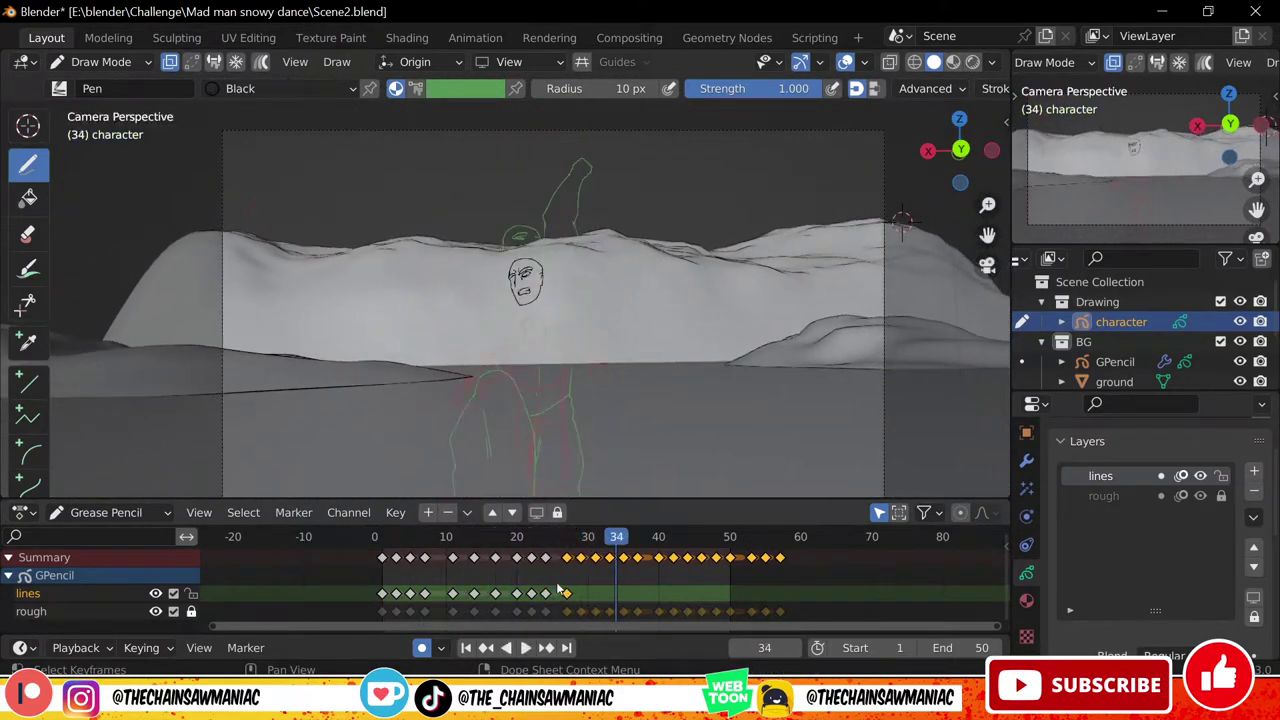
# Unlock the rough layer and shift all keyframes from frame 17 onward one frame earlier
pyautogui.click(191, 611)
pyautogui.keyDown('shift'); pyautogui.click(496, 558); pyautogui.keyUp('shift')
pyautogui.press('g')
pyautogui.click(489, 560)
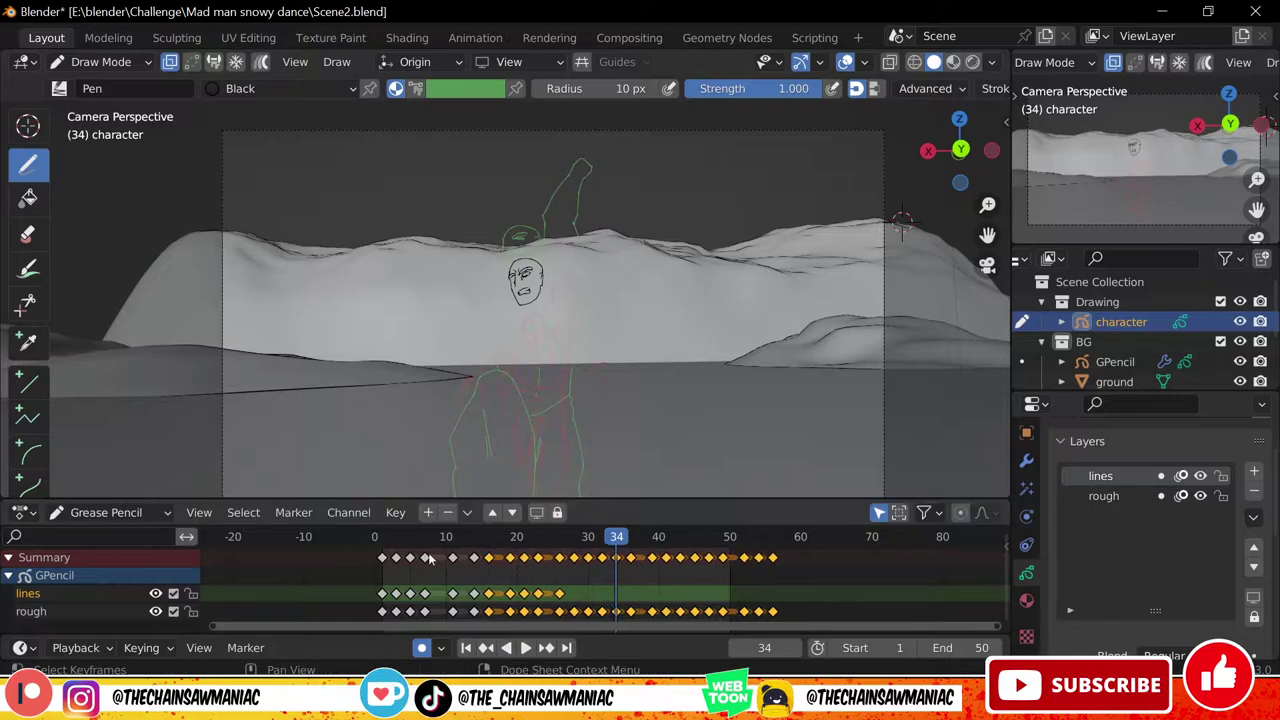
# Shift all keyframes from frame 19 onward one frame earlier on both layers
pyautogui.click(503, 540)
pyautogui.click(511, 559)
pyautogui.keyDown('ctrl'); pyautogui.click(523, 566); pyautogui.keyUp('ctrl')
pyautogui.press('g')
pyautogui.click(515, 566)
# Play back the retimed animation and move the keyframes from frame 25 onward to start at frame 24
pyautogui.click(415, 540)
pyautogui.press('space')
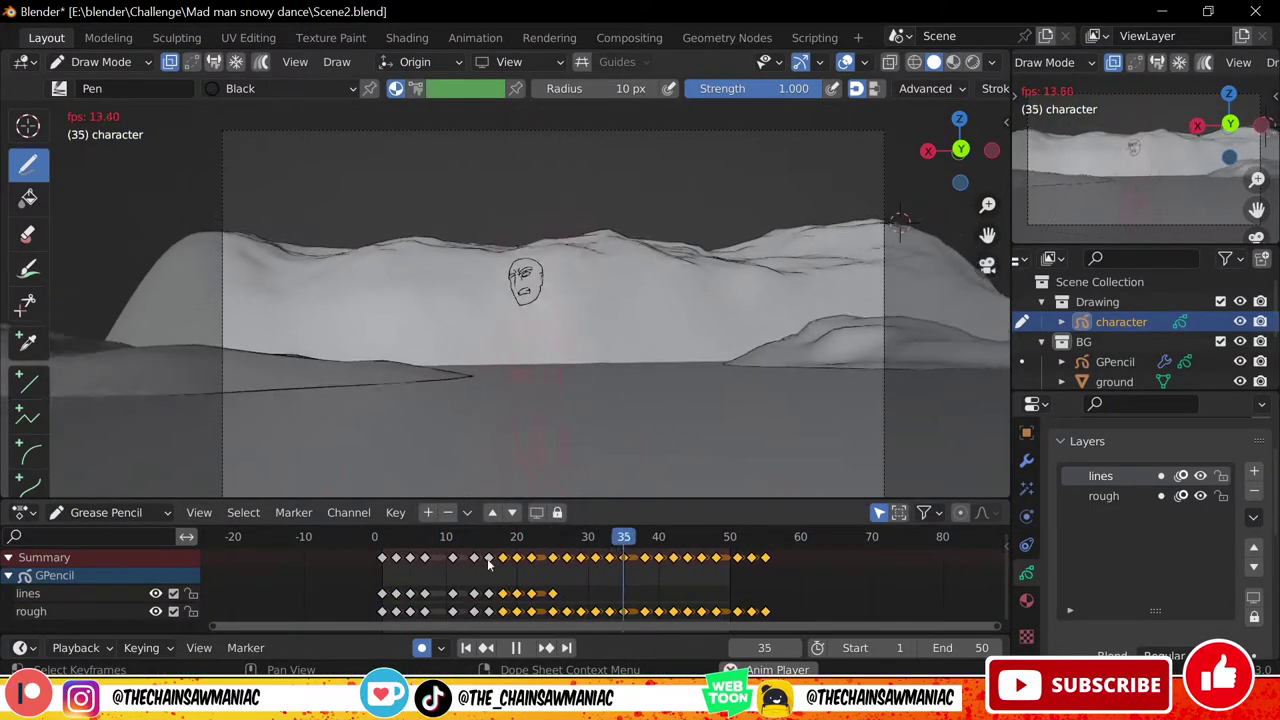
pyautogui.press('space')
pyautogui.press('space')
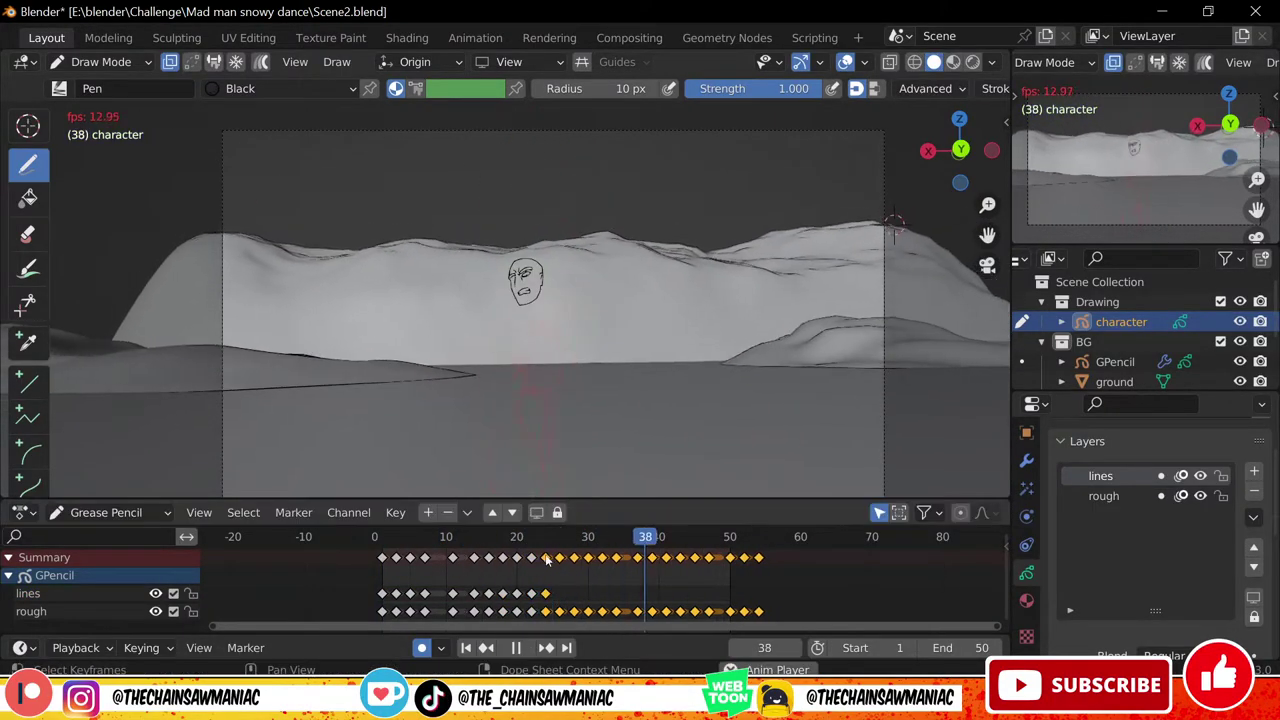
pyautogui.press('space')
# Shift the last few keyframes and those from frame 37 onward one frame earlier for two-frame spacing, and play back the animation
pyautogui.keyDown('ctrl'); pyautogui.click(746, 572); pyautogui.keyUp('ctrl')
pyautogui.press('g')
pyautogui.click(741, 566)
pyautogui.moveTo(763, 581); pyautogui.dragTo(630, 552)
pyautogui.press('g')
pyautogui.click(660, 568)
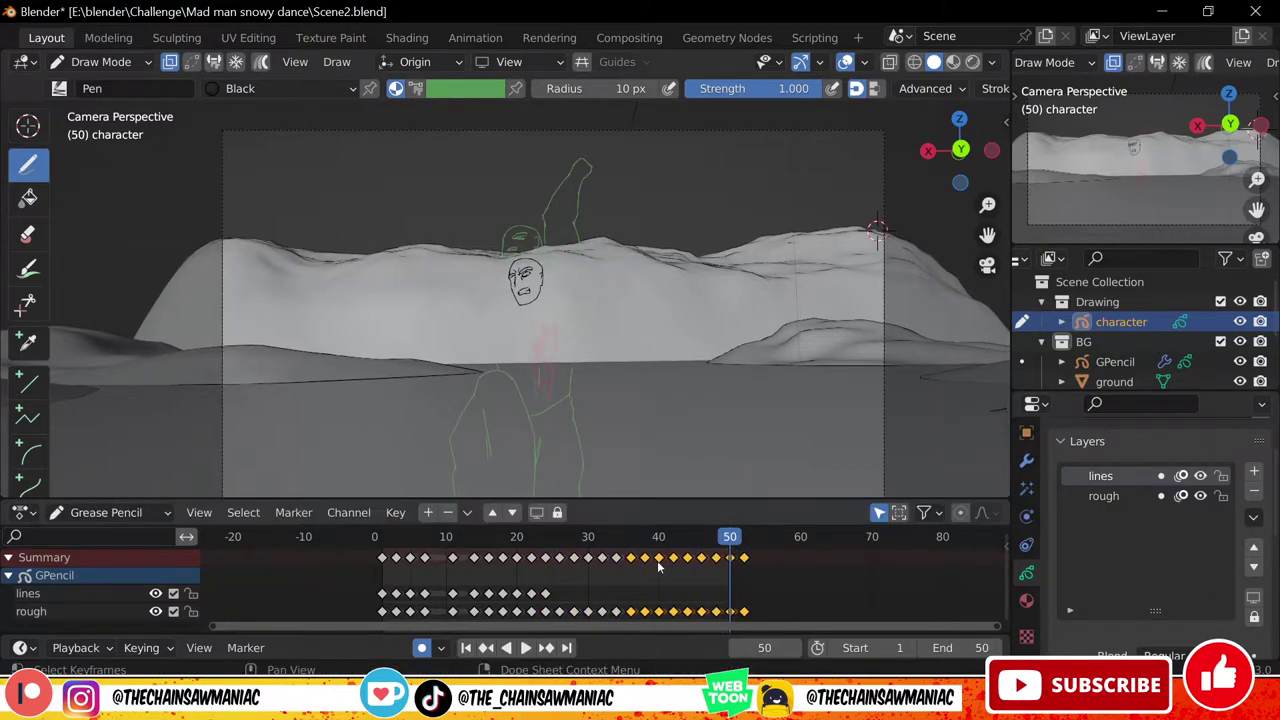
pyautogui.press('space')
pyautogui.press('space')
# Go to frame 24, lock the rough layer, and select and slightly scale down the head's line art
pyautogui.moveTo(540, 540)
pyautogui.mouseDown()
pyautogui.moveTo(529, 540)
pyautogui.moveTo(545, 540)
pyautogui.mouseUp()
pyautogui.scroll(3, 749, 317)
pyautogui.press('Tab')
pyautogui.press('a')
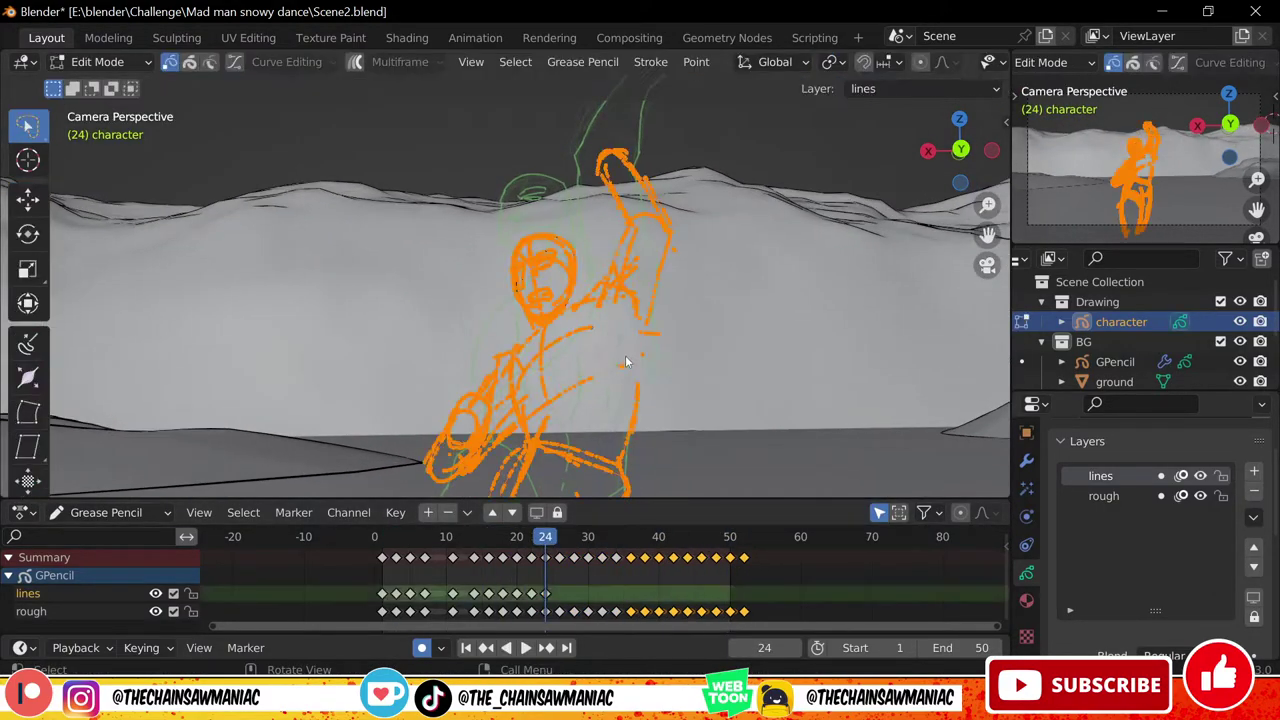
pyautogui.click(714, 359)
pyautogui.click(1221, 496)
pyautogui.press('a')
pyautogui.press('s')
pyautogui.click(623, 369)
pyautogui.press('Tab')
pyautogui.scroll(-3, 677, 423)
# Draw the neck and shoulder line and both sides of the raised arm on frame 24
pyautogui.scroll(7, 677, 423)
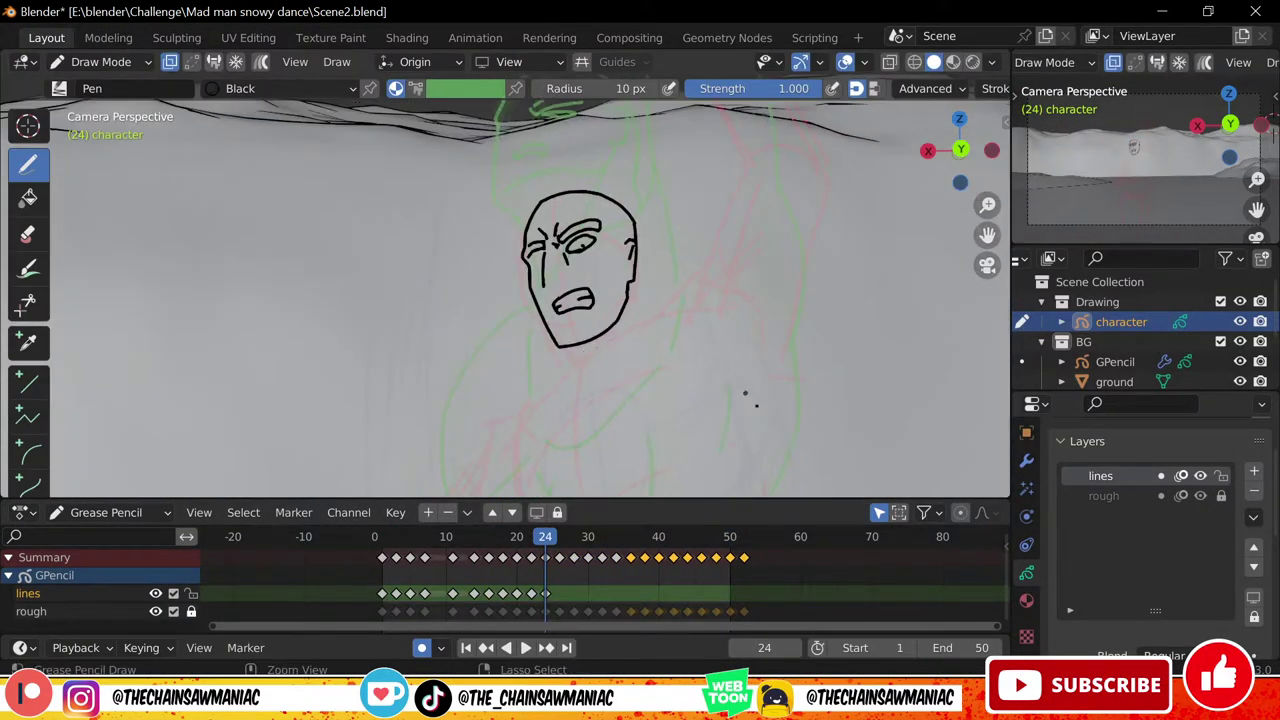
pyautogui.moveTo(557, 341); pyautogui.dragTo(670, 305)
pyautogui.hotkey('ctrl', 'z')
pyautogui.moveTo(653, 306); pyautogui.dragTo(709, 264)
pyautogui.scroll(-2, 794, 323)
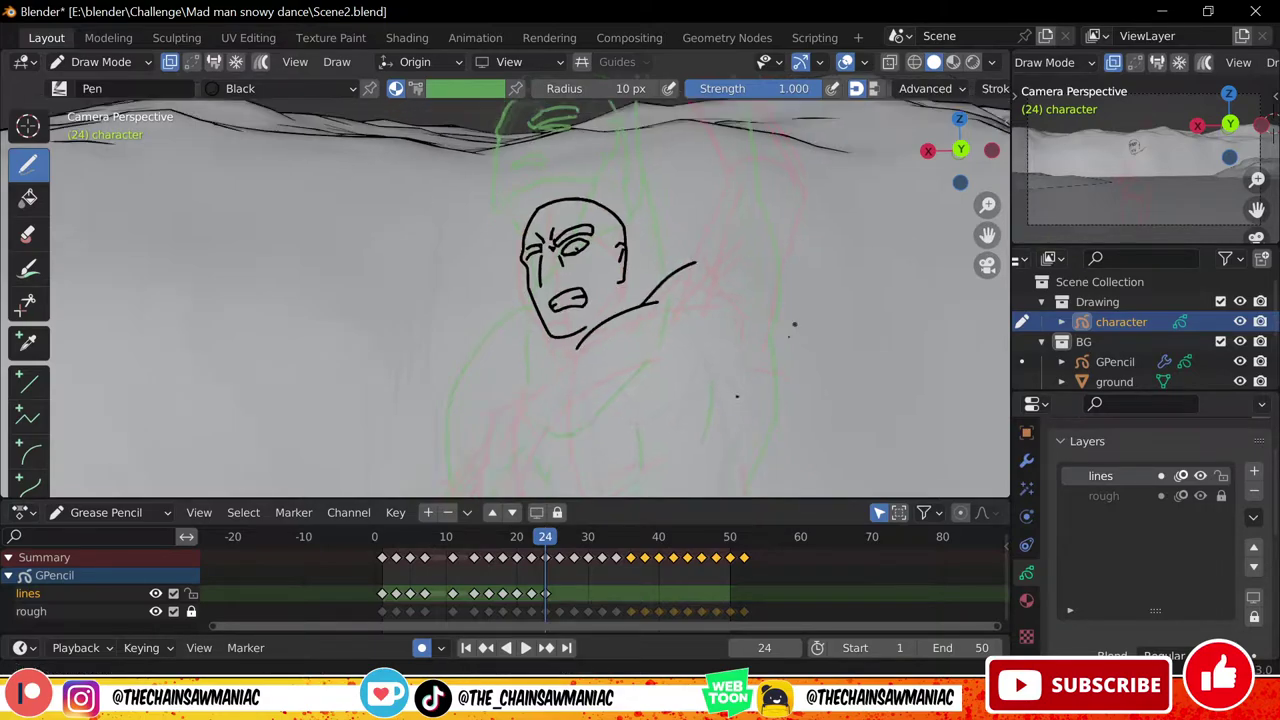
pyautogui.keyDown('shift'); pyautogui.moveTo(794, 323); pyautogui.dragTo(753, 450, button='middle'); pyautogui.keyUp('shift')
pyautogui.moveTo(627, 396)
pyautogui.mouseDown()
pyautogui.moveTo(660, 321)
pyautogui.moveTo(704, 422)
pyautogui.moveTo(683, 453)
pyautogui.mouseUp()
pyautogui.moveTo(672, 490)
pyautogui.keyDown('shift'); pyautogui.mouseDown(button='middle')
pyautogui.moveTo(711, 366)
pyautogui.moveTo(742, 318)
pyautogui.mouseUp(button='middle'); pyautogui.keyUp('shift')
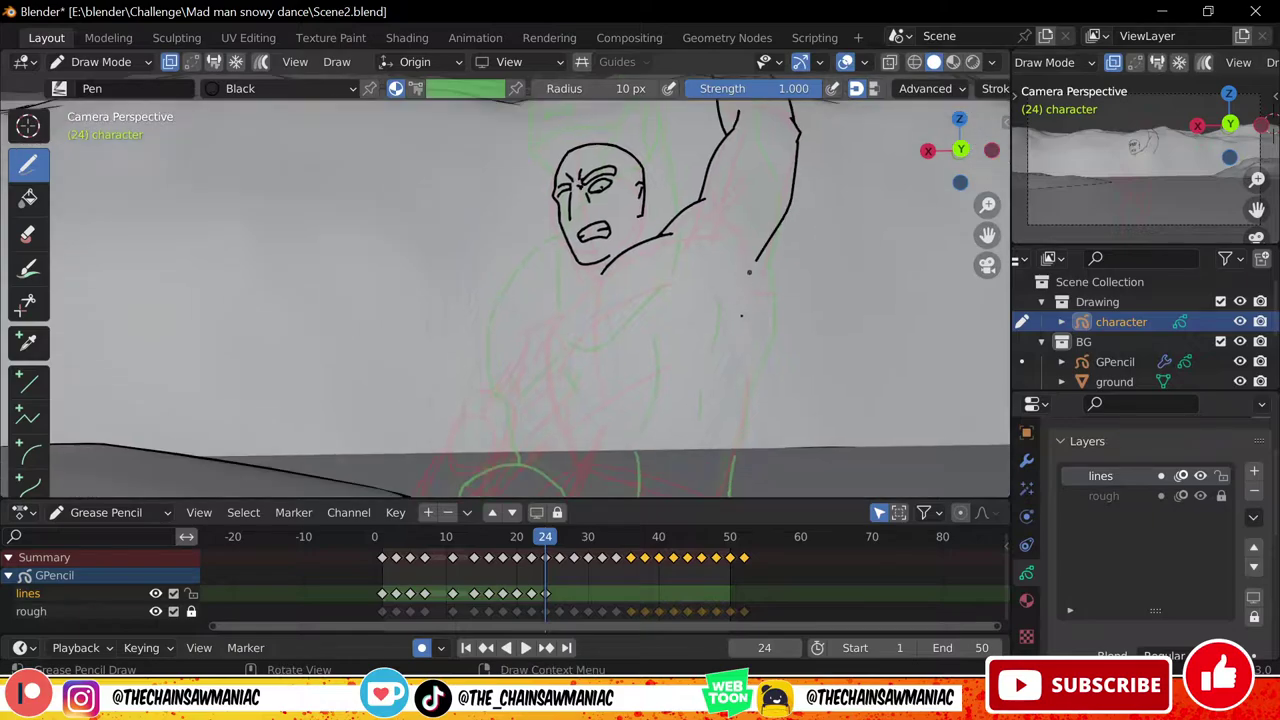
# Ink the torso's outer contour from below the raised arm down towards the hip at frame 24
pyautogui.moveTo(749, 268); pyautogui.dragTo(738, 308)
pyautogui.keyDown('shift'); pyautogui.moveTo(742, 311); pyautogui.dragTo(753, 265, button='middle'); pyautogui.keyUp('shift')
pyautogui.moveTo(781, 190); pyautogui.dragTo(749, 344)
pyautogui.hotkey('ctrl', 'z')
pyautogui.keyDown('shift'); pyautogui.moveTo(780, 238); pyautogui.dragTo(810, 166, button='middle'); pyautogui.keyUp('shift')
pyautogui.moveTo(810, 118)
pyautogui.mouseDown()
pyautogui.moveTo(783, 307)
pyautogui.moveTo(717, 351)
pyautogui.mouseUp()
pyautogui.scroll(-2, 820, 283)
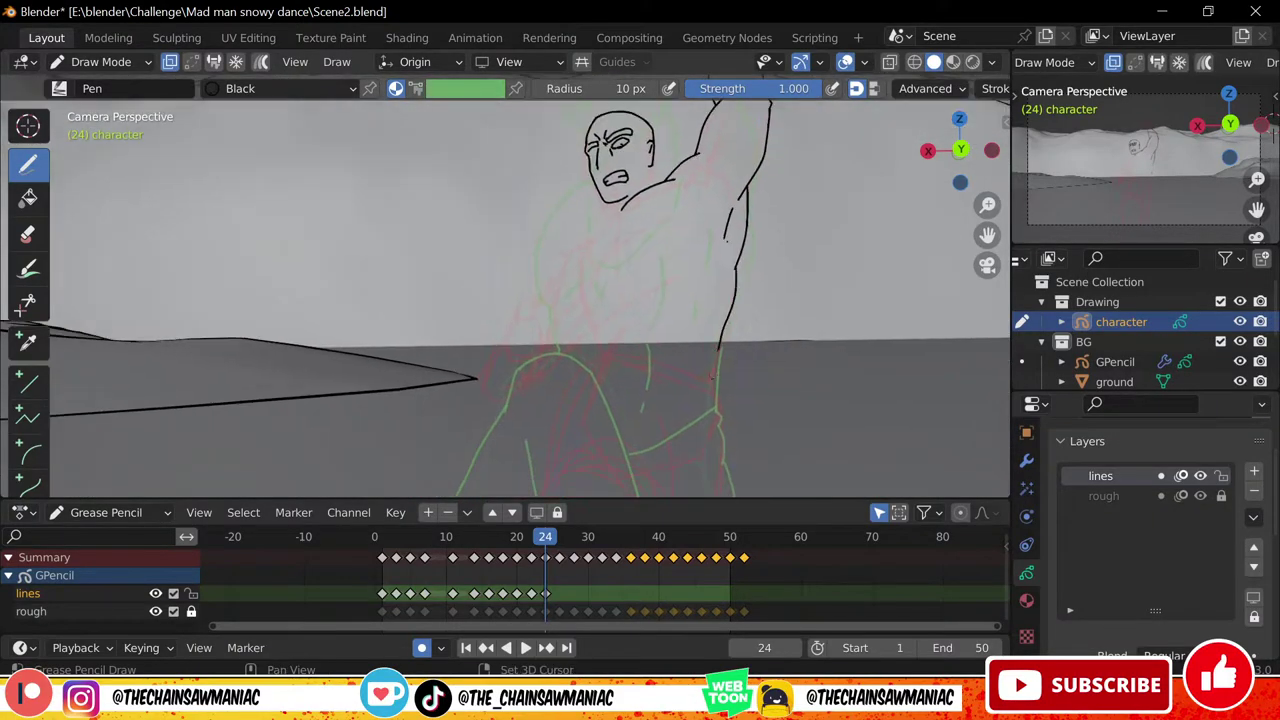
# Ink the chest outline from the neck around the pectoral, following the rough sketch at frame 24
pyautogui.scroll(2, 722, 195)
pyautogui.moveTo(722, 193)
pyautogui.keyDown('shift'); pyautogui.mouseDown(button='middle')
pyautogui.moveTo(709, 279)
pyautogui.moveTo(719, 305)
pyautogui.mouseUp(button='middle'); pyautogui.keyUp('shift')
pyautogui.scroll(1, 726, 278)
pyautogui.moveTo(624, 288)
pyautogui.mouseDown()
pyautogui.moveTo(649, 263)
pyautogui.moveTo(684, 267)
pyautogui.mouseUp()
pyautogui.scroll(-2, 587, 323)
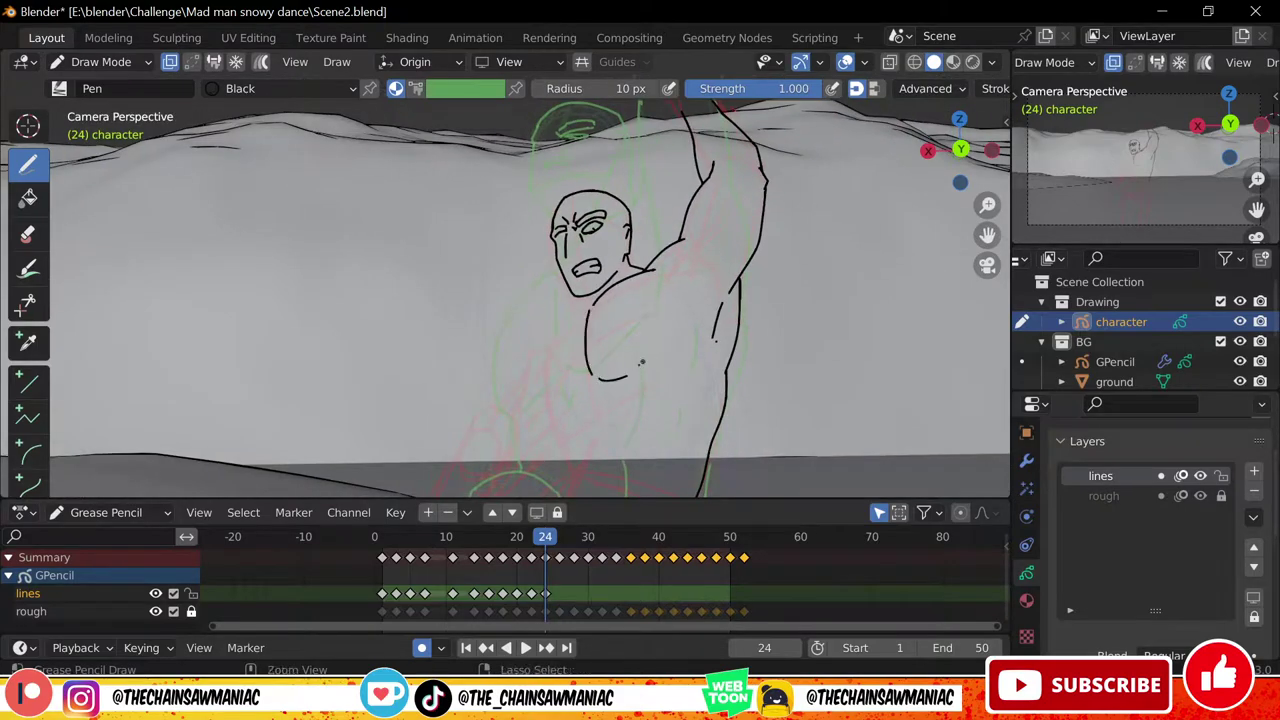
# Add short muscle lines along the ribs and abdomen beneath the chest
pyautogui.scroll(-1, 711, 244)
pyautogui.keyDown('shift'); pyautogui.moveTo(711, 250); pyautogui.dragTo(760, 189, button='middle'); pyautogui.keyUp('shift')
pyautogui.scroll(1, 735, 240)
pyautogui.moveTo(711, 302); pyautogui.dragTo(699, 374)
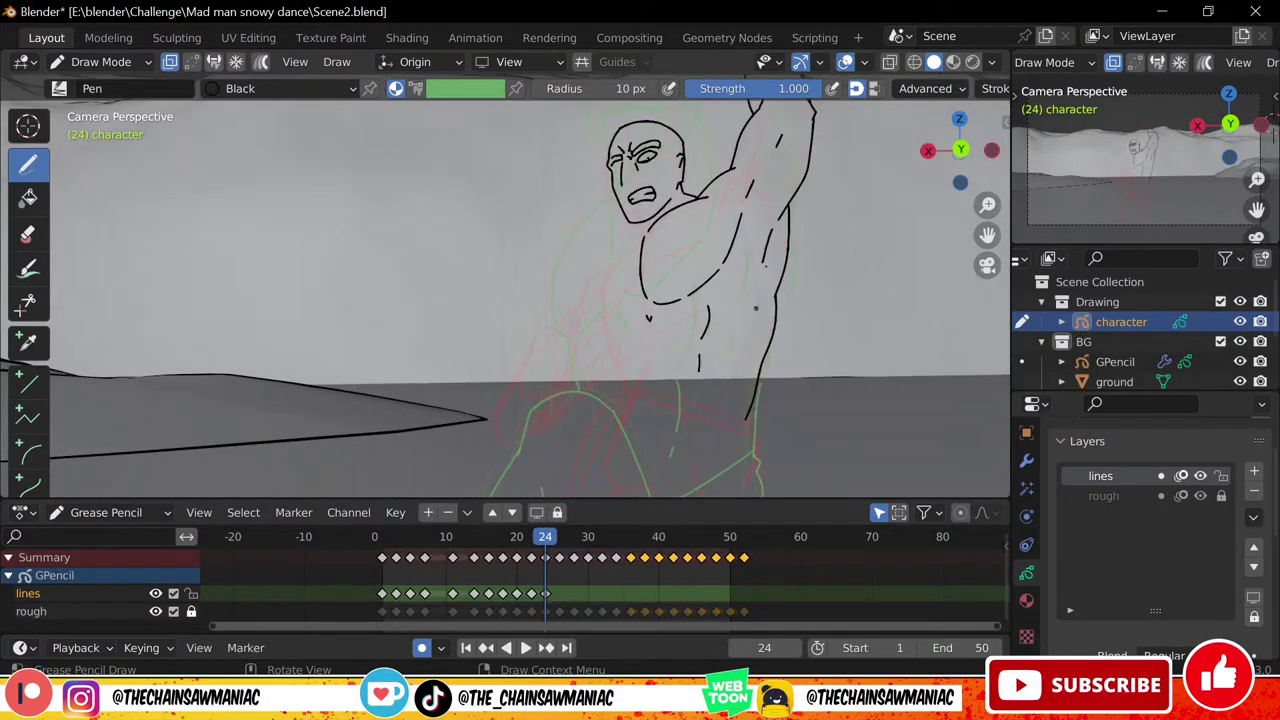
pyautogui.moveTo(757, 312); pyautogui.dragTo(749, 326)
# Ink the curved waistline across the hips at the base of the torso
pyautogui.keyDown('shift'); pyautogui.moveTo(645, 324); pyautogui.dragTo(653, 262, button='middle'); pyautogui.keyUp('shift')
pyautogui.scroll(-2, 587, 330)
pyautogui.keyDown('shift'); pyautogui.moveTo(587, 330); pyautogui.dragTo(594, 342, button='middle'); pyautogui.keyUp('shift')
pyautogui.moveTo(683, 352); pyautogui.dragTo(660, 341)
pyautogui.keyDown('shift'); pyautogui.moveTo(590, 337); pyautogui.dragTo(663, 244, button='middle'); pyautogui.keyUp('shift')
pyautogui.moveTo(663, 243); pyautogui.dragTo(658, 254)
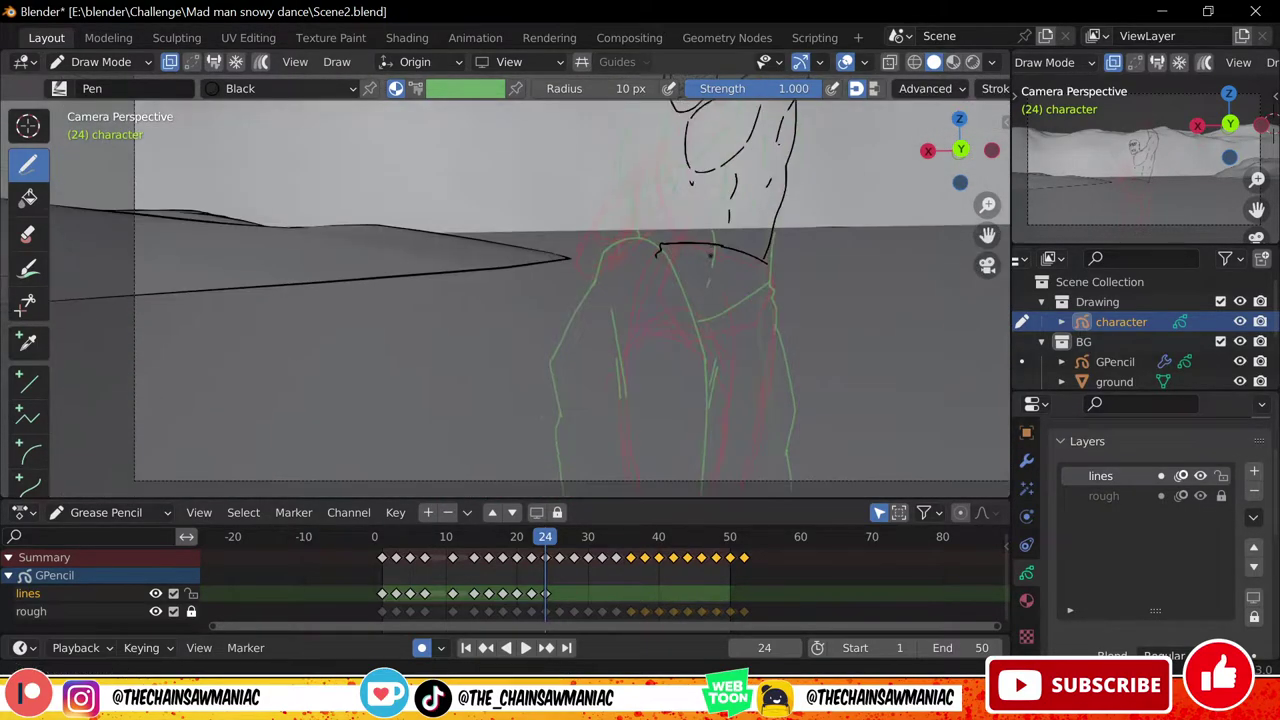
# Ink the outer and inner contours of both legs below the waistline, including the thigh and knee lines
pyautogui.keyDown('shift'); pyautogui.moveTo(658, 254); pyautogui.dragTo(667, 203, button='middle'); pyautogui.keyUp('shift')
pyautogui.moveTo(668, 203)
pyautogui.mouseDown()
pyautogui.moveTo(635, 304)
pyautogui.moveTo(652, 471)
pyautogui.mouseUp()
pyautogui.moveTo(726, 470); pyautogui.dragTo(743, 350)
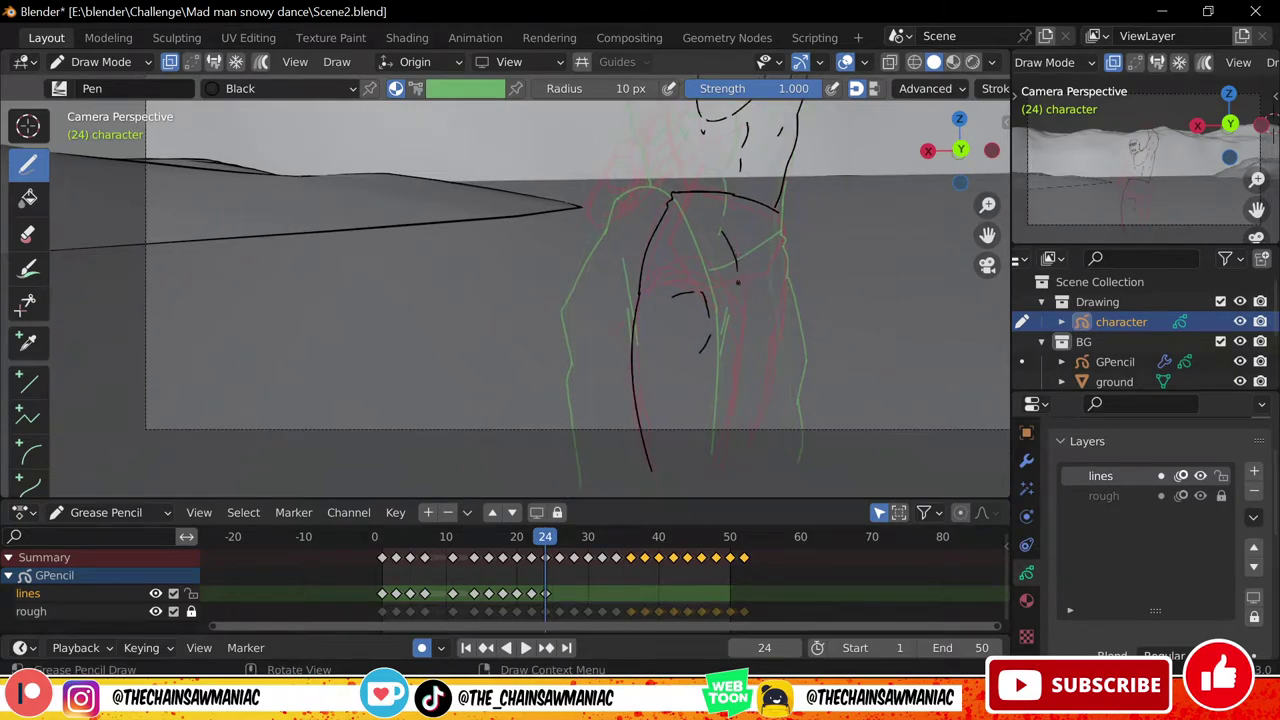
pyautogui.hotkey('ctrl', 'z')
pyautogui.moveTo(728, 235); pyautogui.dragTo(741, 264)
pyautogui.moveTo(740, 252)
pyautogui.mouseDown()
pyautogui.moveTo(742, 335)
pyautogui.moveTo(718, 458)
pyautogui.mouseUp()
pyautogui.moveTo(778, 210); pyautogui.dragTo(778, 232)
pyautogui.moveTo(778, 232)
pyautogui.mouseDown()
pyautogui.moveTo(784, 343)
pyautogui.moveTo(757, 438)
pyautogui.mouseUp()
pyautogui.hotkey('ctrl', 'z')
# Compare with the neighbouring frame and add hatched motion strokes around the knees and lower legs at frame 24
pyautogui.moveTo(770, 420)
pyautogui.mouseDown(button='middle')
pyautogui.moveTo(791, 380)
pyautogui.moveTo(737, 440)
pyautogui.mouseUp(button='middle')
pyautogui.press('KP_0')
pyautogui.scroll(-2, 770, 370)
pyautogui.moveTo(546, 535); pyautogui.dragTo(542, 516)
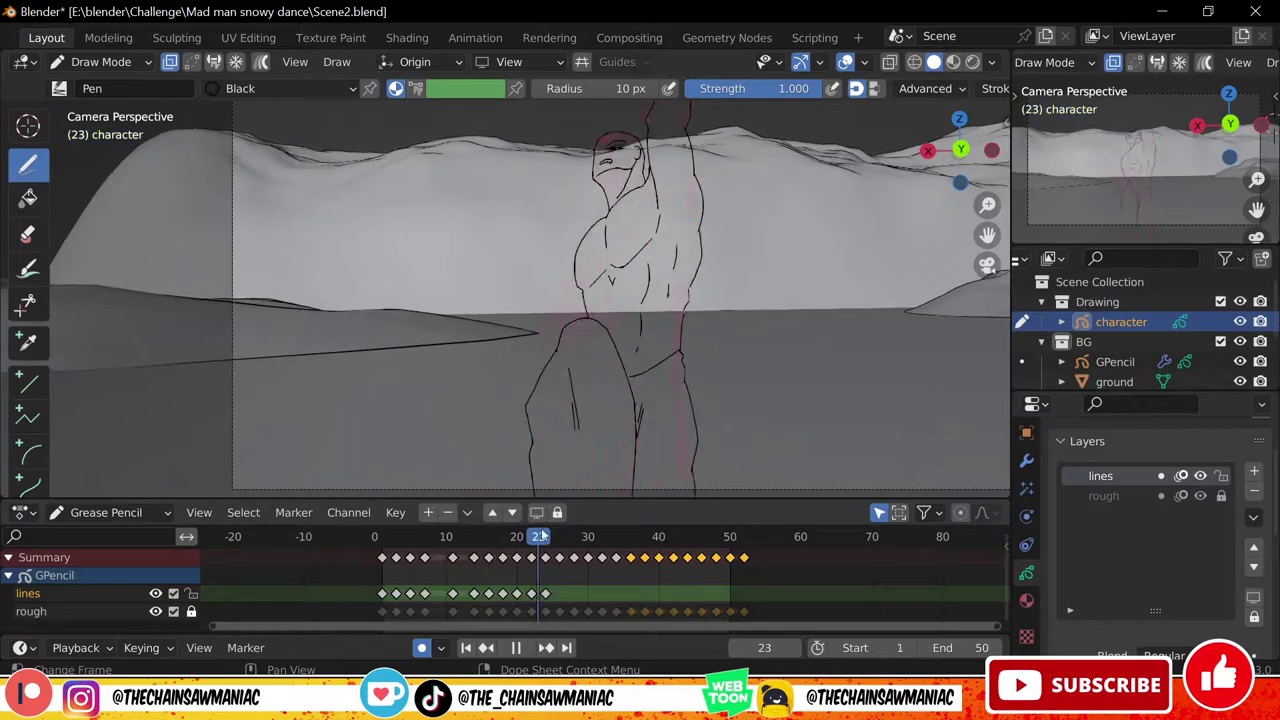
pyautogui.moveTo(565, 405); pyautogui.dragTo(583, 469)
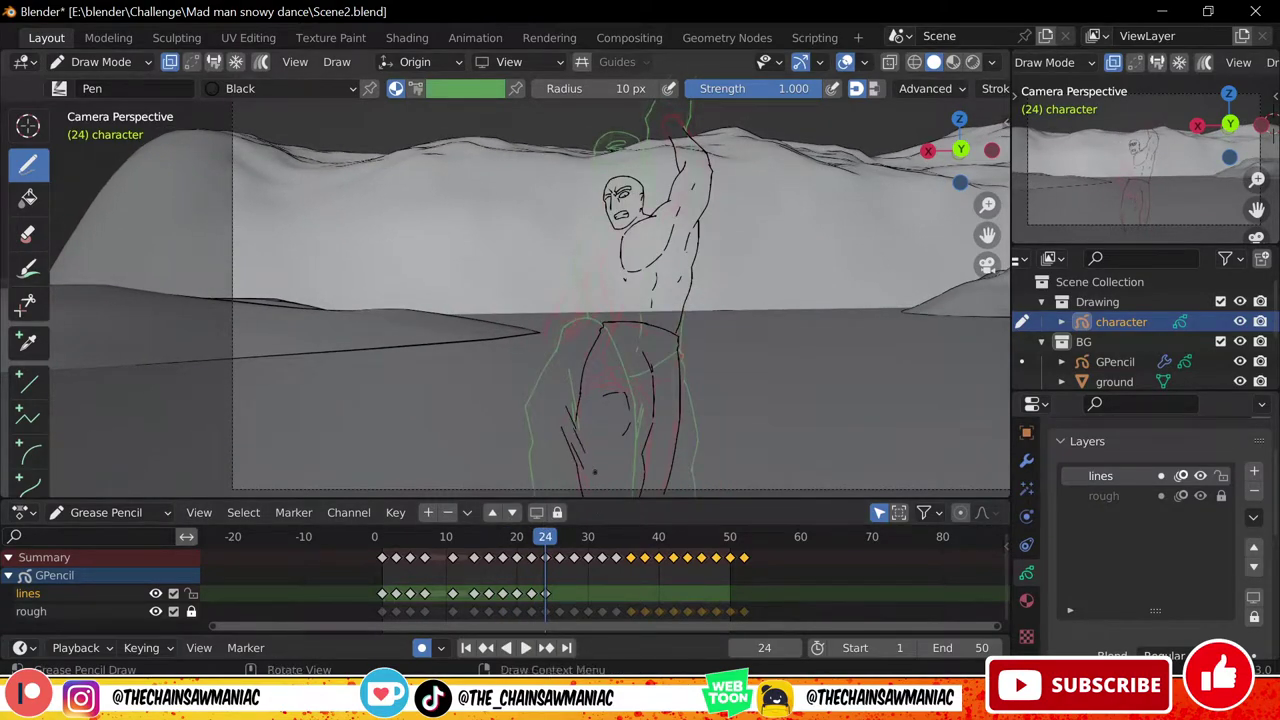
pyautogui.hotkey('ctrl', 'z')
pyautogui.hotkey('ctrl', 'z')
pyautogui.moveTo(566, 407); pyautogui.dragTo(588, 469)
pyautogui.moveTo(561, 431); pyautogui.dragTo(582, 467)
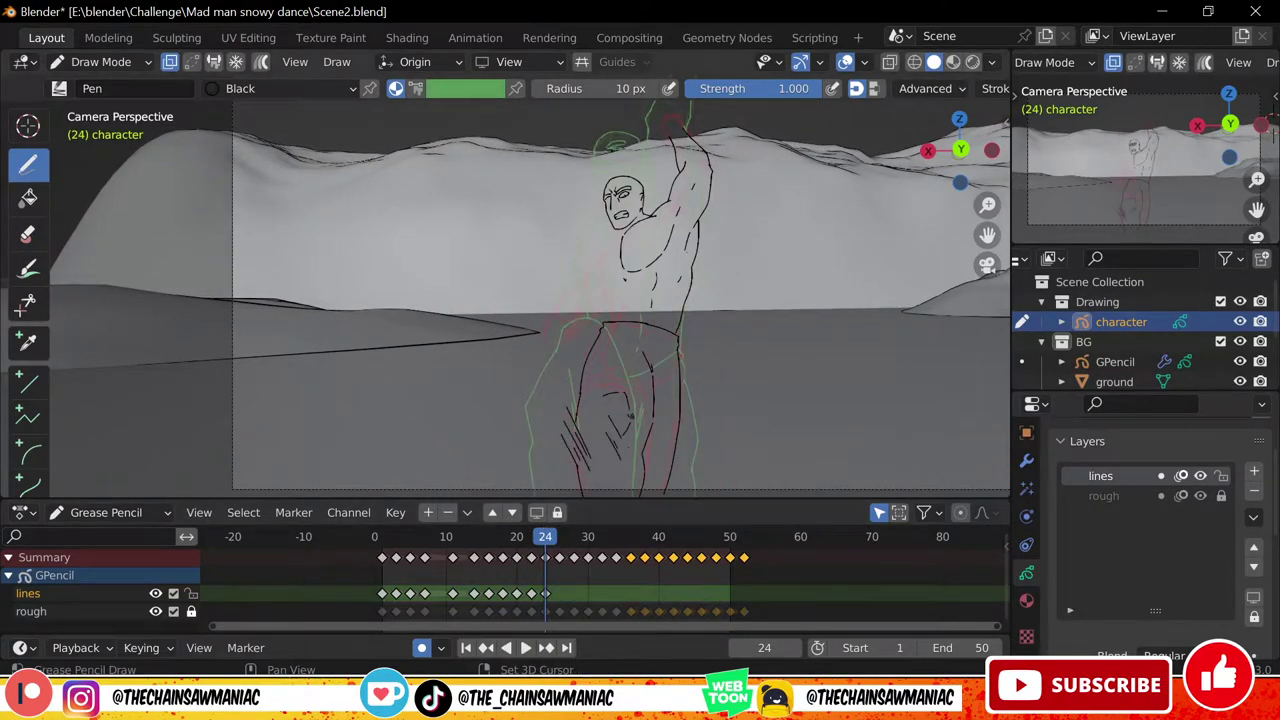
pyautogui.keyDown('shift'); pyautogui.moveTo(631, 416); pyautogui.dragTo(595, 395, button='middle'); pyautogui.keyUp('shift')
pyautogui.moveTo(630, 408); pyautogui.dragTo(644, 442)
# Scrub through the preceding frames and ink the clenched fist of the raised arm at frame 24
pyautogui.moveTo(525, 542); pyautogui.dragTo(541, 547)
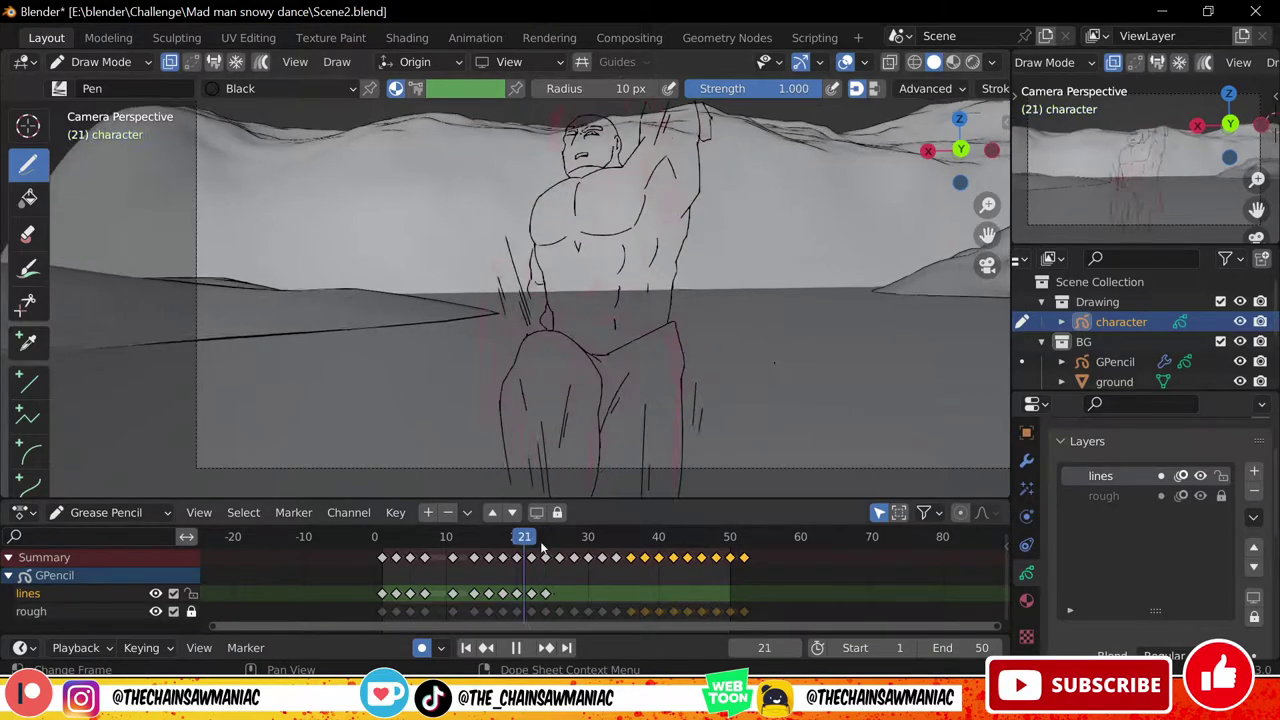
pyautogui.press('Escape')
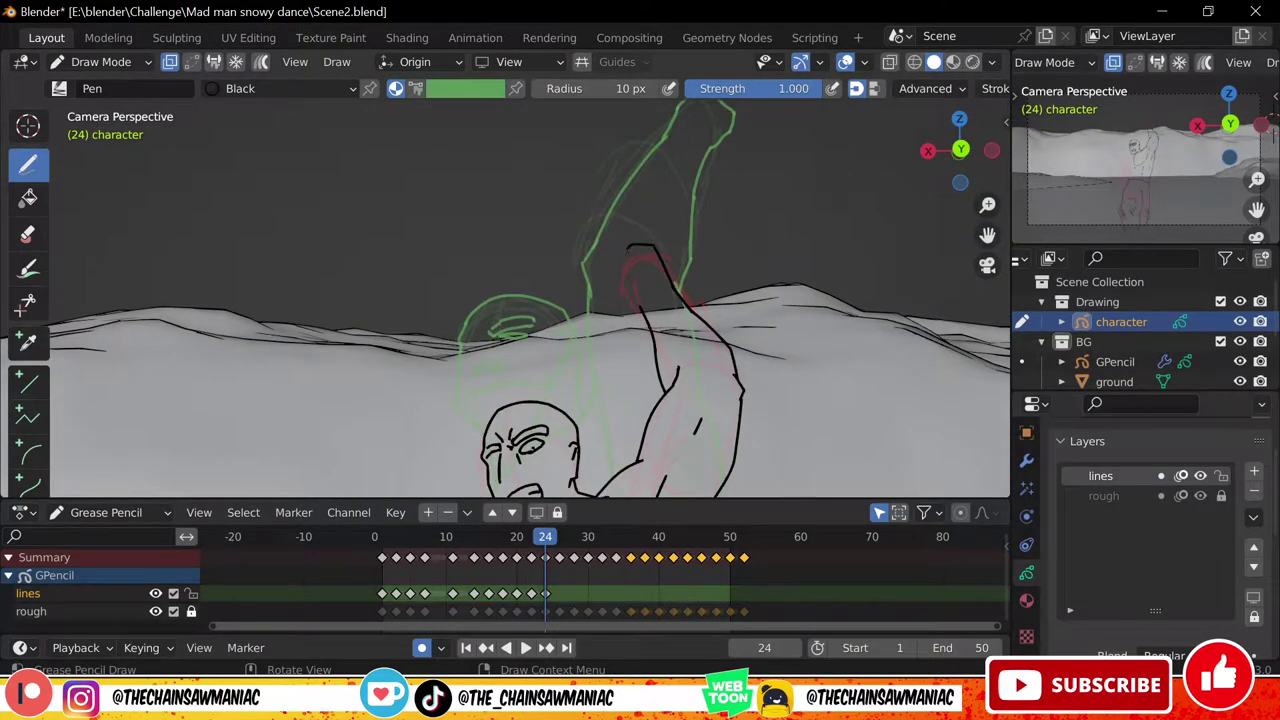
pyautogui.moveTo(645, 262)
pyautogui.mouseDown()
pyautogui.moveTo(647, 283)
pyautogui.moveTo(619, 290)
pyautogui.mouseUp()
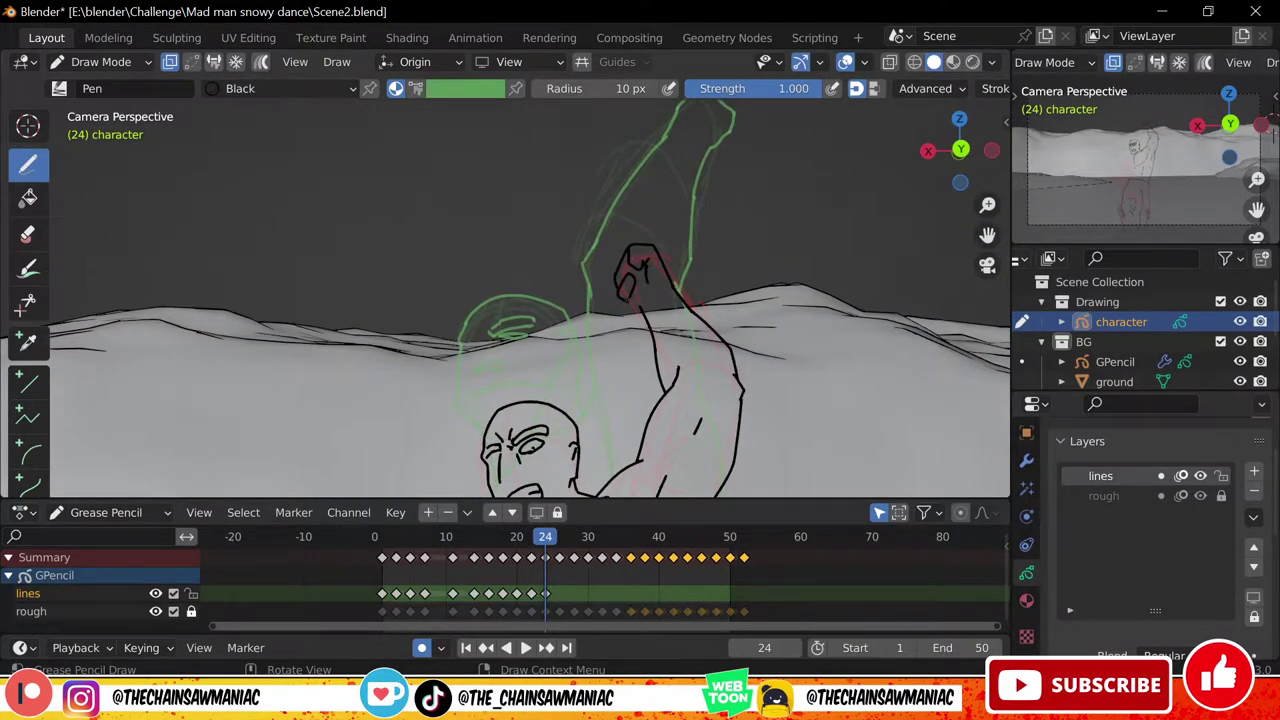
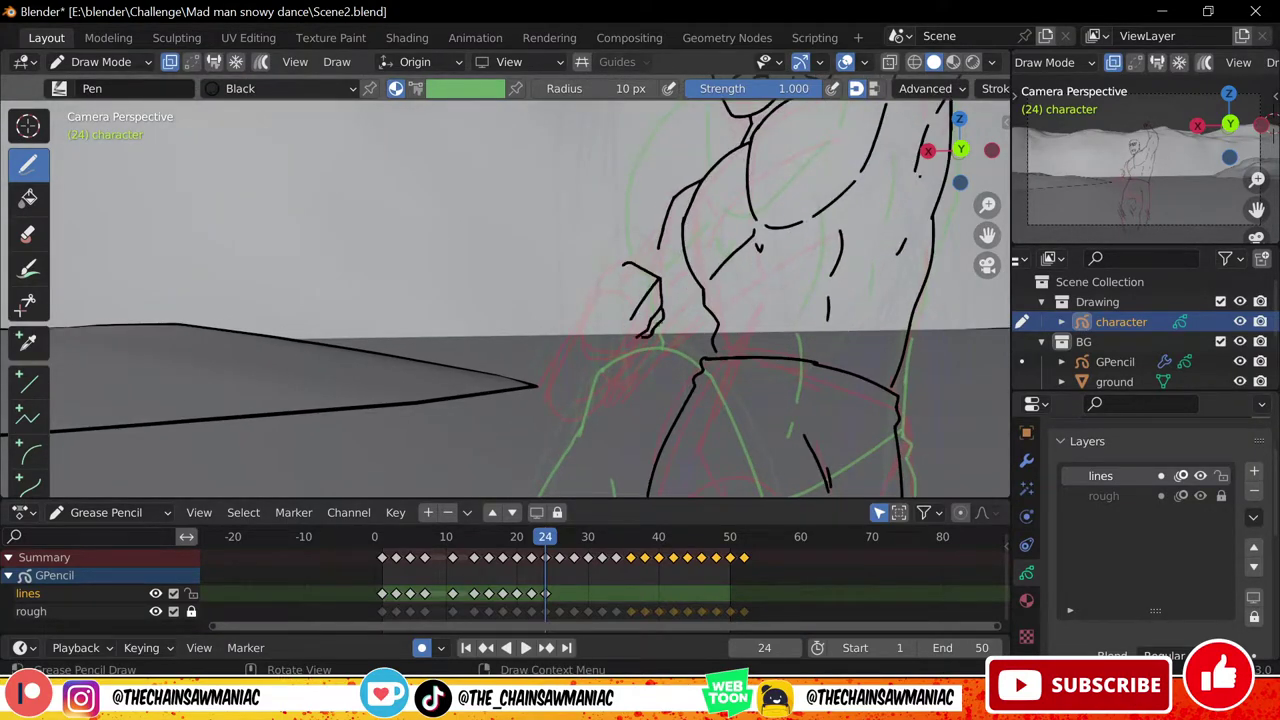
# Ink the bent forearm and fist of the lowered arm beside the waist
pyautogui.moveTo(627, 264)
pyautogui.mouseDown()
pyautogui.moveTo(590, 308)
pyautogui.moveTo(638, 339)
pyautogui.moveTo(577, 331)
pyautogui.moveTo(569, 423)
pyautogui.moveTo(634, 355)
pyautogui.mouseUp()
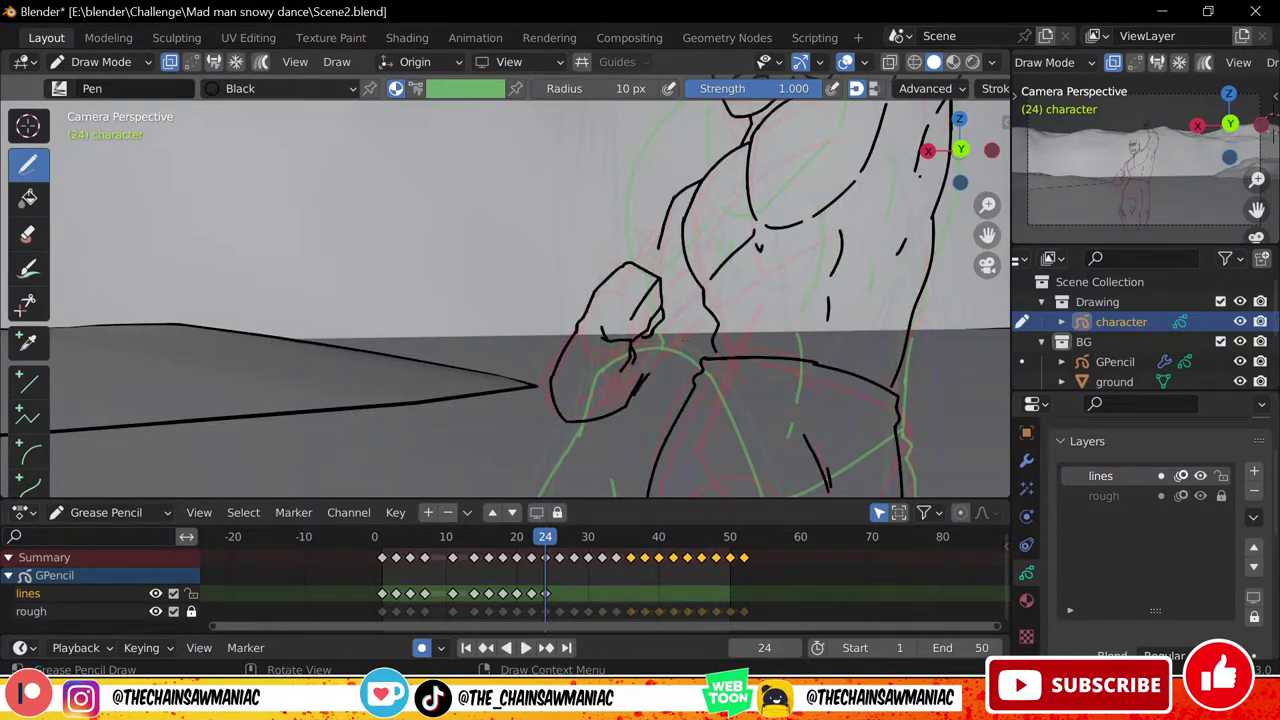
pyautogui.keyDown('shift'); pyautogui.moveTo(630, 370); pyautogui.dragTo(588, 414, button='middle'); pyautogui.keyUp('shift')
pyautogui.moveTo(541, 407)
pyautogui.mouseDown()
pyautogui.moveTo(572, 411)
pyautogui.moveTo(584, 395)
pyautogui.mouseUp()
pyautogui.hotkey('ctrl', 'z')
pyautogui.scroll(-6, 600, 400)
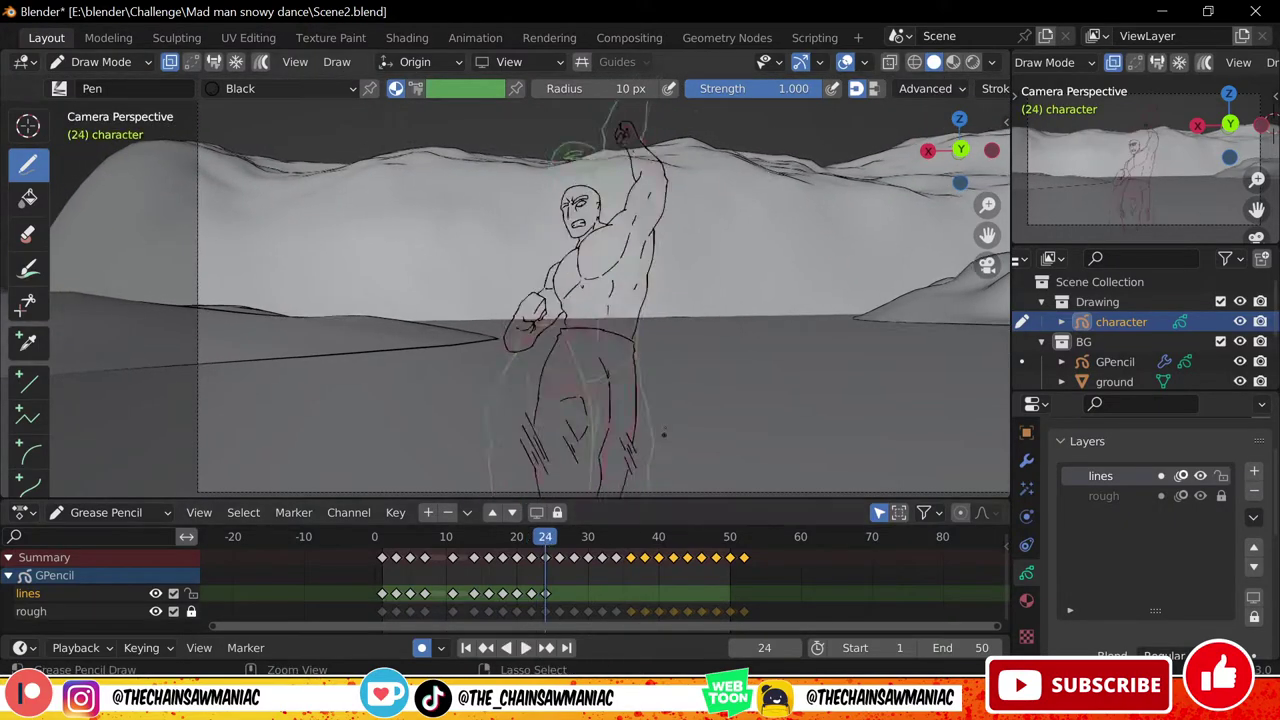
# Add short hatched motion strokes along the lowered arm's forearm and fist
pyautogui.scroll(4, 640, 430)
pyautogui.keyDown('shift'); pyautogui.moveTo(583, 430); pyautogui.dragTo(560, 386, button='middle'); pyautogui.keyUp('shift')
pyautogui.moveTo(520, 357); pyautogui.dragTo(548, 394)
pyautogui.moveTo(527, 360); pyautogui.dragTo(541, 379)
pyautogui.moveTo(533, 359); pyautogui.dragTo(543, 373)
pyautogui.hotkey('ctrl', 'z')
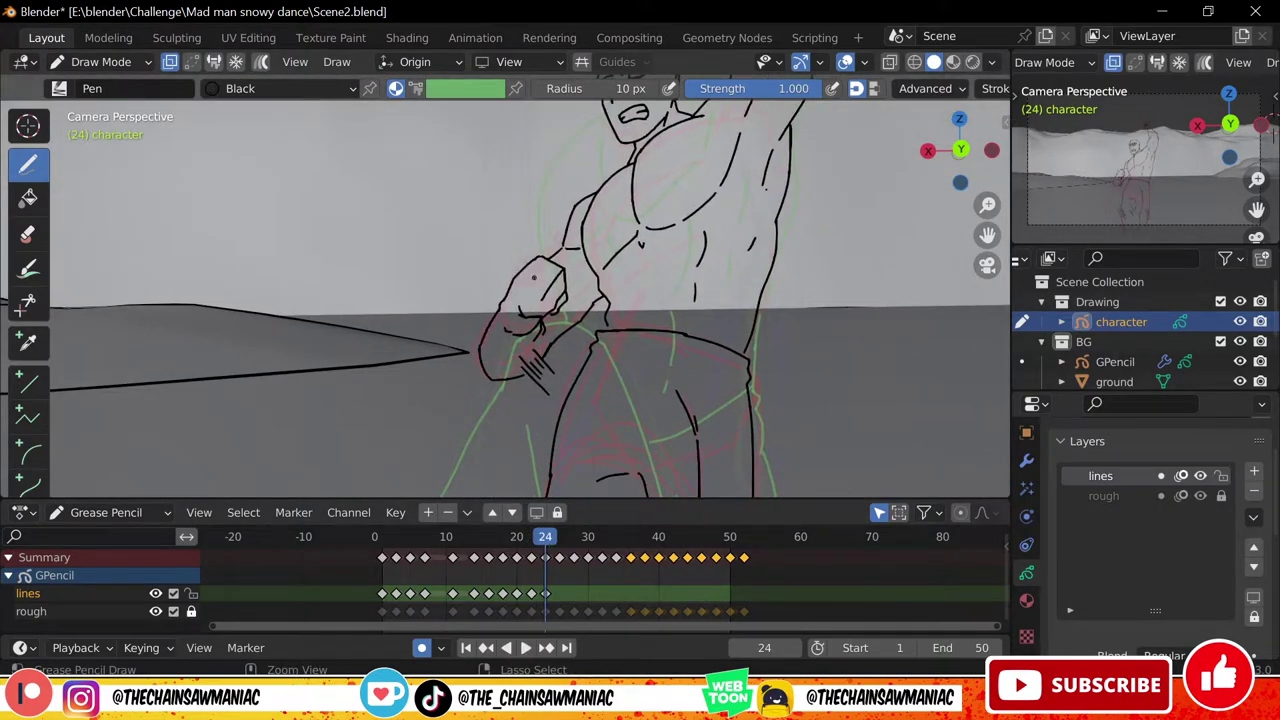
pyautogui.moveTo(516, 261); pyautogui.dragTo(536, 282)
# Add short motion strokes around the raised wrist and on the shoulder of the lowered arm
pyautogui.moveTo(545, 537); pyautogui.dragTo(545, 537)
pyautogui.keyDown('shift'); pyautogui.moveTo(690, 160); pyautogui.dragTo(553, 392, button='middle'); pyautogui.keyUp('shift')
pyautogui.moveTo(597, 187); pyautogui.dragTo(584, 205)
pyautogui.moveTo(602, 190)
pyautogui.mouseDown()
pyautogui.moveTo(590, 208)
pyautogui.moveTo(637, 202)
pyautogui.mouseUp()
pyautogui.moveTo(654, 194); pyautogui.dragTo(641, 209)
pyautogui.keyDown('shift'); pyautogui.moveTo(600, 300); pyautogui.dragTo(627, 253, button='middle'); pyautogui.keyUp('shift')
pyautogui.moveTo(573, 237); pyautogui.dragTo(559, 243)
pyautogui.moveTo(573, 241); pyautogui.dragTo(560, 250)
pyautogui.scroll(-4, 571, 354)
# Play the animation and scrub back through the inked frames to check the motion
pyautogui.press('space')
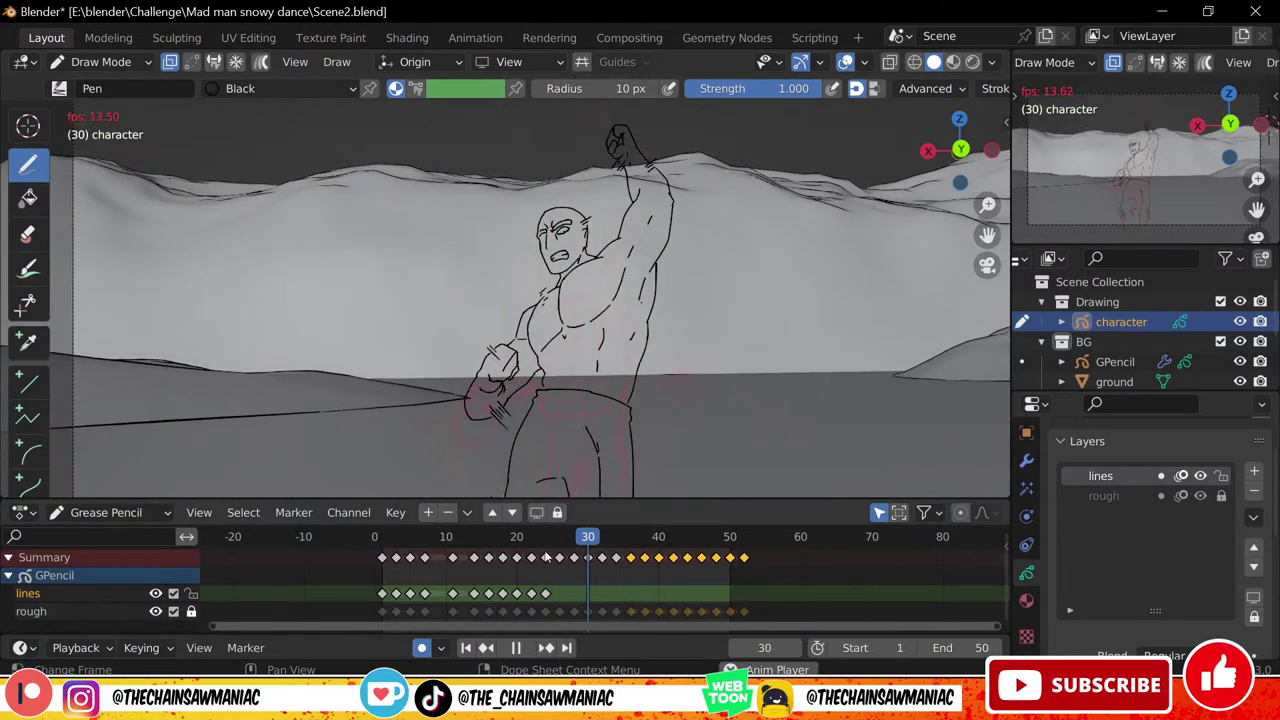
pyautogui.press('space')
pyautogui.moveTo(588, 537); pyautogui.dragTo(453, 537)
# Insert a blank keyframe on the lines layer at frame 26 and compare it with the previous frame
pyautogui.click(559, 537)
pyautogui.hotkey('shift', 'i')
pyautogui.keyDown('shift'); pyautogui.moveTo(664, 421); pyautogui.dragTo(700, 333, button='middle'); pyautogui.keyUp('shift')
pyautogui.press('Left')
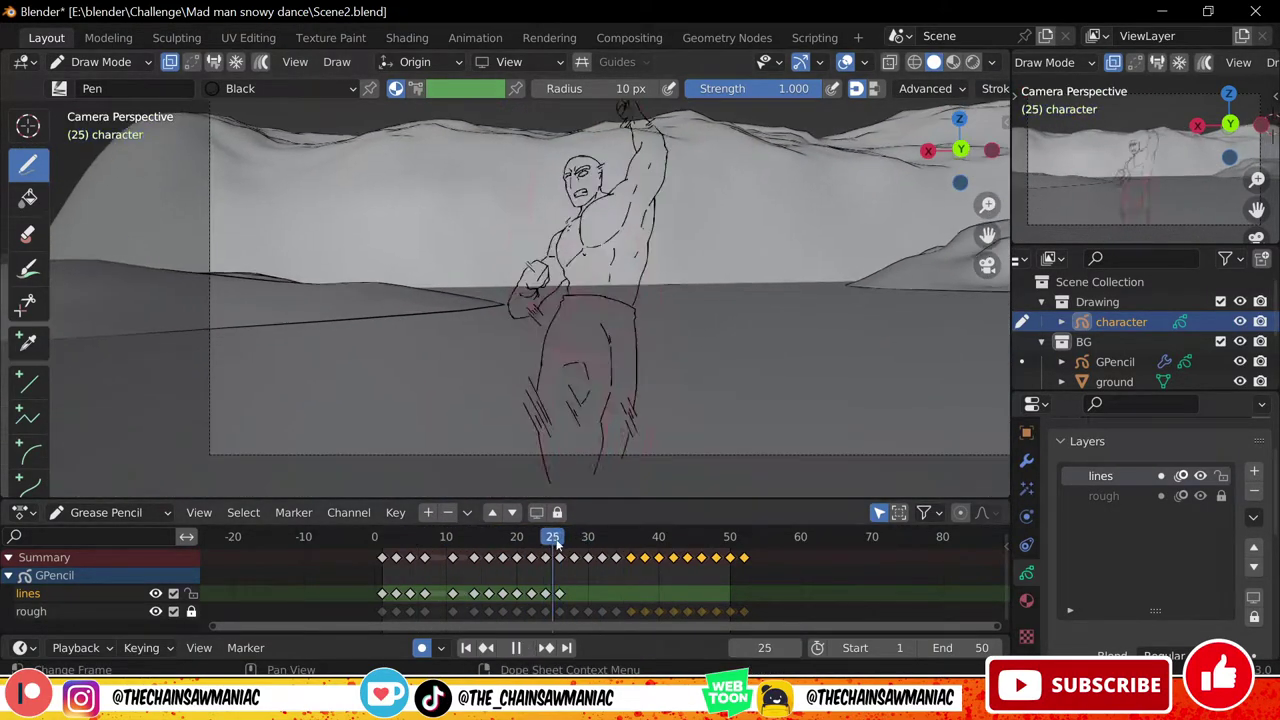
pyautogui.press('Right')
# Ink the frowning eyes and eyebrows of the lowered head at frame 26
pyautogui.keyDown('shift'); pyautogui.moveTo(724, 385); pyautogui.dragTo(706, 369, button='middle'); pyautogui.keyUp('shift')
pyautogui.scroll(1, 720, 372)
pyautogui.scroll(3, 756, 291)
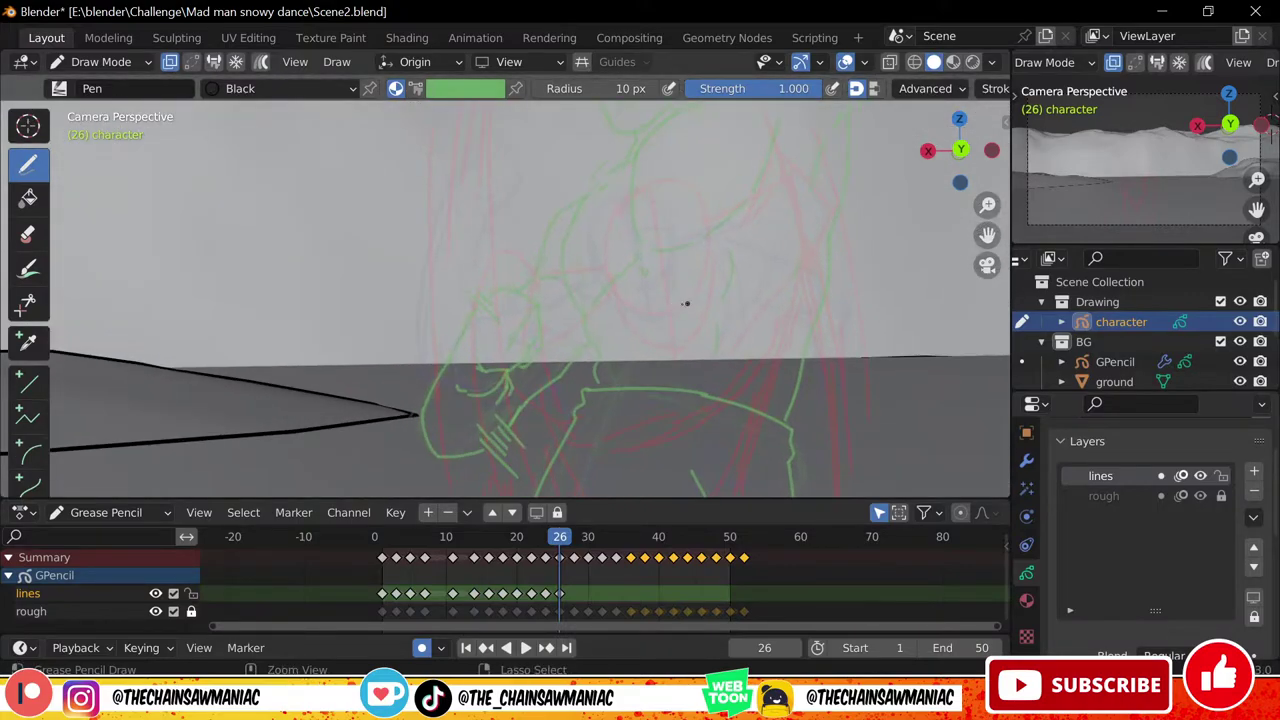
pyautogui.moveTo(678, 307); pyautogui.dragTo(705, 276)
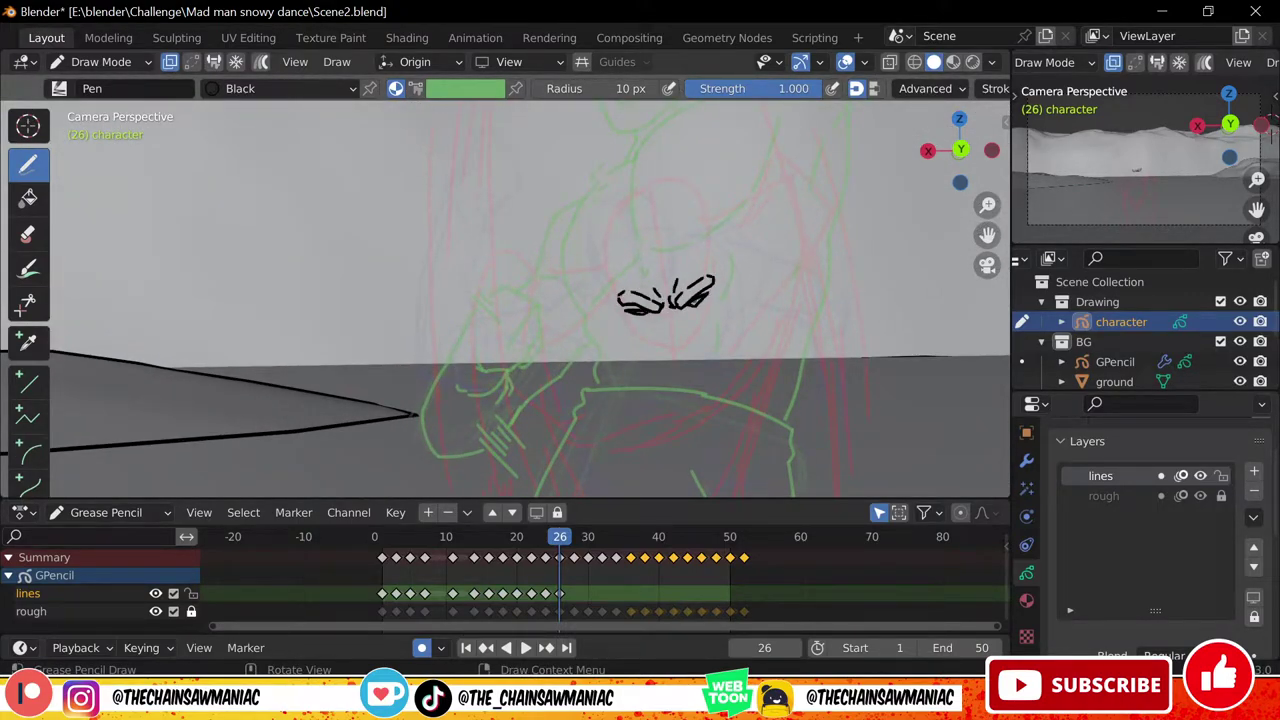
# Ink the head outline around the face, with the jaw, bald skull and sides of the head
pyautogui.scroll(-4, 655, 318)
pyautogui.scroll(5, 729, 252)
pyautogui.moveTo(638, 306)
pyautogui.mouseDown()
pyautogui.moveTo(683, 362)
pyautogui.moveTo(713, 368)
pyautogui.mouseUp()
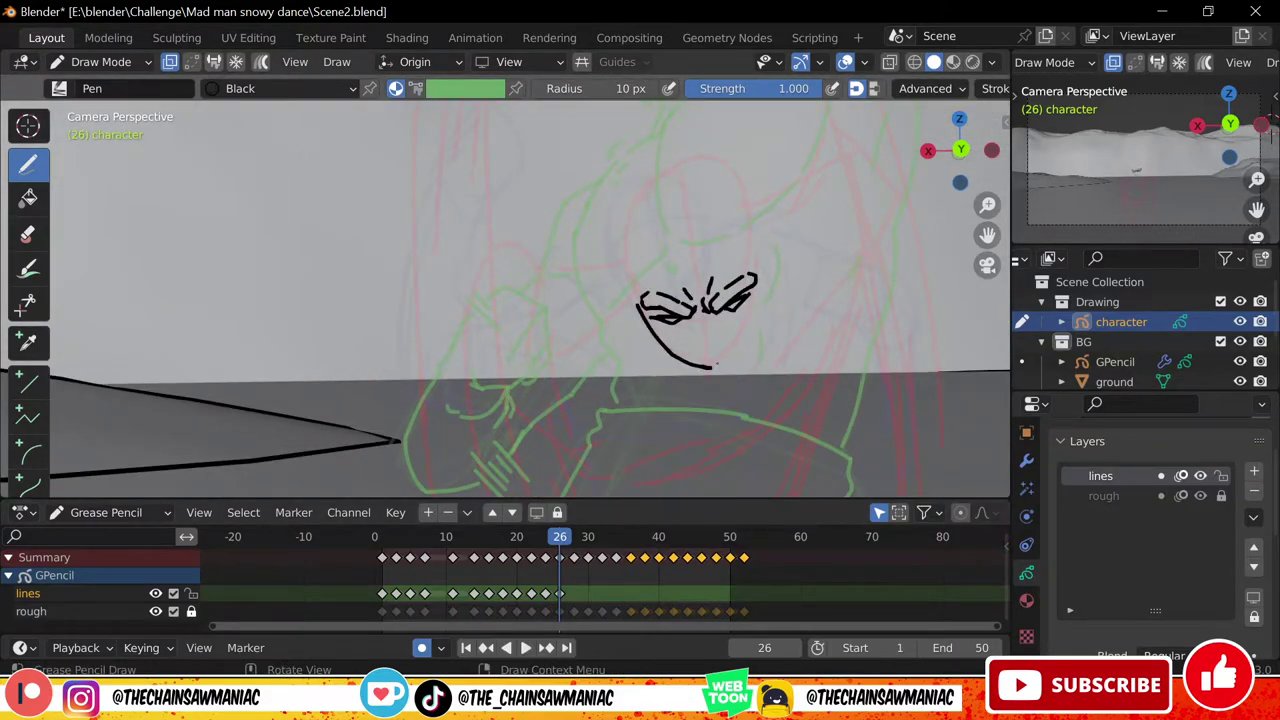
pyautogui.scroll(-3, 843, 294)
pyautogui.moveTo(594, 302)
pyautogui.mouseDown()
pyautogui.moveTo(583, 266)
pyautogui.moveTo(650, 209)
pyautogui.mouseUp()
pyautogui.moveTo(675, 291); pyautogui.dragTo(678, 257)
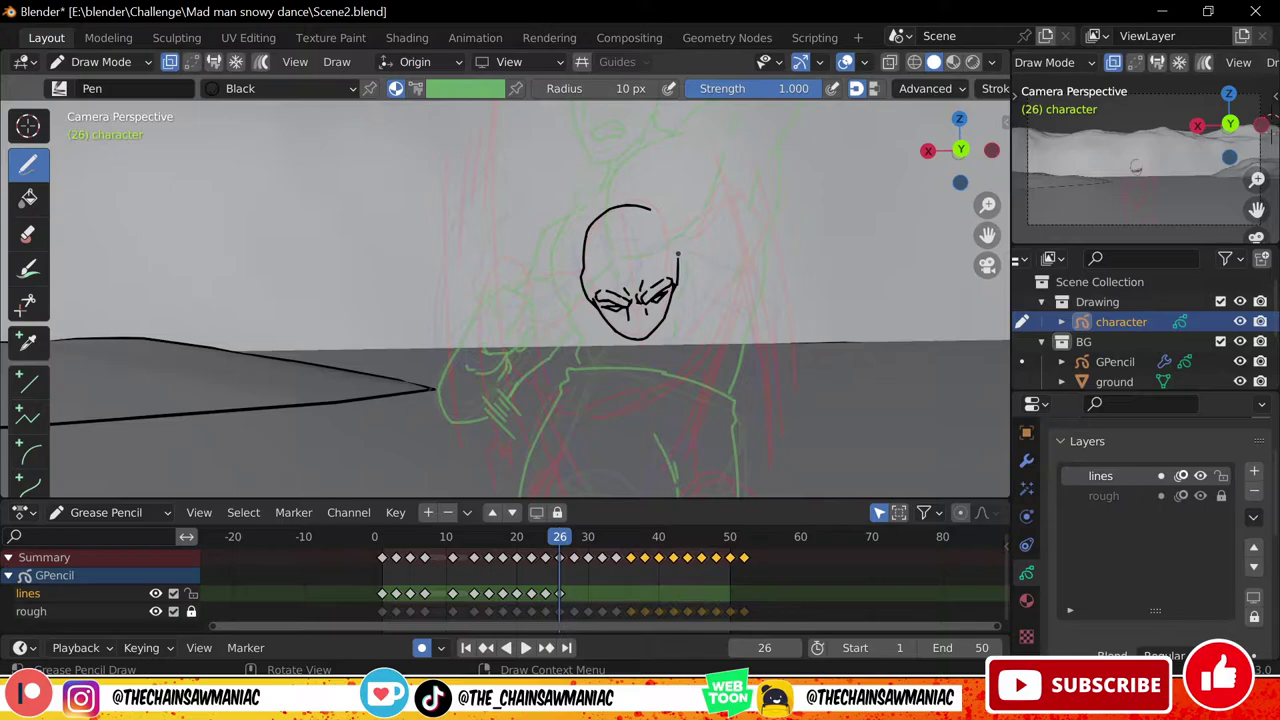
pyautogui.hotkey('ctrl', 'z')
pyautogui.scroll(-4, 654, 423)
pyautogui.moveTo(586, 286)
pyautogui.mouseDown()
pyautogui.moveTo(583, 266)
pyautogui.moveTo(654, 221)
pyautogui.moveTo(687, 272)
pyautogui.mouseUp()
pyautogui.scroll(3, 654, 423)
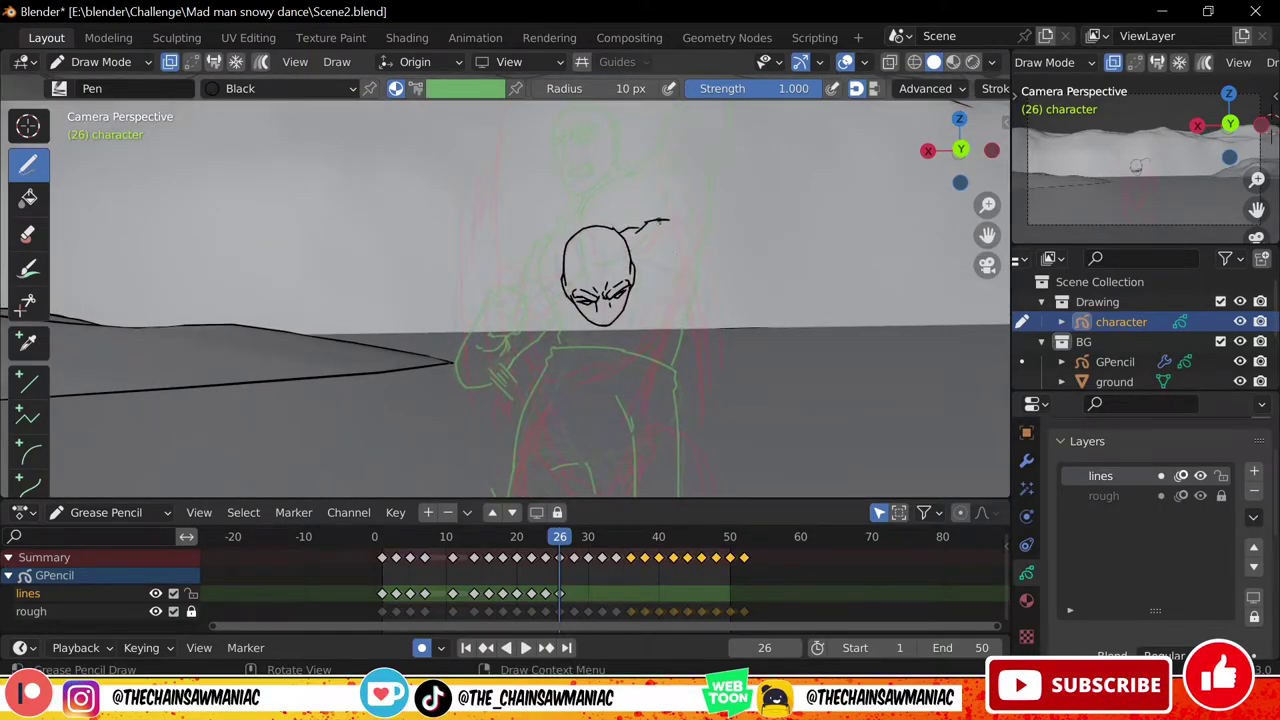
# Ink the shoulder lines on both sides of the head and the curved chest contour beneath it
pyautogui.hotkey('ctrl', 'z')
pyautogui.moveTo(651, 320); pyautogui.dragTo(620, 342)
pyautogui.hotkey('ctrl', 'z')
pyautogui.moveTo(645, 338)
pyautogui.keyDown('ctrl'); pyautogui.mouseDown(button='middle')
pyautogui.moveTo(711, 346)
pyautogui.moveTo(690, 280)
pyautogui.mouseUp(button='middle'); pyautogui.keyUp('ctrl')
pyautogui.moveTo(663, 270)
pyautogui.mouseDown()
pyautogui.moveTo(617, 350)
pyautogui.moveTo(534, 361)
pyautogui.mouseUp()
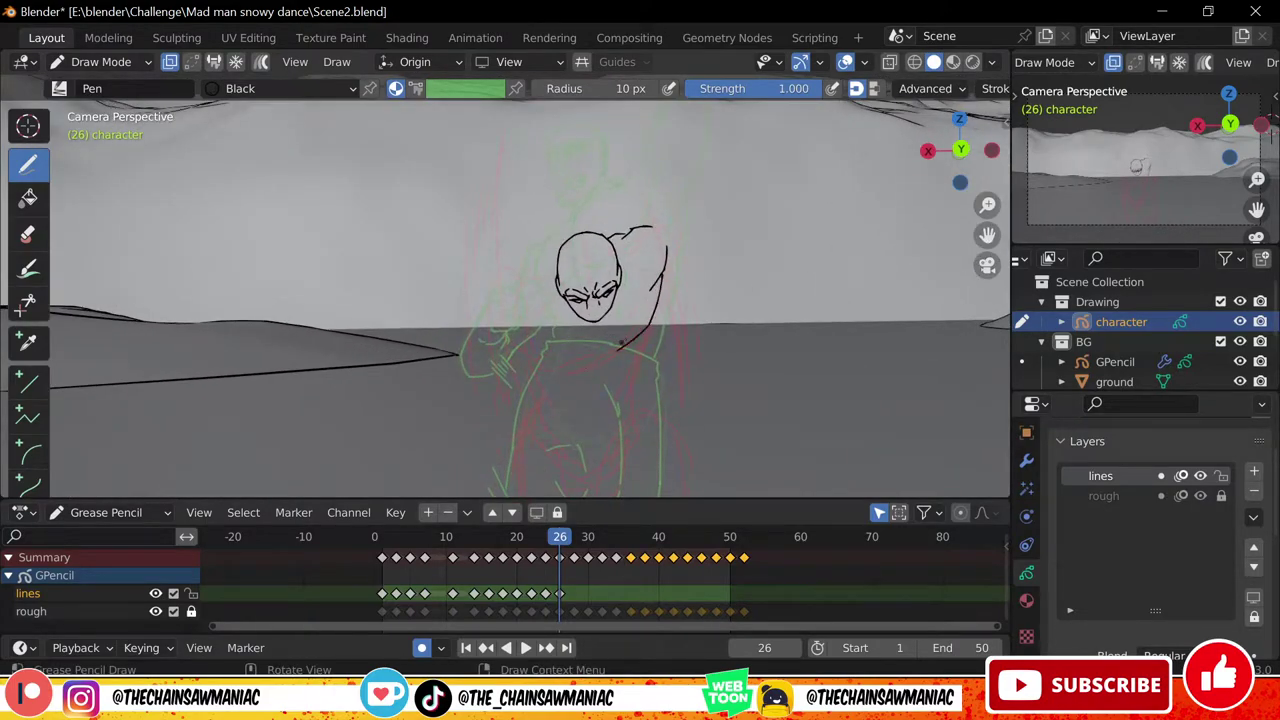
pyautogui.moveTo(557, 266); pyautogui.dragTo(517, 283)
pyautogui.keyDown('ctrl'); pyautogui.moveTo(616, 326); pyautogui.dragTo(618, 314, button='middle'); pyautogui.keyUp('ctrl')
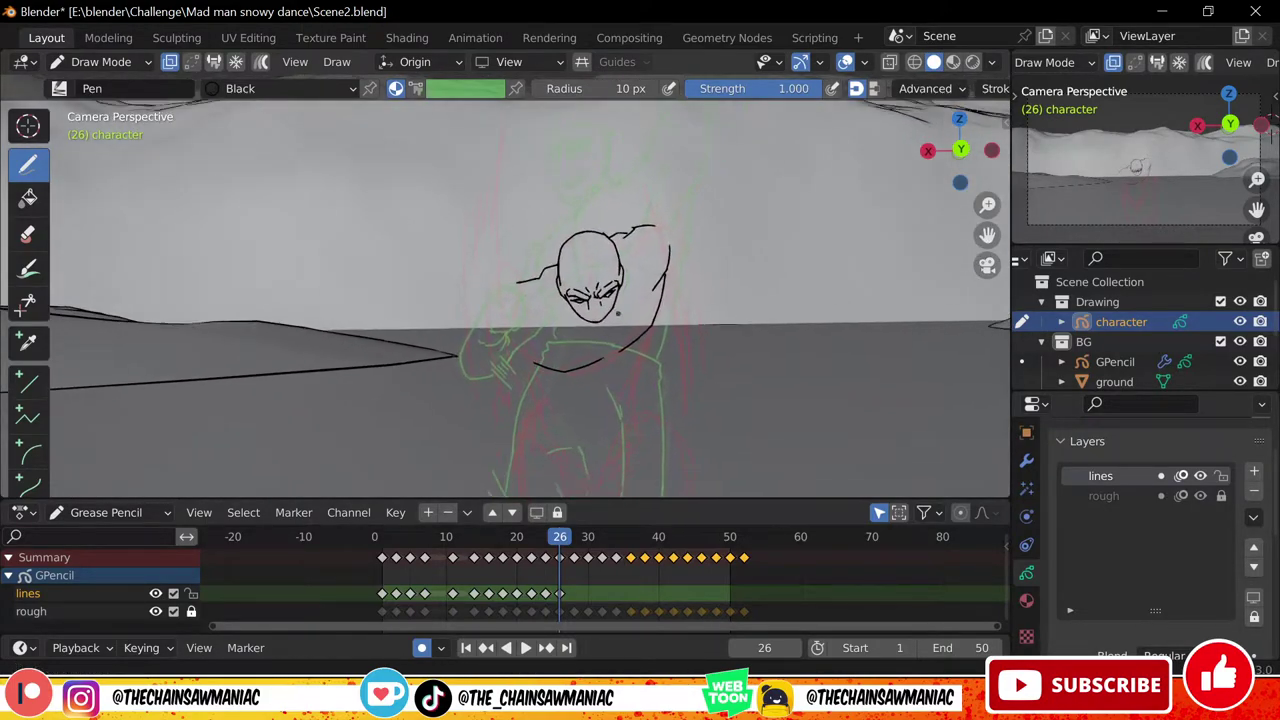
# Add the collarbone, armpit and centre chest lines between the head and the chest contour
pyautogui.scroll(2, 617, 313)
pyautogui.moveTo(577, 324); pyautogui.dragTo(603, 328)
pyautogui.moveTo(669, 276); pyautogui.dragTo(653, 289)
pyautogui.moveTo(641, 303); pyautogui.dragTo(631, 319)
pyautogui.moveTo(618, 333); pyautogui.dragTo(625, 356)
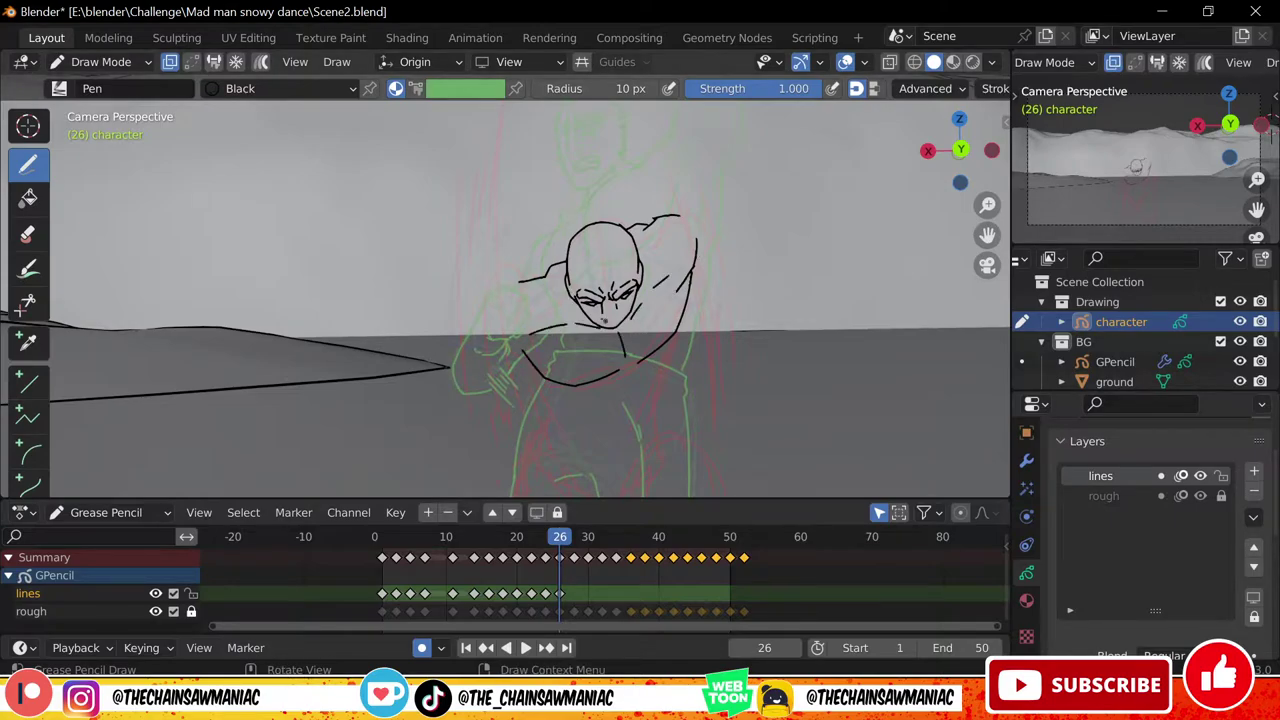
# Ink both side contours of the torso from the chest down to the waist at frame 26
pyautogui.keyDown('shift'); pyautogui.moveTo(652, 306); pyautogui.dragTo(657, 261, button='middle'); pyautogui.keyUp('shift')
pyautogui.moveTo(533, 325); pyautogui.dragTo(536, 409)
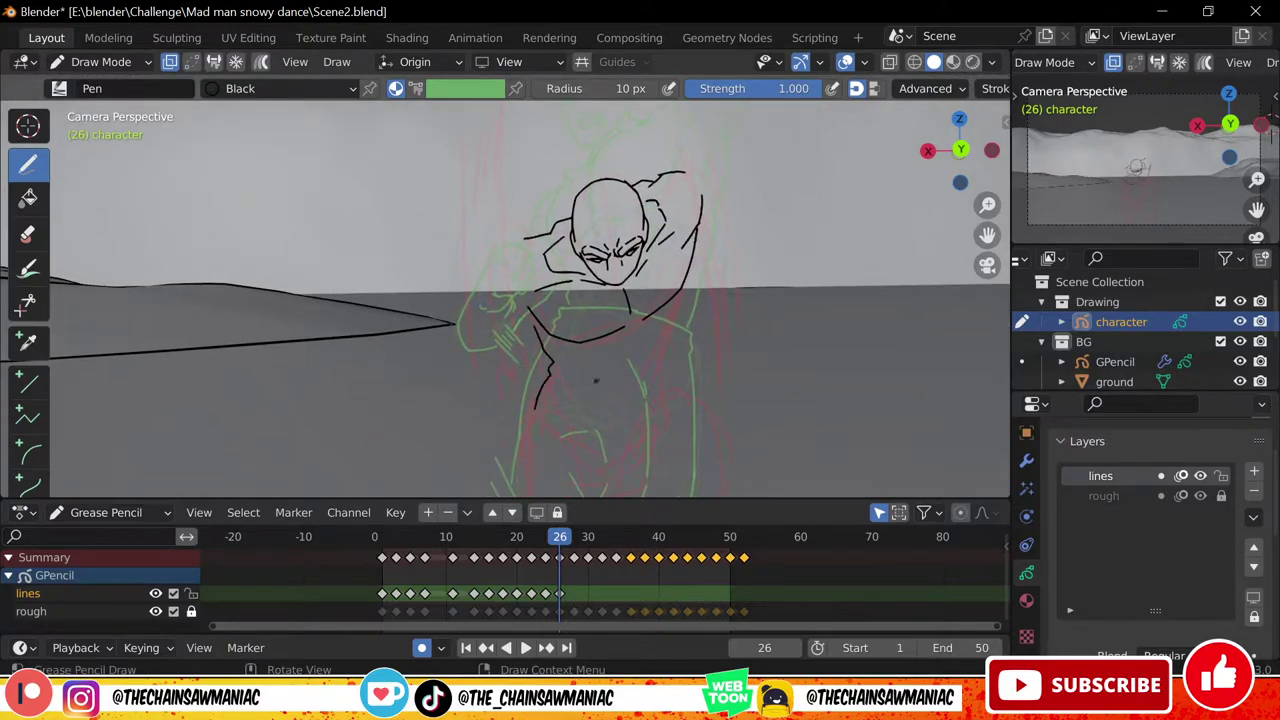
pyautogui.keyDown('shift'); pyautogui.moveTo(597, 380); pyautogui.dragTo(564, 328, button='middle'); pyautogui.keyUp('shift')
pyautogui.moveTo(520, 319); pyautogui.dragTo(502, 357)
pyautogui.moveTo(658, 215); pyautogui.dragTo(605, 332)
# Add small nipple and abdominal detail lines to the torso at frame 26
pyautogui.scroll(-2, 632, 290)
pyautogui.moveTo(551, 301); pyautogui.dragTo(562, 310)
pyautogui.keyDown('shift'); pyautogui.moveTo(575, 305); pyautogui.dragTo(635, 365, button='middle'); pyautogui.keyUp('shift')
pyautogui.scroll(2, 640, 370)
pyautogui.moveTo(656, 393); pyautogui.dragTo(654, 408)
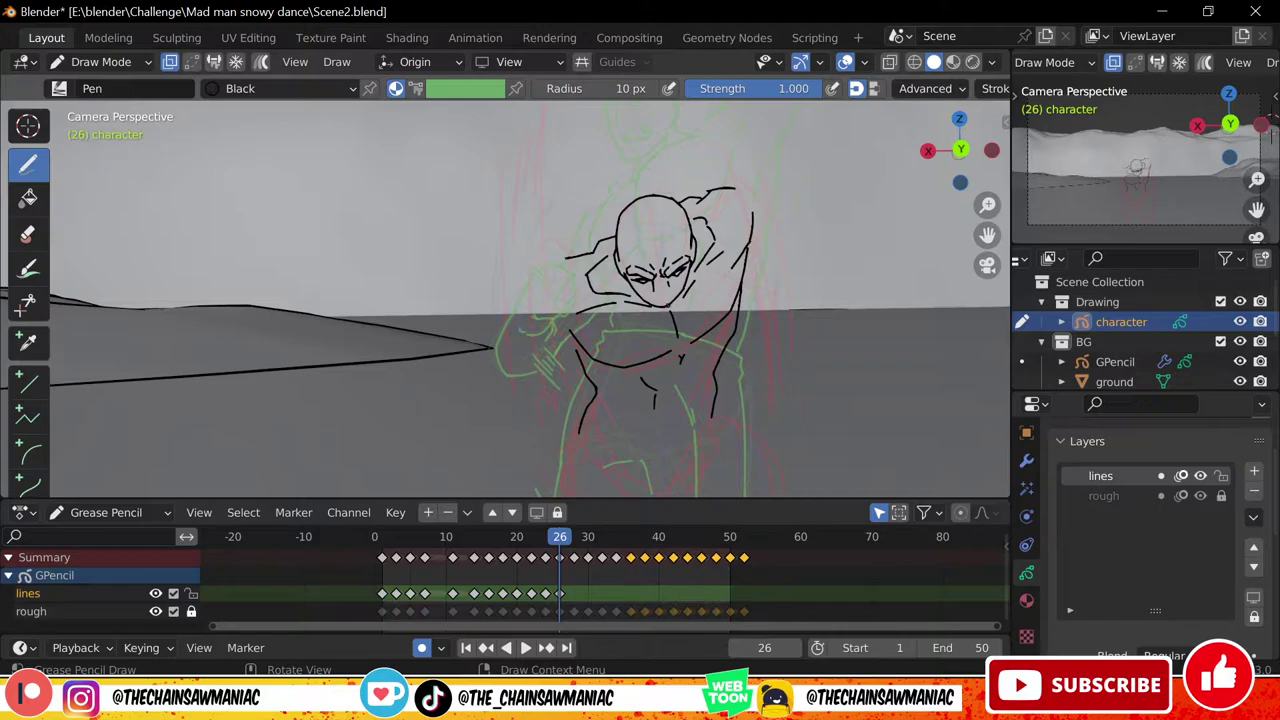
# Draw the character's fast-moving right arm as rows of short vertical motion-blur strokes
pyautogui.scroll(-1, 600, 320)
pyautogui.moveTo(503, 178); pyautogui.dragTo(514, 380)
pyautogui.hotkey('ctrl', 'z')
pyautogui.keyDown('shift'); pyautogui.moveTo(508, 194); pyautogui.dragTo(497, 221, button='middle'); pyautogui.keyUp('shift')
pyautogui.moveTo(500, 180)
pyautogui.mouseDown()
pyautogui.moveTo(492, 260)
pyautogui.moveTo(491, 231)
pyautogui.mouseUp()
pyautogui.hotkey('ctrl', 'z')
pyautogui.moveTo(502, 178)
pyautogui.mouseDown()
pyautogui.moveTo(497, 206)
pyautogui.moveTo(511, 193)
pyautogui.mouseUp()
pyautogui.moveTo(514, 250); pyautogui.dragTo(514, 278)
pyautogui.moveTo(517, 276); pyautogui.dragTo(519, 320)
pyautogui.moveTo(523, 281); pyautogui.dragTo(522, 304)
pyautogui.moveTo(530, 279); pyautogui.dragTo(531, 302)
pyautogui.moveTo(537, 280); pyautogui.dragTo(537, 307)
pyautogui.moveTo(545, 271); pyautogui.dragTo(543, 298)
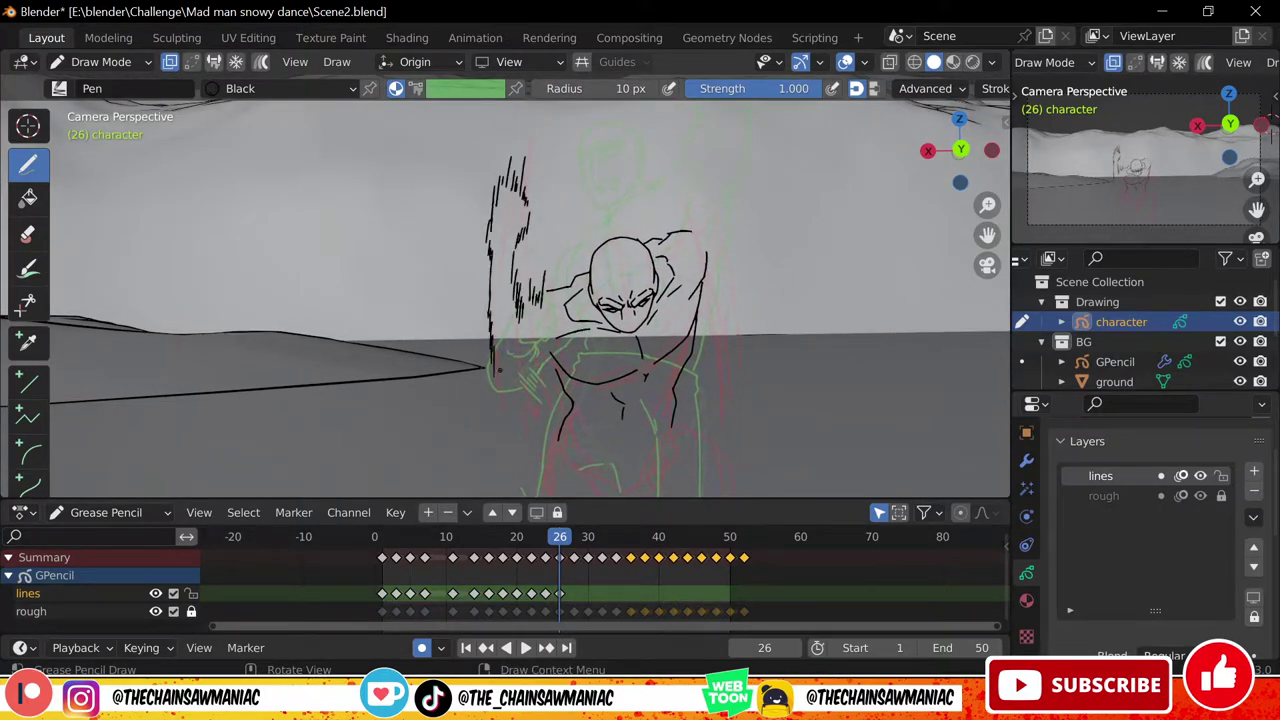
# Draw the character's left arm as short motion-blur strokes curving down from the shoulder
pyautogui.keyDown('shift'); pyautogui.moveTo(760, 269); pyautogui.dragTo(680, 294, button='middle'); pyautogui.keyUp('shift')
pyautogui.moveTo(608, 247); pyautogui.dragTo(610, 259)
pyautogui.moveTo(613, 246); pyautogui.dragTo(616, 260)
pyautogui.moveTo(615, 219); pyautogui.dragTo(623, 249)
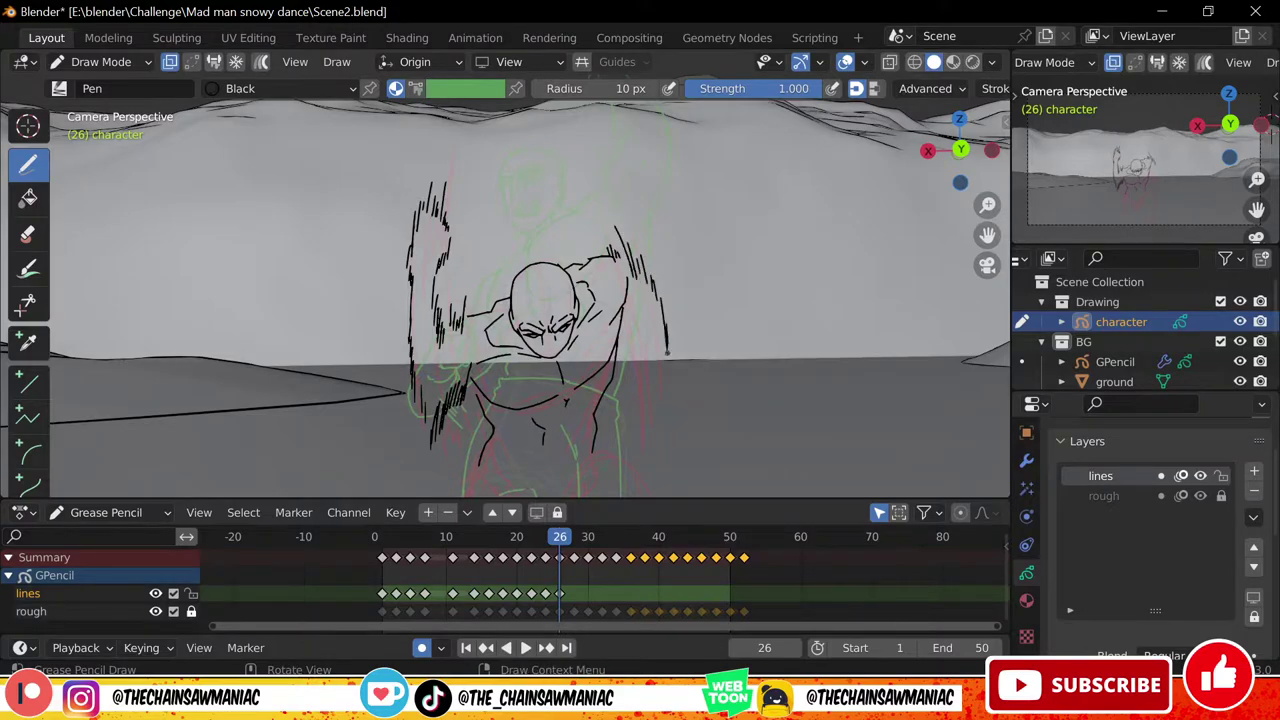
# Ink both legs with contour lines and streaky motion strokes down past the knees at frame 26
pyautogui.keyDown('shift'); pyautogui.moveTo(480, 440); pyautogui.dragTo(535, 262, button='middle'); pyautogui.keyUp('shift')
pyautogui.keyDown('ctrl'); pyautogui.moveTo(535, 262); pyautogui.dragTo(535, 310, button='middle'); pyautogui.keyUp('ctrl')
pyautogui.moveTo(529, 285); pyautogui.dragTo(522, 351)
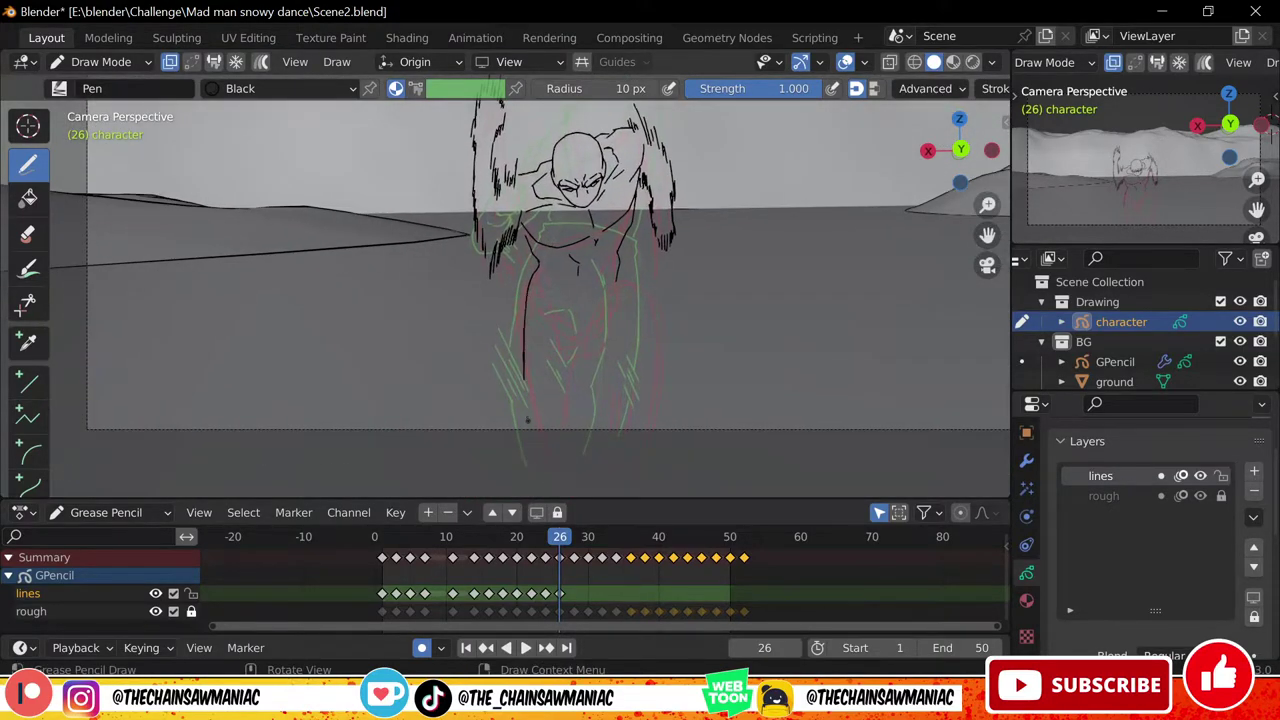
pyautogui.moveTo(521, 294); pyautogui.dragTo(530, 431)
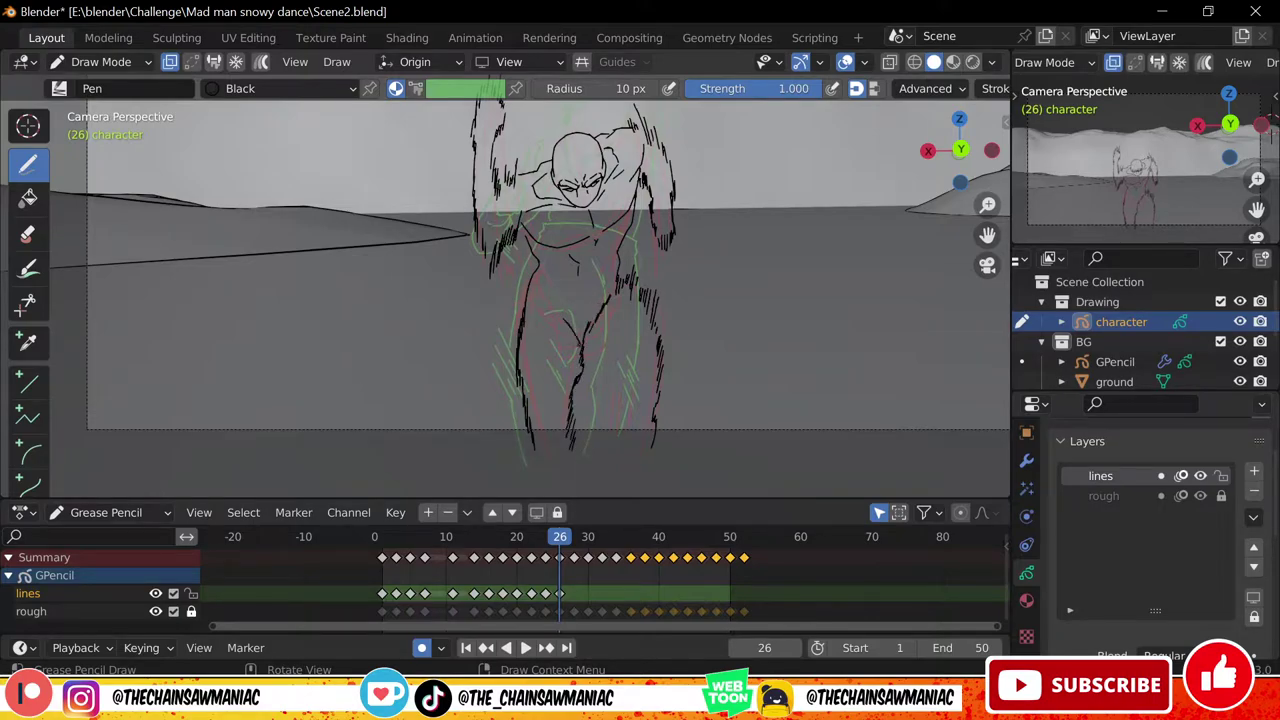
# Ink the curved waistline across the hips at frame 26
pyautogui.keyDown('ctrl'); pyautogui.moveTo(561, 382); pyautogui.dragTo(561, 440, button='middle'); pyautogui.keyUp('ctrl')
pyautogui.moveTo(556, 540); pyautogui.dragTo(561, 541)
pyautogui.moveTo(529, 290); pyautogui.dragTo(558, 304)
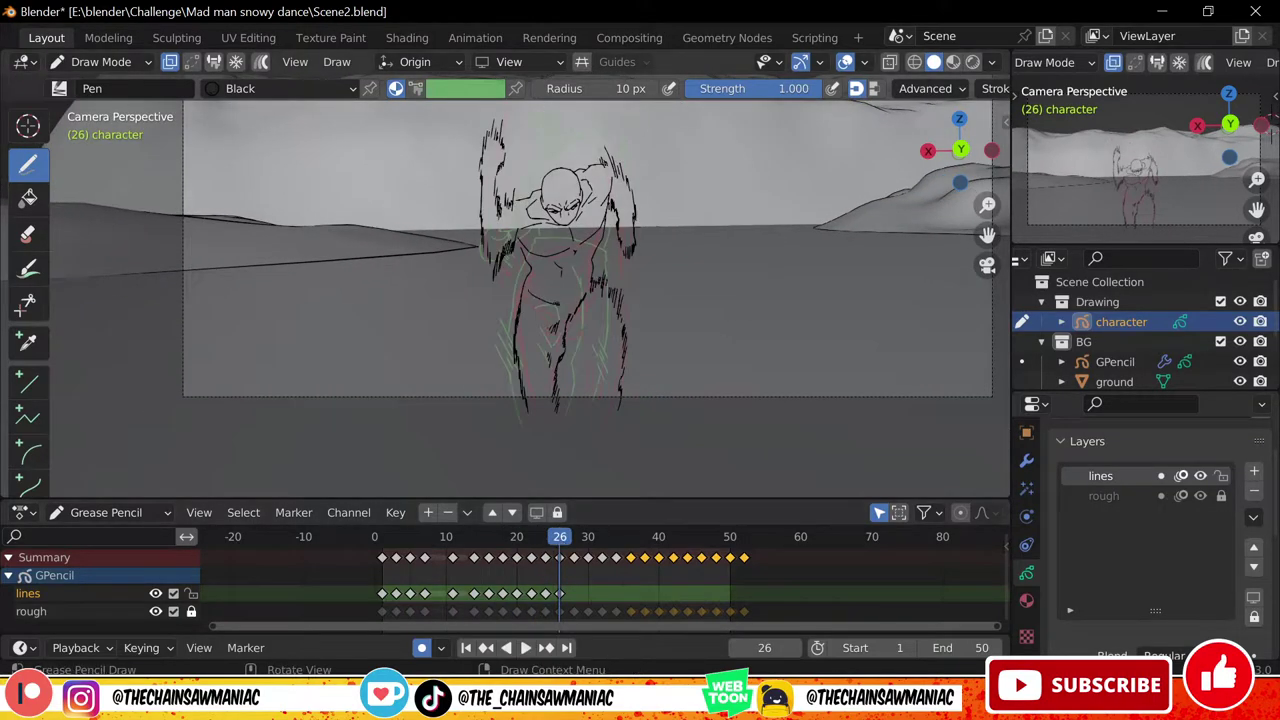
# Go to frame 28 and ink the head outline with its brow lines over the rough pose
pyautogui.moveTo(561, 541); pyautogui.dragTo(546, 541)
pyautogui.keyDown('ctrl'); pyautogui.moveTo(560, 350); pyautogui.dragTo(560, 440, button='middle'); pyautogui.keyUp('ctrl')
pyautogui.moveTo(388, 542); pyautogui.dragTo(574, 541)
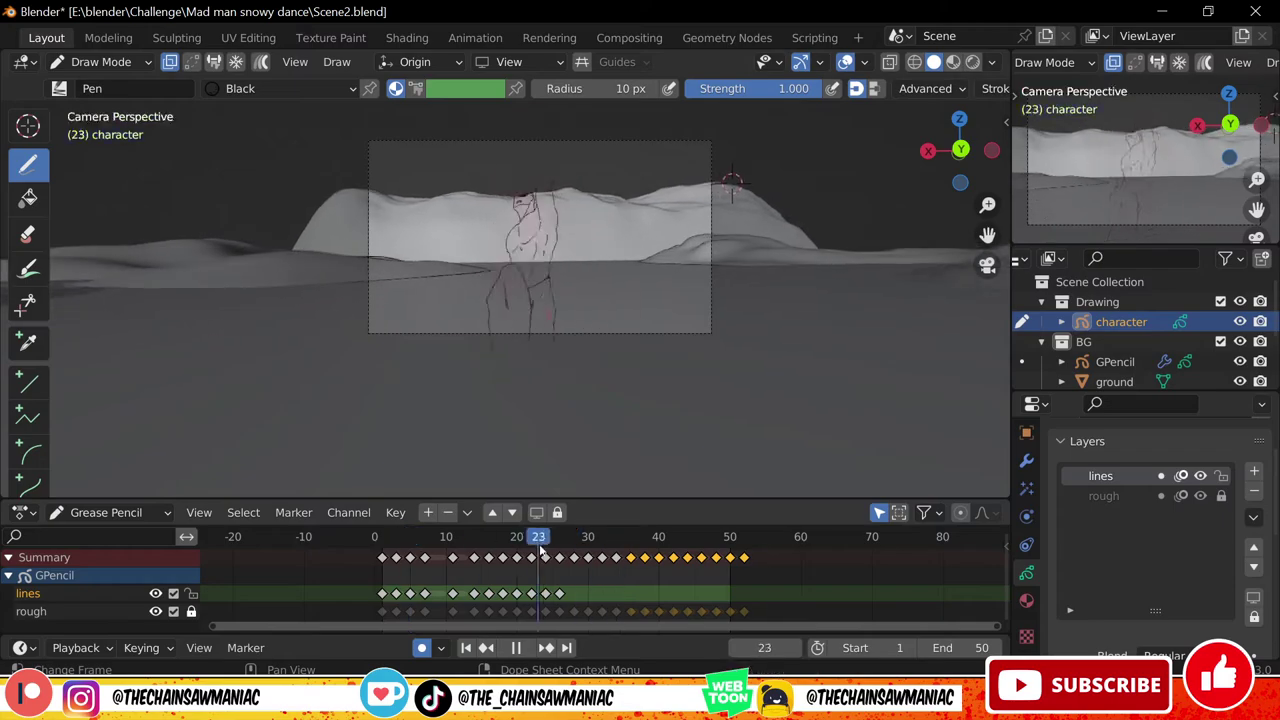
pyautogui.scroll(6, 727, 185)
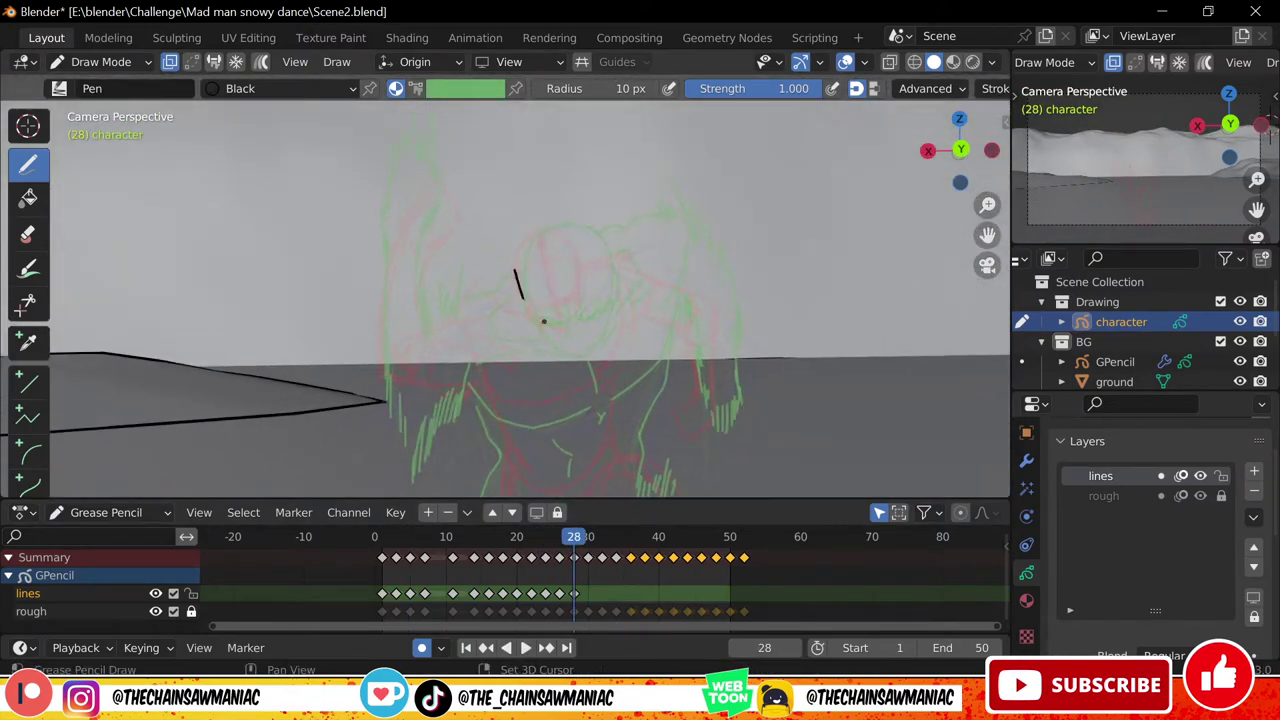
pyautogui.moveTo(563, 313); pyautogui.dragTo(579, 291)
pyautogui.scroll(2, 570, 265)
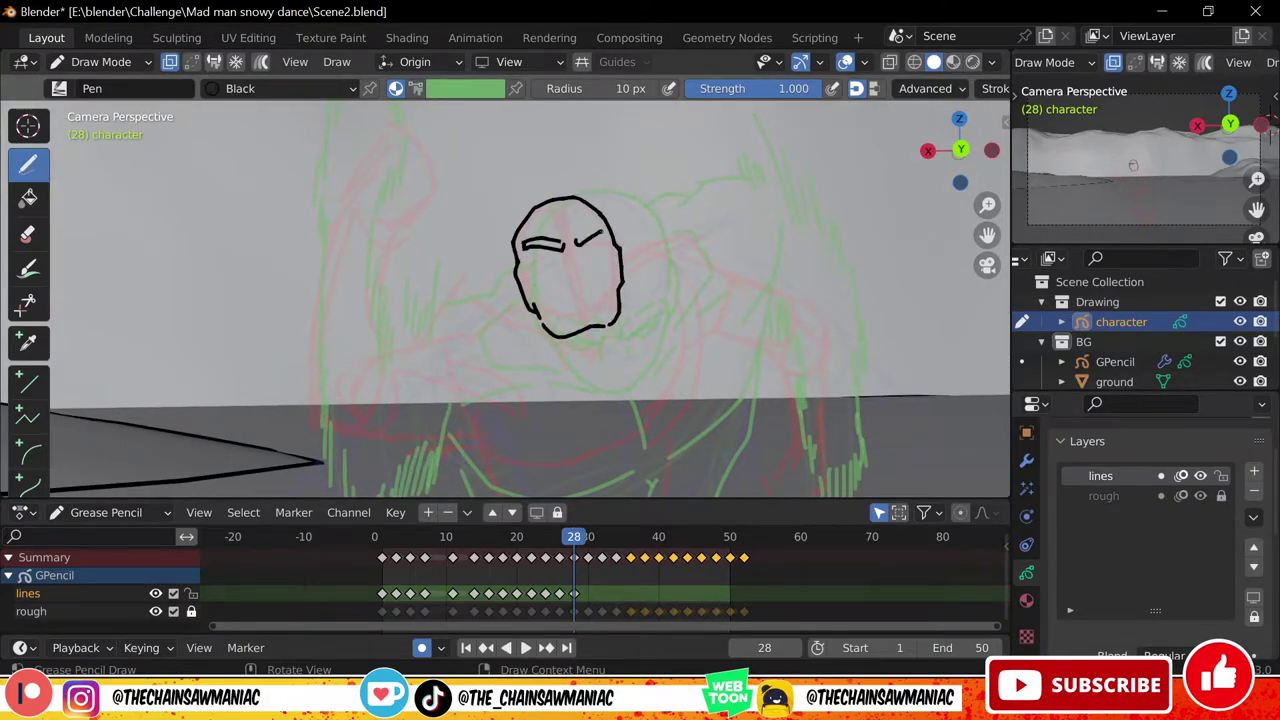
# Ink the eyes, nose and mouth of the frame 28 face and erase the old chin line
pyautogui.moveTo(584, 249)
pyautogui.mouseDown()
pyautogui.moveTo(605, 243)
pyautogui.moveTo(586, 251)
pyautogui.mouseUp()
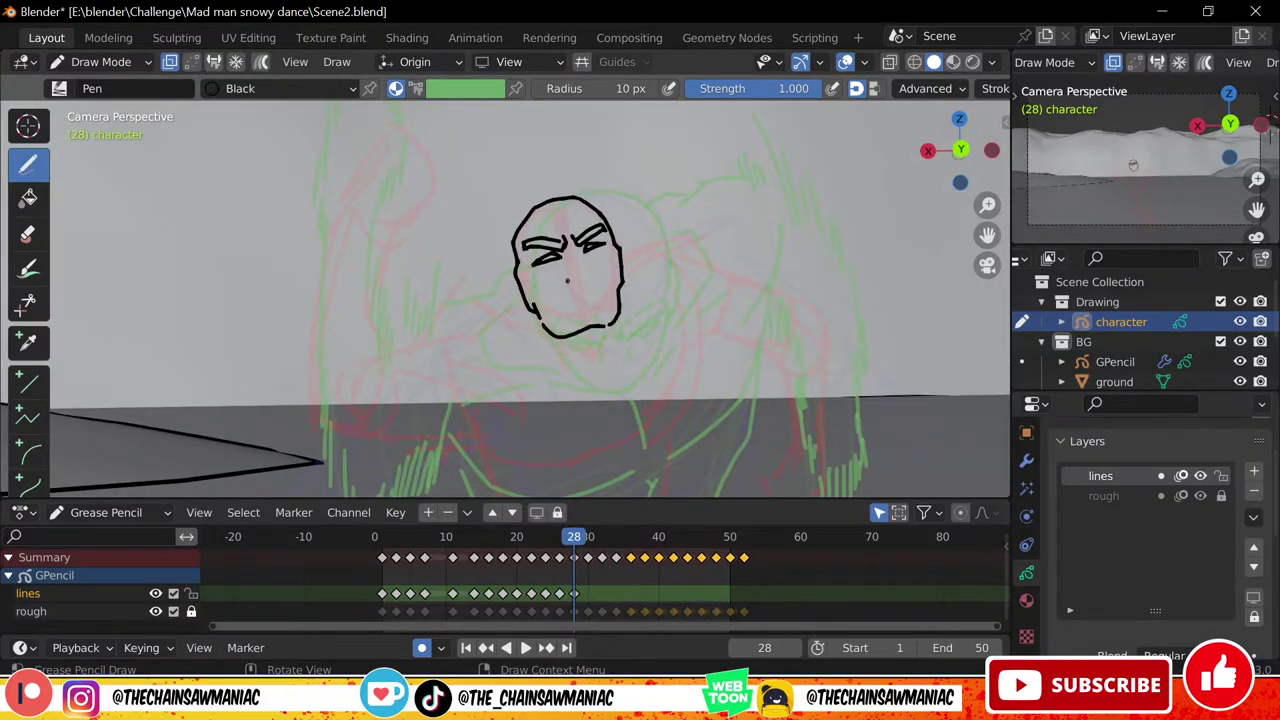
pyautogui.moveTo(561, 295)
pyautogui.mouseDown()
pyautogui.moveTo(599, 286)
pyautogui.moveTo(562, 300)
pyautogui.mouseUp()
pyautogui.keyDown('ctrl'); pyautogui.moveTo(575, 300); pyautogui.dragTo(577, 318, button='middle'); pyautogui.keyUp('ctrl')
pyautogui.keyDown('ctrl'); pyautogui.moveTo(609, 320); pyautogui.dragTo(551, 331); pyautogui.keyUp('ctrl')
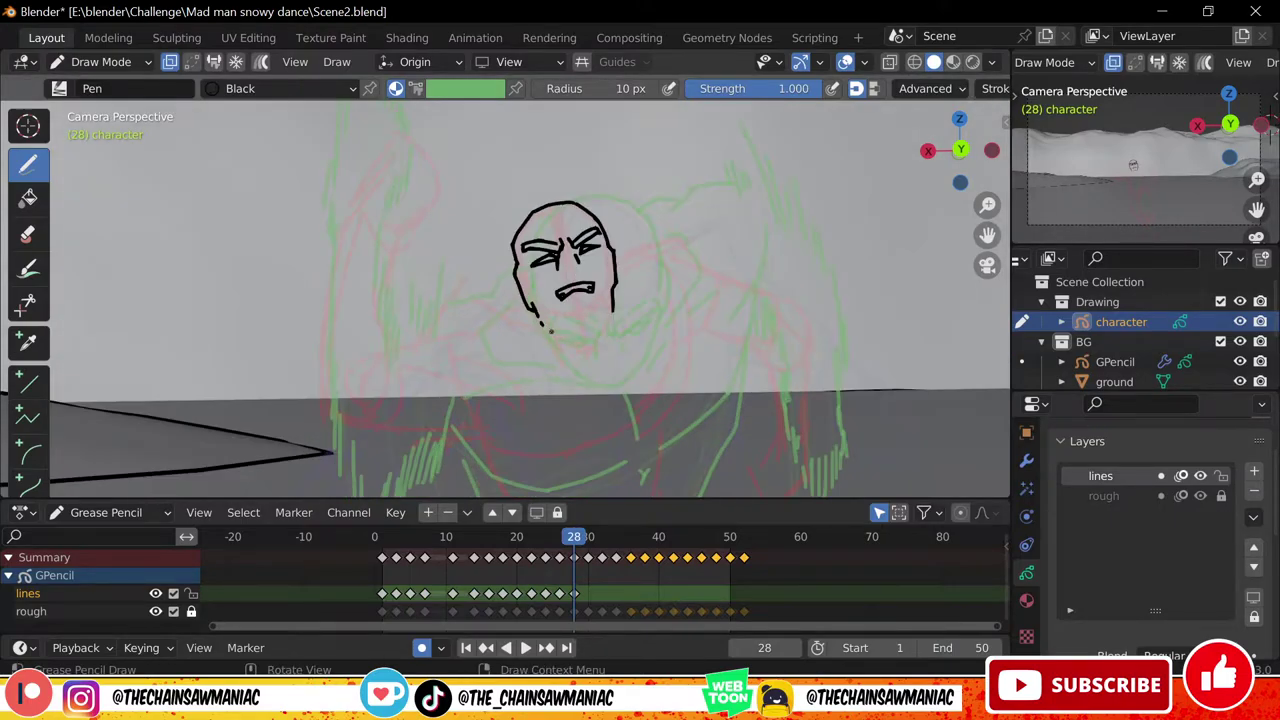
# Ink the neck, collar and upper shoulder lines and the raised fist at frame 28, checking the motion in playback
pyautogui.scroll(-1, 612, 315)
pyautogui.moveTo(510, 284); pyautogui.dragTo(461, 307)
pyautogui.scroll(-2, 609, 329)
pyautogui.scroll(-2, 609, 329)
pyautogui.press('space')
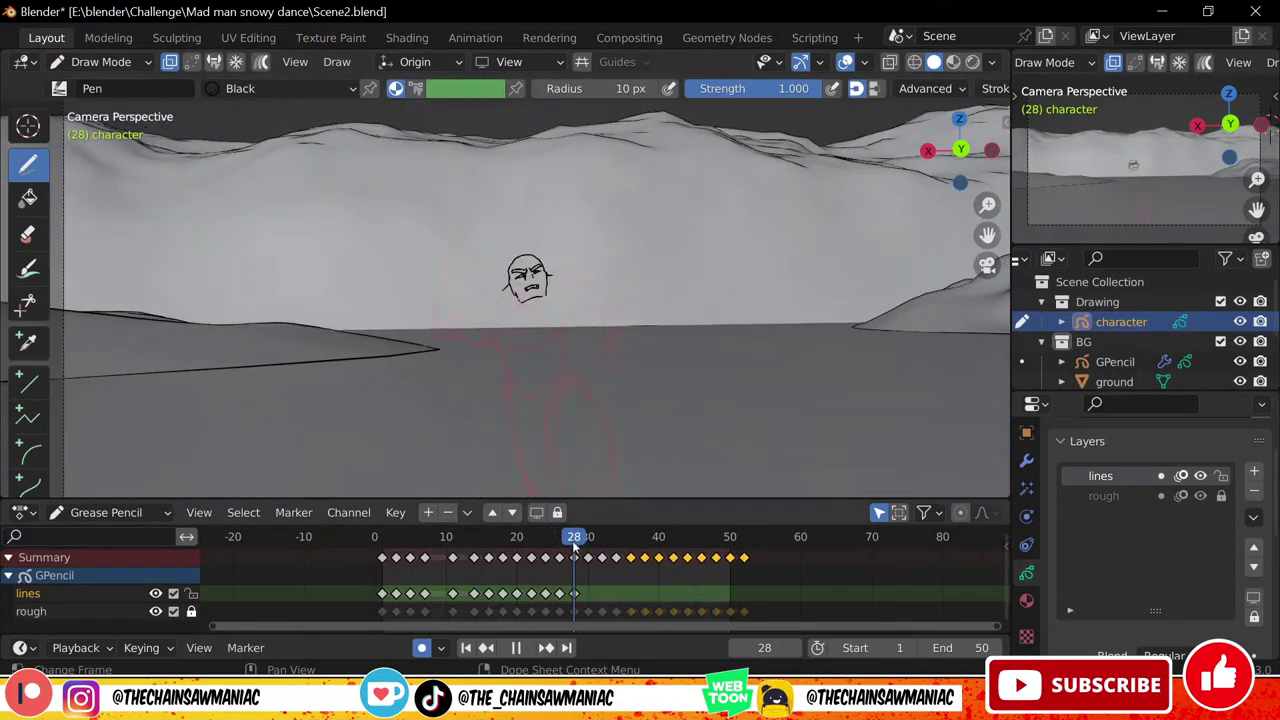
pyautogui.press('space')
pyautogui.scroll(-2, 631, 410)
pyautogui.press('space')
pyautogui.press('space')
pyautogui.click(574, 540)
pyautogui.scroll(6, 503, 281)
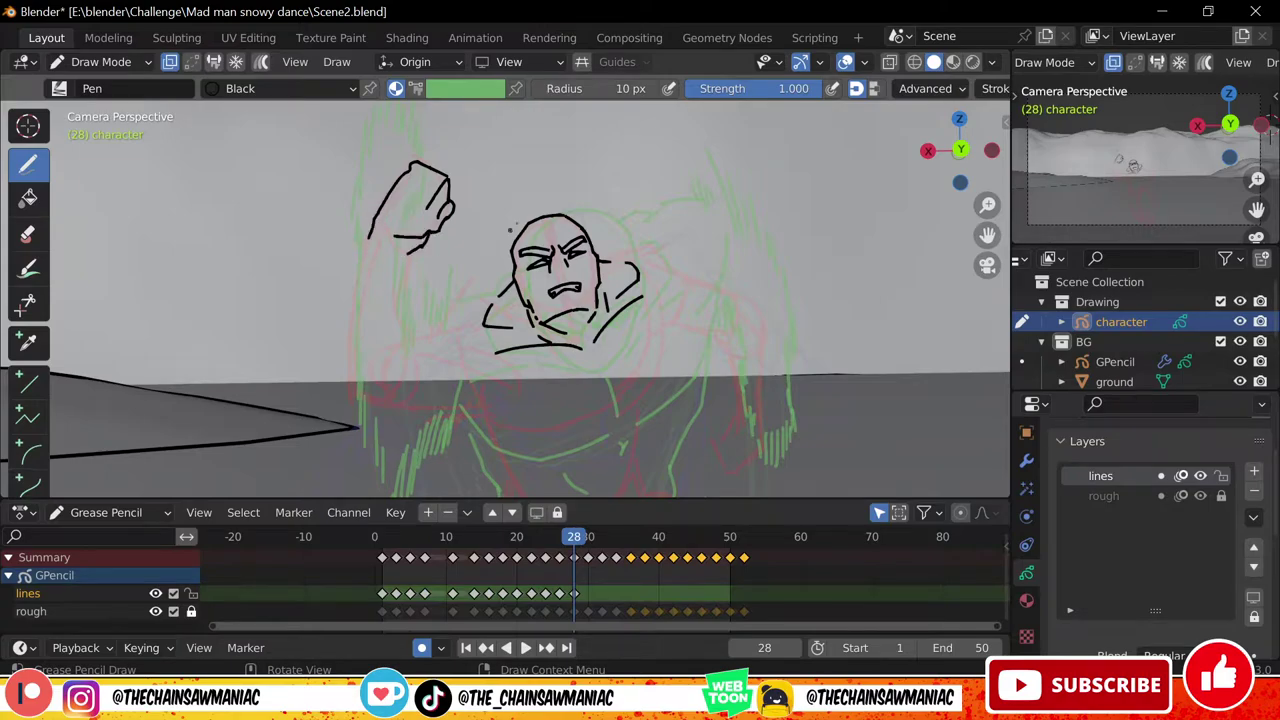
# Undo the last stroke and ink the raised arm, its shoulder and the curved chest contour at frame 28
pyautogui.hotkey('ctrl', 'z')
pyautogui.moveTo(424, 325); pyautogui.dragTo(500, 292)
pyautogui.scroll(-3, 505, 300)
pyautogui.keyDown('shift'); pyautogui.moveTo(502, 380); pyautogui.dragTo(462, 313, button='middle'); pyautogui.keyUp('shift')
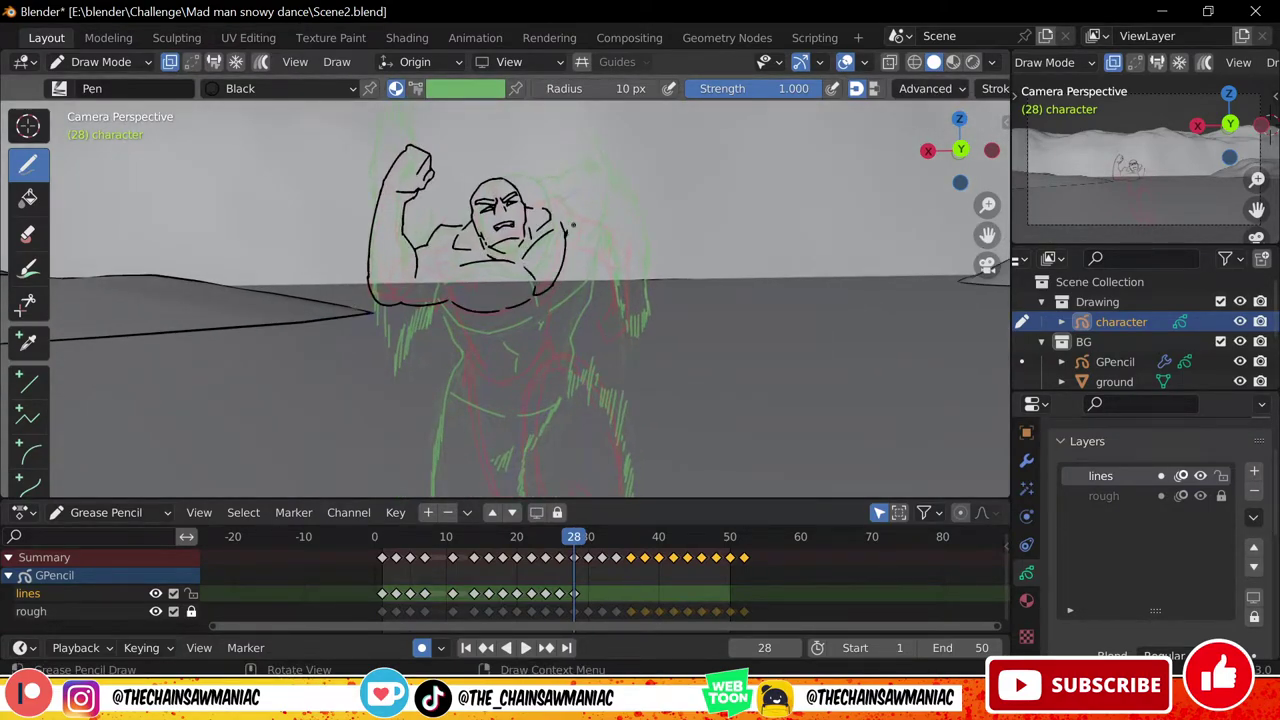
# Ink the character's lowered, bent arm down to its fist at frame 28
pyautogui.scroll(2, 573, 225)
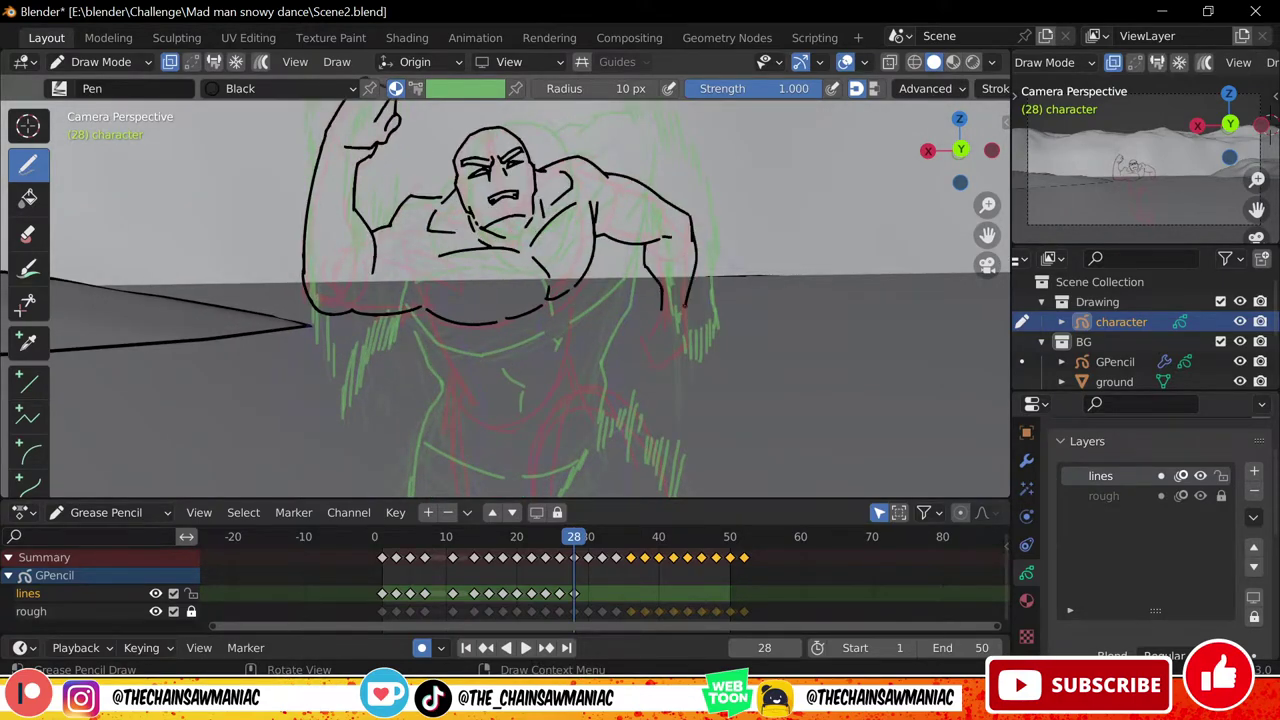
pyautogui.moveTo(653, 345); pyautogui.dragTo(662, 310)
pyautogui.scroll(-1, 600, 262)
pyautogui.keyDown('shift'); pyautogui.moveTo(588, 247); pyautogui.dragTo(622, 232, button='middle'); pyautogui.keyUp('shift')
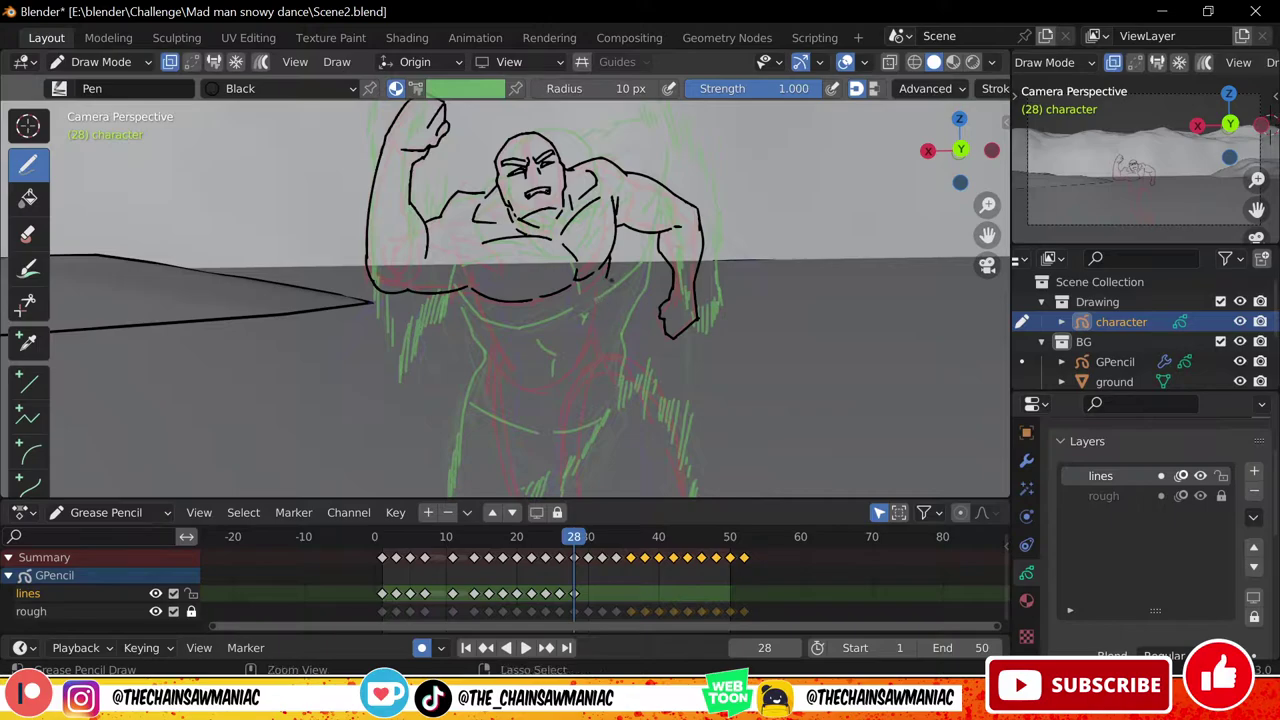
# Ink the sides of the torso, the abdominal lines and the waist at frame 28
pyautogui.moveTo(468, 334); pyautogui.dragTo(493, 358)
pyautogui.moveTo(594, 244)
pyautogui.keyDown('ctrl'); pyautogui.mouseDown(button='middle')
pyautogui.moveTo(587, 286)
pyautogui.moveTo(610, 269)
pyautogui.mouseUp(button='middle'); pyautogui.keyUp('ctrl')
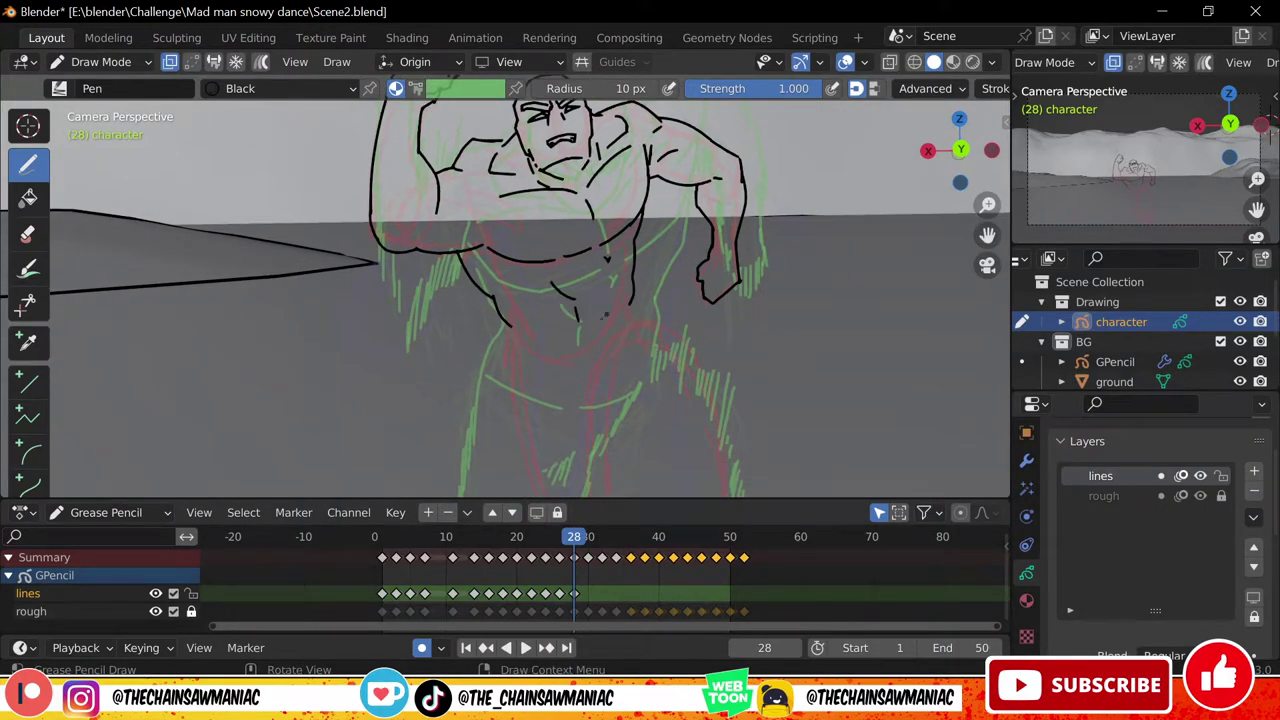
pyautogui.moveTo(605, 316)
pyautogui.keyDown('shift'); pyautogui.mouseDown(button='middle')
pyautogui.moveTo(565, 261)
pyautogui.moveTo(601, 298)
pyautogui.mouseUp(button='middle'); pyautogui.keyUp('shift')
pyautogui.keyDown('shift'); pyautogui.moveTo(601, 298); pyautogui.dragTo(578, 245, button='middle'); pyautogui.keyUp('shift')
# Ink both legs at frame 28, including the forward leg's thigh, knee and foot, and check the motion in playback
pyautogui.moveTo(536, 249); pyautogui.dragTo(592, 236)
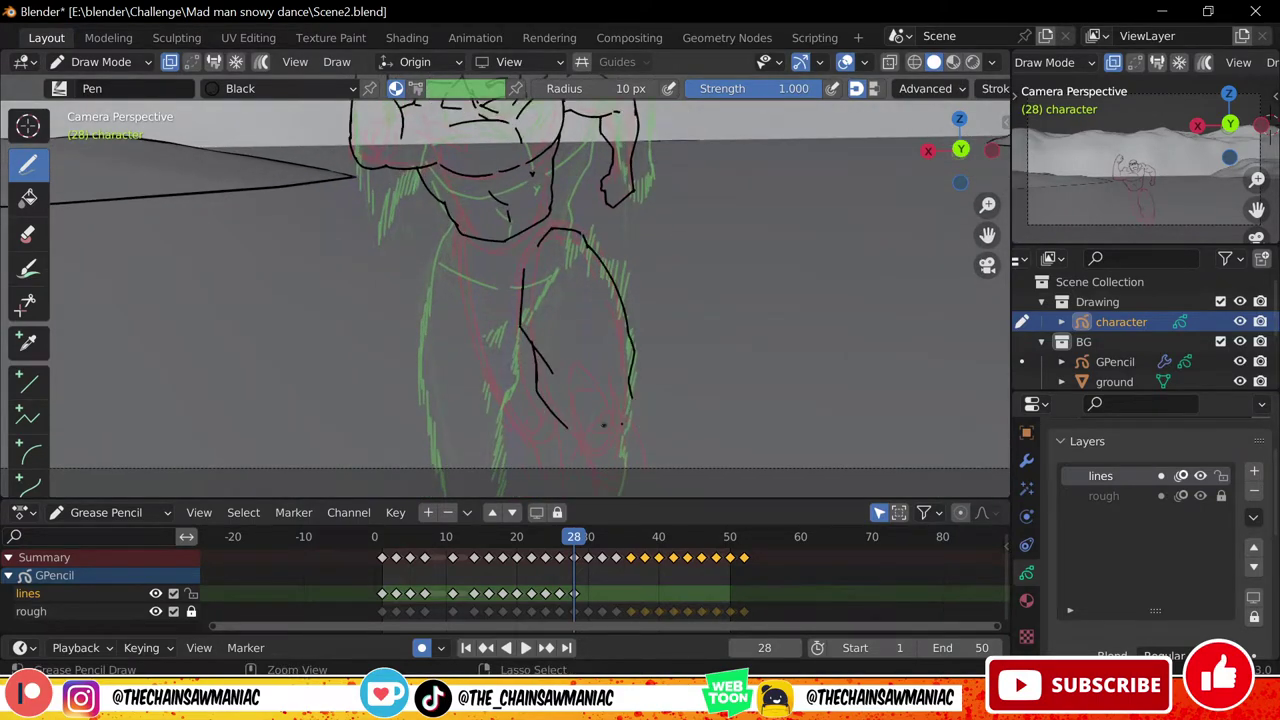
pyautogui.moveTo(635, 420); pyautogui.dragTo(647, 474)
pyautogui.keyDown('shift'); pyautogui.moveTo(647, 474); pyautogui.dragTo(655, 441, button='middle'); pyautogui.keyUp('shift')
pyautogui.keyDown('shift'); pyautogui.moveTo(694, 307); pyautogui.dragTo(706, 387, button='middle'); pyautogui.keyUp('shift')
pyautogui.moveTo(543, 317); pyautogui.dragTo(557, 292)
pyautogui.moveTo(572, 249); pyautogui.dragTo(581, 260)
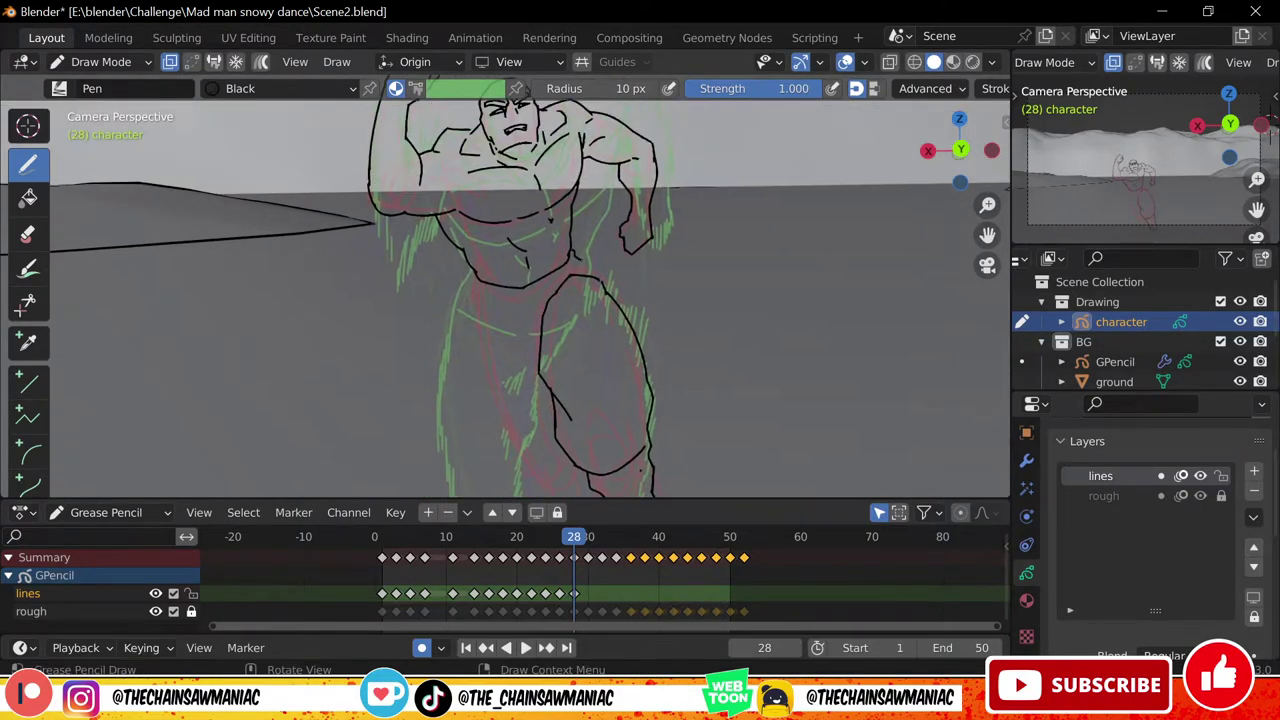
pyautogui.press('space')
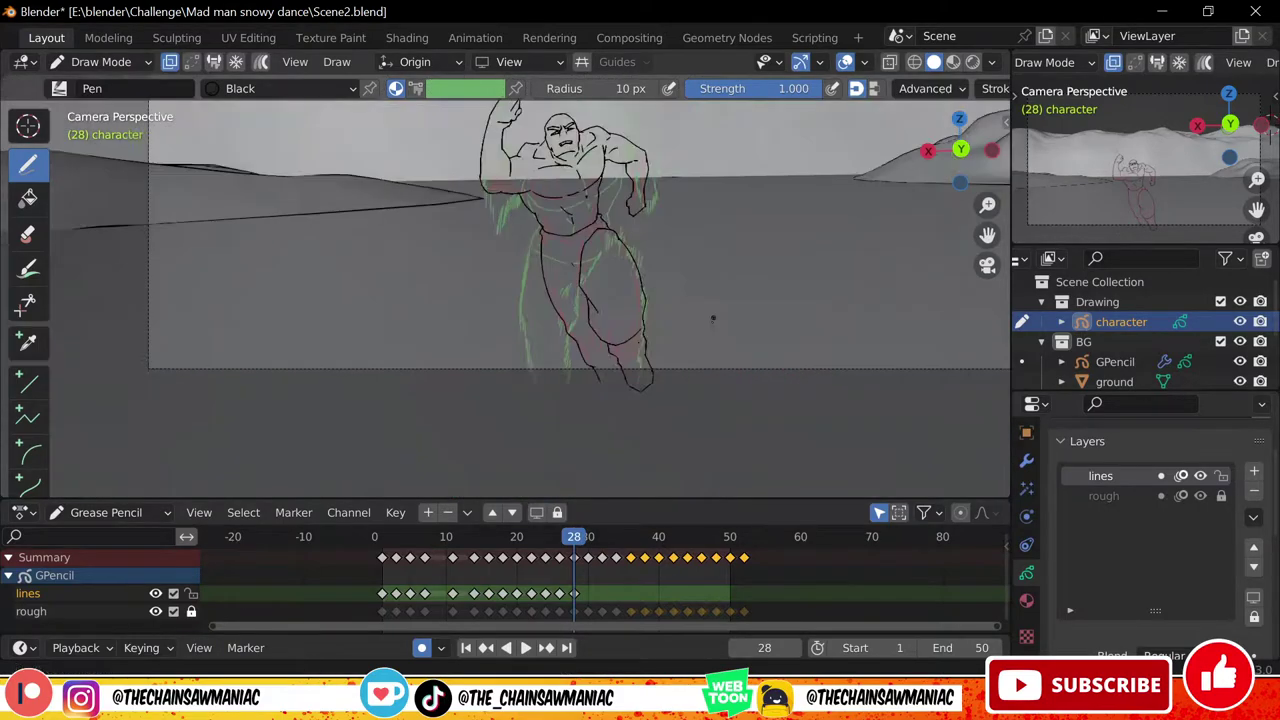
pyautogui.press('space')
# Duplicate an earlier keyframe of the lines layer to frame 30 and open the copied drawing for editing
pyautogui.moveTo(573, 542); pyautogui.dragTo(495, 574)
pyautogui.press('Tab')
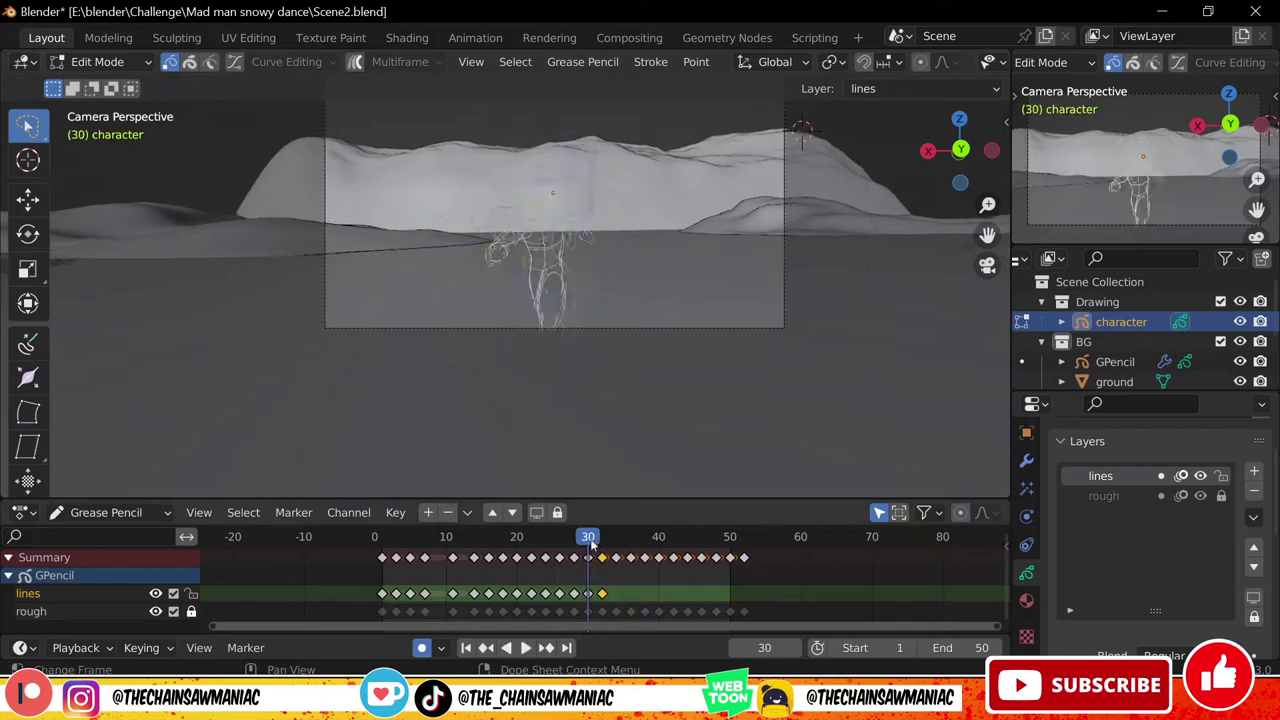
pyautogui.moveTo(586, 548); pyautogui.dragTo(579, 543)
pyautogui.press('Tab')
pyautogui.scroll(3, 671, 363)
pyautogui.press('Tab')
# Scale the copied frame 30 drawing down to about half size and move it onto the rough pose
pyautogui.press('s')
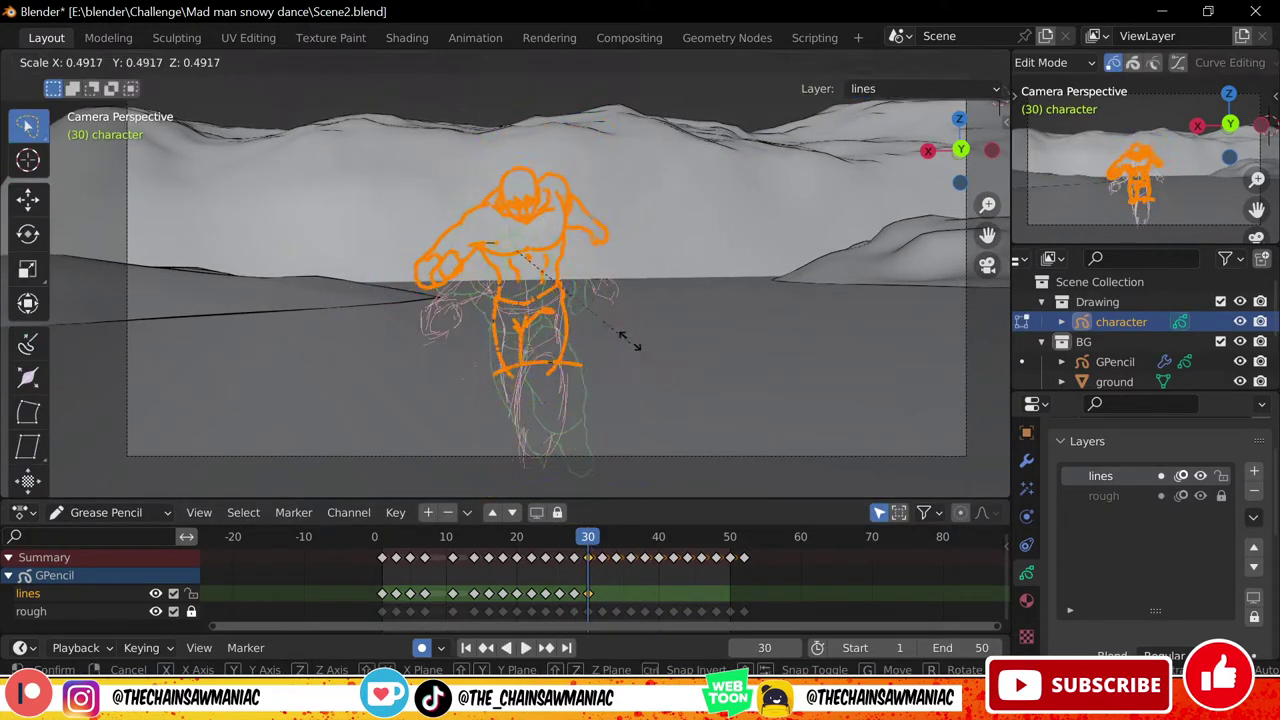
pyautogui.click(629, 343)
pyautogui.press('g')
pyautogui.click(752, 342)
pyautogui.scroll(1, 752, 342)
pyautogui.press('s')
pyautogui.click(698, 387)
pyautogui.press('g')
pyautogui.click(700, 378)
# Erase the cut-off line across the legs at frame 30, extend the lower legs and fine-tune the drawing's scale
pyautogui.press('Tab')
pyautogui.keyDown('shift'); pyautogui.moveTo(700, 378); pyautogui.dragTo(776, 291, button='middle'); pyautogui.keyUp('shift')
pyautogui.moveTo(690, 378)
pyautogui.keyDown('ctrl'); pyautogui.mouseDown()
pyautogui.moveTo(615, 367)
pyautogui.moveTo(619, 482)
pyautogui.mouseUp(); pyautogui.keyUp('ctrl')
pyautogui.scroll(-2, 743, 354)
pyautogui.press('Tab')
pyautogui.press('s')
pyautogui.click(712, 398)
pyautogui.press('Tab')
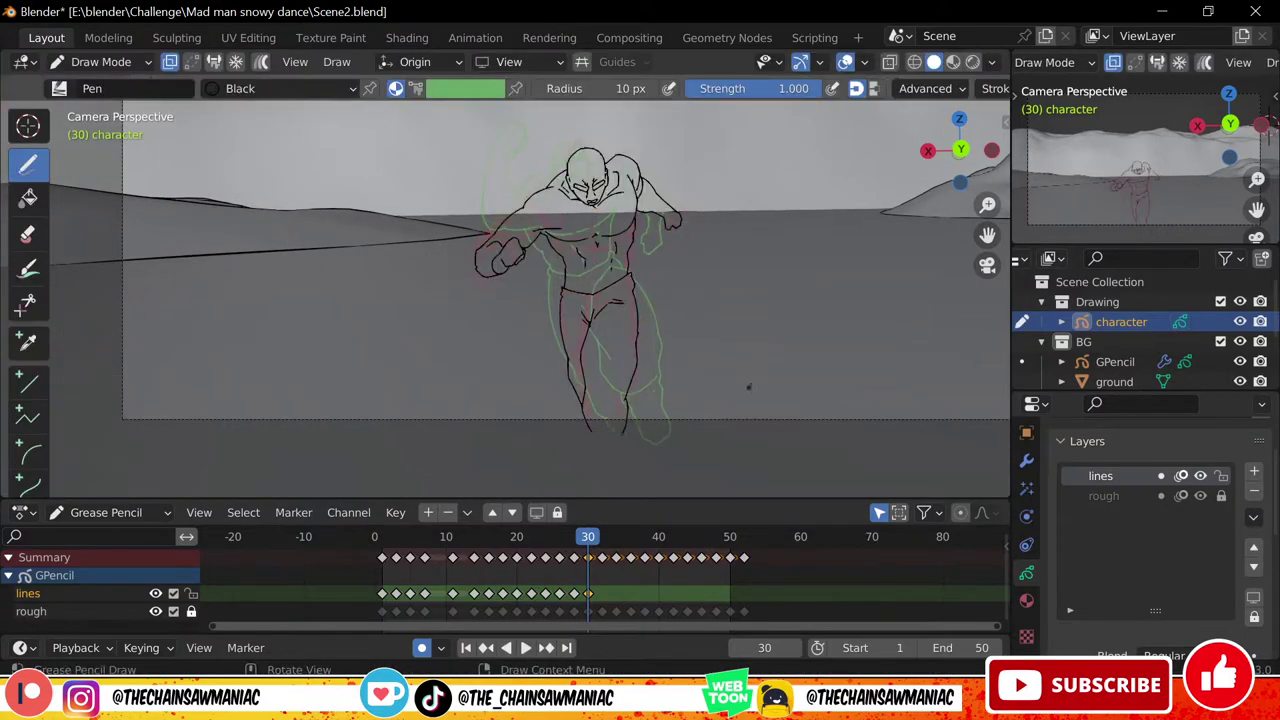
# Check the motion in playback and duplicate the frame 20 lines keyframe to frame 32
pyautogui.scroll(-3, 749, 386)
pyautogui.press('space')
pyautogui.scroll(-2, 706, 364)
pyautogui.press('space')
pyautogui.moveTo(592, 541); pyautogui.dragTo(603, 590)
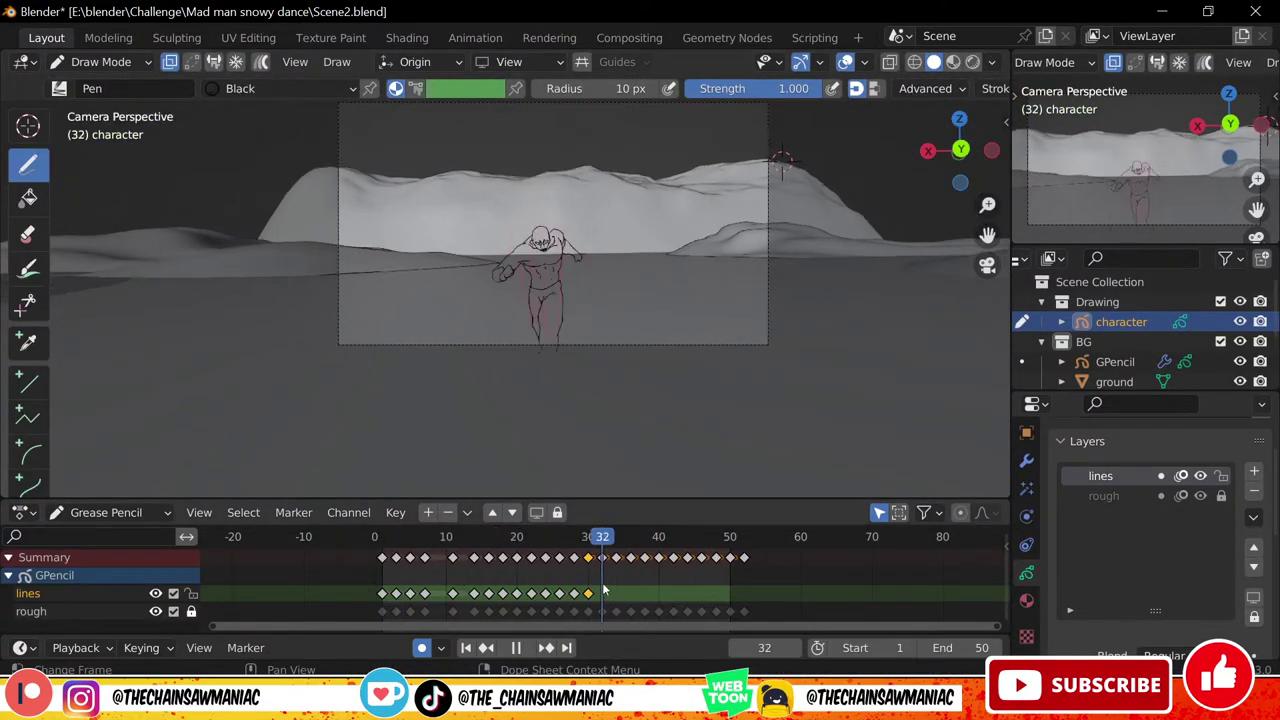
pyautogui.press('space')
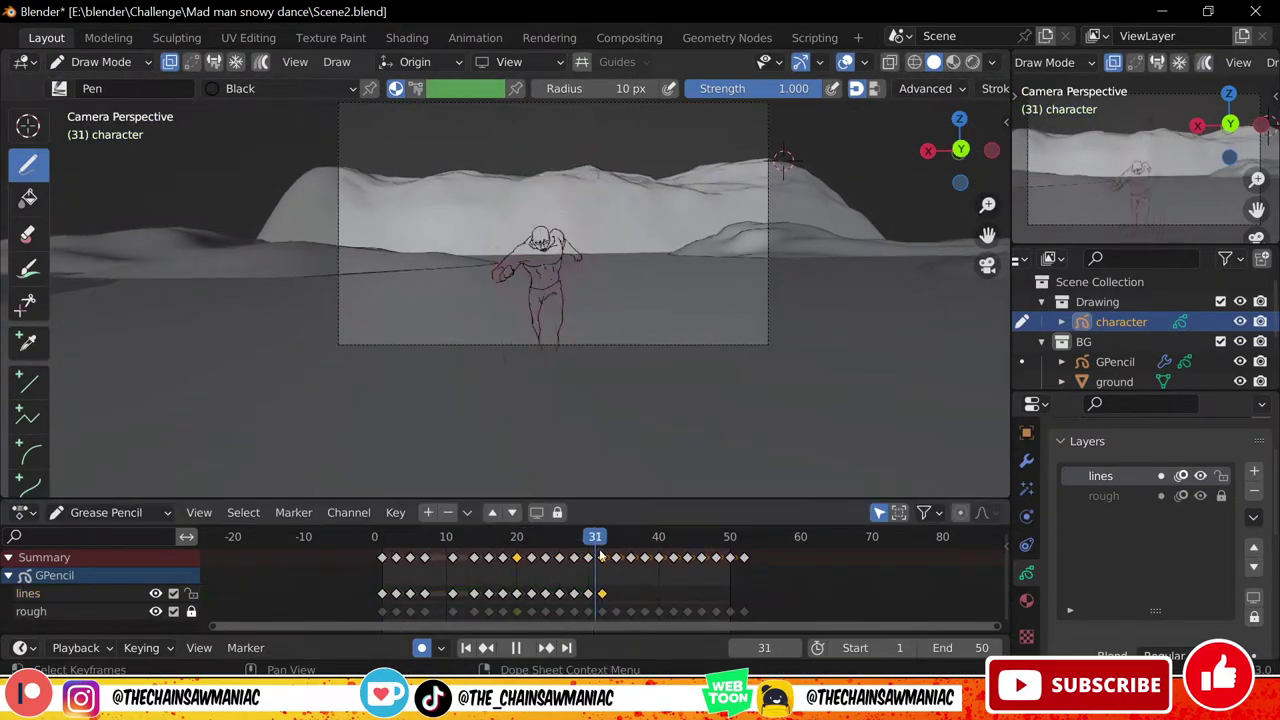
# Select all strokes of the copied frame 32 drawing, scale them down and move them toward the rough pose
pyautogui.press('Tab')
pyautogui.press('a')
pyautogui.press('s')
pyautogui.click(602, 302)
pyautogui.press('g')
pyautogui.click(662, 336)
pyautogui.scroll(4, 674, 341)
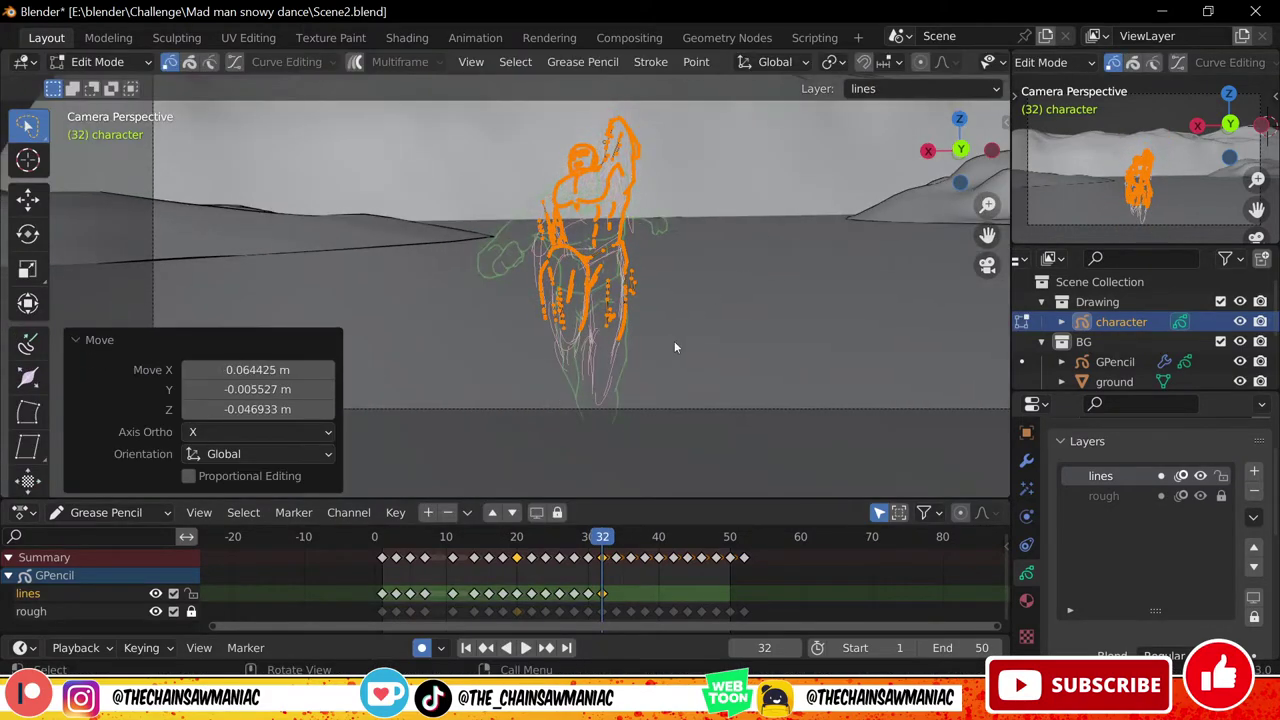
# Fine-tune the position and scale of the frame 32 drawing over the rough pose and return to drawing
pyautogui.press('g')
pyautogui.click(688, 378)
pyautogui.press('s')
pyautogui.click(688, 378)
pyautogui.press('Tab')
pyautogui.scroll(1, 690, 370)
pyautogui.keyDown('shift'); pyautogui.moveTo(735, 325); pyautogui.dragTo(708, 374, button='middle'); pyautogui.keyUp('shift')
pyautogui.press('Right')
pyautogui.press('Right')
pyautogui.press('Left')
pyautogui.press('Left')
pyautogui.press('Left')
pyautogui.press('Left')
pyautogui.press('Left')
pyautogui.press('Left')
pyautogui.press('Left')
pyautogui.press('Left')
pyautogui.press('Left')
pyautogui.press('Left')
pyautogui.press('Left')
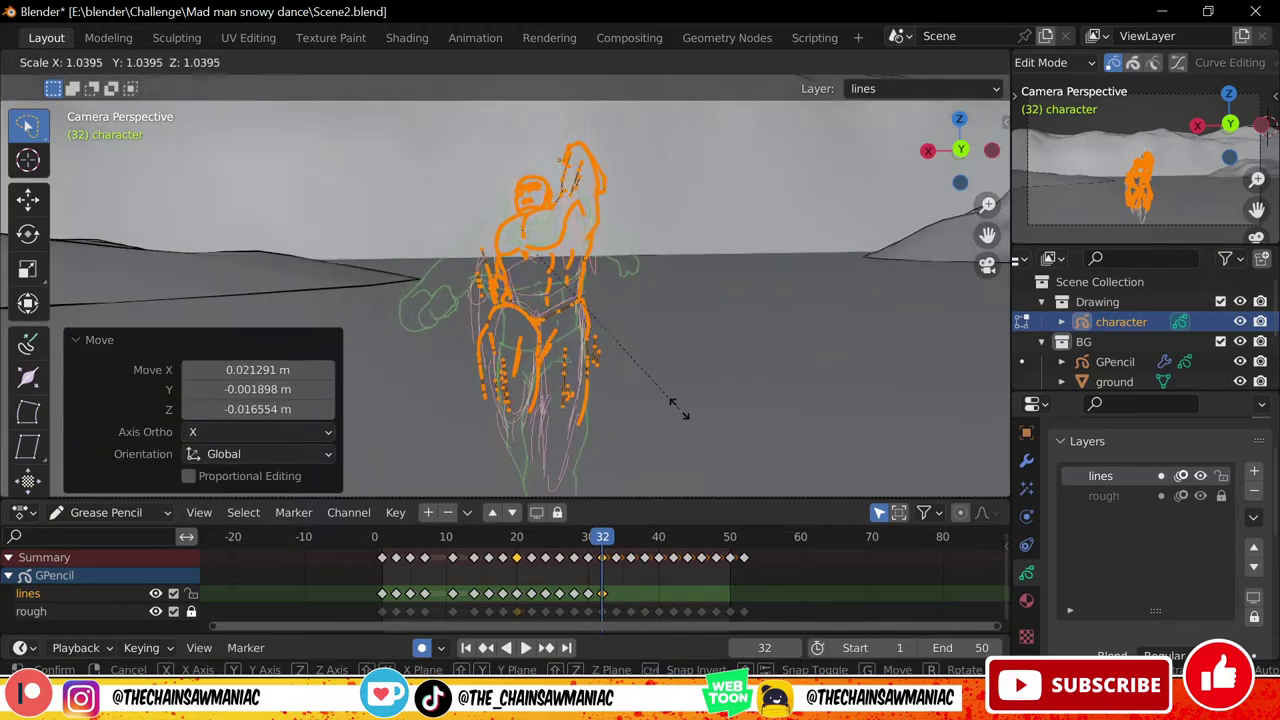
pyautogui.press('Escape')
pyautogui.press('Tab')
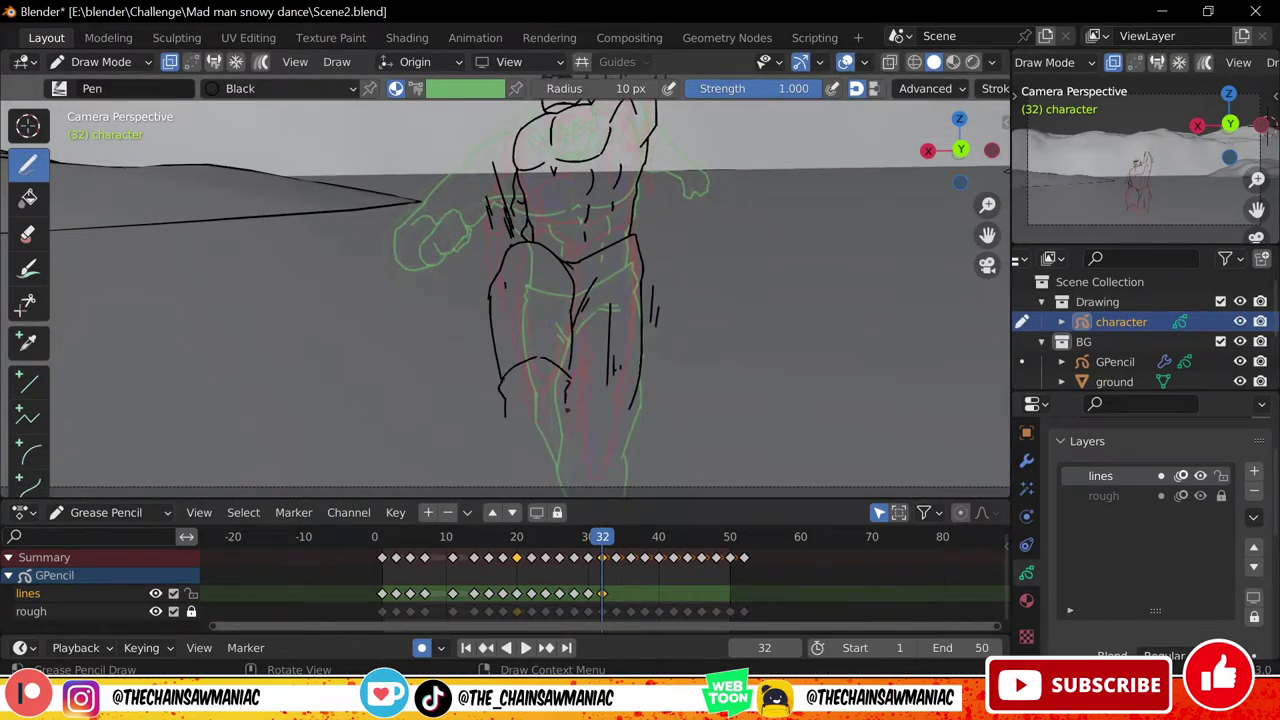
# Extend both legs at frame 32 with tapering contours and streaky motion strokes, comparing with the earlier frames
pyautogui.keyDown('shift'); pyautogui.moveTo(580, 336); pyautogui.dragTo(622, 277, button='middle'); pyautogui.keyUp('shift')
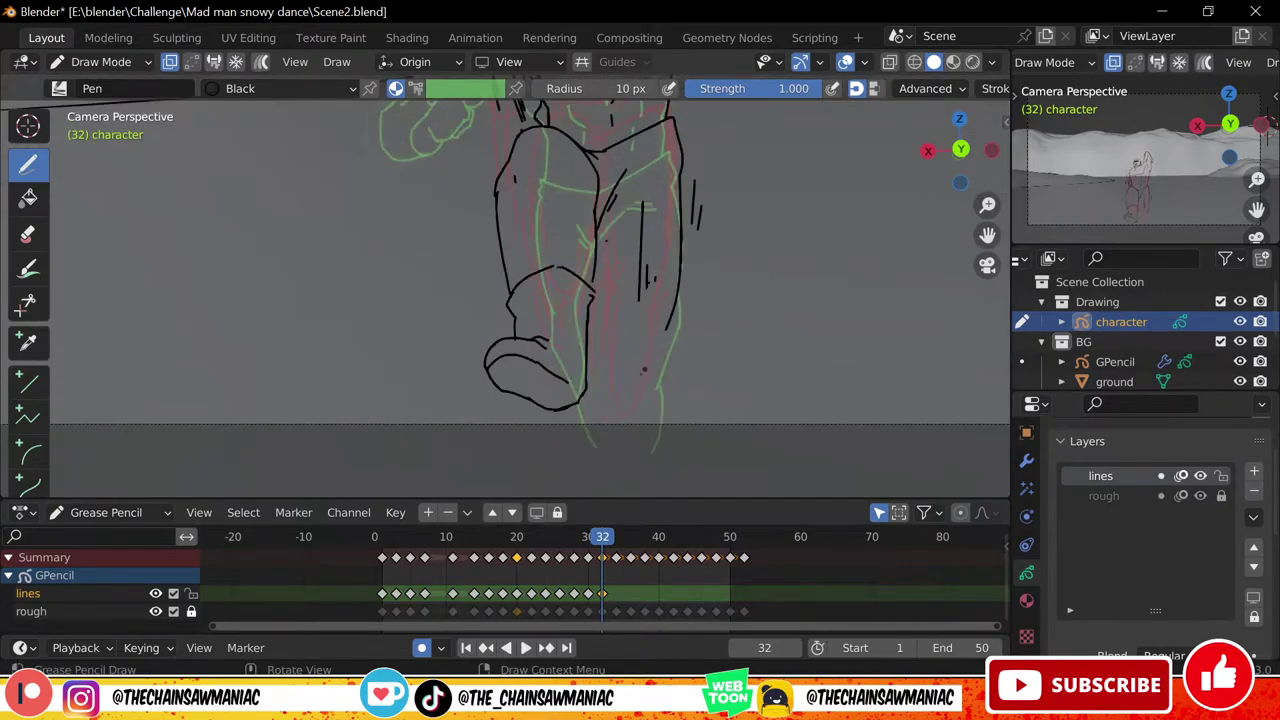
pyautogui.click(525, 540)
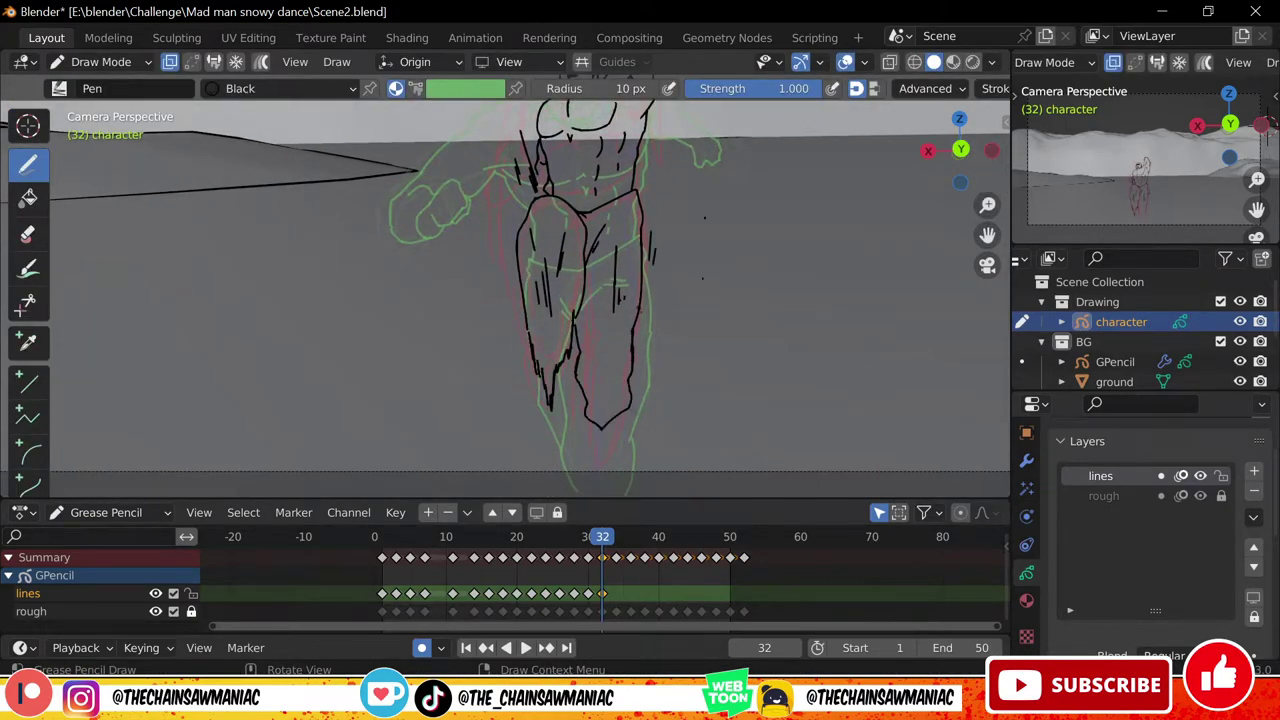
pyautogui.moveTo(602, 538)
pyautogui.mouseDown()
pyautogui.moveTo(517, 540)
pyautogui.moveTo(545, 538)
pyautogui.mouseUp()
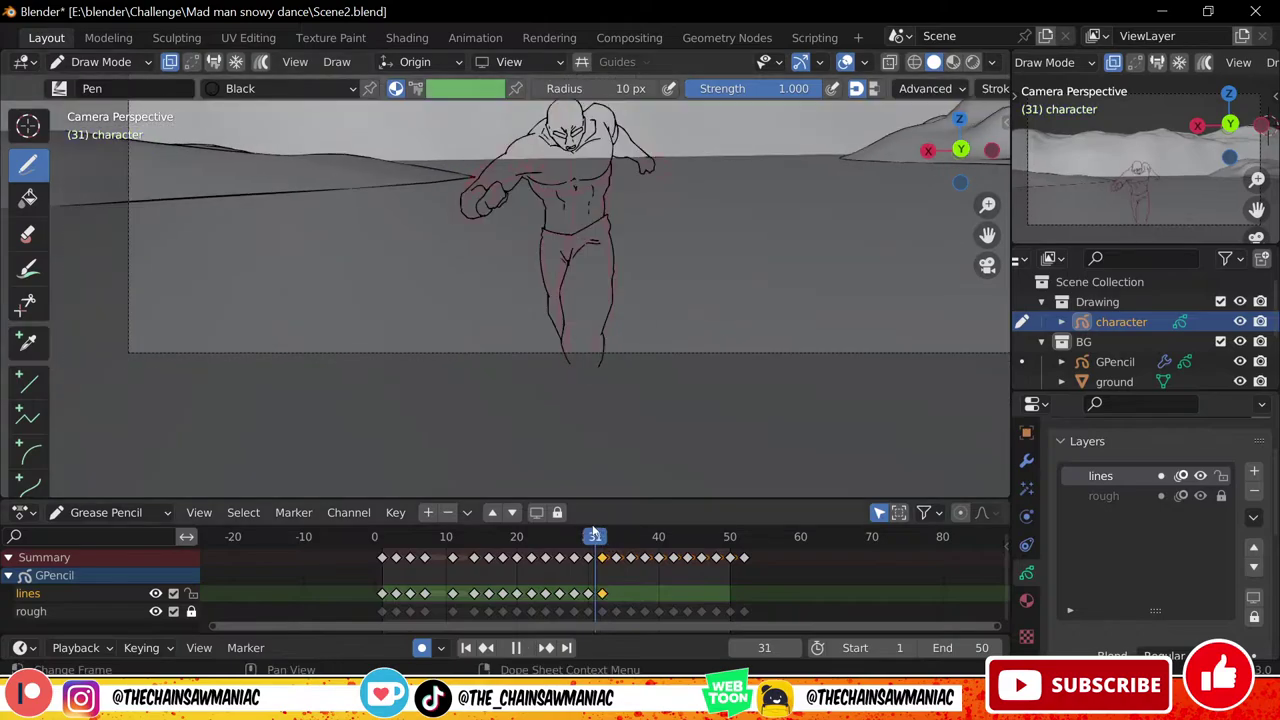
# Play back the inked animation and save the project file
pyautogui.press('space')
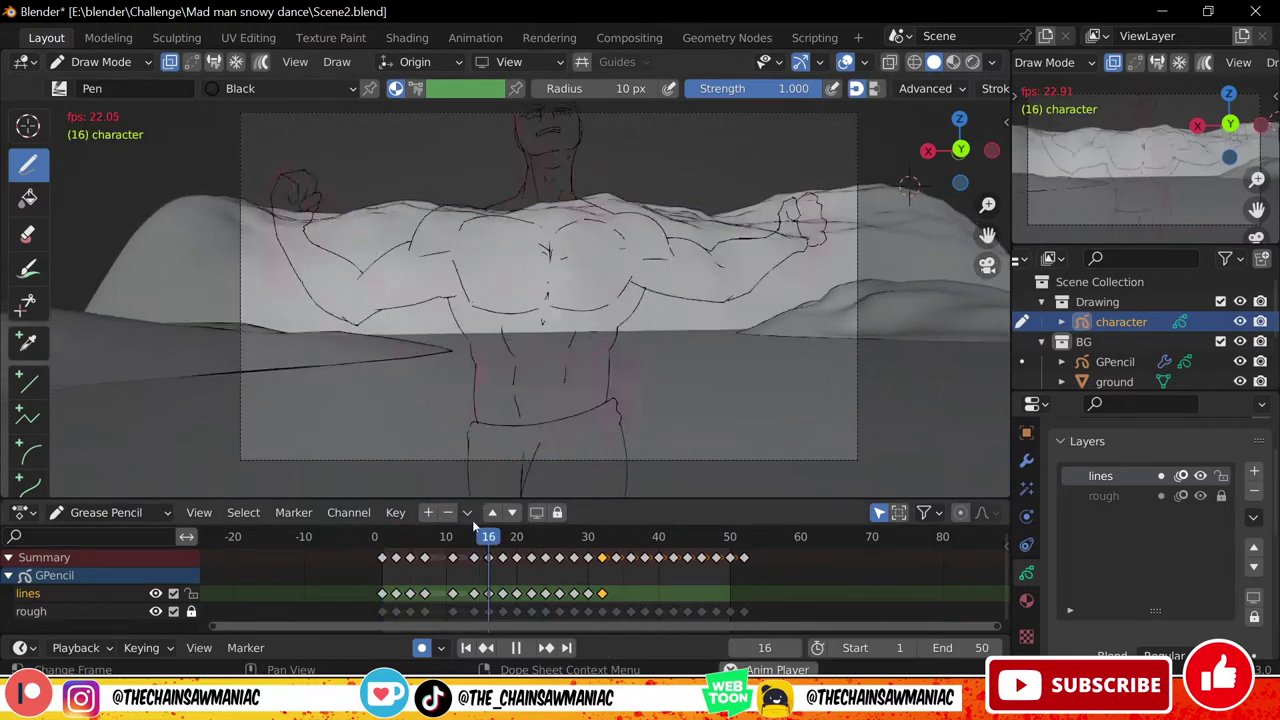
pyautogui.press('space')
pyautogui.scroll(5, 60, 43)
pyautogui.click(46, 38)
pyautogui.click(72, 178)
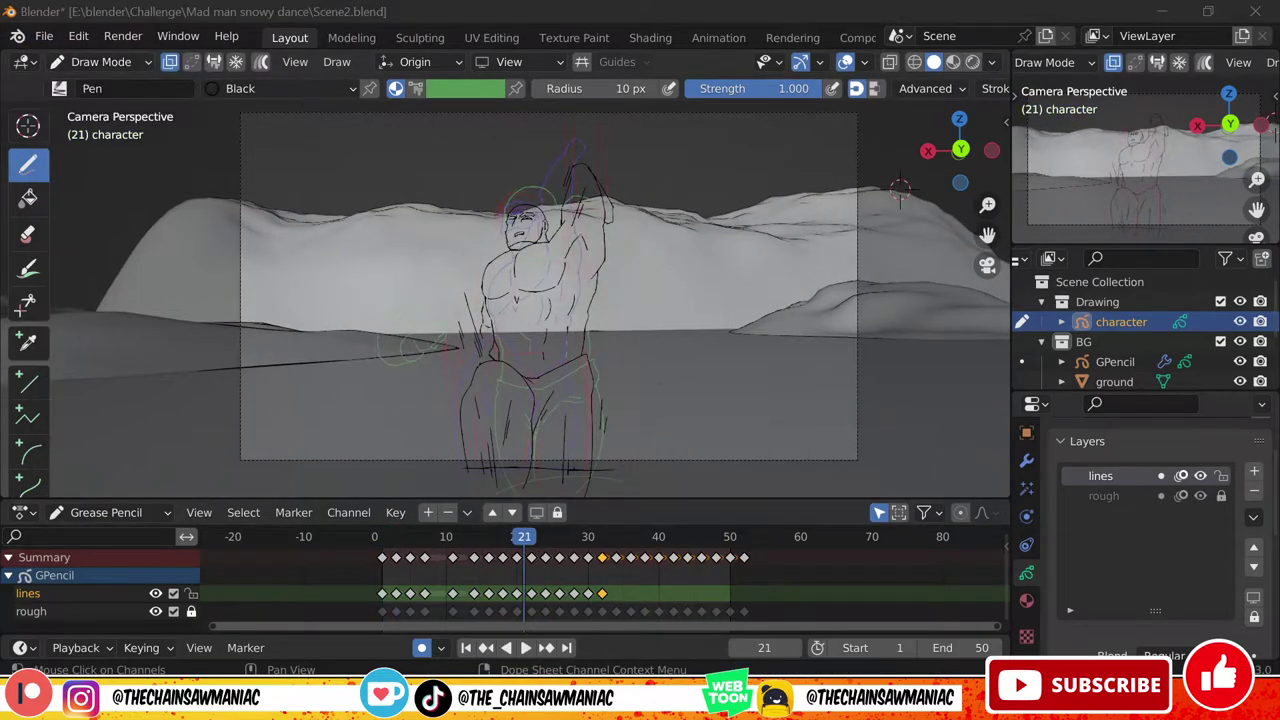
# Duplicate the frame 22 lines keyframe to frame 34
pyautogui.press('space')
pyautogui.press('space')
pyautogui.moveTo(605, 539); pyautogui.dragTo(531, 560)
pyautogui.click(531, 593)
pyautogui.hotkey('shift', 'd')
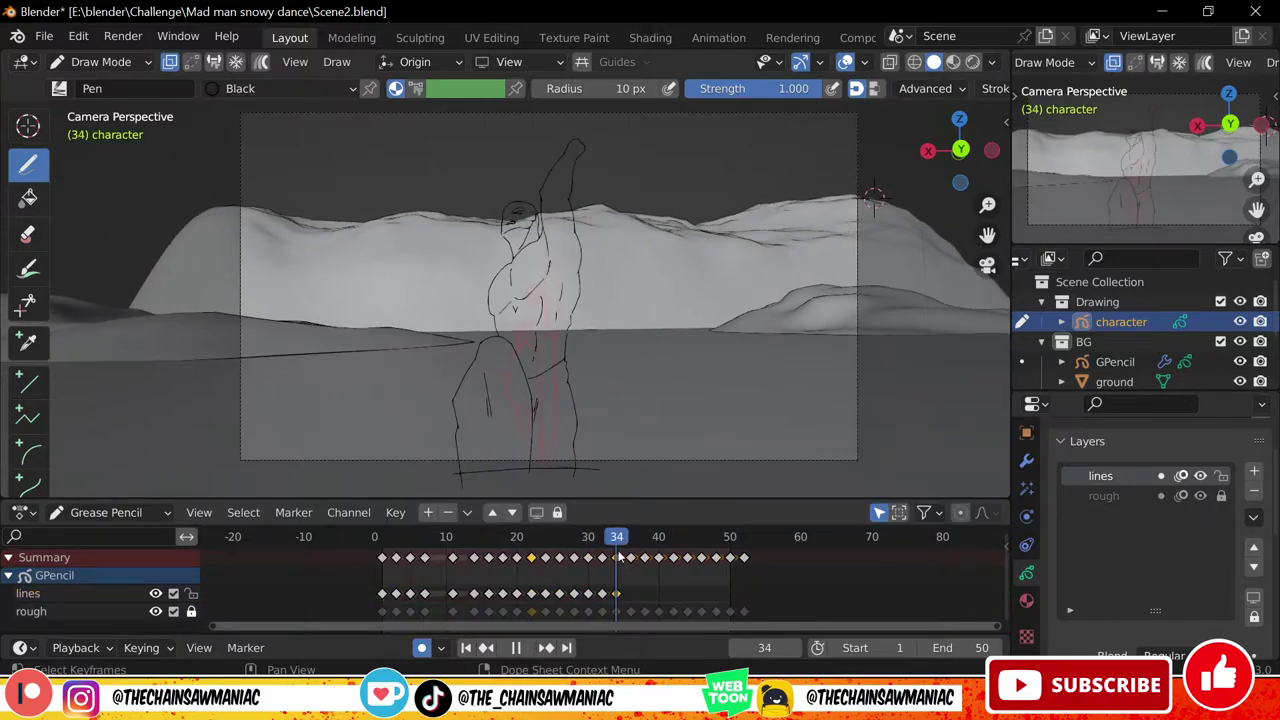
# Scale the copied frame 34 drawing to about 0.517 and move it down onto the rough pose
pyautogui.press('Tab')
pyautogui.press('s')
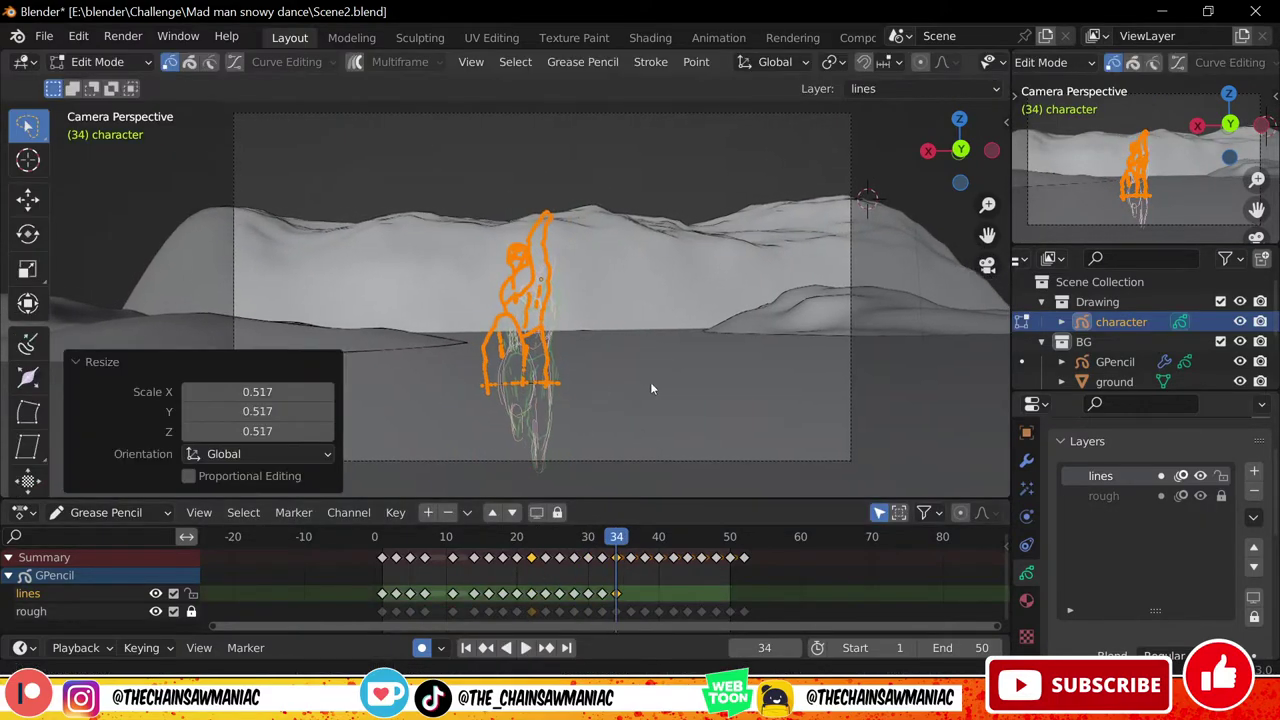
pyautogui.press('g')
pyautogui.click(734, 380)
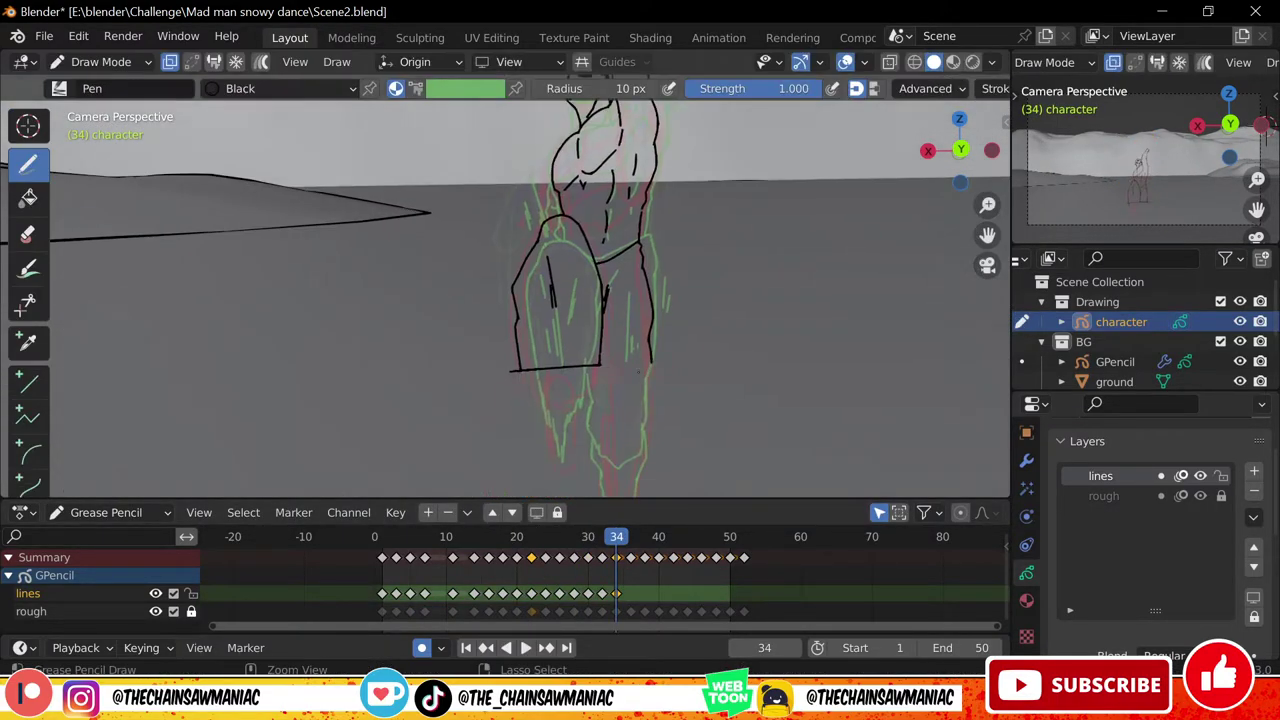
# Replace the cut-off line at frame 34 by inking the knee, both lower legs and the foot
pyautogui.moveTo(617, 548); pyautogui.dragTo(616, 541)
pyautogui.scroll(-1, 632, 350)
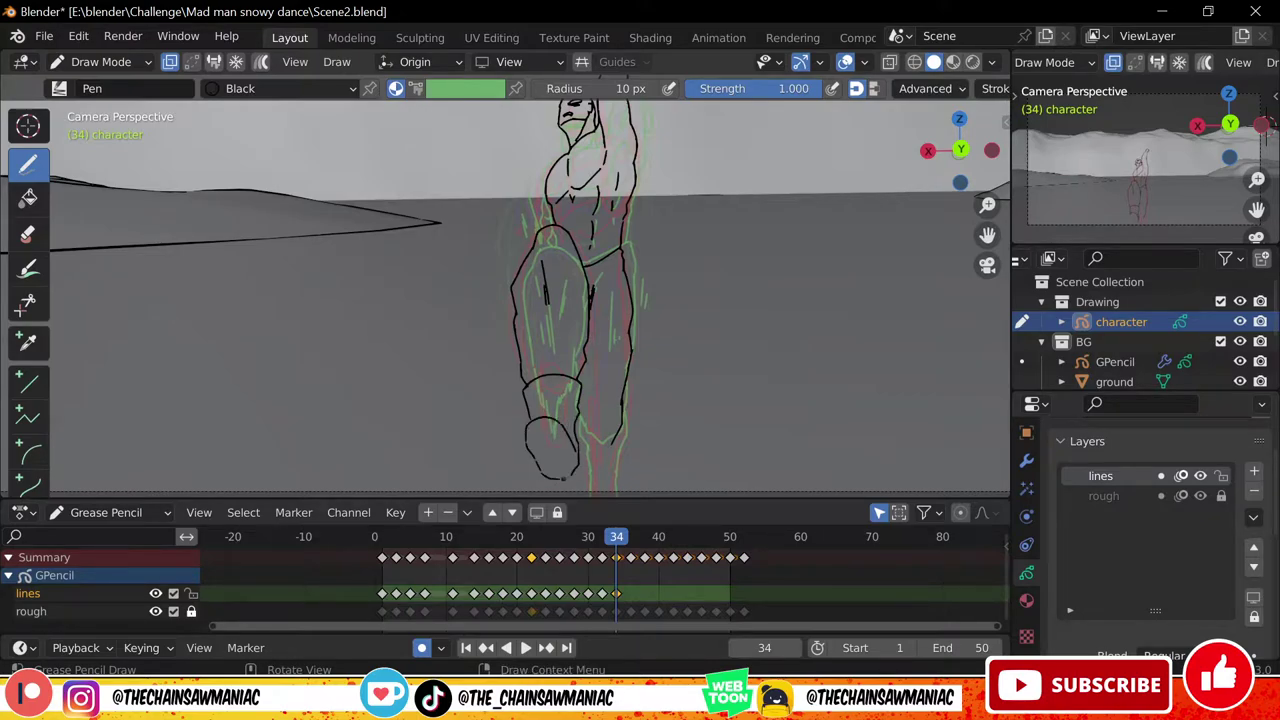
pyautogui.keyDown('ctrl'); pyautogui.moveTo(673, 290); pyautogui.dragTo(670, 324, button='middle'); pyautogui.keyUp('ctrl')
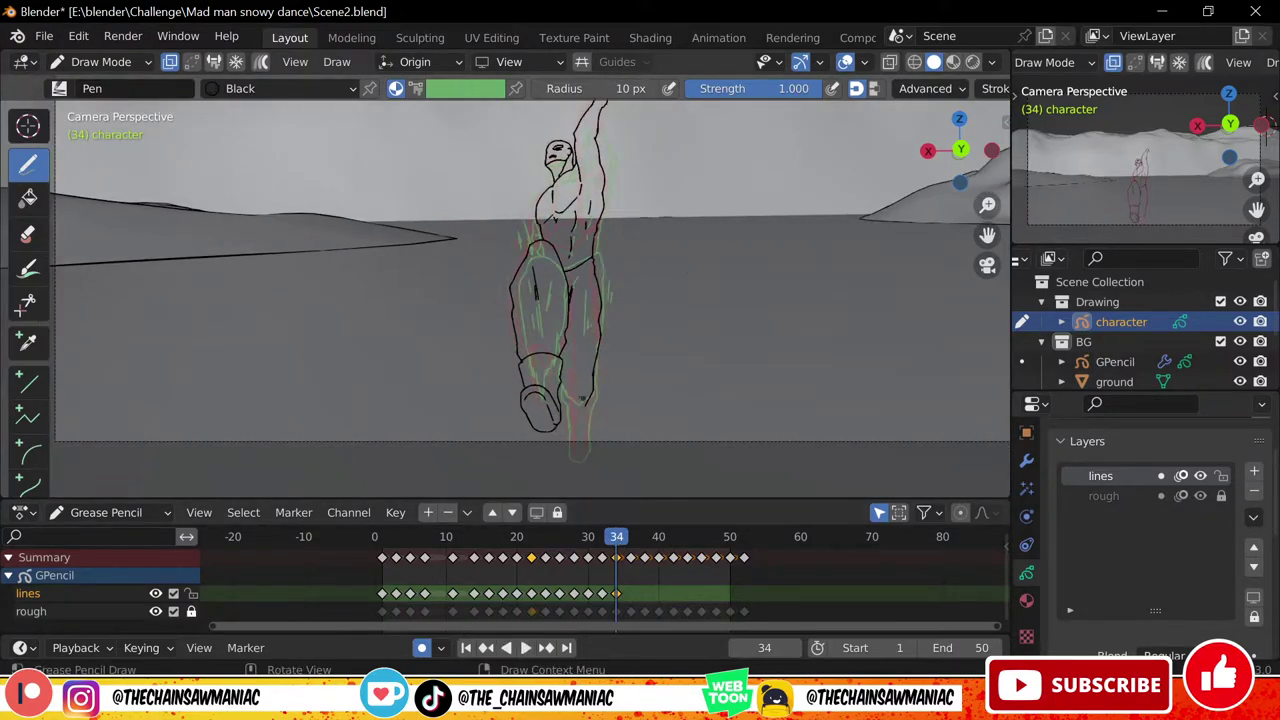
# Duplicate the frame 24 lines keyframe to frame 36 and go to that frame
pyautogui.moveTo(616, 538); pyautogui.dragTo(631, 538)
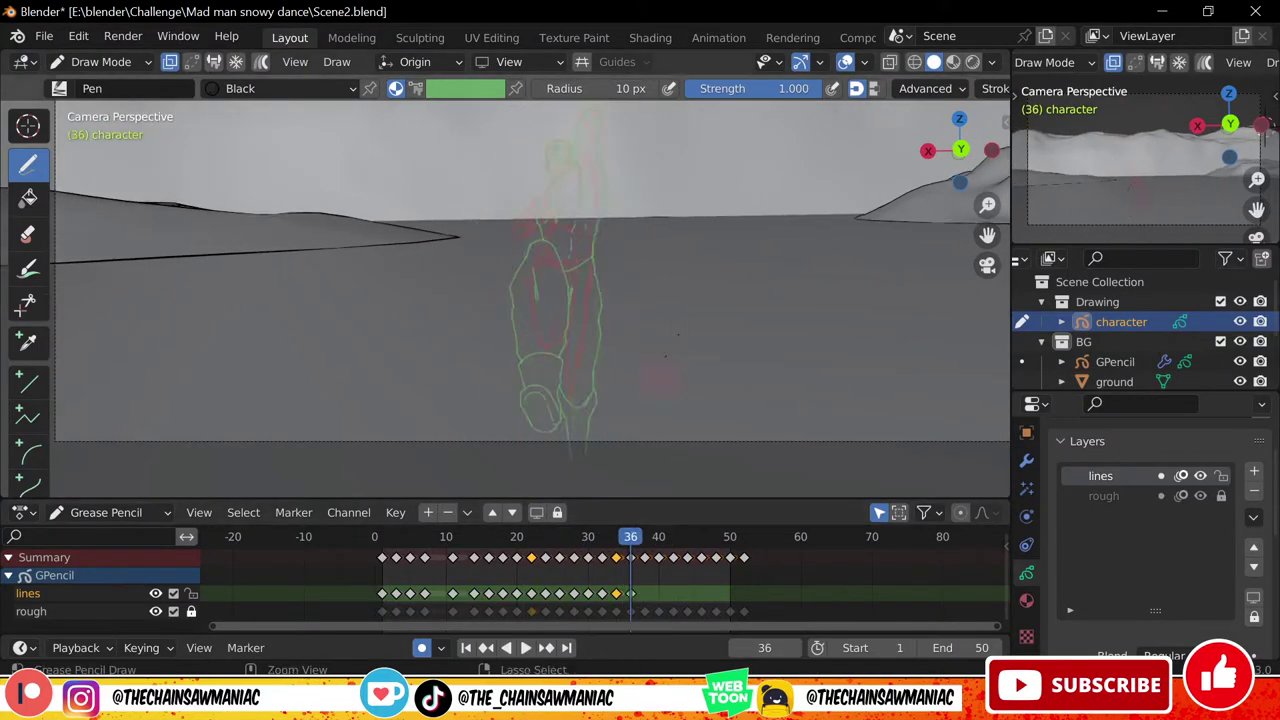
pyautogui.keyDown('ctrl'); pyautogui.moveTo(662, 372); pyautogui.dragTo(662, 342, button='middle'); pyautogui.keyUp('ctrl')
pyautogui.moveTo(632, 541); pyautogui.dragTo(545, 540)
pyautogui.press('Tab')
pyautogui.keyDown('ctrl'); pyautogui.moveTo(620, 398); pyautogui.dragTo(590, 428, button='middle'); pyautogui.keyUp('ctrl')
pyautogui.click(546, 558)
pyautogui.hotkey('shift', 'd')
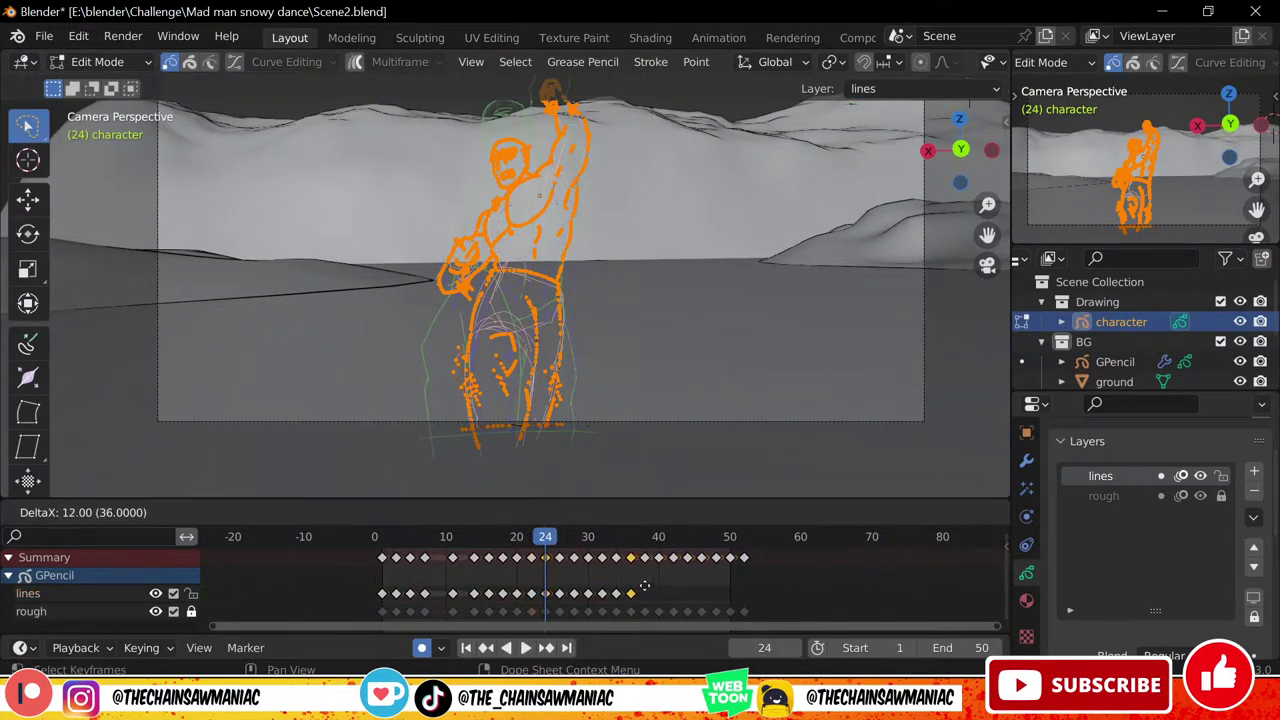
pyautogui.click(642, 582)
pyautogui.click(632, 541)
# Scale the copied frame 36 drawing down and move it onto the rough pose
pyautogui.press('s')
pyautogui.click(597, 362)
pyautogui.press('g')
pyautogui.click(640, 380)
pyautogui.moveTo(670, 370)
pyautogui.keyDown('ctrl'); pyautogui.mouseDown(button='middle')
pyautogui.moveTo(693, 318)
pyautogui.moveTo(674, 405)
pyautogui.mouseUp(button='middle'); pyautogui.keyUp('ctrl')
pyautogui.press('Tab')
# Duplicate the frame 26 lines keyframe to frame 36 and scale the copied drawing down
pyautogui.moveTo(574, 538)
pyautogui.mouseDown()
pyautogui.moveTo(614, 538)
pyautogui.moveTo(624, 558)
pyautogui.moveTo(568, 587)
pyautogui.mouseUp()
pyautogui.click(560, 593)
pyautogui.hotkey('shift', 'd')
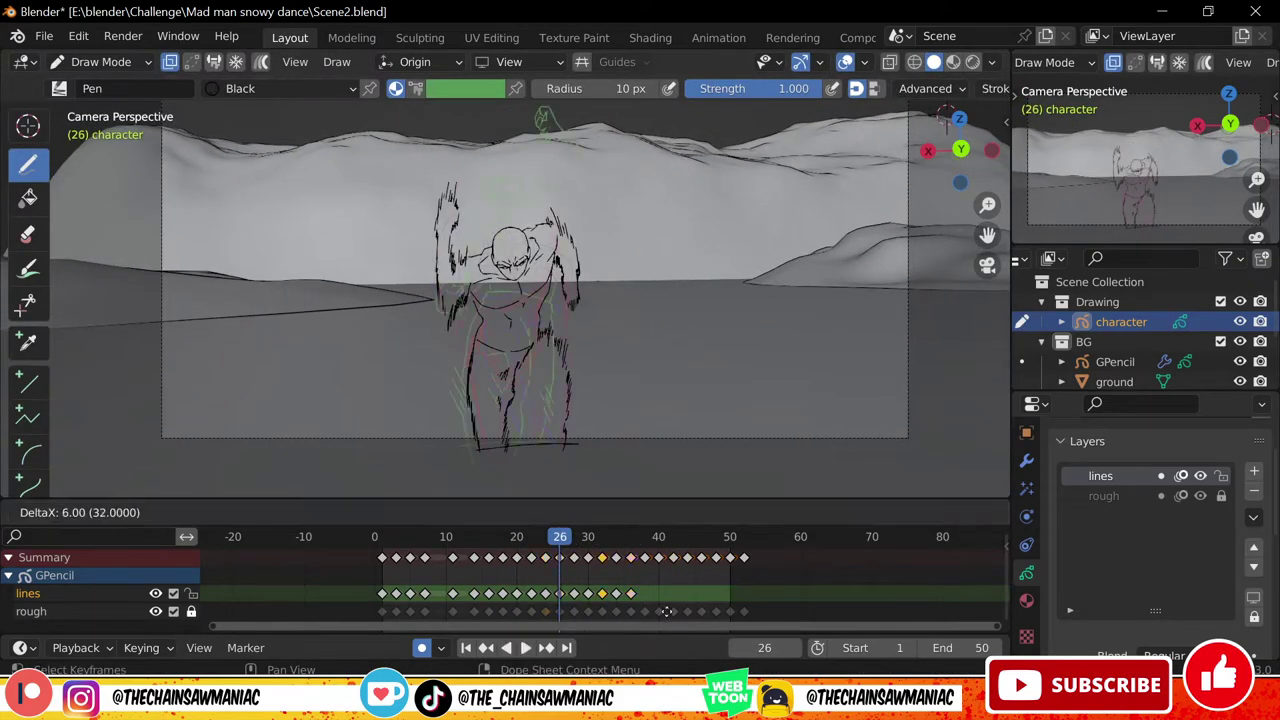
pyautogui.click(640, 604)
pyautogui.click(631, 539)
pyautogui.press('Tab')
pyautogui.press('s')
pyautogui.click(610, 400)
pyautogui.press('Tab')
# Duplicate the frame 28 lines keyframe to frame 38 and go to that frame
pyautogui.moveTo(631, 539); pyautogui.dragTo(568, 543)
pyautogui.click(574, 557)
pyautogui.hotkey('shift', 'd')
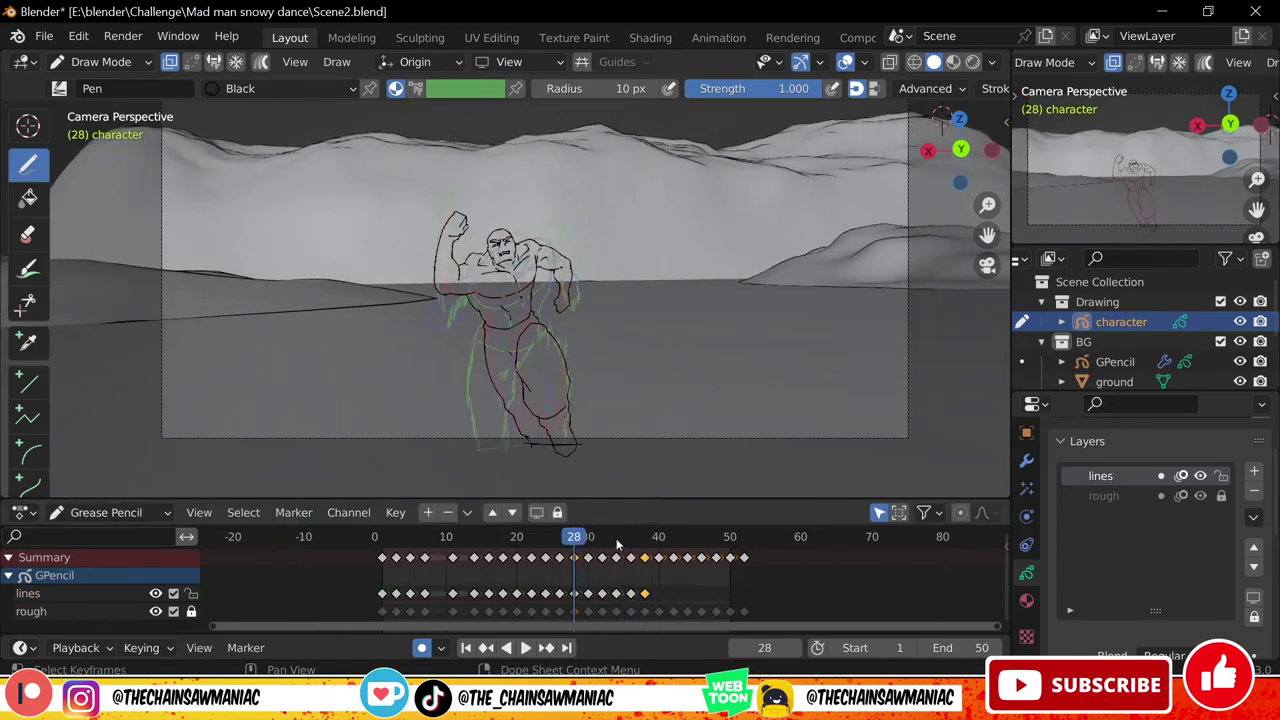
pyautogui.click(645, 540)
# Rotate, scale down and move the copied frame 38 drawing to fit the rough pose
pyautogui.press('Tab')
pyautogui.press('r')
pyautogui.press('s')
pyautogui.press('g')
pyautogui.click(622, 390)
pyautogui.press('Tab')
# Duplicate the frame 30 lines keyframe to frame 40 and scale the copied drawing down
pyautogui.moveTo(645, 540)
pyautogui.mouseDown()
pyautogui.moveTo(631, 540)
pyautogui.moveTo(658, 540)
pyautogui.moveTo(573, 541)
pyautogui.moveTo(660, 542)
pyautogui.moveTo(497, 564)
pyautogui.moveTo(659, 543)
pyautogui.moveTo(631, 540)
pyautogui.mouseUp()
pyautogui.click(575, 594)
pyautogui.click(588, 557)
pyautogui.hotkey('shift', 'd')
pyautogui.click(659, 552)
pyautogui.press('Tab')
pyautogui.press('s')
pyautogui.press('Tab')
# Rescale the frame 36 drawing to about 0.937 and move it onto the rough pose
pyautogui.press('Tab')
pyautogui.press('s')
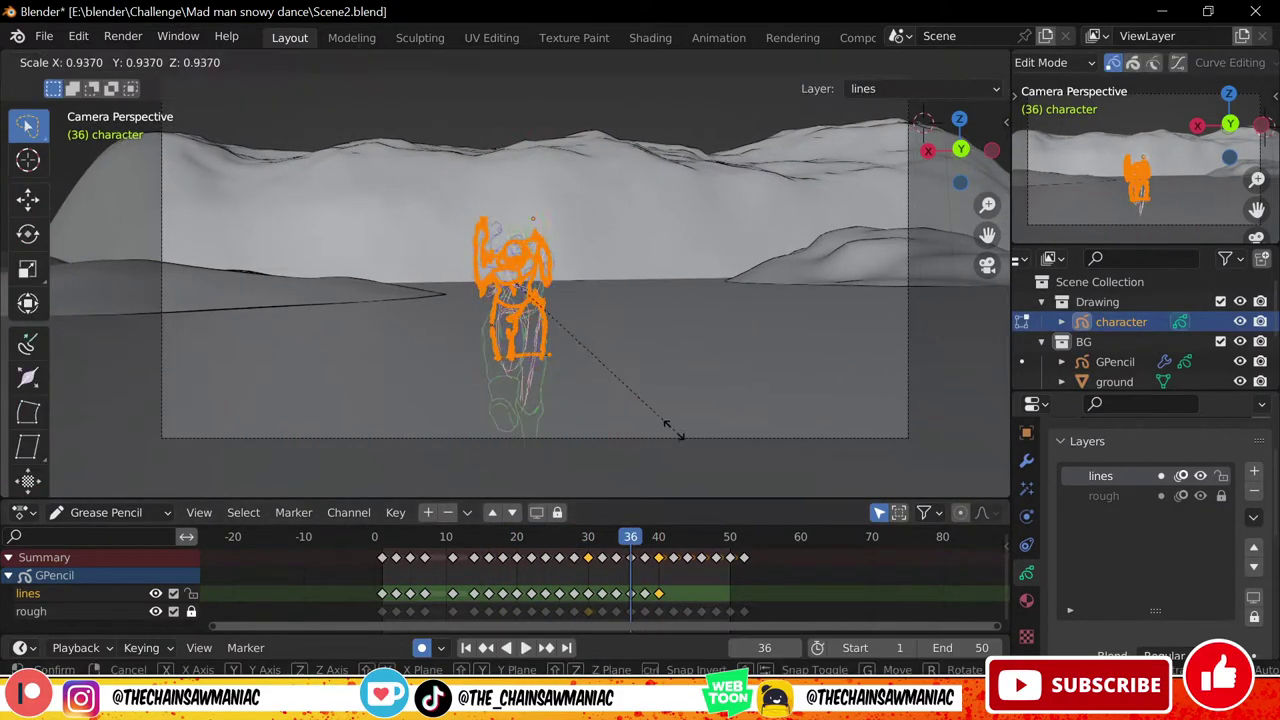
pyautogui.click(674, 430)
pyautogui.scroll(4, 674, 430)
pyautogui.press('g')
pyautogui.press('Tab')
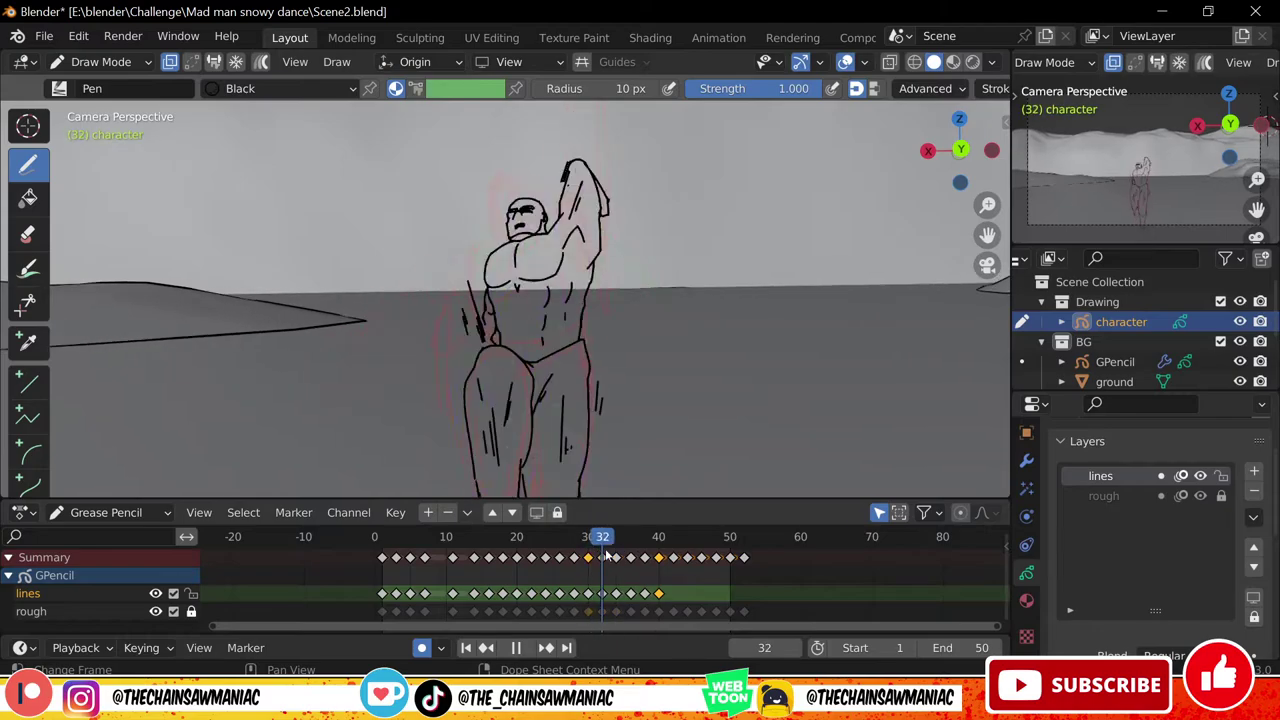
# Scale the frame 32 drawing up slightly and reposition it between its neighbouring frames
pyautogui.press('Tab')
pyautogui.press('s')
pyautogui.press('g')
pyautogui.press('Tab')
# Duplicate the lines keyframes at frames 32 to 38 onto frames 42 to 48
pyautogui.moveTo(602, 540)
pyautogui.mouseDown()
pyautogui.moveTo(659, 540)
pyautogui.moveTo(602, 545)
pyautogui.mouseUp()
pyautogui.press('Tab')
pyautogui.press('Tab')
pyautogui.press('c')
pyautogui.hotkey('shift', 'd')
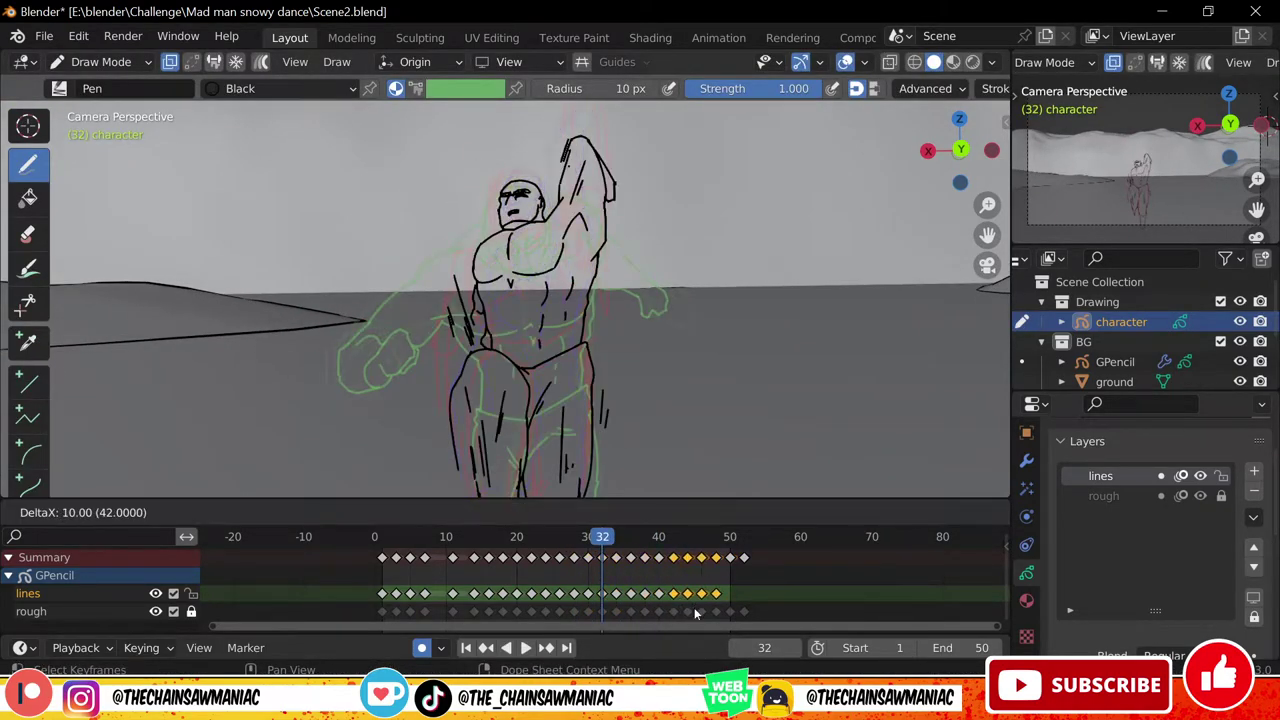
pyautogui.click(697, 611)
# Try to scale the copied drawings at frames 42 to 48 together with multiframe editing
pyautogui.click(673, 538)
pyautogui.press('Tab')
pyautogui.press('s')
pyautogui.rightClick(690, 422)
pyautogui.click(727, 442)
pyautogui.press('a')
pyautogui.press('s')
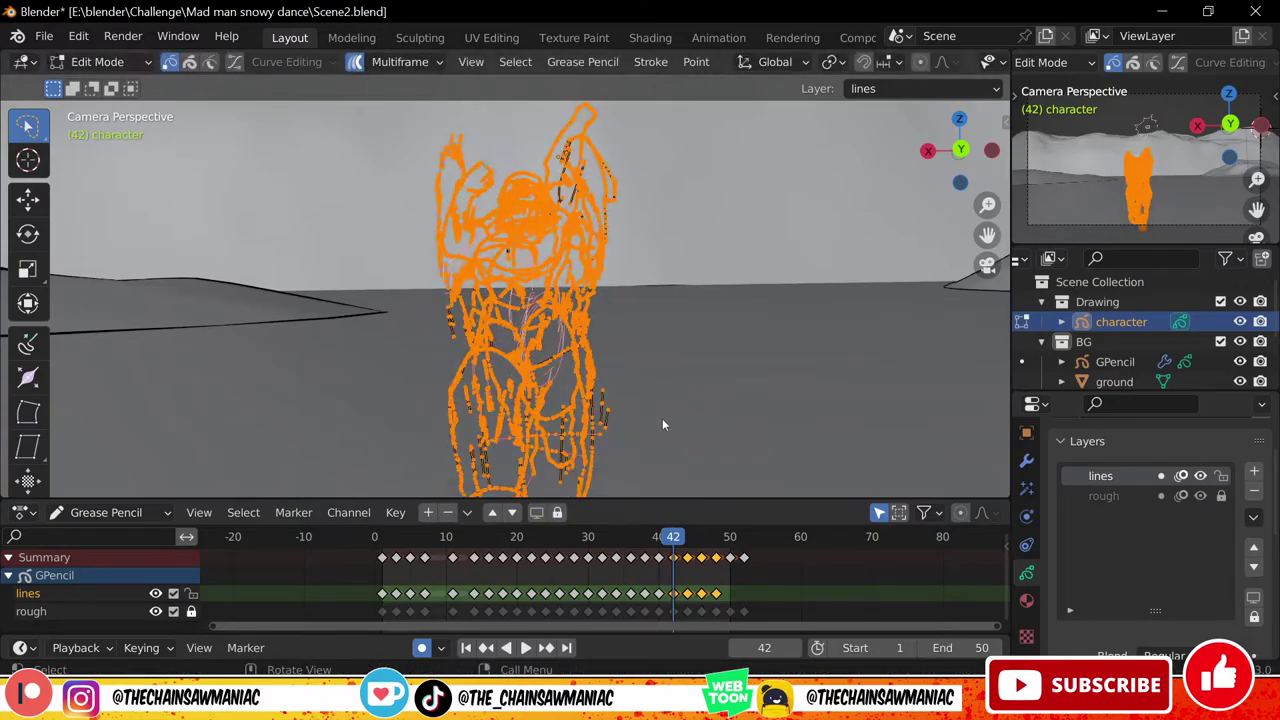
pyautogui.click(662, 420)
pyautogui.press('a')
pyautogui.press('s')
pyautogui.press('Tab')
pyautogui.press('Tab')
# Delete the duplicated lines keyframes at frames 42 to 48
pyautogui.moveTo(680, 540)
pyautogui.mouseDown()
pyautogui.moveTo(664, 539)
pyautogui.moveTo(724, 541)
pyautogui.mouseUp()
pyautogui.press('Tab')
pyautogui.press('space')
pyautogui.press('Delete')
# Ink the missing lower legs of the character at frame 36
pyautogui.scroll(-4, 711, 420)
pyautogui.click(618, 545)
pyautogui.moveTo(618, 545); pyautogui.dragTo(631, 545)
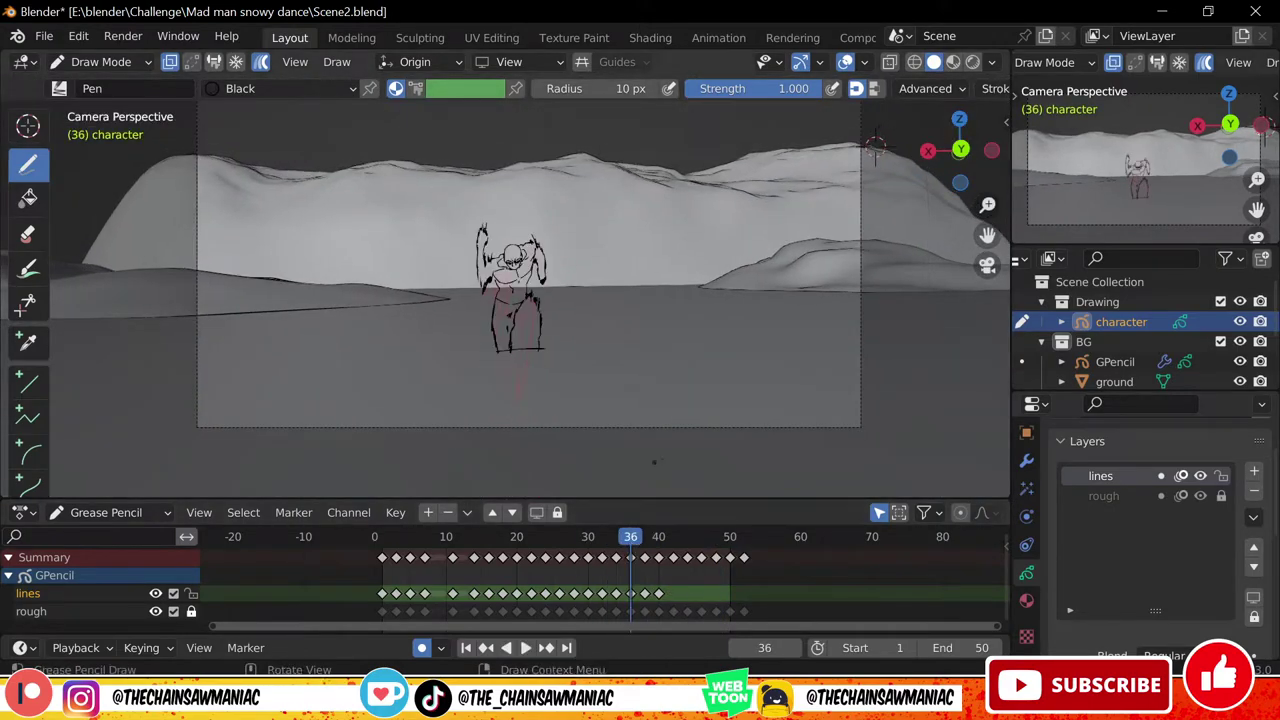
pyautogui.scroll(2, 543, 344)
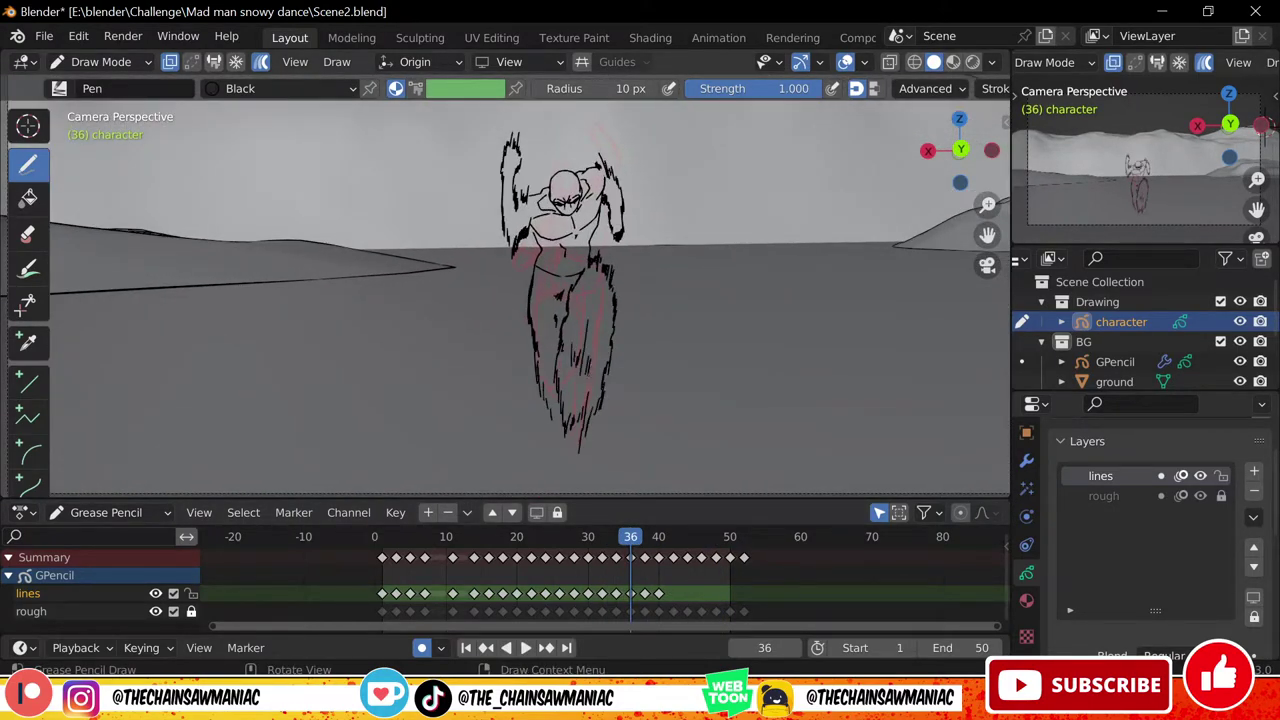
# Ink the lower legs and foot at frame 38 and play back the motion
pyautogui.click(646, 531)
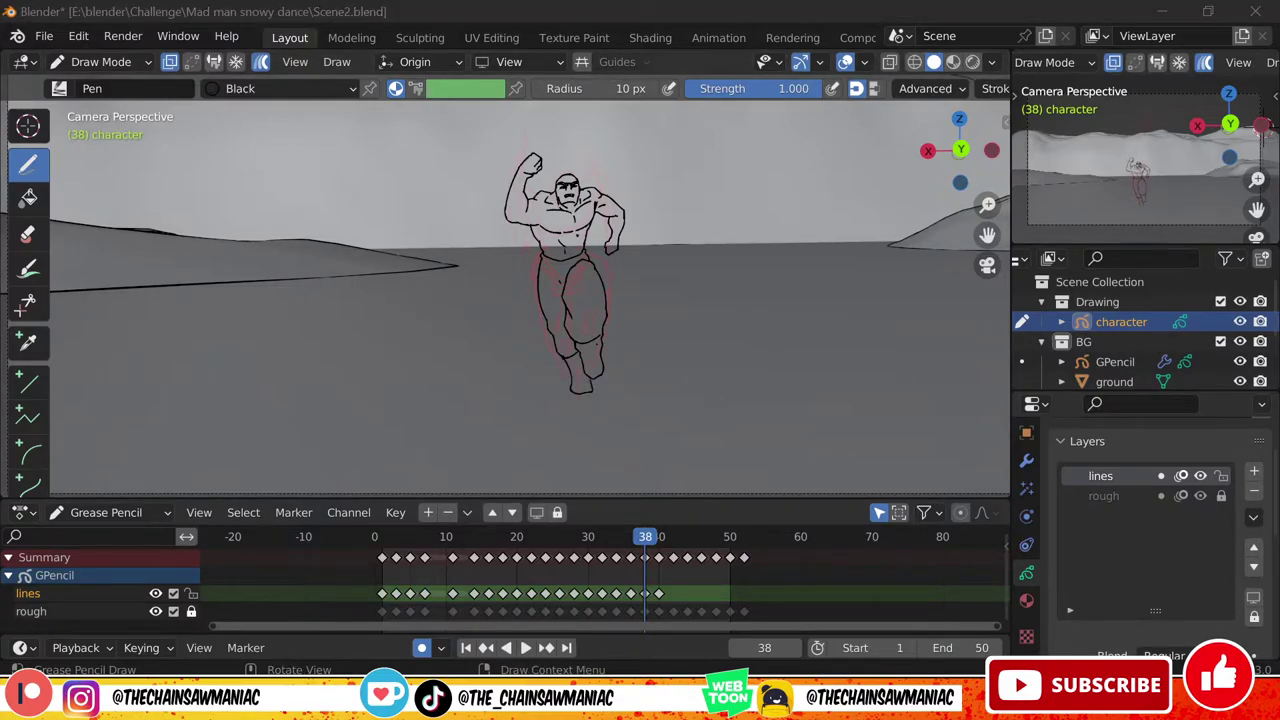
pyautogui.press('space')
pyautogui.scroll(-3, 543, 300)
pyautogui.press('space')
# Ink the missing lower legs of the character at frame 40
pyautogui.click(658, 540)
pyautogui.scroll(3, 586, 300)
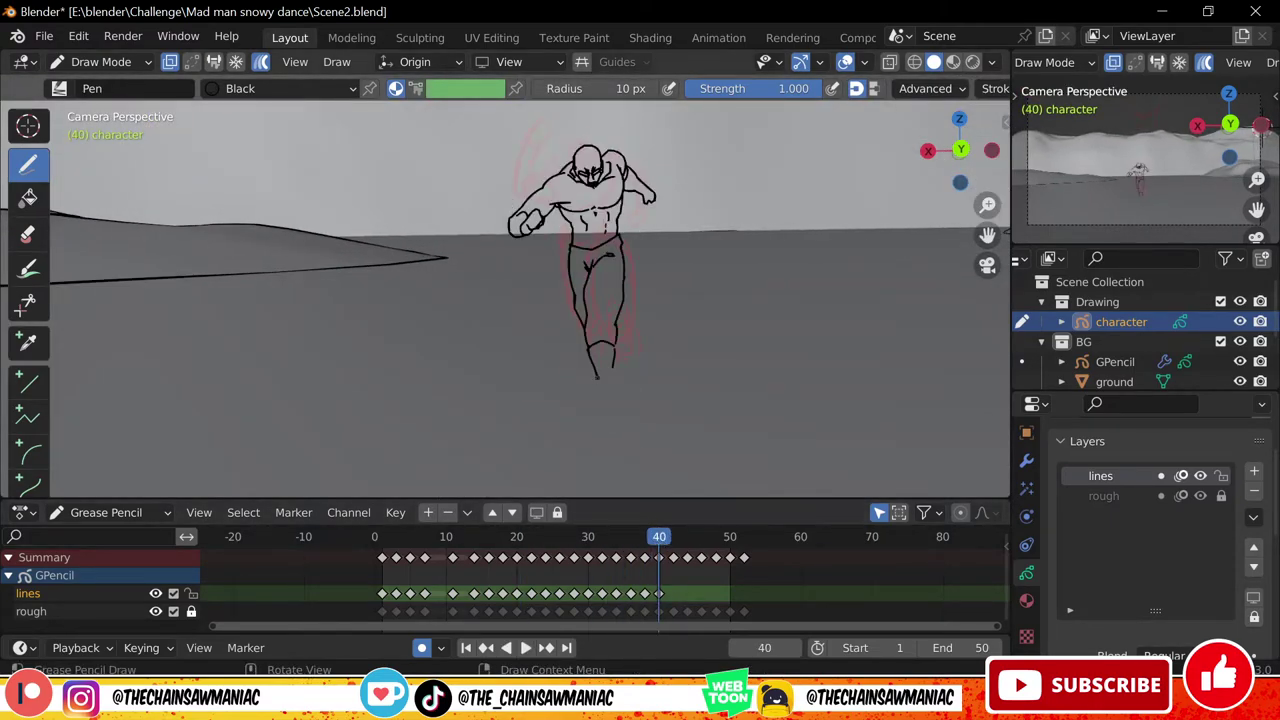
pyautogui.press('space')
# Duplicate the lines keyframes at frames 32 to 40 onto frames 42 to 50 and scale the copied drawings down
pyautogui.moveTo(660, 543); pyautogui.dragTo(651, 583)
pyautogui.scroll(-2, 600, 350)
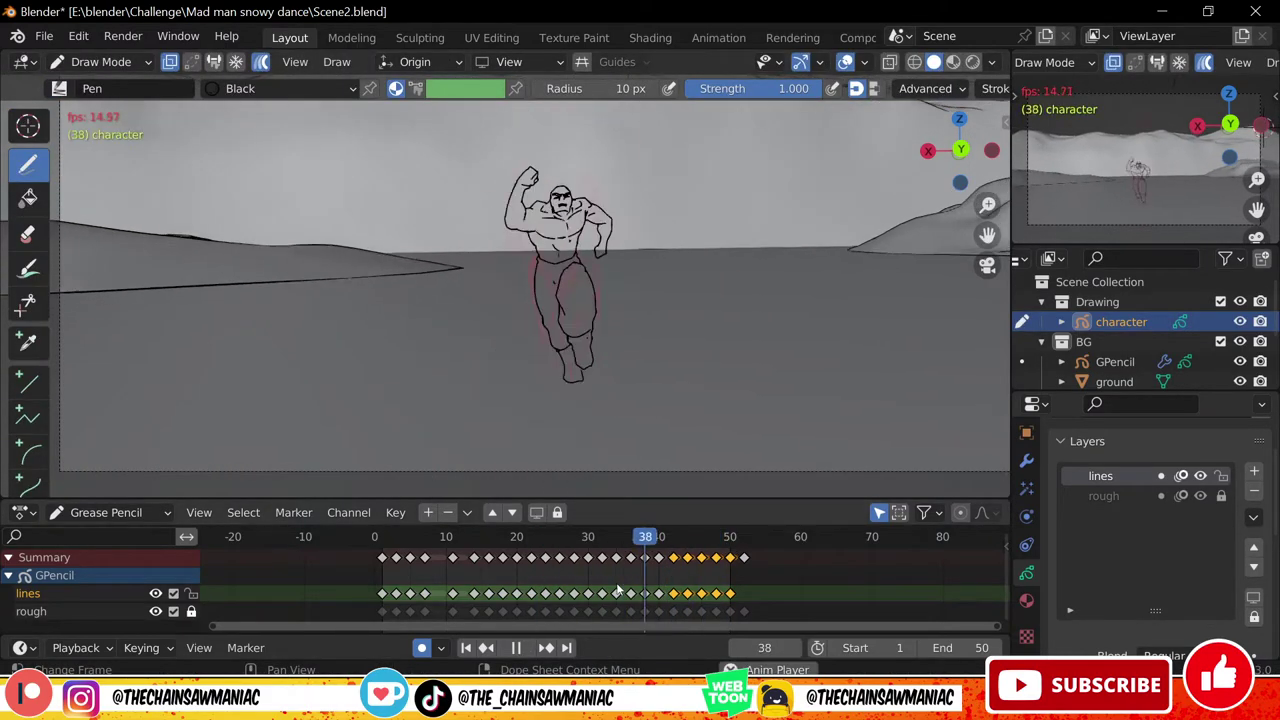
pyautogui.press('space')
pyautogui.moveTo(675, 547); pyautogui.dragTo(679, 550)
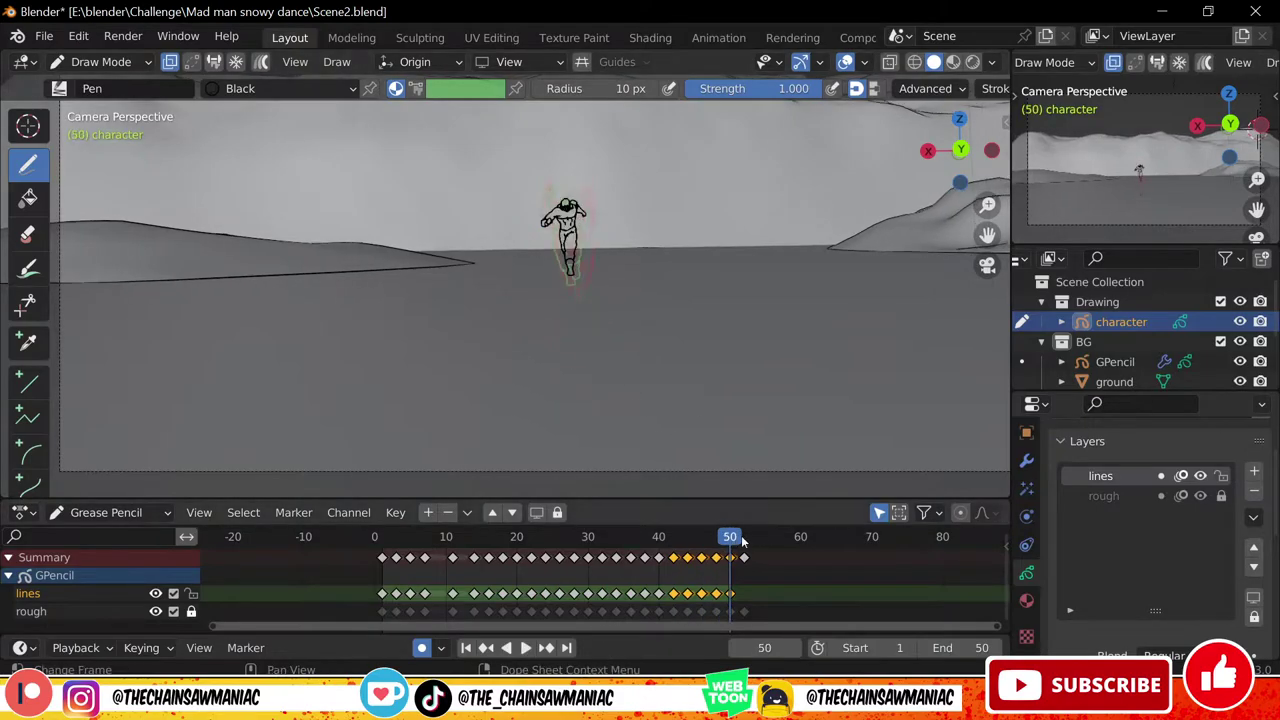
# Play back the whole inked animation to check the repeated poses
pyautogui.scroll(-3, 669, 357)
pyautogui.press('space')
pyautogui.keyDown('shift'); pyautogui.moveTo(669, 357); pyautogui.dragTo(668, 415, button='middle'); pyautogui.keyUp('shift')
pyautogui.scroll(1, 668, 417)
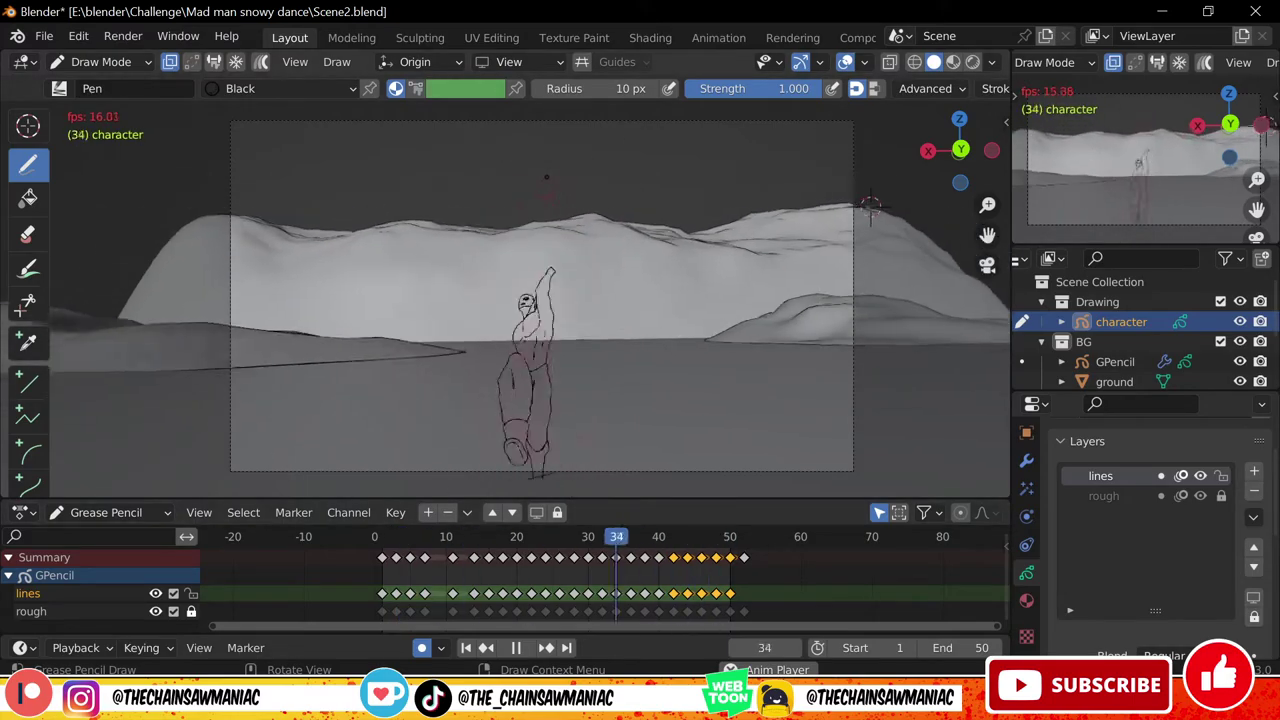
pyautogui.press('space')
# Add a fill layer between lines and rough, lock lines, hide rough and play the animation
pyautogui.click(389, 538)
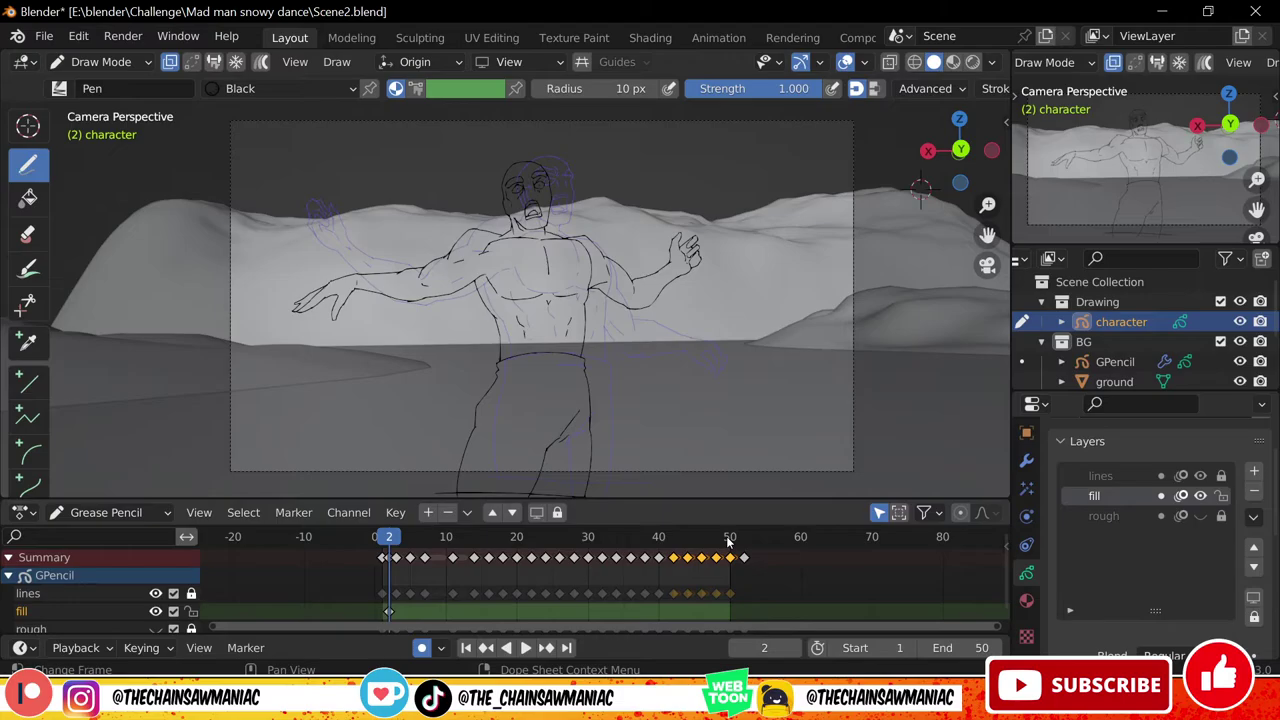
pyautogui.press('space')
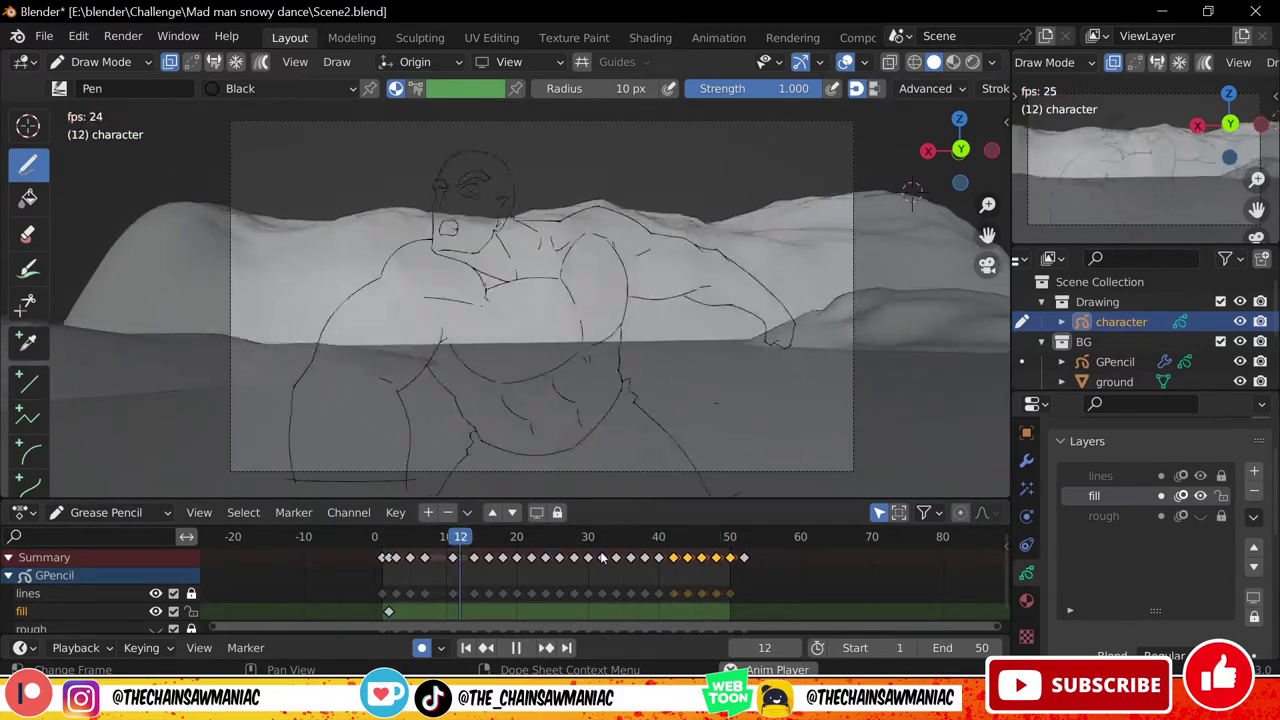
pyautogui.press('space')
pyautogui.moveTo(440, 540); pyautogui.dragTo(415, 555)
pyautogui.press('space')
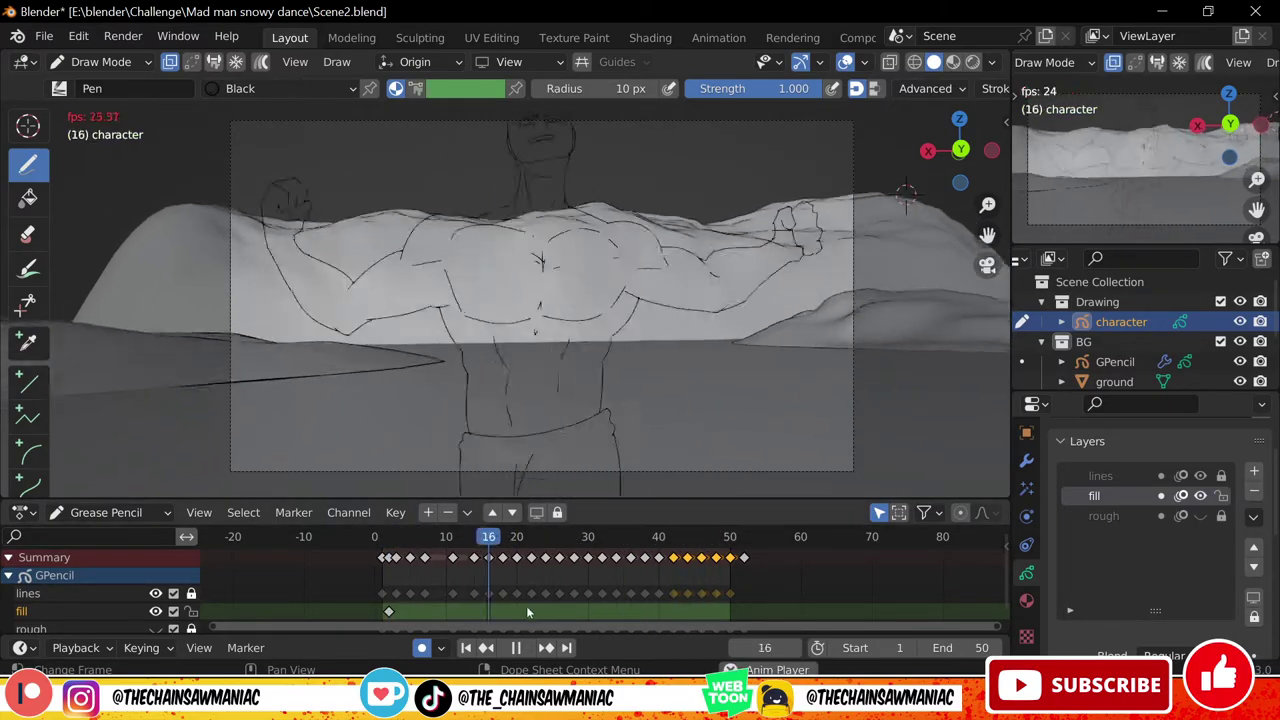
pyautogui.press('space')
# Move the fill layer's keyframe to frame 1
pyautogui.click(384, 540)
pyautogui.click(64, 90)
pyautogui.click(583, 339)
pyautogui.keyDown('shift'); pyautogui.moveTo(583, 339); pyautogui.dragTo(605, 318, button='middle'); pyautogui.keyUp('shift')
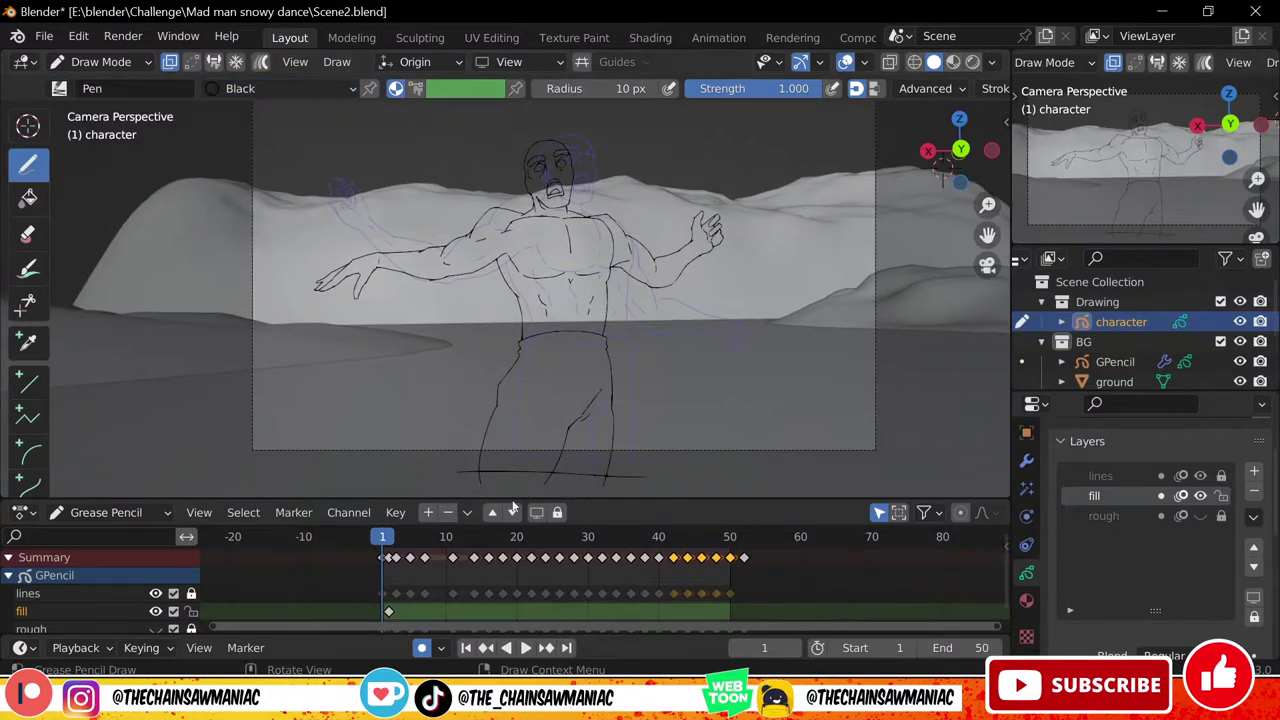
pyautogui.click(394, 613)
pyautogui.moveTo(398, 616); pyautogui.dragTo(461, 615, button='middle')
# Add two new material slots with new materials to the character
pyautogui.click(1027, 601)
pyautogui.click(1262, 470)
pyautogui.click(1150, 635)
pyautogui.doubleClick(1101, 535)
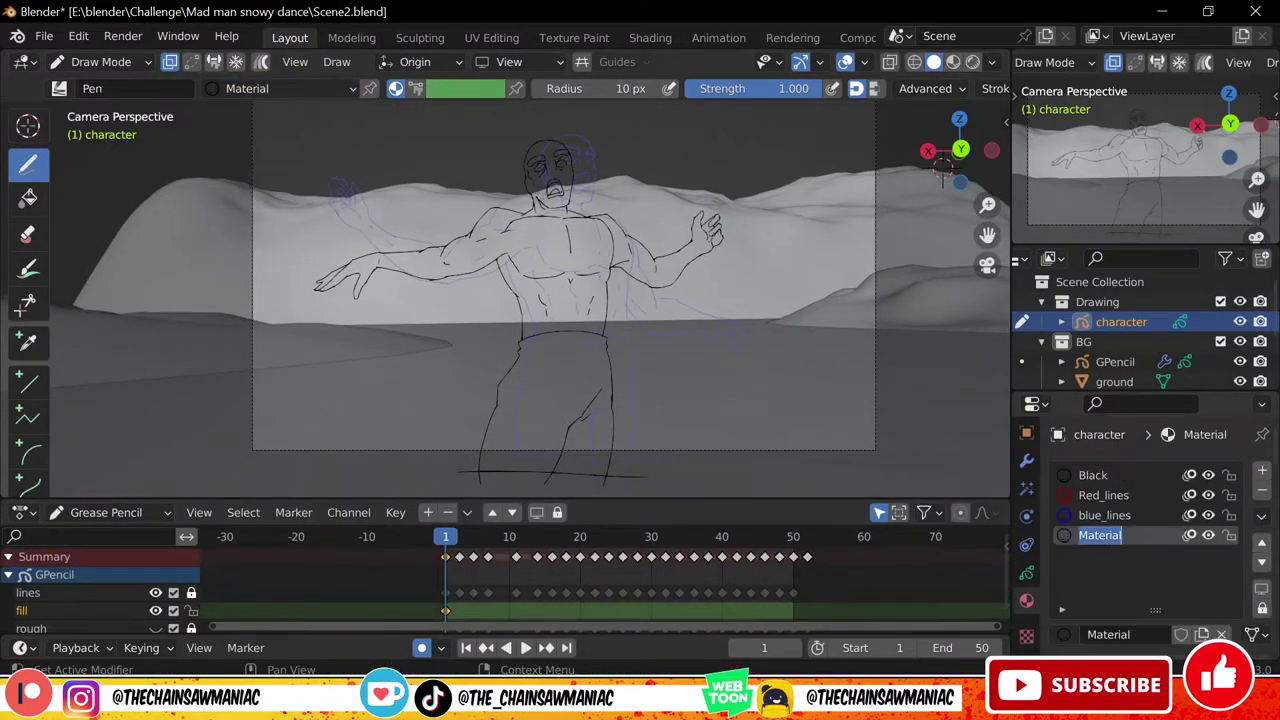
pyautogui.click(1262, 470)
pyautogui.click(1150, 635)
# Rename the two new materials as blue and brown
pyautogui.doubleClick(1101, 533)
pyautogui.write('blue')
pyautogui.press('Return')
pyautogui.doubleClick(1110, 555)
pyautogui.write('brown')
pyautogui.press('Return')
# Set the blue material's base color to teal and copy that color to its fill
pyautogui.click(1104, 536)
pyautogui.scroll(-12, 1110, 540)
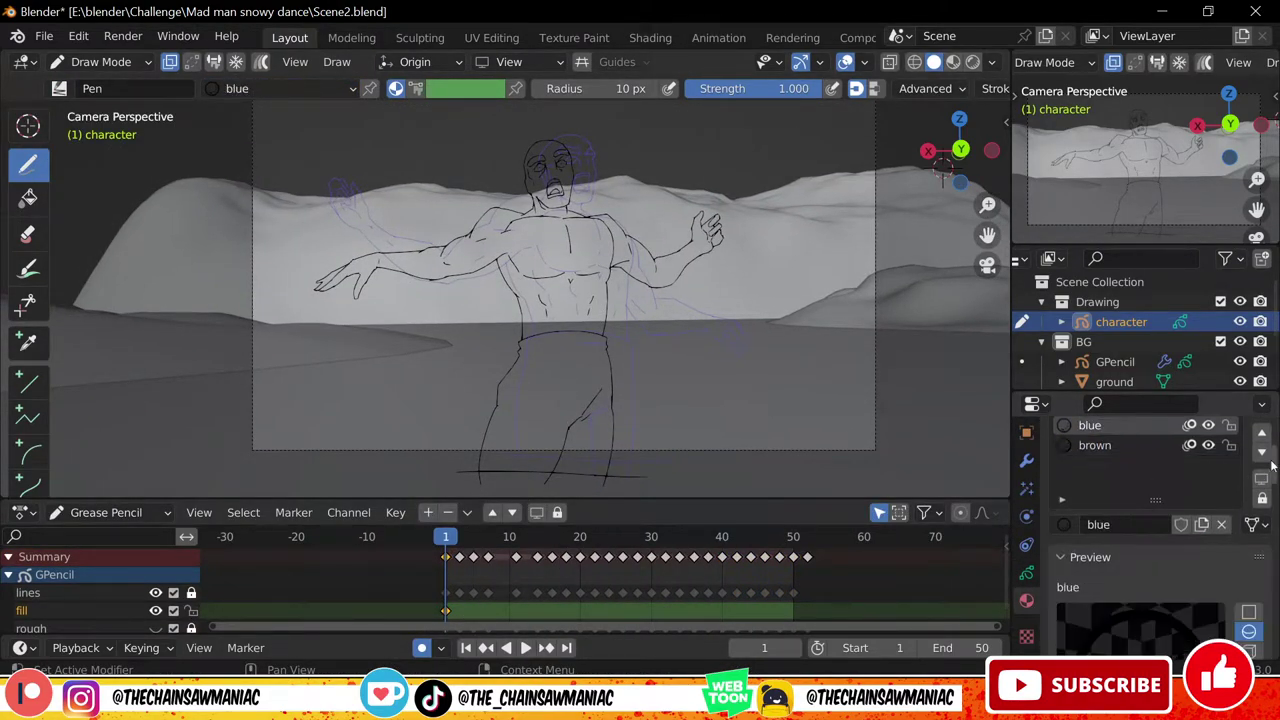
pyautogui.click(1180, 575)
pyautogui.moveTo(1227, 306); pyautogui.dragTo(1227, 343)
pyautogui.scroll(-2, 1188, 540)
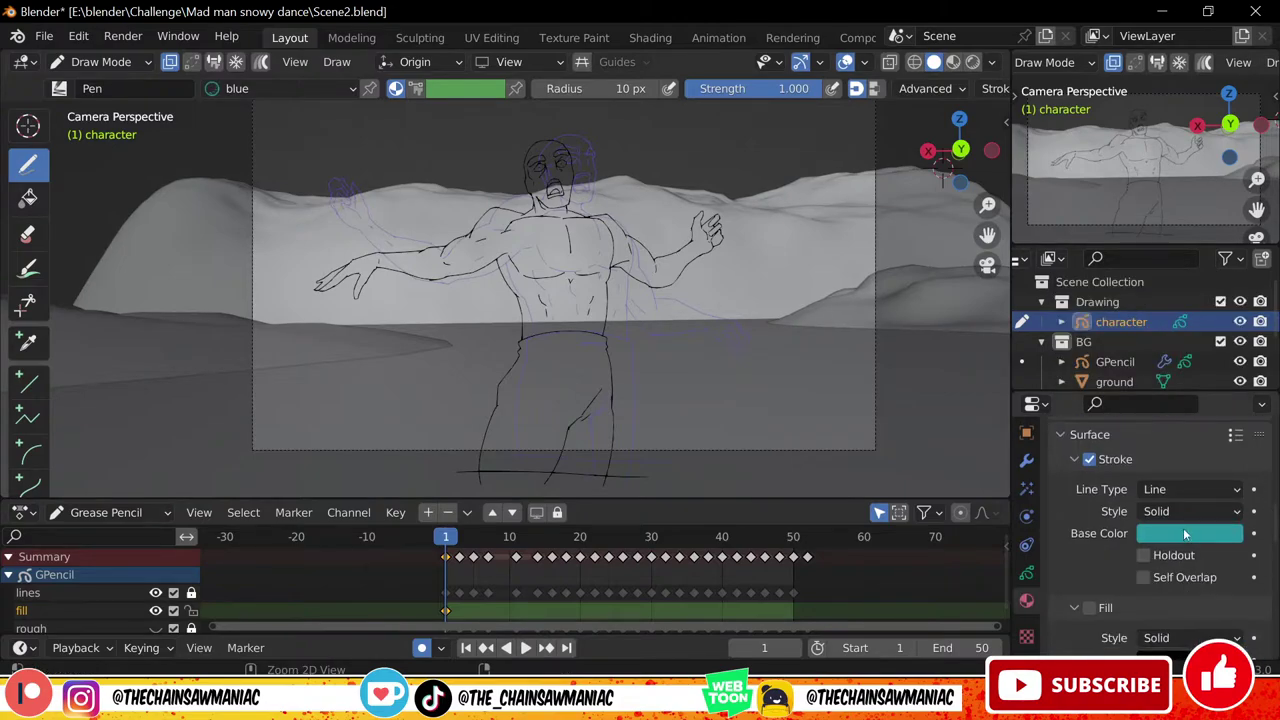
pyautogui.hotkey('ctrl', 'v')
pyautogui.scroll(-3, 1190, 530)
# Disable Stroke and enable Fill for the brown material
pyautogui.click(1100, 547)
pyautogui.scroll(-6, 1110, 547)
pyautogui.click(1089, 478)
pyautogui.click(1089, 627)
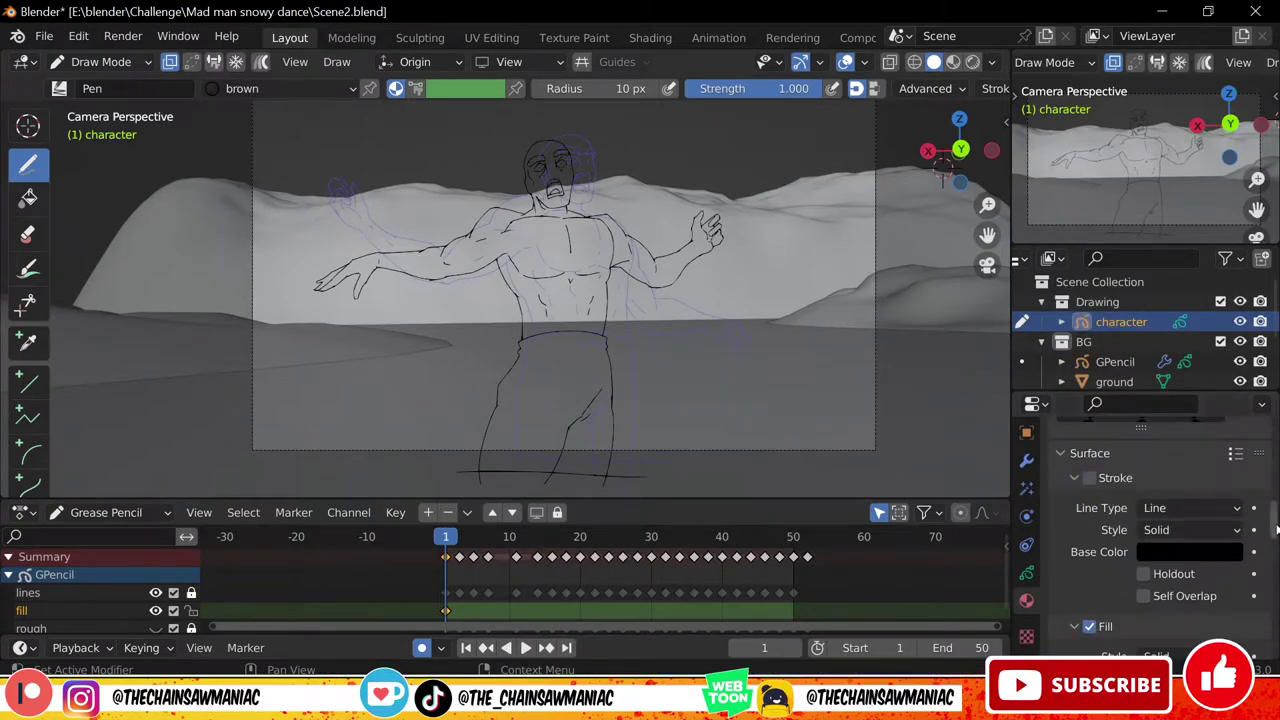
# Set the brown material's fill base color to a dark brown
pyautogui.scroll(-4, 1150, 590)
pyautogui.click(1194, 530)
pyautogui.click(1128, 368)
pyautogui.moveTo(1227, 310); pyautogui.dragTo(1228, 358)
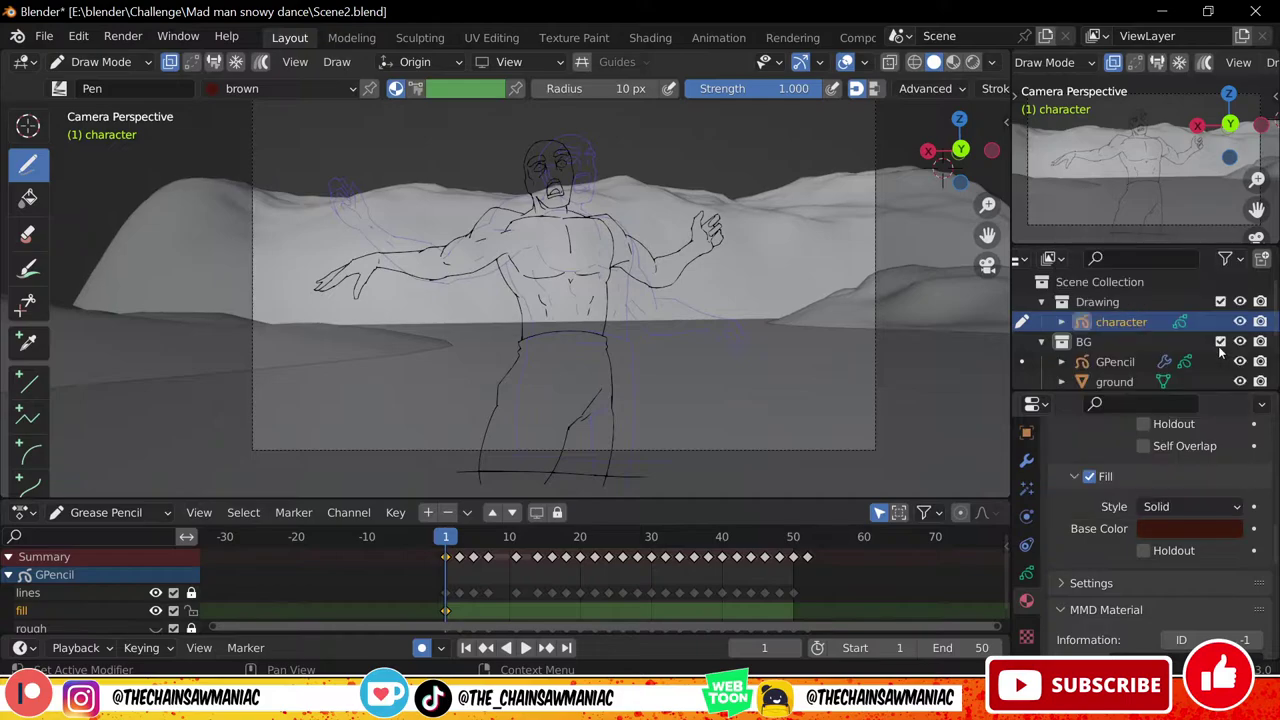
pyautogui.click(1190, 529)
pyautogui.click(1121, 364)
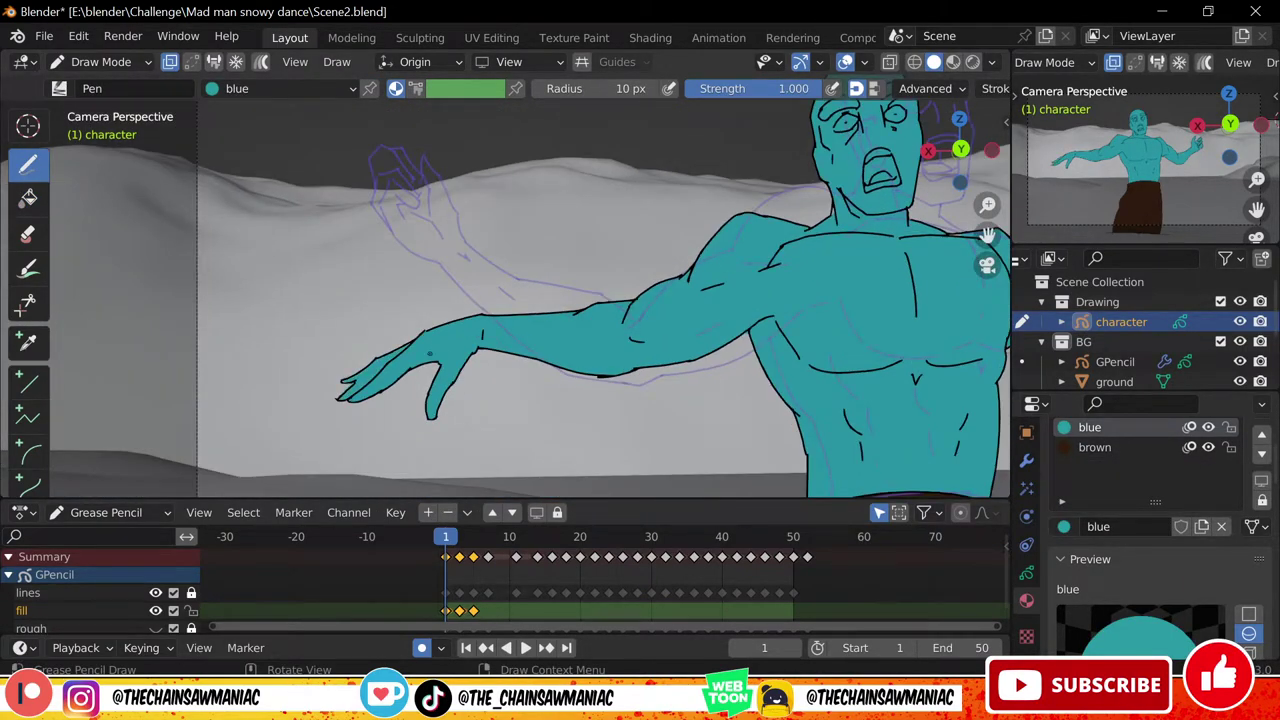
# Turn off the onion skin display and go to frame 3
pyautogui.scroll(-3, 430, 353)
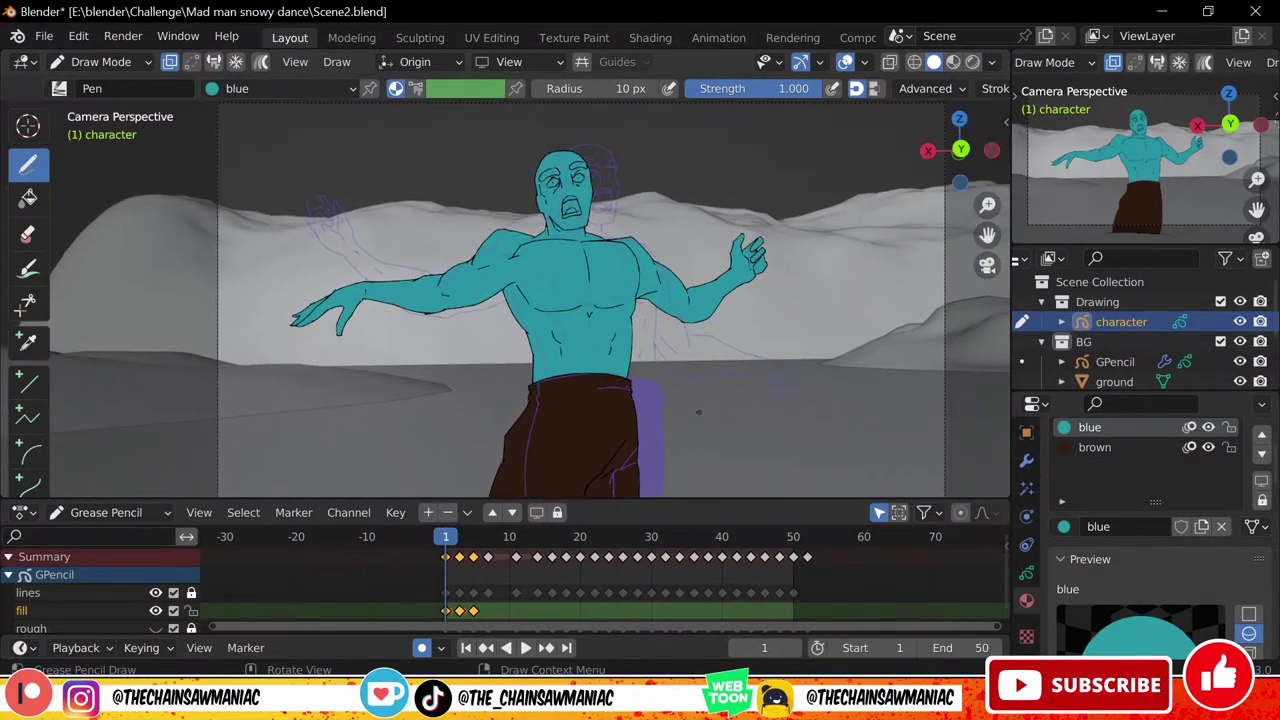
pyautogui.scroll(-4, 697, 411)
pyautogui.scroll(3, 660, 265)
pyautogui.click(992, 62)
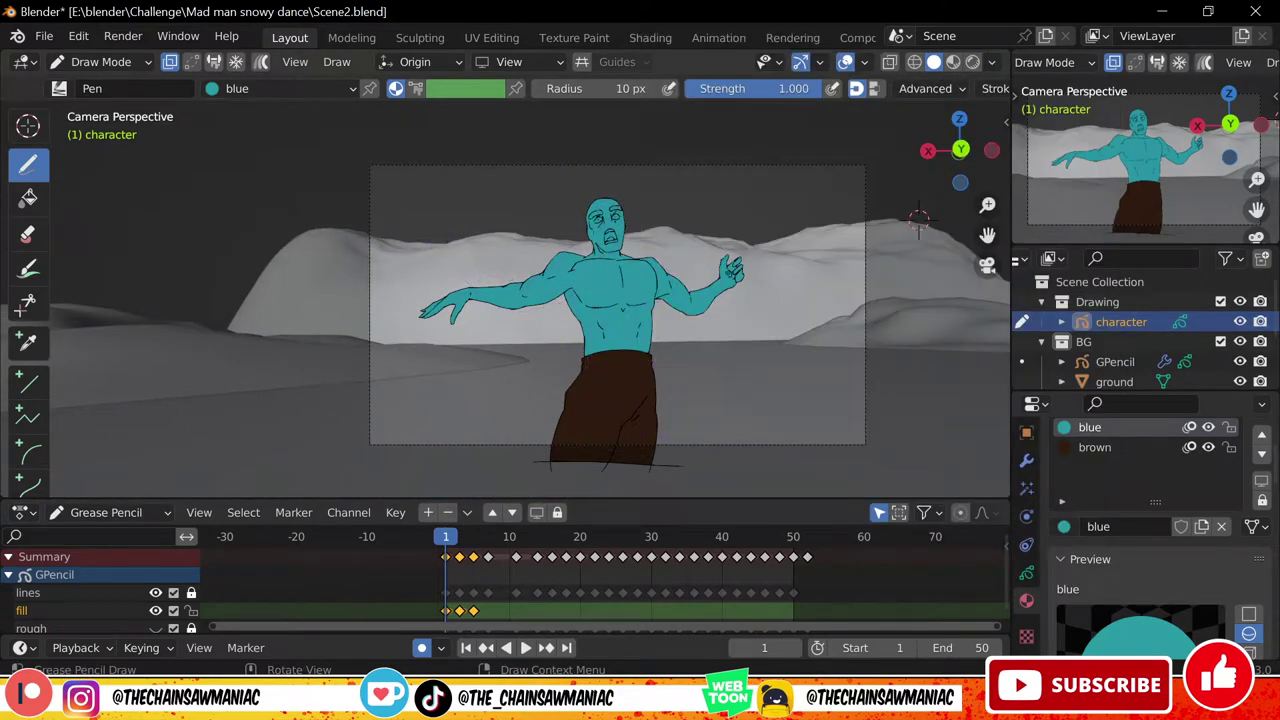
pyautogui.press('Up')
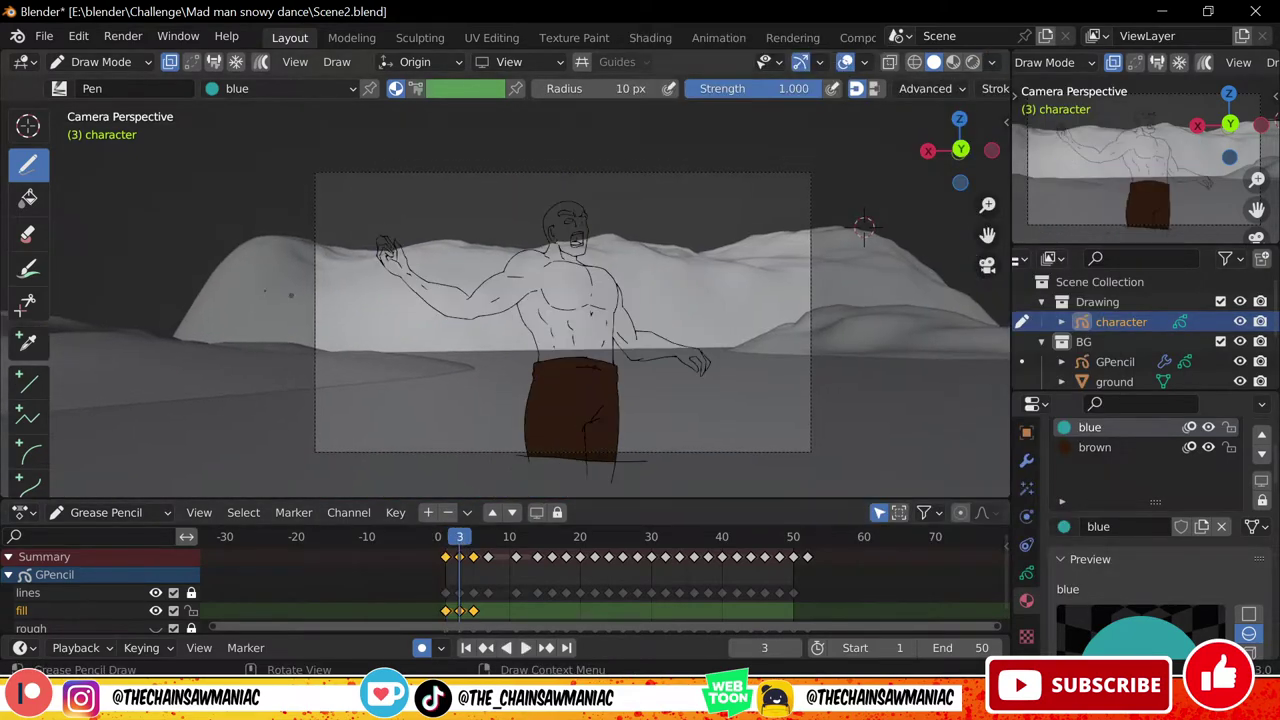
# Color the torso and the lowered arm at frame 3 with the blue material
pyautogui.scroll(3, 540, 300)
pyautogui.press('q')
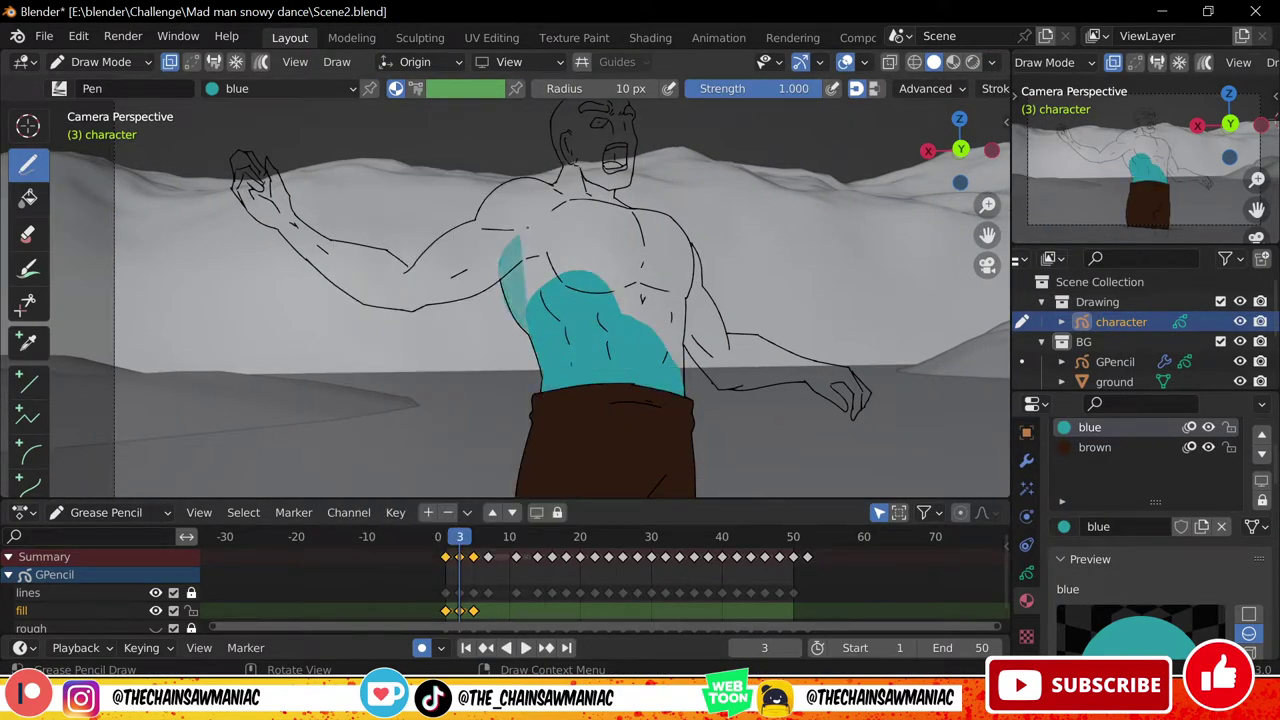
pyautogui.moveTo(527, 228); pyautogui.dragTo(604, 290)
pyautogui.moveTo(598, 262); pyautogui.dragTo(684, 385)
pyautogui.click(28, 198)
pyautogui.click(748, 362)
pyautogui.click(28, 165)
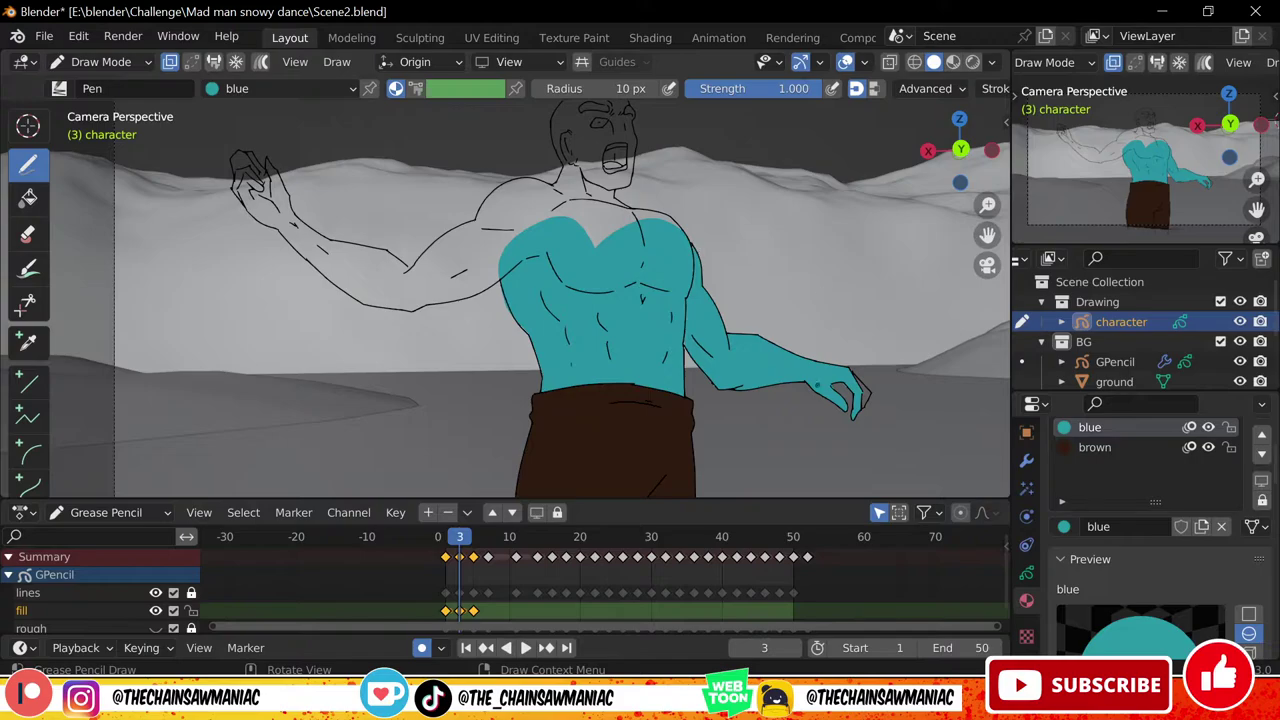
# Color the neck, head and raised arm at frame 3 with the blue material
pyautogui.moveTo(886, 402)
pyautogui.keyDown('shift'); pyautogui.mouseDown(button='middle')
pyautogui.moveTo(763, 289)
pyautogui.moveTo(763, 200)
pyautogui.mouseUp(button='middle'); pyautogui.keyUp('shift')
pyautogui.moveTo(860, 395); pyautogui.dragTo(848, 316)
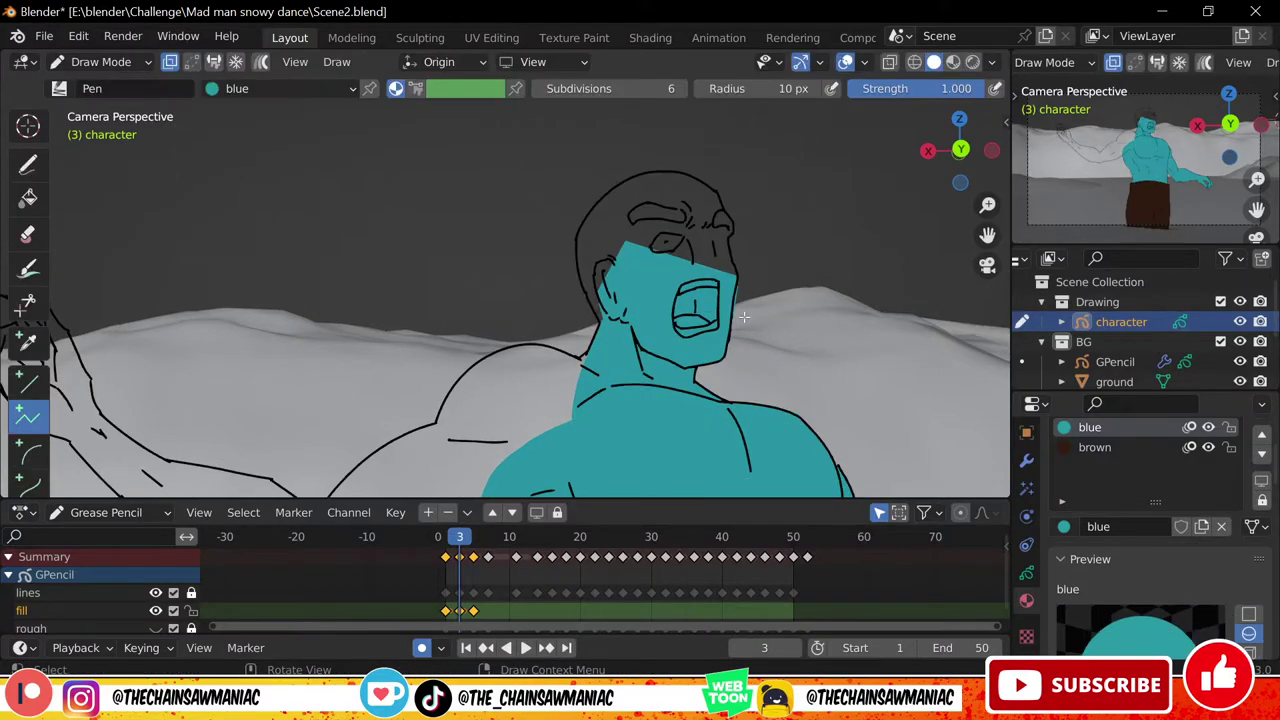
pyautogui.hotkey('shift', 'space')
pyautogui.press('d')
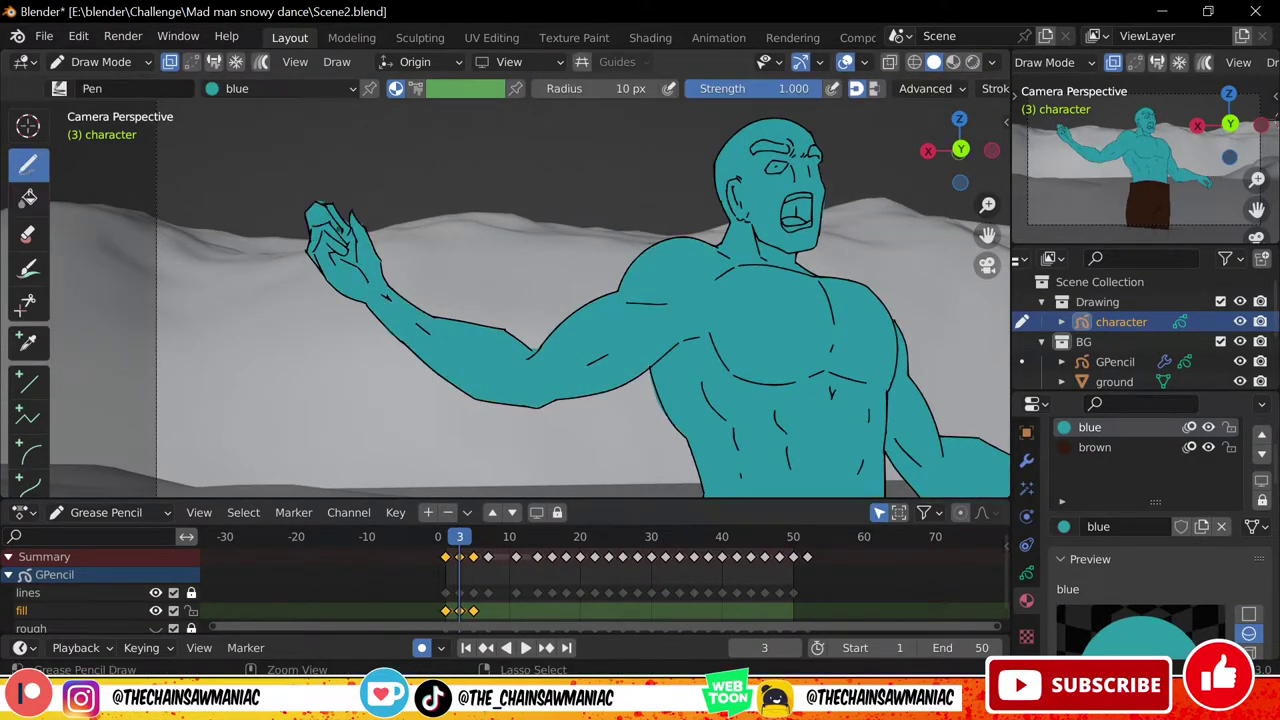
pyautogui.keyDown('ctrl'); pyautogui.moveTo(640, 290); pyautogui.dragTo(640, 390, button='middle'); pyautogui.keyUp('ctrl')
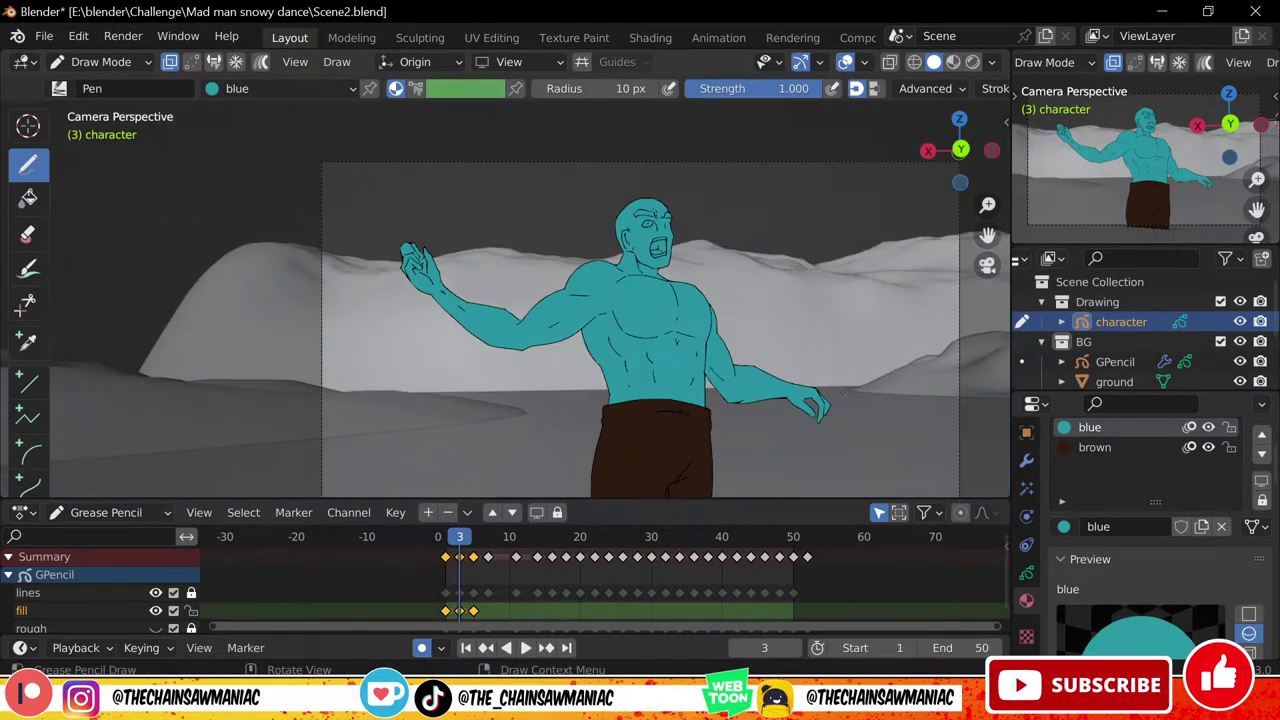
pyautogui.keyDown('shift'); pyautogui.moveTo(650, 330); pyautogui.dragTo(548, 275, button='middle'); pyautogui.keyUp('shift')
# Color the head, torso and upper arms at frame 5 with the blue material
pyautogui.moveTo(461, 538); pyautogui.dragTo(474, 538)
pyautogui.keyDown('shift'); pyautogui.moveTo(560, 320); pyautogui.dragTo(635, 312, button='middle'); pyautogui.keyUp('shift')
pyautogui.click(28, 198)
pyautogui.click(620, 250)
pyautogui.click(718, 265)
pyautogui.click(28, 164)
pyautogui.scroll(4, 610, 170)
pyautogui.keyDown('shift'); pyautogui.moveTo(610, 170); pyautogui.dragTo(425, 225, button='middle'); pyautogui.keyUp('shift')
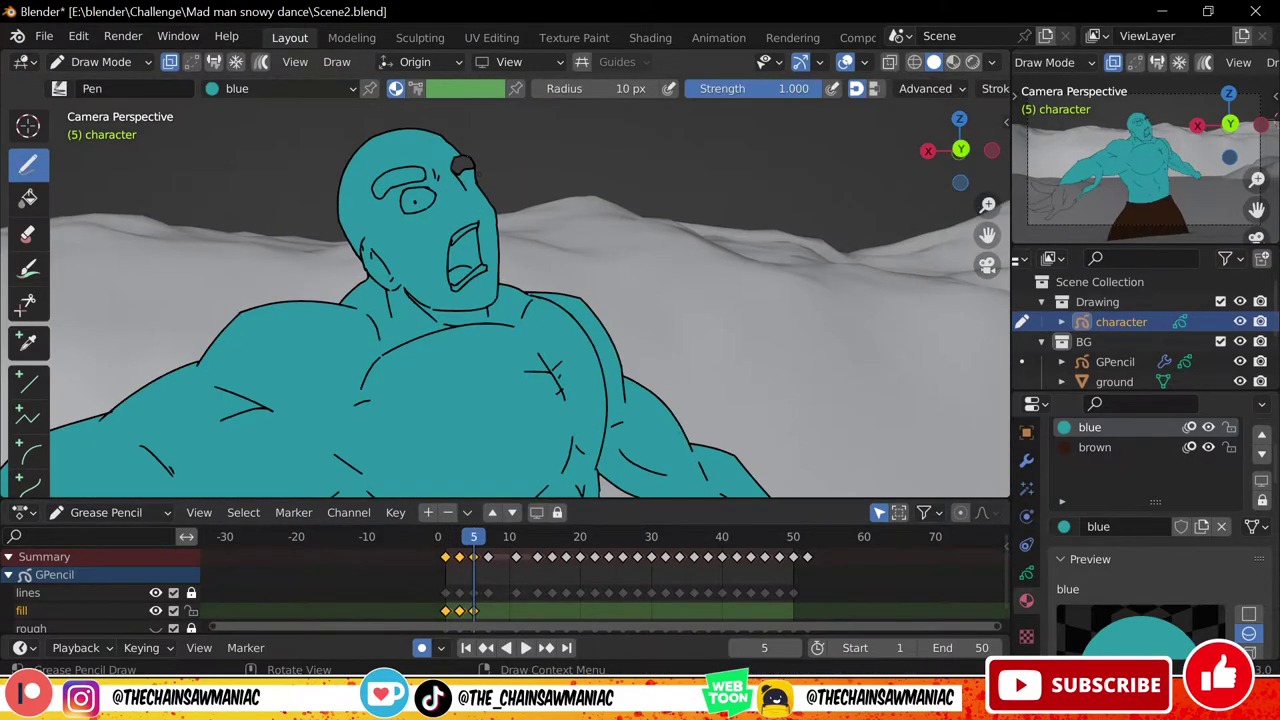
# Color the forearm, palm and fingers of the outstretched arm at frame 5 with the blue material
pyautogui.scroll(-4, 860, 450)
pyautogui.keyDown('shift'); pyautogui.moveTo(860, 450); pyautogui.dragTo(834, 266, button='middle'); pyautogui.keyUp('shift')
pyautogui.scroll(3, 265, 345)
pyautogui.moveTo(547, 314); pyautogui.dragTo(425, 375)
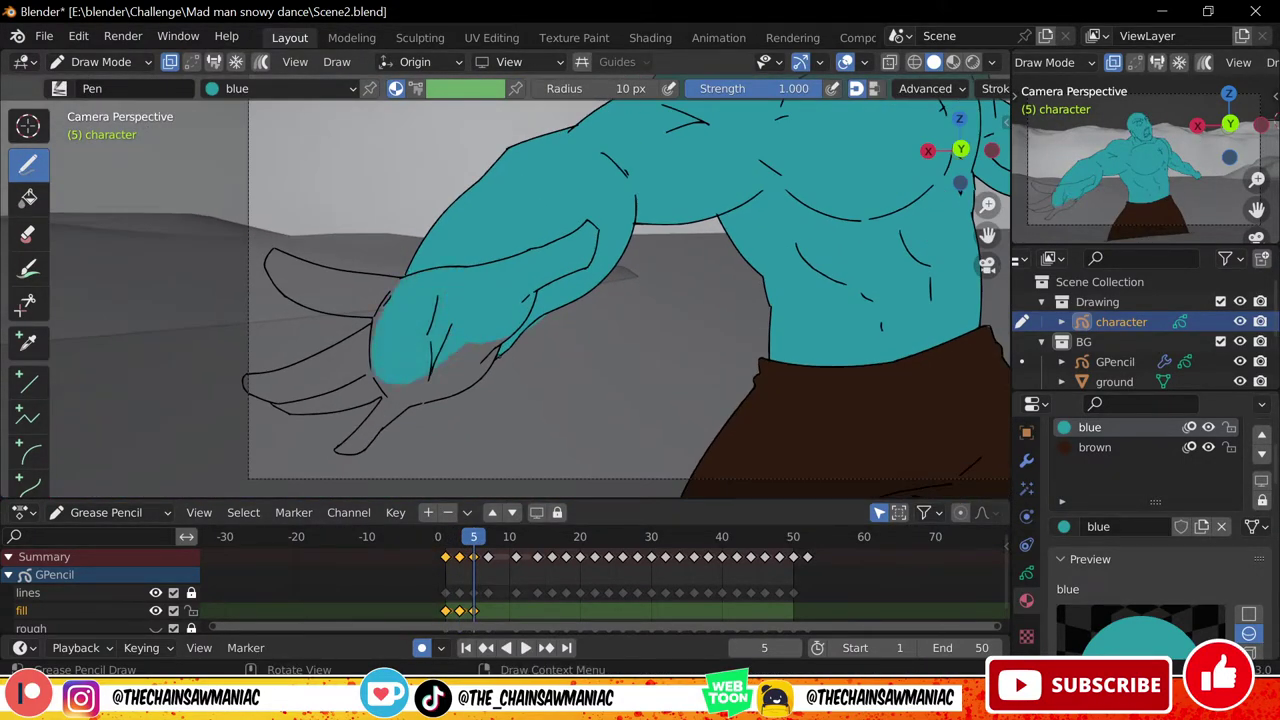
pyautogui.click(28, 198)
pyautogui.click(318, 282)
pyautogui.click(312, 370)
pyautogui.click(325, 399)
pyautogui.click(364, 430)
pyautogui.click(40, 172)
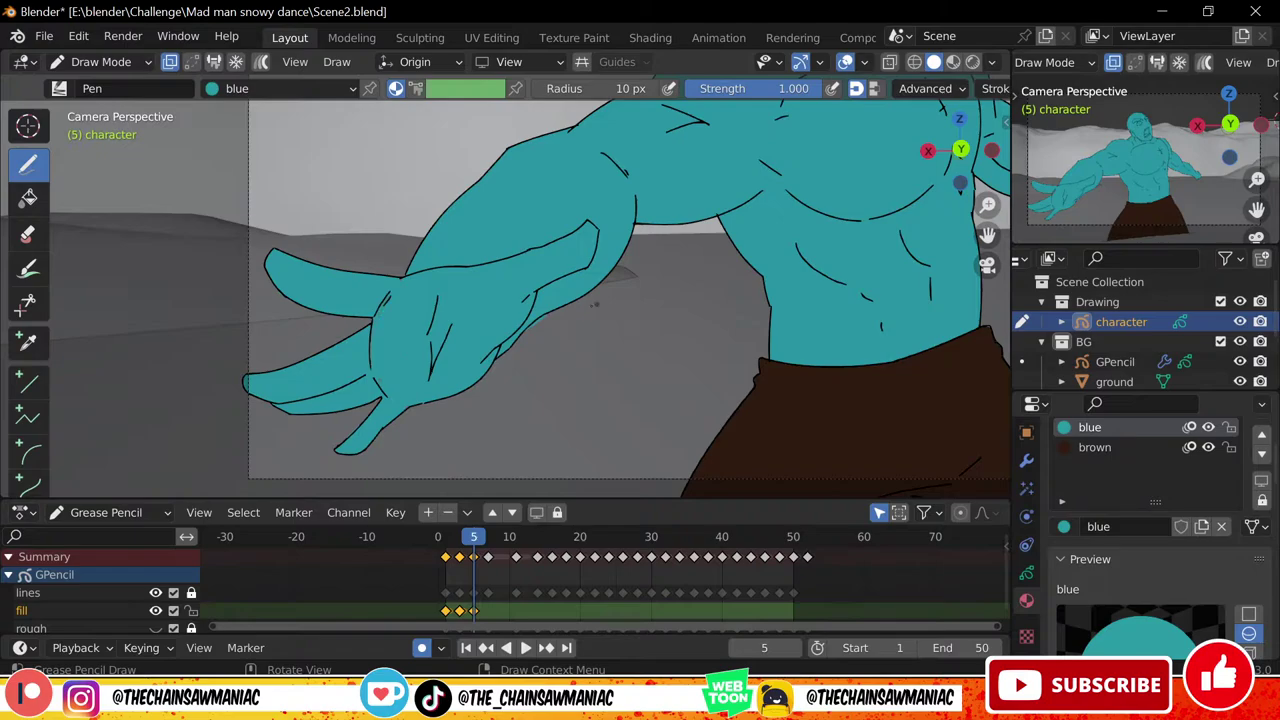
# Color the body, neck and head at frame 7 with the blue material
pyautogui.scroll(-4, 300, 375)
pyautogui.press('Right')
pyautogui.press('Right')
pyautogui.scroll(1, 440, 430)
pyautogui.click(28, 198)
pyautogui.click(605, 310)
pyautogui.click(28, 166)
pyautogui.scroll(3, 600, 170)
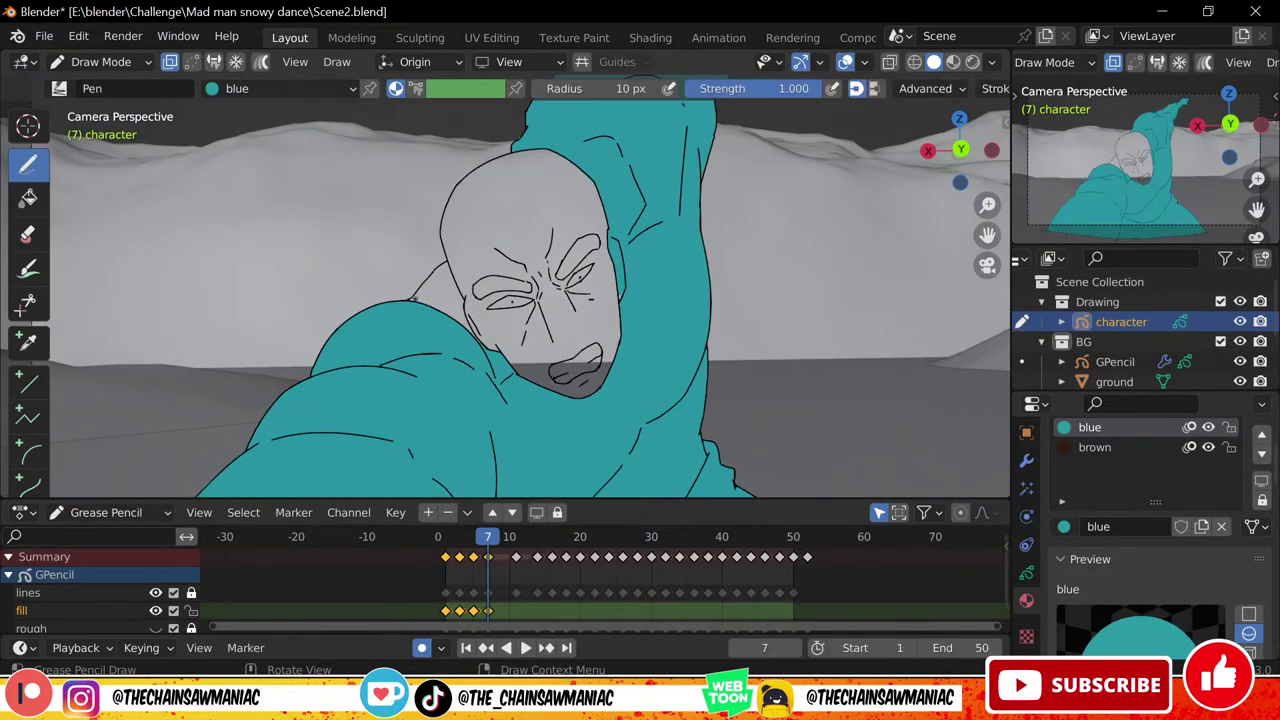
pyautogui.moveTo(413, 297); pyautogui.dragTo(420, 293)
pyautogui.click(28, 198)
pyautogui.click(500, 205)
pyautogui.click(28, 166)
pyautogui.scroll(-4, 480, 230)
# Choose the brown material, turn off drawing strokes on the back, and undo the trial stroke at frame 7
pyautogui.click(1095, 447)
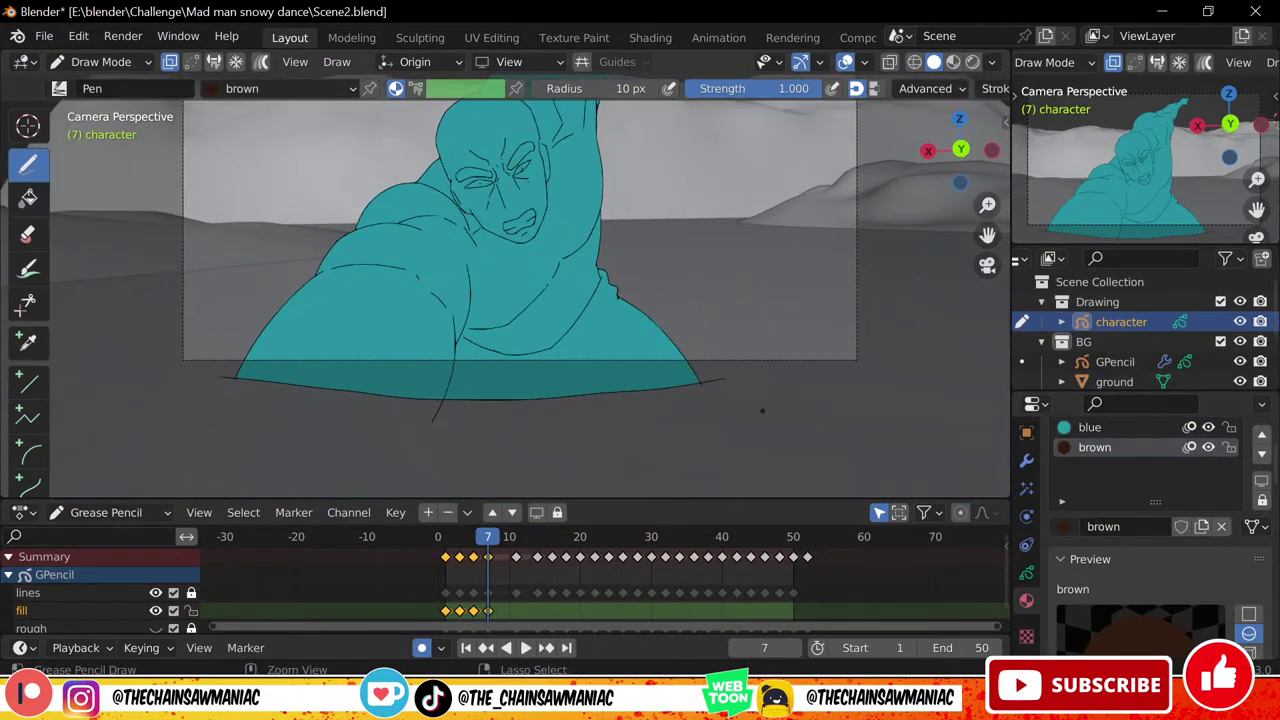
pyautogui.scroll(3, 520, 305)
pyautogui.moveTo(434, 374); pyautogui.dragTo(434, 366)
pyautogui.click(170, 62)
pyautogui.hotkey('ctrl', 'z')
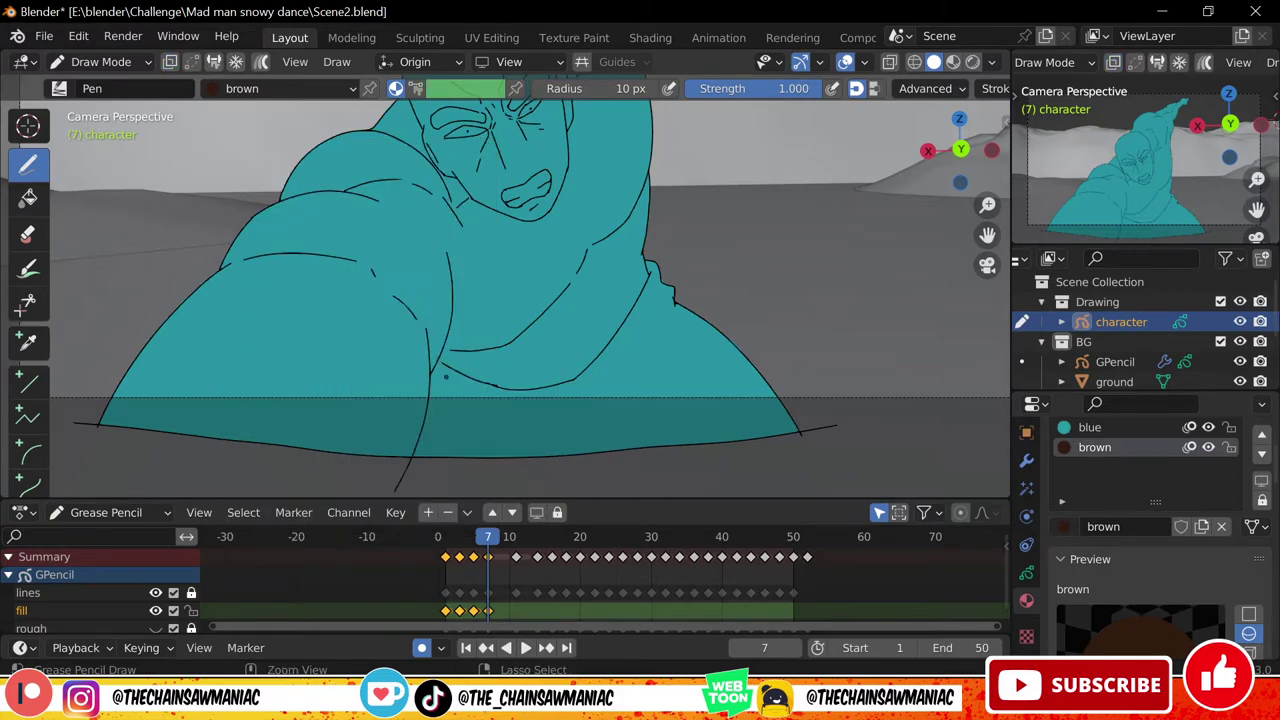
# Paint the trousers at frame 7 with the brown material, following the waistline, hip and thigh outlines
pyautogui.moveTo(511, 391); pyautogui.dragTo(440, 364)
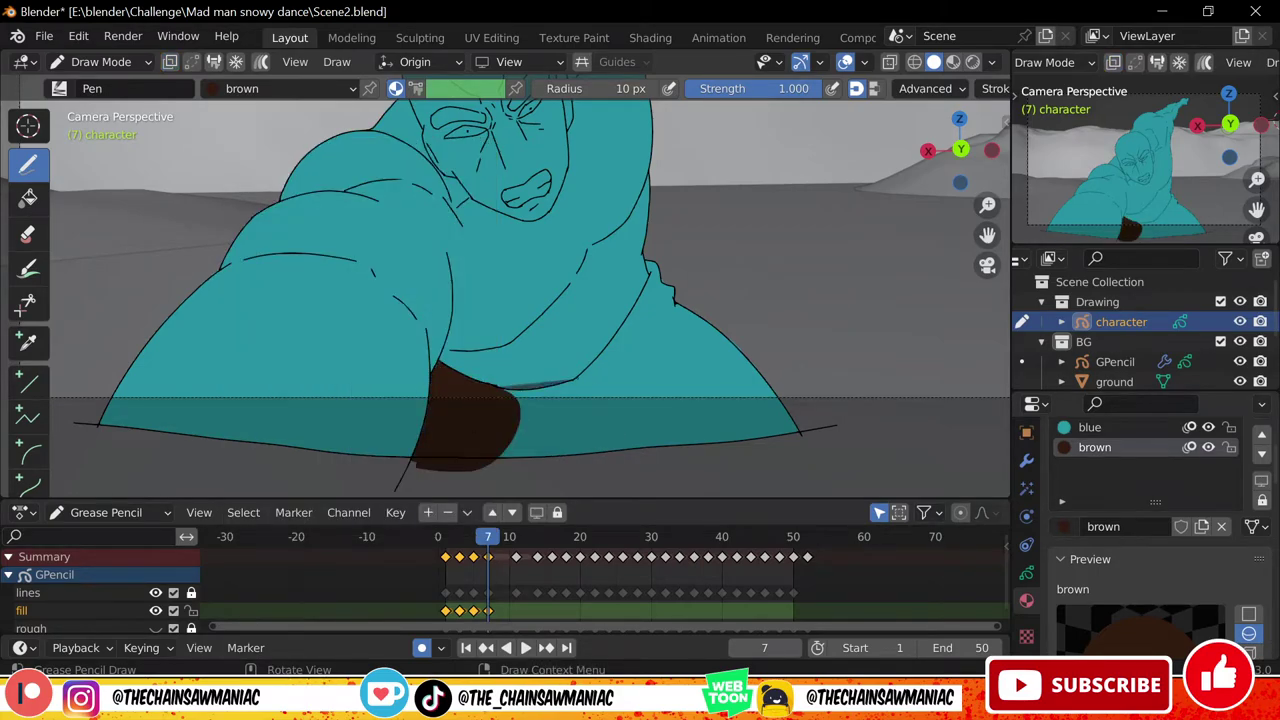
pyautogui.moveTo(578, 379); pyautogui.dragTo(500, 458)
pyautogui.moveTo(582, 384); pyautogui.dragTo(584, 454)
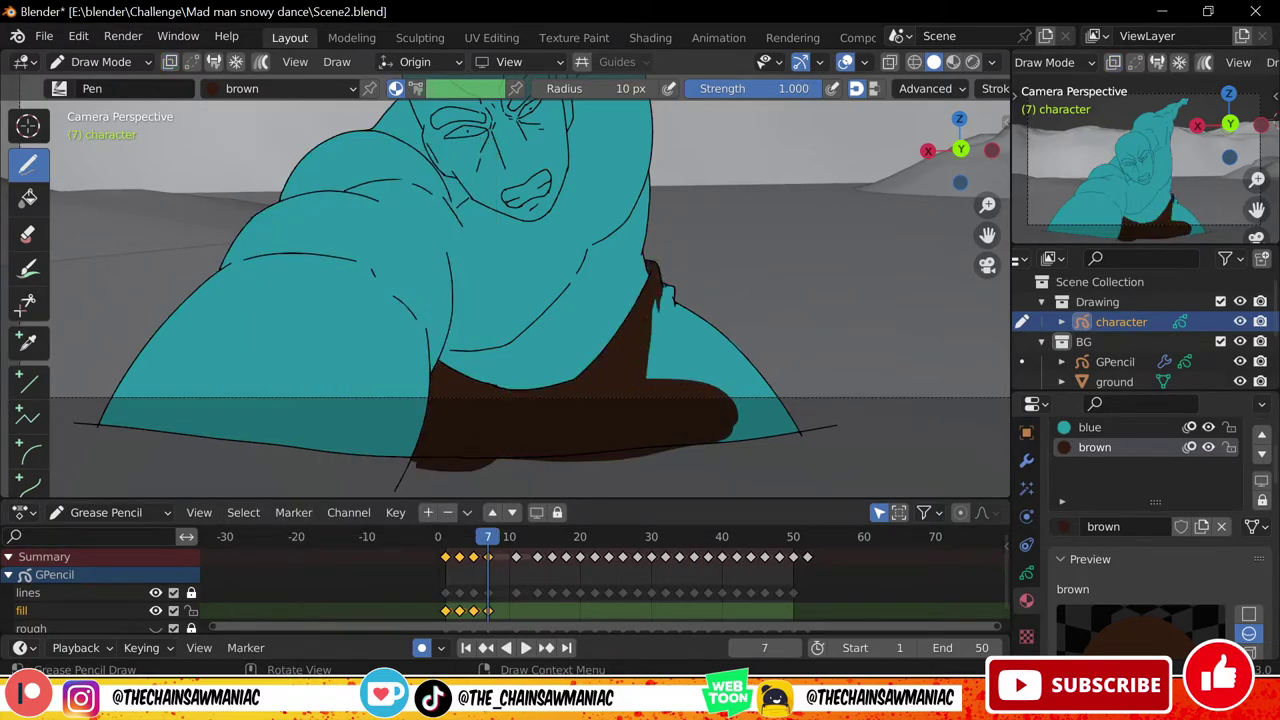
pyautogui.moveTo(690, 306); pyautogui.dragTo(800, 432)
pyautogui.scroll(1, 921, 359)
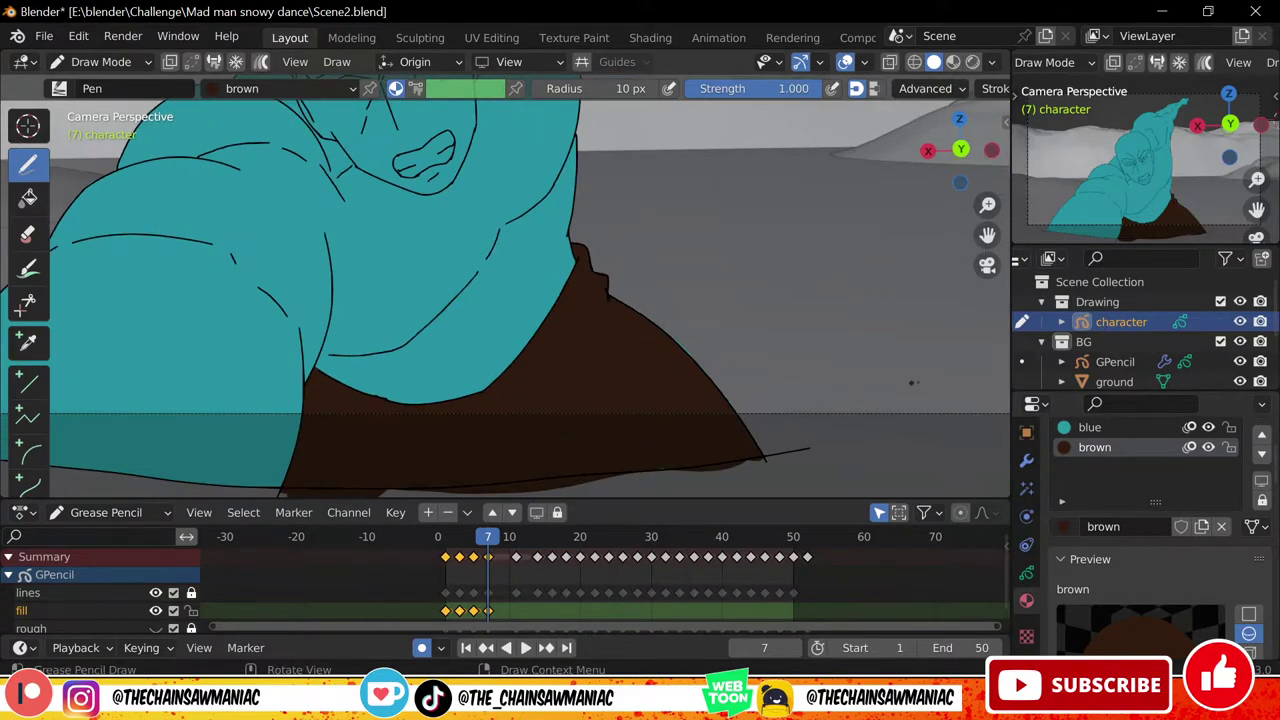
# Erase the brown along the outer edge of the thigh at frame 7 and repaint it up to the outline
pyautogui.click(28, 234)
pyautogui.moveTo(672, 350); pyautogui.dragTo(598, 271)
pyautogui.click(28, 165)
pyautogui.moveTo(640, 316); pyautogui.dragTo(676, 402)
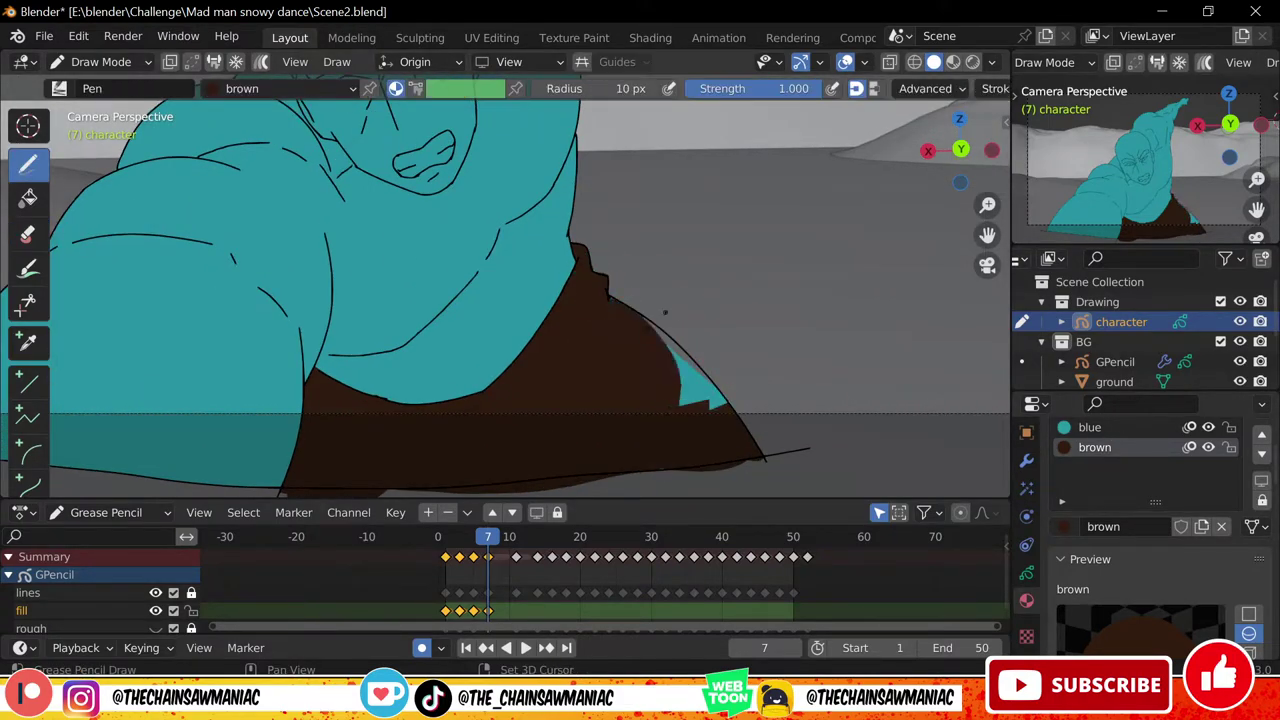
pyautogui.moveTo(720, 397); pyautogui.dragTo(840, 363, button='middle')
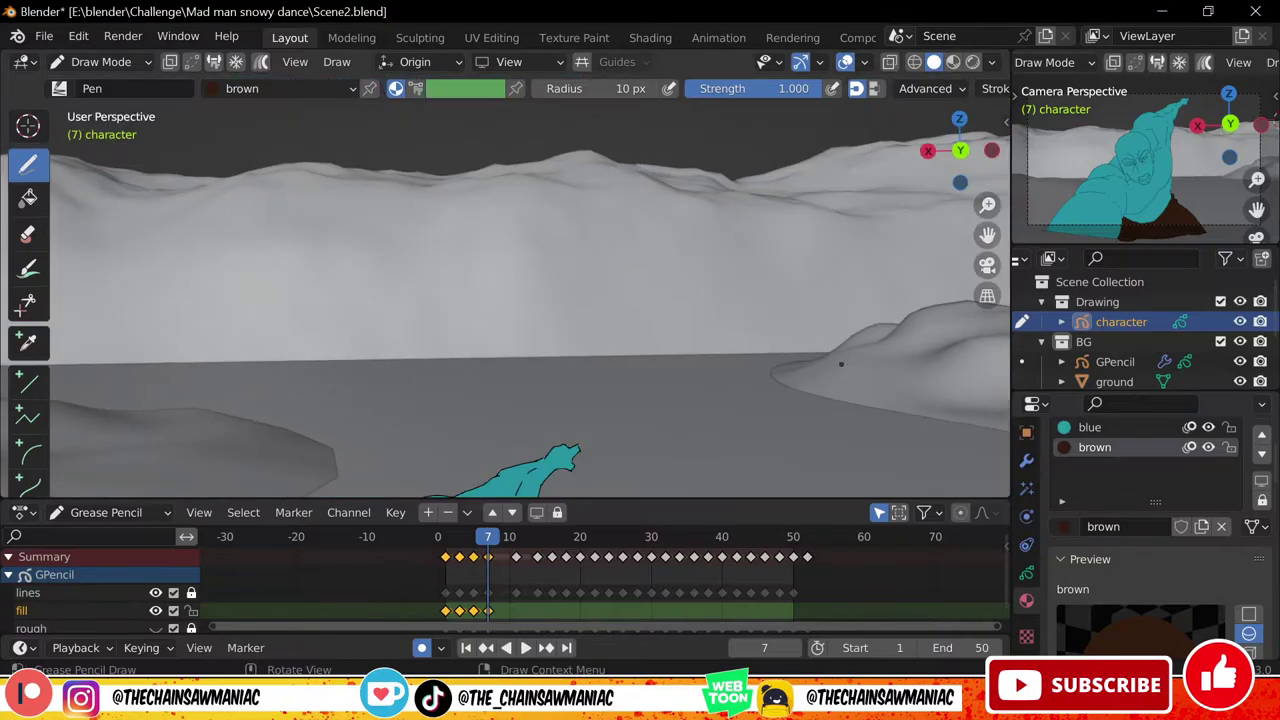
pyautogui.press('KP_0')
pyautogui.scroll(-3, 666, 383)
# Color the body, arms and head at frame 11 with the blue material
pyautogui.click(1090, 427)
pyautogui.keyDown('shift'); pyautogui.moveTo(666, 383); pyautogui.dragTo(680, 360, button='middle'); pyautogui.keyUp('shift')
pyautogui.moveTo(488, 537); pyautogui.dragTo(516, 537)
pyautogui.keyDown('shift'); pyautogui.moveTo(624, 384); pyautogui.dragTo(717, 343, button='middle'); pyautogui.keyUp('shift')
pyautogui.click(28, 199)
pyautogui.click(620, 280)
pyautogui.click(28, 165)
pyautogui.keyDown('ctrl'); pyautogui.moveTo(560, 300); pyautogui.dragTo(560, 220, button='middle'); pyautogui.keyUp('ctrl')
pyautogui.moveTo(388, 212); pyautogui.dragTo(414, 228)
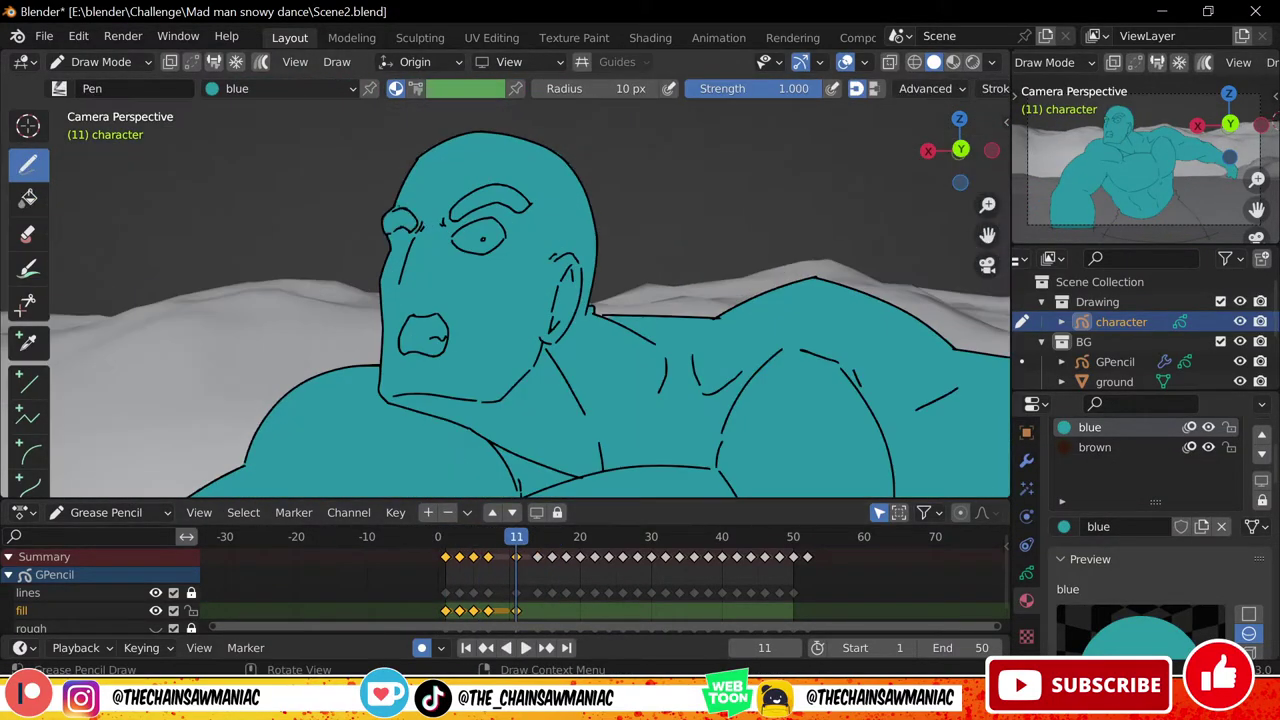
# Fill the trousers at frame 11 with the brown material
pyautogui.keyDown('ctrl'); pyautogui.moveTo(560, 254); pyautogui.dragTo(560, 370, button='middle'); pyautogui.keyUp('ctrl')
pyautogui.click(28, 199)
pyautogui.click(1094, 447)
pyautogui.click(530, 393)
# Color the trousers at frame 14 with the brown material
pyautogui.moveTo(516, 537); pyautogui.dragTo(540, 537)
pyautogui.click(502, 365)
pyautogui.click(28, 165)
pyautogui.moveTo(448, 411); pyautogui.dragTo(558, 395)
pyautogui.click(28, 199)
pyautogui.click(502, 365)
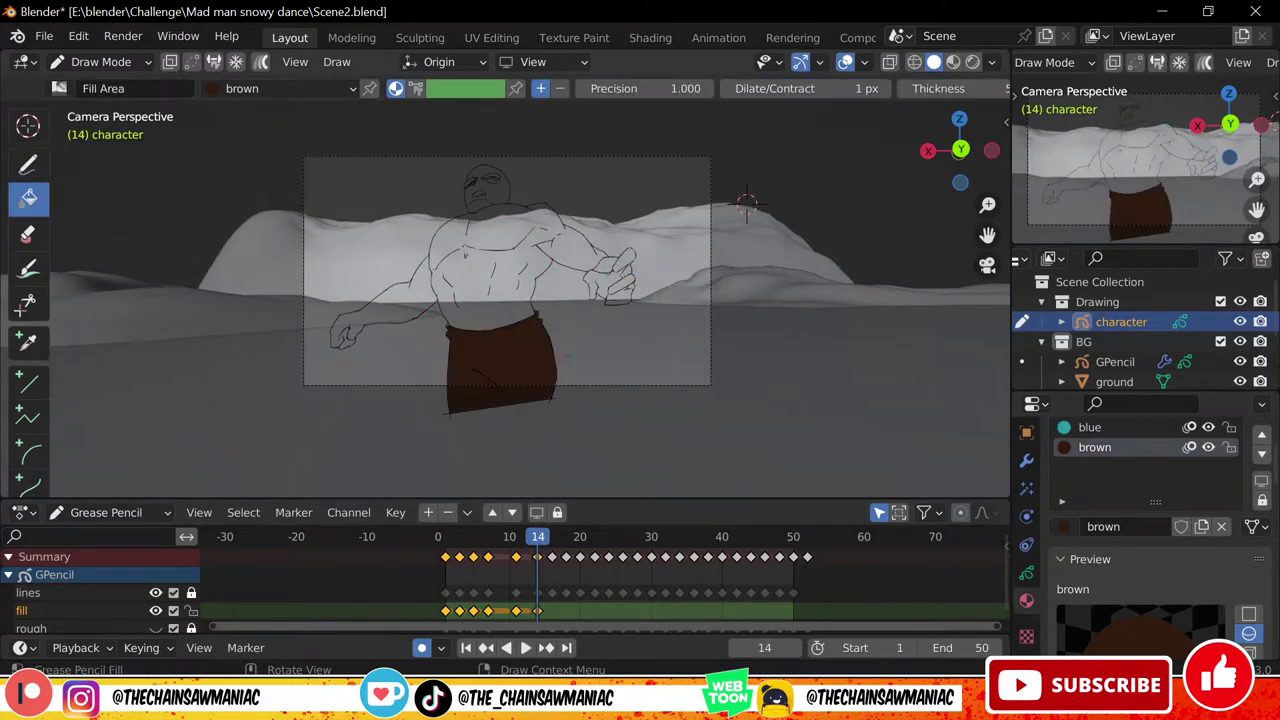
# Color the torso, arms and hands at frame 14 with the blue material
pyautogui.keyDown('ctrl'); pyautogui.moveTo(505, 370); pyautogui.dragTo(505, 310, button='middle'); pyautogui.keyUp('ctrl')
pyautogui.click(1090, 427)
pyautogui.click(470, 290)
pyautogui.click(704, 292)
pyautogui.click(700, 313)
pyautogui.click(28, 165)
pyautogui.keyDown('shift'); pyautogui.moveTo(771, 206); pyautogui.dragTo(756, 186, button='middle'); pyautogui.keyUp('shift')
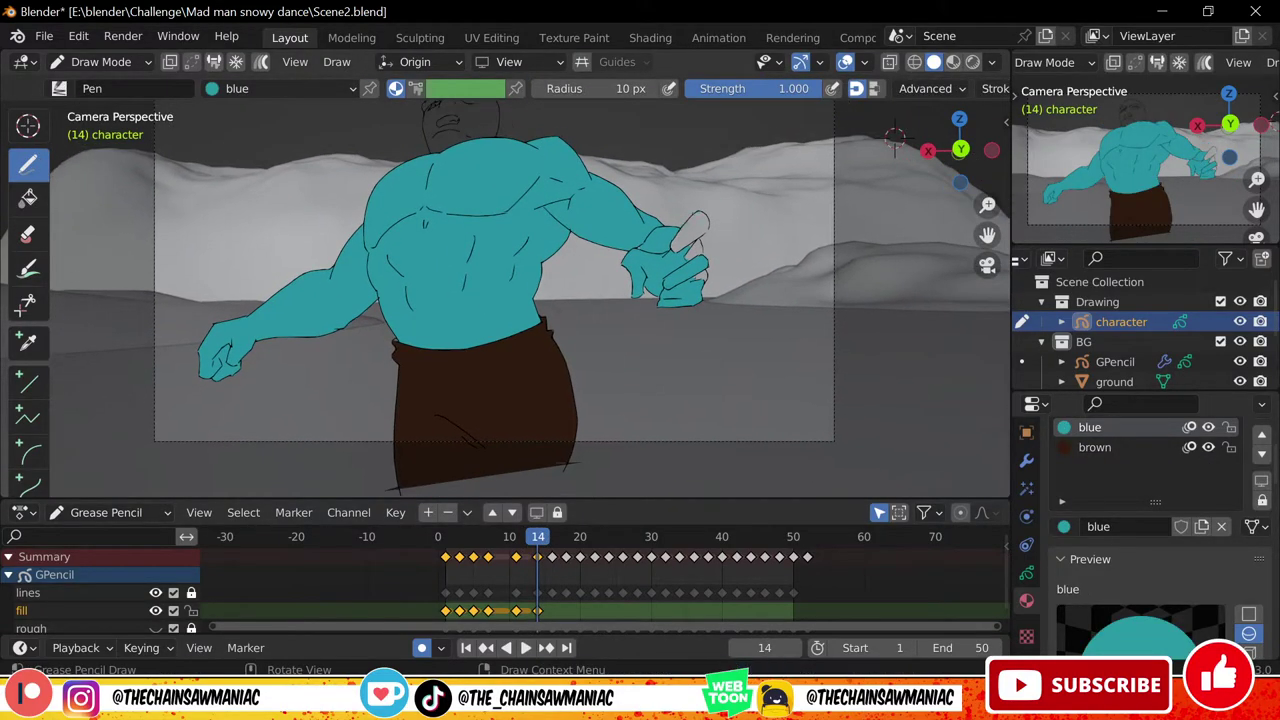
pyautogui.scroll(3, 480, 300)
pyautogui.click(1108, 450)
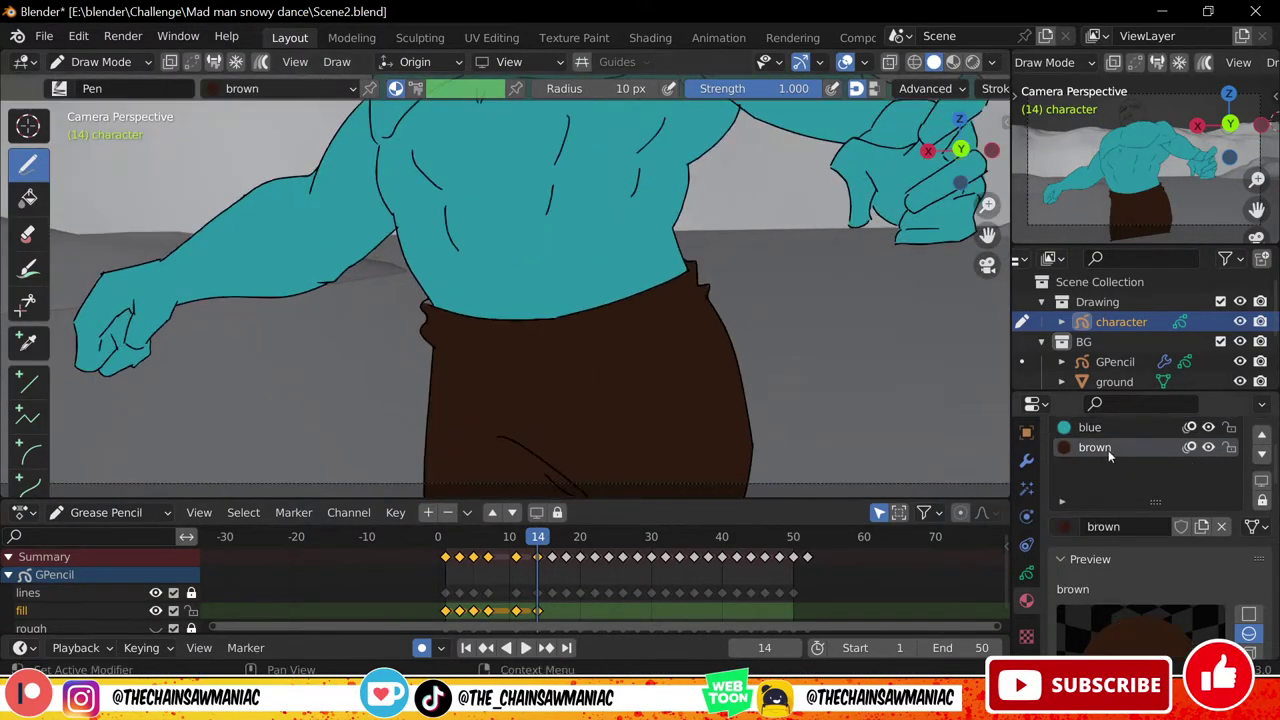
pyautogui.keyDown('ctrl'); pyautogui.moveTo(767, 239); pyautogui.dragTo(767, 285, button='middle'); pyautogui.keyUp('ctrl')
# Paint the whole head at frame 14 with the blue material, from the shoulders up to the skull outline
pyautogui.click(1090, 427)
pyautogui.moveTo(520, 165)
pyautogui.keyDown('shift'); pyautogui.mouseDown(button='middle')
pyautogui.moveTo(514, 271)
pyautogui.moveTo(465, 385)
pyautogui.mouseUp(button='middle'); pyautogui.keyUp('shift')
pyautogui.keyDown('ctrl'); pyautogui.moveTo(470, 385); pyautogui.dragTo(470, 290, button='middle'); pyautogui.keyUp('ctrl')
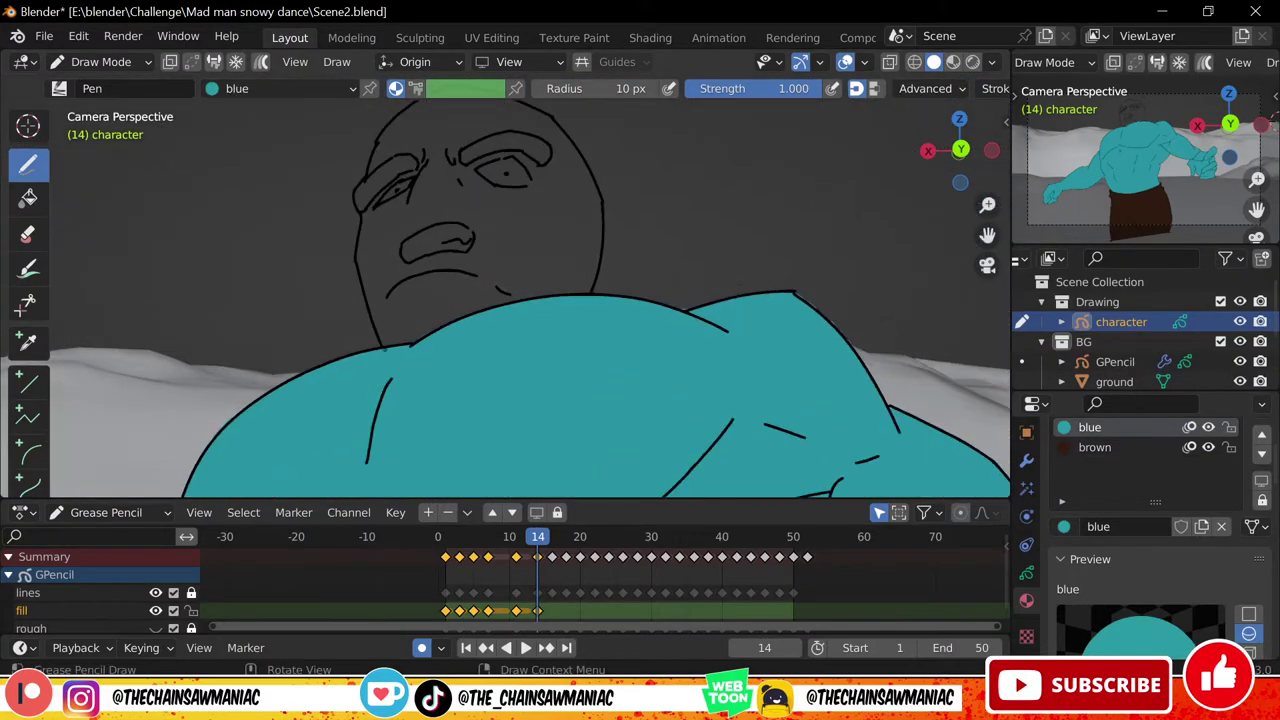
pyautogui.moveTo(385, 346)
pyautogui.mouseDown()
pyautogui.moveTo(478, 172)
pyautogui.moveTo(590, 294)
pyautogui.mouseUp()
pyautogui.keyDown('shift'); pyautogui.moveTo(528, 190); pyautogui.dragTo(504, 288, button='middle'); pyautogui.keyUp('shift')
pyautogui.moveTo(346, 272); pyautogui.dragTo(510, 287)
pyautogui.keyDown('shift'); pyautogui.moveTo(400, 211); pyautogui.dragTo(504, 200); pyautogui.keyUp('shift')
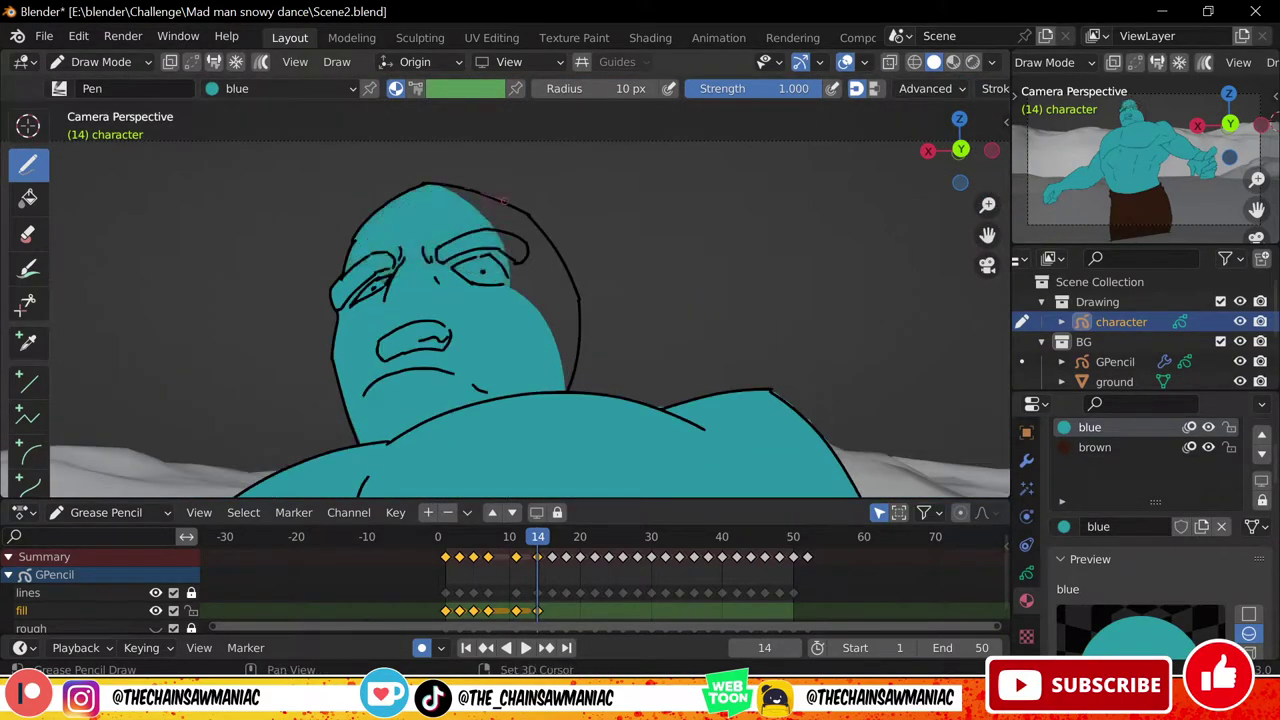
pyautogui.moveTo(568, 351); pyautogui.dragTo(567, 388)
pyautogui.keyDown('ctrl'); pyautogui.moveTo(570, 300); pyautogui.dragTo(570, 400, button='middle'); pyautogui.keyUp('ctrl')
# Color the torso, arms, neck and head at frame 16 with the blue material
pyautogui.press('Right')
pyautogui.press('Right')
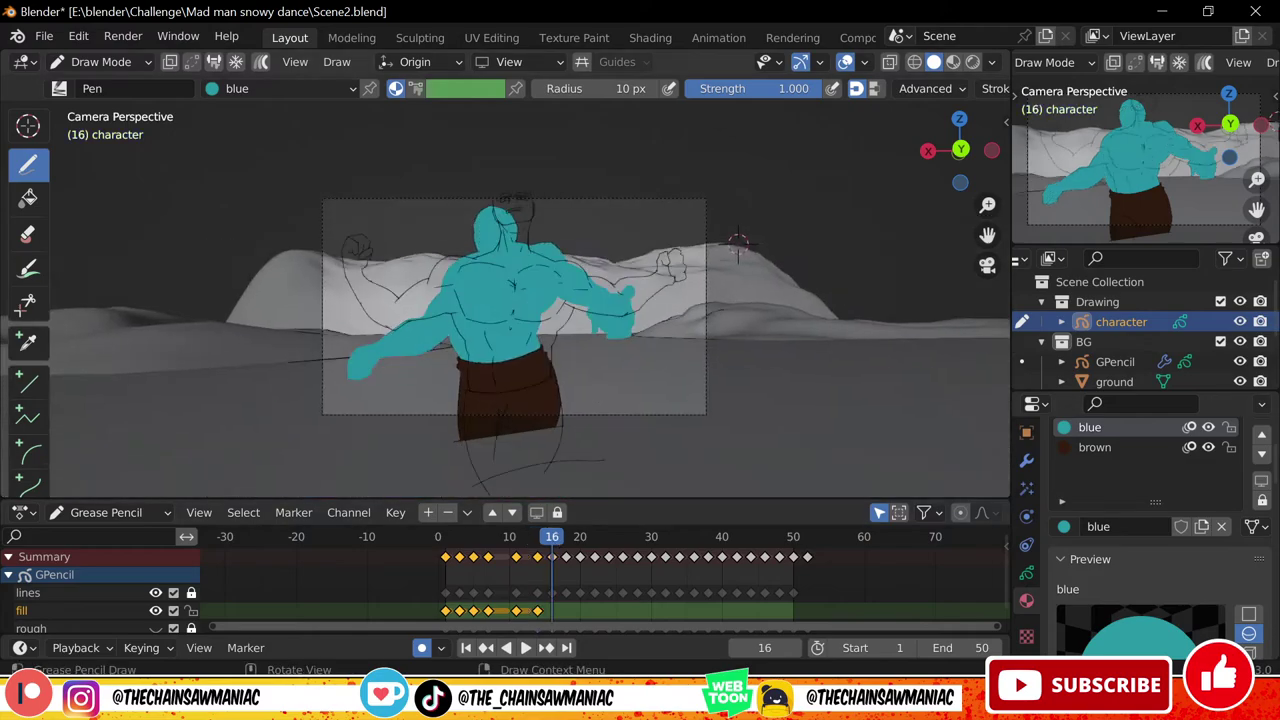
pyautogui.click(28, 199)
pyautogui.click(514, 290)
pyautogui.click(28, 165)
pyautogui.moveTo(328, 170); pyautogui.dragTo(464, 168)
pyautogui.moveTo(520, 200)
pyautogui.keyDown('ctrl'); pyautogui.mouseDown(button='middle')
pyautogui.moveTo(520, 290)
pyautogui.moveTo(481, 296)
pyautogui.mouseUp(button='middle'); pyautogui.keyUp('ctrl')
pyautogui.click(28, 199)
pyautogui.click(470, 350)
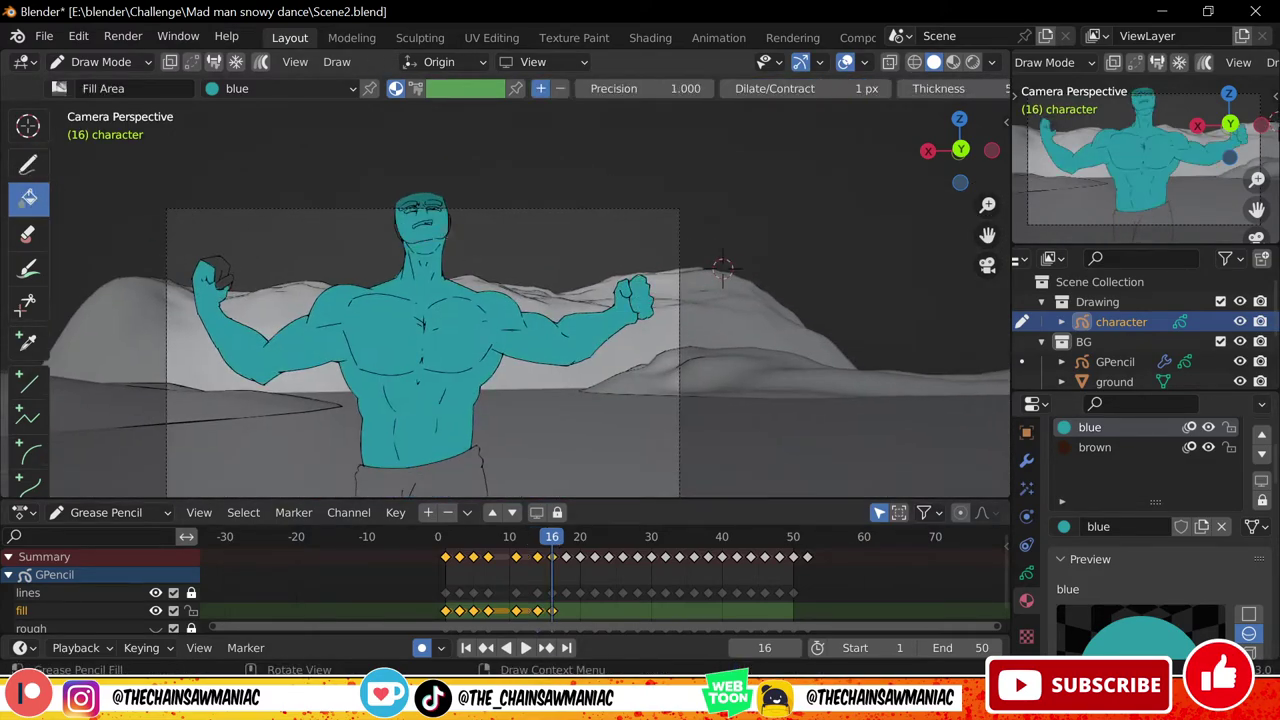
# Paint the uncolored fingers of the raised fist at frame 16 with the blue material
pyautogui.click(34, 168)
pyautogui.keyDown('ctrl'); pyautogui.moveTo(450, 214); pyautogui.dragTo(450, 120, button='middle'); pyautogui.keyUp('ctrl')
pyautogui.keyDown('ctrl'); pyautogui.moveTo(505, 230); pyautogui.dragTo(505, 320, button='middle'); pyautogui.keyUp('ctrl')
pyautogui.keyDown('shift'); pyautogui.moveTo(405, 320); pyautogui.dragTo(675, 208, button='middle'); pyautogui.keyUp('shift')
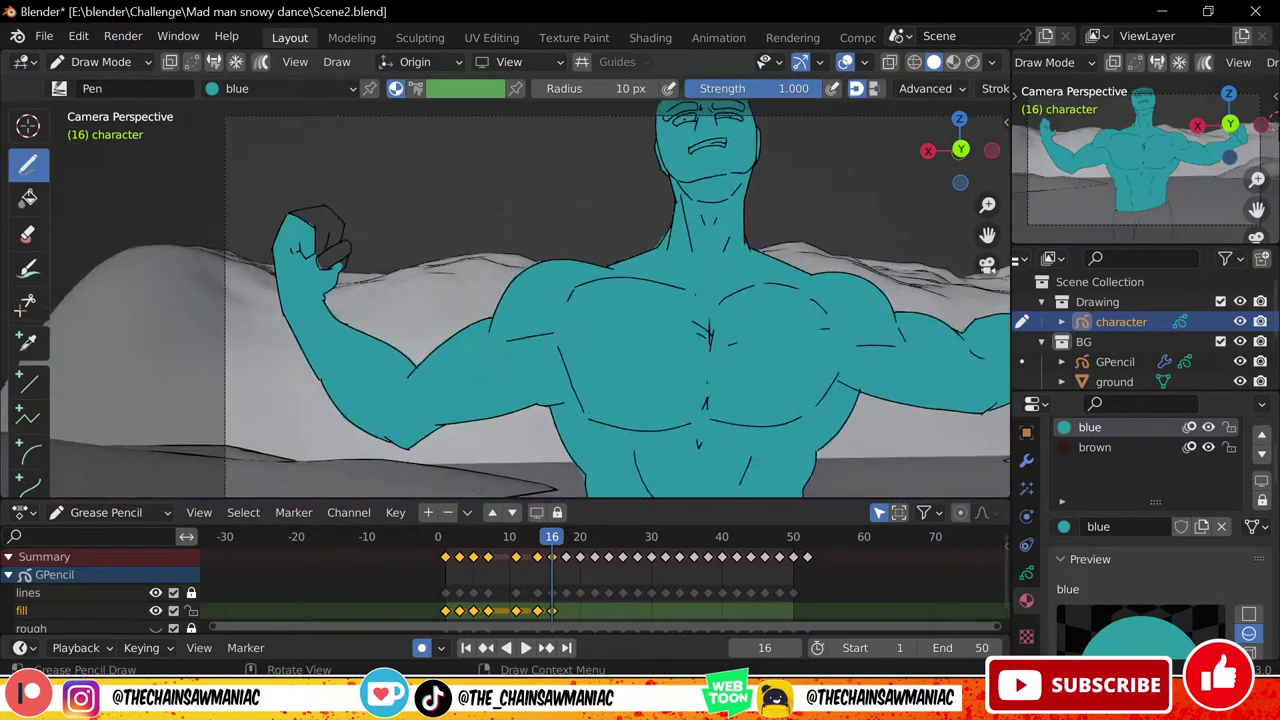
pyautogui.keyDown('ctrl'); pyautogui.moveTo(411, 246); pyautogui.dragTo(411, 150, button='middle'); pyautogui.keyUp('ctrl')
pyautogui.moveTo(176, 205)
pyautogui.mouseDown()
pyautogui.moveTo(256, 191)
pyautogui.moveTo(242, 308)
pyautogui.mouseUp()
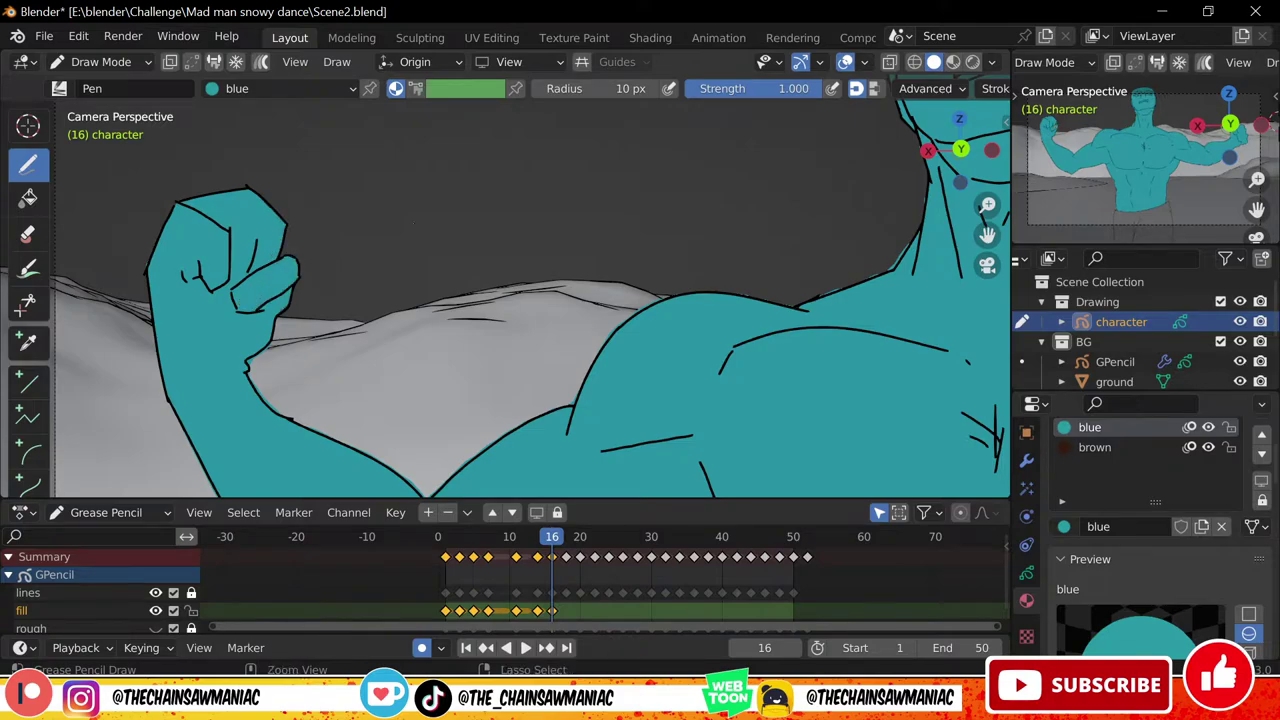
# Fill the trousers at frames 16 and 18 with the brown material
pyautogui.keyDown('ctrl'); pyautogui.moveTo(413, 222); pyautogui.dragTo(413, 330, button='middle'); pyautogui.keyUp('ctrl')
pyautogui.keyDown('shift'); pyautogui.moveTo(620, 400); pyautogui.dragTo(467, 217, button='middle'); pyautogui.keyUp('shift')
pyautogui.click(1100, 449)
pyautogui.click(28, 199)
pyautogui.click(480, 440)
pyautogui.press('Right')
pyautogui.press('Right')
pyautogui.click(490, 430)
# Color the torso, arms and clenched fist at frame 18 with the blue material
pyautogui.click(1077, 427)
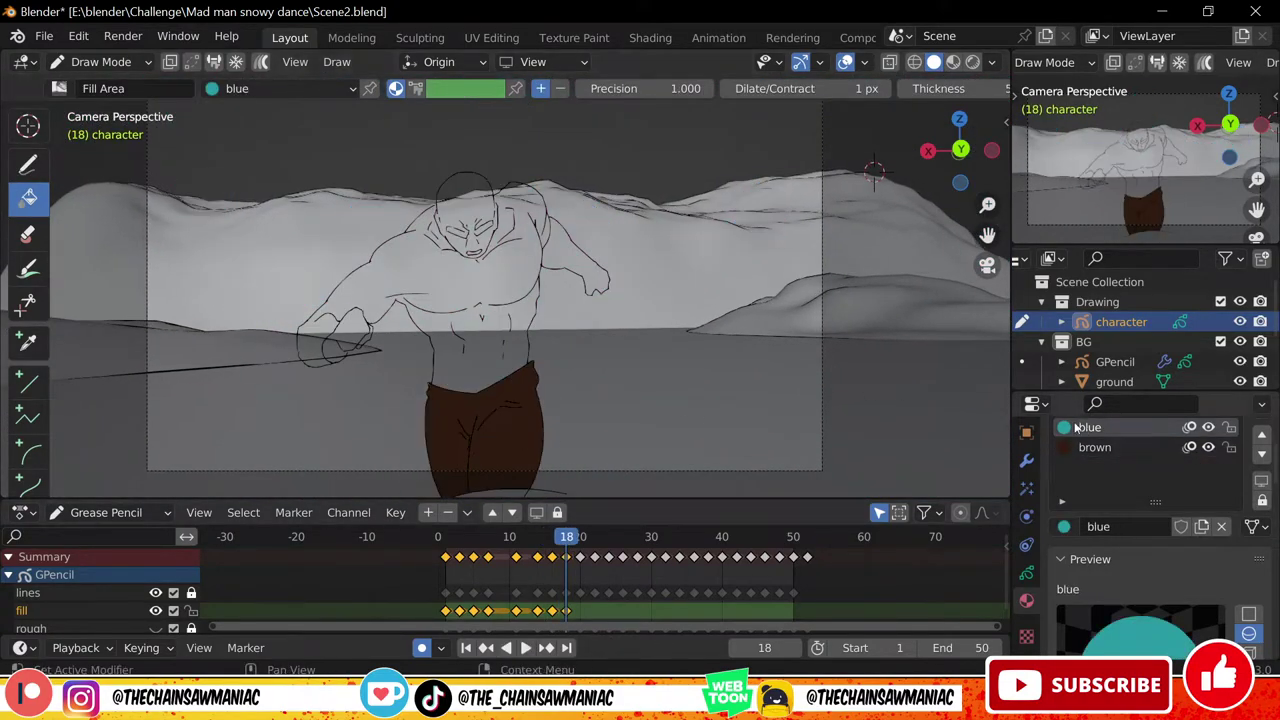
pyautogui.click(465, 285)
pyautogui.scroll(3, 335, 331)
pyautogui.click(348, 340)
pyautogui.click(28, 166)
pyautogui.moveTo(388, 324); pyautogui.dragTo(344, 376)
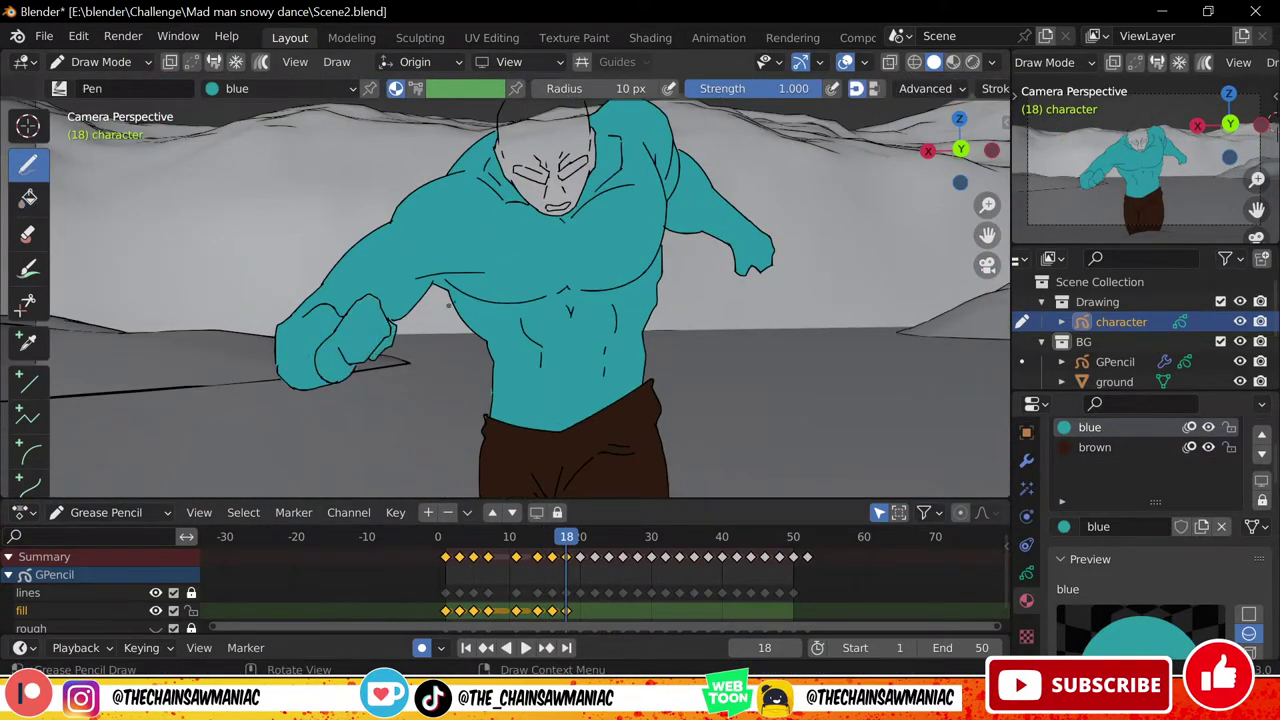
# Paint the face and head at frame 18 with the blue material
pyautogui.keyDown('shift'); pyautogui.moveTo(449, 306); pyautogui.dragTo(398, 424, button='middle'); pyautogui.keyUp('shift')
pyautogui.moveTo(538, 242); pyautogui.dragTo(452, 248)
pyautogui.moveTo(452, 247); pyautogui.dragTo(465, 209)
# Play the animation from the start to check the colored frames, and stop at frame 20
pyautogui.scroll(-4, 534, 257)
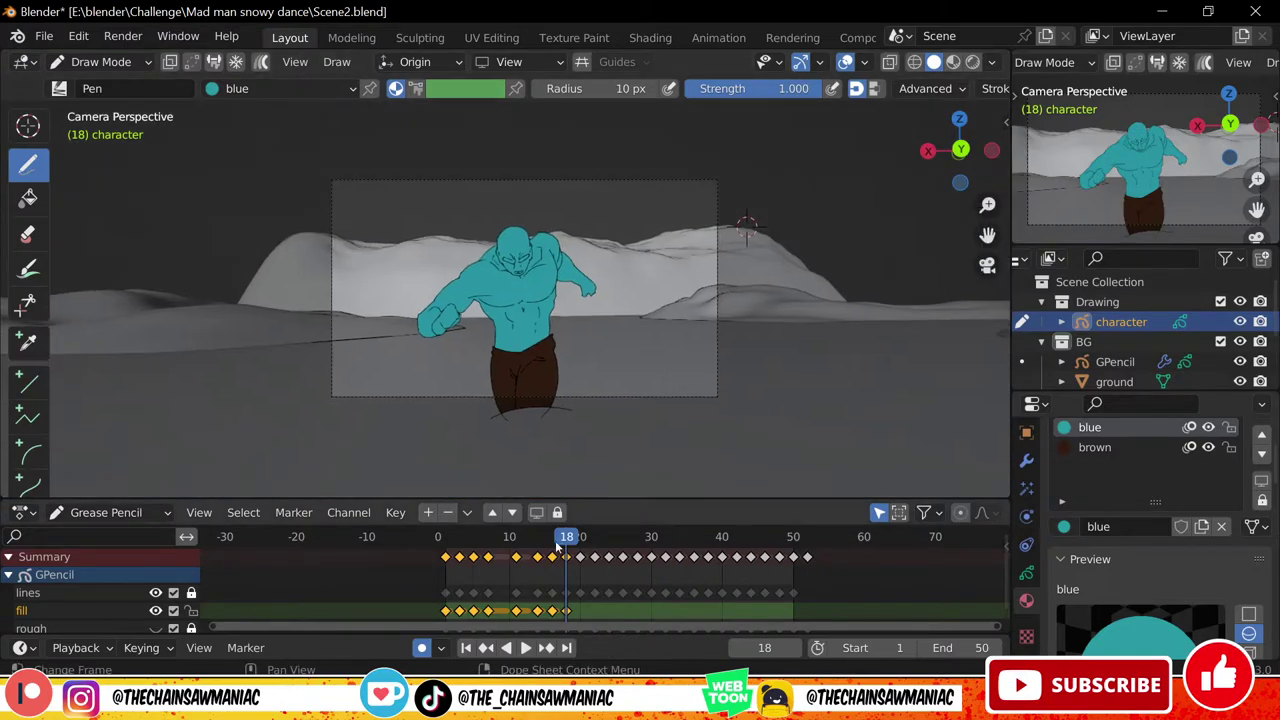
pyautogui.press('space')
pyautogui.click(444, 540)
pyautogui.press('space')
pyautogui.press('Left')
pyautogui.scroll(4, 745, 225)
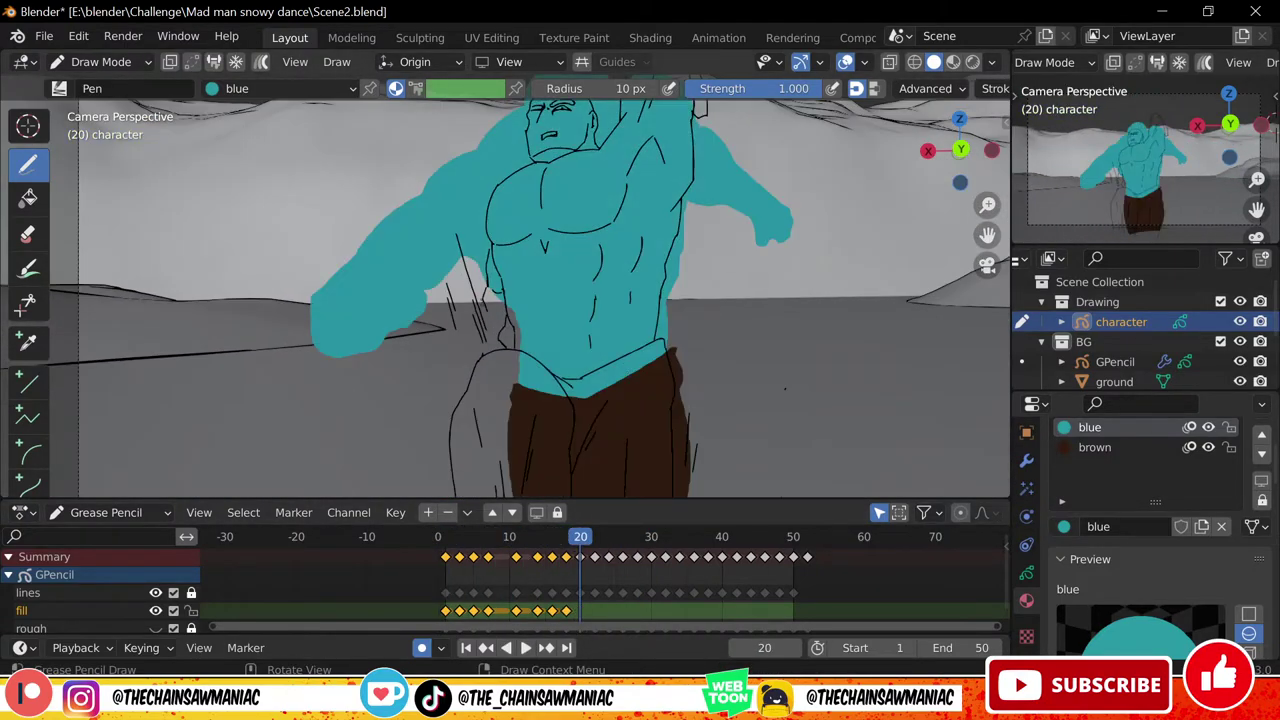
# Color the lowered arm and upper body at frame 20 with the blue material
pyautogui.hotkey('ctrl', 'z')
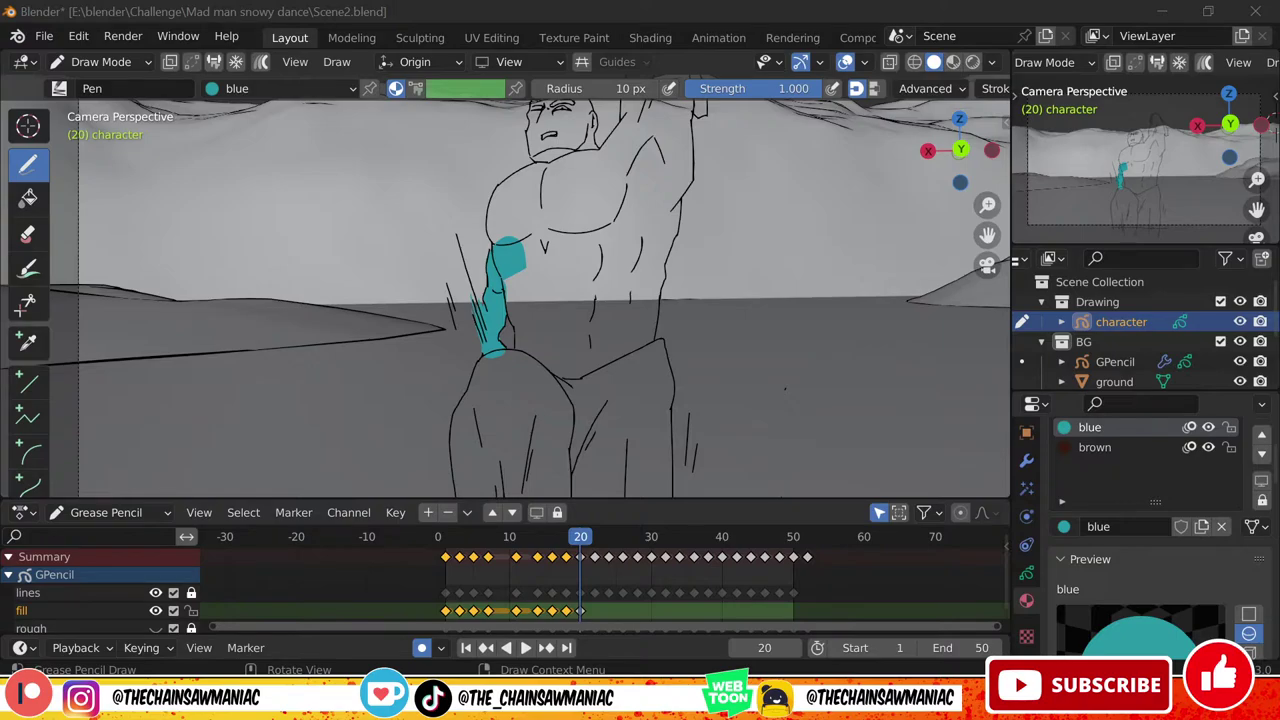
pyautogui.keyDown('shift'); pyautogui.moveTo(560, 240); pyautogui.dragTo(603, 302, button='middle'); pyautogui.keyUp('shift')
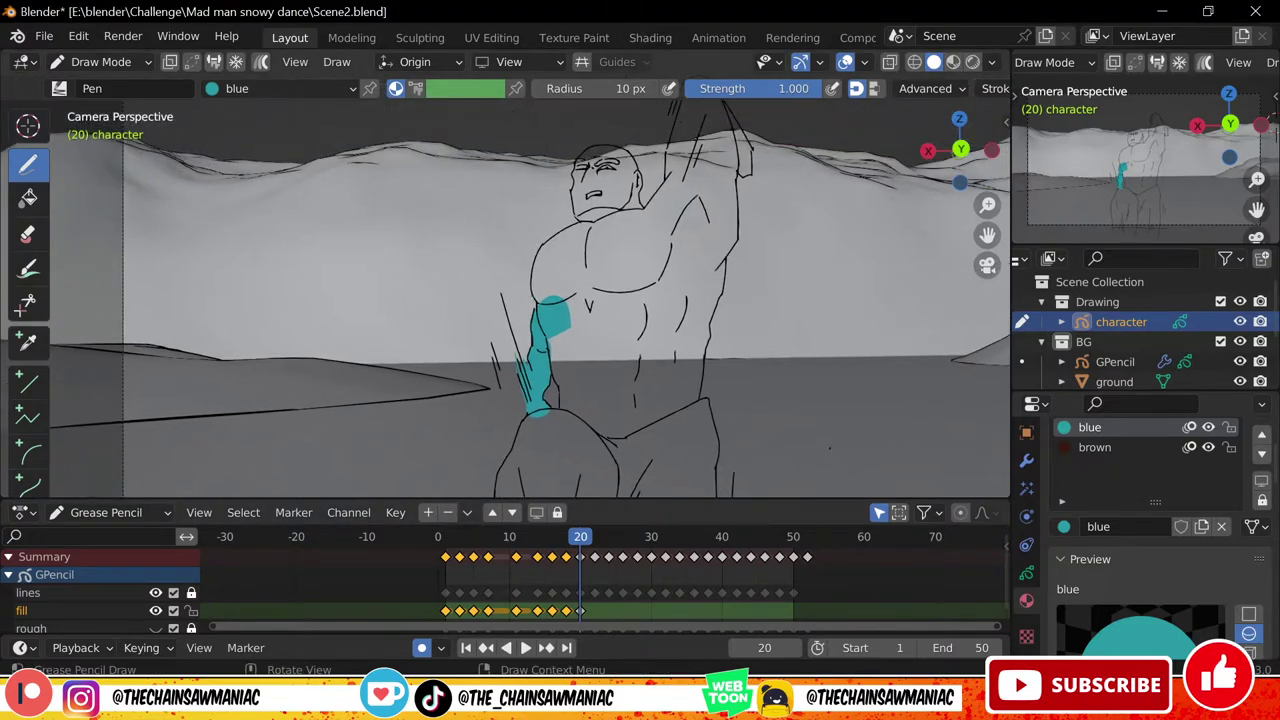
pyautogui.moveTo(533, 335); pyautogui.dragTo(618, 300)
pyautogui.hotkey('ctrl', 'z')
pyautogui.scroll(2, 560, 200)
pyautogui.moveTo(517, 362); pyautogui.dragTo(565, 405)
pyautogui.keyDown('shift'); pyautogui.moveTo(565, 300); pyautogui.dragTo(547, 430, button='middle'); pyautogui.keyUp('shift')
pyautogui.moveTo(561, 350)
pyautogui.mouseDown()
pyautogui.moveTo(555, 257)
pyautogui.moveTo(635, 374)
pyautogui.mouseUp()
pyautogui.moveTo(604, 235); pyautogui.dragTo(657, 309)
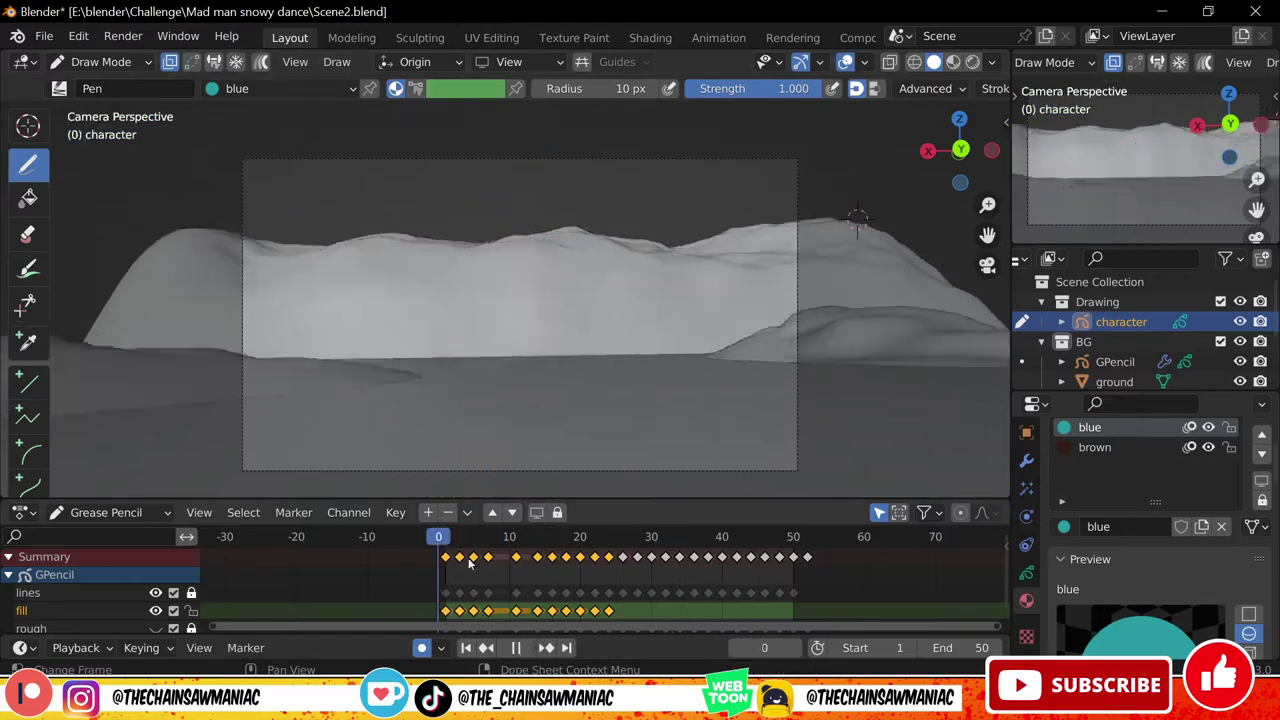
# Insert a blank keyframe on the fill layer at frame 26
pyautogui.moveTo(470, 563); pyautogui.dragTo(617, 556)
pyautogui.press('Right')
pyautogui.hotkey('shift', 'i')
# Play the animation from the first frame to review the coloring so far
pyautogui.press('space')
pyautogui.press('space')
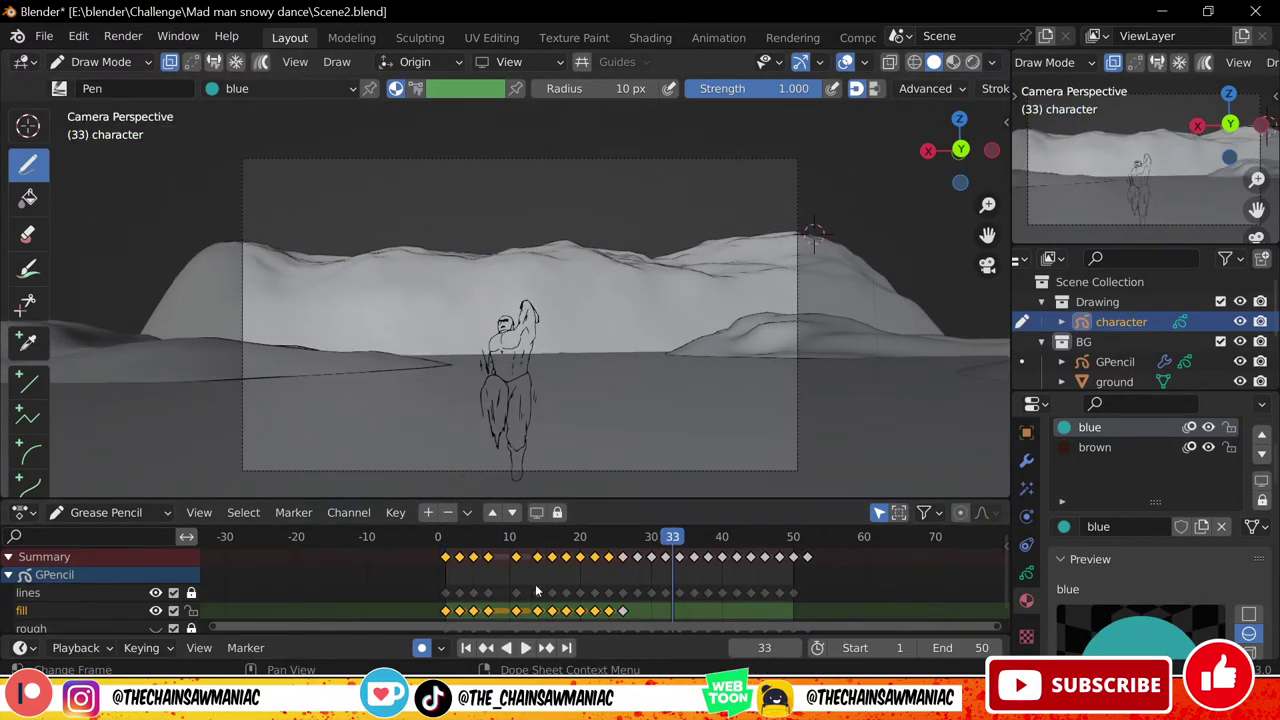
pyautogui.moveTo(448, 543); pyautogui.dragTo(447, 545)
pyautogui.press('space')
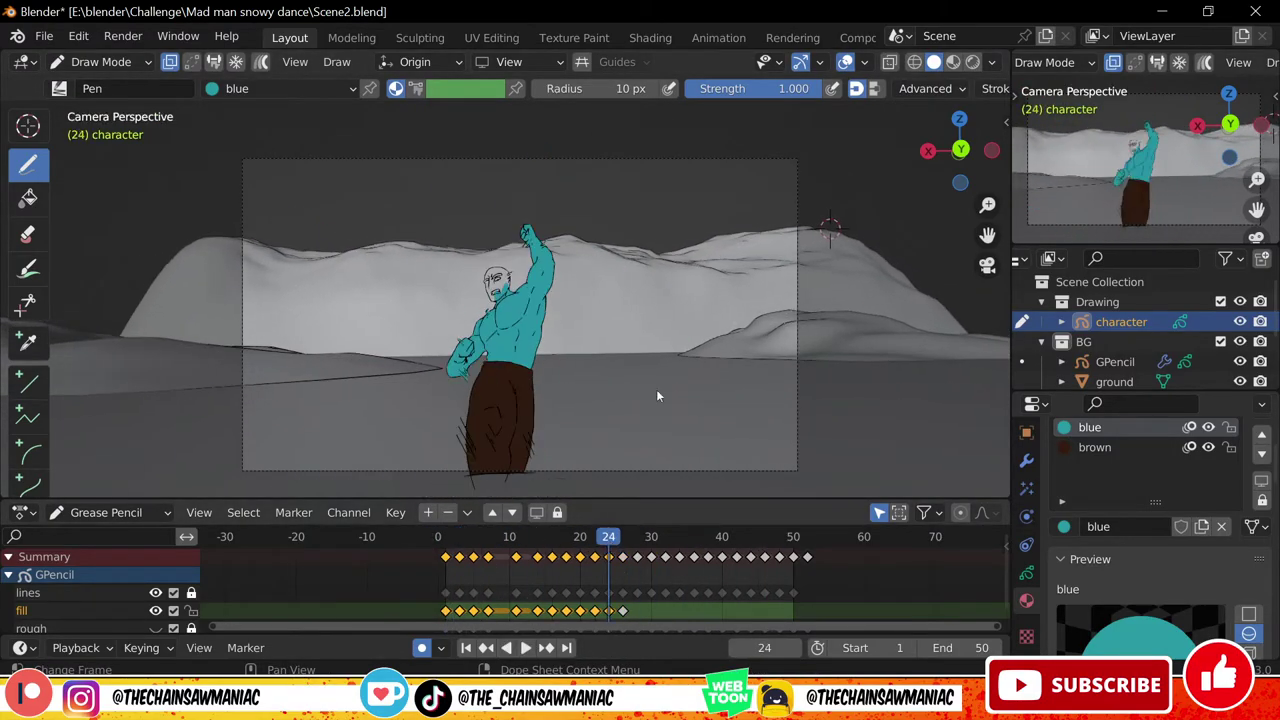
# Color the raised arm, head and upper chest at frame 26 with the blue material
pyautogui.scroll(5, 657, 396)
pyautogui.moveTo(627, 547); pyautogui.dragTo(623, 547)
pyautogui.scroll(-3, 515, 270)
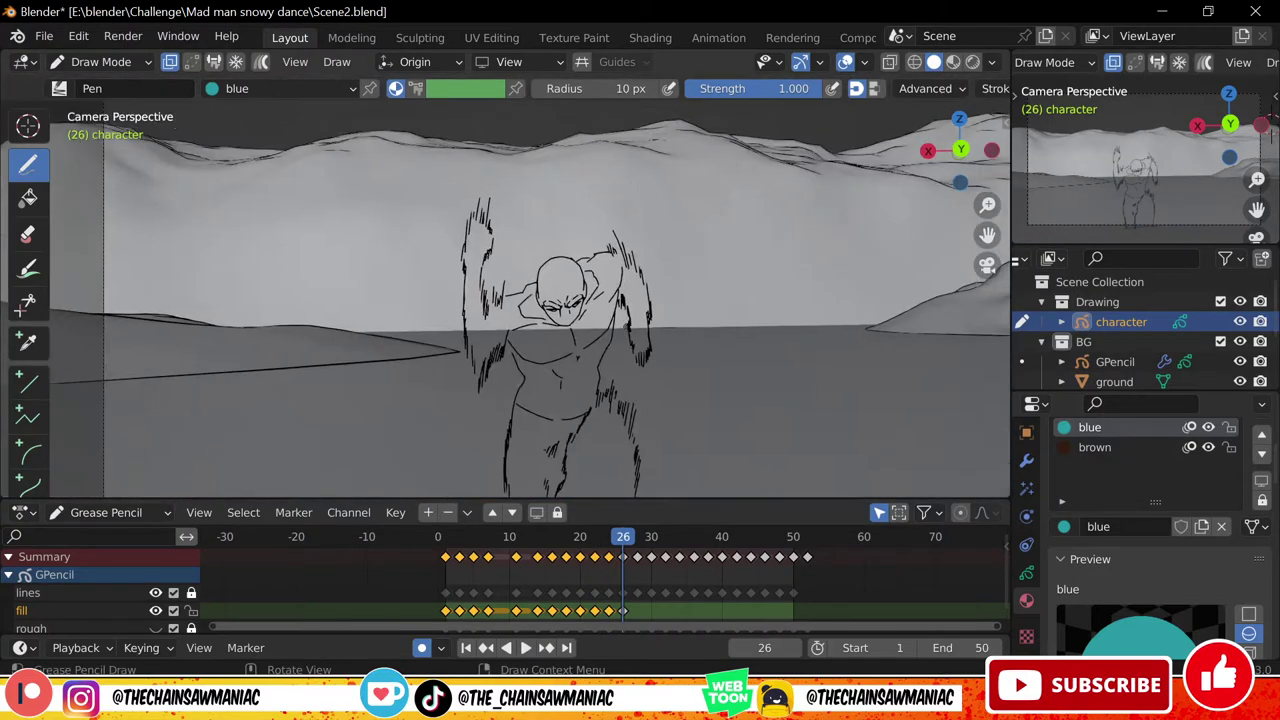
pyautogui.scroll(3, 515, 270)
pyautogui.moveTo(463, 268)
pyautogui.mouseDown()
pyautogui.moveTo(432, 264)
pyautogui.moveTo(487, 380)
pyautogui.mouseUp()
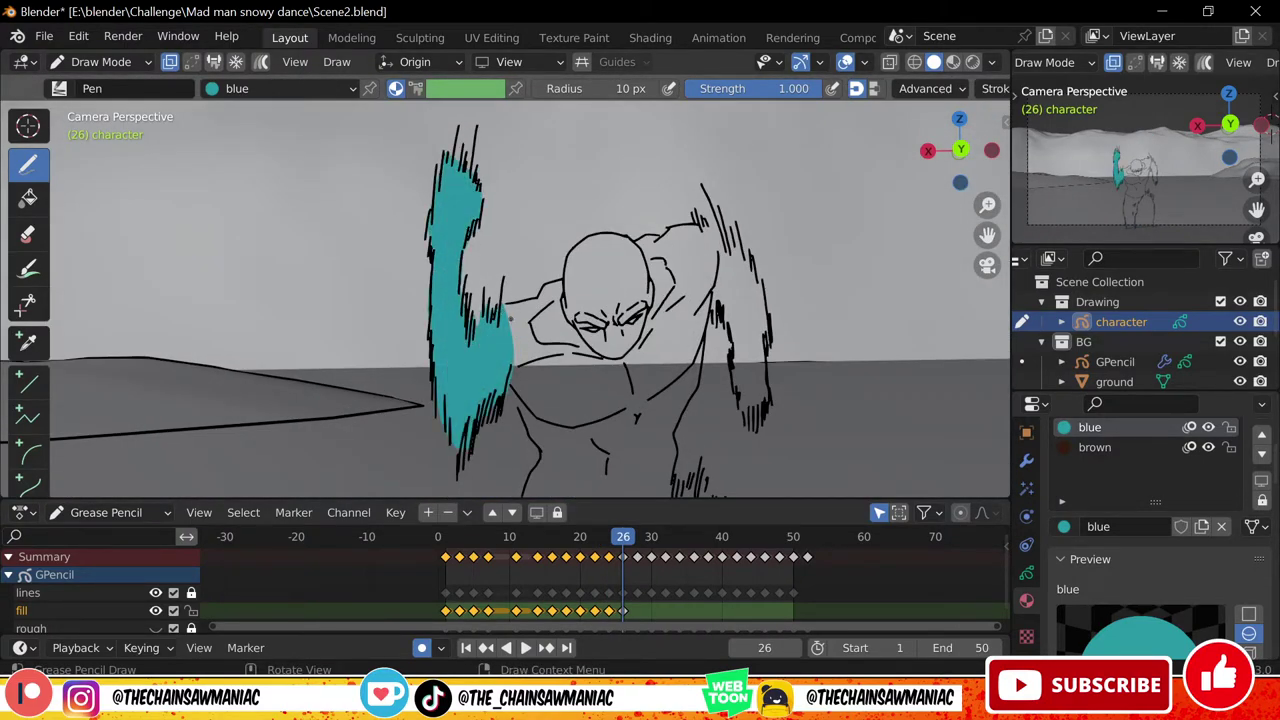
pyautogui.moveTo(590, 432)
pyautogui.mouseDown()
pyautogui.moveTo(562, 282)
pyautogui.moveTo(620, 392)
pyautogui.mouseUp()
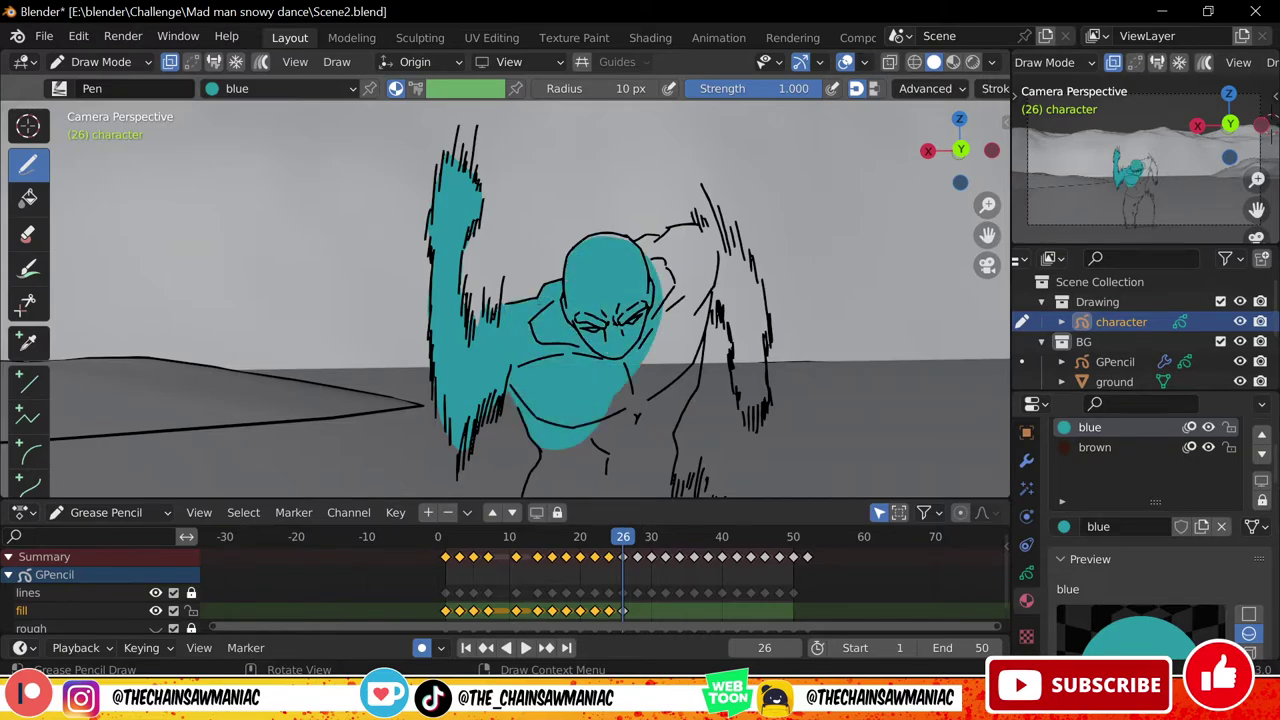
# Color the hanging arm and the rest of the torso at frame 26 with the blue material
pyautogui.moveTo(716, 242); pyautogui.dragTo(642, 366)
pyautogui.keyDown('shift'); pyautogui.moveTo(700, 320); pyautogui.dragTo(620, 229, button='middle'); pyautogui.keyUp('shift')
pyautogui.moveTo(632, 126); pyautogui.dragTo(646, 230)
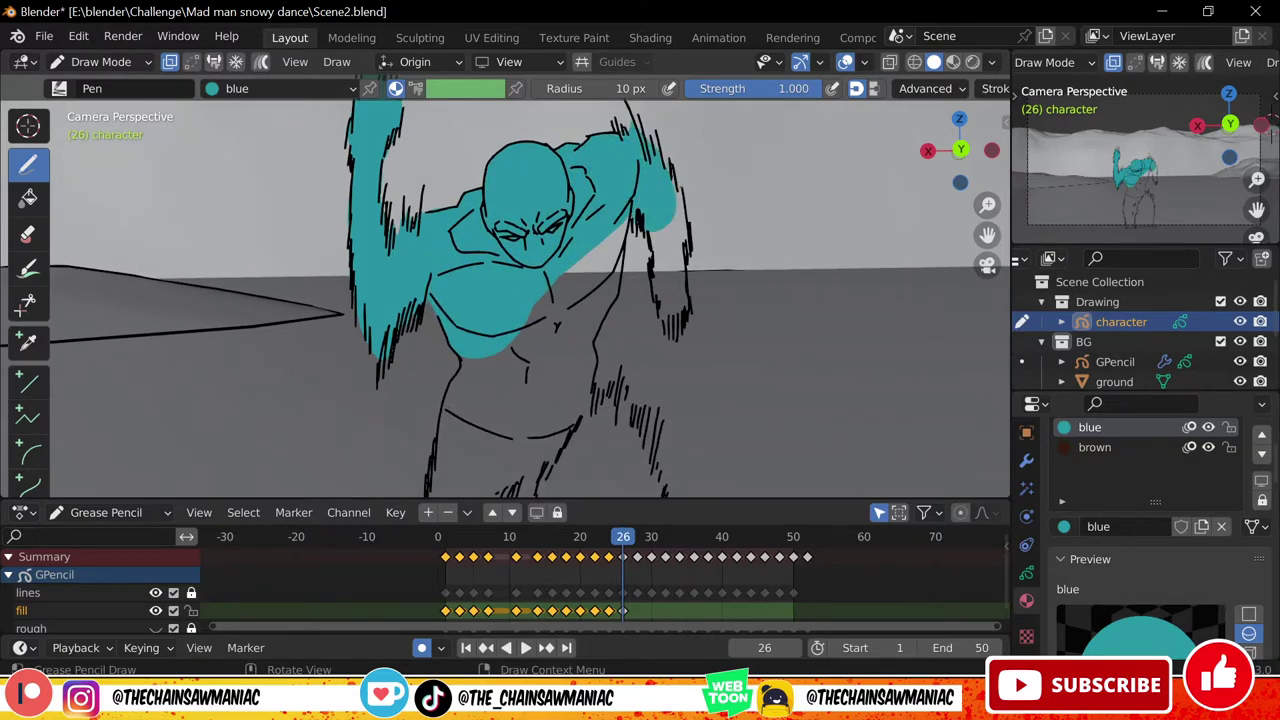
pyautogui.moveTo(684, 300); pyautogui.dragTo(680, 264)
pyautogui.scroll(-3, 515, 280)
pyautogui.scroll(4, 515, 280)
pyautogui.moveTo(508, 368); pyautogui.dragTo(652, 225)
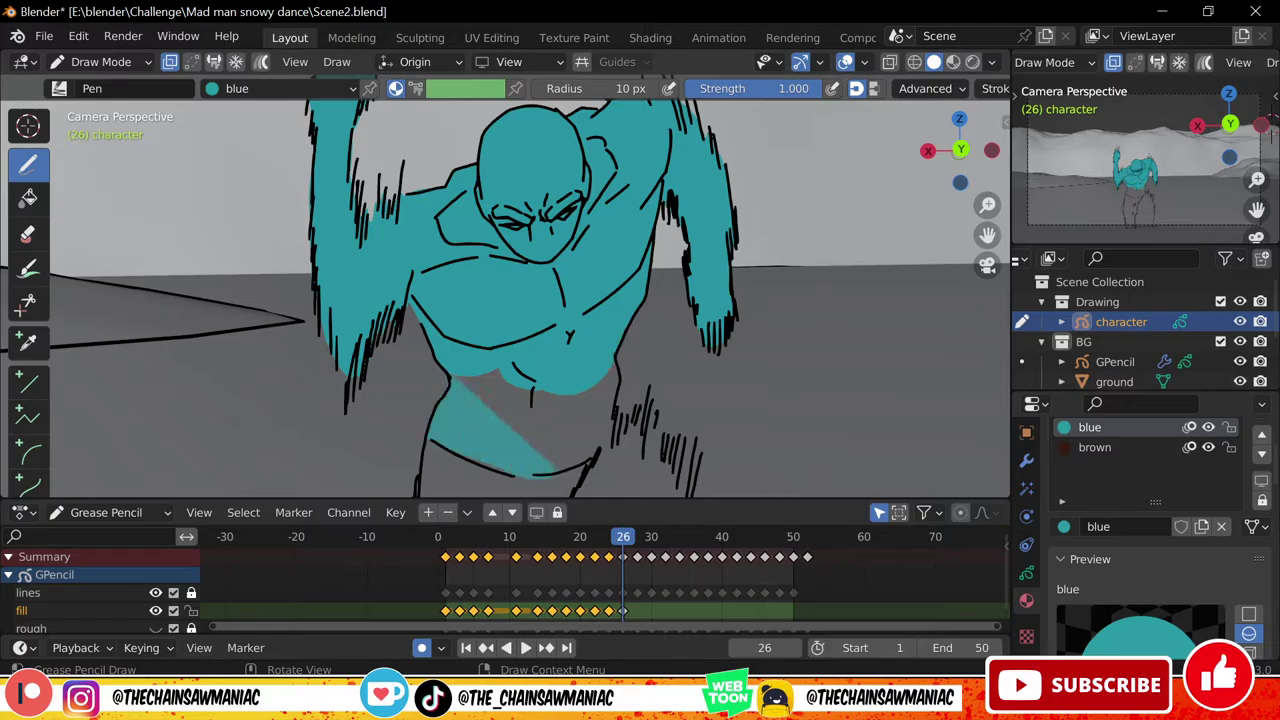
pyautogui.moveTo(556, 470); pyautogui.dragTo(617, 374)
# Color the character's trousers at frame 26 with the brown material
pyautogui.keyDown('shift'); pyautogui.moveTo(580, 380); pyautogui.dragTo(652, 163, button='middle'); pyautogui.keyUp('shift')
pyautogui.click(1095, 447)
pyautogui.moveTo(516, 214)
pyautogui.mouseDown()
pyautogui.moveTo(748, 460)
pyautogui.moveTo(676, 199)
pyautogui.mouseUp()
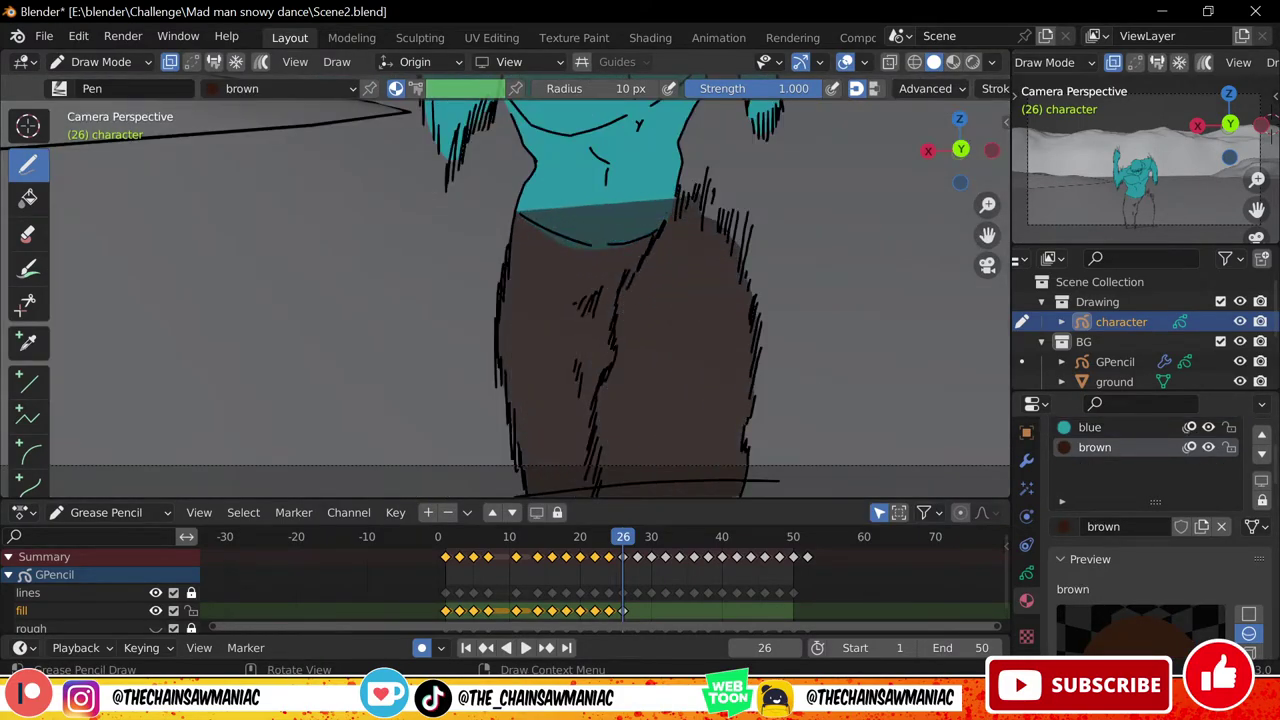
pyautogui.moveTo(536, 226); pyautogui.dragTo(518, 214)
# Review the colored frames by moving through the animation in camera view
pyautogui.scroll(-4, 600, 300)
pyautogui.moveTo(622, 538)
pyautogui.mouseDown()
pyautogui.moveTo(452, 543)
pyautogui.moveTo(517, 550)
pyautogui.moveTo(516, 588)
pyautogui.moveTo(583, 542)
pyautogui.moveTo(478, 592)
pyautogui.moveTo(651, 540)
pyautogui.mouseUp()
pyautogui.click(1090, 427)
pyautogui.scroll(4, 515, 300)
pyautogui.scroll(-2, 530, 300)
pyautogui.press('KP_0')
pyautogui.press('KP_0')
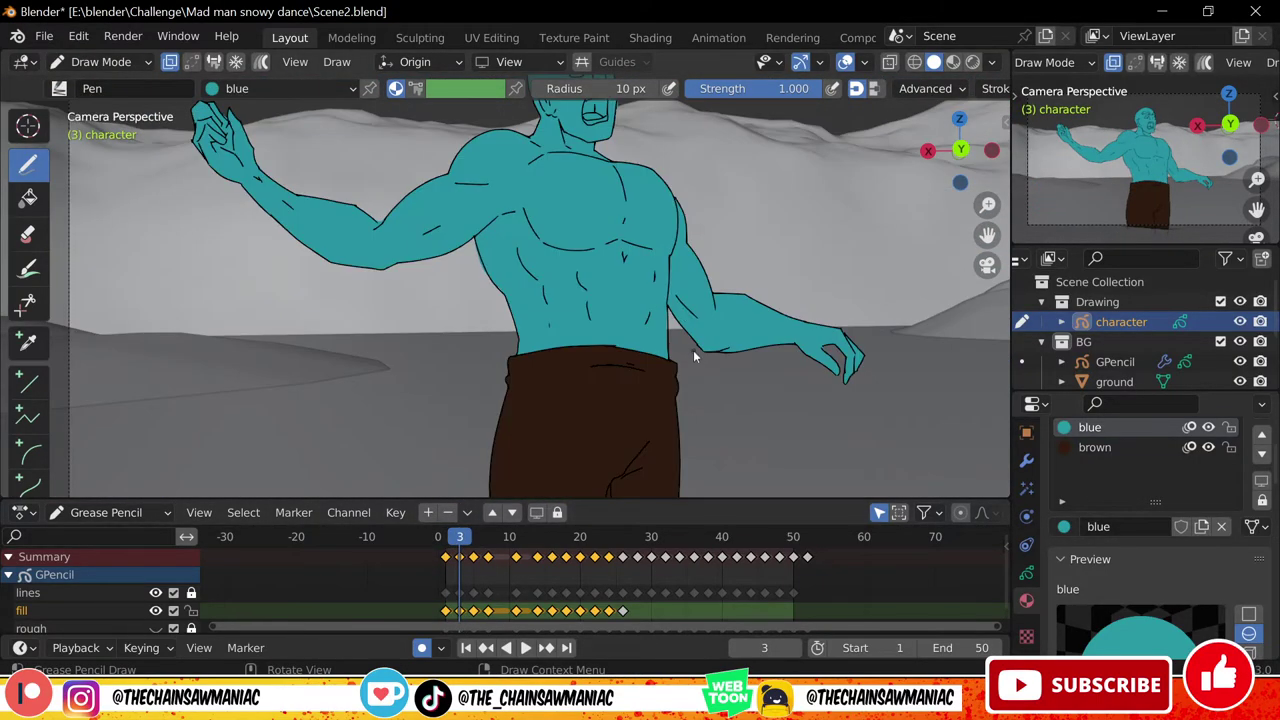
# Fill the character's body with the blue material and the trousers with the brown material at frame 28
pyautogui.scroll(-3, 693, 350)
pyautogui.scroll(4, 530, 330)
pyautogui.click(28, 199)
pyautogui.click(560, 280)
pyautogui.click(1095, 447)
pyautogui.click(640, 340)
pyautogui.scroll(-2, 637, 378)
# Fill the character's trousers at frame 30 with the brown material
pyautogui.click(28, 164)
pyautogui.click(28, 199)
pyautogui.click(592, 330)
pyautogui.click(675, 440)
pyautogui.scroll(-3, 617, 408)
pyautogui.click(585, 345)
# Fill the torso, arms and head at frame 30 with the blue material
pyautogui.click(1081, 430)
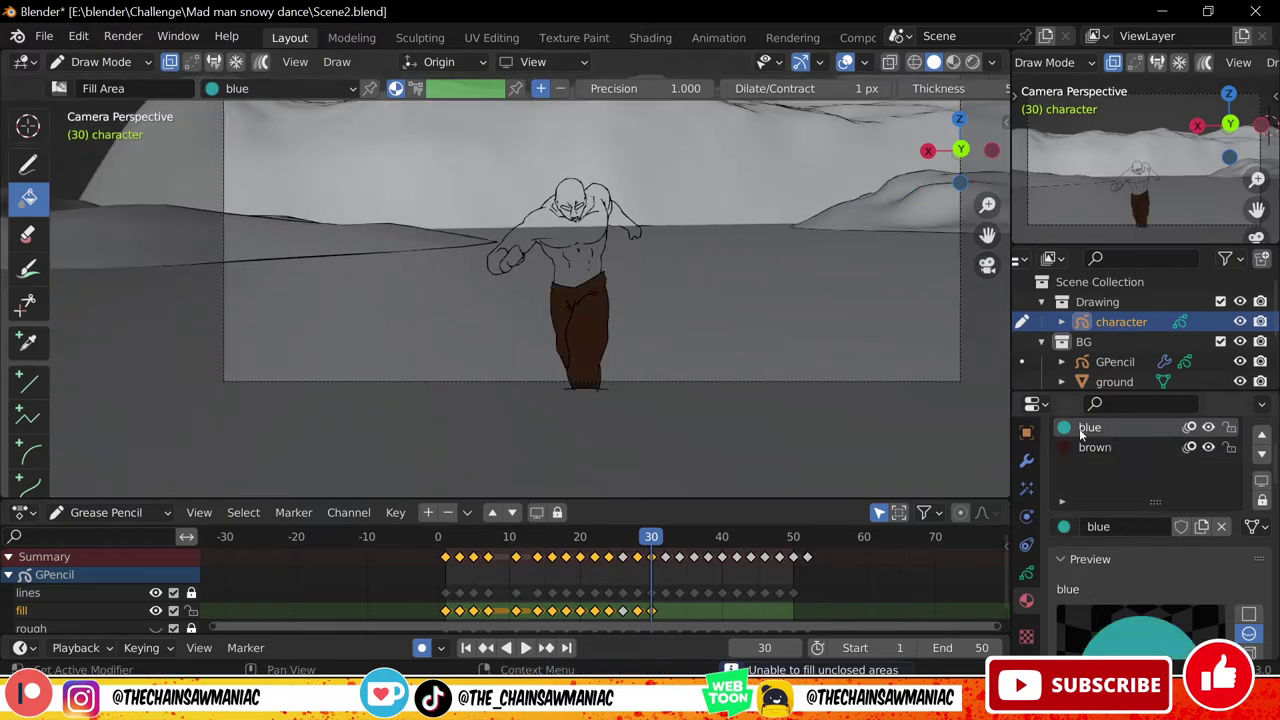
pyautogui.click(577, 245)
pyautogui.click(568, 198)
pyautogui.click(28, 164)
pyautogui.moveTo(560, 340)
pyautogui.keyDown('ctrl'); pyautogui.mouseDown(button='middle')
pyautogui.moveTo(560, 260)
pyautogui.moveTo(520, 280)
pyautogui.mouseUp(button='middle'); pyautogui.keyUp('ctrl')
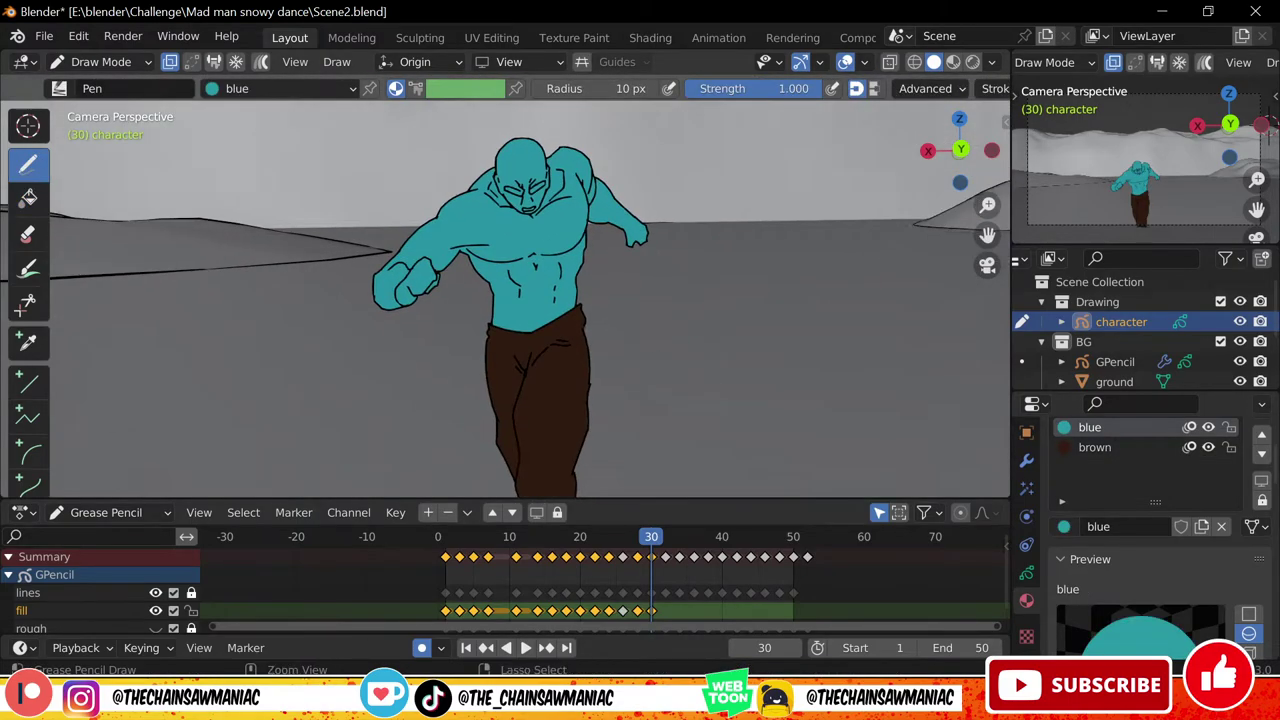
# Color both trouser legs at frame 32 with the brown material
pyautogui.moveTo(651, 538); pyautogui.dragTo(667, 540)
pyautogui.keyDown('ctrl'); pyautogui.moveTo(560, 270); pyautogui.dragTo(560, 350, button='middle'); pyautogui.keyUp('ctrl')
pyautogui.click(532, 190)
pyautogui.click(1095, 447)
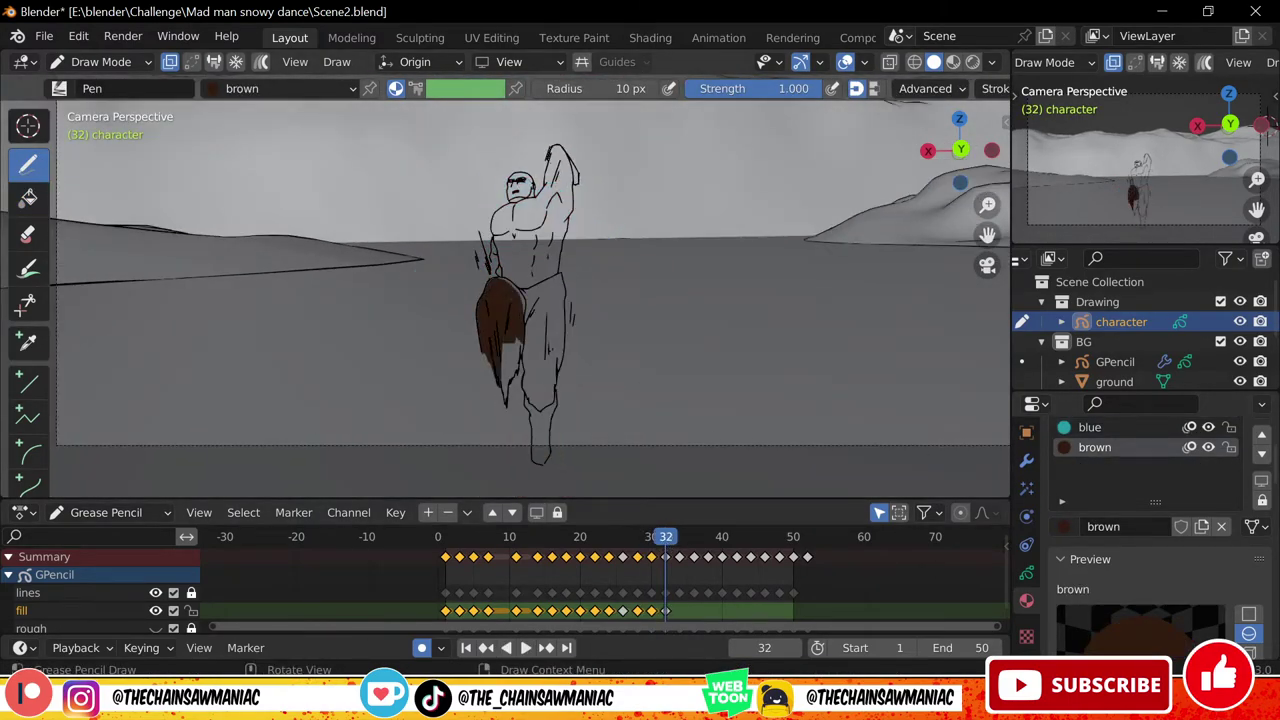
pyautogui.moveTo(666, 540); pyautogui.dragTo(666, 571)
pyautogui.scroll(-4, 466, 485)
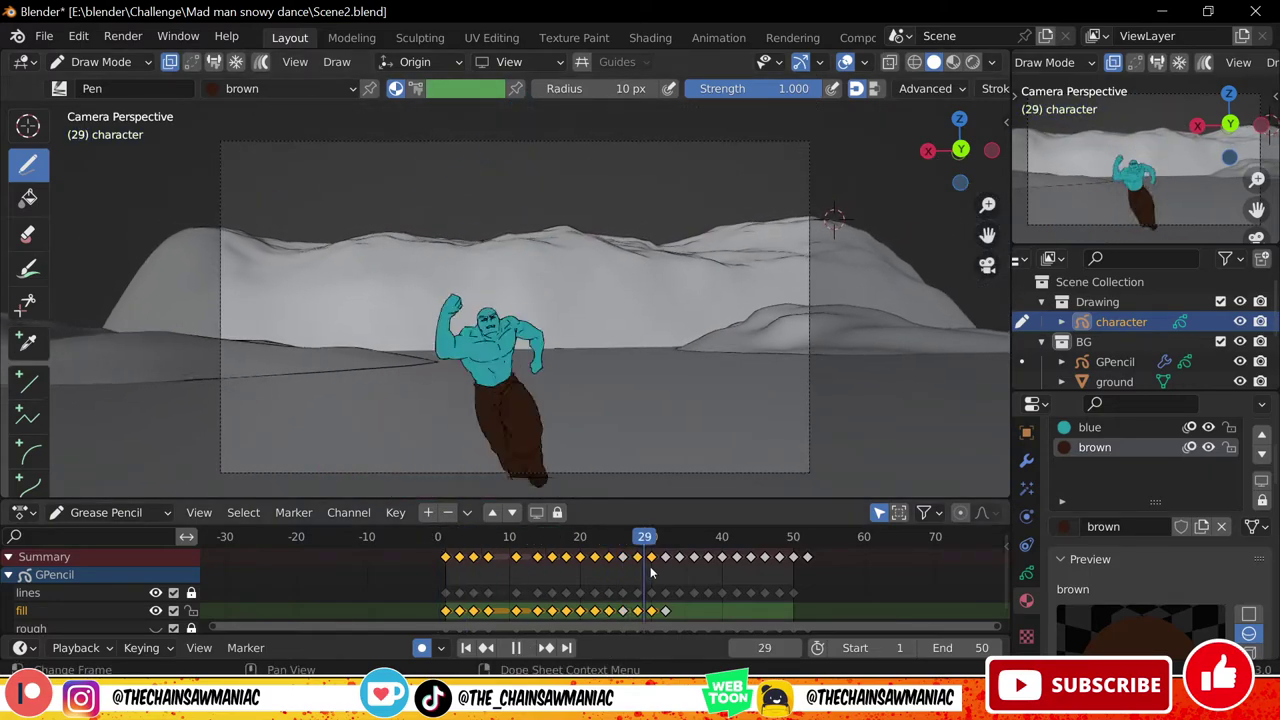
pyautogui.scroll(3, 440, 485)
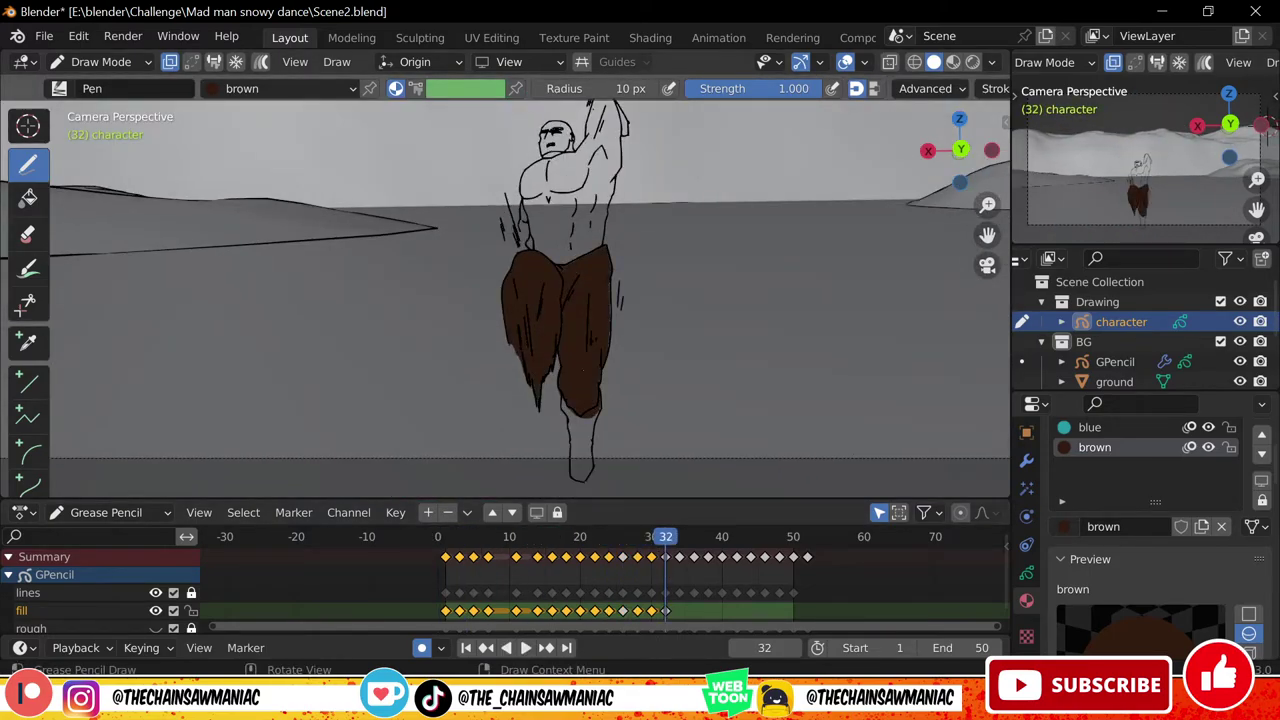
# Color the head, torso and both arms at frame 32 with the blue material
pyautogui.keyDown('shift'); pyautogui.moveTo(527, 228); pyautogui.dragTo(506, 329, button='middle'); pyautogui.keyUp('shift')
pyautogui.click(1090, 427)
pyautogui.press('q')
pyautogui.moveTo(502, 329)
pyautogui.mouseDown()
pyautogui.moveTo(499, 350)
pyautogui.moveTo(574, 408)
pyautogui.moveTo(570, 354)
pyautogui.mouseUp()
pyautogui.press('KP_0')
pyautogui.press('KP_0')
pyautogui.scroll(3, 597, 243)
pyautogui.moveTo(480, 352); pyautogui.dragTo(522, 262)
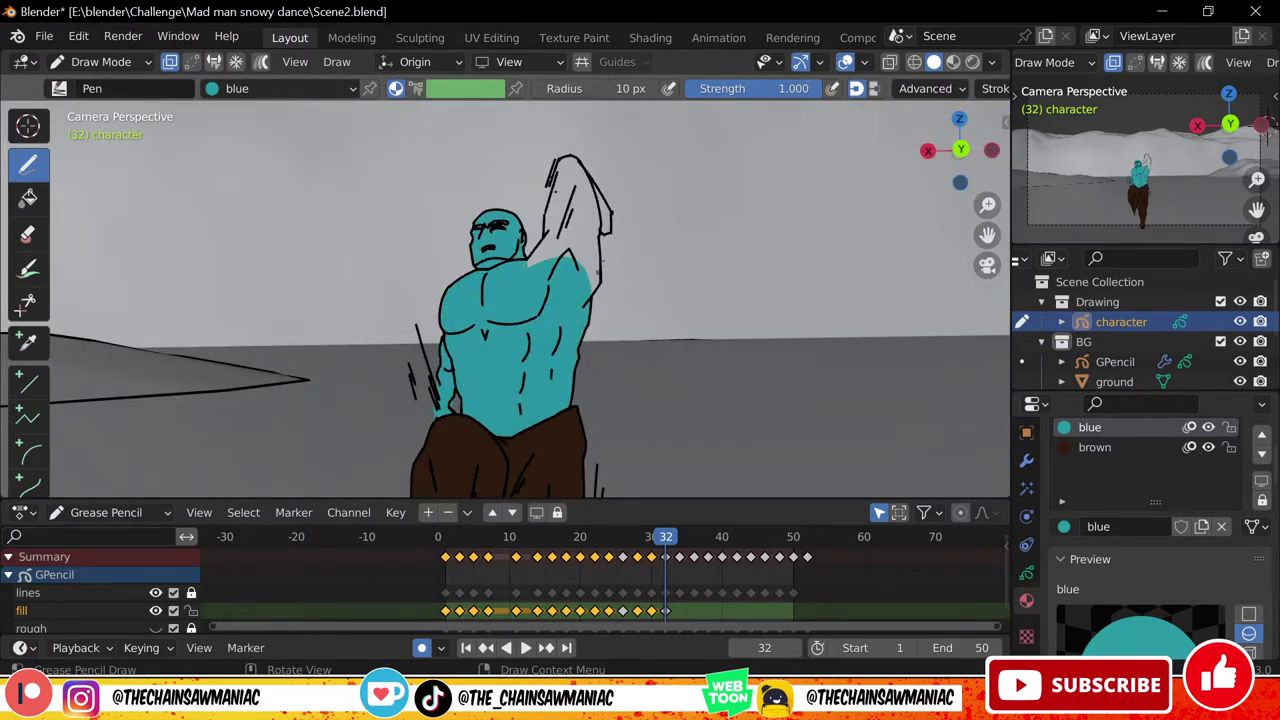
pyautogui.keyDown('shift'); pyautogui.moveTo(581, 262); pyautogui.dragTo(534, 336, button='middle'); pyautogui.keyUp('shift')
pyautogui.moveTo(538, 342); pyautogui.dragTo(501, 290)
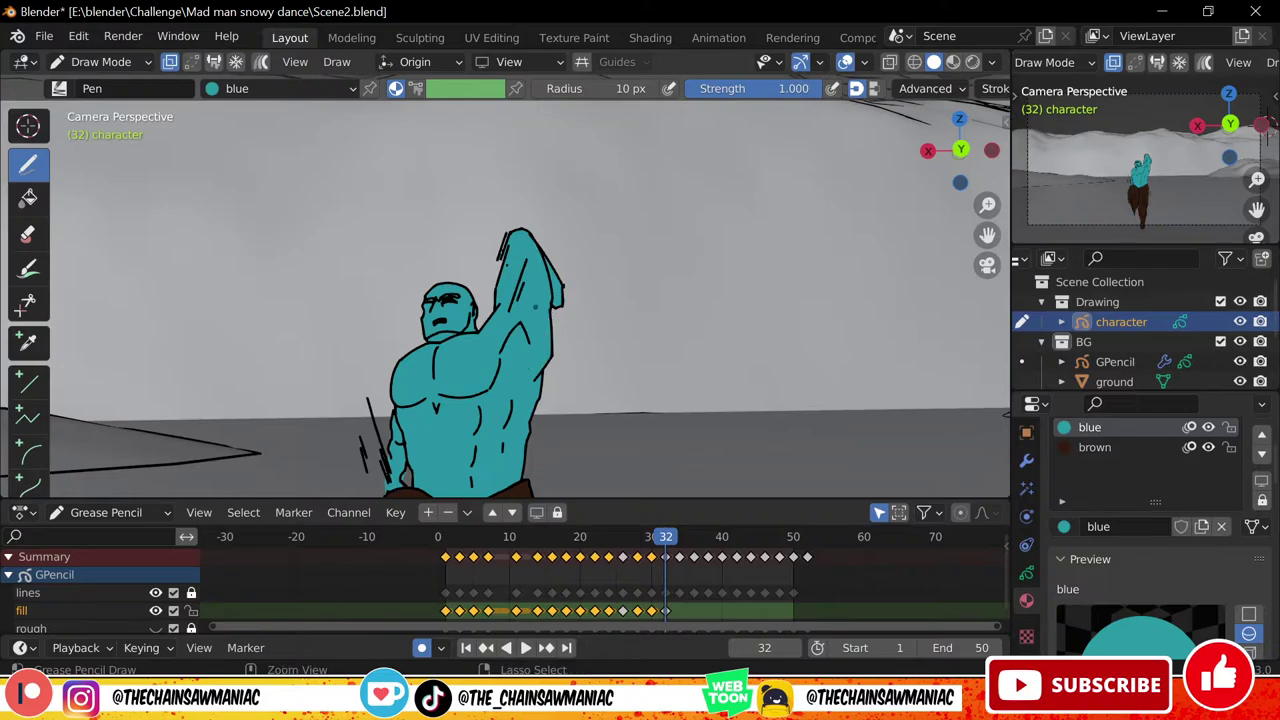
# Fill the torso, raised arm and head at frame 34 with the blue material
pyautogui.scroll(-5, 535, 307)
pyautogui.moveTo(659, 540); pyautogui.dragTo(680, 545)
pyautogui.scroll(3, 560, 290)
pyautogui.click(28, 199)
pyautogui.click(570, 275)
pyautogui.click(557, 235)
# Fill both legs at frame 34 with the brown material
pyautogui.click(1095, 447)
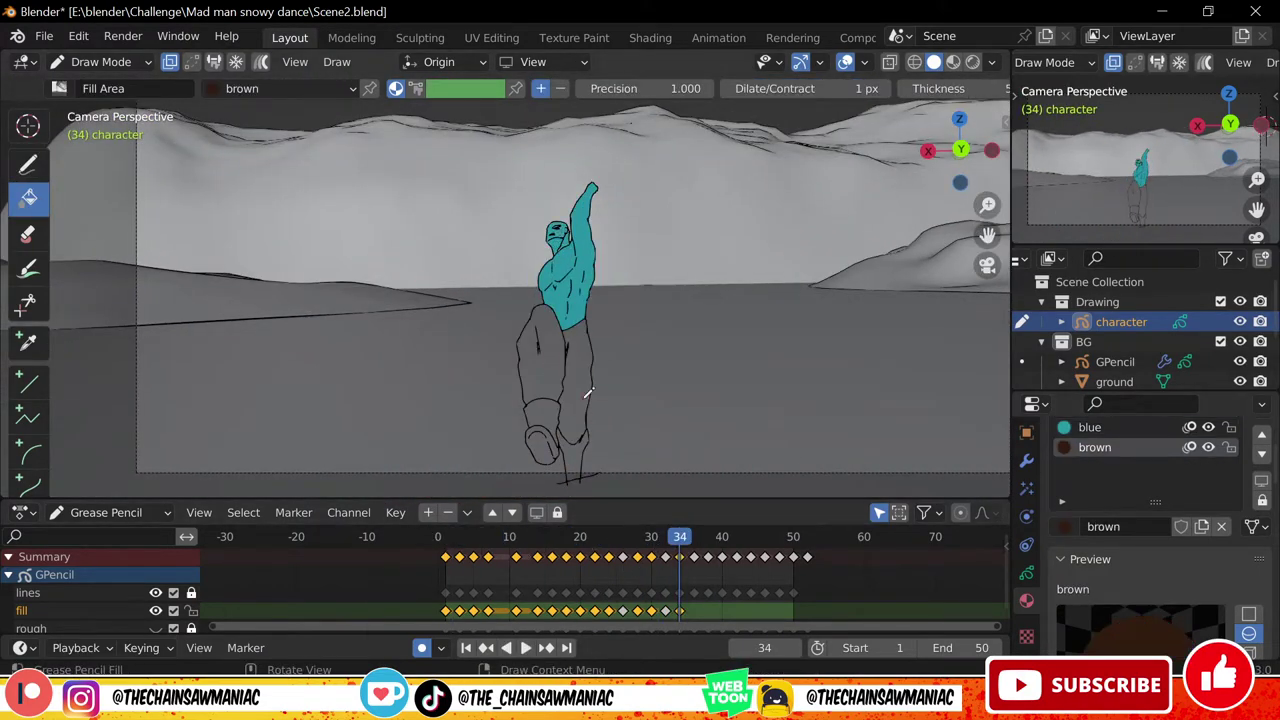
pyautogui.click(586, 396)
pyautogui.click(30, 166)
pyautogui.scroll(3, 750, 262)
pyautogui.click(1072, 432)
pyautogui.scroll(3, 545, 245)
pyautogui.scroll(-3, 640, 260)
pyautogui.keyDown('shift'); pyautogui.moveTo(620, 330); pyautogui.dragTo(580, 250, button='middle'); pyautogui.keyUp('shift')
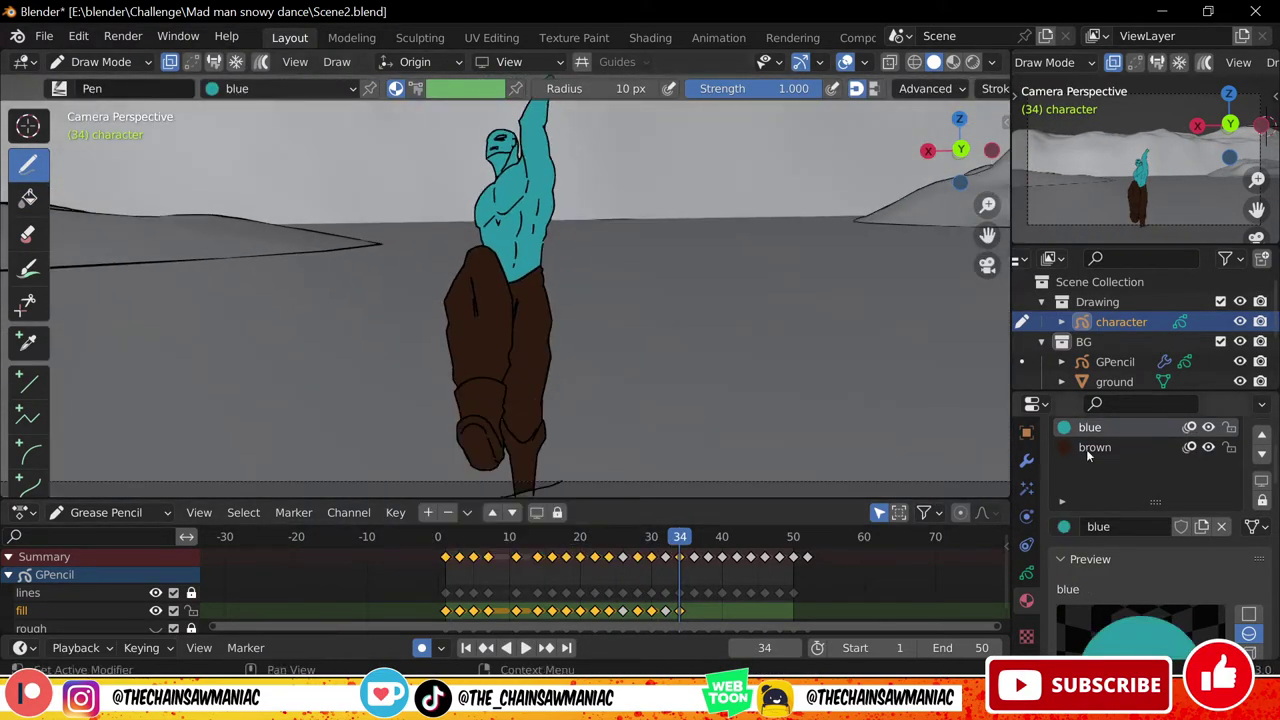
pyautogui.click(1089, 450)
# Color the head, torso and arms at frame 36 with the blue material
pyautogui.scroll(-1, 600, 300)
pyautogui.click(695, 541)
pyautogui.click(1088, 428)
pyautogui.moveTo(474, 212); pyautogui.dragTo(498, 207)
pyautogui.hotkey('ctrl', 'z')
pyautogui.keyDown('shift'); pyautogui.moveTo(600, 223); pyautogui.dragTo(598, 320, button='middle'); pyautogui.keyUp('shift')
pyautogui.moveTo(476, 318)
pyautogui.mouseDown()
pyautogui.moveTo(538, 300)
pyautogui.moveTo(498, 296)
pyautogui.mouseUp()
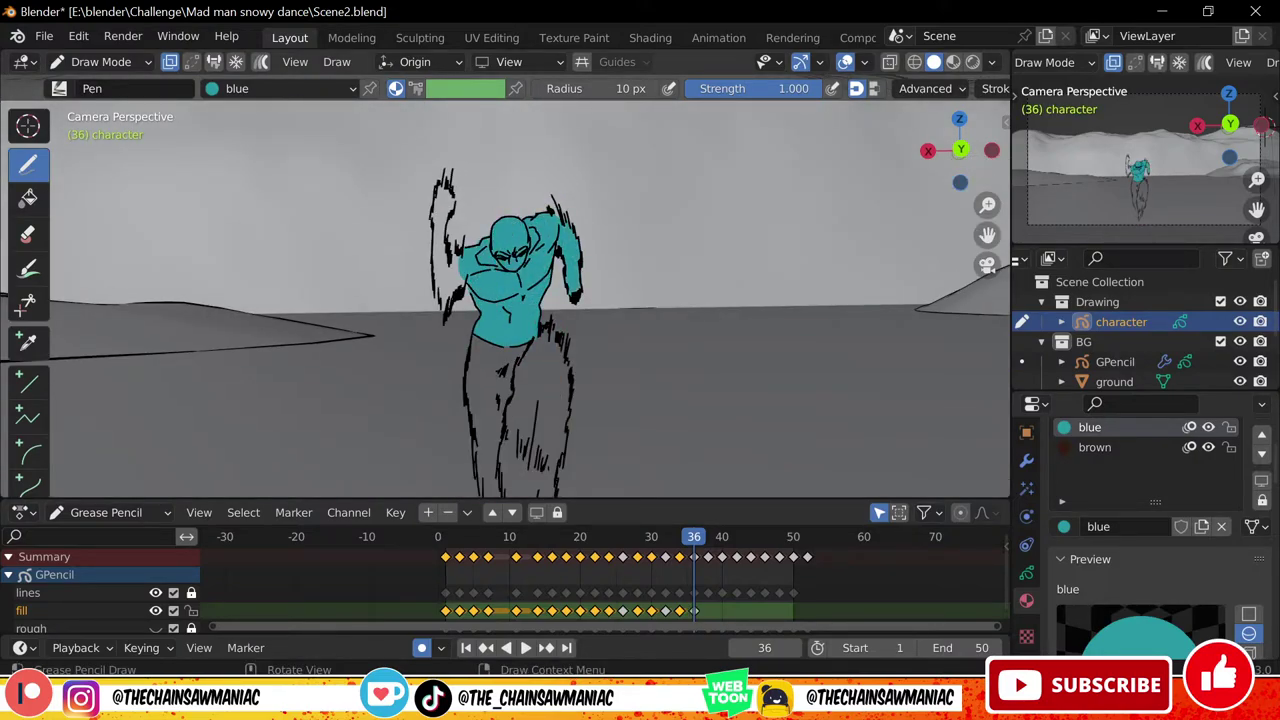
# Color the trousers at frame 36 with the brown material
pyautogui.click(1094, 448)
pyautogui.keyDown('shift'); pyautogui.moveTo(644, 361); pyautogui.dragTo(637, 234, button='middle'); pyautogui.keyUp('shift')
pyautogui.moveTo(468, 207); pyautogui.dragTo(531, 212)
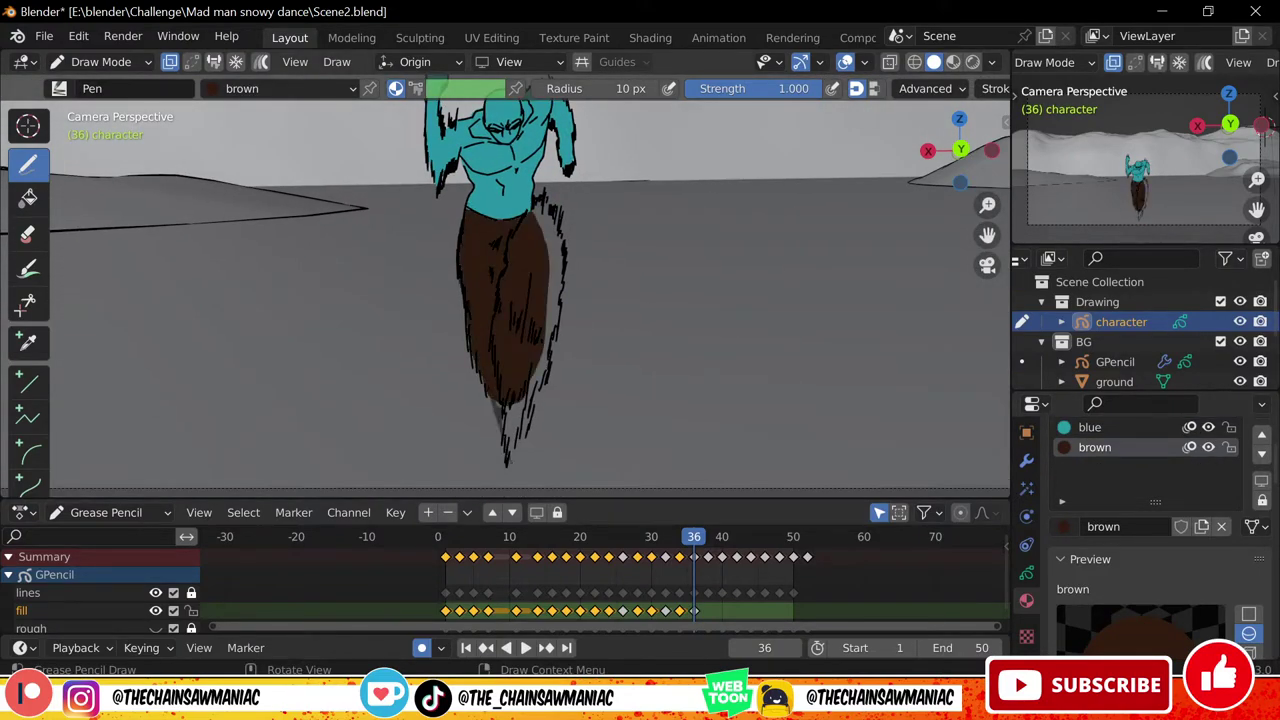
pyautogui.scroll(-1, 485, 234)
pyautogui.press('q')
pyautogui.click(485, 233)
pyautogui.press('q')
# Play the animation from frame 32 to review the newly colored frames
pyautogui.click(666, 540)
pyautogui.scroll(-3, 674, 397)
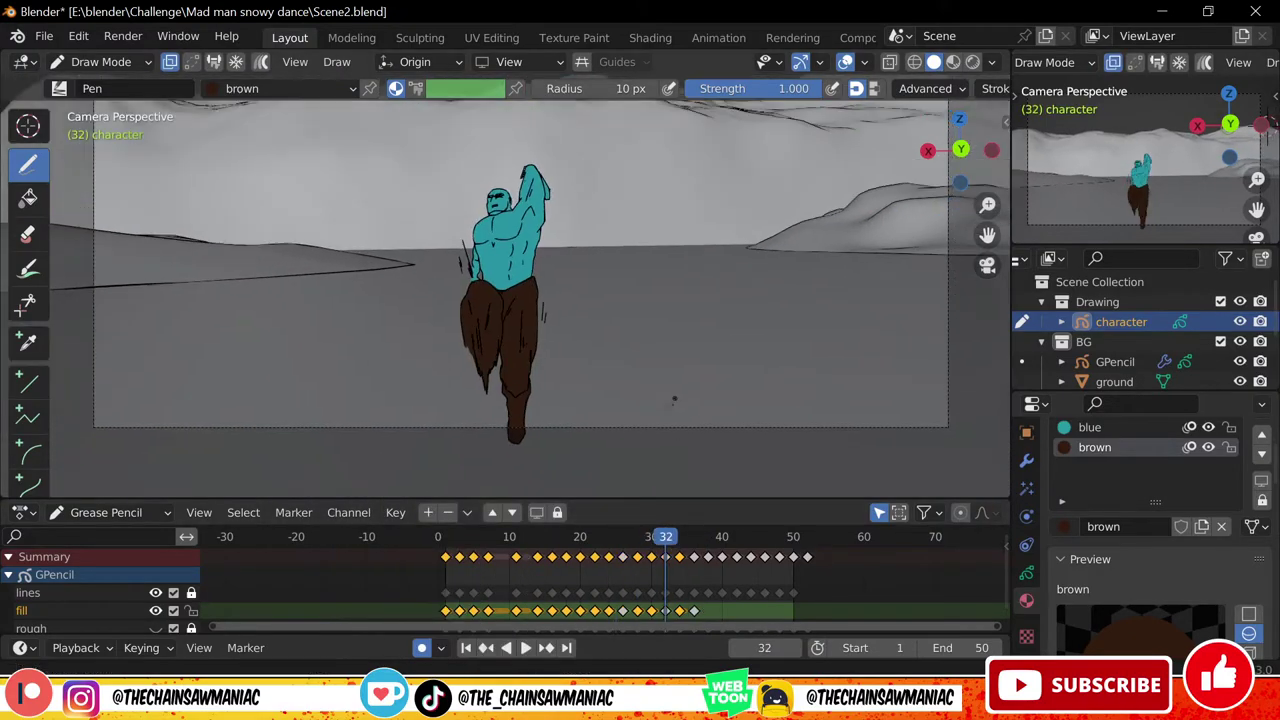
pyautogui.keyDown('shift'); pyautogui.moveTo(677, 339); pyautogui.dragTo(671, 378, button='middle'); pyautogui.keyUp('shift')
pyautogui.press('space')
pyautogui.press('space')
# Fill the character's upper body at frame 38 with the blue material
pyautogui.click(708, 538)
pyautogui.scroll(4, 493, 241)
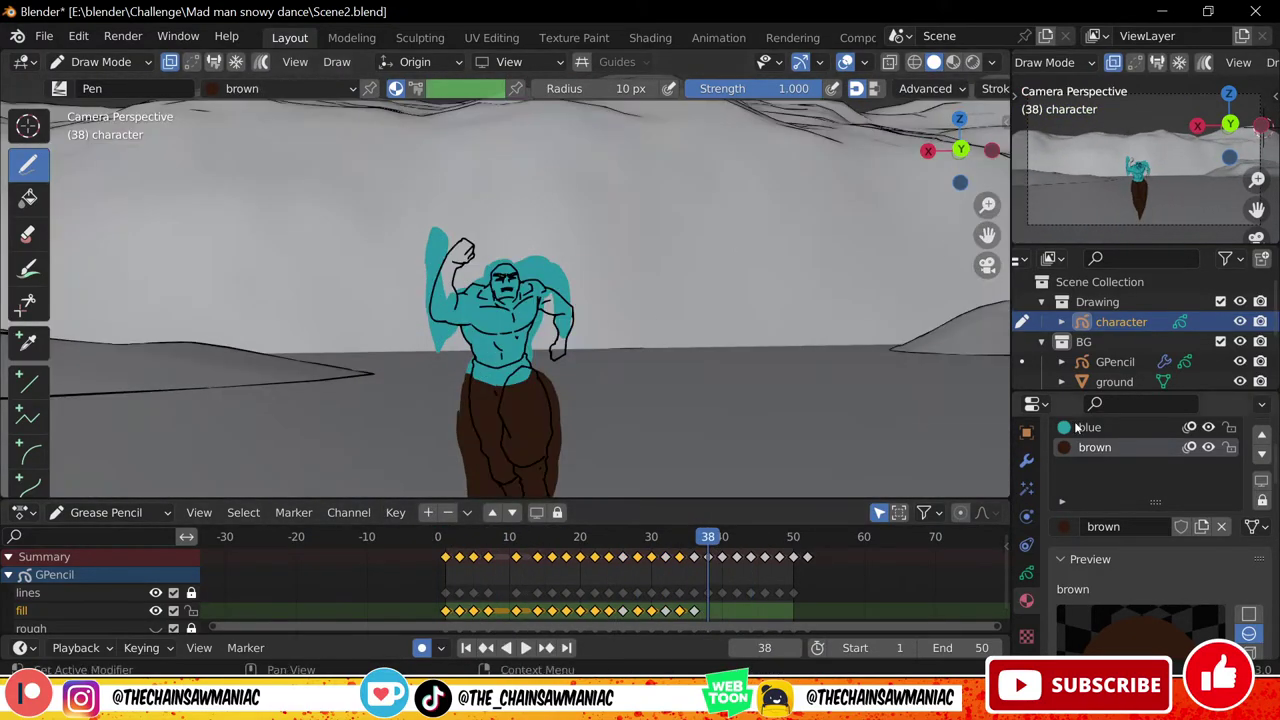
pyautogui.click(1086, 427)
pyautogui.click(28, 198)
pyautogui.click(505, 320)
# Fill the trousers with brown and color the head with blue at frame 38
pyautogui.click(1094, 447)
pyautogui.keyDown('shift'); pyautogui.moveTo(520, 420); pyautogui.dragTo(550, 358, button='middle'); pyautogui.keyUp('shift')
pyautogui.click(540, 371)
pyautogui.click(1090, 427)
pyautogui.click(28, 164)
pyautogui.moveTo(506, 274); pyautogui.dragTo(524, 274)
# Try to fill the torso and arms at frame 40 with the blue material
pyautogui.moveTo(708, 540)
pyautogui.mouseDown()
pyautogui.moveTo(638, 546)
pyautogui.moveTo(722, 545)
pyautogui.mouseUp()
pyautogui.click(28, 198)
pyautogui.click(520, 325)
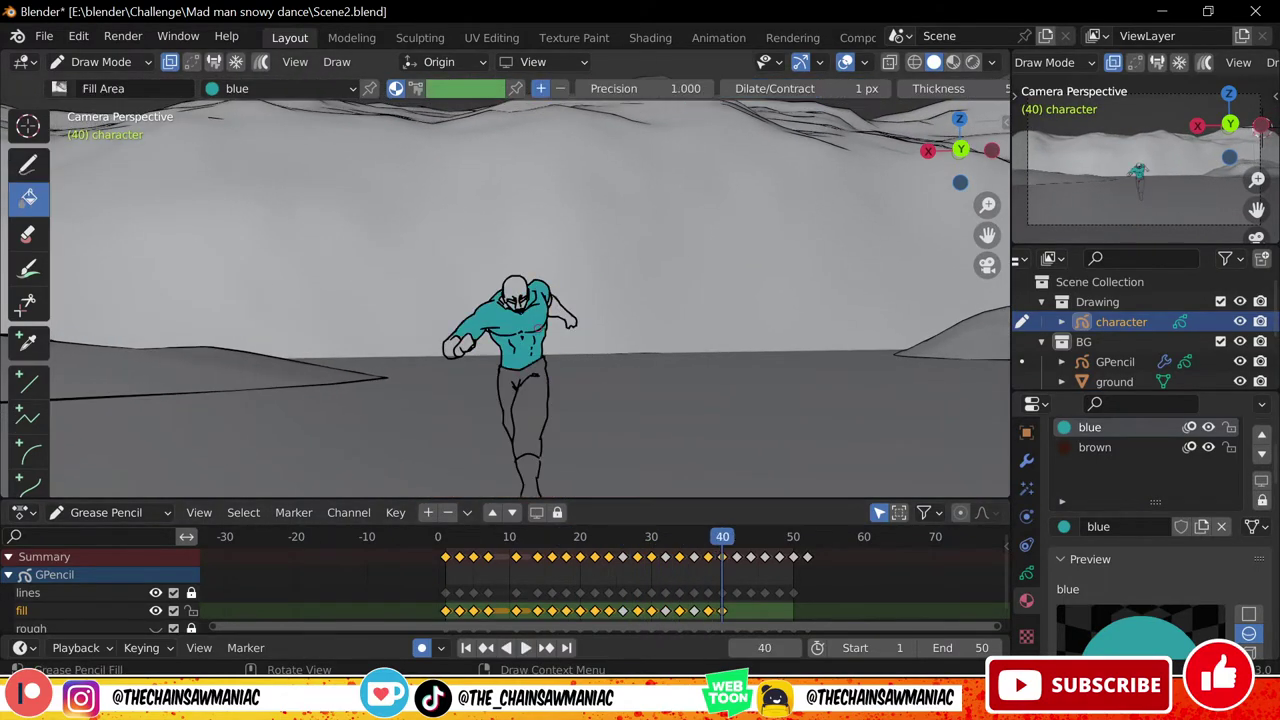
pyautogui.click(562, 311)
pyautogui.click(454, 347)
pyautogui.hotkey('ctrl', 'z')
pyautogui.hotkey('ctrl', 'z')
pyautogui.hotkey('ctrl', 'z')
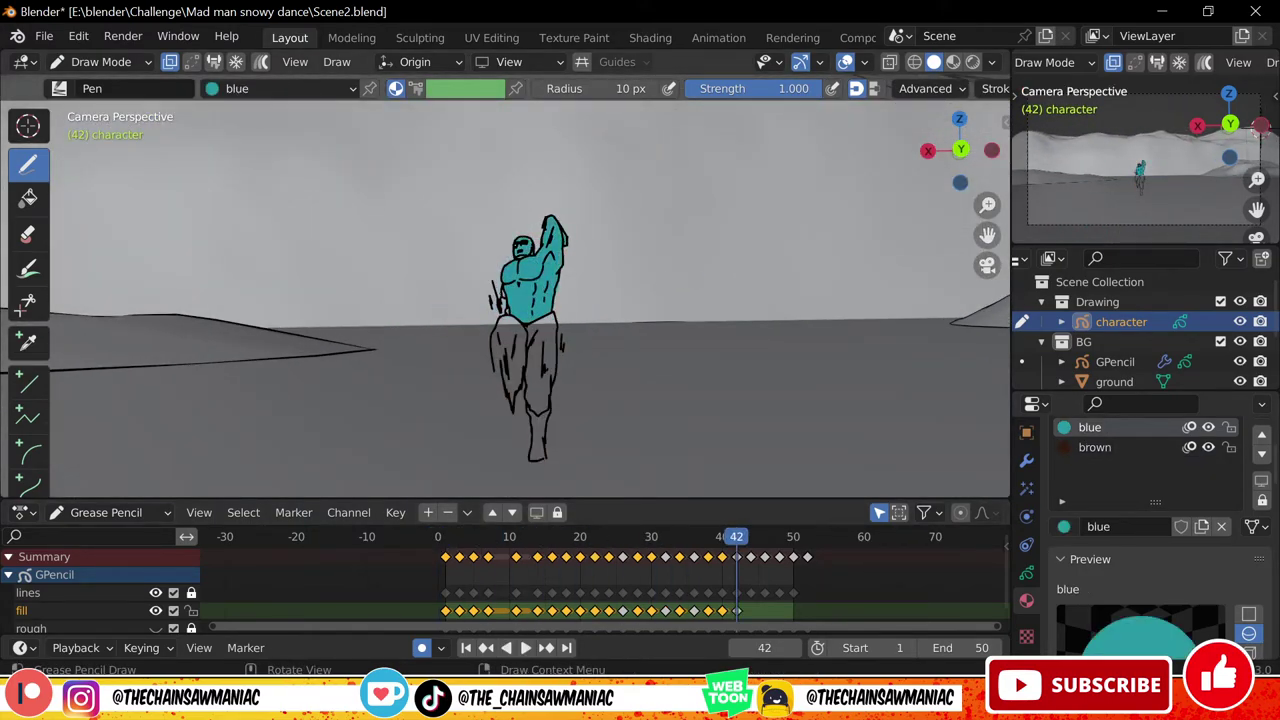
# Redo the brown trousers stroke at frame 44 with strokes placed behind the existing blue fill
pyautogui.click(1095, 448)
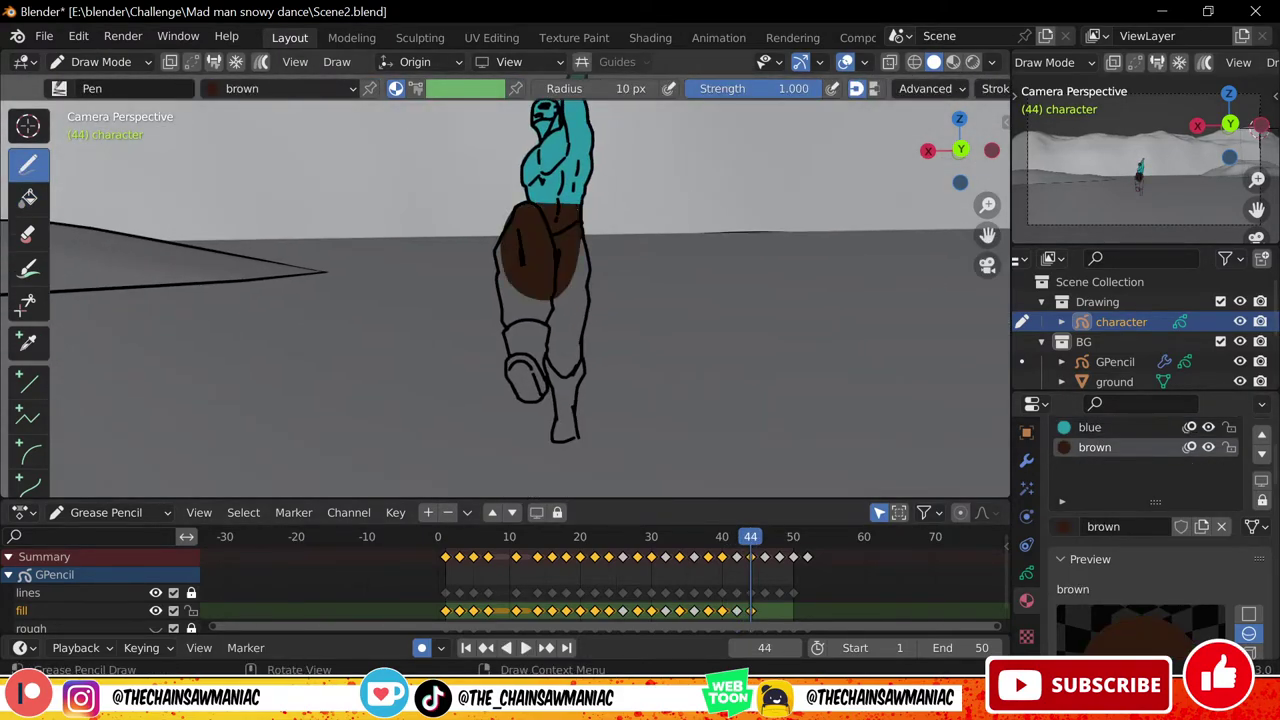
pyautogui.hotkey('ctrl', 'z')
pyautogui.click(170, 62)
pyautogui.moveTo(512, 215); pyautogui.dragTo(580, 222)
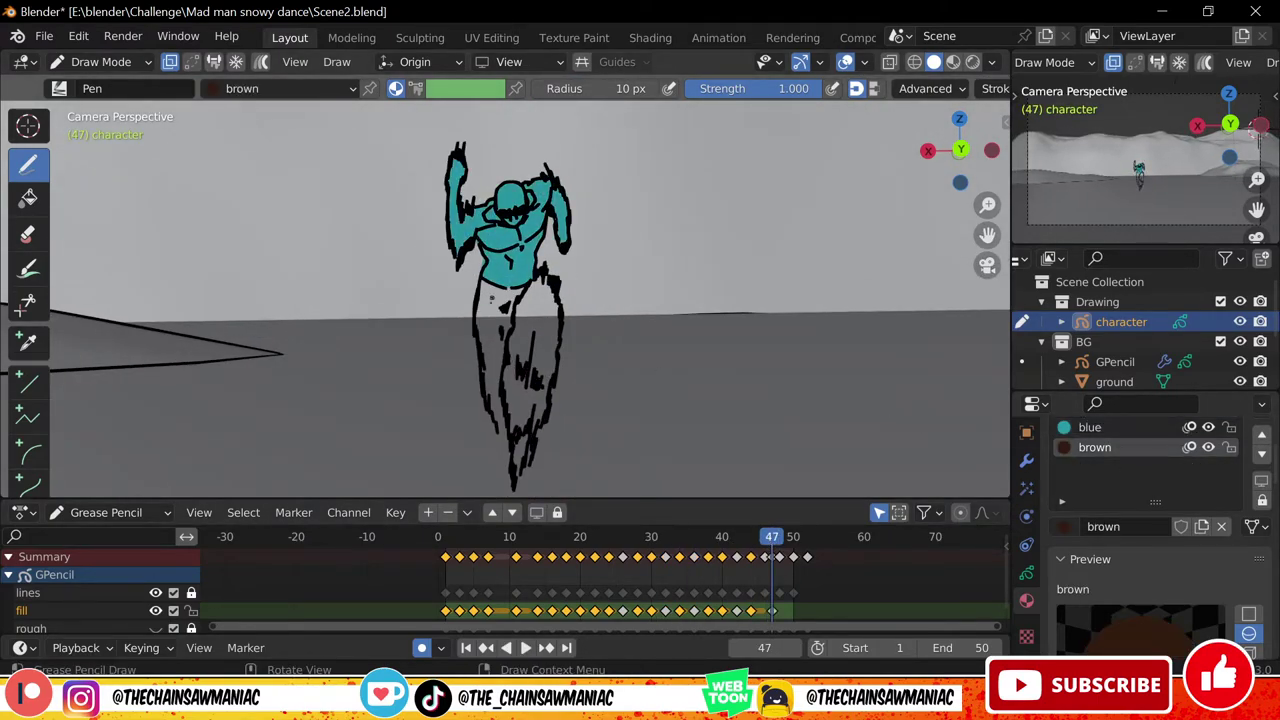
# Redraw the brown trousers stroke at frame 48 so that it lies behind the blue torso
pyautogui.press('space')
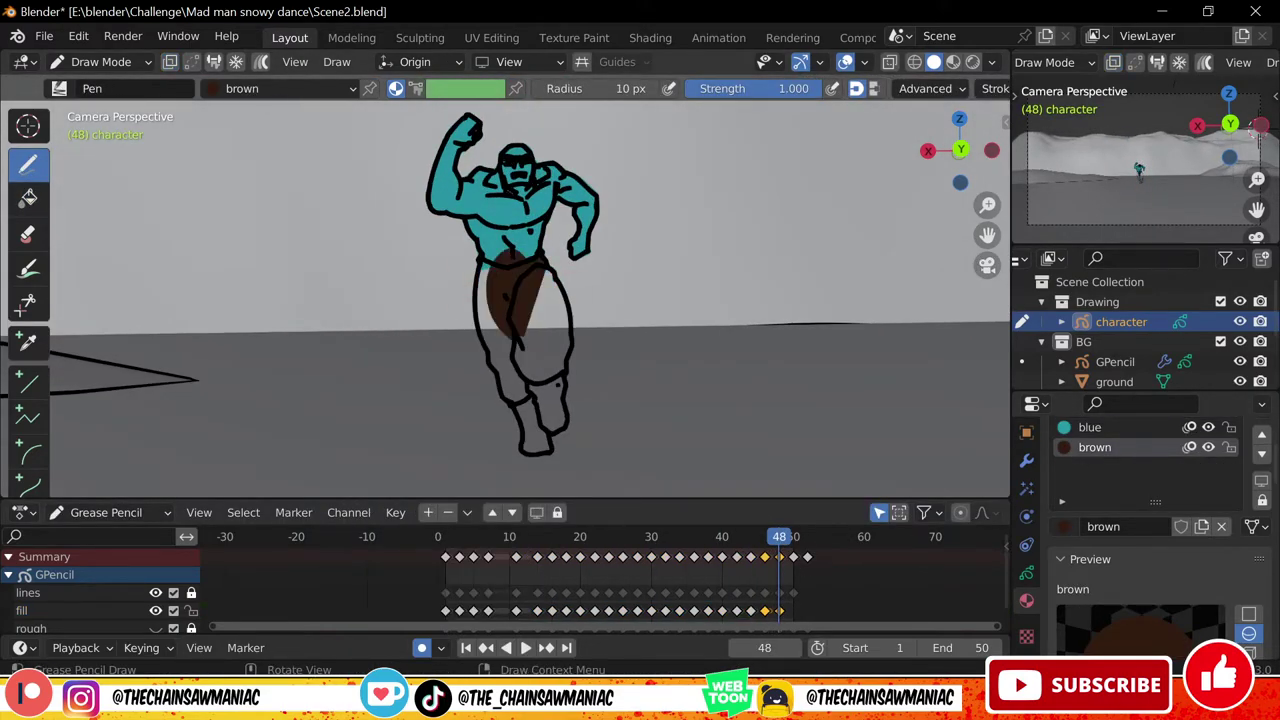
pyautogui.hotkey('ctrl', 'z')
pyautogui.click(170, 62)
pyautogui.moveTo(546, 268); pyautogui.dragTo(491, 267)
pyautogui.click(28, 165)
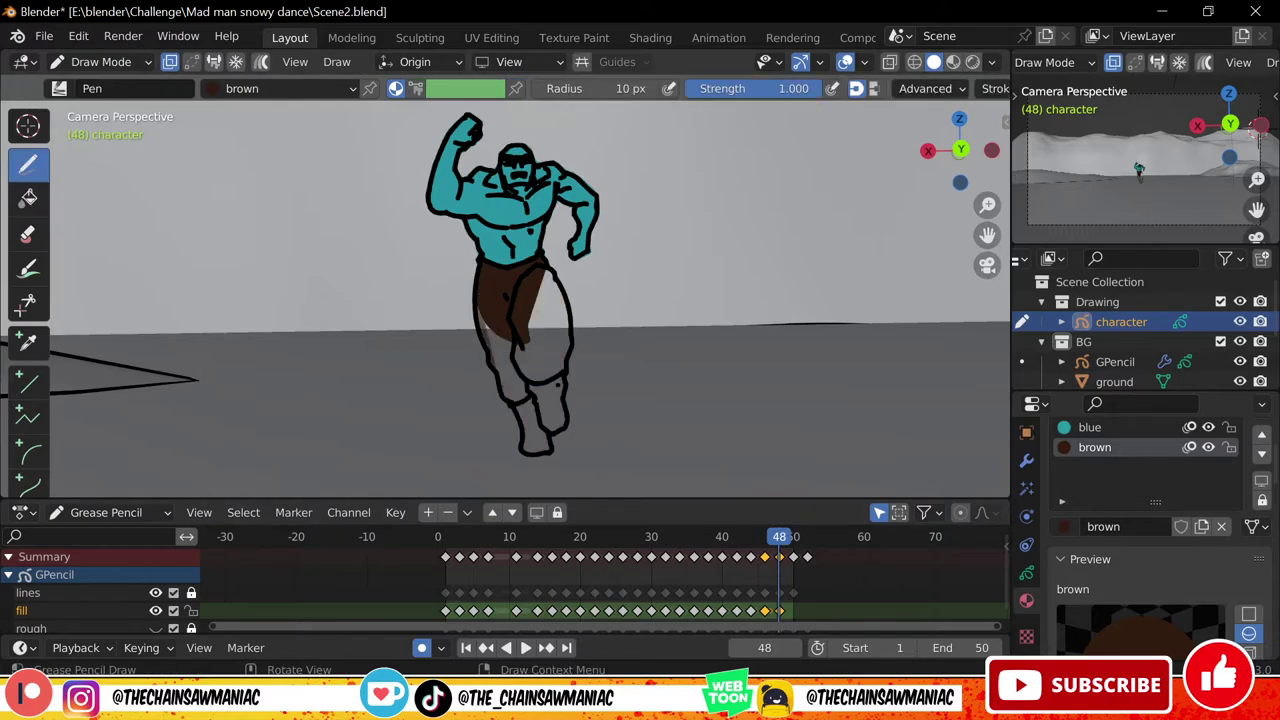
# Color the upper body with the blue material and the trousers with the brown material at frame 50
pyautogui.scroll(-3, 540, 320)
pyautogui.press('Right')
pyautogui.press('Right')
pyautogui.click(1092, 427)
pyautogui.scroll(3, 520, 300)
pyautogui.moveTo(485, 182)
pyautogui.mouseDown()
pyautogui.moveTo(494, 208)
pyautogui.moveTo(548, 208)
pyautogui.mouseUp()
pyautogui.click(1095, 447)
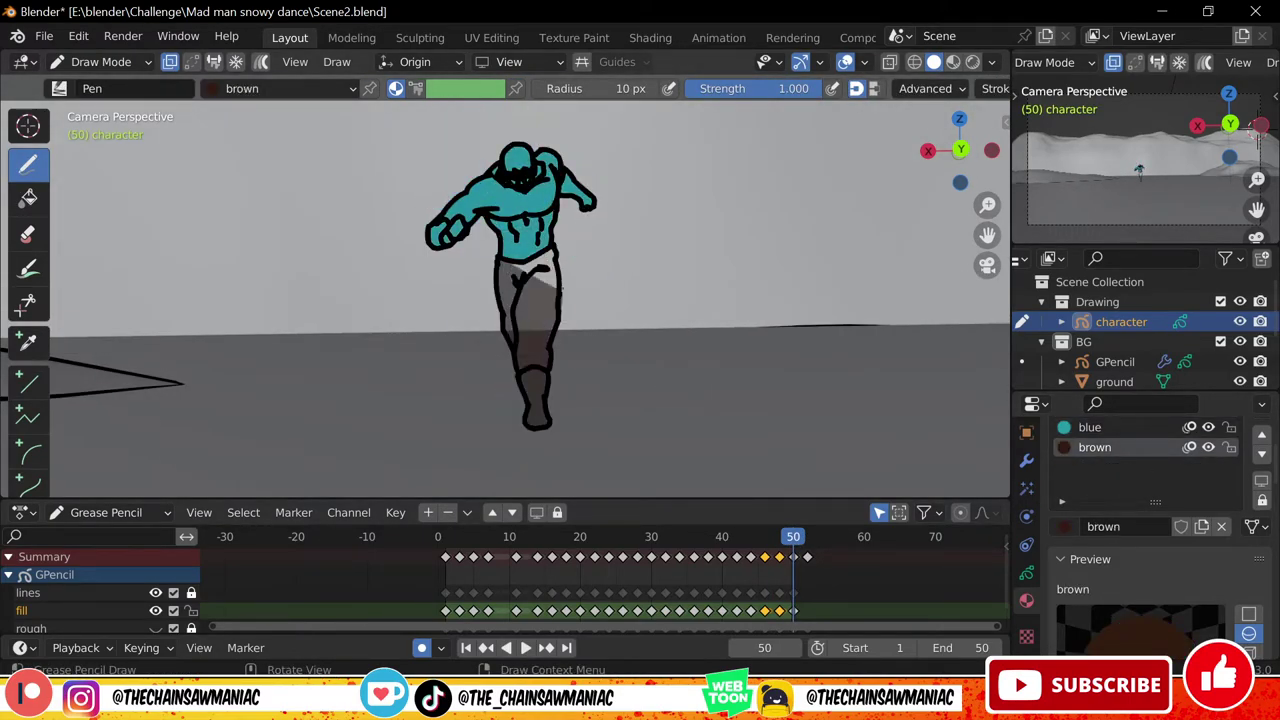
pyautogui.moveTo(562, 289); pyautogui.dragTo(504, 262)
# Play the colored animation from the start to review it
pyautogui.click(439, 537)
pyautogui.scroll(-5, 683, 323)
pyautogui.press('space')
pyautogui.press('space')
# Preview the scene in rendered shading at frame 1 and look through the visual effects available for the character
pyautogui.click(972, 62)
pyautogui.click(1027, 489)
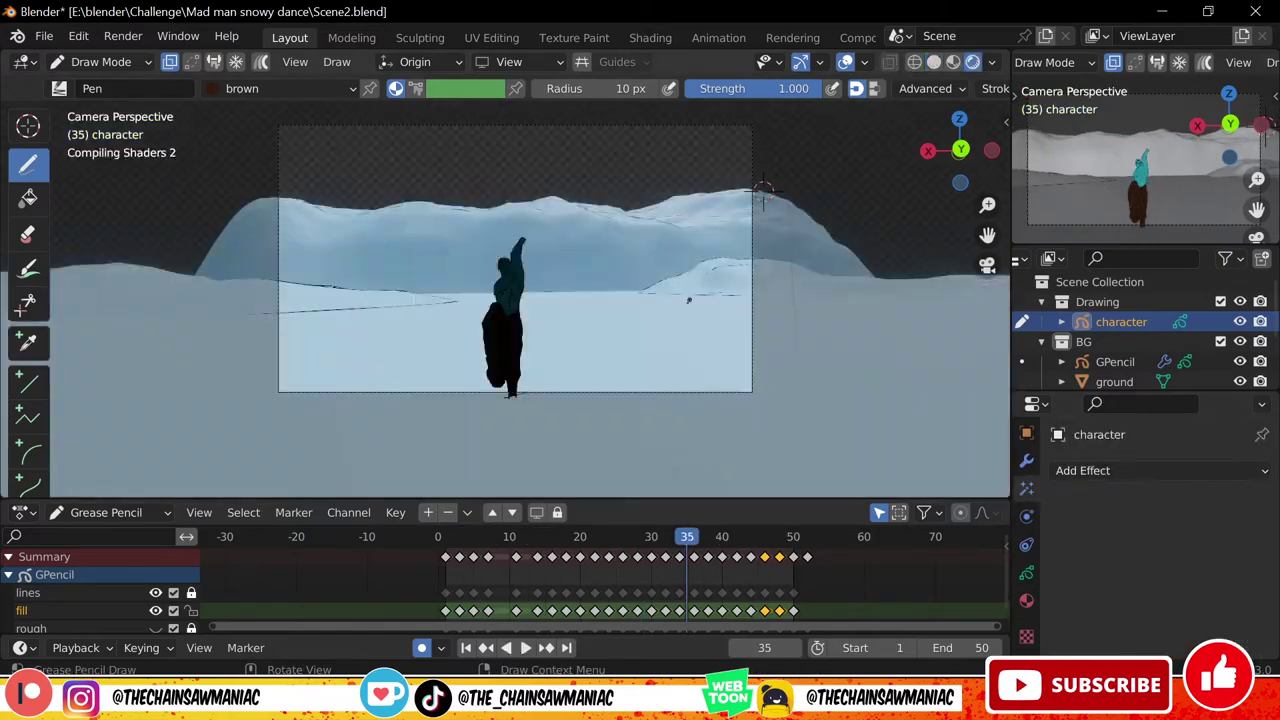
pyautogui.scroll(2, 689, 300)
pyautogui.moveTo(690, 542); pyautogui.dragTo(446, 546)
pyautogui.click(1138, 471)
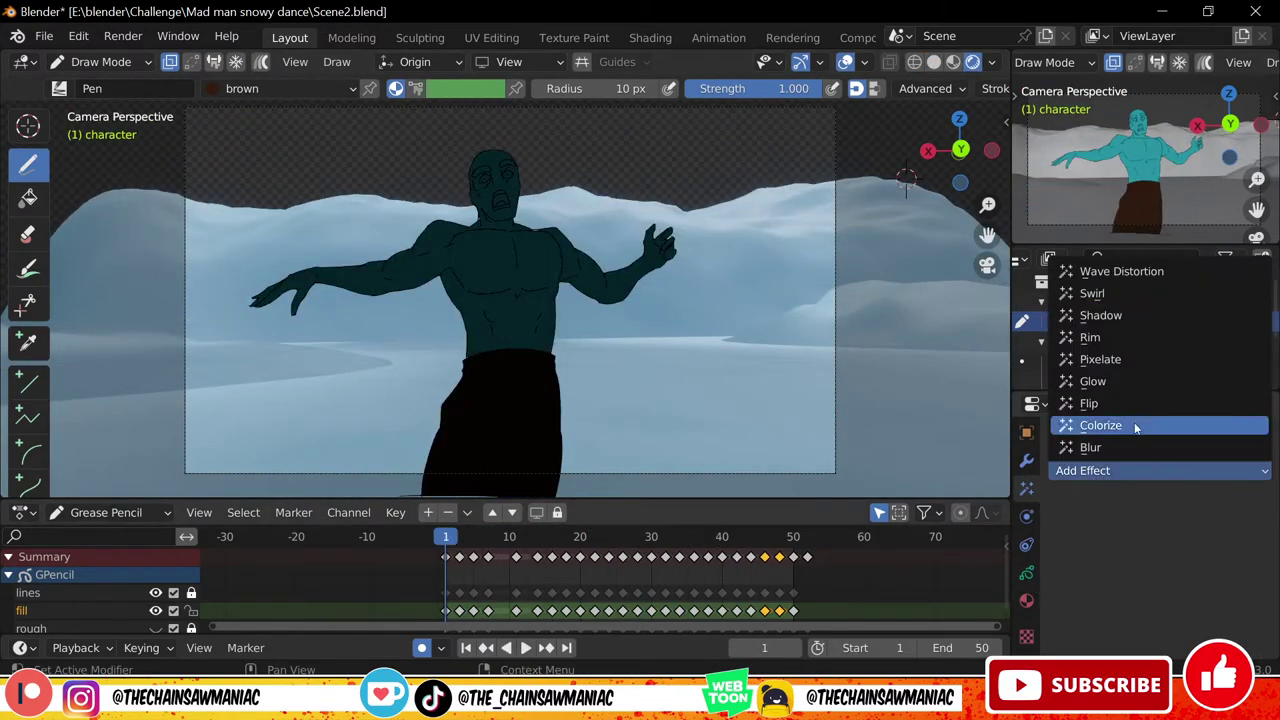
# Play the animation in solid shading and compare the character's colors with rendered shading
pyautogui.click(934, 62)
pyautogui.press('space')
pyautogui.press('space')
pyautogui.click(972, 62)
pyautogui.moveTo(636, 398)
pyautogui.keyDown('shift'); pyautogui.mouseDown(button='middle')
pyautogui.moveTo(689, 417)
pyautogui.moveTo(689, 390)
pyautogui.mouseUp(button='middle'); pyautogui.keyUp('shift')
# Inspect the character's layers, visual effects and materials while comparing solid, rendered and material preview shading
pyautogui.click(1027, 573)
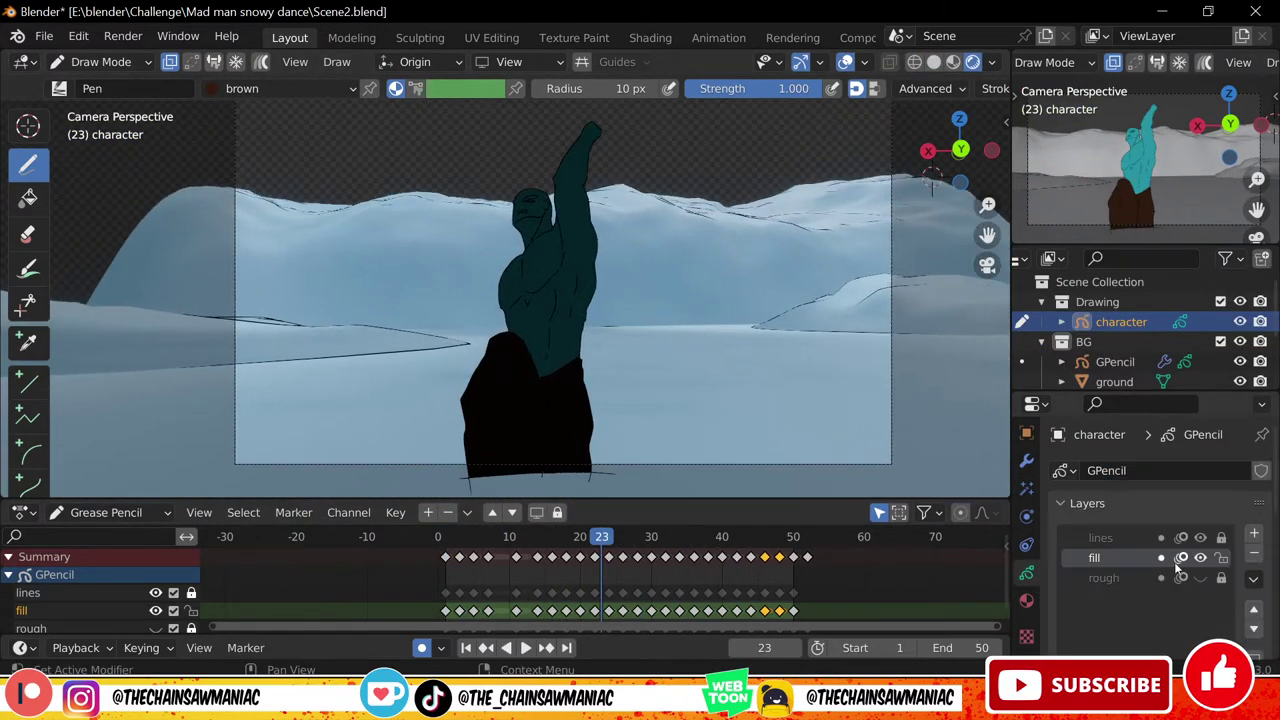
pyautogui.click(1027, 489)
pyautogui.click(1172, 471)
pyautogui.click(934, 62)
pyautogui.click(972, 62)
pyautogui.click(1027, 601)
pyautogui.click(953, 62)
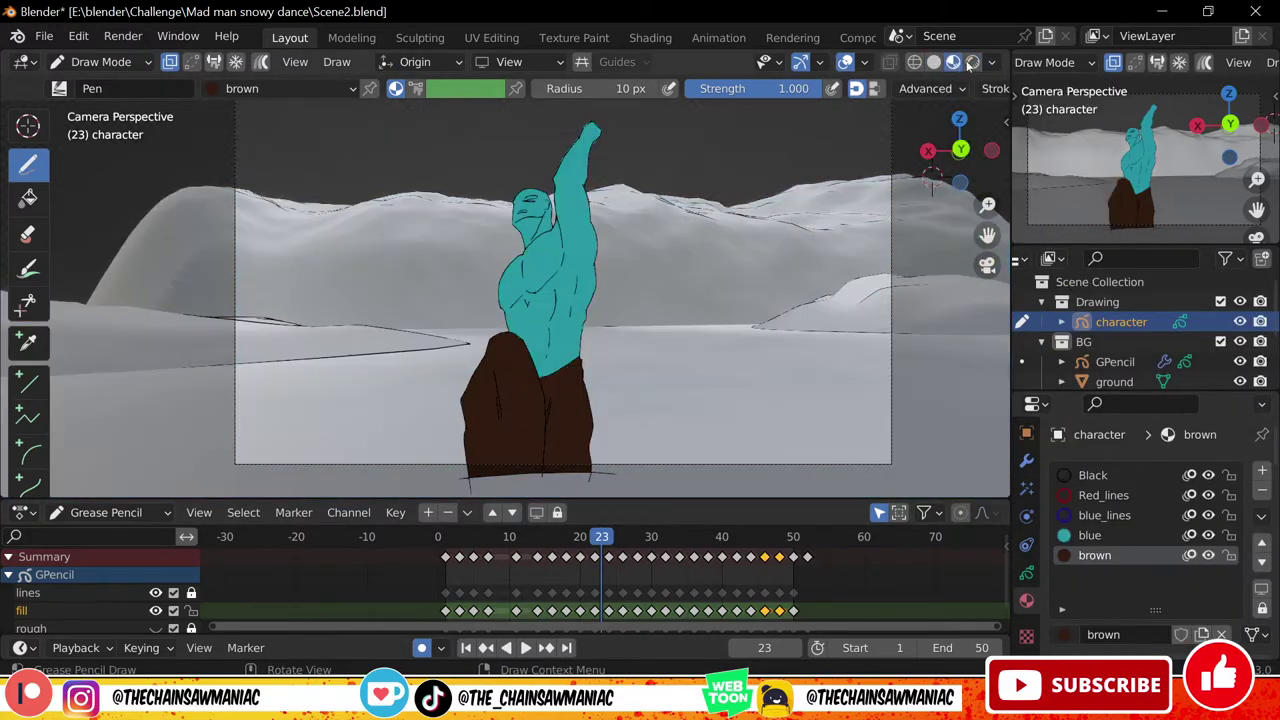
# Return the viewport to solid shading and look through its shading options
pyautogui.click(934, 62)
pyautogui.click(992, 62)
pyautogui.click(1062, 386)
pyautogui.click(1060, 406)
pyautogui.moveTo(1101, 252)
pyautogui.mouseDown()
pyautogui.moveTo(1101, 213)
pyautogui.moveTo(1101, 253)
pyautogui.mouseUp()
pyautogui.click(975, 386)
# Examine the character's modifier, object and material properties for settings that affect its display
pyautogui.click(1027, 461)
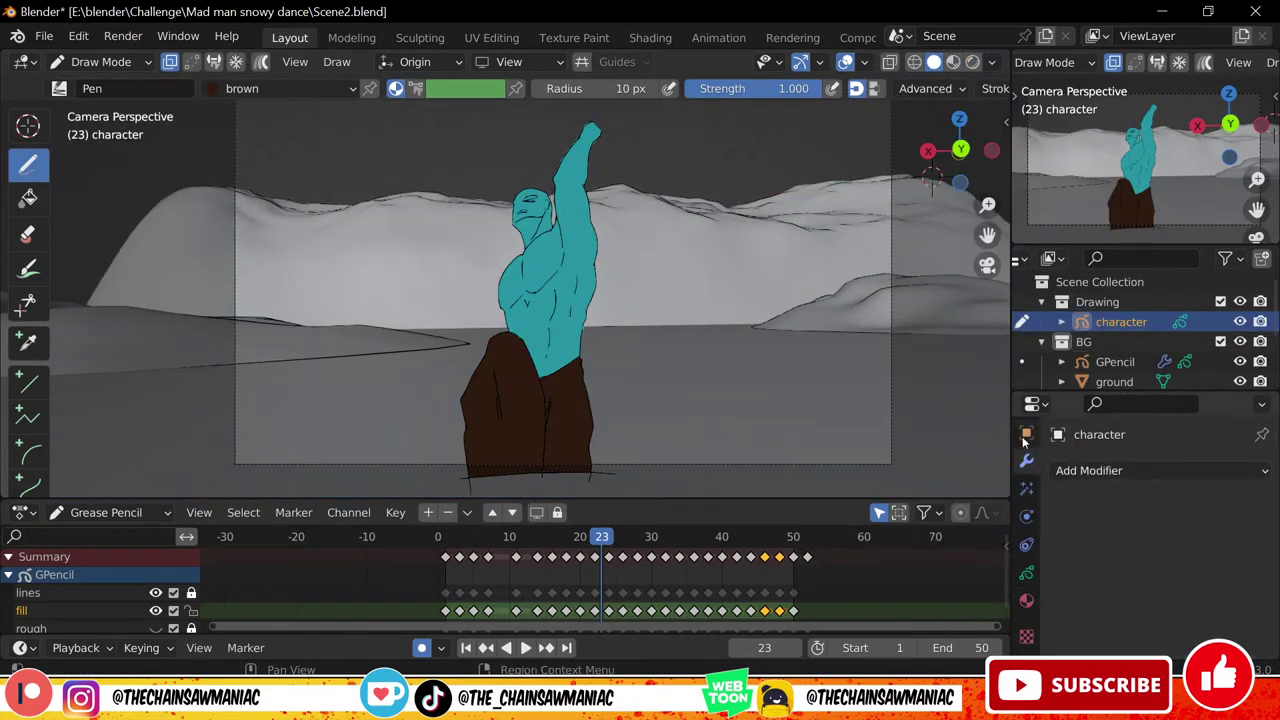
pyautogui.click(1024, 438)
pyautogui.scroll(-5, 1126, 542)
pyautogui.click(1027, 601)
pyautogui.scroll(-8, 1126, 560)
pyautogui.scroll(5, 1126, 560)
pyautogui.click(1027, 434)
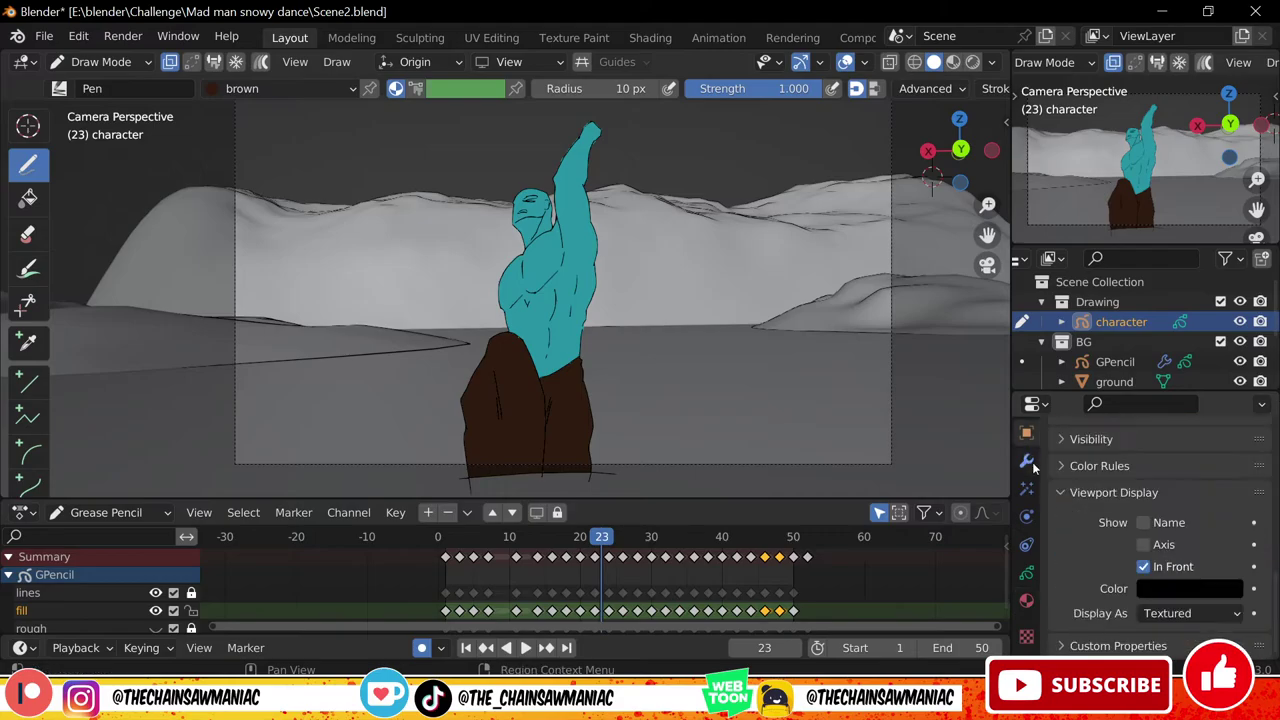
# Inspect the viewport display color in the world properties
pyautogui.click(1028, 473)
pyautogui.click(1027, 528)
pyautogui.click(1027, 584)
pyautogui.scroll(-6, 1140, 560)
pyautogui.click(1189, 613)
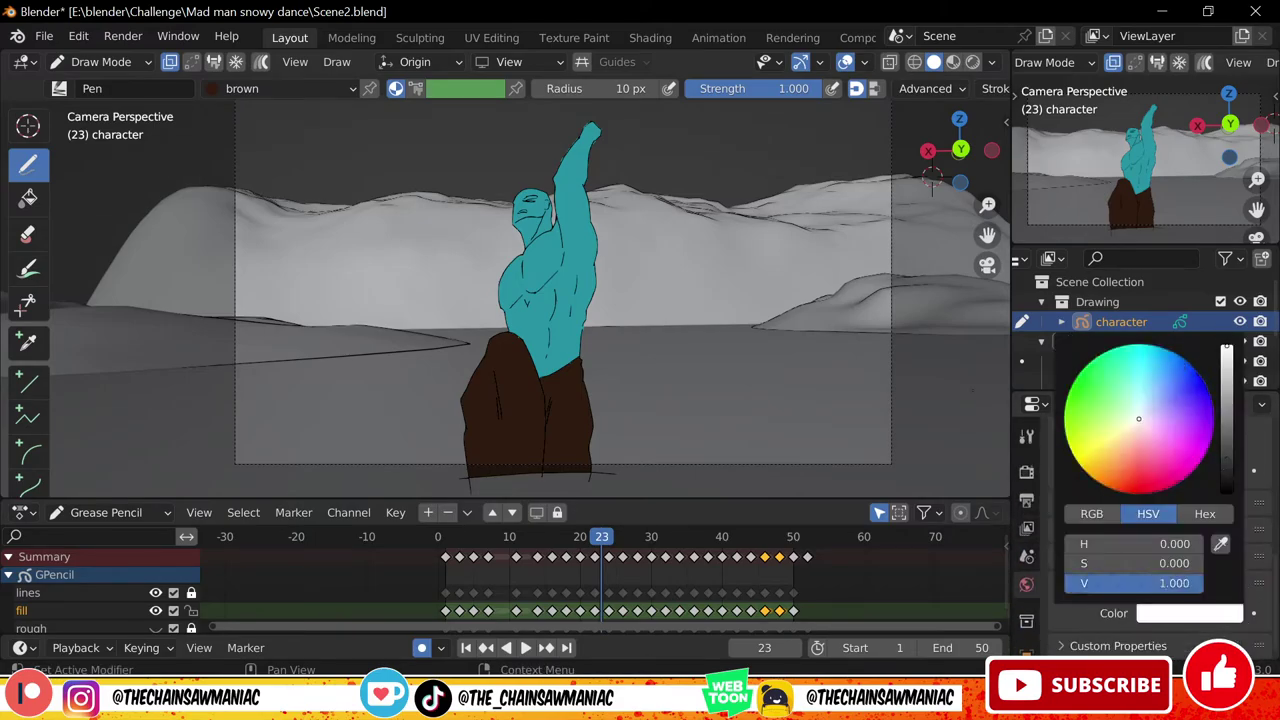
# Switch the viewport to rendered shading and play the animation
pyautogui.click(972, 62)
pyautogui.scroll(-1, 725, 404)
pyautogui.press('space')
pyautogui.press('space')
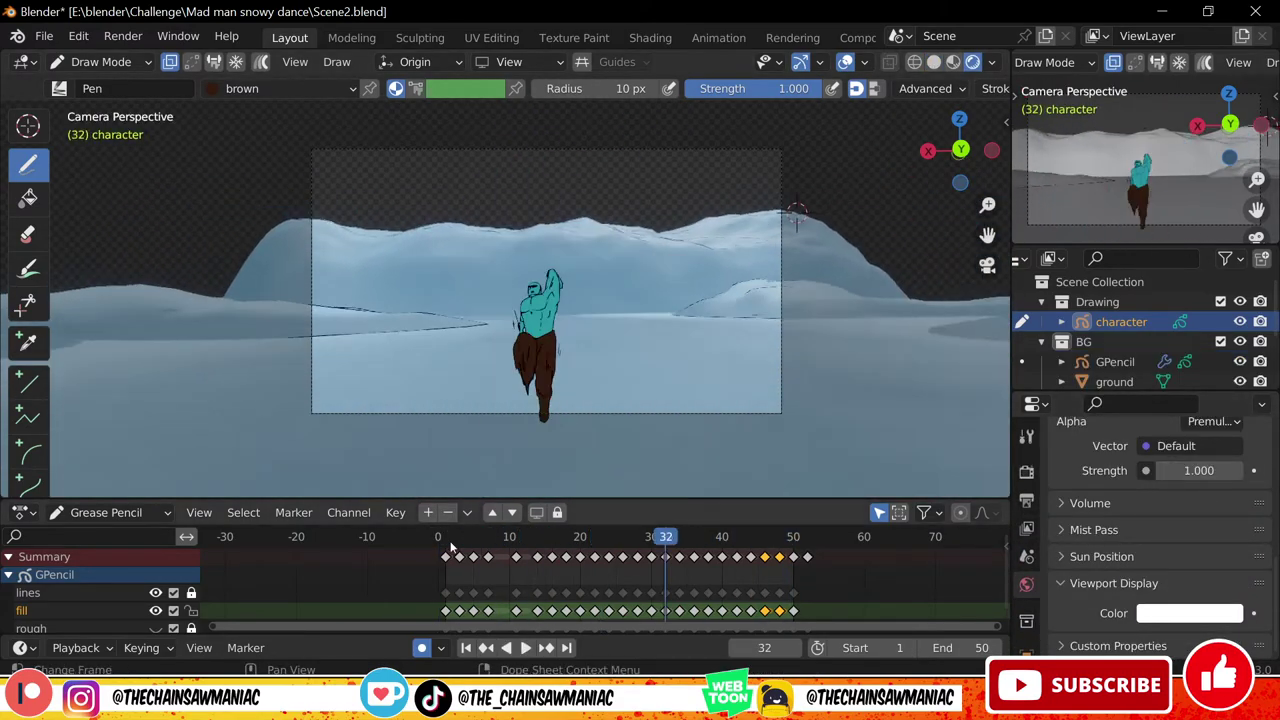
# Return to frame 1, set the viewport to solid shading, and show the character's material list
pyautogui.click(446, 539)
pyautogui.keyDown('shift'); pyautogui.moveTo(640, 300); pyautogui.dragTo(631, 328, button='middle'); pyautogui.keyUp('shift')
pyautogui.click(934, 62)
pyautogui.scroll(-6, 1027, 560)
pyautogui.click(1027, 654)
# Try a Red_lines stroke on the character's eye in the camera view and undo it
pyautogui.click(1104, 486)
pyautogui.moveTo(540, 250); pyautogui.dragTo(570, 330, button='middle')
pyautogui.press('KP_0')
pyautogui.scroll(6, 560, 290)
pyautogui.keyDown('shift'); pyautogui.moveTo(560, 180); pyautogui.dragTo(570, 330, button='middle'); pyautogui.keyUp('shift')
pyautogui.moveTo(560, 285); pyautogui.dragTo(572, 280)
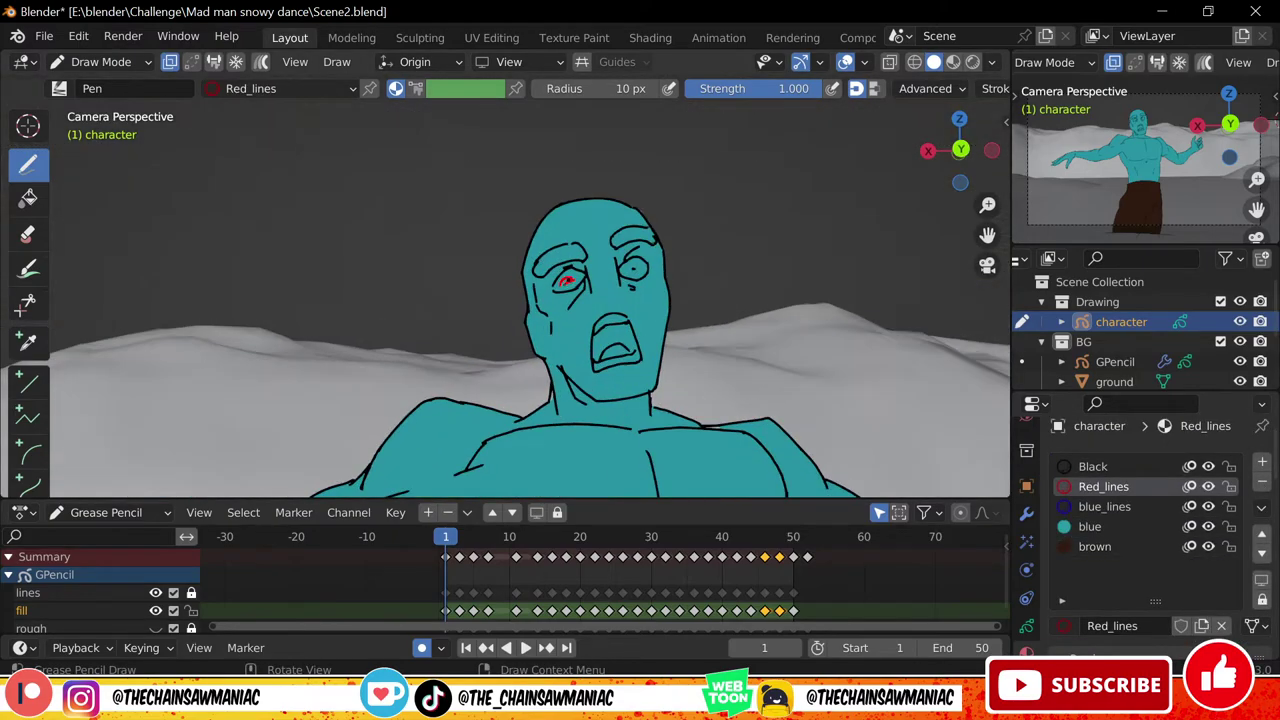
pyautogui.hotkey('ctrl', 'z')
# Add a new material to the character with Fill enabled and a white base color
pyautogui.scroll(-3, 568, 285)
pyautogui.click(1262, 462)
pyautogui.click(1145, 626)
pyautogui.scroll(-8, 1150, 560)
pyautogui.click(1086, 471)
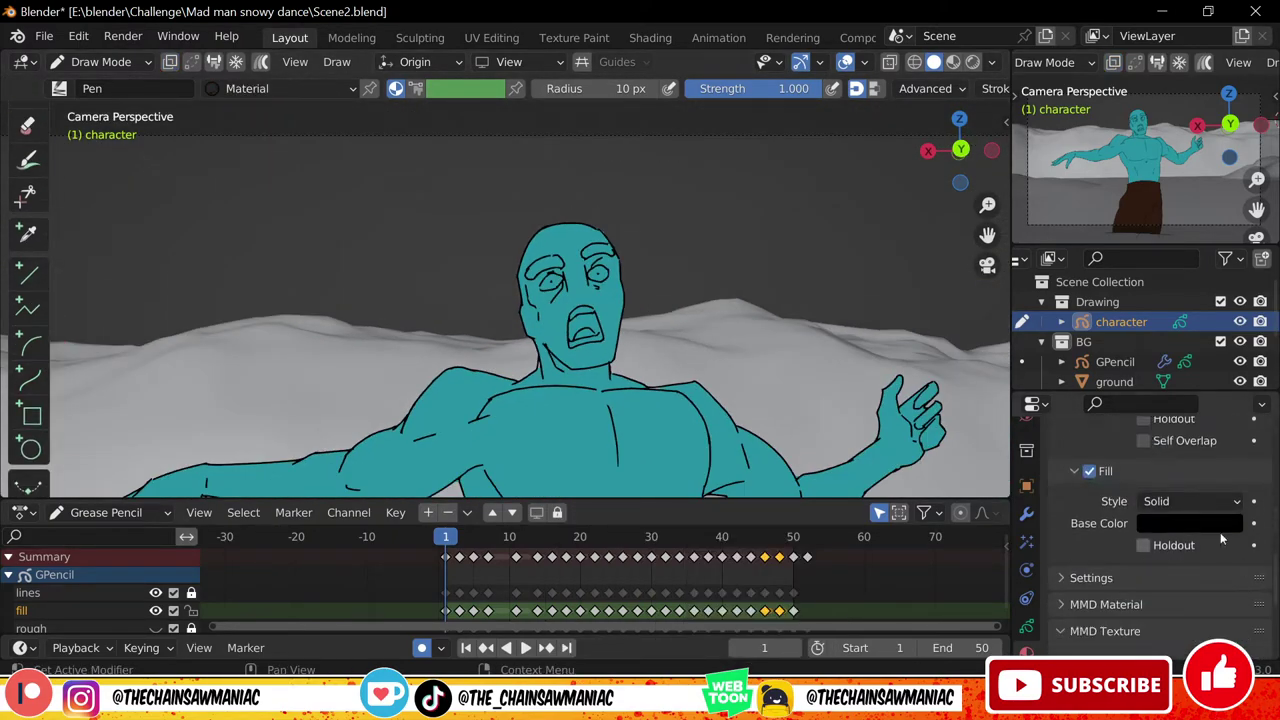
pyautogui.click(1200, 525)
# Color both eyes and the teeth white on the frame 1 drawing using the new material
pyautogui.scroll(8, 1180, 540)
pyautogui.scroll(3, 560, 285)
pyautogui.moveTo(563, 289); pyautogui.dragTo(568, 290)
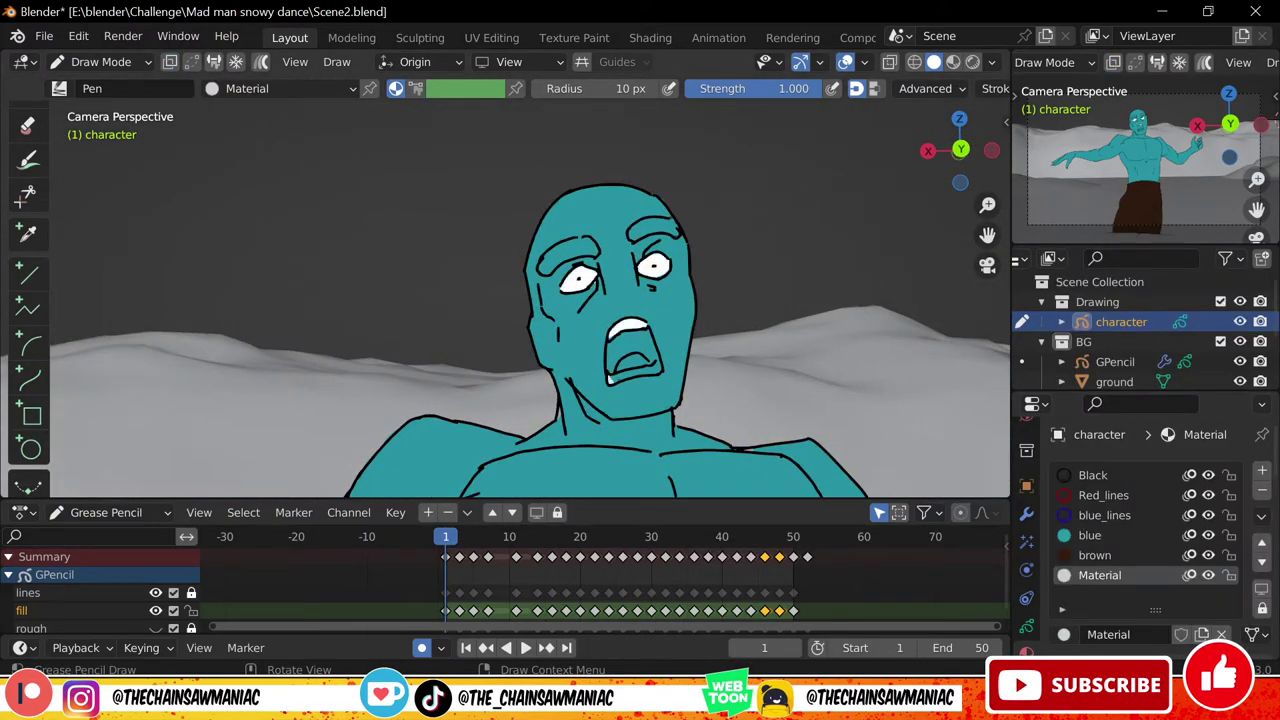
# Add another new material to the character with a solid black fill
pyautogui.click(1262, 470)
pyautogui.click(1145, 634)
pyautogui.scroll(-8, 1150, 560)
pyautogui.click(1086, 471)
pyautogui.scroll(8, 1150, 540)
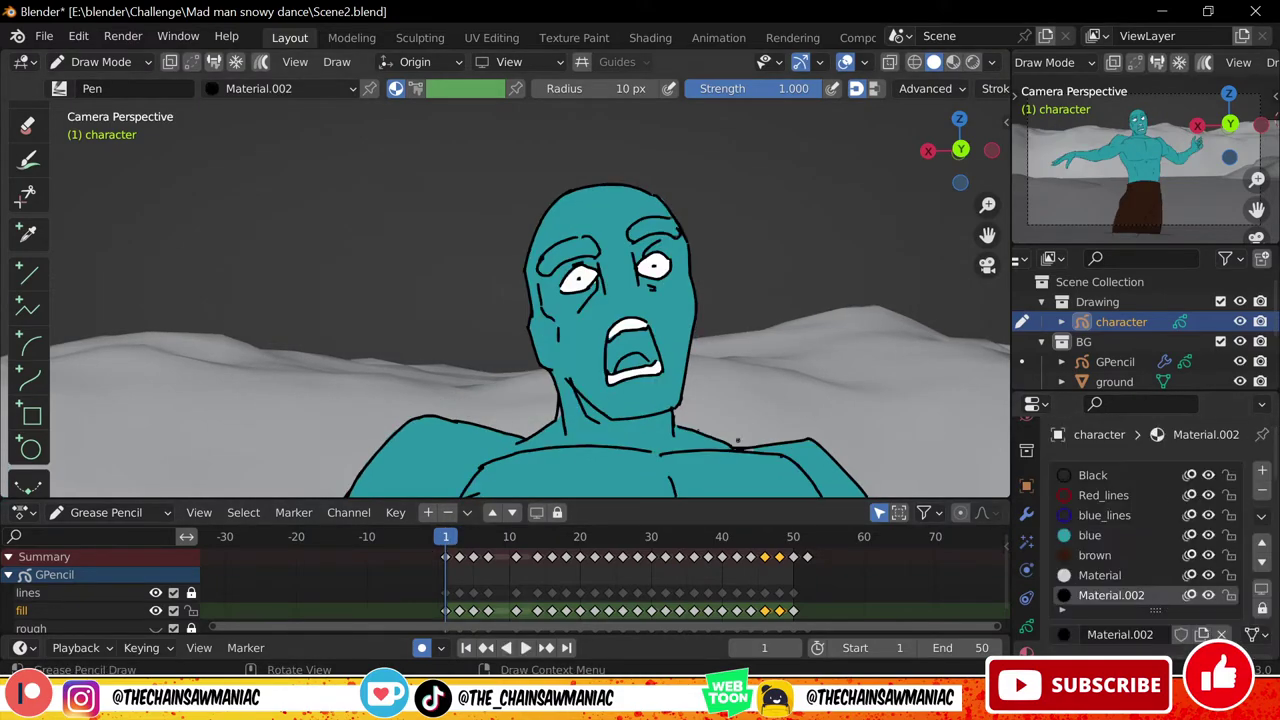
# Color the visible eye and the teeth white on the frame 3 drawing
pyautogui.press('Up')
pyautogui.moveTo(706, 247); pyautogui.dragTo(689, 262)
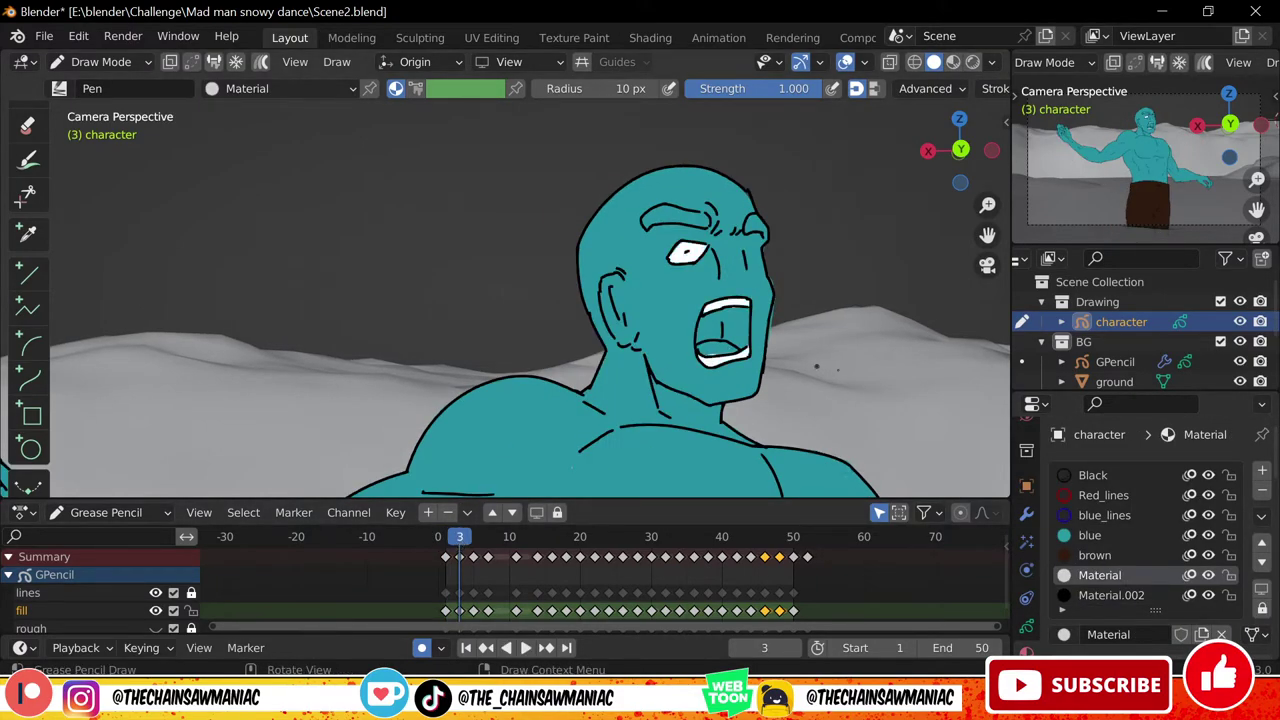
# Add a third new material with Fill enabled and a muted brown base color of H 0.037, S 0.538, V 0.166
pyautogui.click(1262, 476)
pyautogui.click(1145, 634)
pyautogui.scroll(-8, 1150, 560)
pyautogui.click(1089, 512)
pyautogui.click(1170, 563)
pyautogui.click(1131, 366)
pyautogui.click(1230, 363)
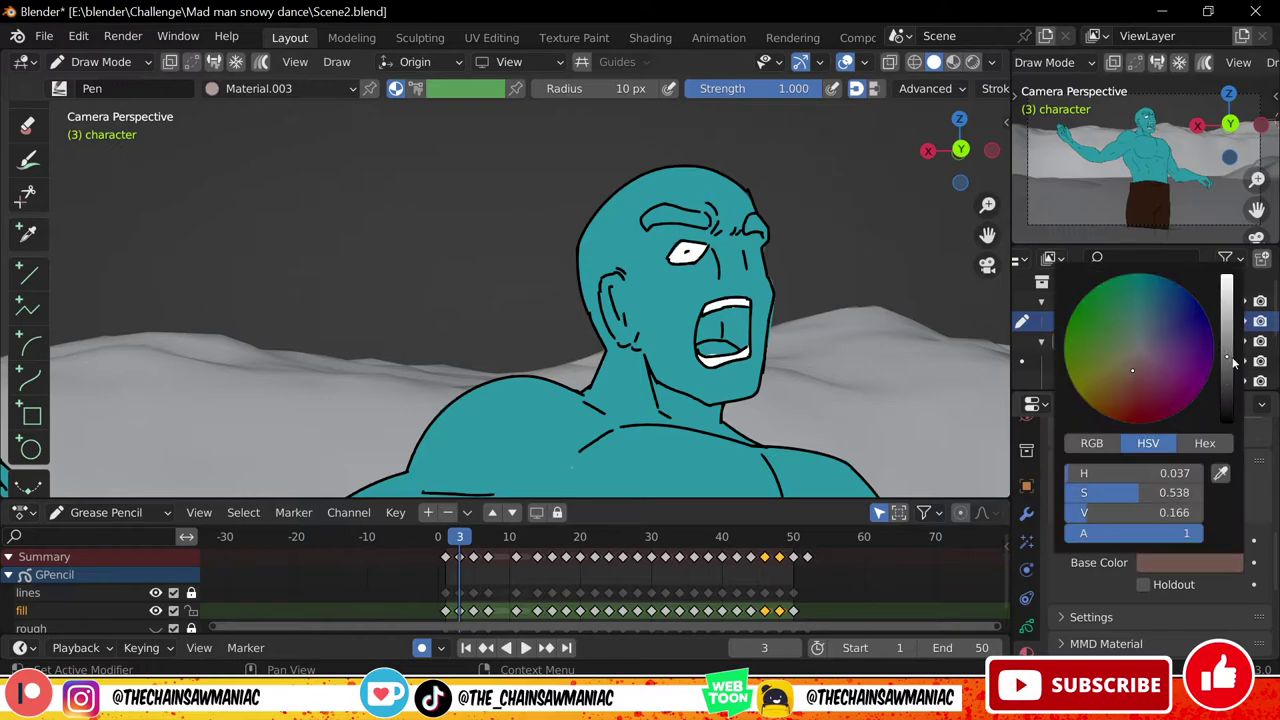
pyautogui.scroll(8, 1150, 540)
# Fill the open mouths with muted brown on frames 1 to 5, and whiten the eye and teeth on frame 5
pyautogui.press('Down')
pyautogui.moveTo(645, 336)
pyautogui.mouseDown()
pyautogui.moveTo(612, 372)
pyautogui.moveTo(650, 350)
pyautogui.mouseUp()
pyautogui.press('Up')
pyautogui.press('Up')
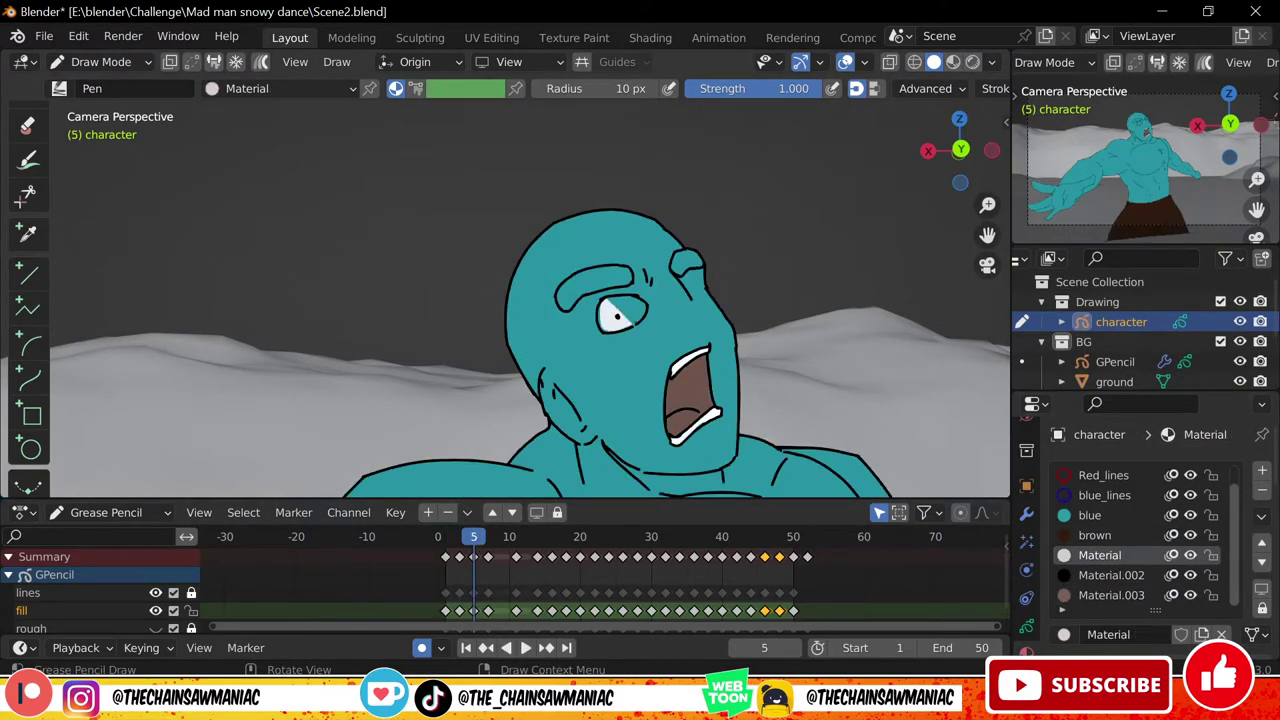
# Color the eyes and mouth details of the character on the keyed drawings from frame 7 to frame 18
pyautogui.press('Up')
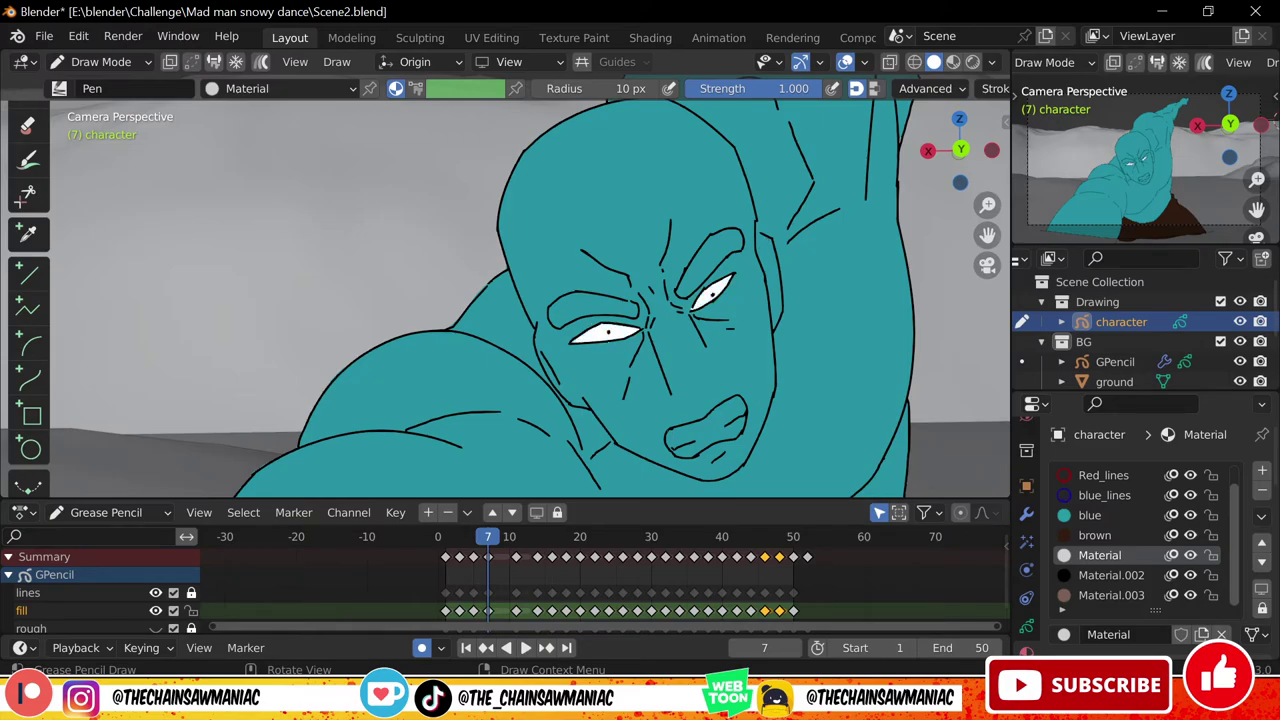
pyautogui.press('Up')
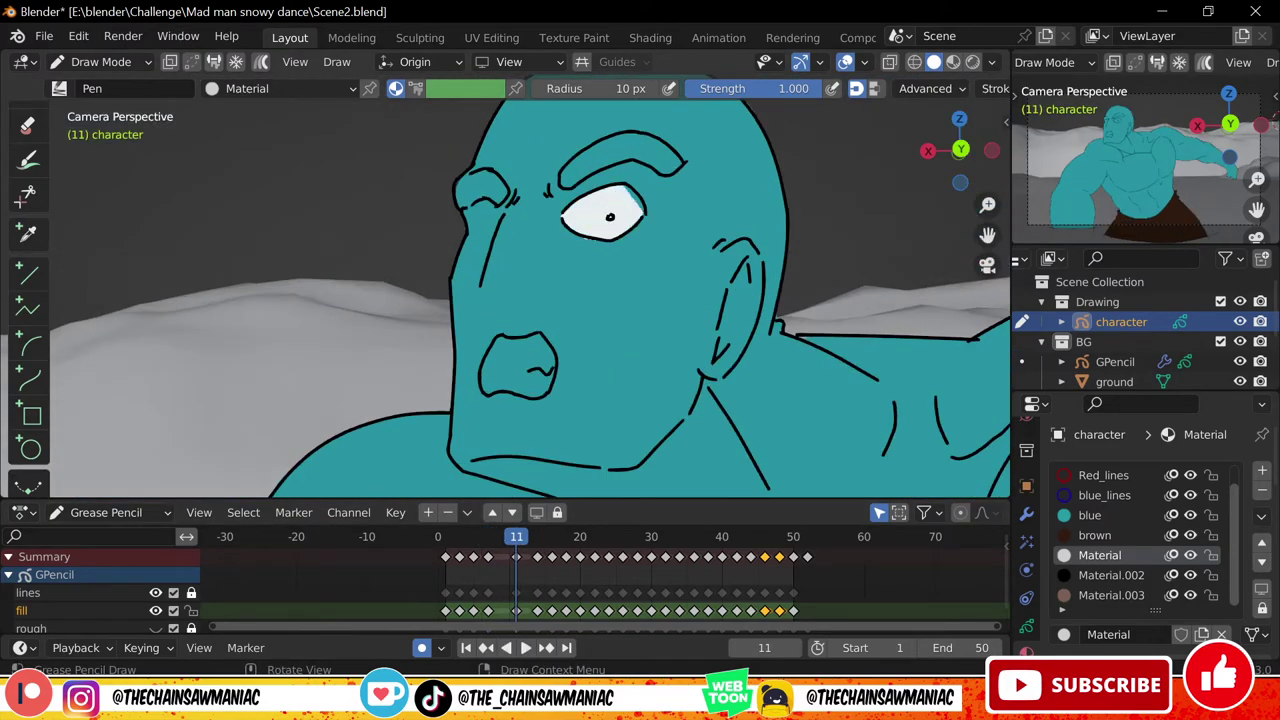
pyautogui.press('Up')
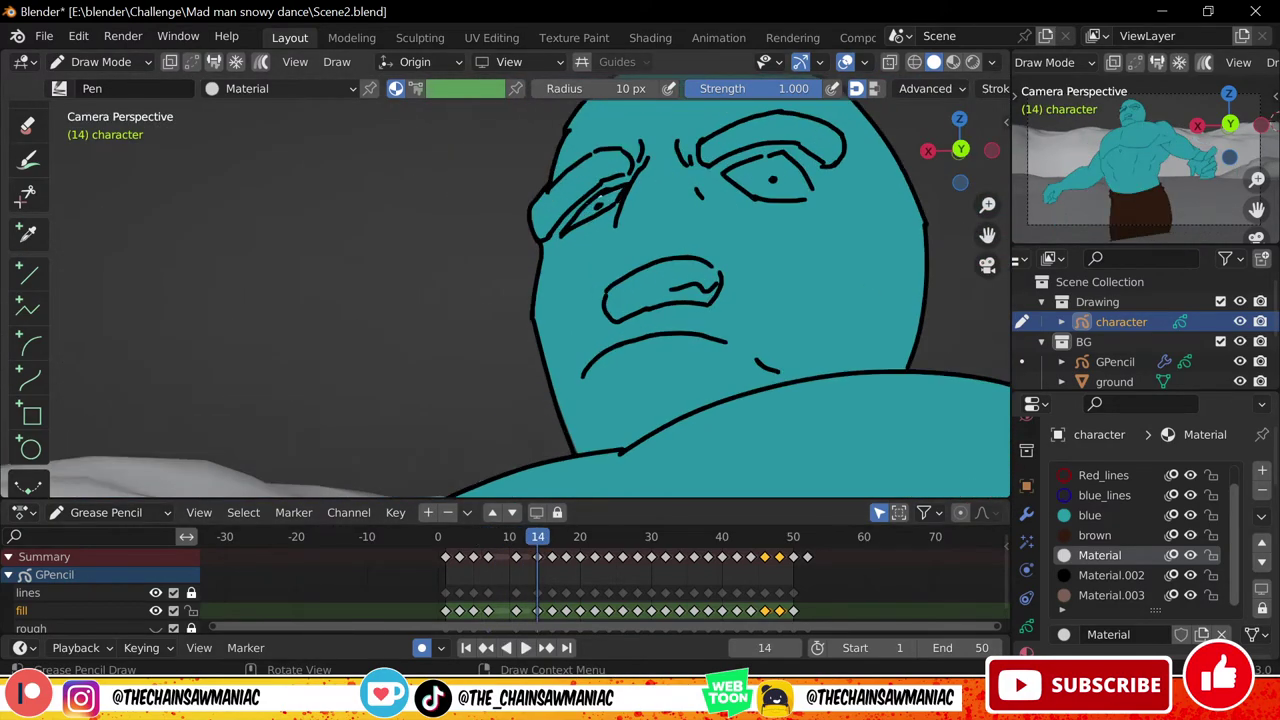
pyautogui.press('Up')
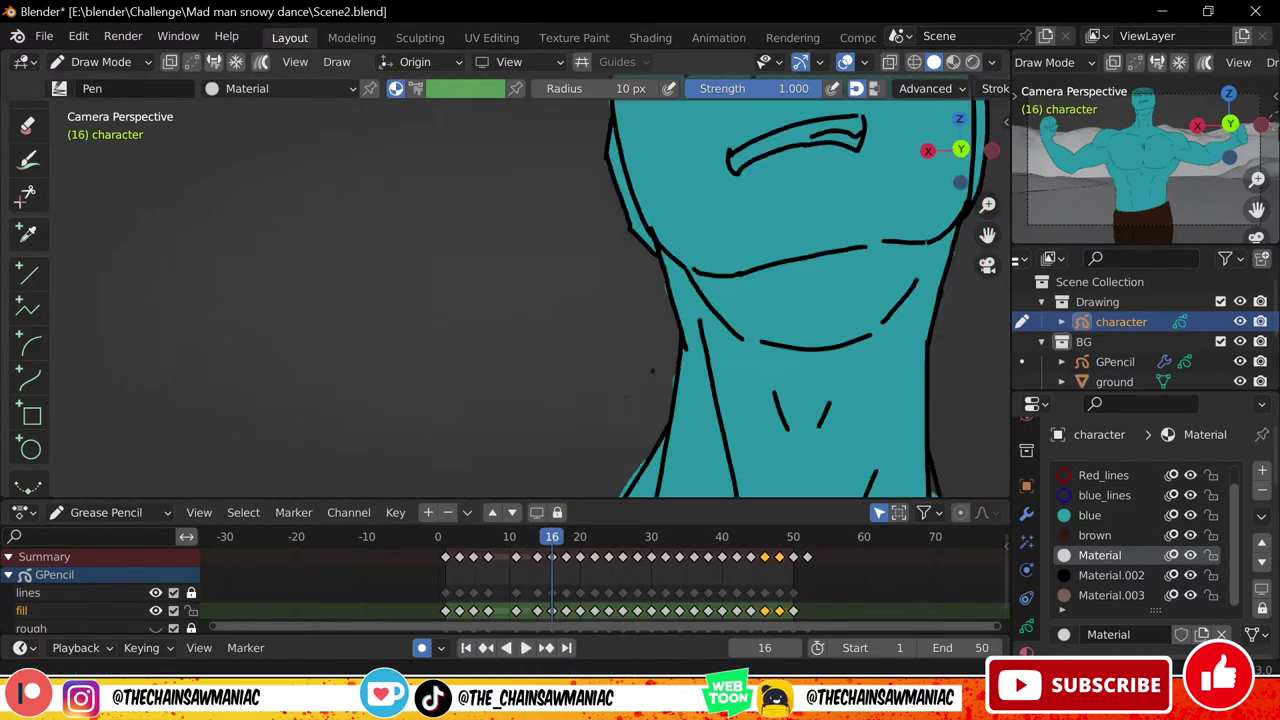
pyautogui.press('Up')
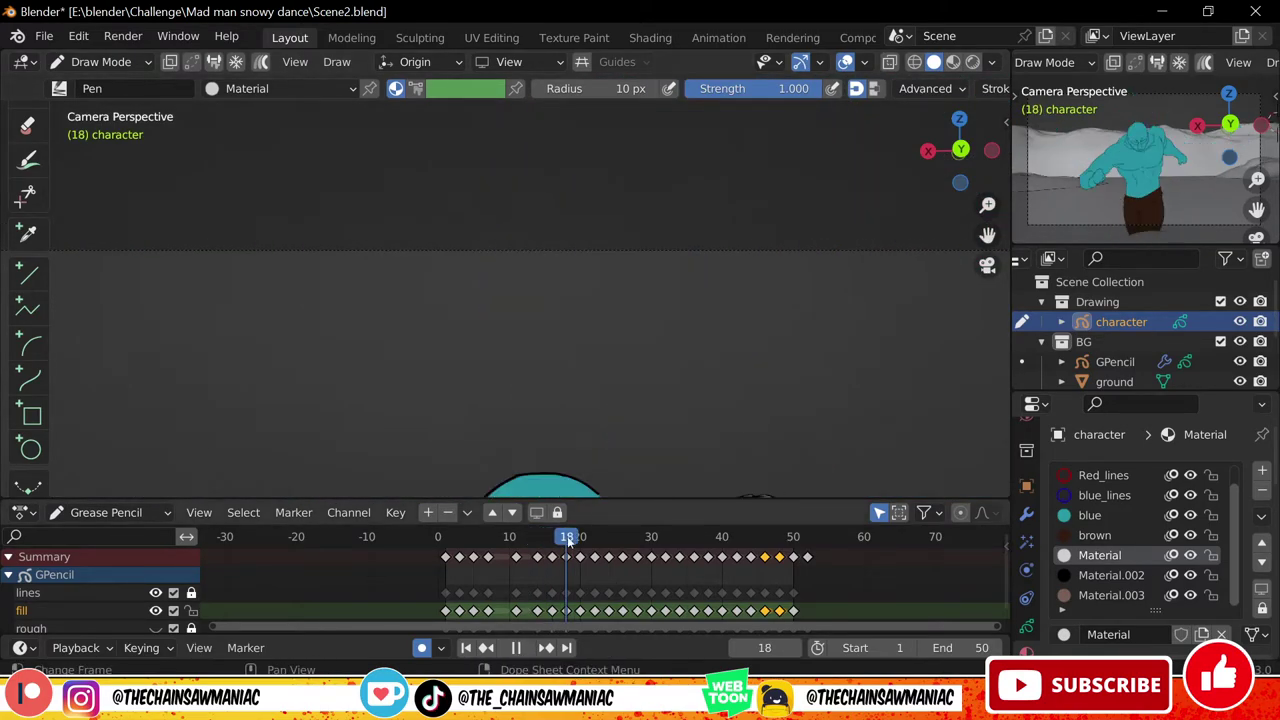
# Color the remaining face details on the keyed drawings from frame 20 to frame 30 and review the animation
pyautogui.press('Up')
pyautogui.press('Up')
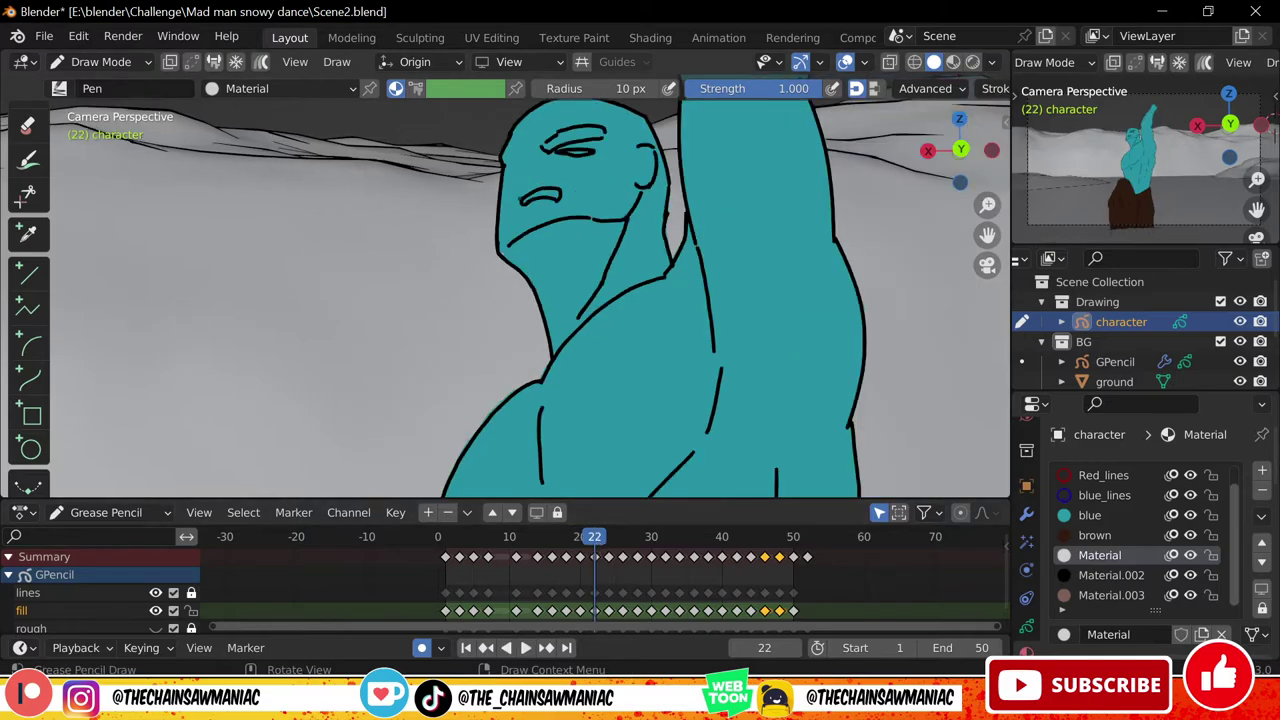
pyautogui.press('Up')
pyautogui.press('Up')
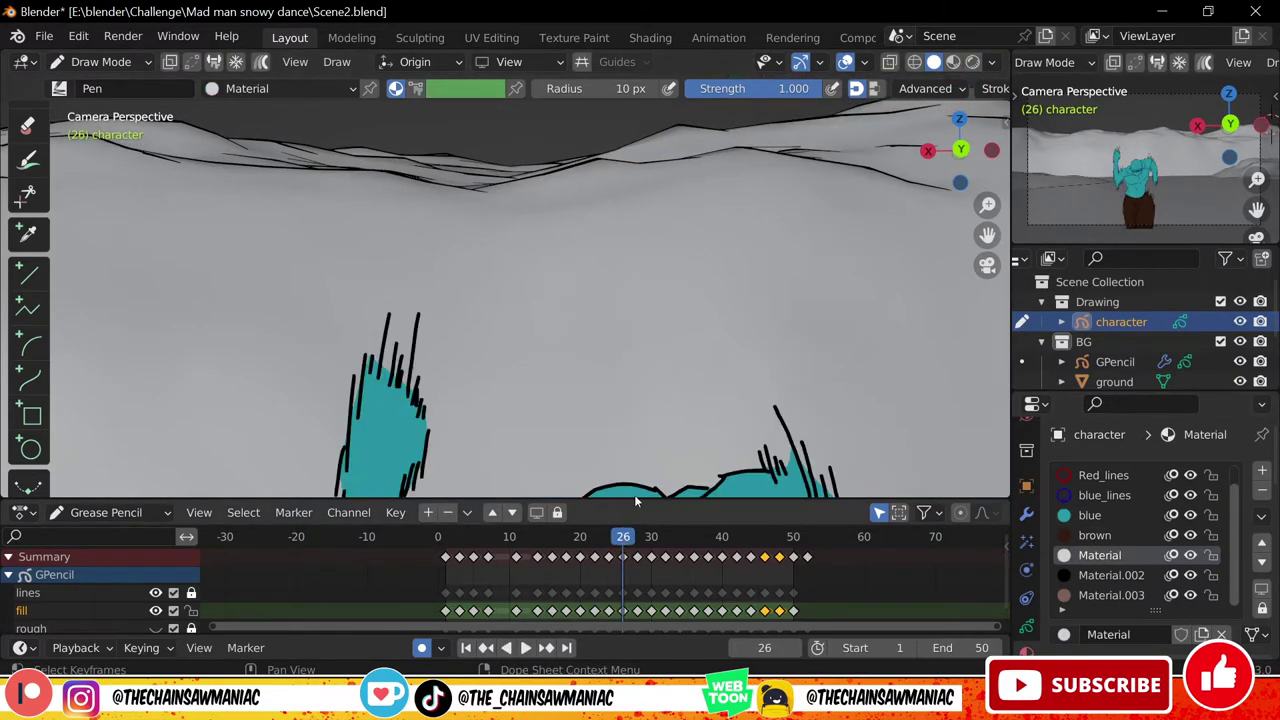
pyautogui.keyDown('shift'); pyautogui.moveTo(830, 475); pyautogui.dragTo(820, 198, button='middle'); pyautogui.keyUp('shift')
pyautogui.press('Up')
pyautogui.press('Up')
pyautogui.moveTo(716, 538); pyautogui.dragTo(684, 538)
pyautogui.press('space')
pyautogui.moveTo(732, 540); pyautogui.dragTo(752, 540)
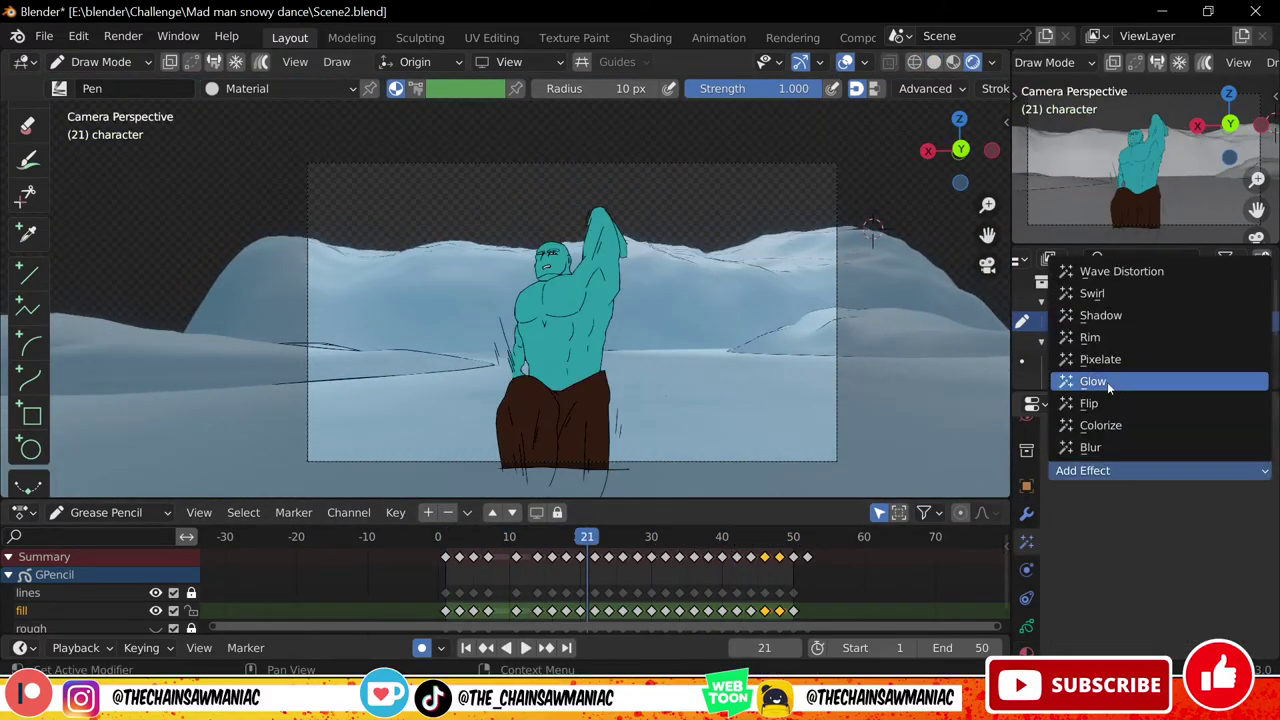
# Add a Rim effect to the character with a white mask color, Overlay blending, offsets of -44 px and 54 px, and 20 px blur
pyautogui.click(1090, 338)
pyautogui.moveTo(587, 538); pyautogui.dragTo(453, 540)
pyautogui.click(1189, 546)
pyautogui.moveTo(1234, 425); pyautogui.dragTo(1234, 275)
pyautogui.doubleClick(1189, 615)
pyautogui.write('0')
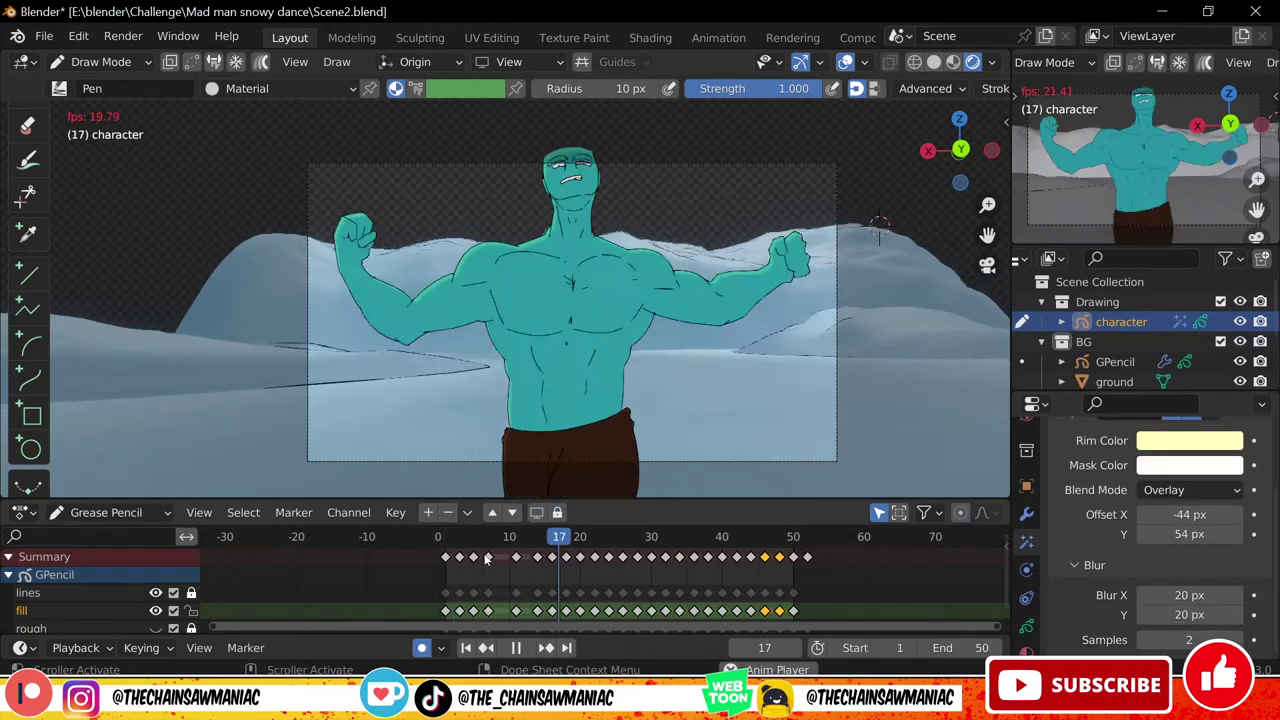
pyautogui.press('space')
# Add a Shadow effect to the character with a Y scale of 0.200, a Y offset of -531 px and 50 px X blur
pyautogui.click(1120, 470)
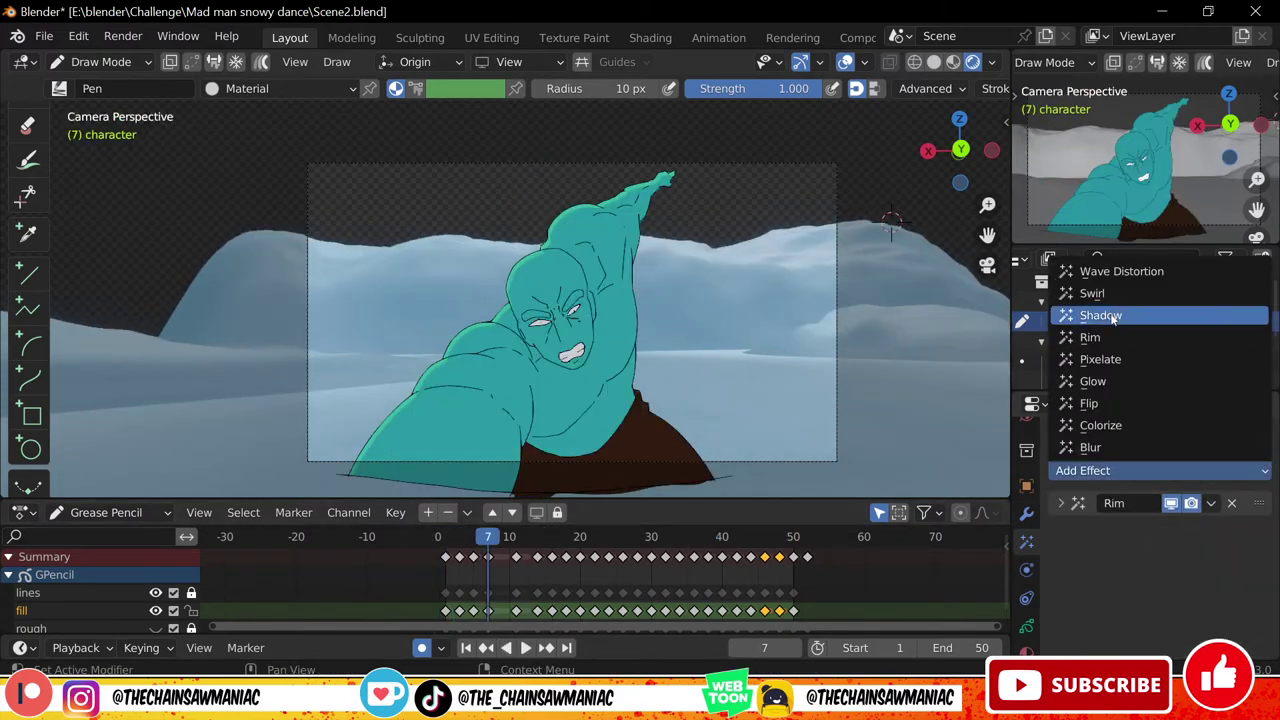
pyautogui.click(1113, 318)
pyautogui.scroll(-3, 1252, 625)
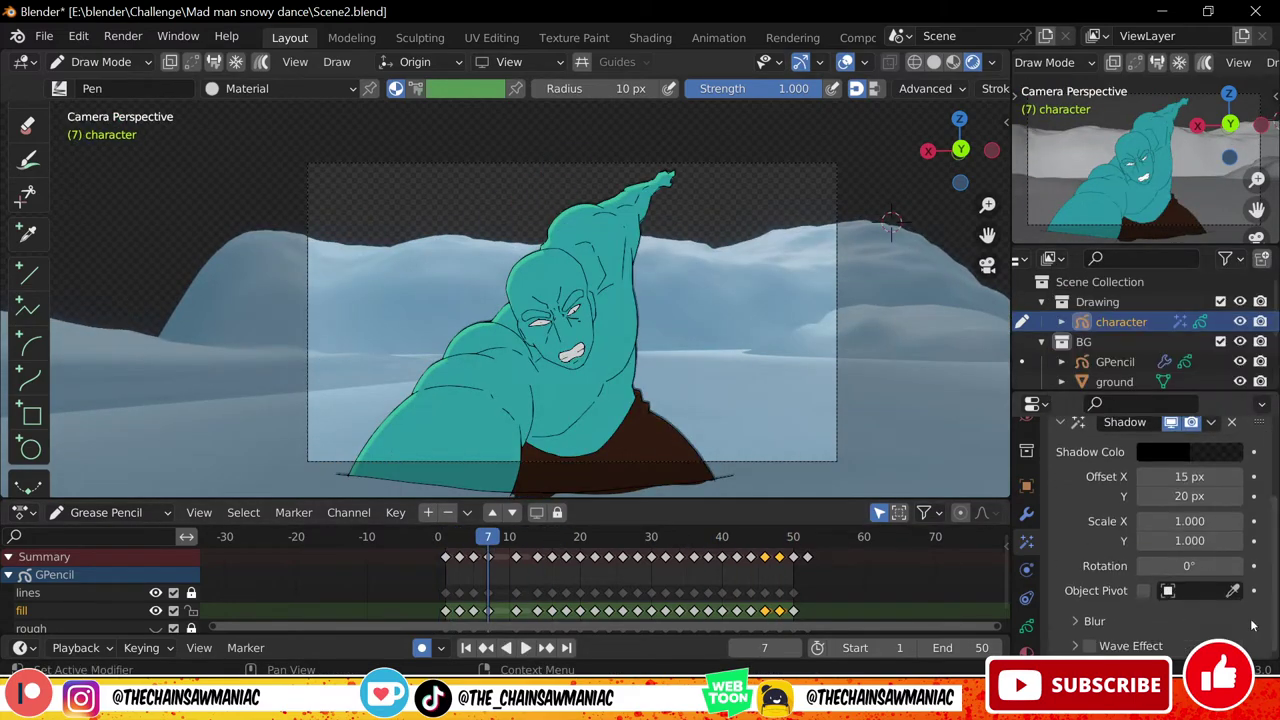
pyautogui.click(1193, 620)
pyautogui.scroll(-2, 1185, 600)
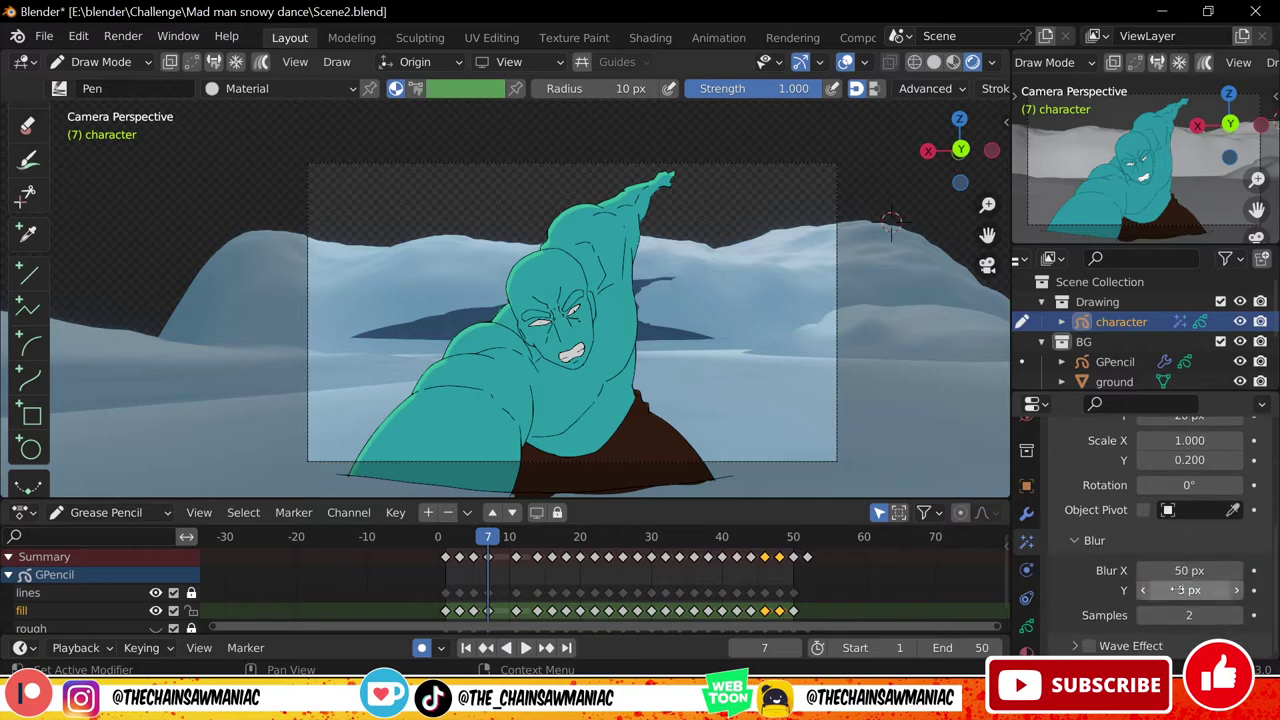
pyautogui.moveTo(1274, 614); pyautogui.dragTo(1274, 578)
pyautogui.moveTo(1188, 484); pyautogui.dragTo(900, 611)
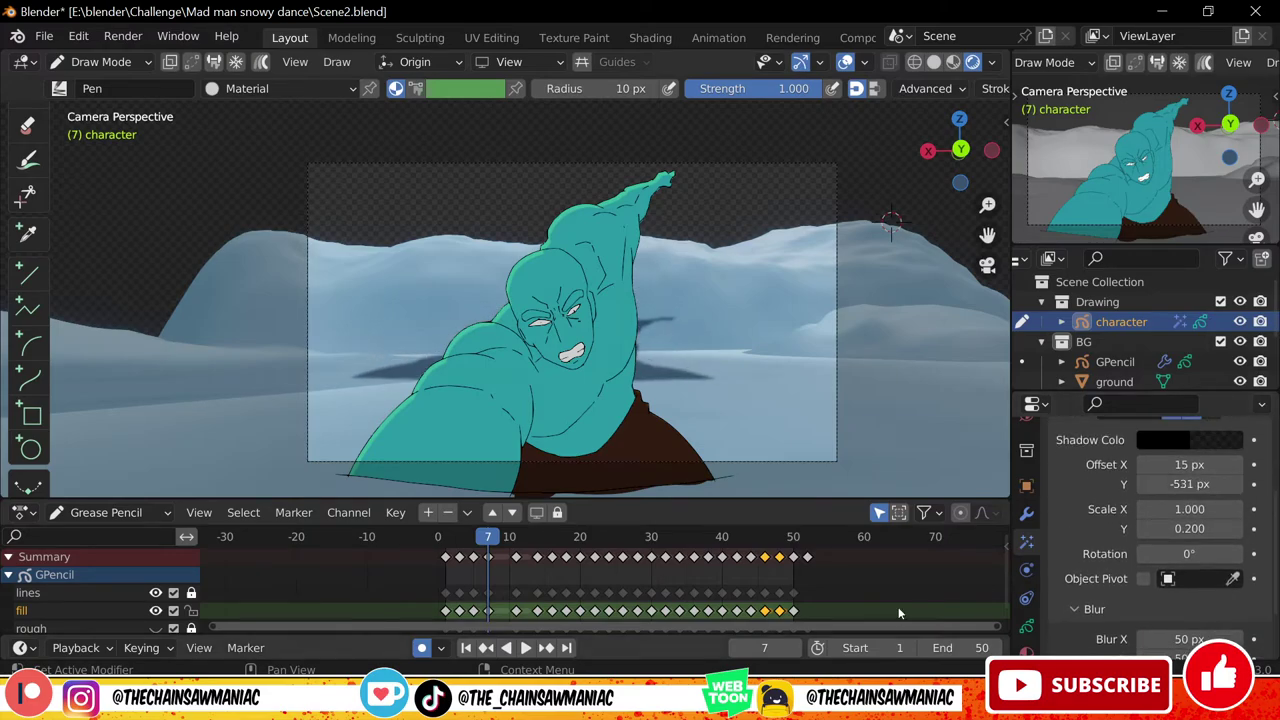
# Keep the shadow color black, set the shadow's Y offset to -1110 px and Y scale to 0.200, and play the animation
pyautogui.click(1190, 458)
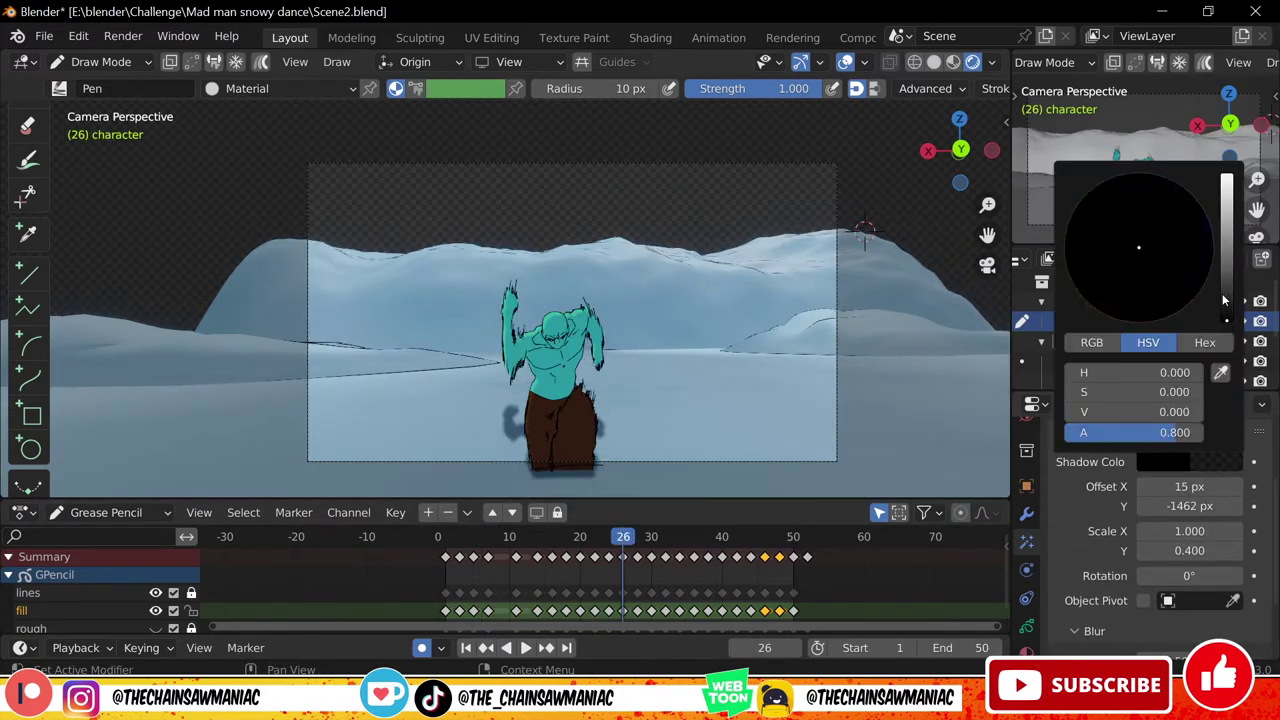
pyautogui.moveTo(1226, 294); pyautogui.dragTo(1226, 335)
pyautogui.moveTo(1275, 543)
pyautogui.mouseDown()
pyautogui.moveTo(1275, 585)
pyautogui.moveTo(1276, 540)
pyautogui.mouseUp()
pyautogui.moveTo(730, 538); pyautogui.dragTo(735, 539)
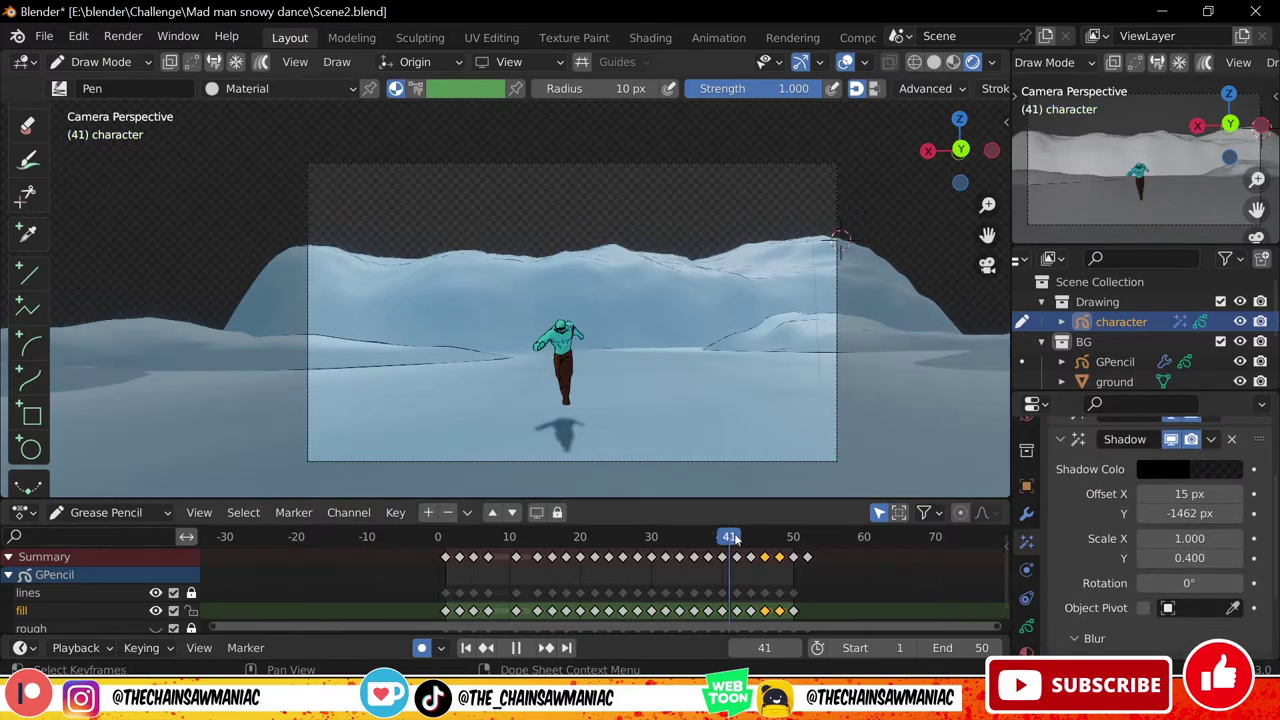
pyautogui.moveTo(1195, 514); pyautogui.dragTo(925, 518)
pyautogui.click(526, 648)
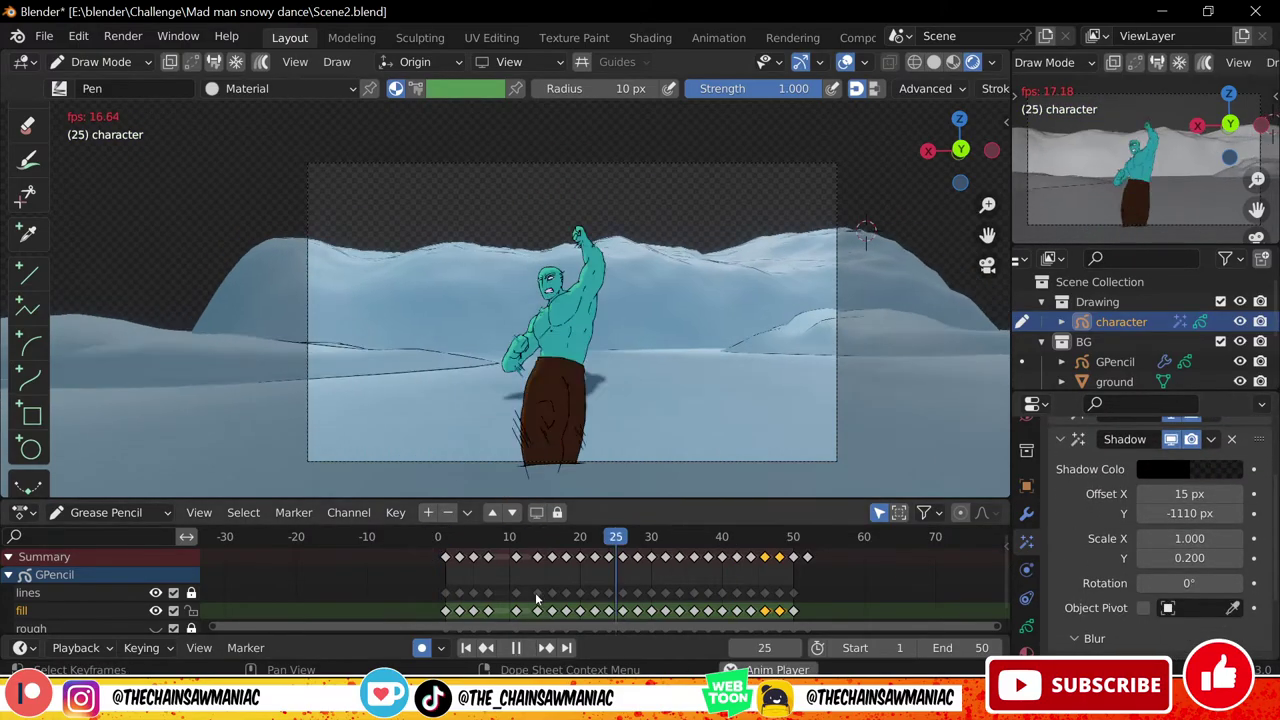
# Set the shadow's Y offset to -799 px and its Y scale to 1.000 at frame 43
pyautogui.moveTo(1149, 514); pyautogui.dragTo(1147, 553)
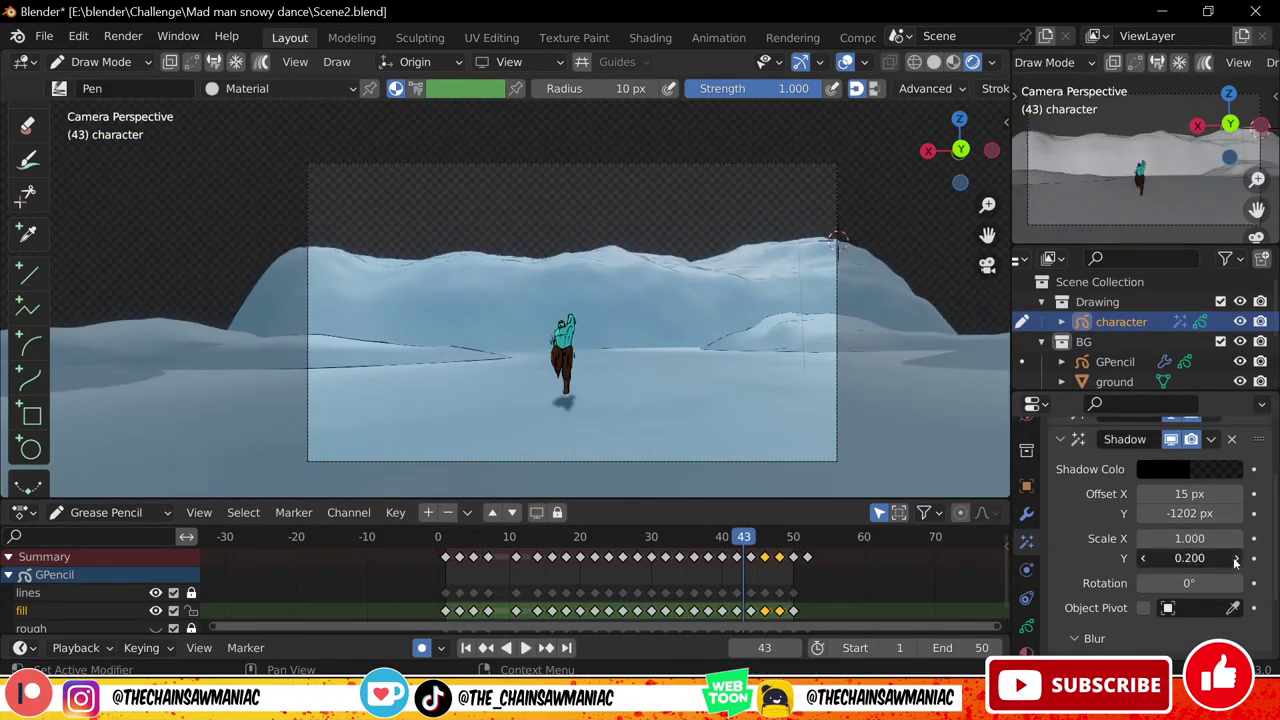
pyautogui.moveTo(1147, 518); pyautogui.dragTo(1223, 518)
pyautogui.scroll(1, 1147, 530)
pyautogui.click(1062, 454)
pyautogui.click(1066, 530)
pyautogui.scroll(-4, 1145, 540)
pyautogui.moveTo(1147, 494); pyautogui.dragTo(1274, 494)
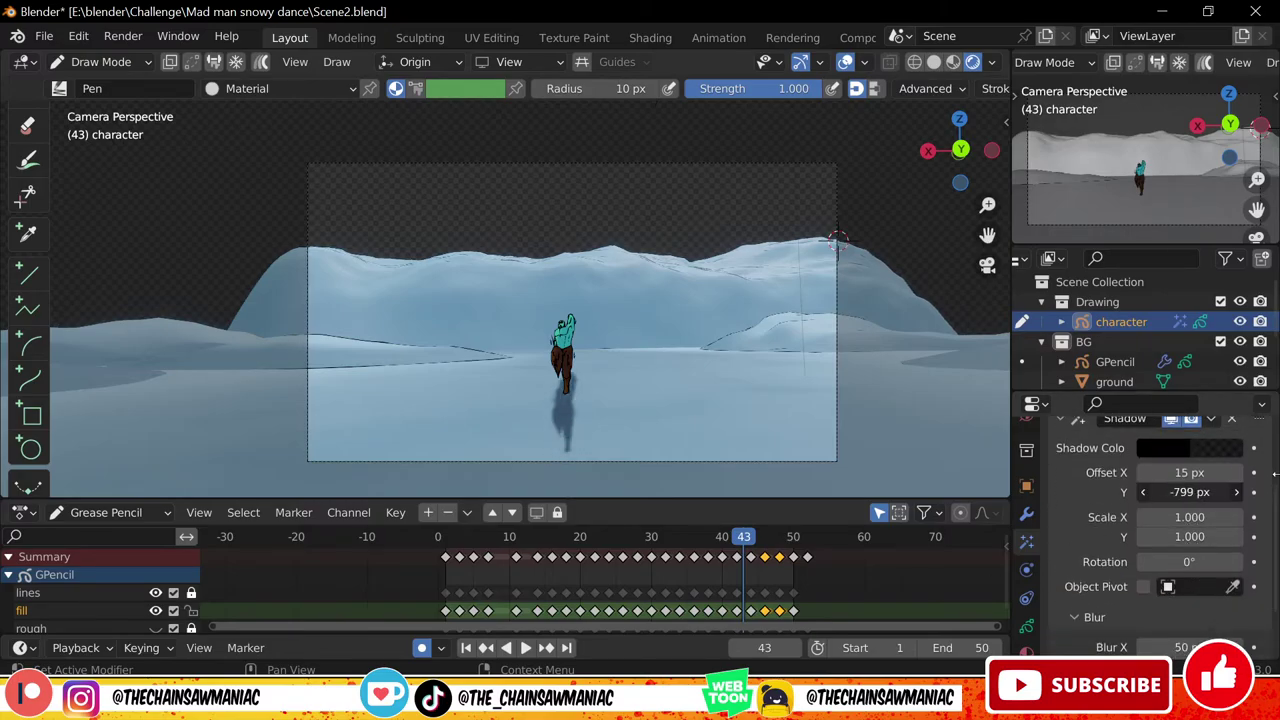
# Reduce the shadow's Y scale to 0.100 and play the animation to check it
pyautogui.click(1144, 539)
pyautogui.press('space')
pyautogui.press('Escape')
pyautogui.click(1142, 541)
pyautogui.click(1142, 541)
pyautogui.click(1142, 541)
pyautogui.click(1142, 541)
pyautogui.click(1142, 541)
pyautogui.click(1142, 541)
pyautogui.press('space')
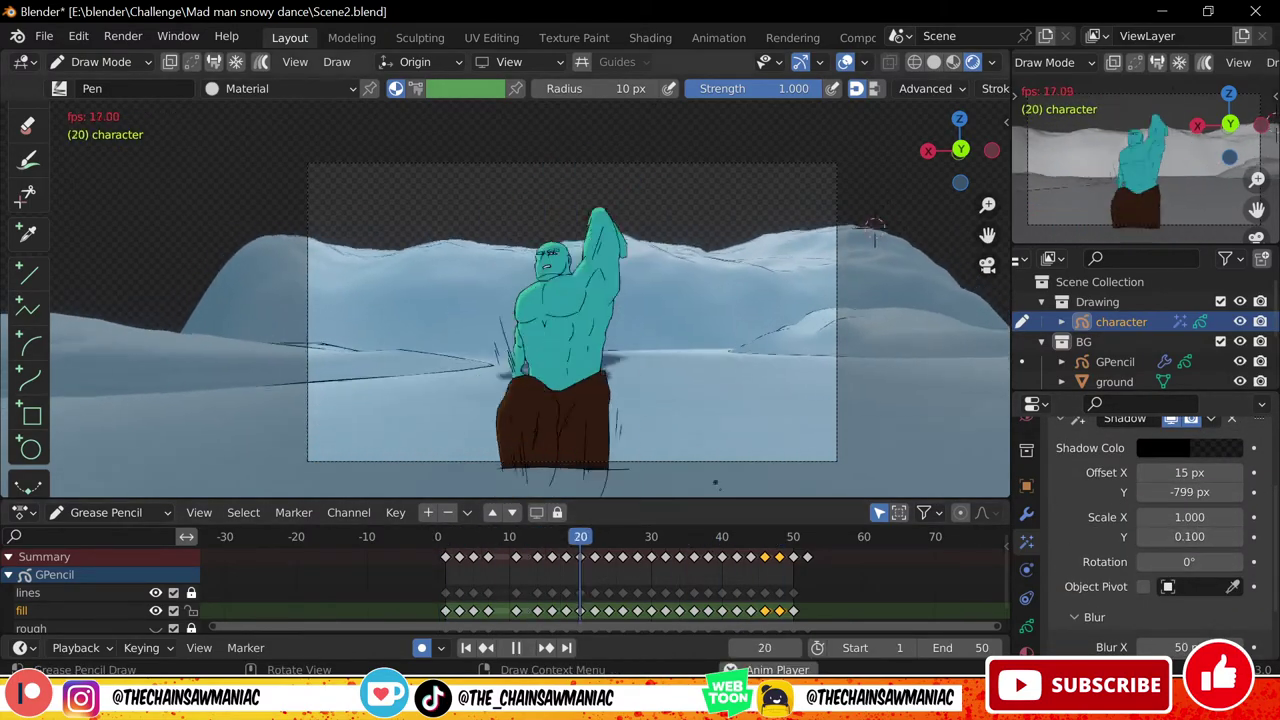
pyautogui.press('Escape')
# Set the shadow's Y scale to 0.200 and its Y offset to -661 px at frame 50, checking other frames
pyautogui.click(786, 545)
pyautogui.moveTo(1138, 505); pyautogui.dragTo(1195, 505)
pyautogui.moveTo(780, 540); pyautogui.dragTo(448, 598)
pyautogui.click(792, 542)
pyautogui.moveTo(1156, 494); pyautogui.dragTo(1207, 494)
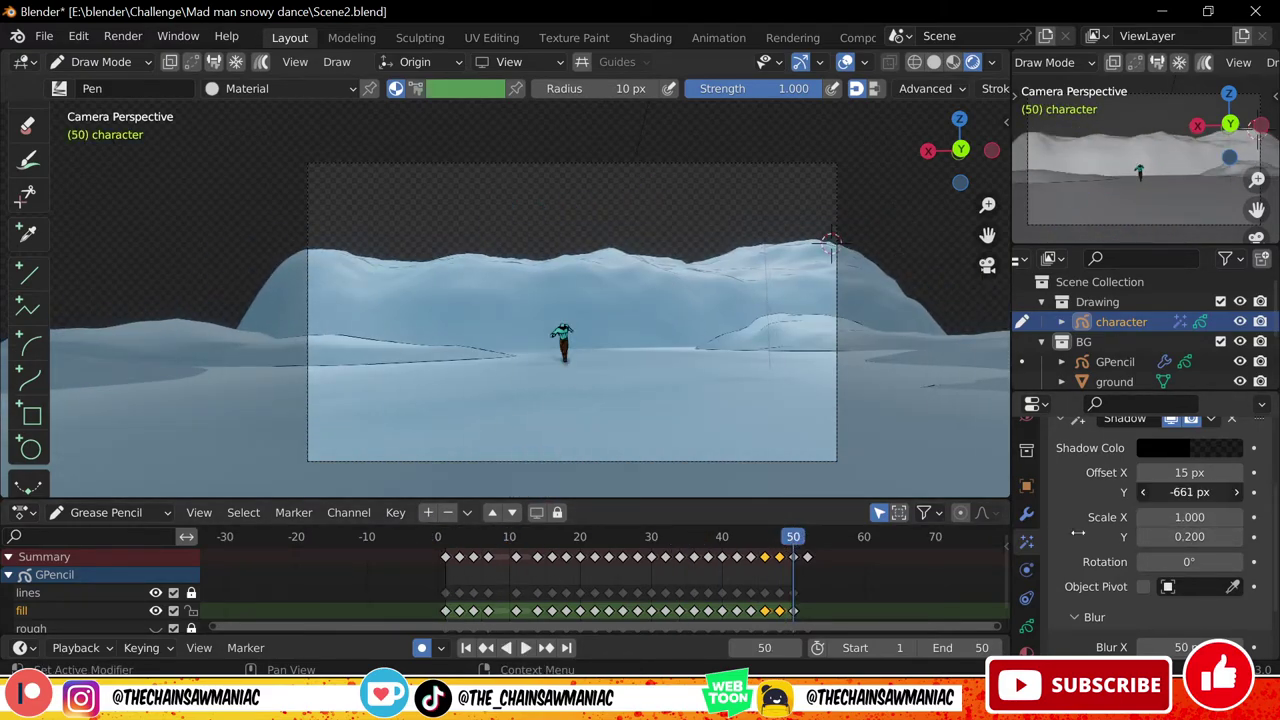
pyautogui.moveTo(1078, 533); pyautogui.dragTo(1087, 533)
pyautogui.moveTo(790, 540); pyautogui.dragTo(444, 586)
# Key a more strongly negative Y offset for the shadow at frame 1 and play the animation
pyautogui.press('space')
pyautogui.moveTo(460, 542); pyautogui.dragTo(446, 545)
pyautogui.press('space')
pyautogui.moveTo(1190, 492); pyautogui.dragTo(947, 557)
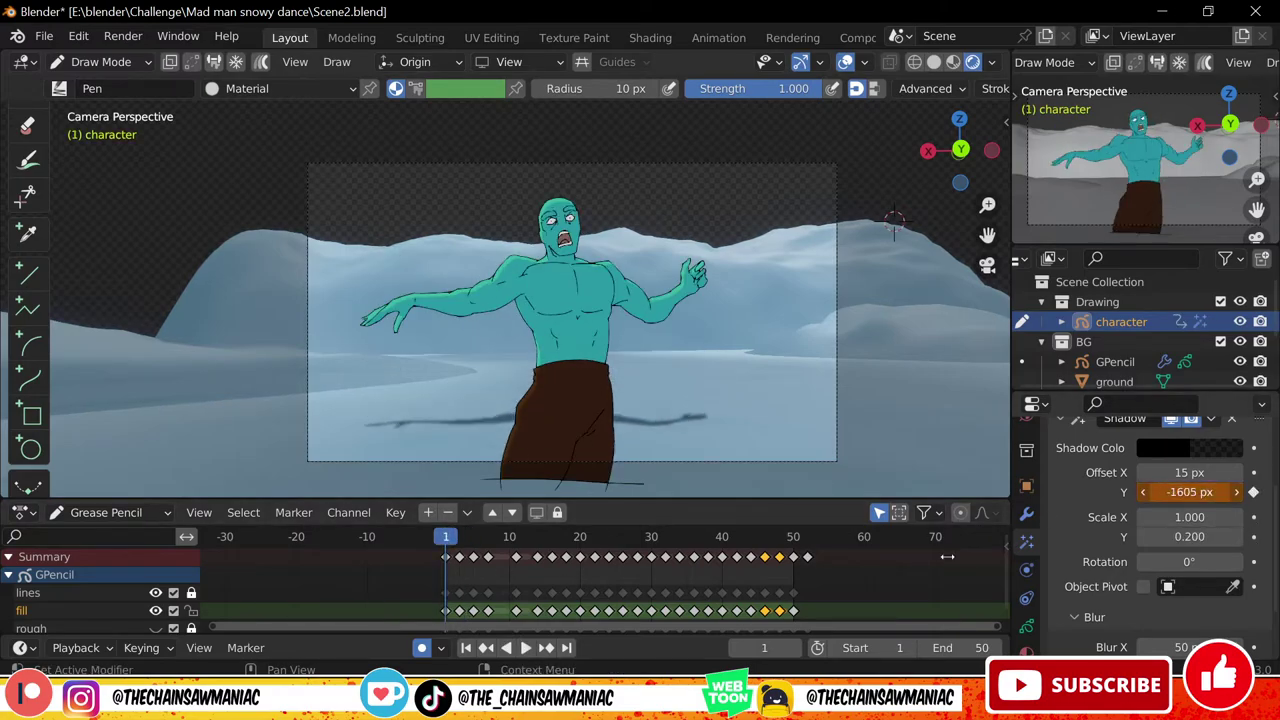
pyautogui.press('space')
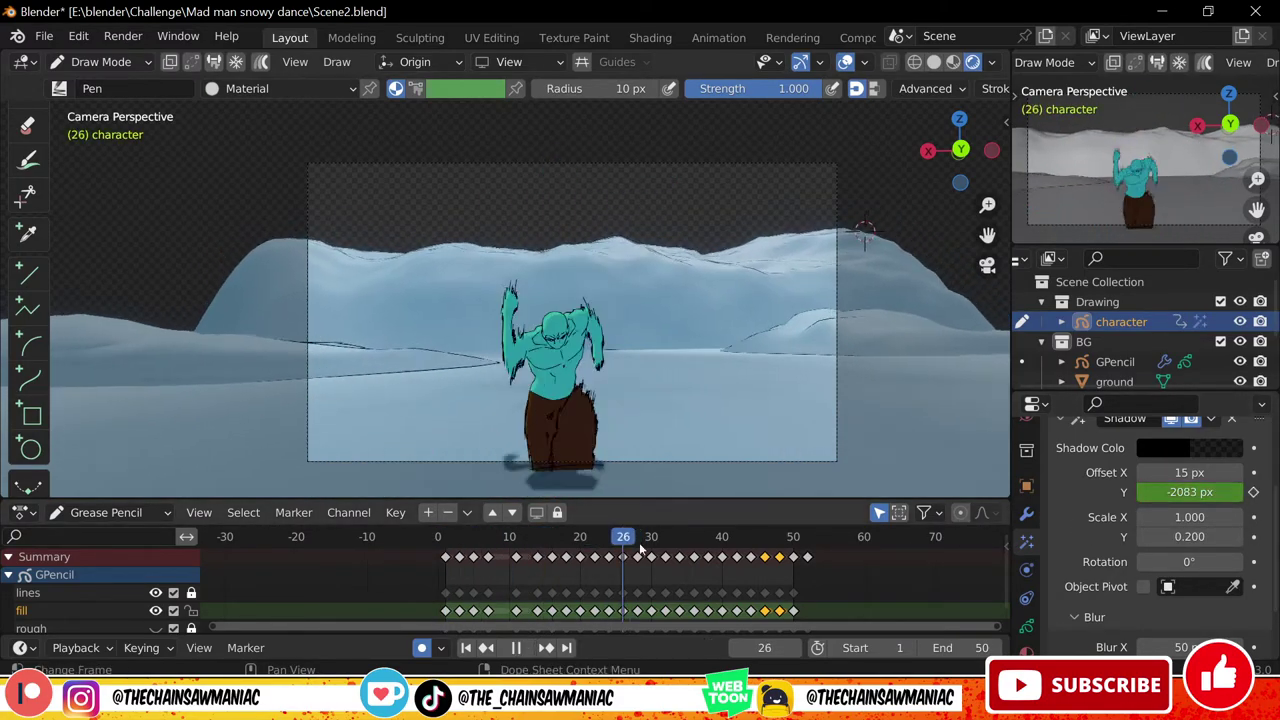
# Adjust the shadow's animated Y offset around frames 40 and 46, set it to -714 px at frame 50, and play the result
pyautogui.moveTo(708, 542); pyautogui.dragTo(723, 585)
pyautogui.moveTo(1190, 492); pyautogui.dragTo(1208, 492)
pyautogui.moveTo(727, 542); pyautogui.dragTo(768, 546)
pyautogui.moveTo(1190, 492); pyautogui.dragTo(1218, 492)
pyautogui.moveTo(770, 541); pyautogui.dragTo(799, 544)
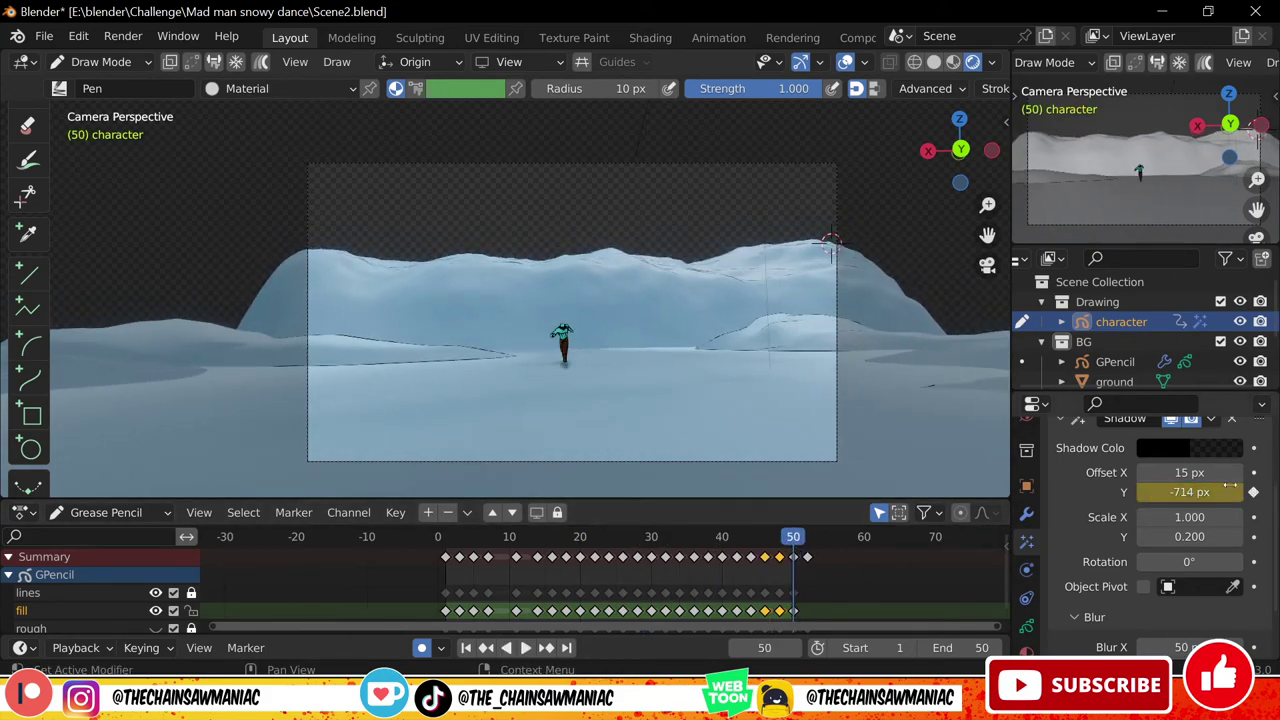
pyautogui.press('space')
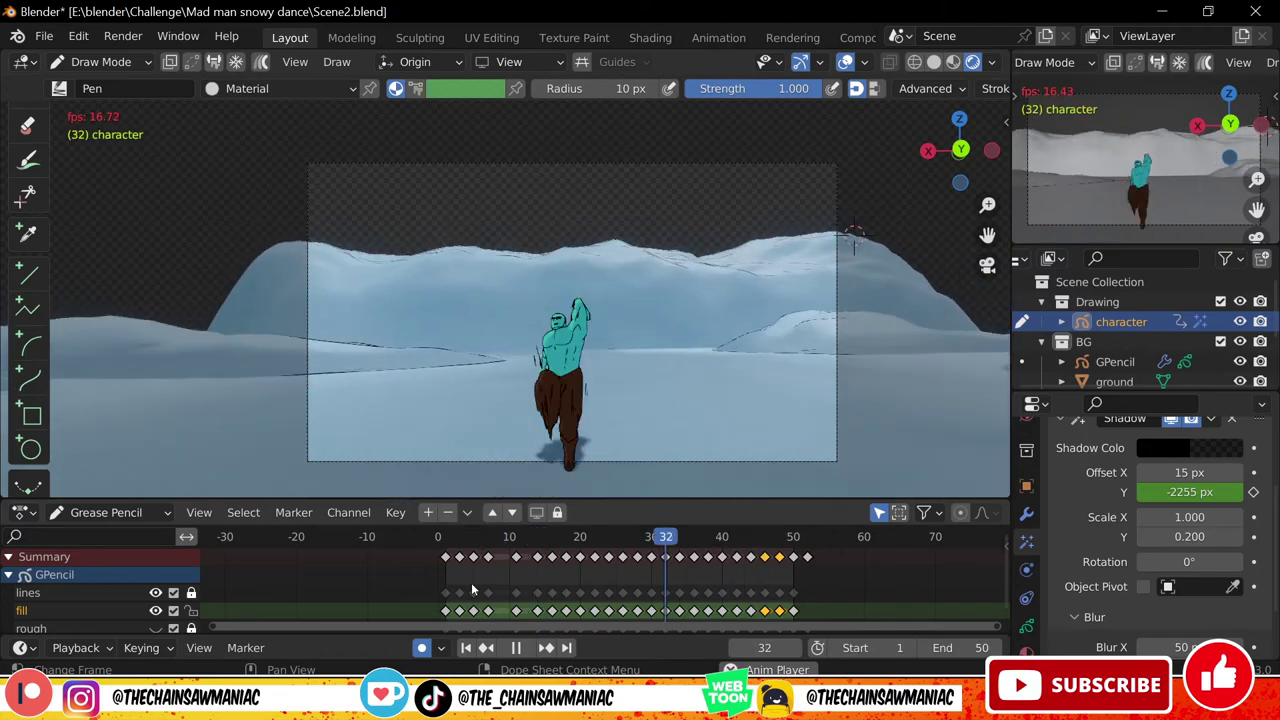
# Lighten the shadow color to a soft grey and check it across the animation
pyautogui.press('space')
pyautogui.click(1190, 448)
pyautogui.moveTo(1231, 286); pyautogui.dragTo(1230, 278)
pyautogui.moveTo(644, 541); pyautogui.dragTo(680, 550)
pyautogui.click(1190, 448)
pyautogui.moveTo(1229, 277); pyautogui.dragTo(1229, 272)
pyautogui.press('space')
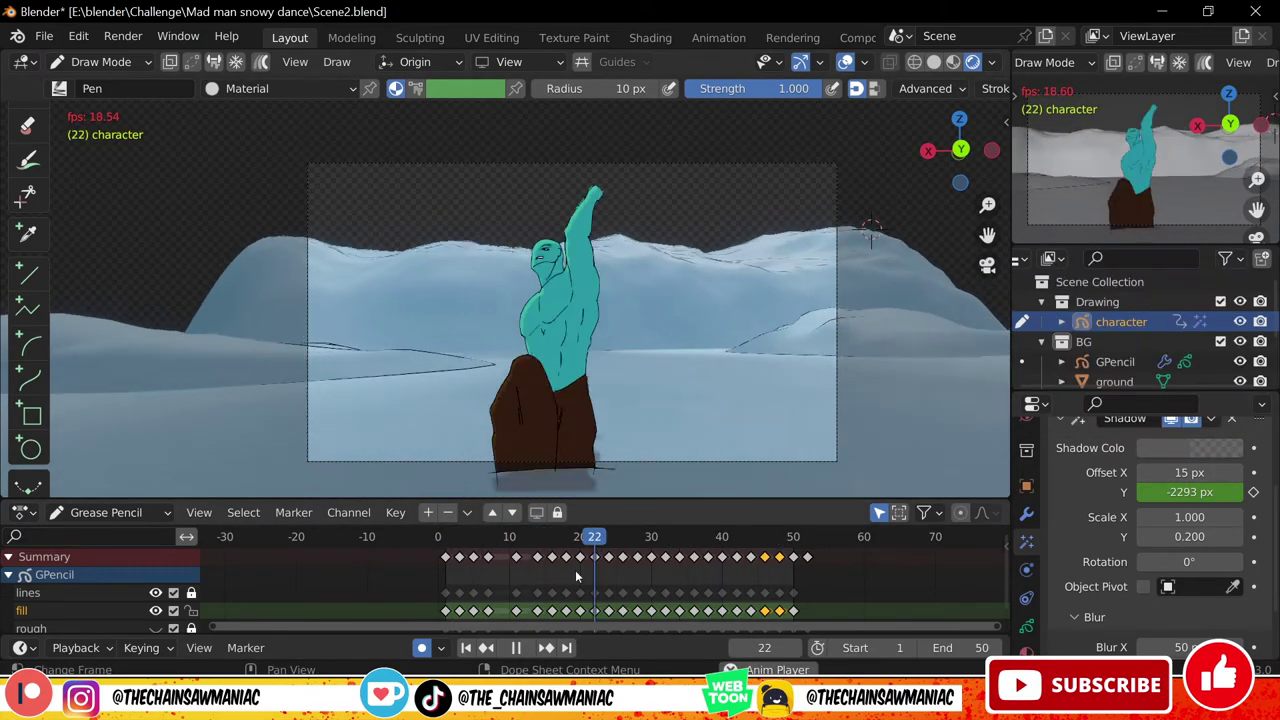
pyautogui.press('space')
pyautogui.moveTo(771, 541); pyautogui.dragTo(580, 543)
# Set the Rim effect's color to near-white and its blur to 50 px on X and Y with 16 samples, and play the animation
pyautogui.moveTo(1274, 504); pyautogui.dragTo(1274, 450)
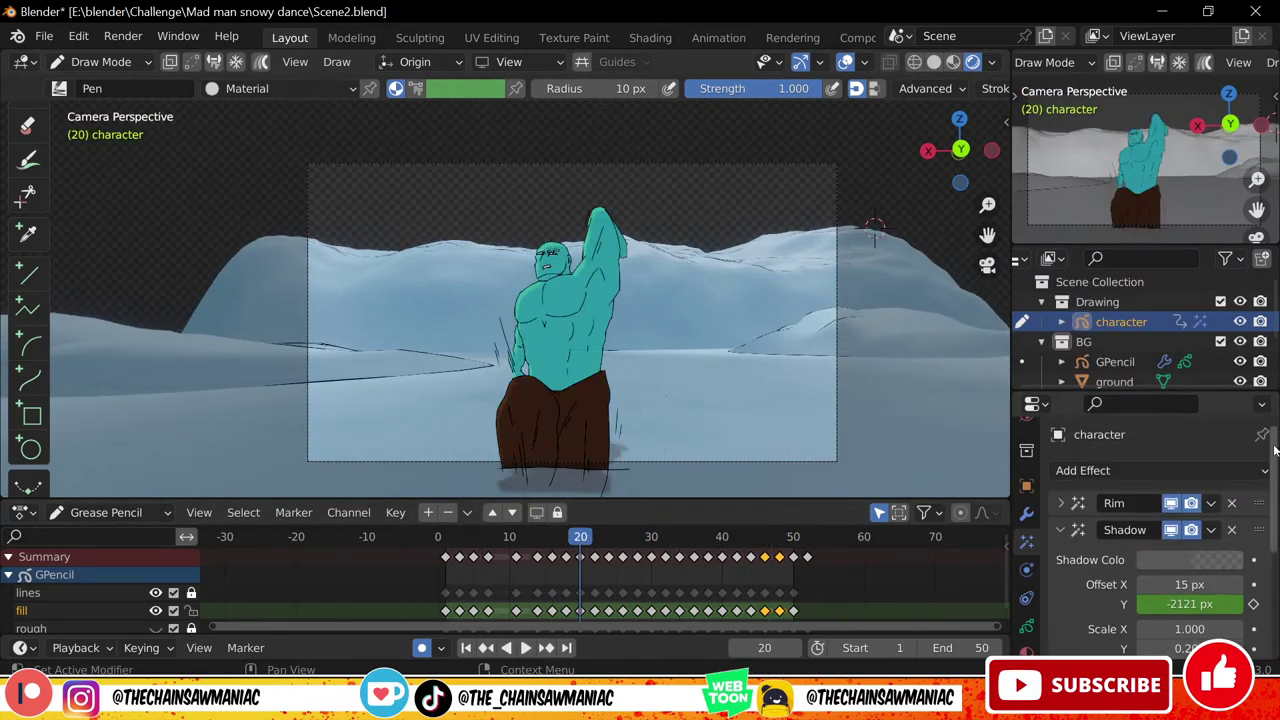
pyautogui.keyDown('ctrl'); pyautogui.click(1061, 503); pyautogui.keyUp('ctrl')
pyautogui.click(1190, 531)
pyautogui.moveTo(1137, 316); pyautogui.dragTo(1139, 327)
pyautogui.click(1190, 531)
pyautogui.click(1141, 334)
pyautogui.scroll(-3, 1184, 602)
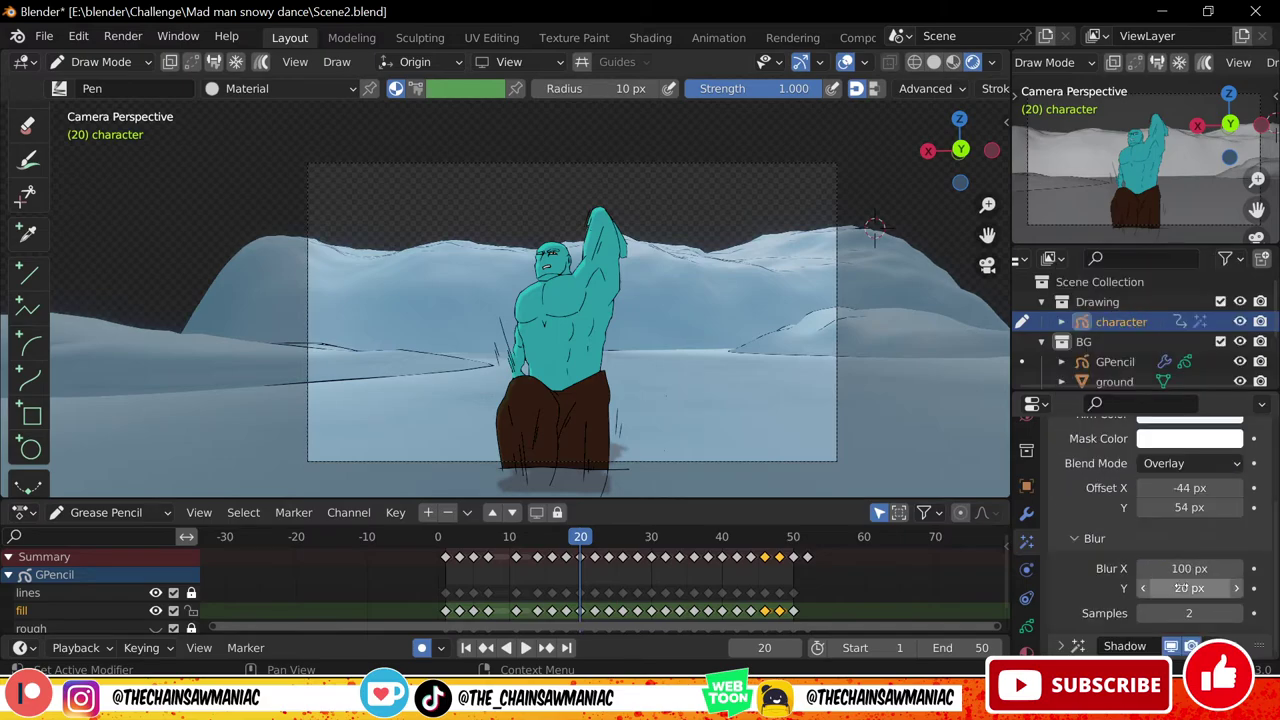
pyautogui.press('space')
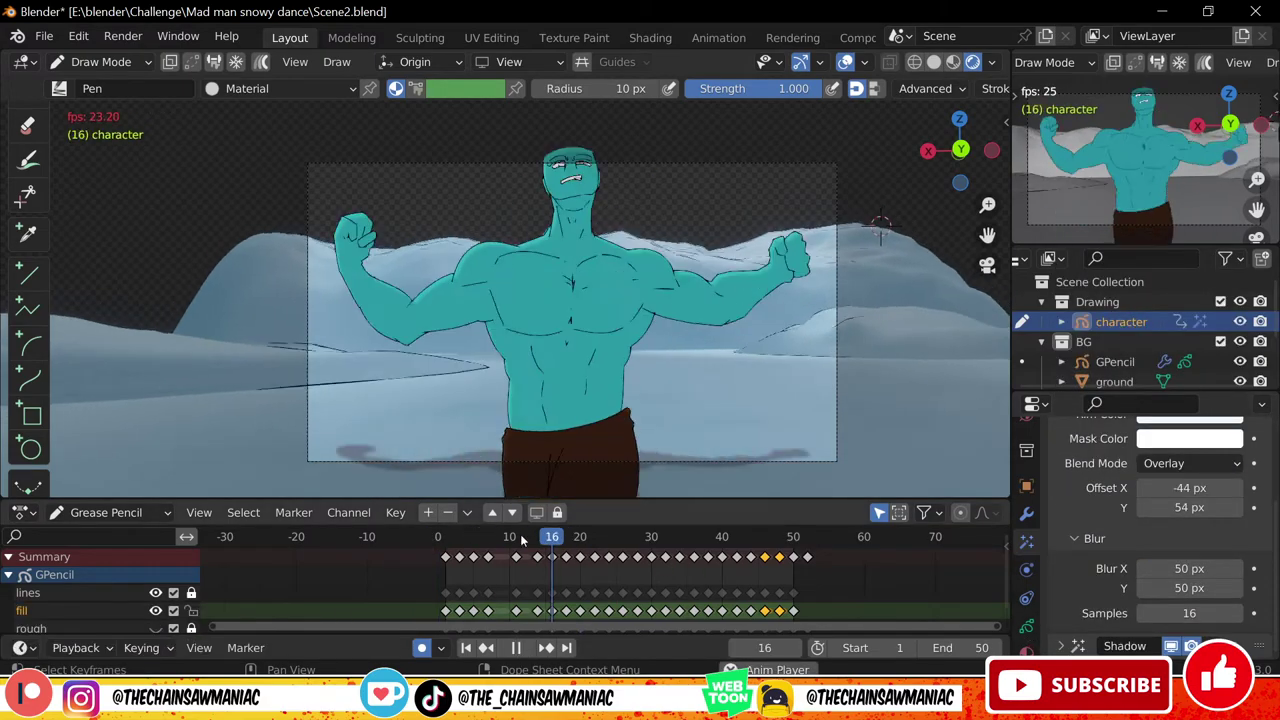
# Return to frame 1 and set the Rim effect's blur to 200 px on both X and Y
pyautogui.press('space')
pyautogui.click(446, 542)
pyautogui.scroll(5, 1150, 560)
pyautogui.click(1211, 503)
pyautogui.click(1190, 528)
pyautogui.click(1061, 530)
pyautogui.click(1212, 533)
pyautogui.scroll(-5, 1206, 570)
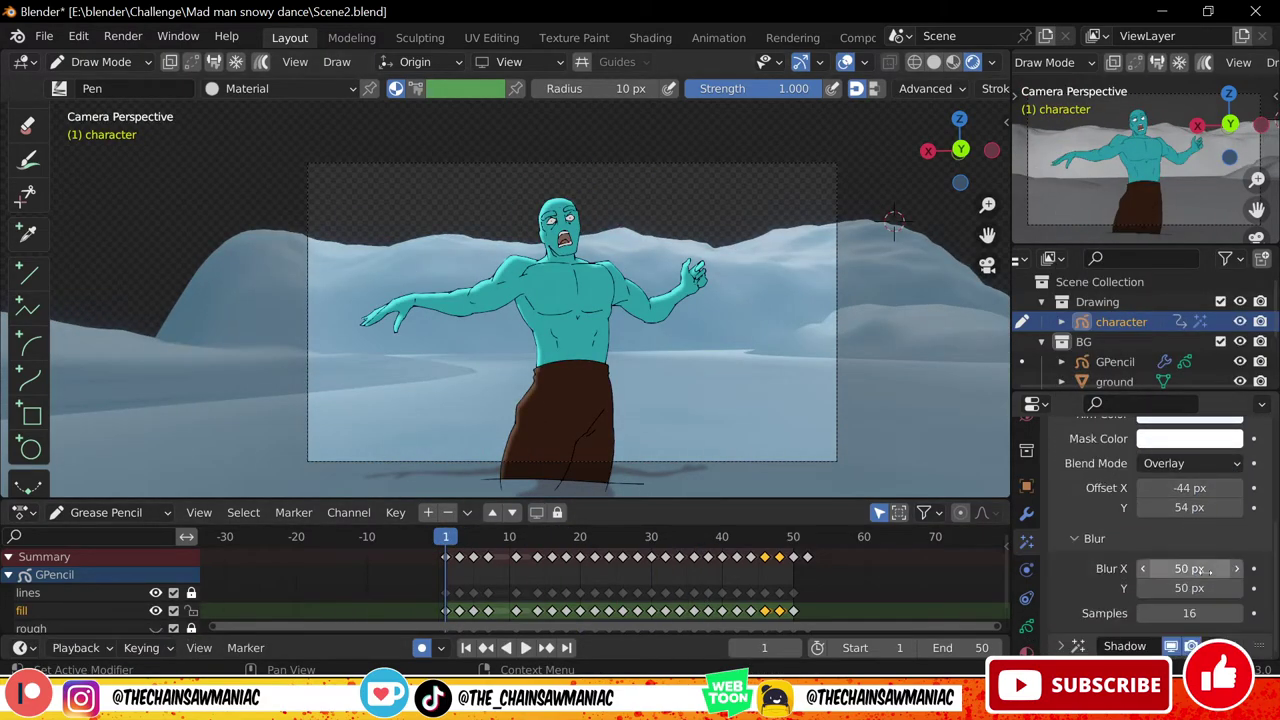
pyautogui.press('Return')
# Set the Rim effect's offset to X -104 px and Y -185 px, tint its rim color pale lavender, and play the animation
pyautogui.moveTo(1208, 508); pyautogui.dragTo(1000, 537)
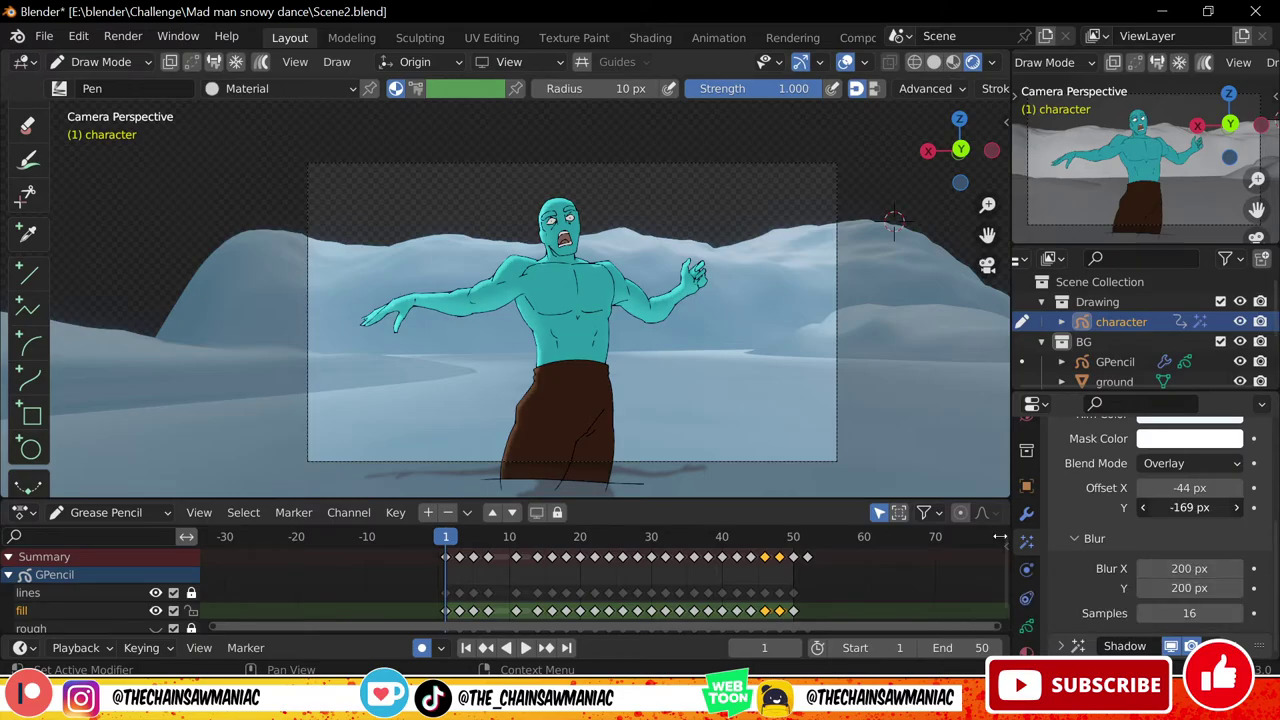
pyautogui.scroll(1, 1268, 538)
pyautogui.press('space')
pyautogui.press('space')
pyautogui.scroll(2, 1190, 500)
pyautogui.click(1190, 493)
pyautogui.moveTo(1139, 301)
pyautogui.mouseDown()
pyautogui.moveTo(1153, 312)
pyautogui.moveTo(1152, 294)
pyautogui.mouseUp()
pyautogui.press('space')
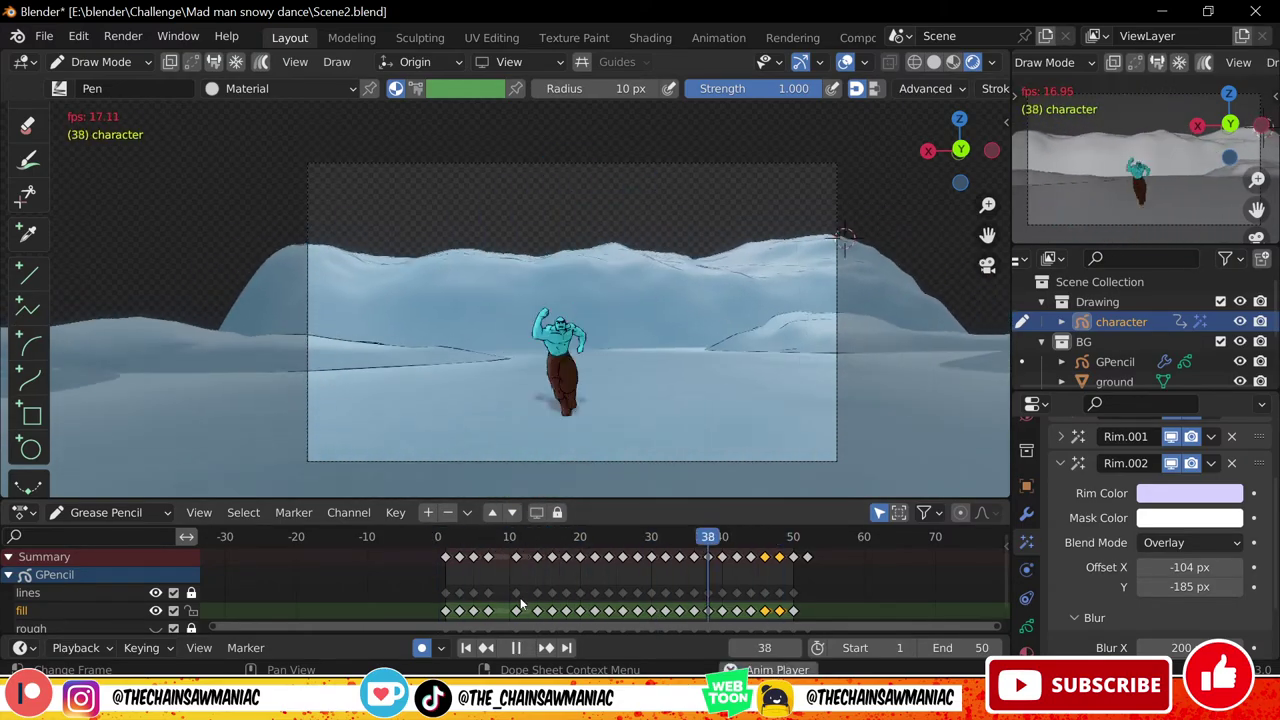
# Stop the playback, save the current scene, and open Scene1.blend
pyautogui.press('space')
pyautogui.click(44, 36)
pyautogui.click(77, 126)
pyautogui.click(62, 150)
pyautogui.doubleClick(620, 188)
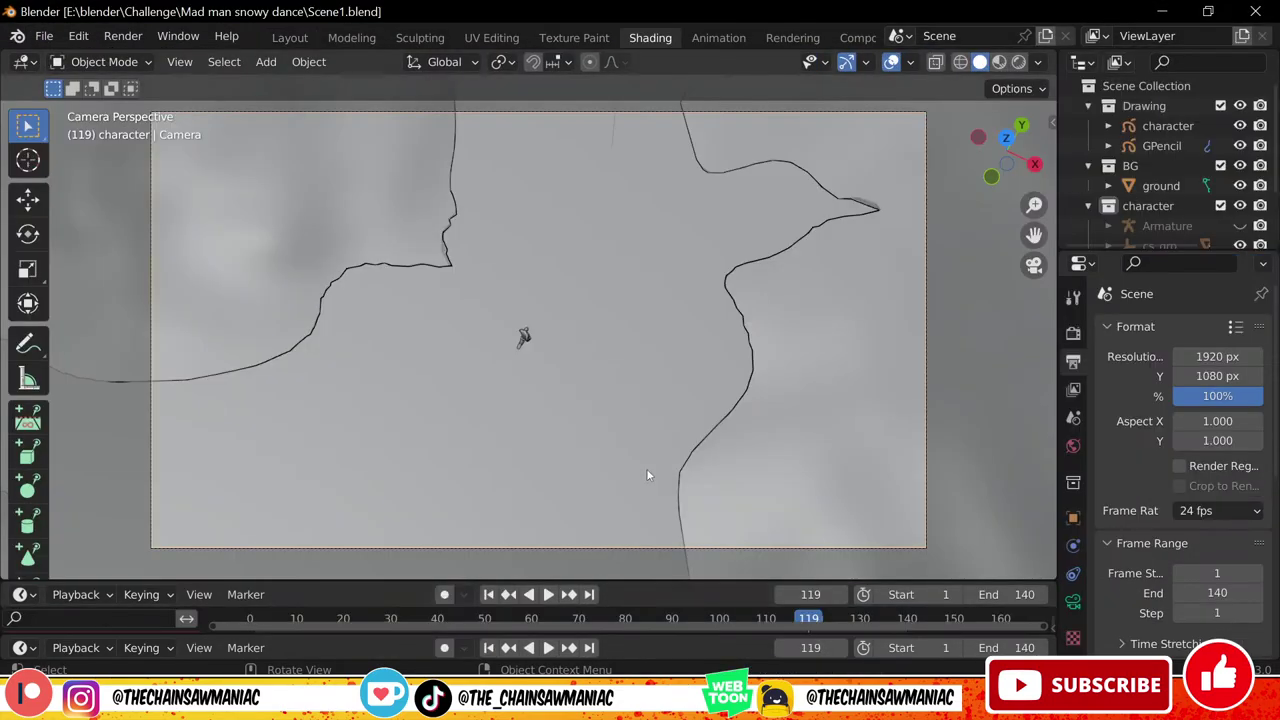
# Enlarge the timeline and play the camera animation in solid and then rendered shading
pyautogui.moveTo(362, 577); pyautogui.dragTo(350, 525)
pyautogui.click(250, 564)
pyautogui.press('space')
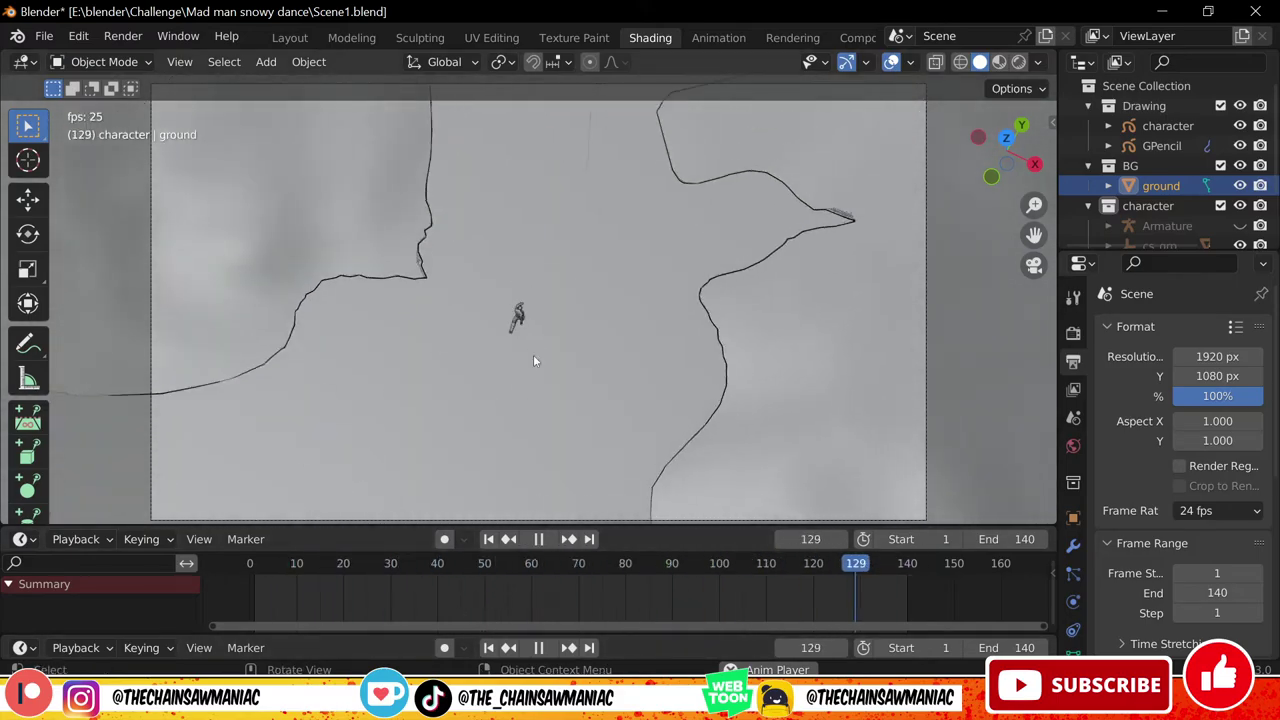
pyautogui.press('space')
pyautogui.press('z')
pyautogui.click(960, 400)
pyautogui.press('space')
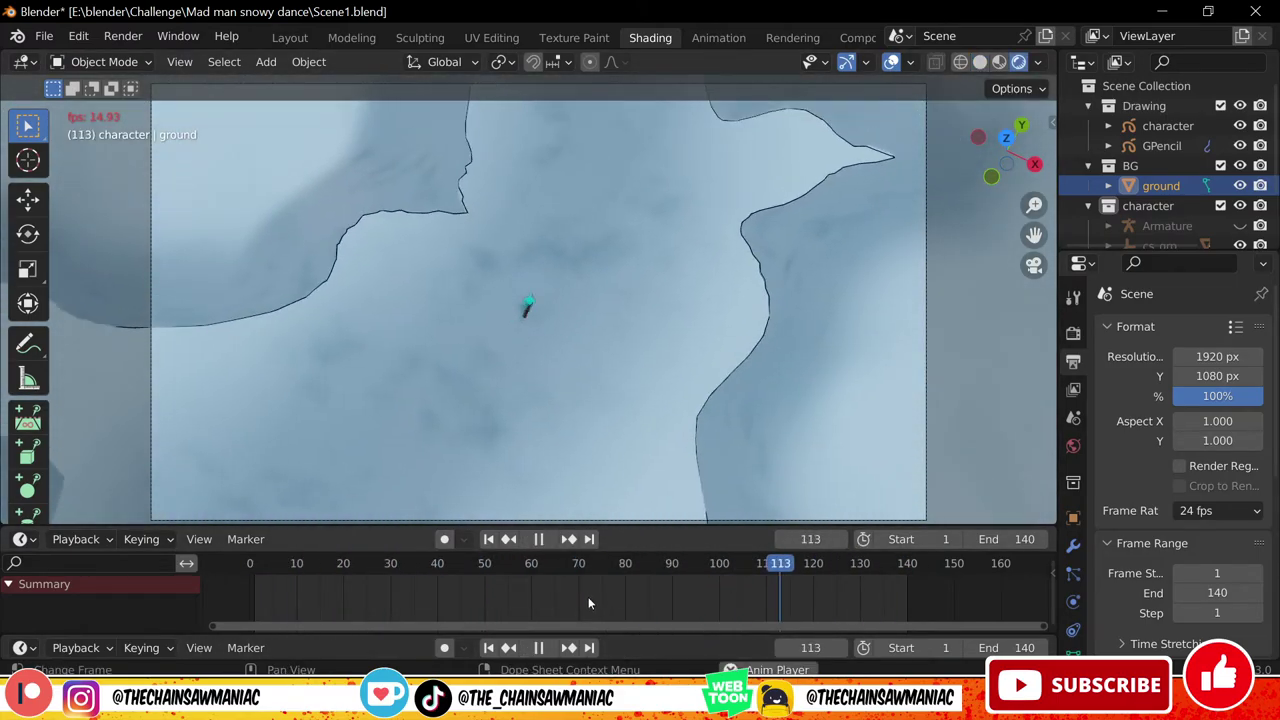
pyautogui.press('space')
# Scrub to frame 135 in solid shading, select the 3D character, and view it from outside the camera
pyautogui.press('z')
pyautogui.moveTo(297, 564)
pyautogui.mouseDown()
pyautogui.moveTo(572, 590)
pyautogui.moveTo(884, 588)
pyautogui.mouseUp()
pyautogui.press('z')
pyautogui.click(520, 317)
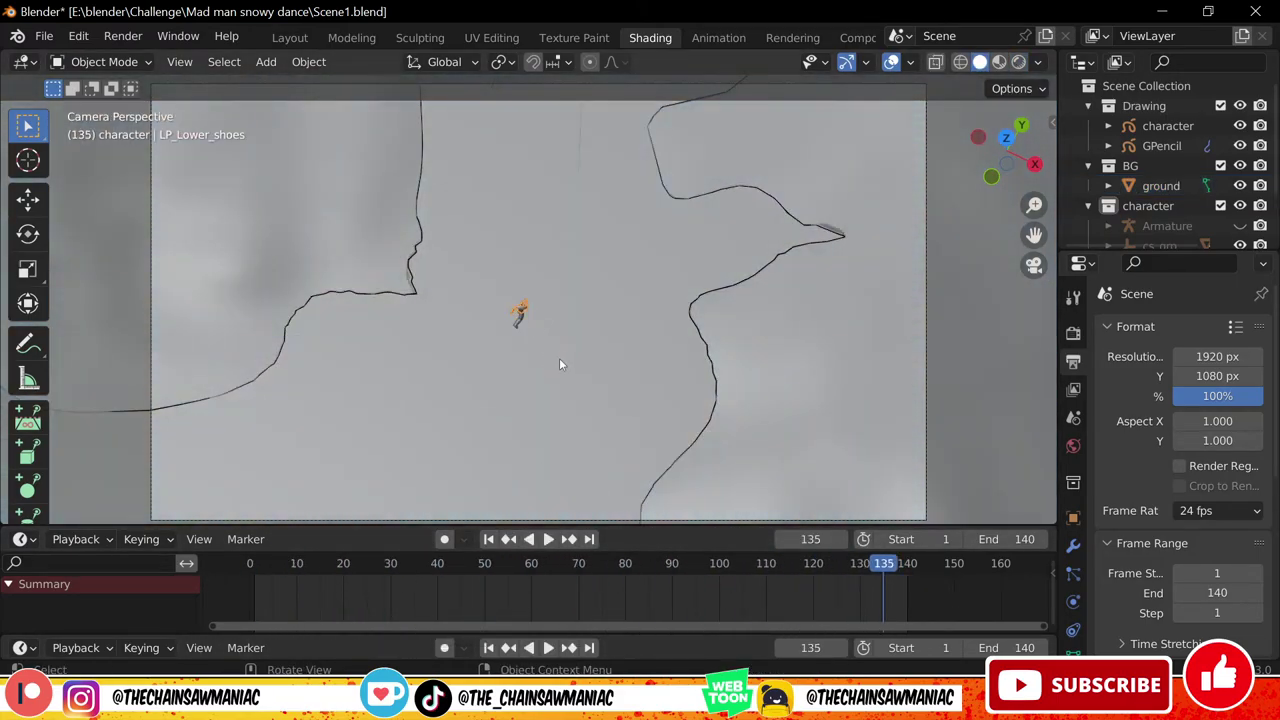
pyautogui.moveTo(559, 362); pyautogui.dragTo(500, 215, button='middle')
# Play the animation in rendered shading with the character drawing hidden and shown, and return to the camera view
pyautogui.click(259, 564)
pyautogui.press('z')
pyautogui.click(400, 345)
pyautogui.press('space')
pyautogui.click(1239, 127)
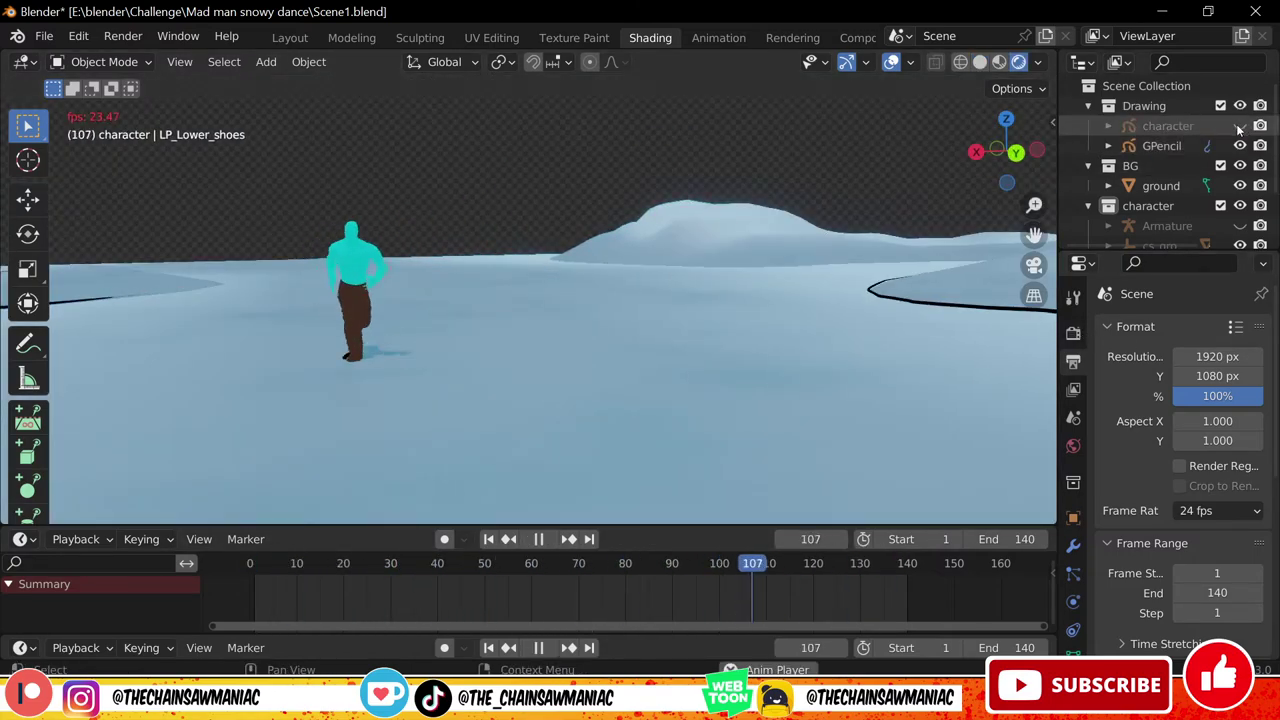
pyautogui.click(1239, 127)
pyautogui.press('space')
pyautogui.press('space')
pyautogui.press('space')
pyautogui.press('KP_0')
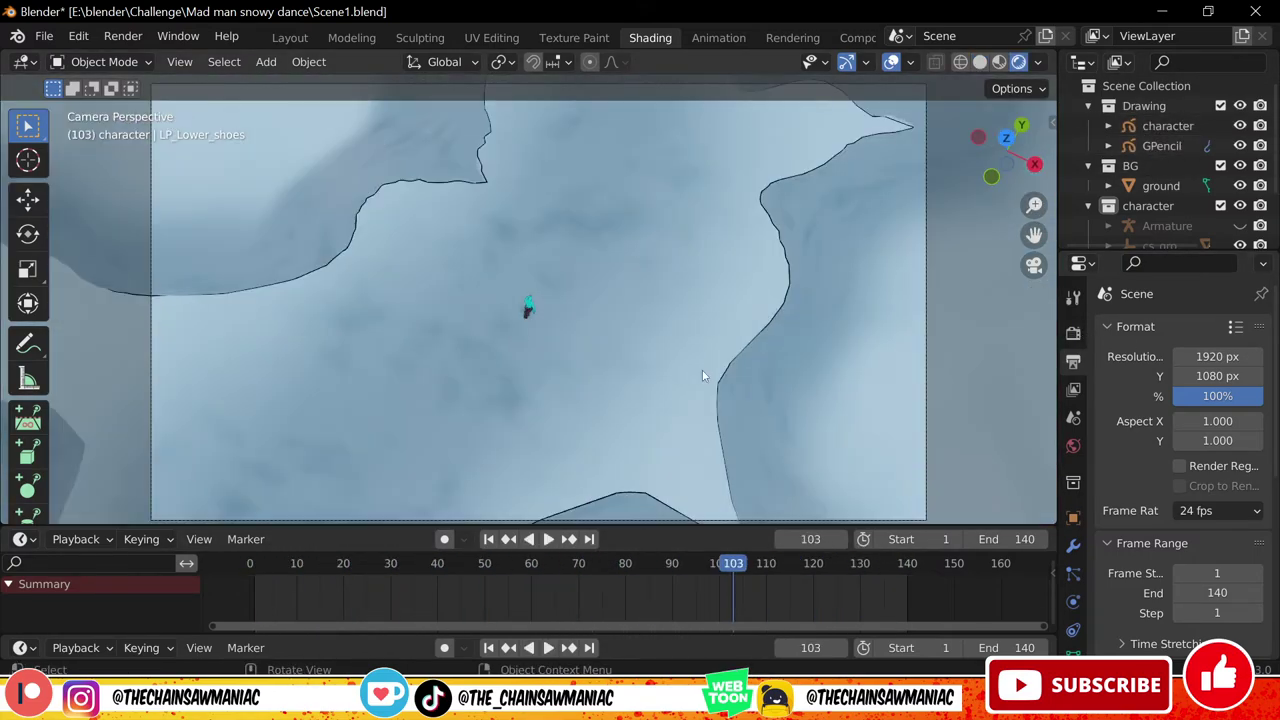
# Save the Scene1 file and play its animation through the camera in rendered shading
pyautogui.press('z')
pyautogui.click(790, 372)
pyautogui.hotkey('ctrl', 's')
pyautogui.click(44, 36)
pyautogui.press('z')
pyautogui.click(400, 300)
pyautogui.click(250, 564)
pyautogui.press('space')
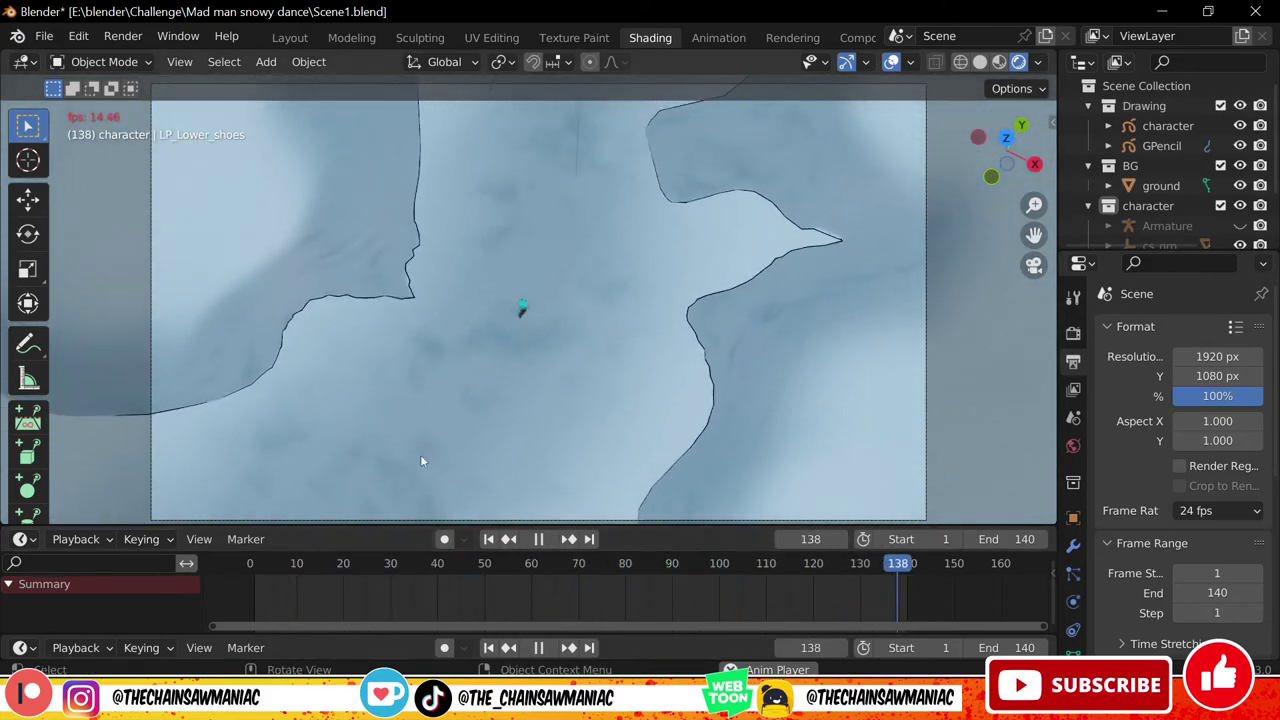
# Examine the playing 3D character from outside and through the camera with the character and GPencil drawings temporarily hidden
pyautogui.press('space')
pyautogui.moveTo(420, 454)
pyautogui.mouseDown(button='middle')
pyautogui.moveTo(399, 306)
pyautogui.moveTo(498, 358)
pyautogui.moveTo(509, 337)
pyautogui.moveTo(502, 346)
pyautogui.mouseUp(button='middle')
pyautogui.moveTo(1240, 127); pyautogui.dragTo(1240, 146)
pyautogui.click(259, 564)
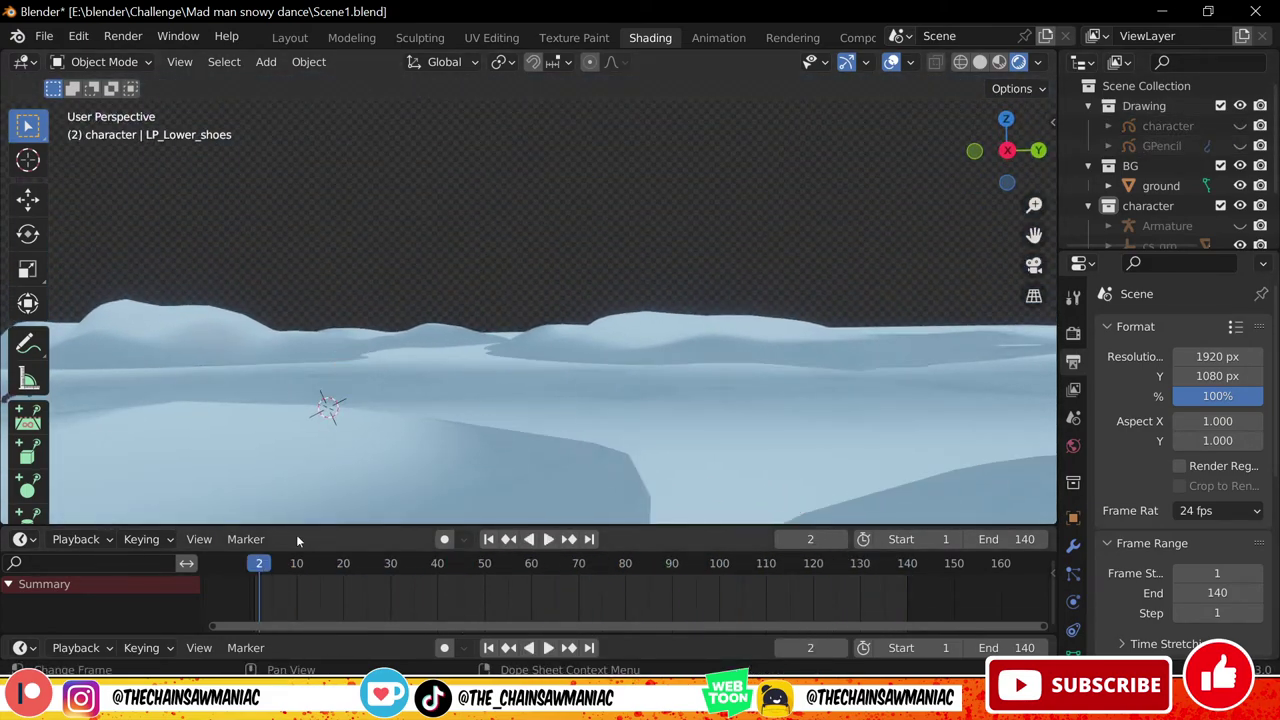
pyautogui.keyDown('shift'); pyautogui.rightClick(900, 256); pyautogui.keyUp('shift')
pyautogui.moveTo(546, 436); pyautogui.dragTo(381, 441, button='middle')
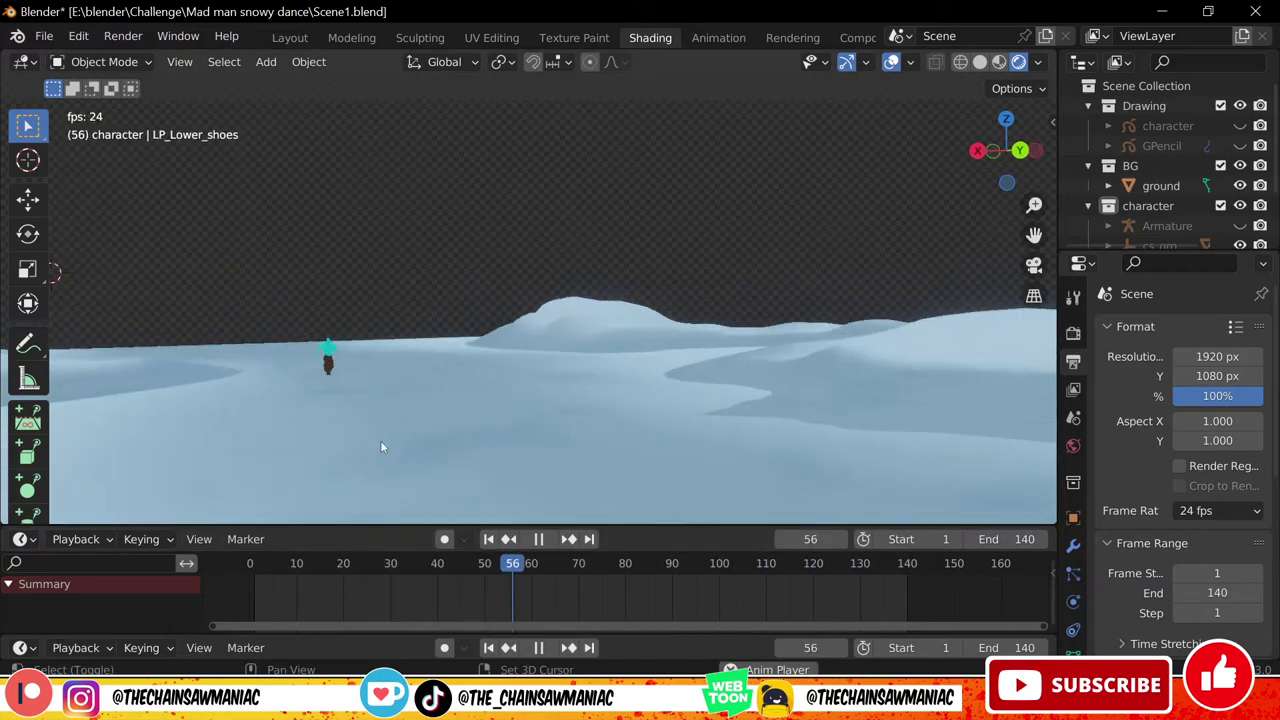
pyautogui.scroll(2, 400, 450)
pyautogui.moveTo(440, 503); pyautogui.dragTo(534, 451, button='middle')
pyautogui.press('KP_0')
pyautogui.click(1240, 127)
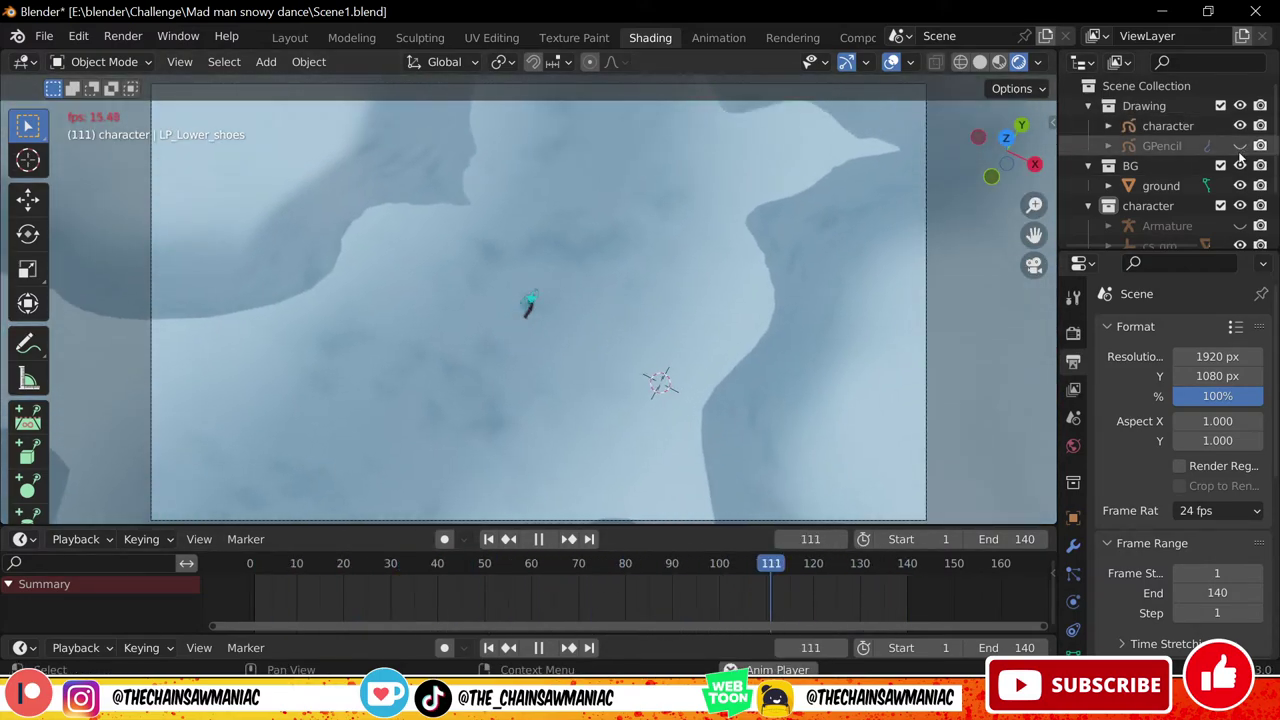
pyautogui.click(1240, 146)
pyautogui.press('space')
# Inspect the 3D character's motion from frame 1 in solid shading with both Grease Pencil drawings hidden
pyautogui.click(980, 62)
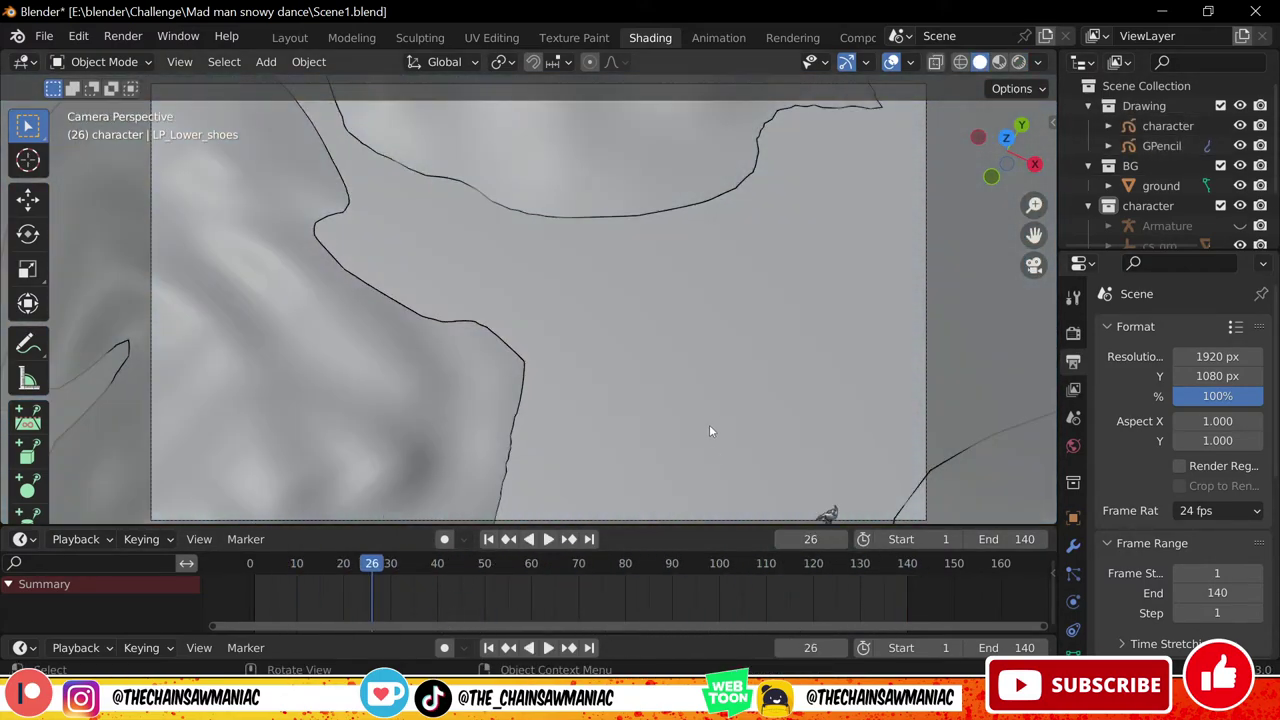
pyautogui.click(709, 428)
pyautogui.moveTo(709, 428); pyautogui.dragTo(603, 309, button='middle')
pyautogui.moveTo(1240, 127); pyautogui.dragTo(1240, 146)
pyautogui.moveTo(612, 390)
pyautogui.mouseDown(button='middle')
pyautogui.moveTo(567, 290)
pyautogui.moveTo(574, 390)
pyautogui.moveTo(546, 394)
pyautogui.mouseUp(button='middle')
pyautogui.click(257, 563)
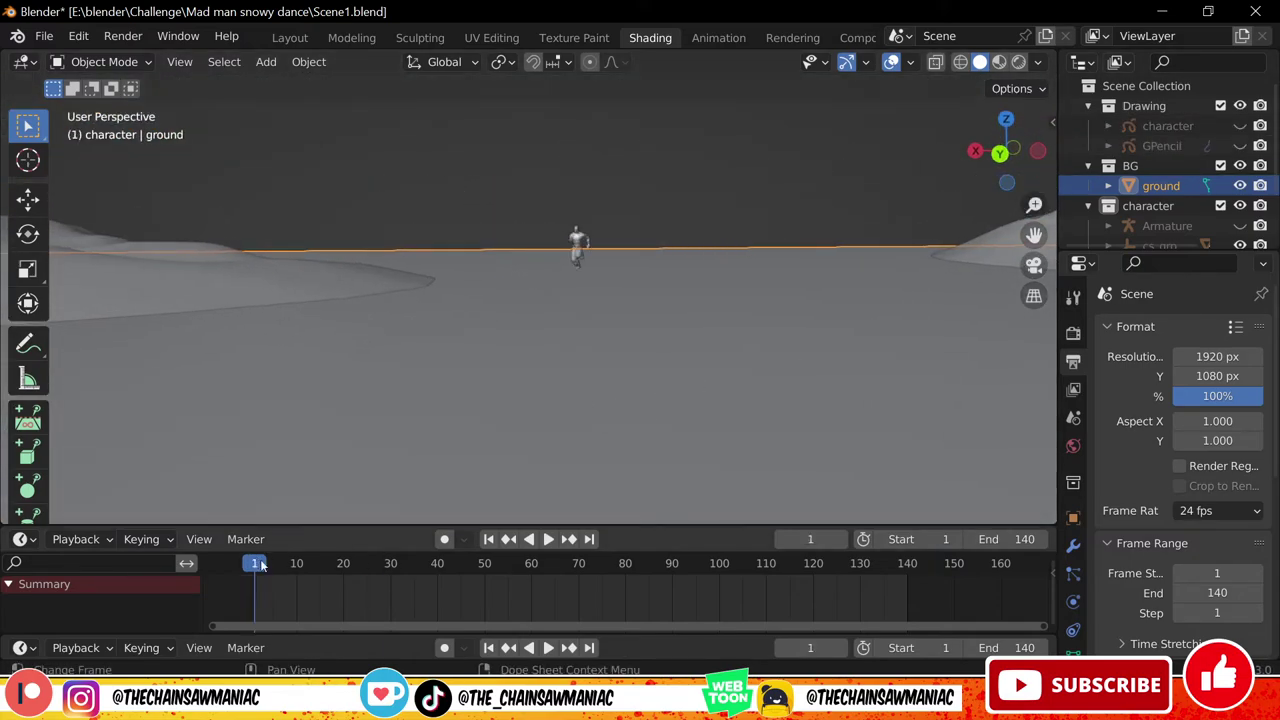
pyautogui.press('space')
pyautogui.moveTo(408, 484); pyautogui.dragTo(449, 485, button='middle')
pyautogui.press('space')
# Show both drawings again, collapse the scene collections, return to the camera view, and save the file
pyautogui.moveTo(1240, 127); pyautogui.dragTo(1240, 146)
pyautogui.moveTo(1088, 106); pyautogui.dragTo(1088, 166)
pyautogui.press('KP_0')
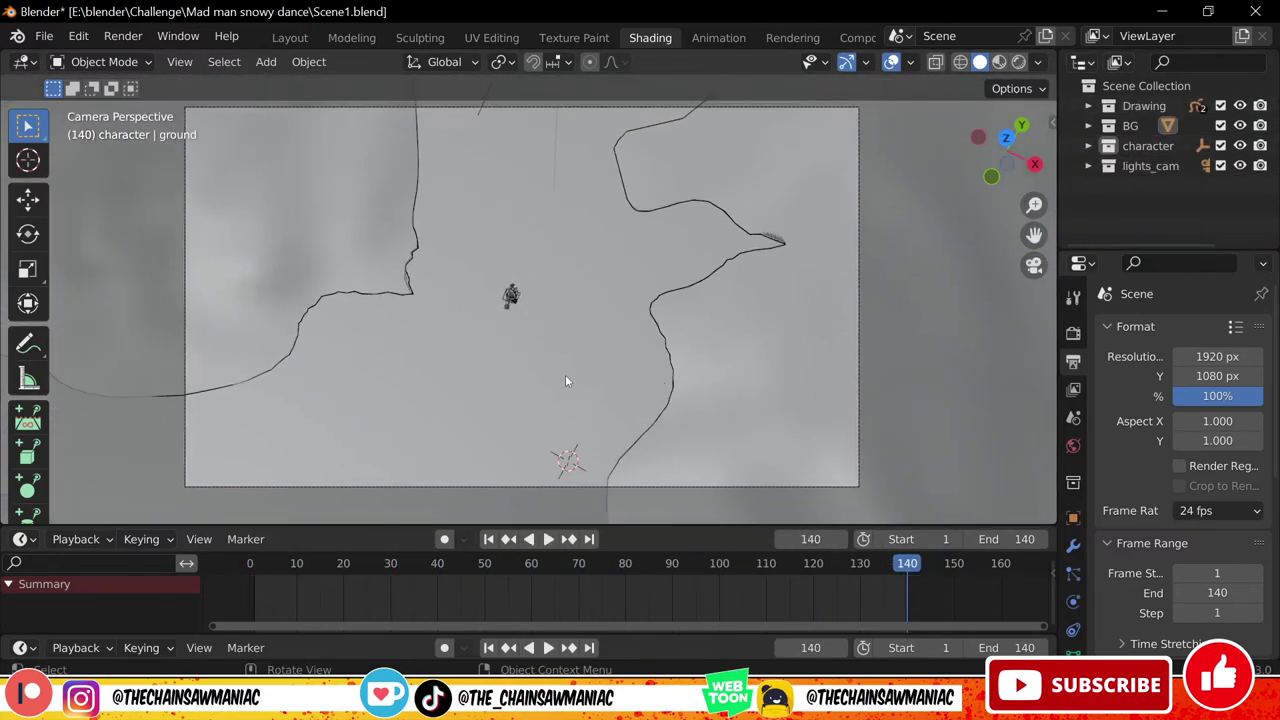
pyautogui.moveTo(565, 374); pyautogui.dragTo(540, 345, button='middle')
pyautogui.press('KP_0')
pyautogui.click(44, 36)
pyautogui.click(122, 215)
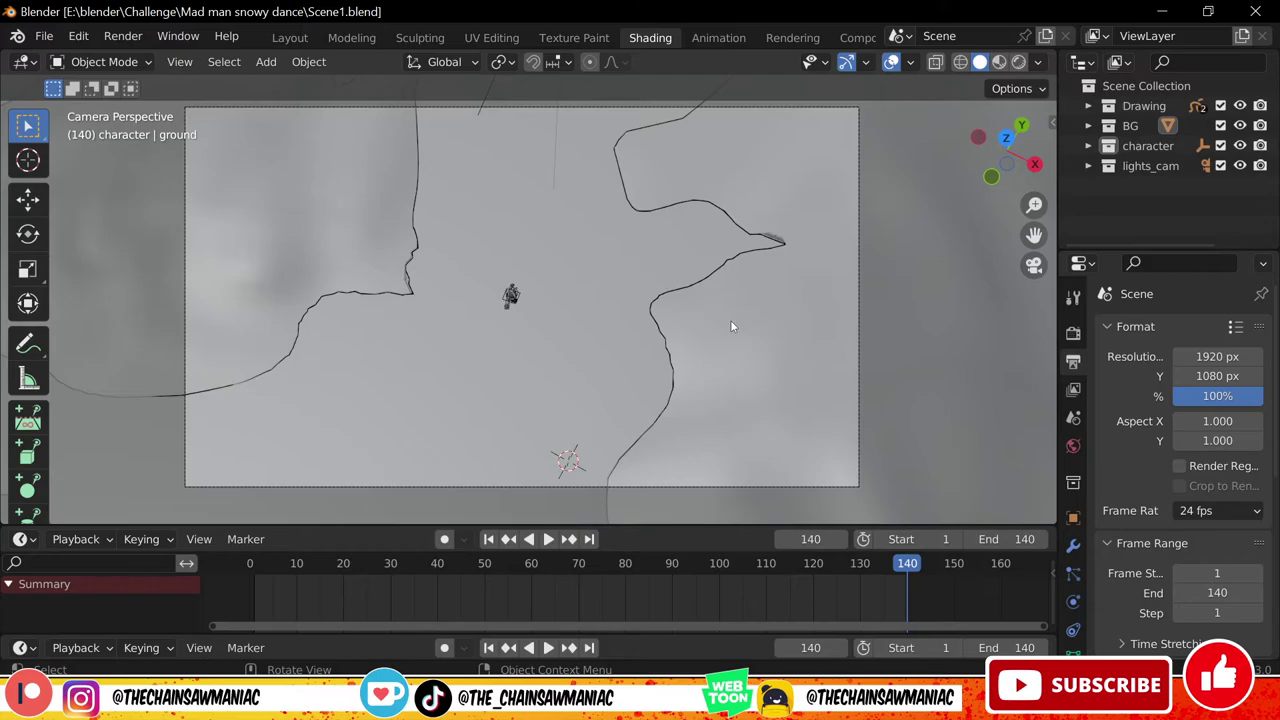
# Review Scene1's render settings and output properties
pyautogui.click(36, 38)
pyautogui.click(76, 216)
pyautogui.click(44, 37)
pyautogui.click(1073, 334)
pyautogui.scroll(-1, 1160, 466)
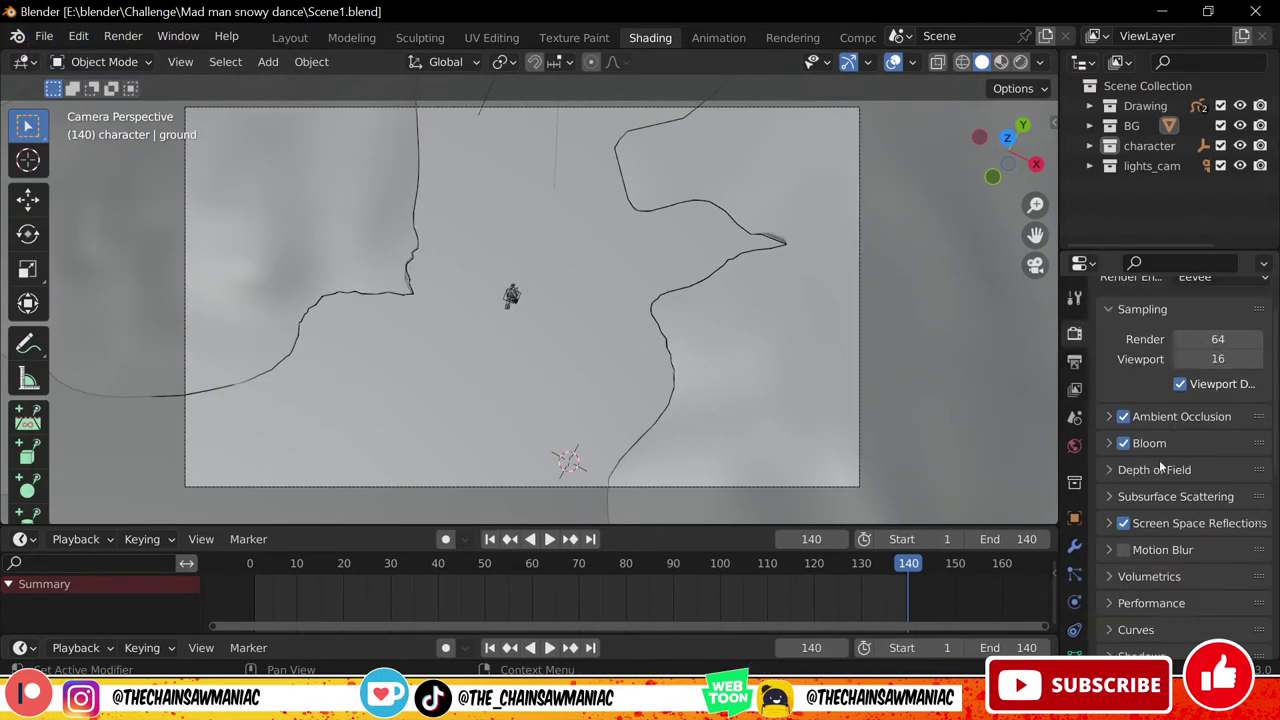
pyautogui.scroll(-8, 1160, 466)
pyautogui.click(1075, 363)
pyautogui.click(1075, 445)
pyautogui.click(1075, 363)
# Set the render output to the Scene_1 folder and render the full animation
pyautogui.click(1253, 520)
pyautogui.click(1071, 614)
pyautogui.click(123, 36)
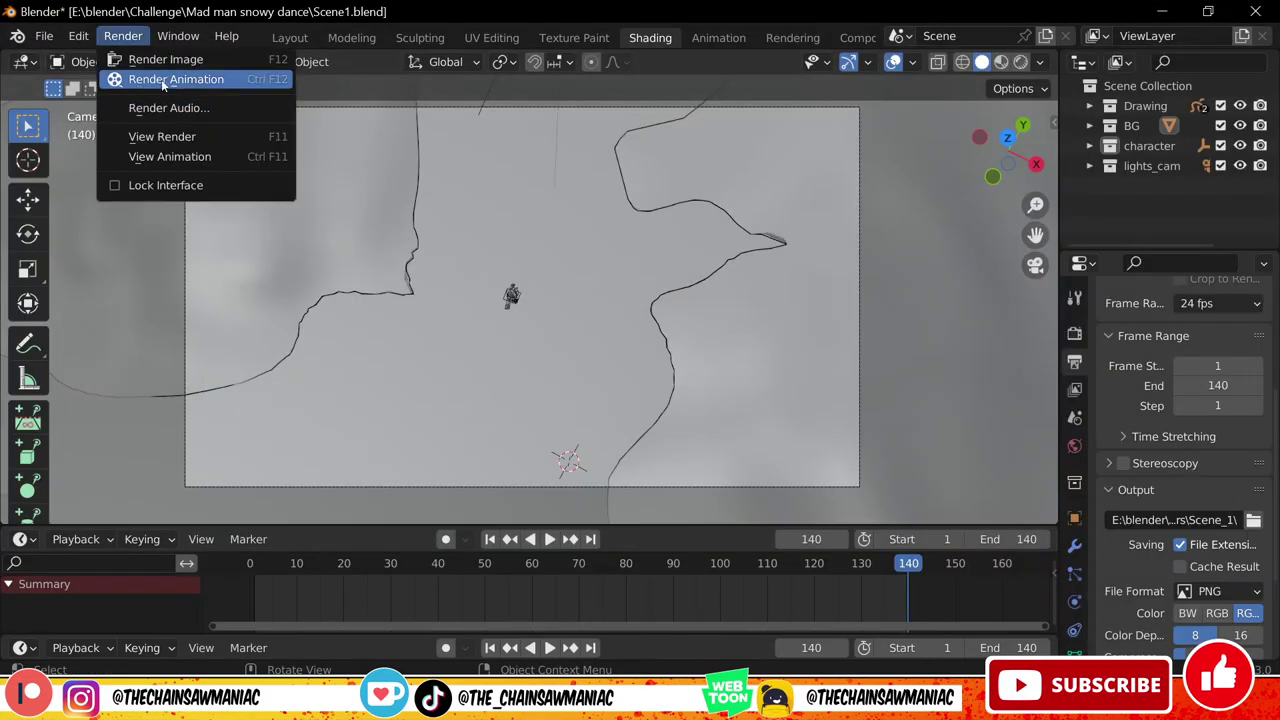
pyautogui.click(170, 80)
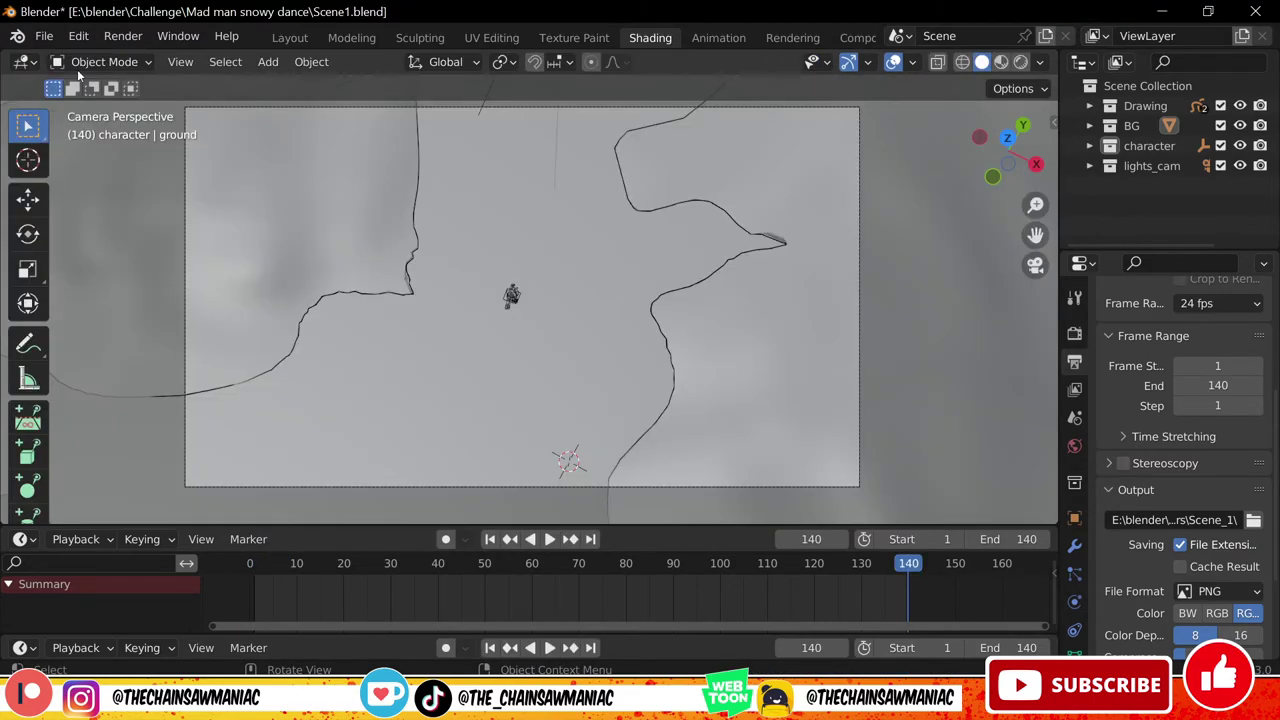
# Save Scene1 and open Scene2.blend
pyautogui.hotkey('ctrl', 's')
pyautogui.hotkey('ctrl', 'o')
pyautogui.click(773, 185)
pyautogui.click(1040, 612)
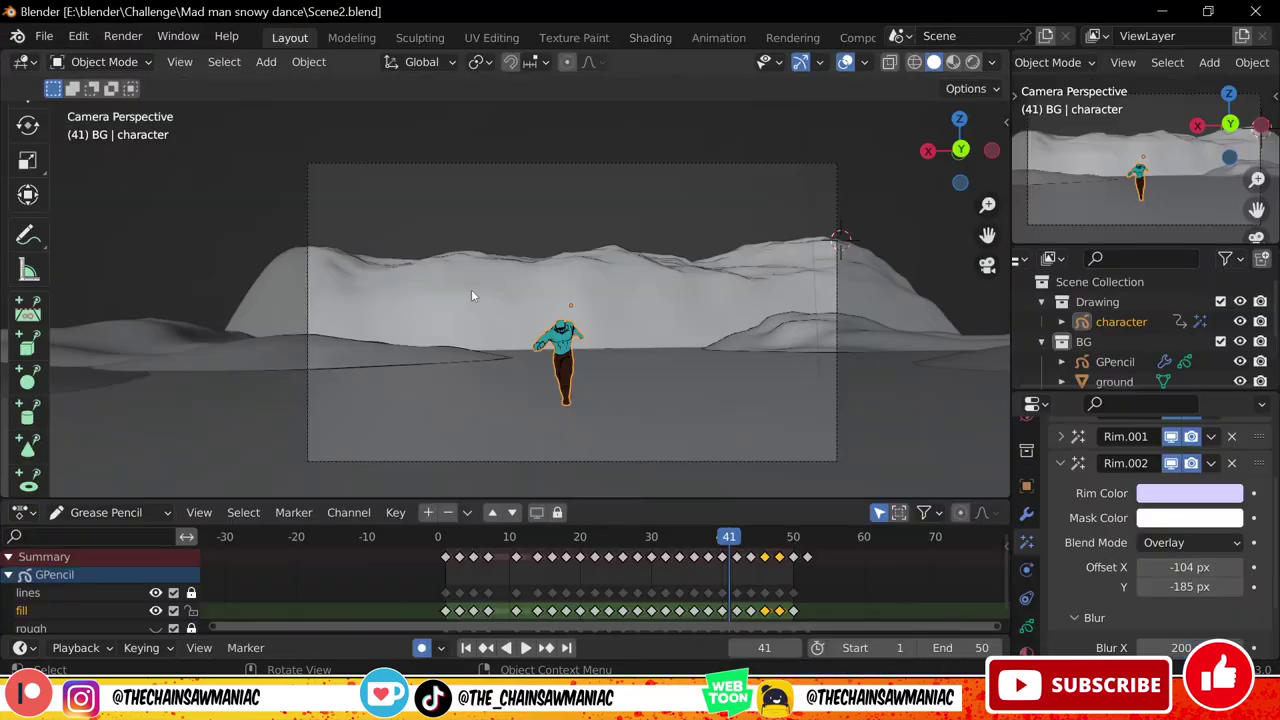
# Advance to frame 44 in rendered shading and bring up the scene's render output settings
pyautogui.press('Right')
pyautogui.press('Right')
pyautogui.press('Right')
pyautogui.click(1027, 487)
pyautogui.scroll(3, 1027, 500)
pyautogui.click(1027, 493)
pyautogui.scroll(3, 1023, 445)
pyautogui.click(1027, 490)
pyautogui.scroll(-10, 1220, 540)
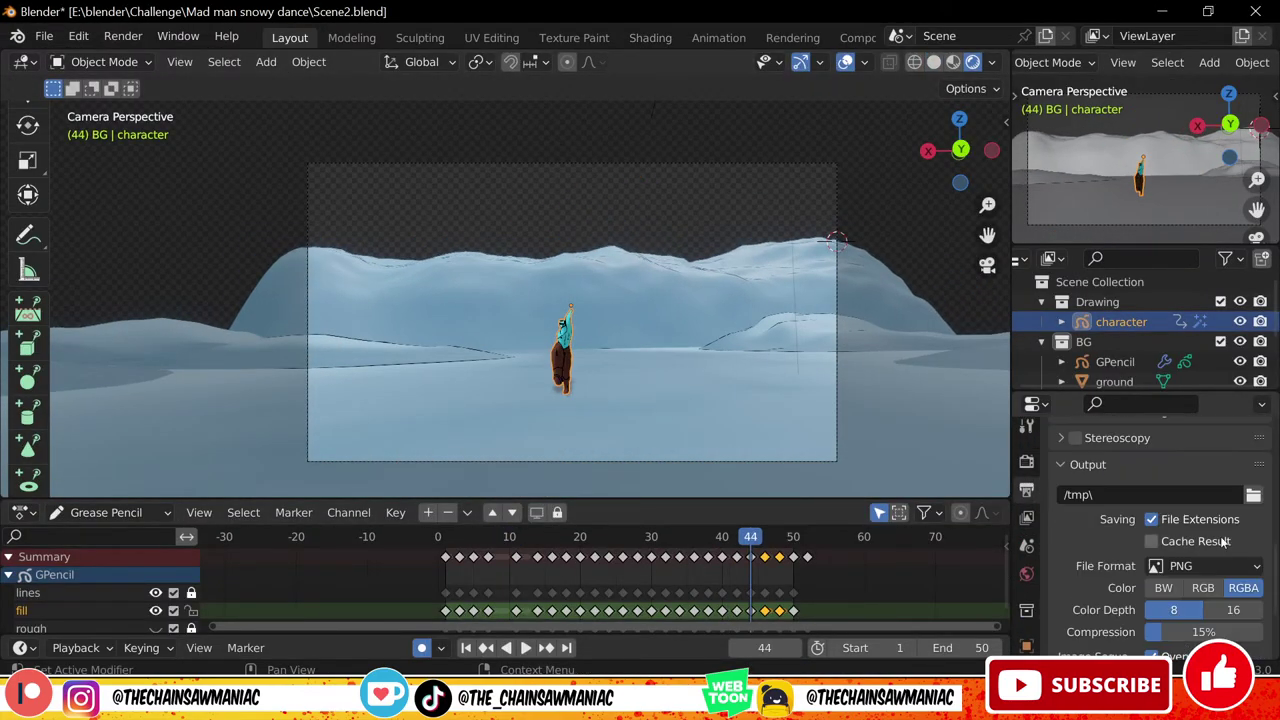
# Create a folder named Scene2 inside the project's Renders folder and set it as the render output path
pyautogui.click(1249, 498)
pyautogui.scroll(-2, 110, 520)
pyautogui.click(72, 508)
pyautogui.click(312, 88)
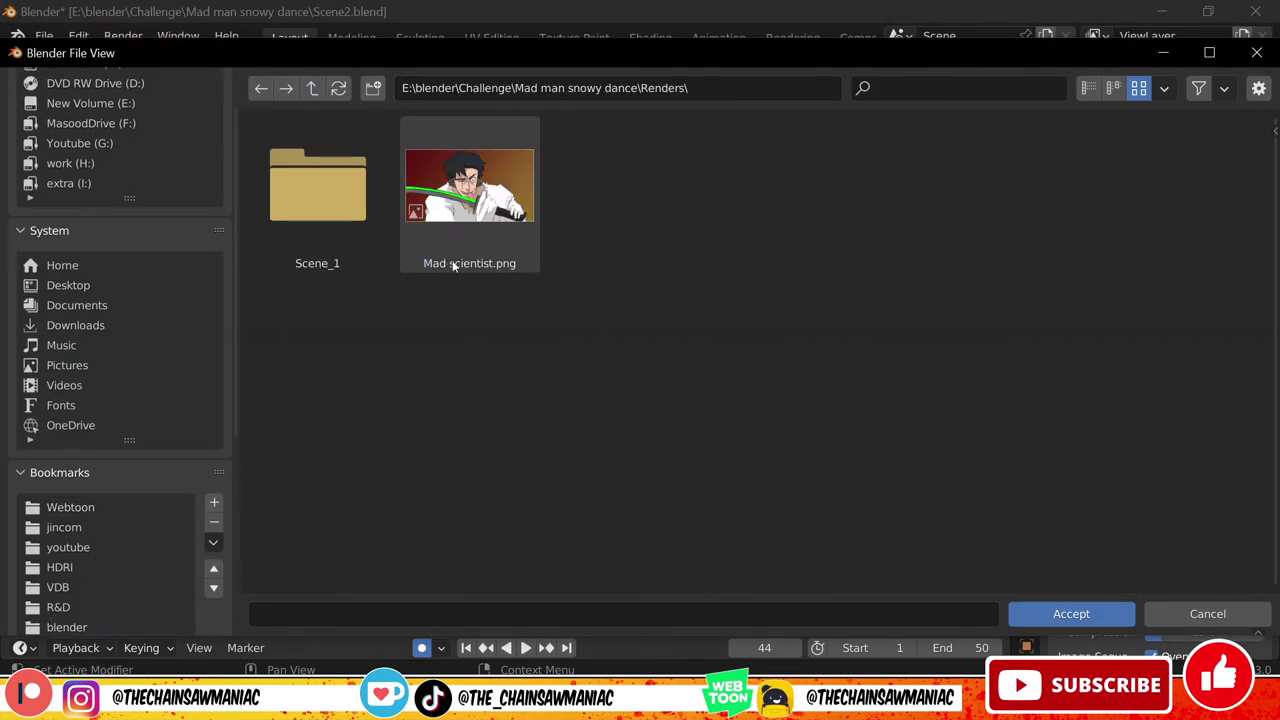
pyautogui.rightClick(448, 499)
pyautogui.click(448, 499)
pyautogui.write('Scene2')
pyautogui.press('Return')
pyautogui.doubleClick(354, 229)
pyautogui.click(1071, 613)
# Set the output file format to FFmpeg Video with an MPEG-4 container and the H.264 codec
pyautogui.click(1182, 566)
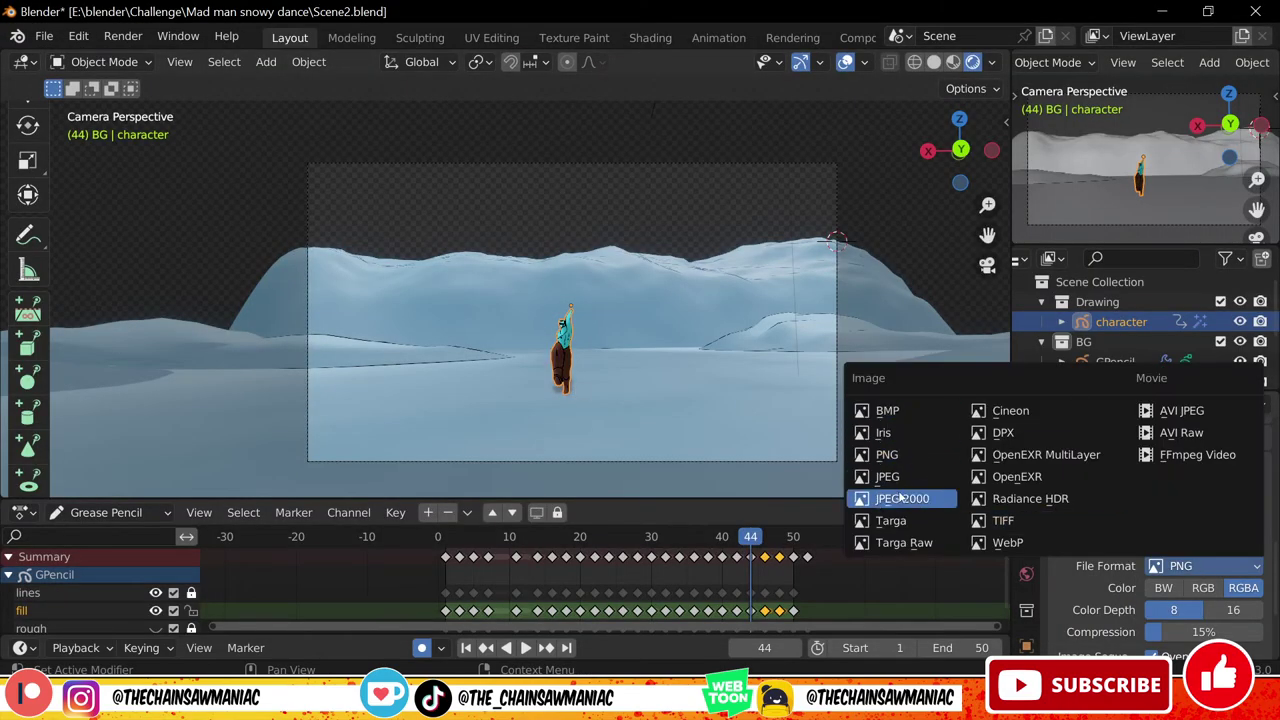
pyautogui.click(1180, 456)
pyautogui.scroll(-4, 1133, 517)
pyautogui.click(1135, 537)
pyautogui.scroll(-2, 1150, 538)
pyautogui.scroll(-5, 1175, 466)
pyautogui.click(1178, 492)
pyautogui.click(1135, 403)
pyautogui.scroll(5, 1130, 500)
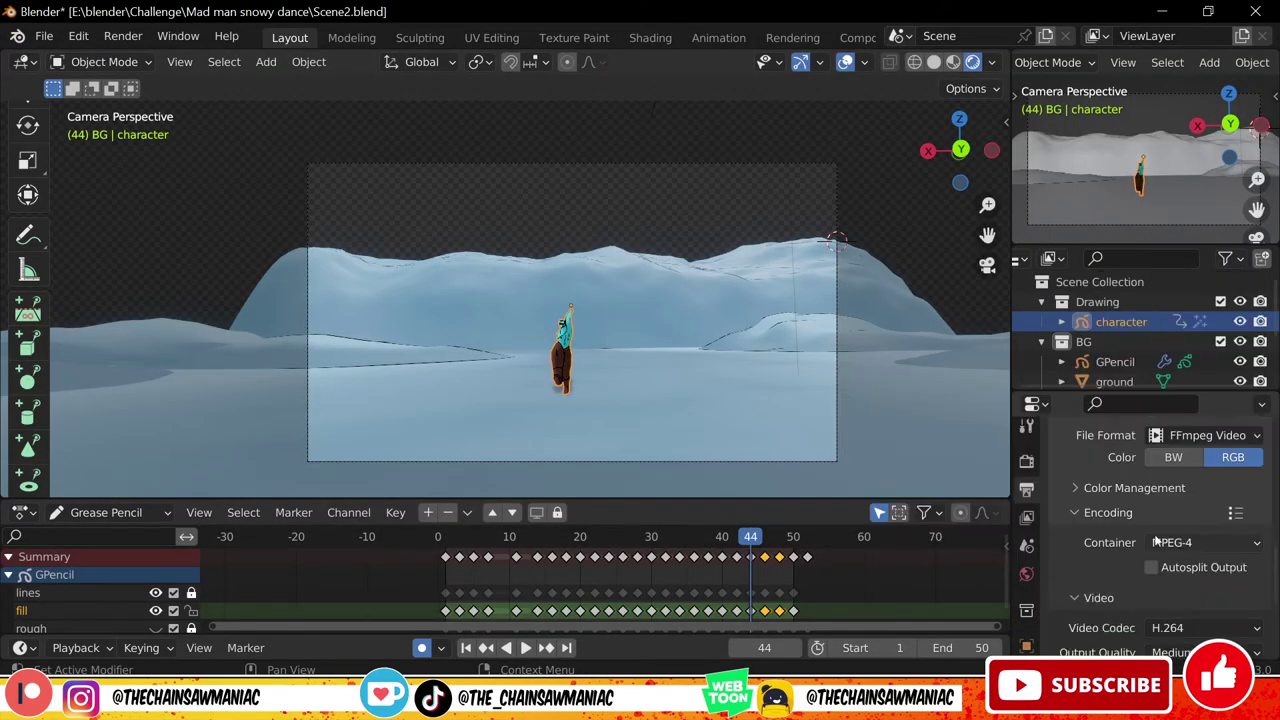
pyautogui.click(1108, 515)
# Deselect the character, save Scene2, switch to solid shading, and render the animation
pyautogui.click(602, 210)
pyautogui.keyDown('shift'); pyautogui.moveTo(648, 348); pyautogui.dragTo(602, 314, button='middle'); pyautogui.keyUp('shift')
pyautogui.click(44, 36)
pyautogui.click(66, 177)
pyautogui.click(934, 62)
pyautogui.hotkey('ctrl', 'F12')
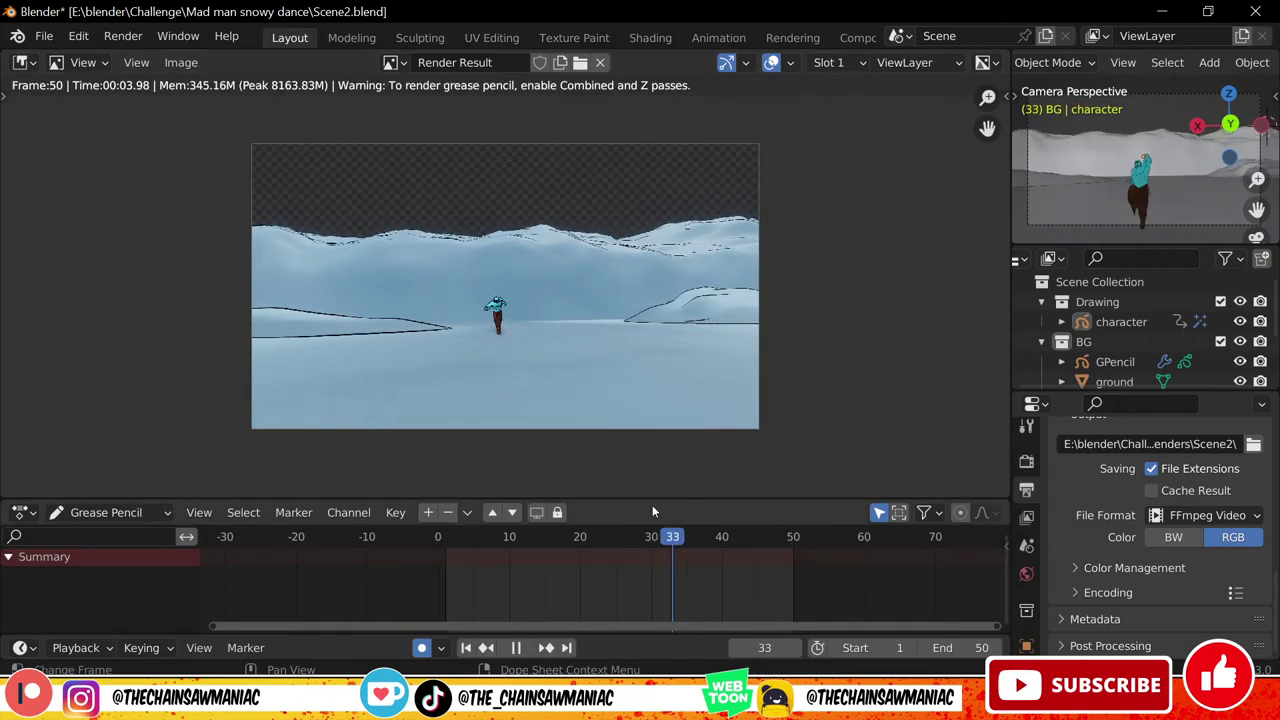
# View the rendered Scene2 animation and close the render result
pyautogui.click(123, 36)
pyautogui.click(165, 155)
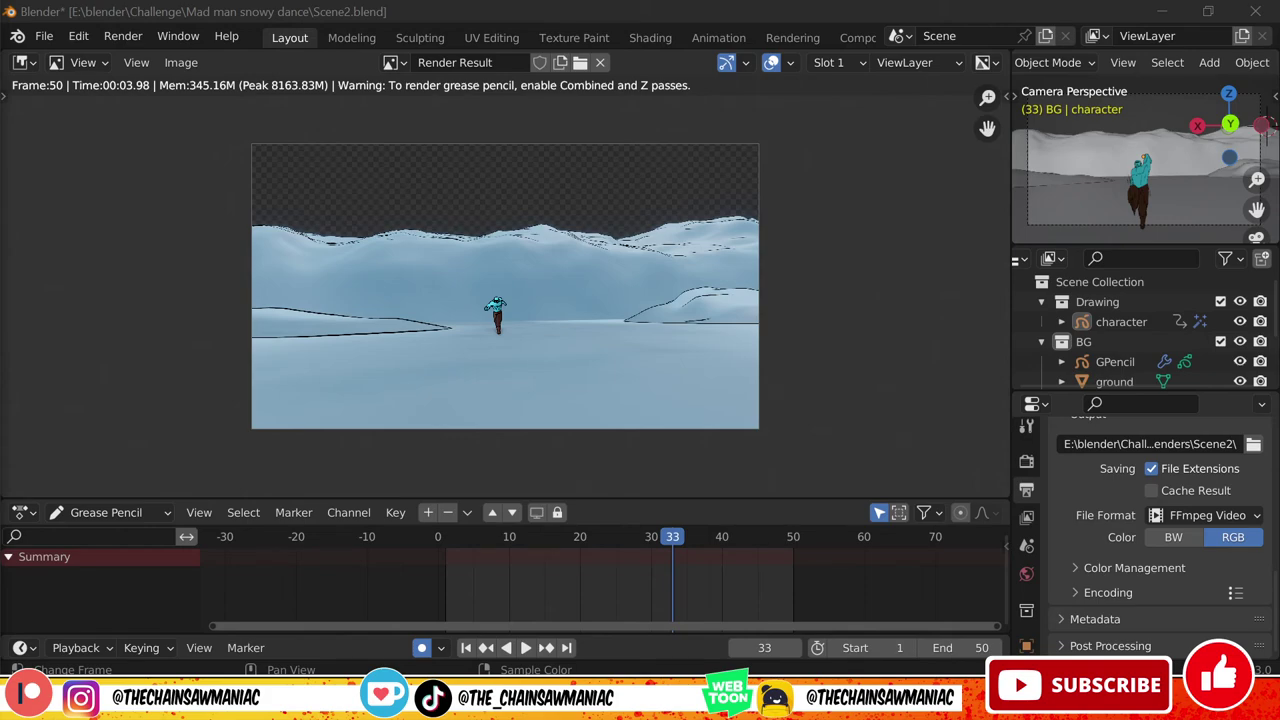
pyautogui.press('Escape')
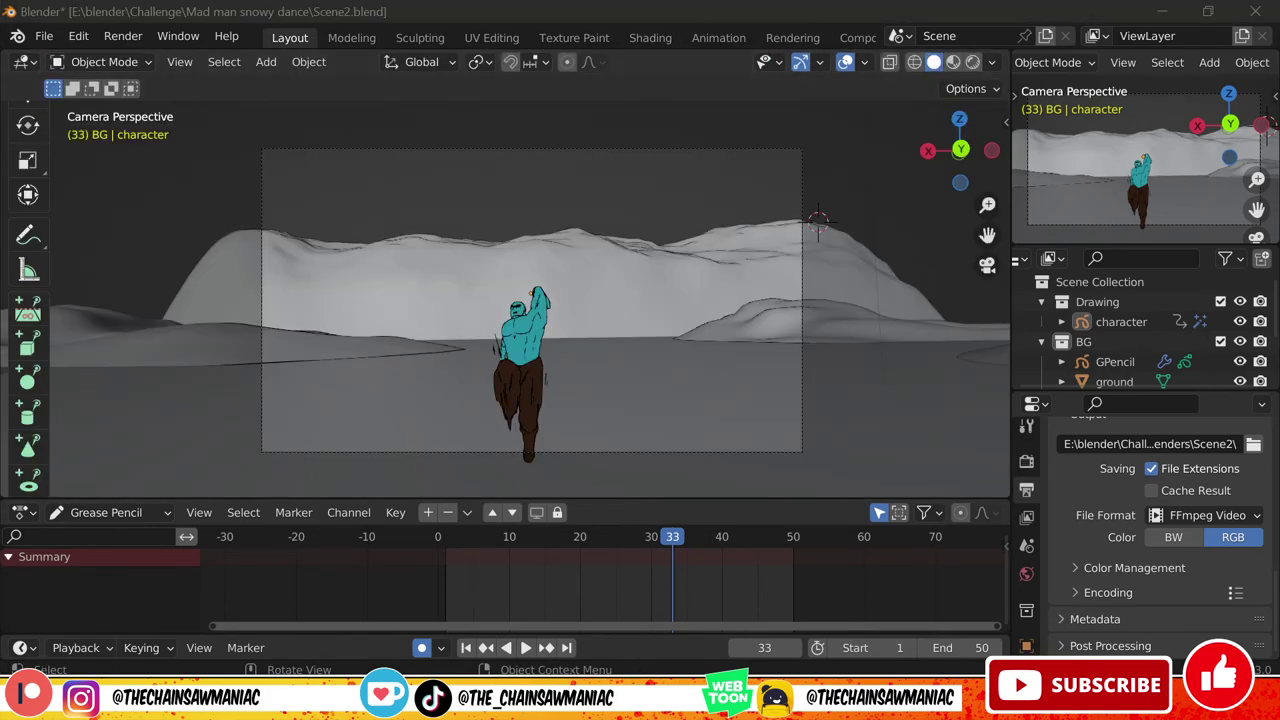